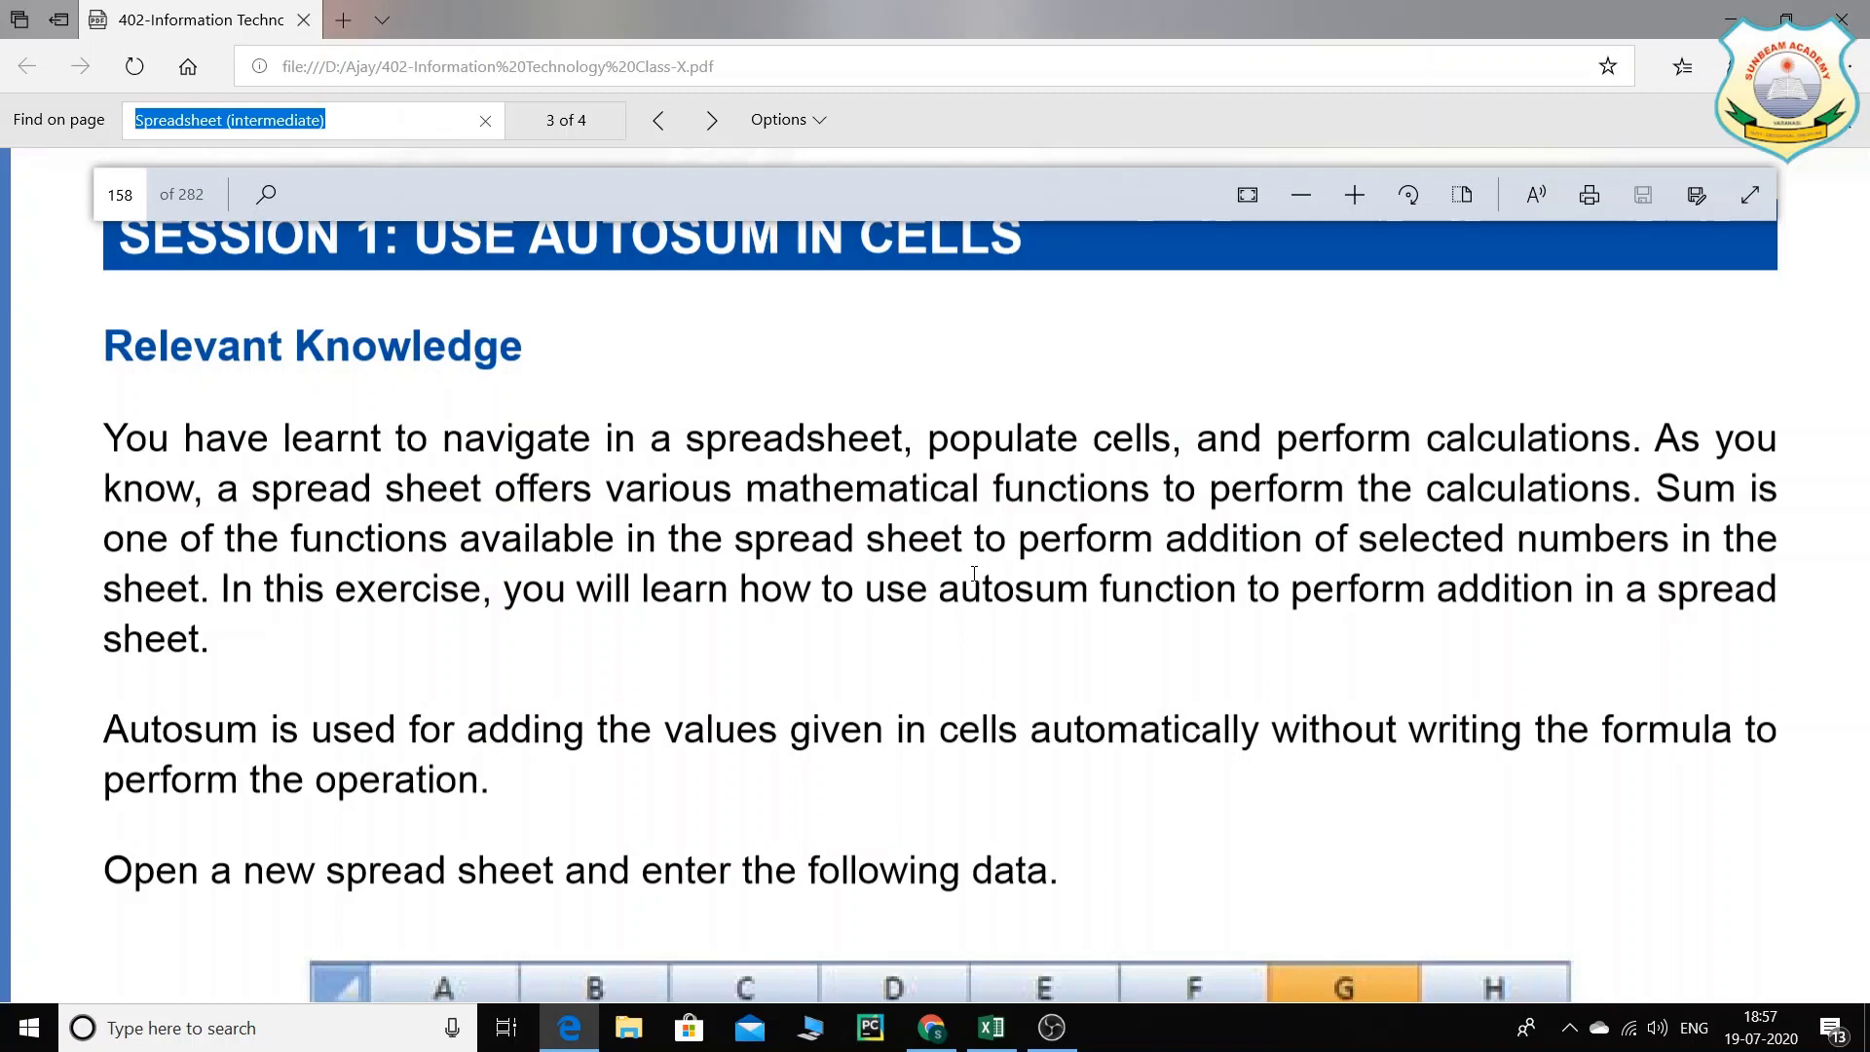
Step: Go back to the Unit 4: Spreadsheet (Intermediate) cover page of the textbook PDF and look it over
{"action": "scroll", "coordinate": [974, 574], "scroll_direction": "up", "scroll_amount": 10}
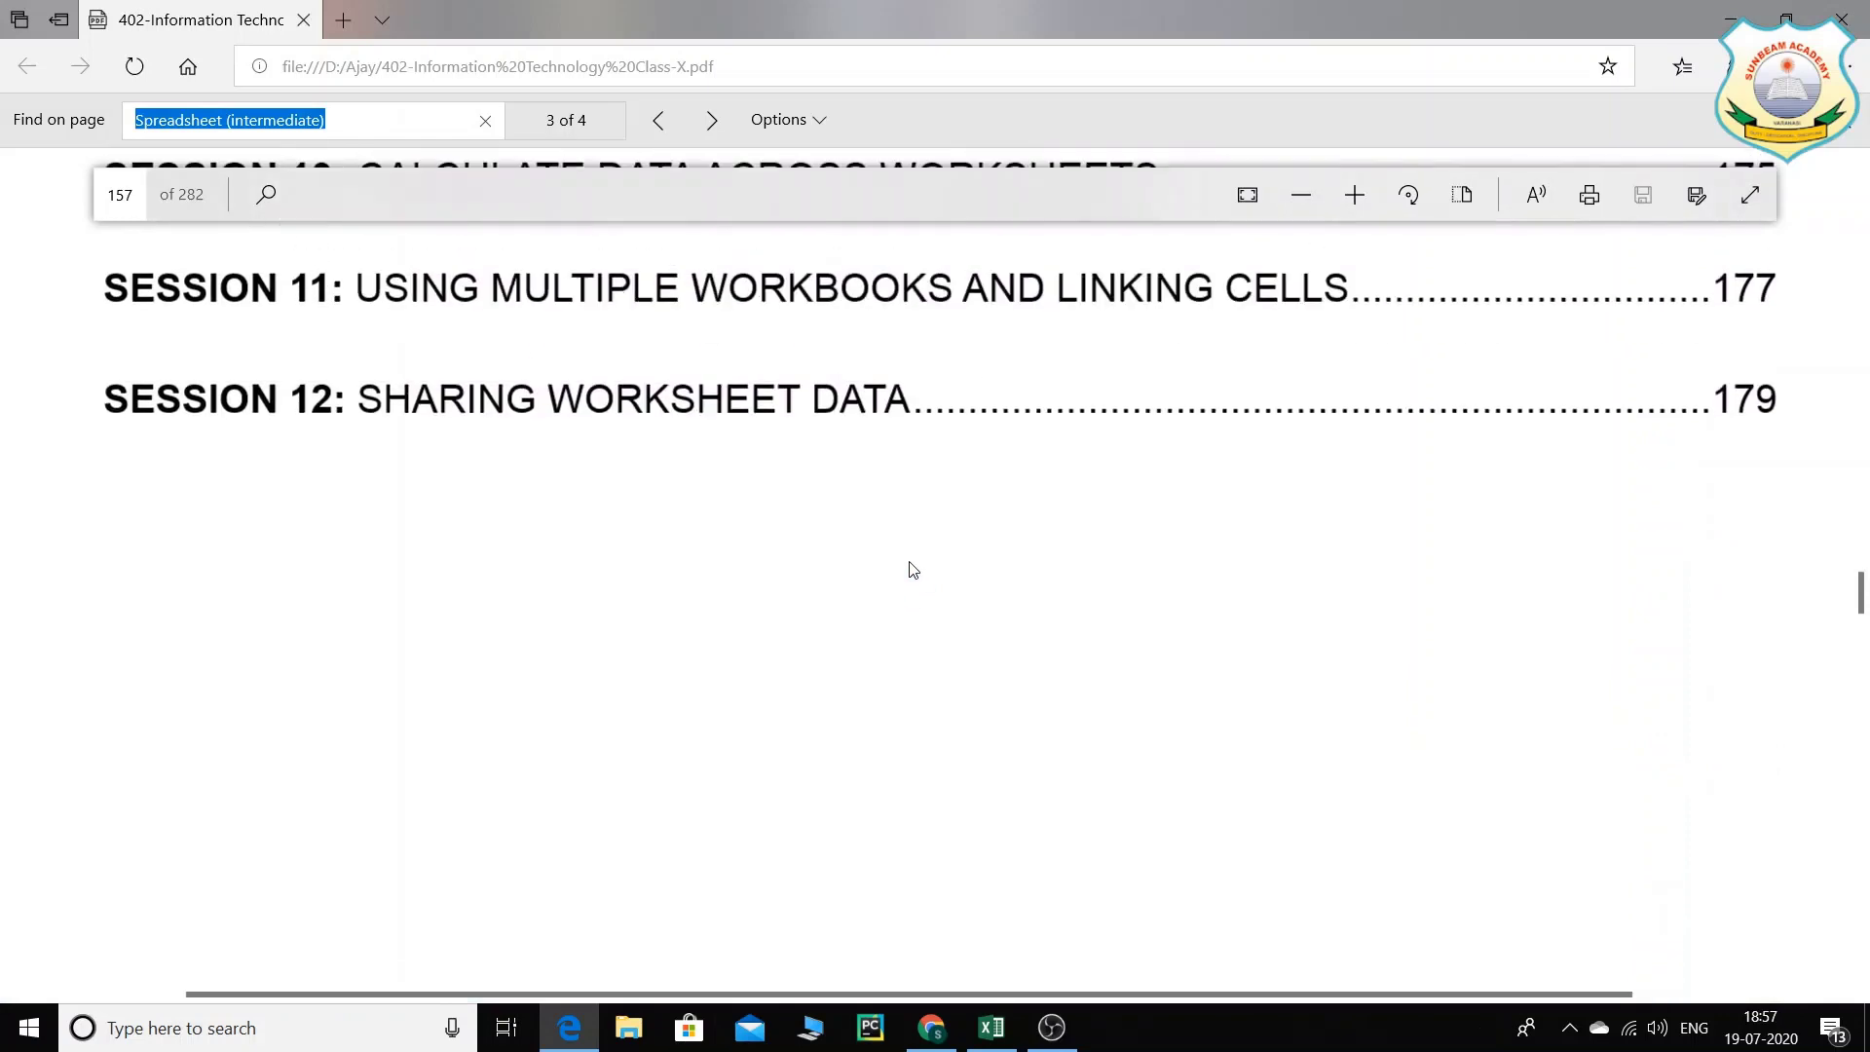
{"action": "scroll", "coordinate": [912, 570], "scroll_direction": "up", "scroll_amount": 15}
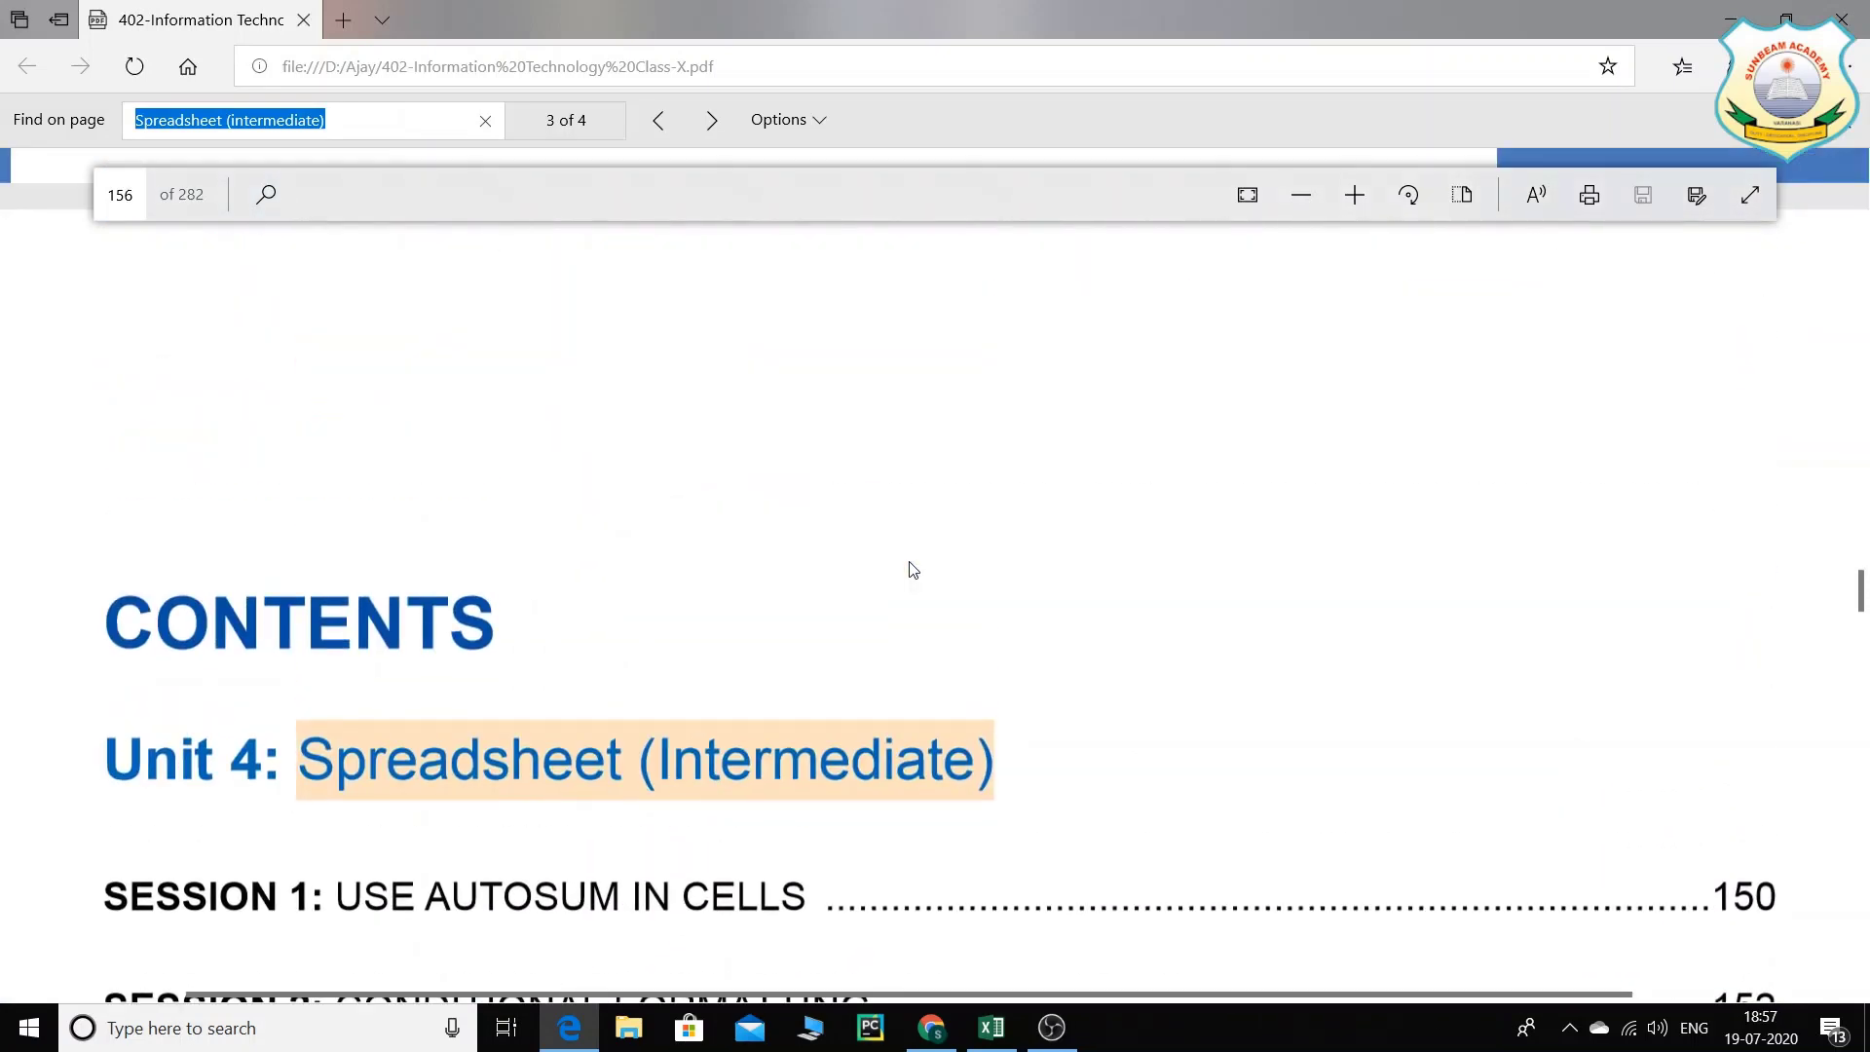
{"action": "scroll", "coordinate": [912, 570], "scroll_direction": "up", "scroll_amount": 15}
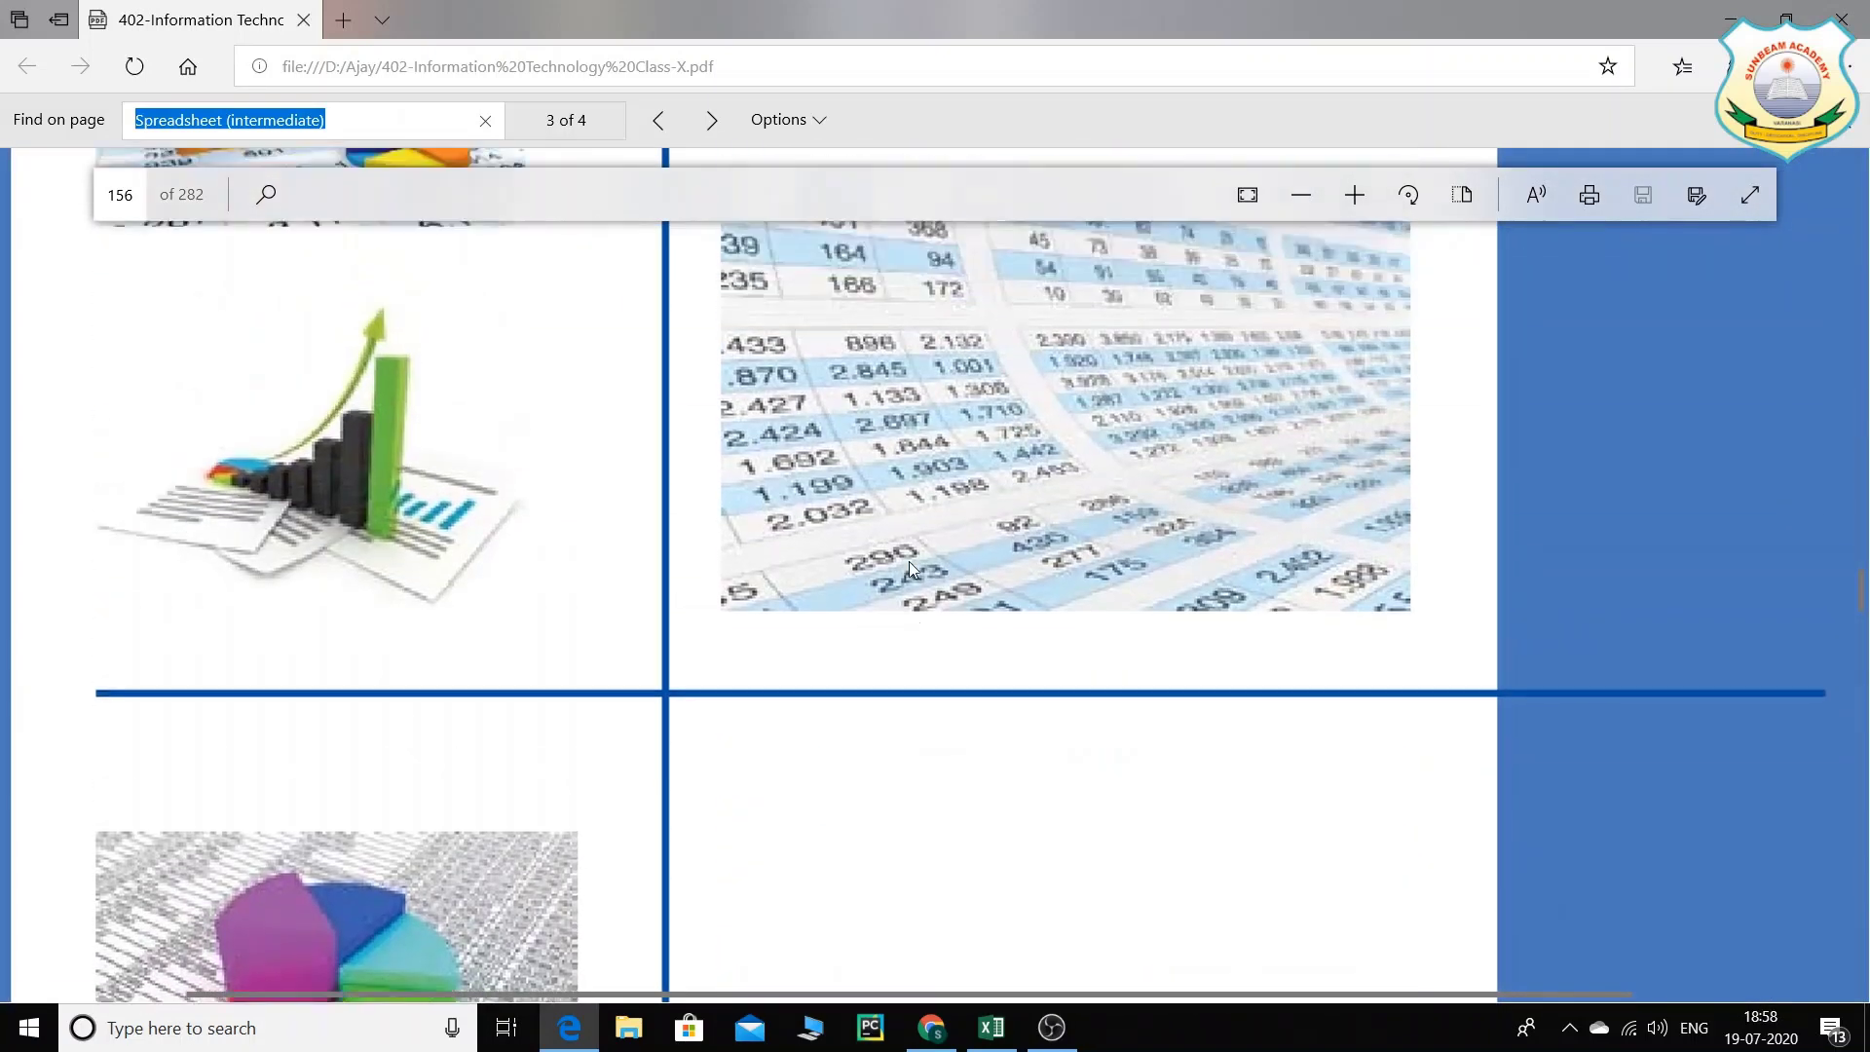
{"action": "scroll", "coordinate": [909, 568], "scroll_direction": "up", "scroll_amount": 10}
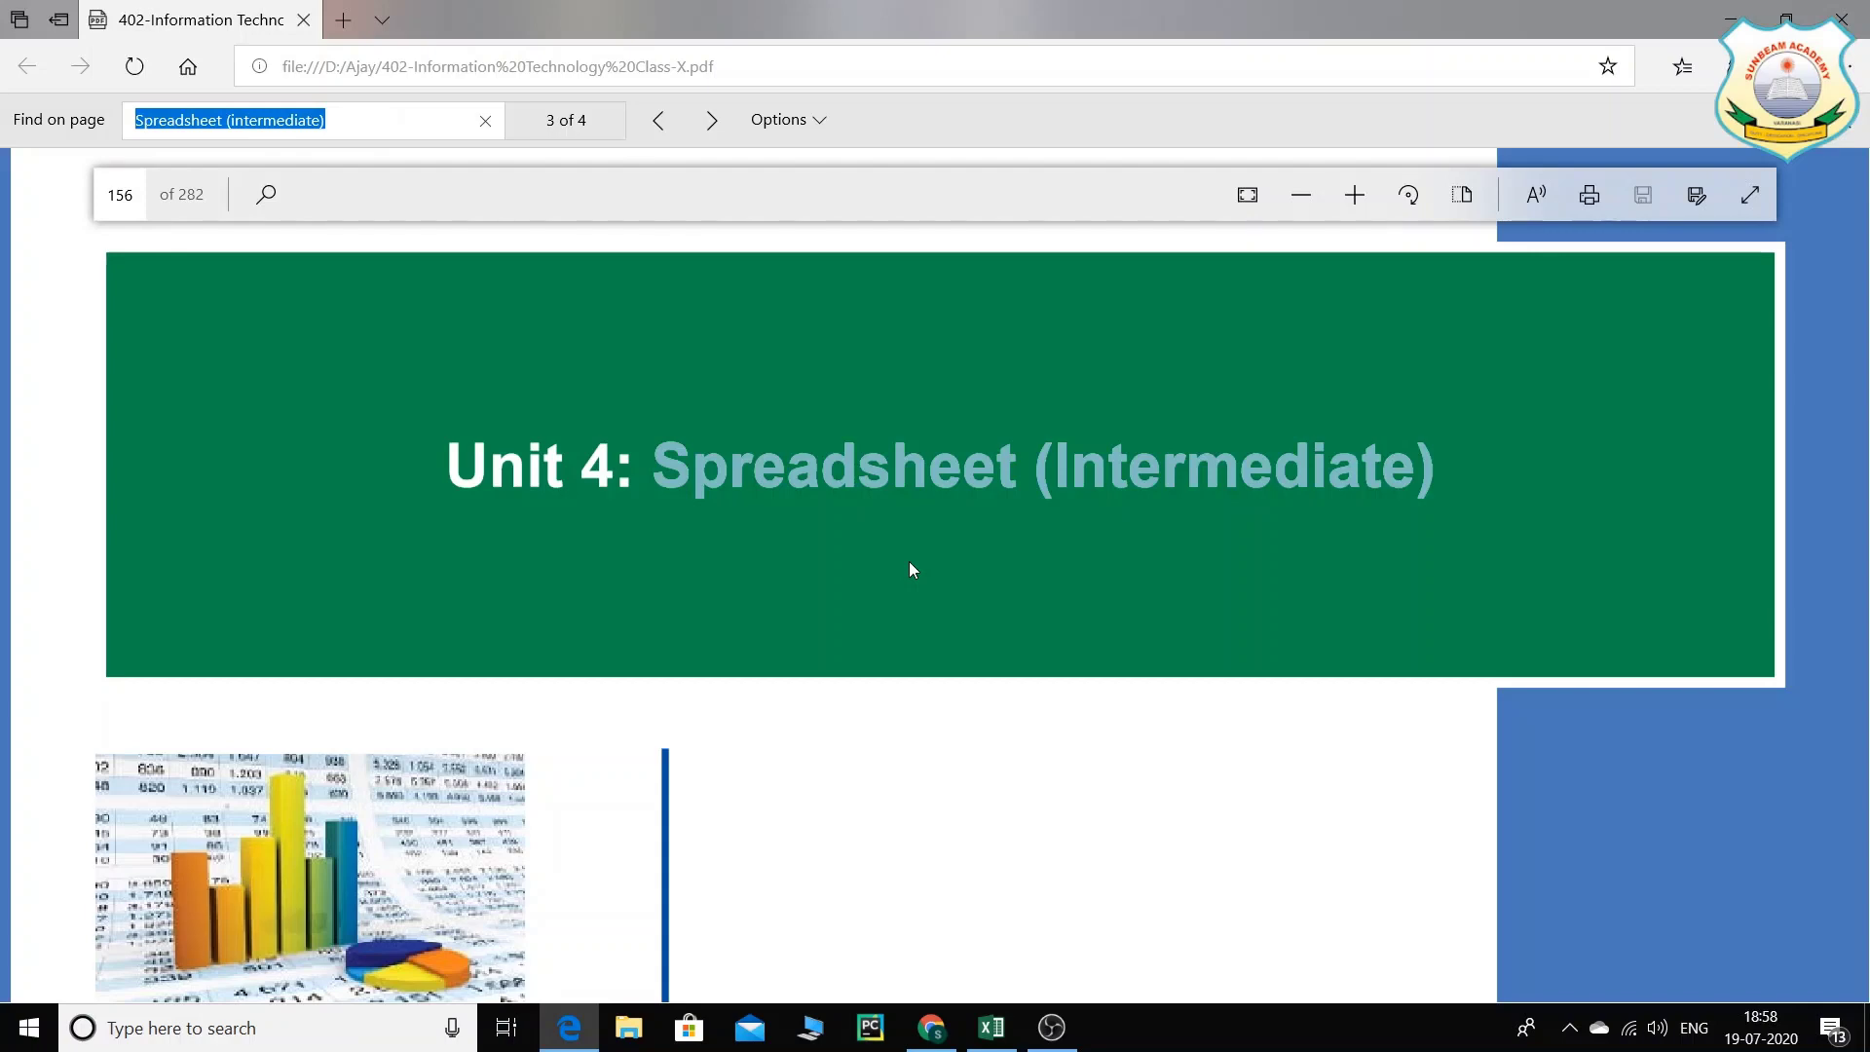
{"action": "scroll", "coordinate": [874, 539], "scroll_direction": "down", "scroll_amount": 5}
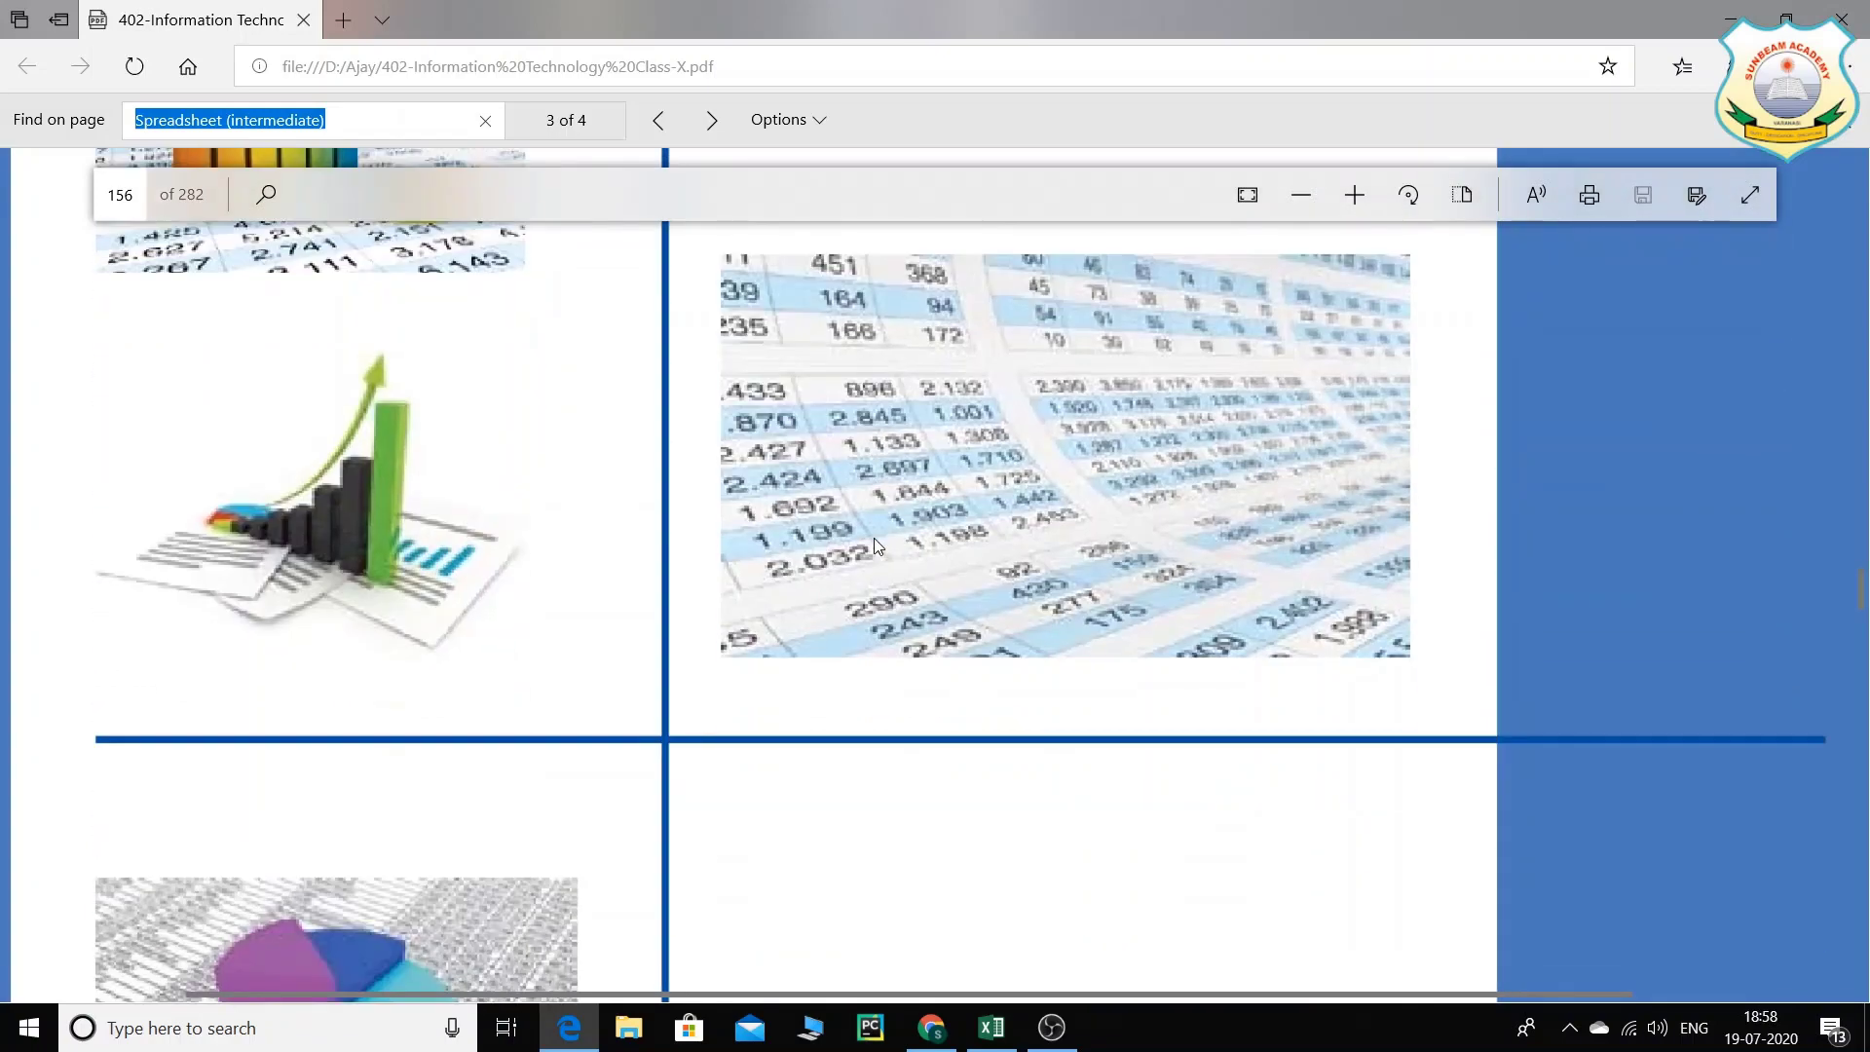
{"action": "scroll", "coordinate": [875, 543], "scroll_direction": "down", "scroll_amount": 3}
{"action": "scroll", "coordinate": [875, 545], "scroll_direction": "up", "scroll_amount": 10}
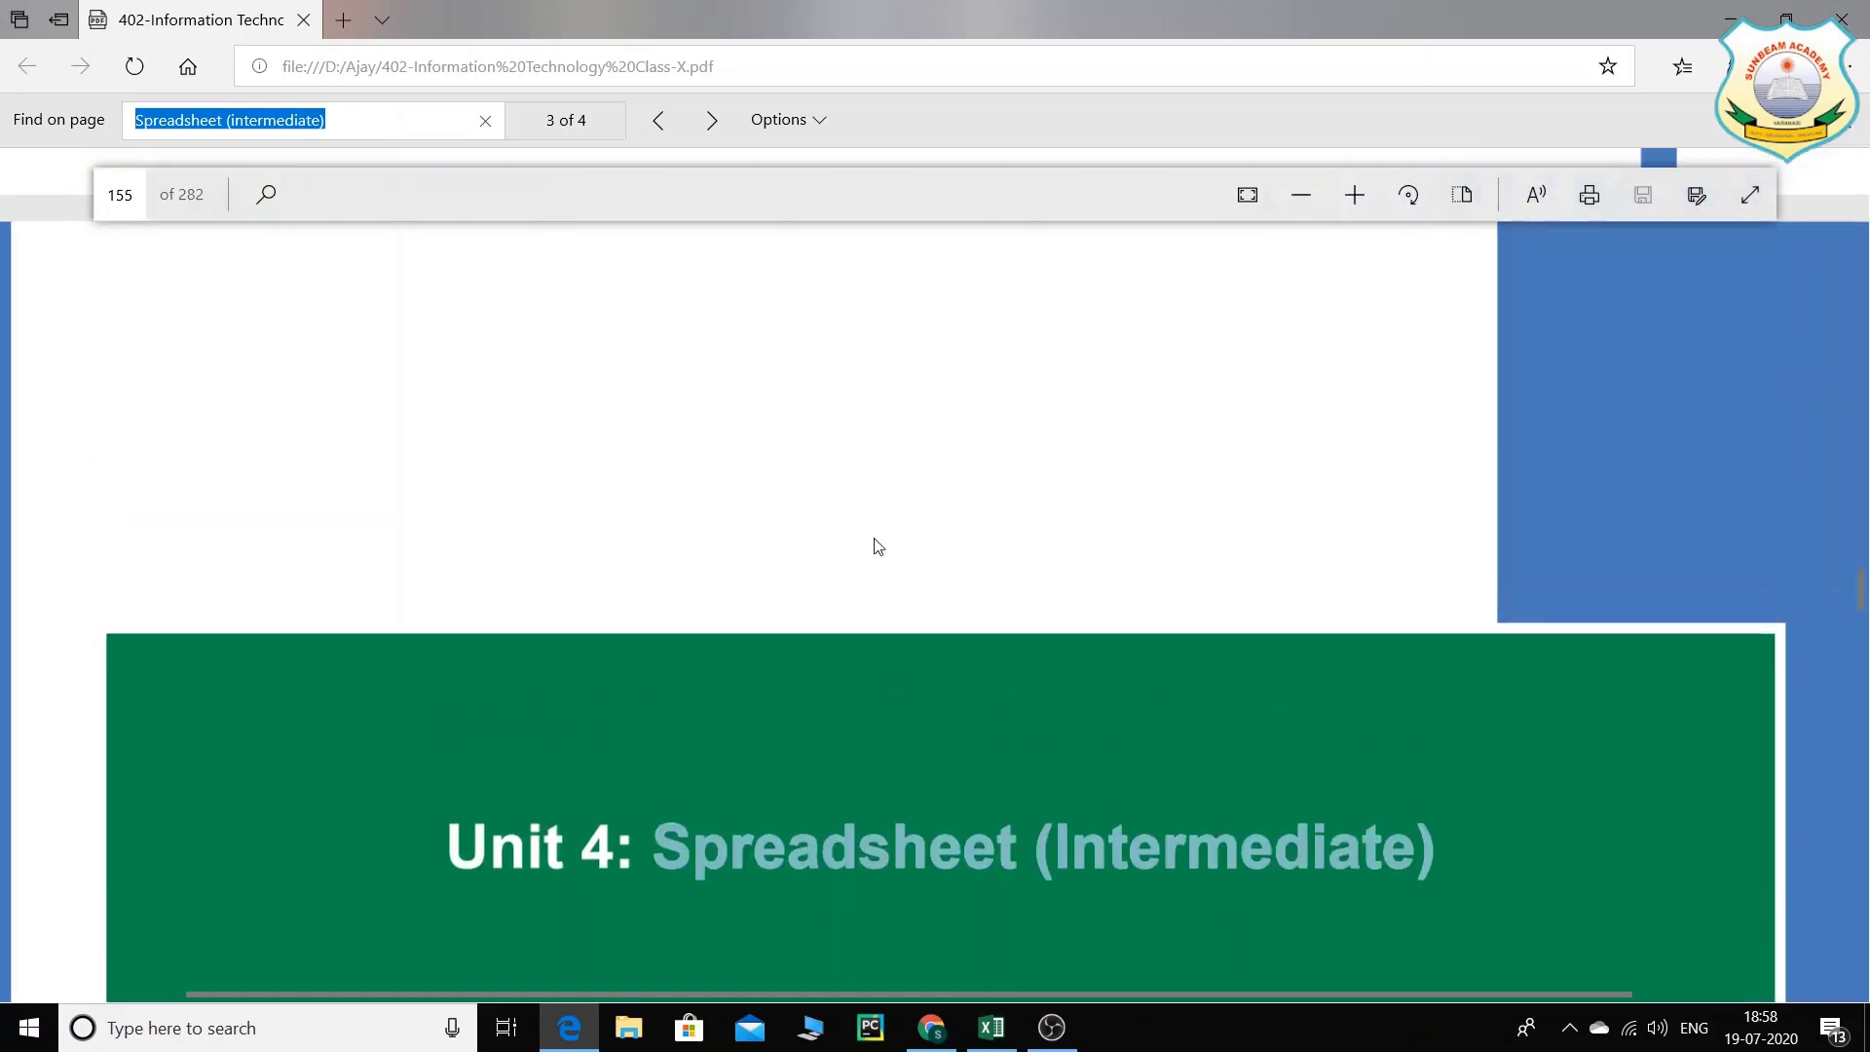
{"action": "scroll", "coordinate": [875, 543], "scroll_direction": "down", "scroll_amount": 2}
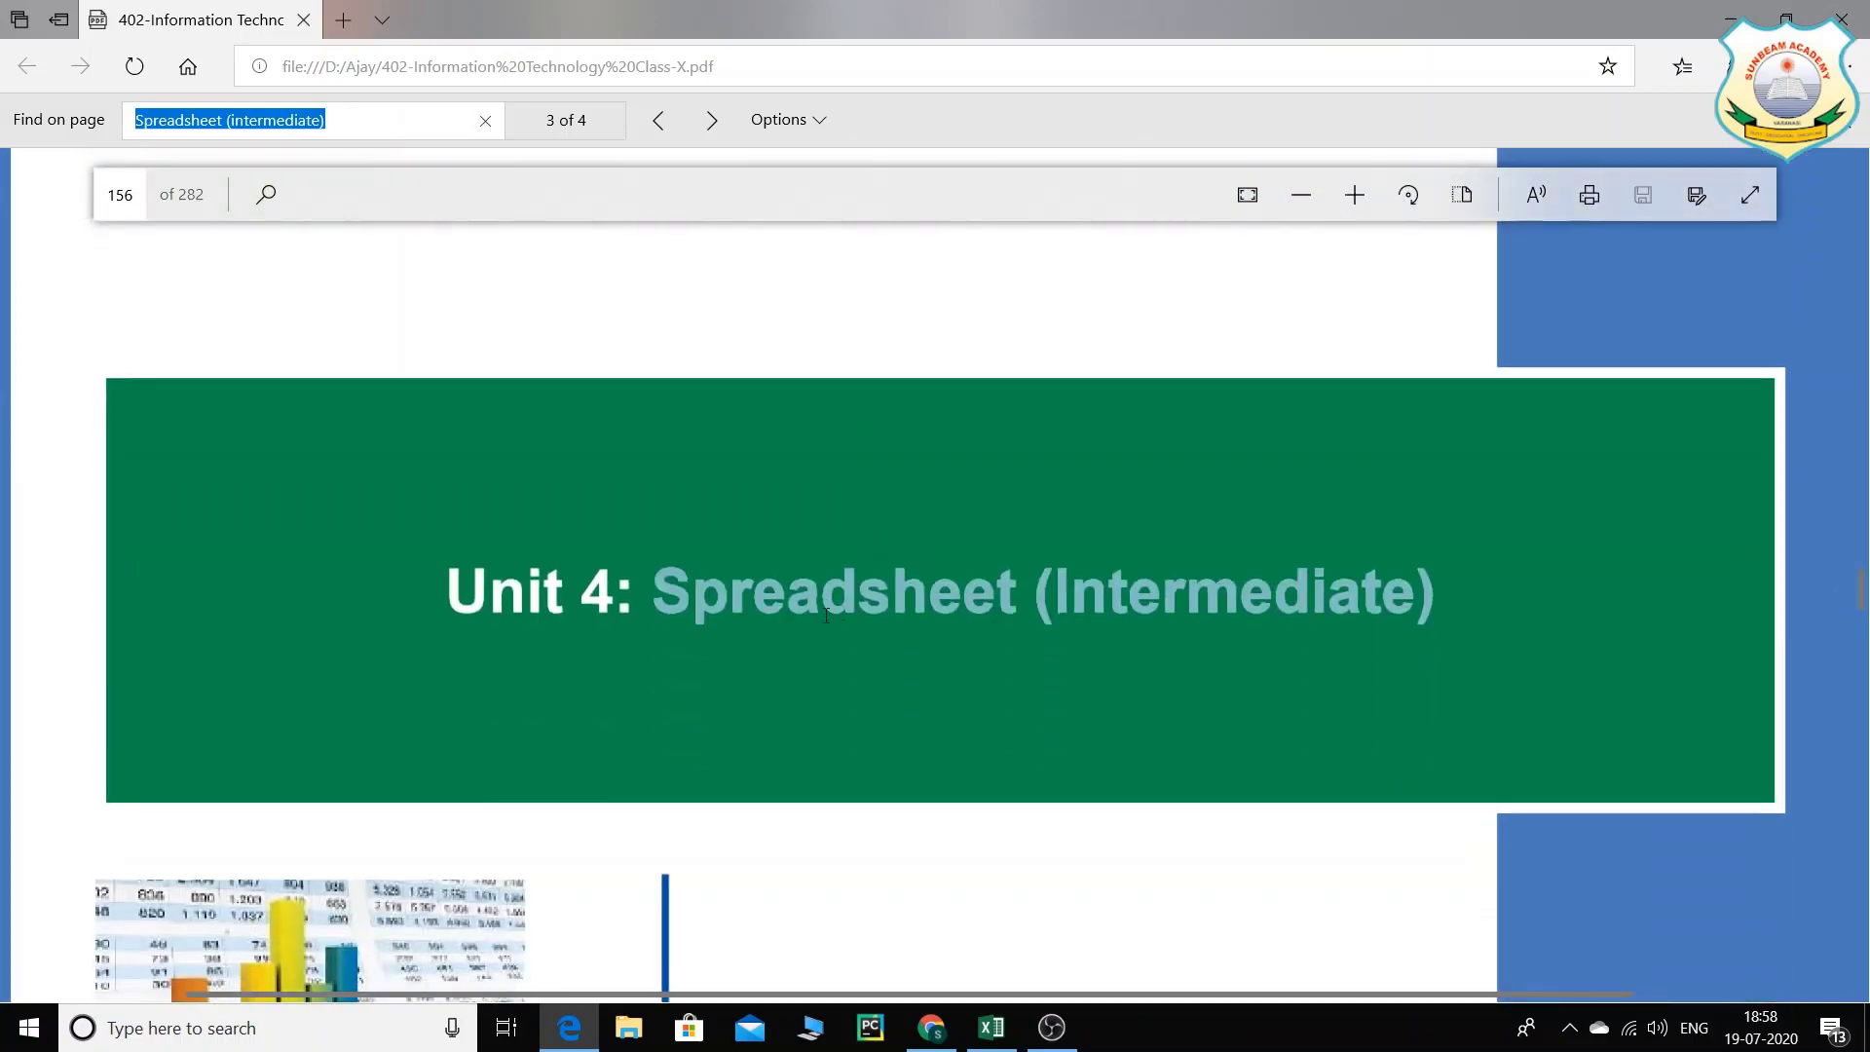
{"action": "left_click", "coordinate": [1023, 613]}
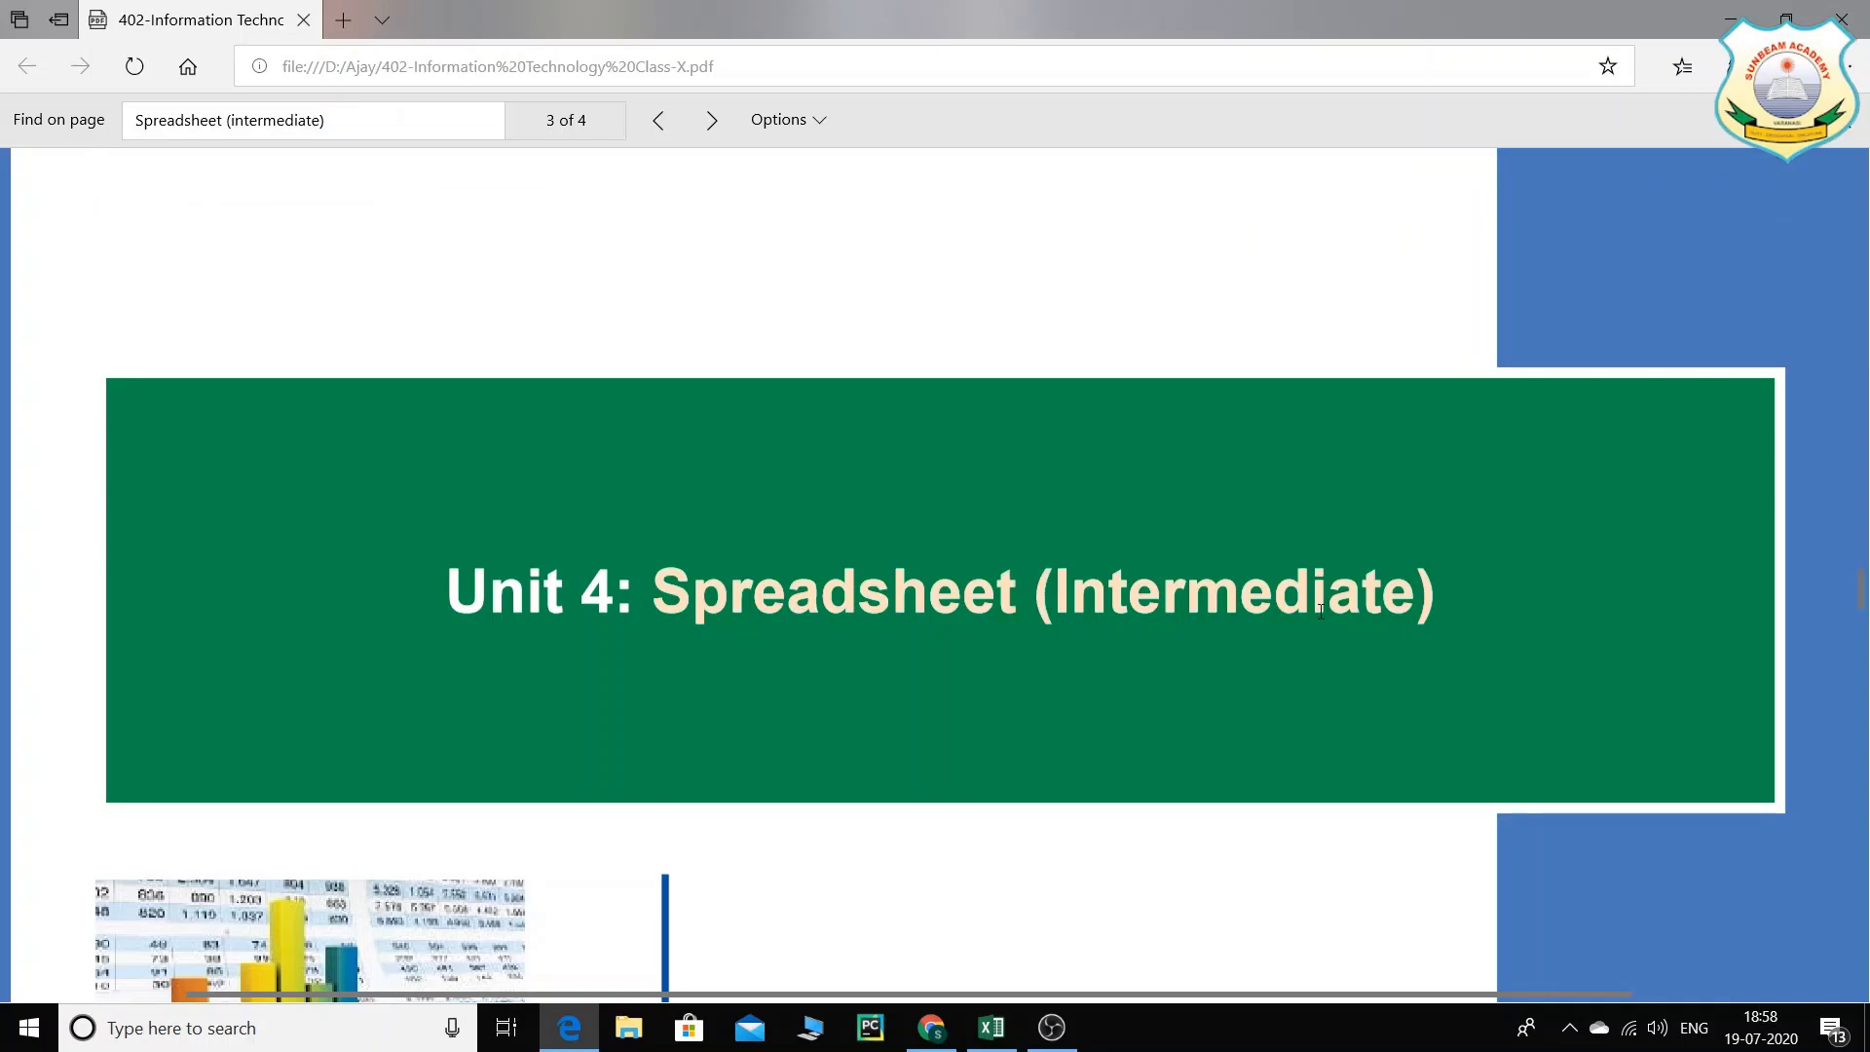
Step: Review the Unit 4 contents list, marking the Session 1 title and its page number while reading through the sessions
{"action": "scroll", "coordinate": [1142, 652], "scroll_direction": "down", "scroll_amount": 10}
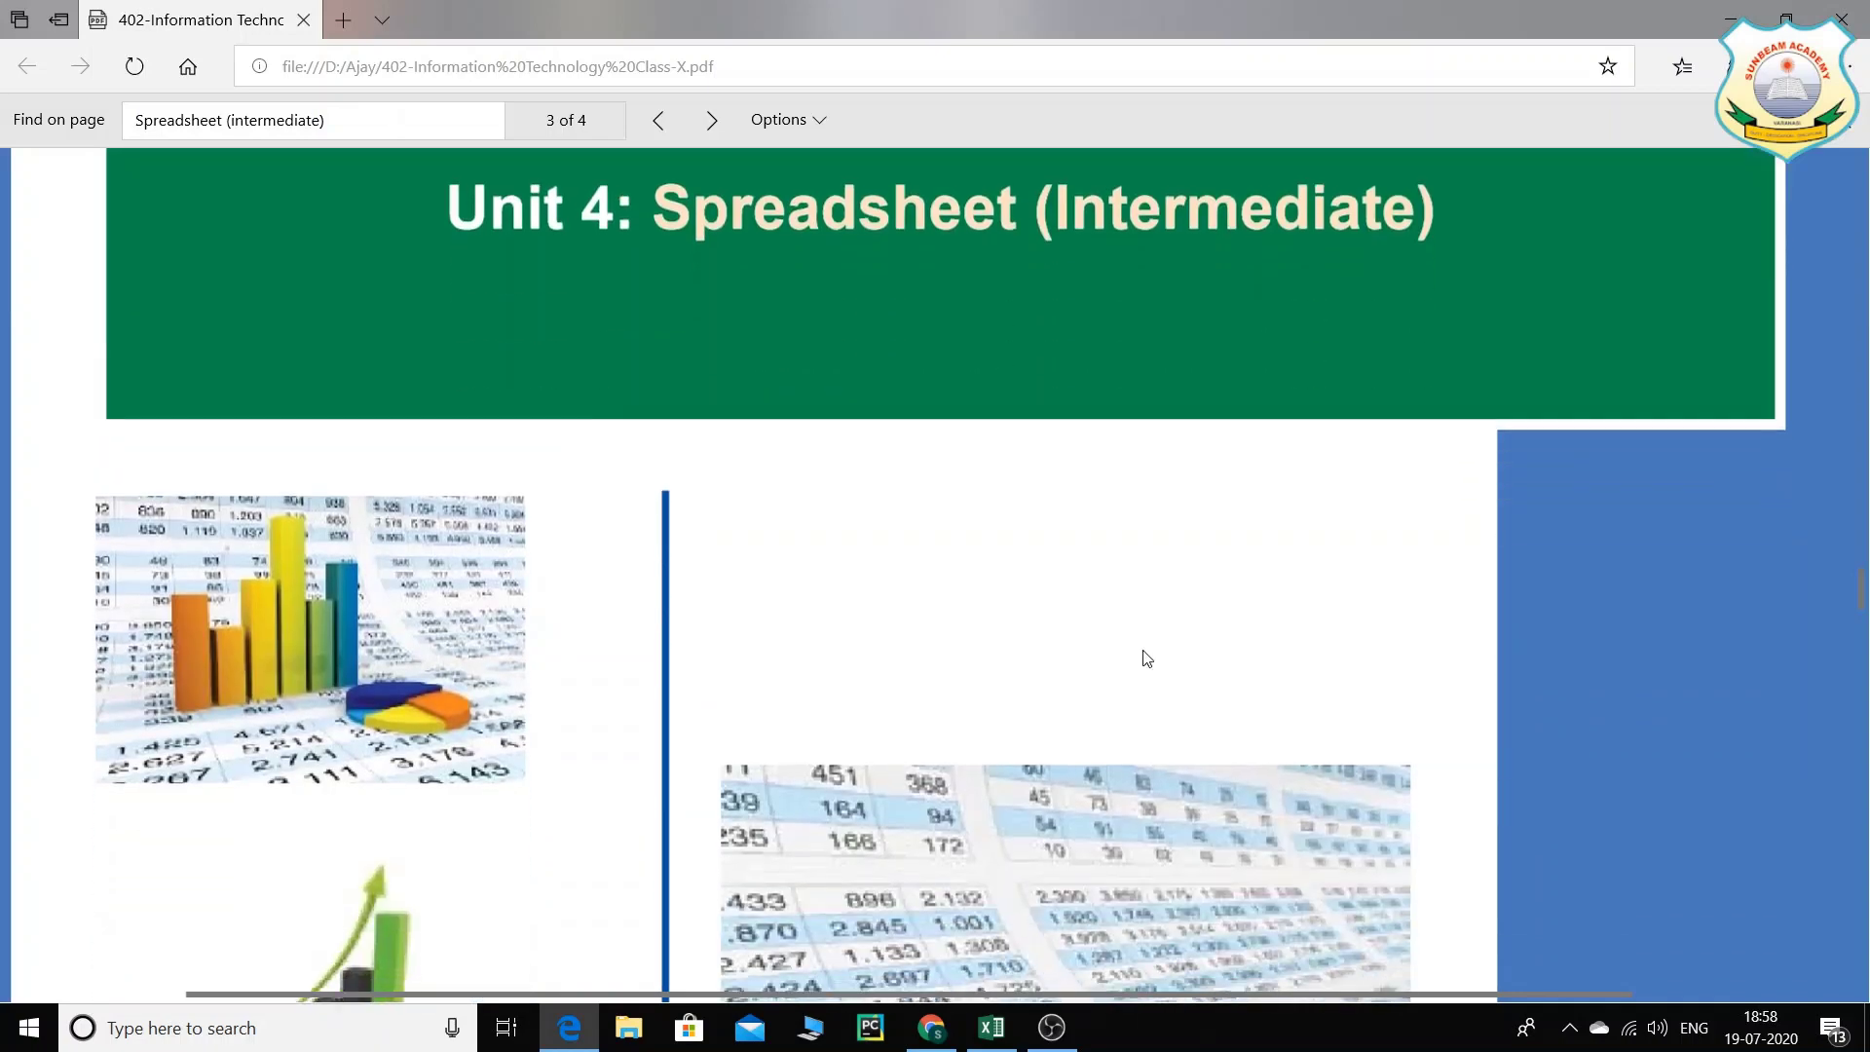
{"action": "scroll", "coordinate": [1146, 659], "scroll_direction": "down", "scroll_amount": 5}
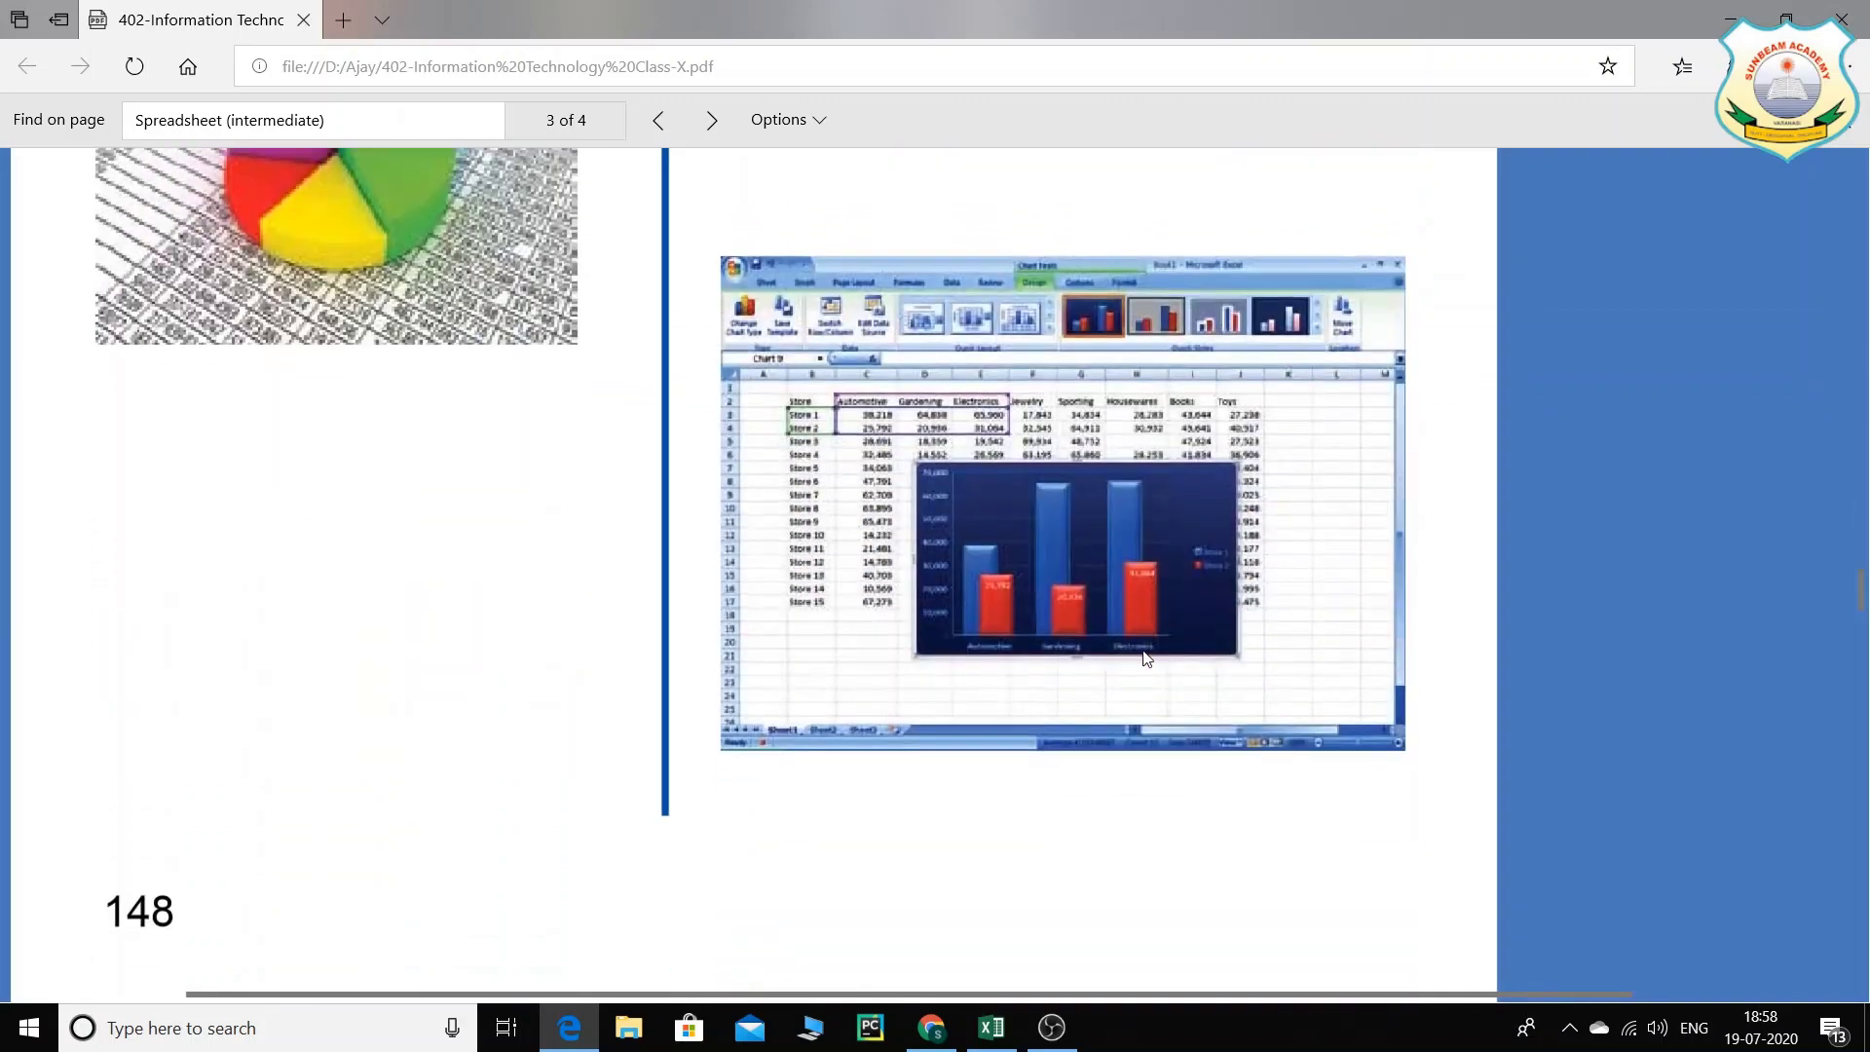
{"action": "scroll", "coordinate": [1146, 658], "scroll_direction": "down", "scroll_amount": 10}
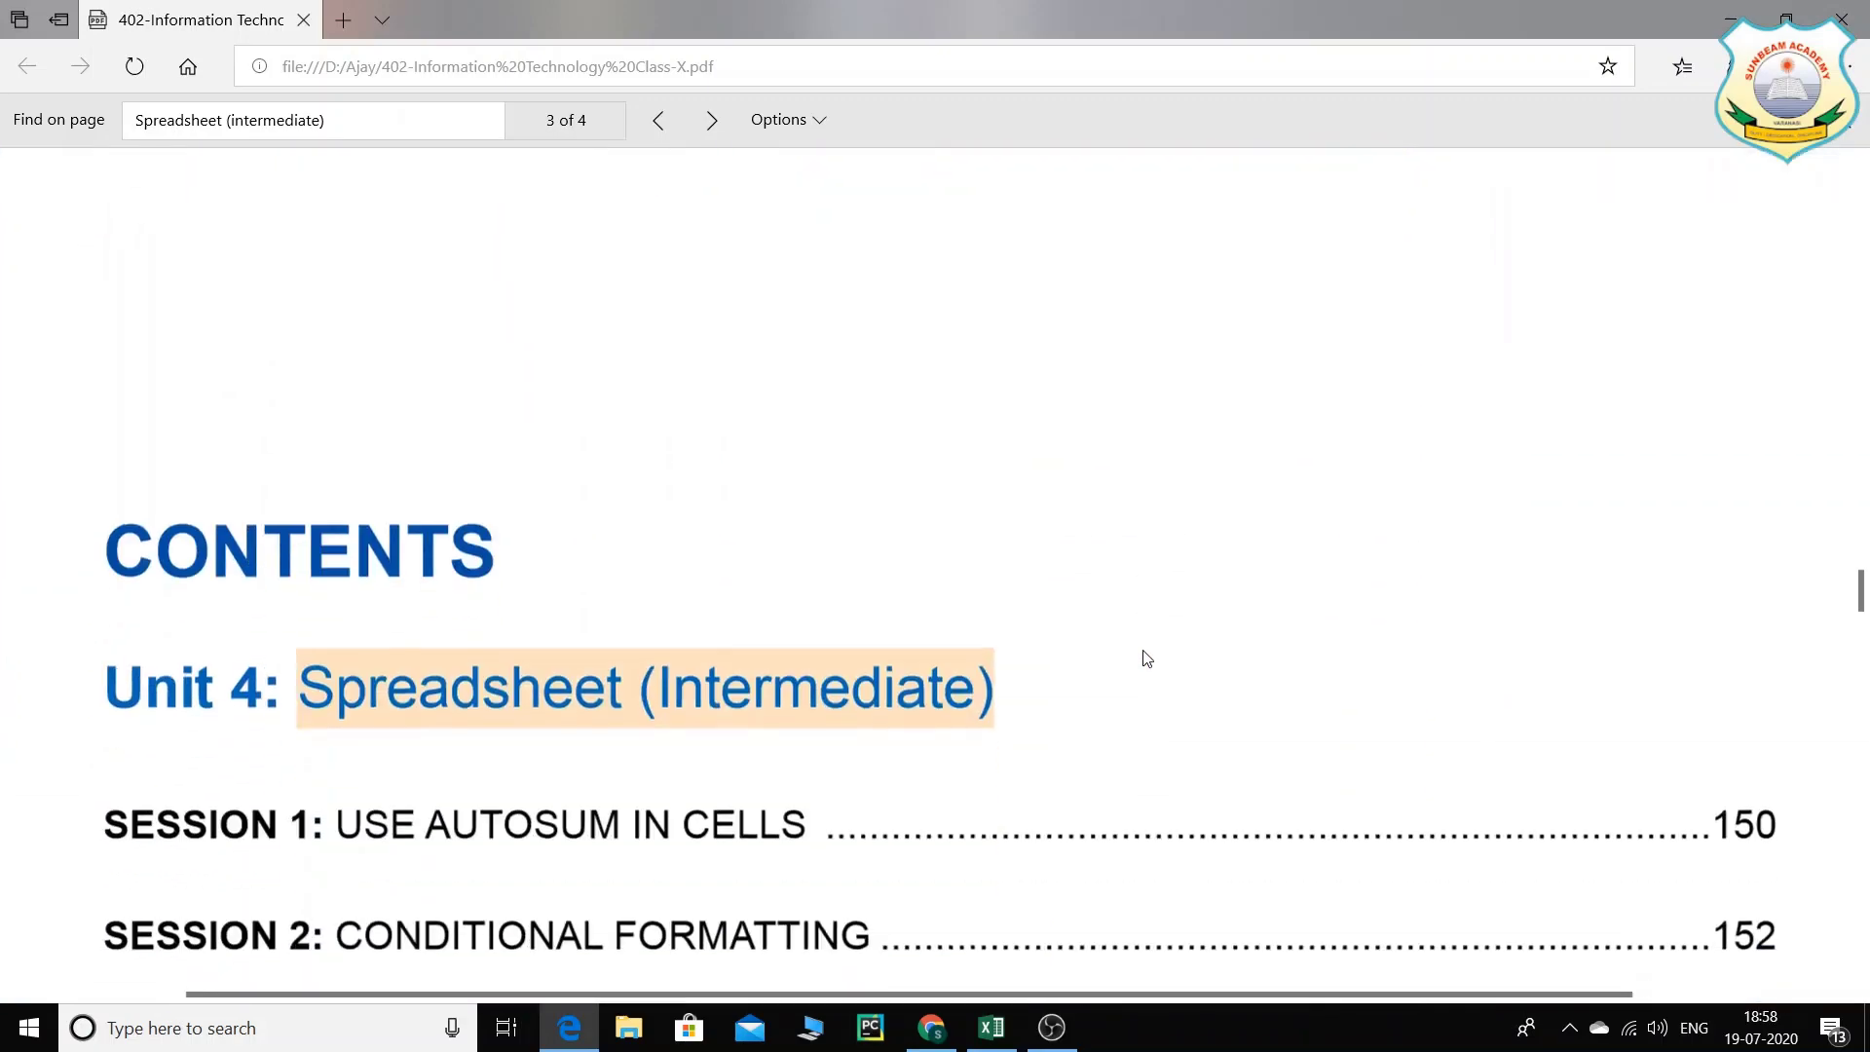
{"action": "scroll", "coordinate": [1146, 658], "scroll_direction": "down", "scroll_amount": 4}
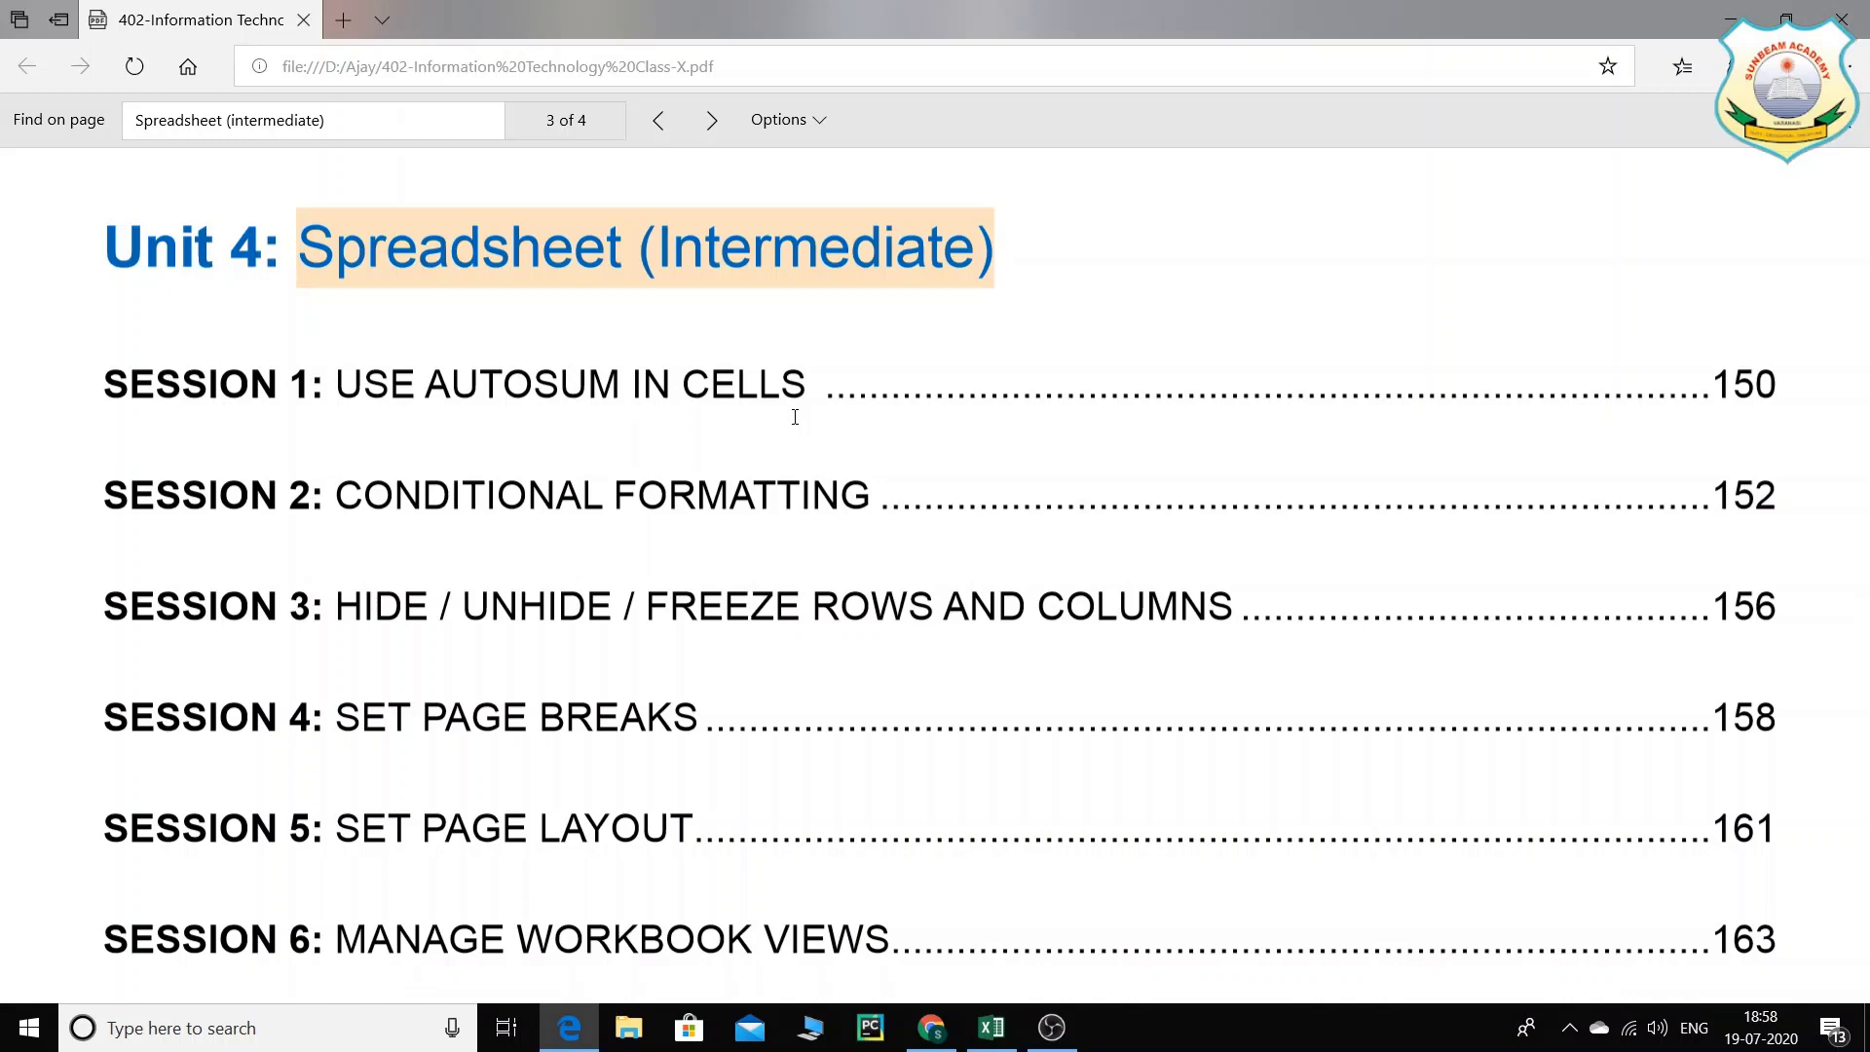
{"action": "left_click_drag", "start_coordinate": [345, 387], "coordinate": [755, 424]}
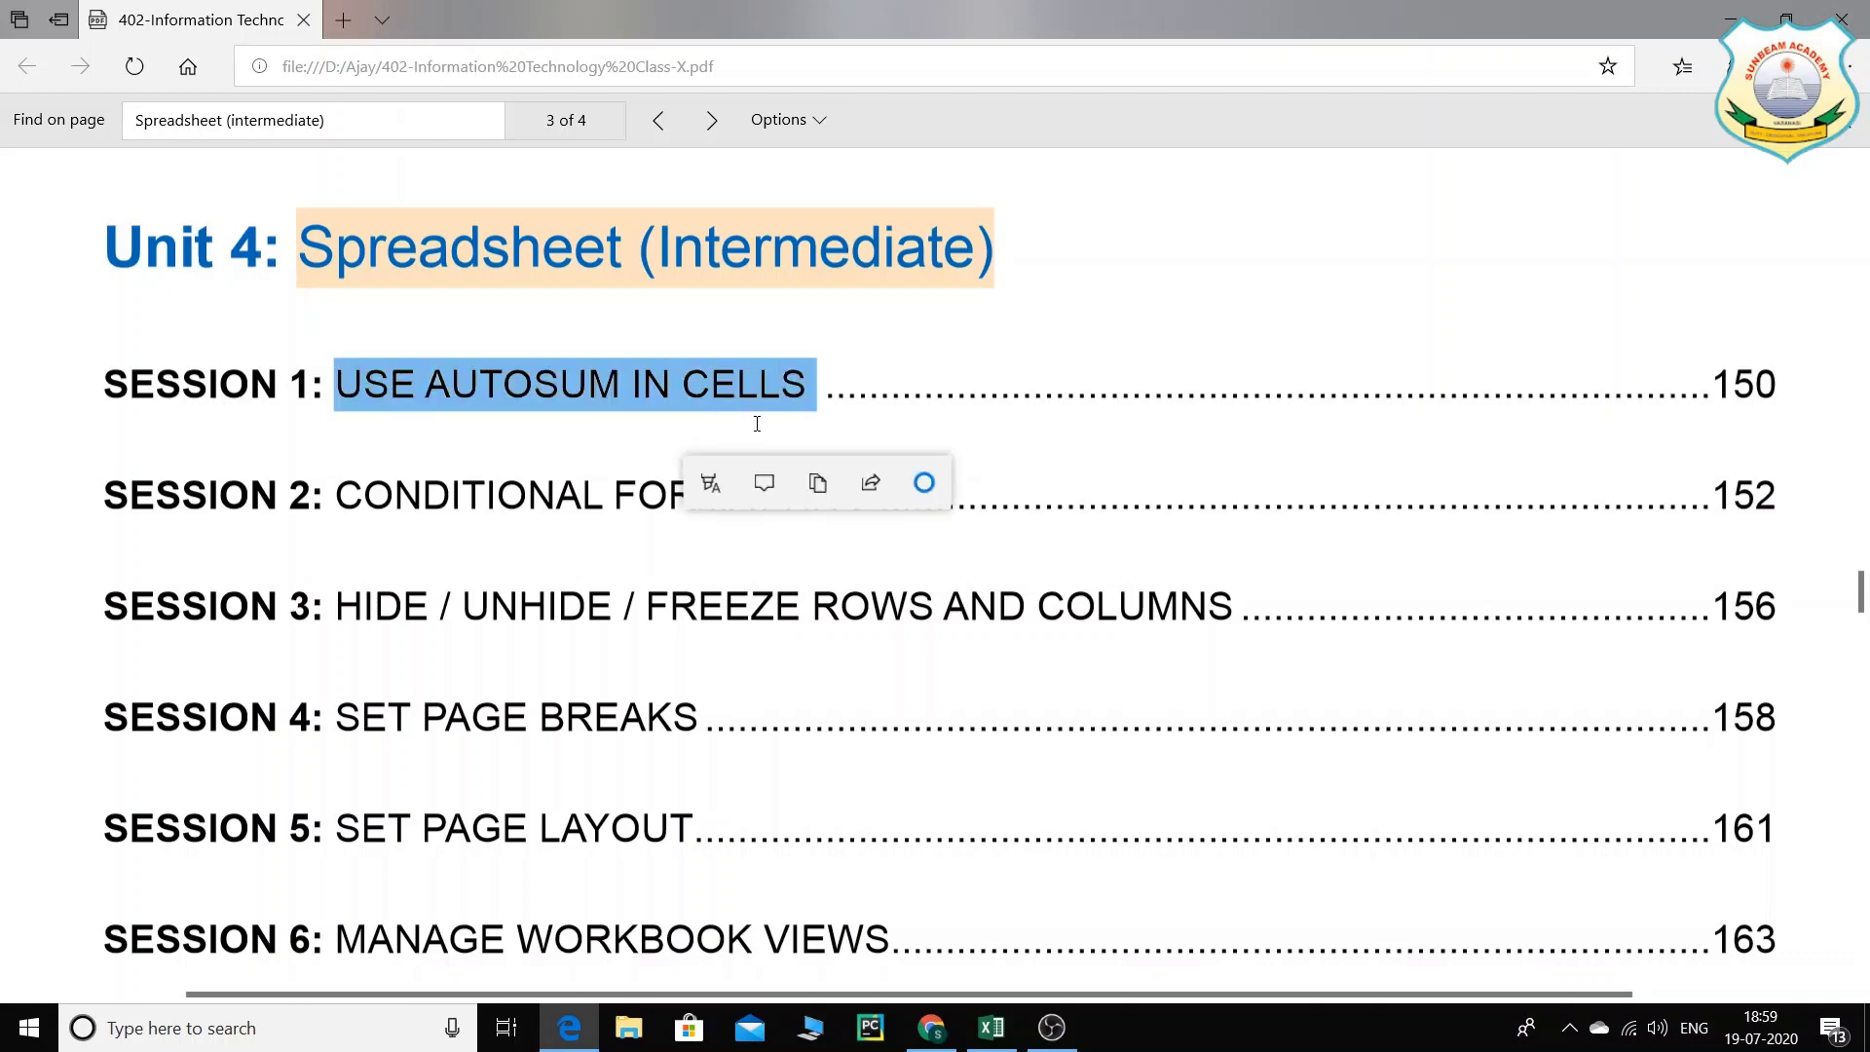
{"action": "left_click_drag", "start_coordinate": [1691, 388], "coordinate": [1776, 387]}
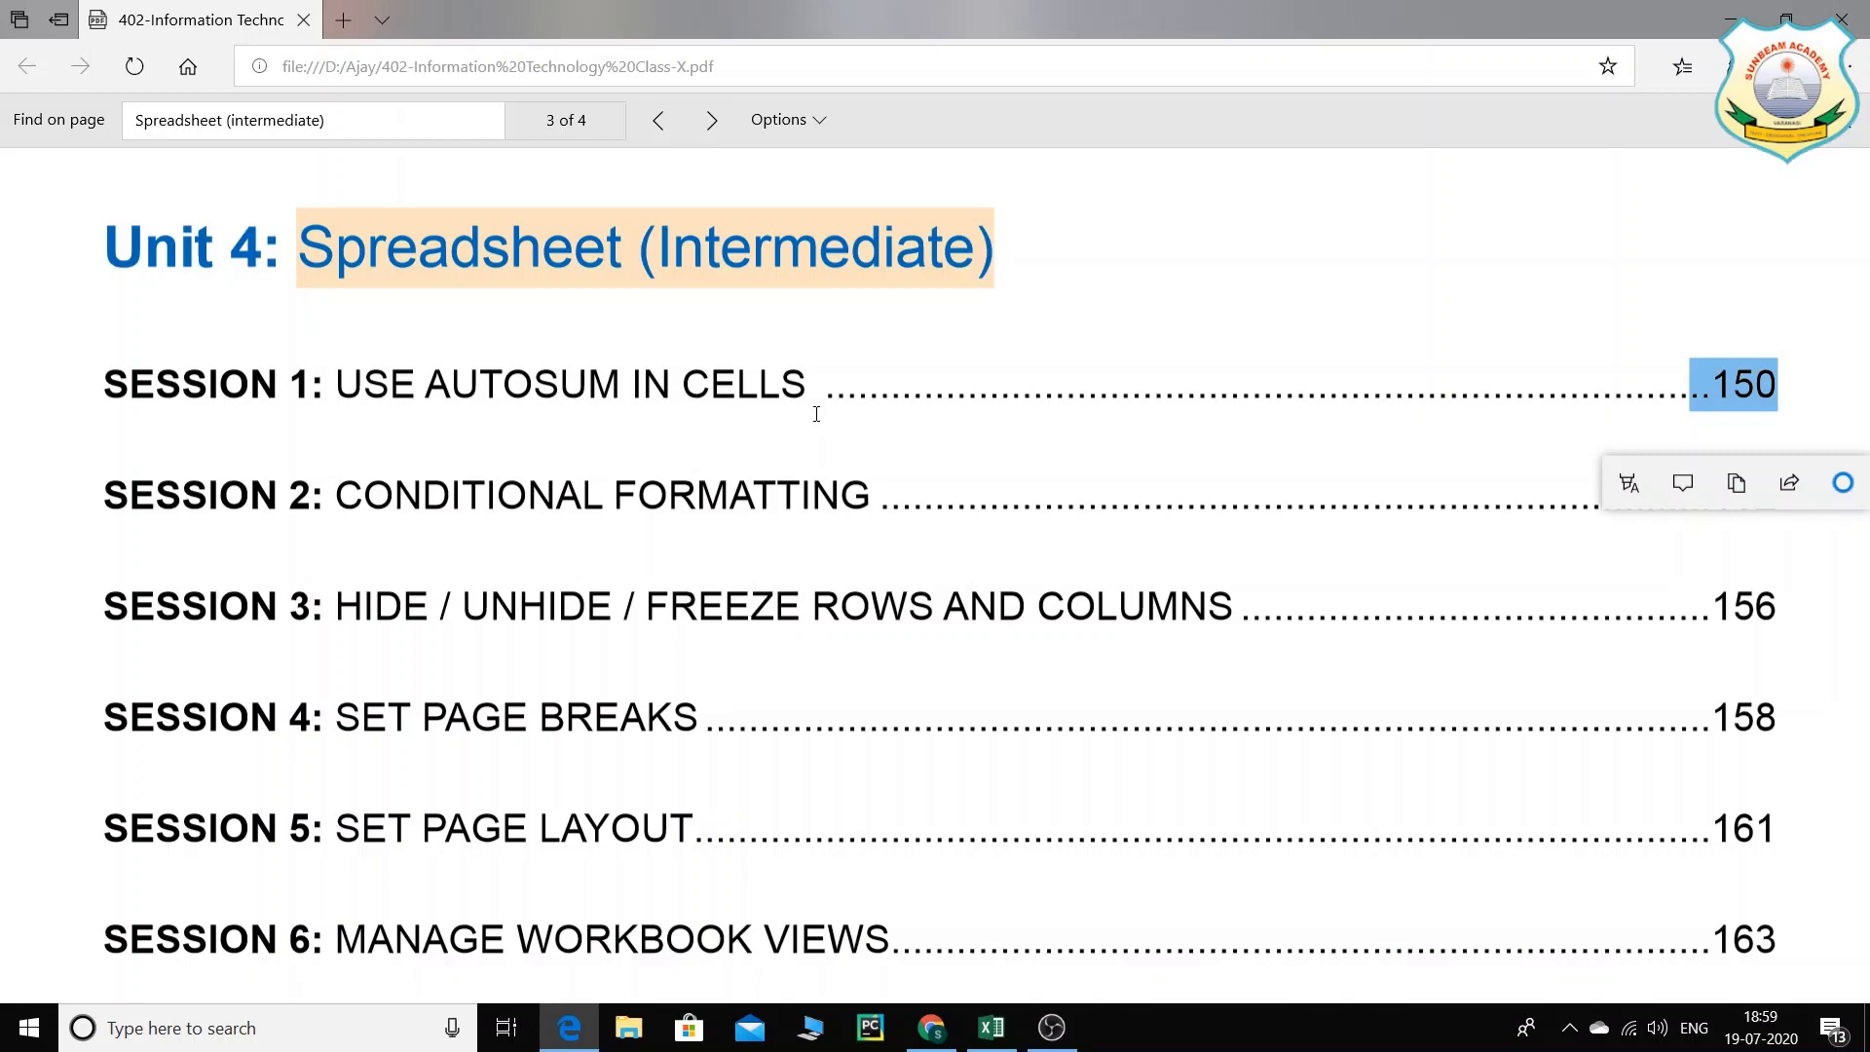
{"action": "scroll", "coordinate": [816, 414], "scroll_direction": "down", "scroll_amount": 15}
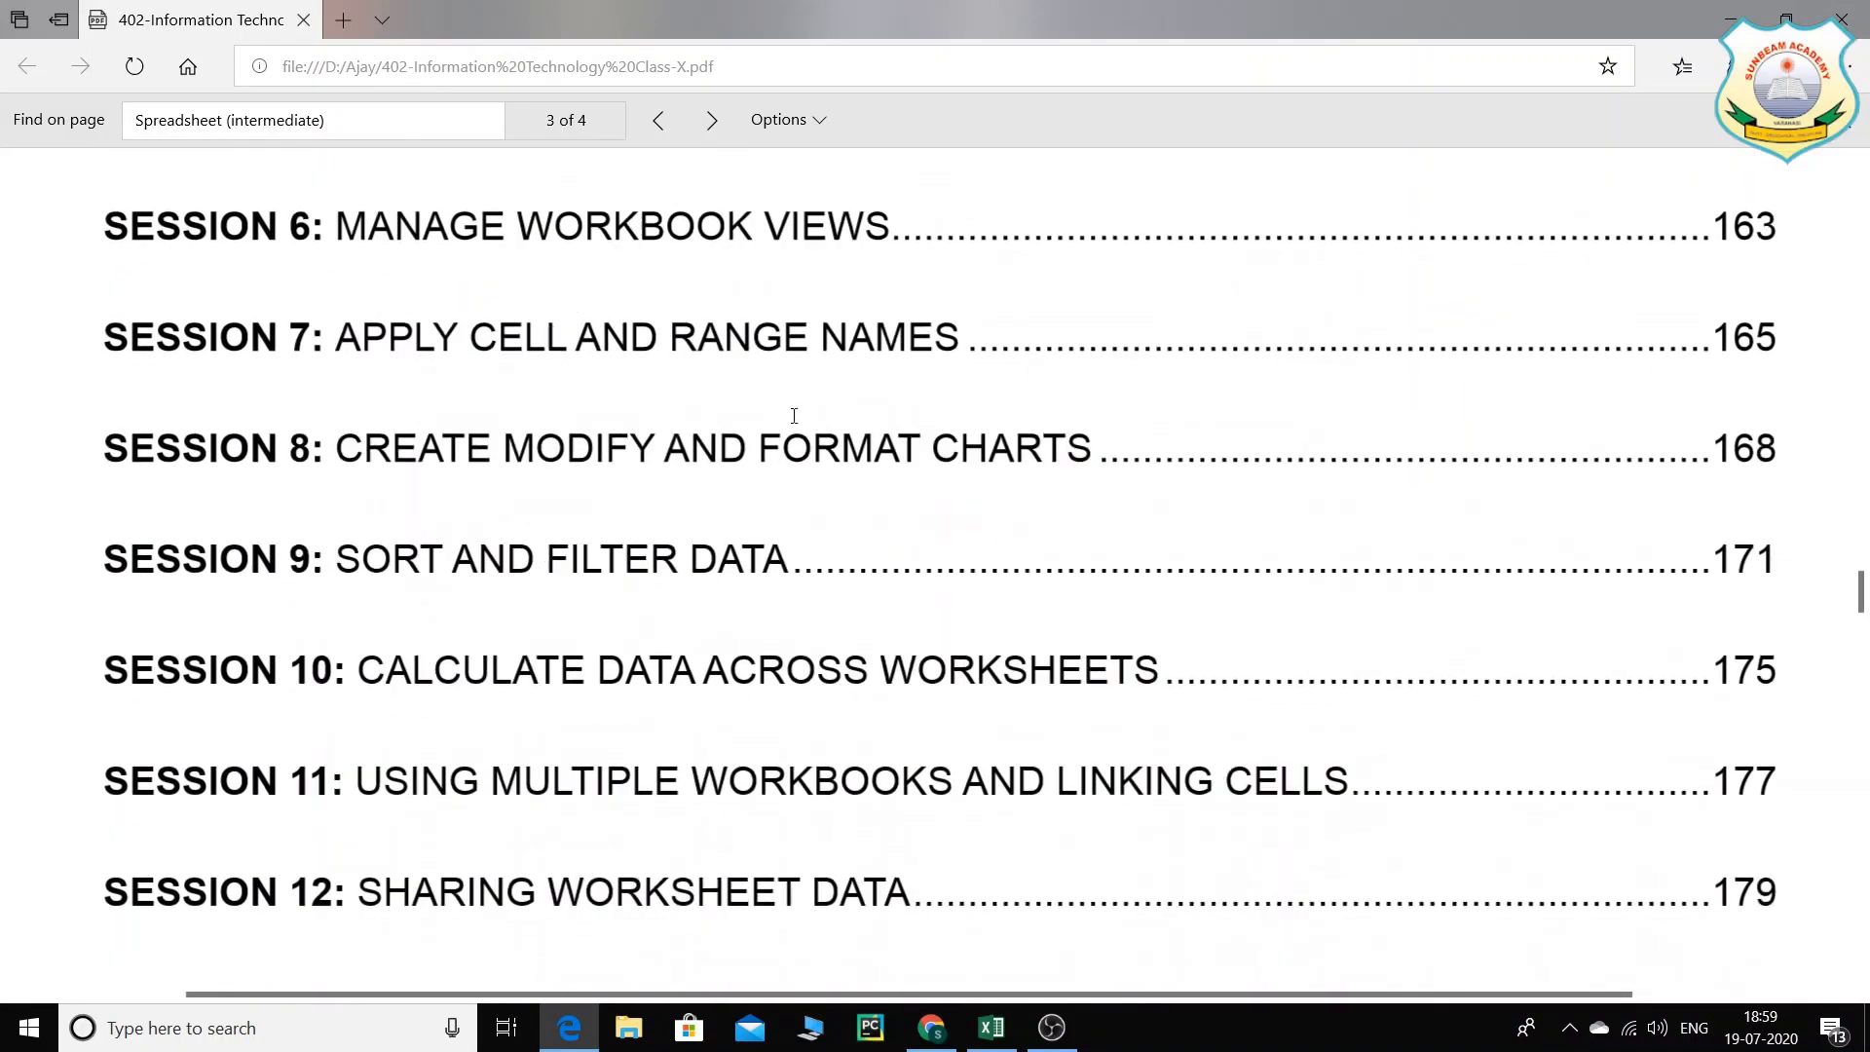
Step: Highlight the Session 1 title "USE AUTOSUM IN CELLS" and the "Relevant Knowledge" heading in pink
{"action": "scroll", "coordinate": [794, 416], "scroll_direction": "down", "scroll_amount": 8}
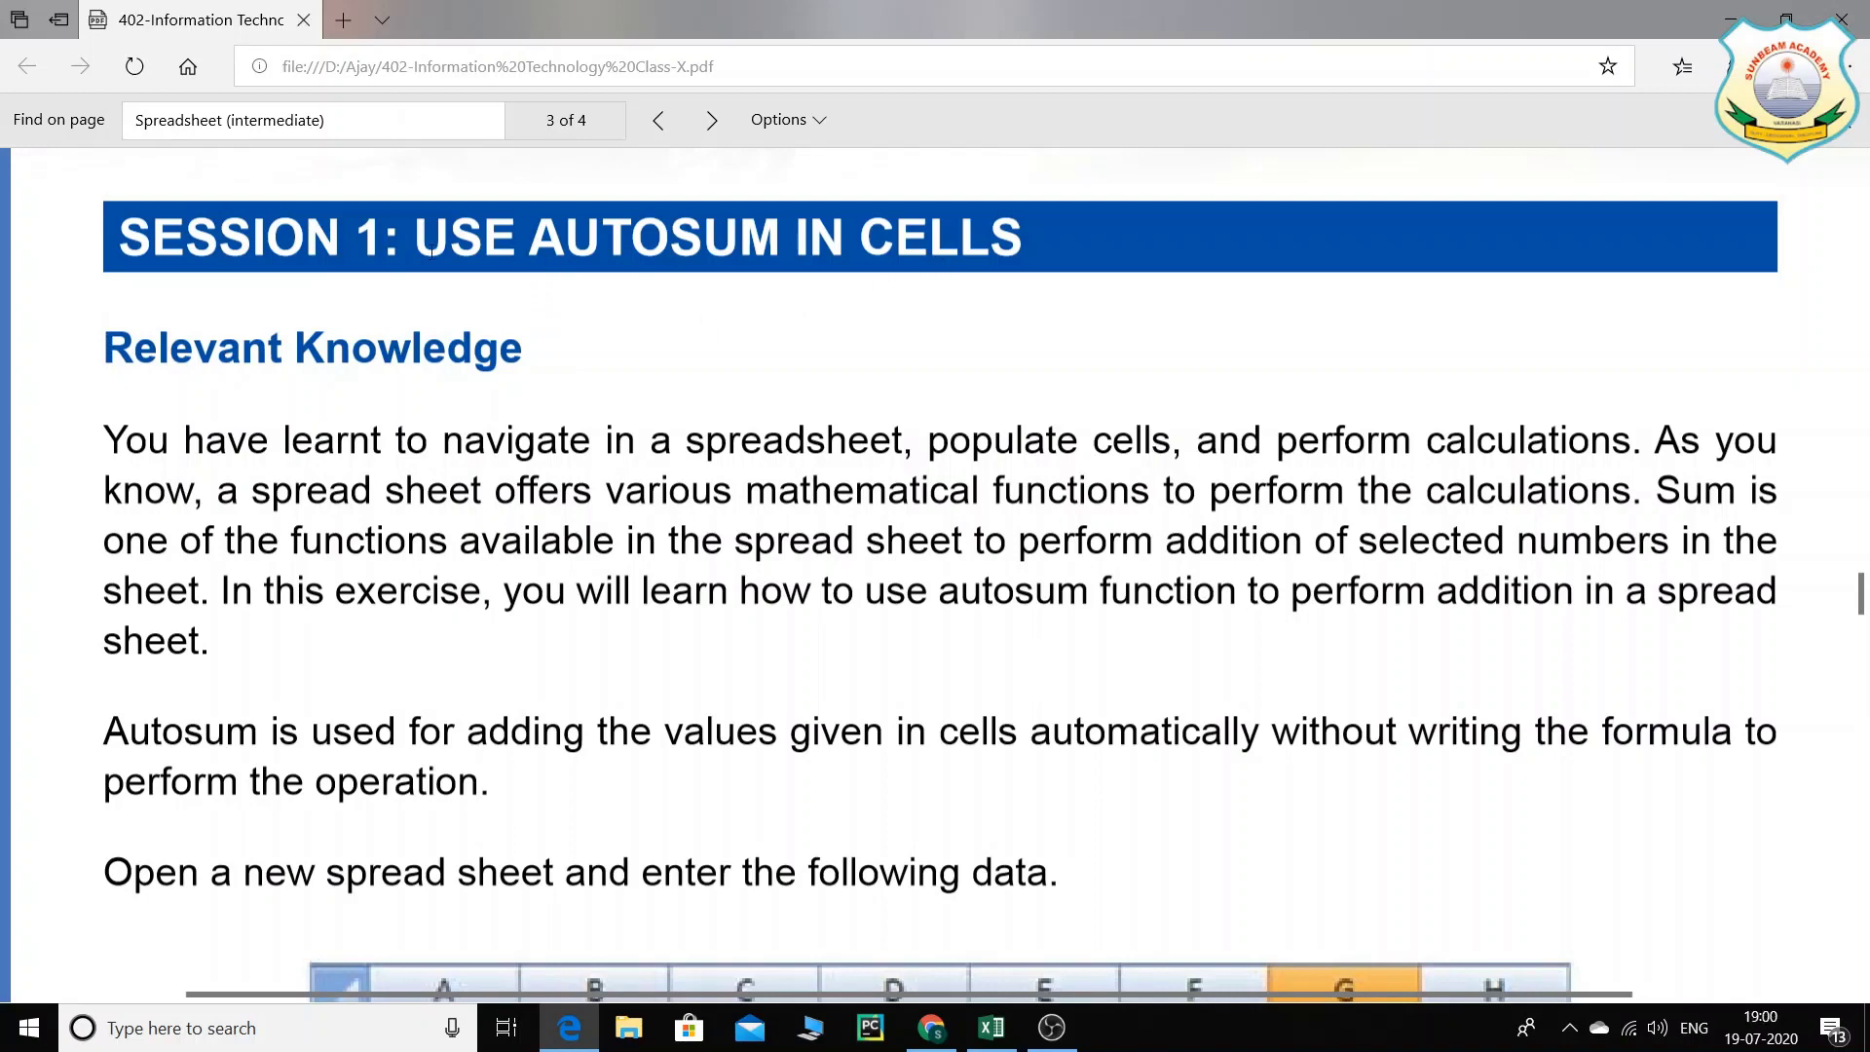
{"action": "left_click_drag", "start_coordinate": [431, 252], "coordinate": [1027, 255]}
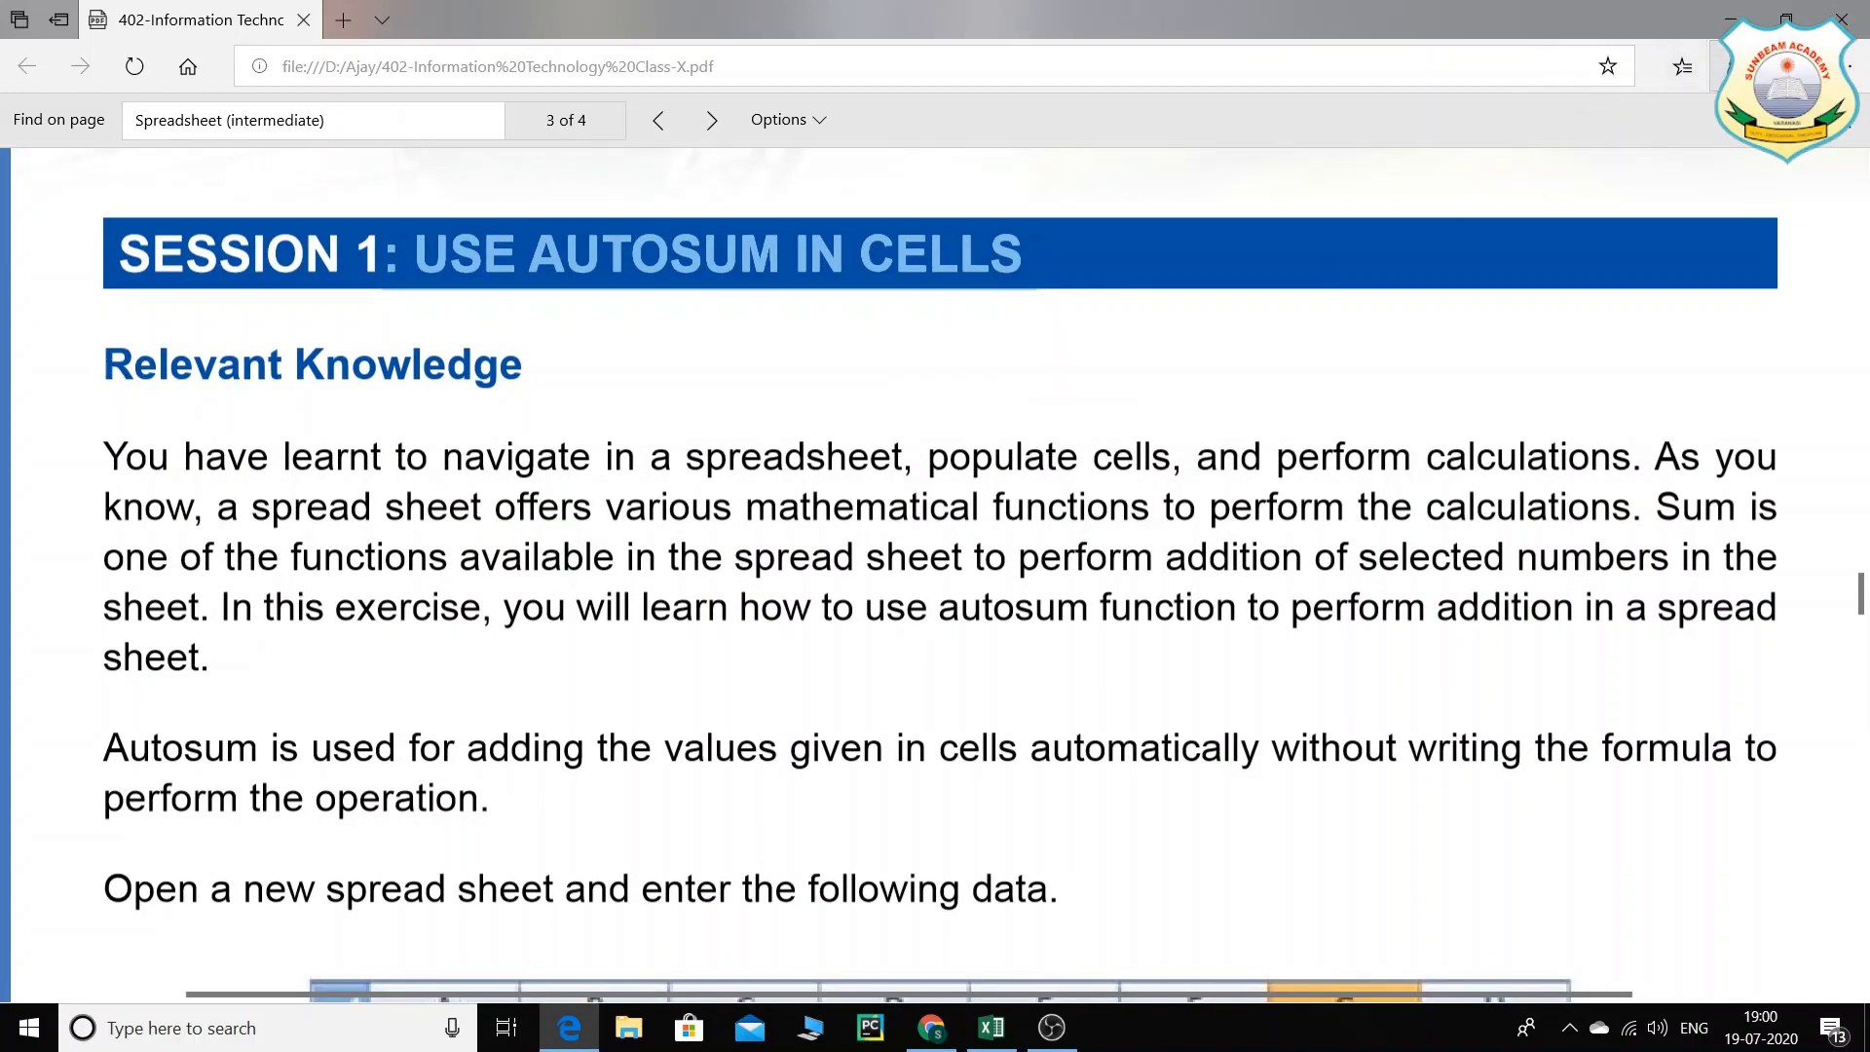
{"action": "key", "text": "Escape"}
{"action": "key", "text": "ctrl+shift+m"}
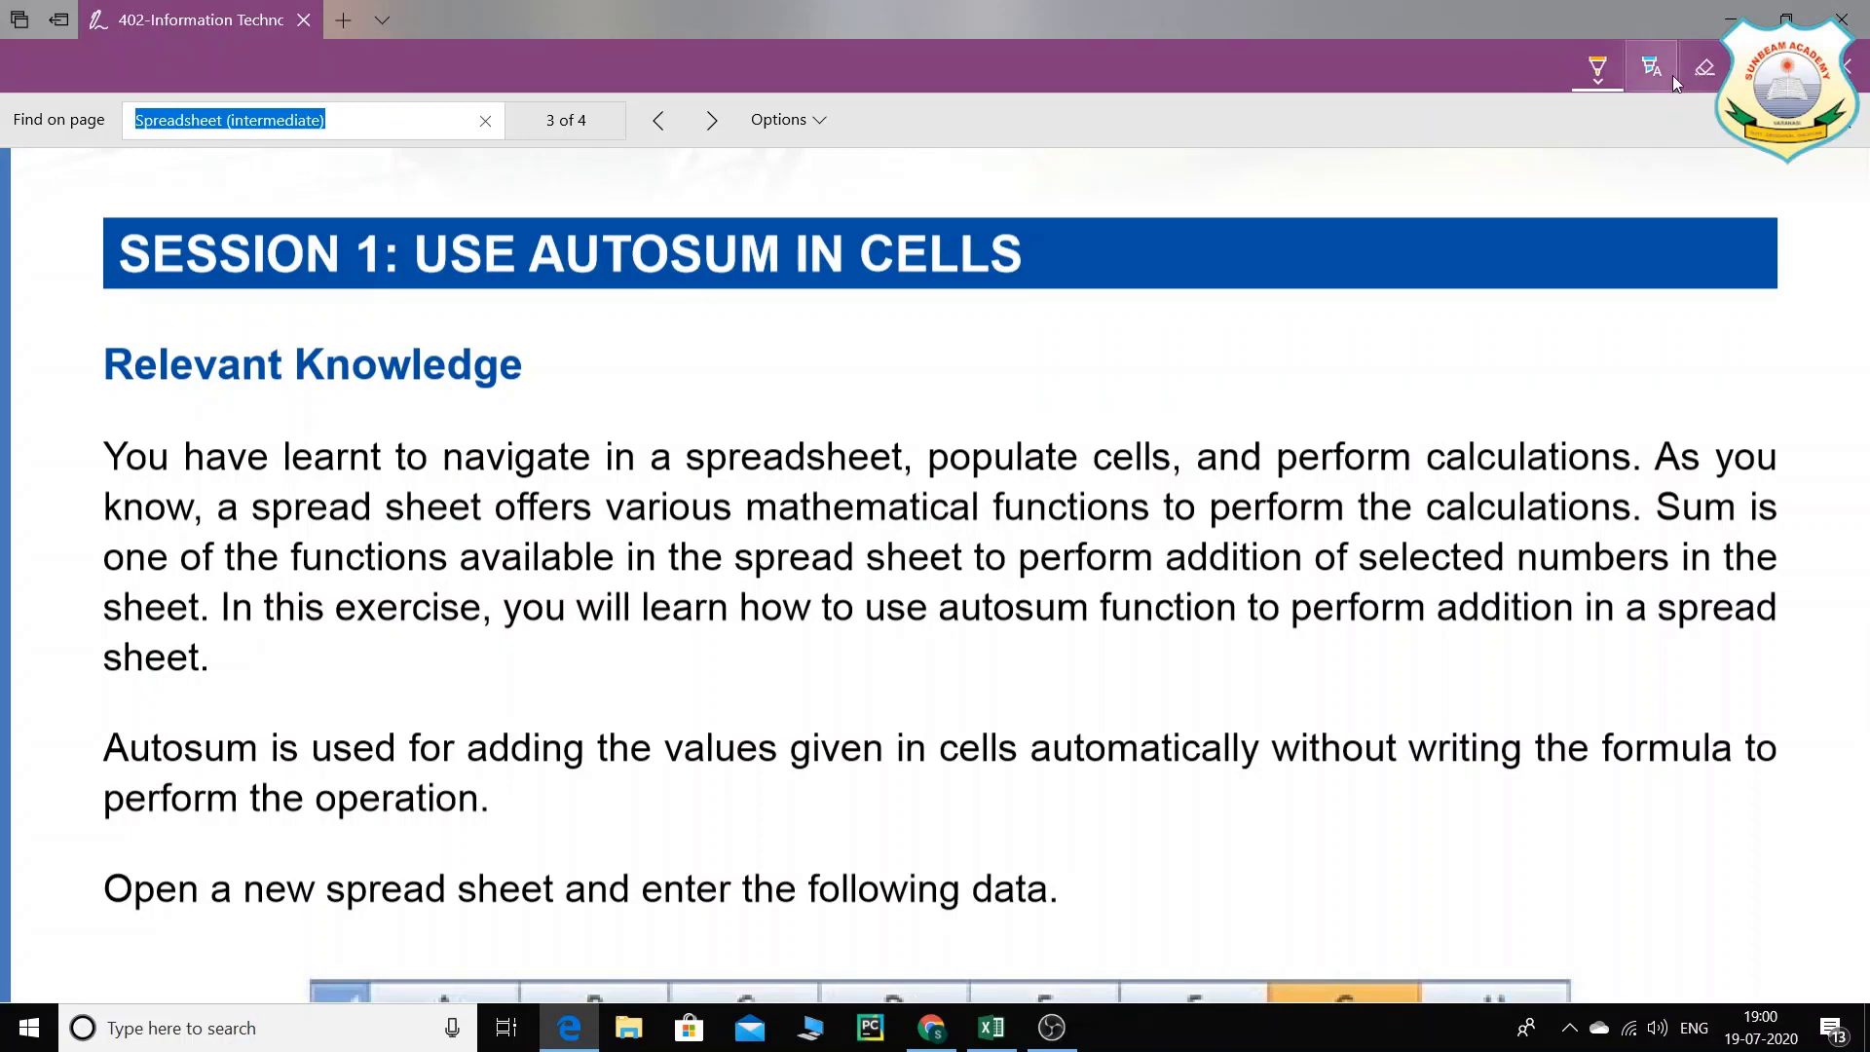
{"action": "left_click", "coordinate": [1663, 77]}
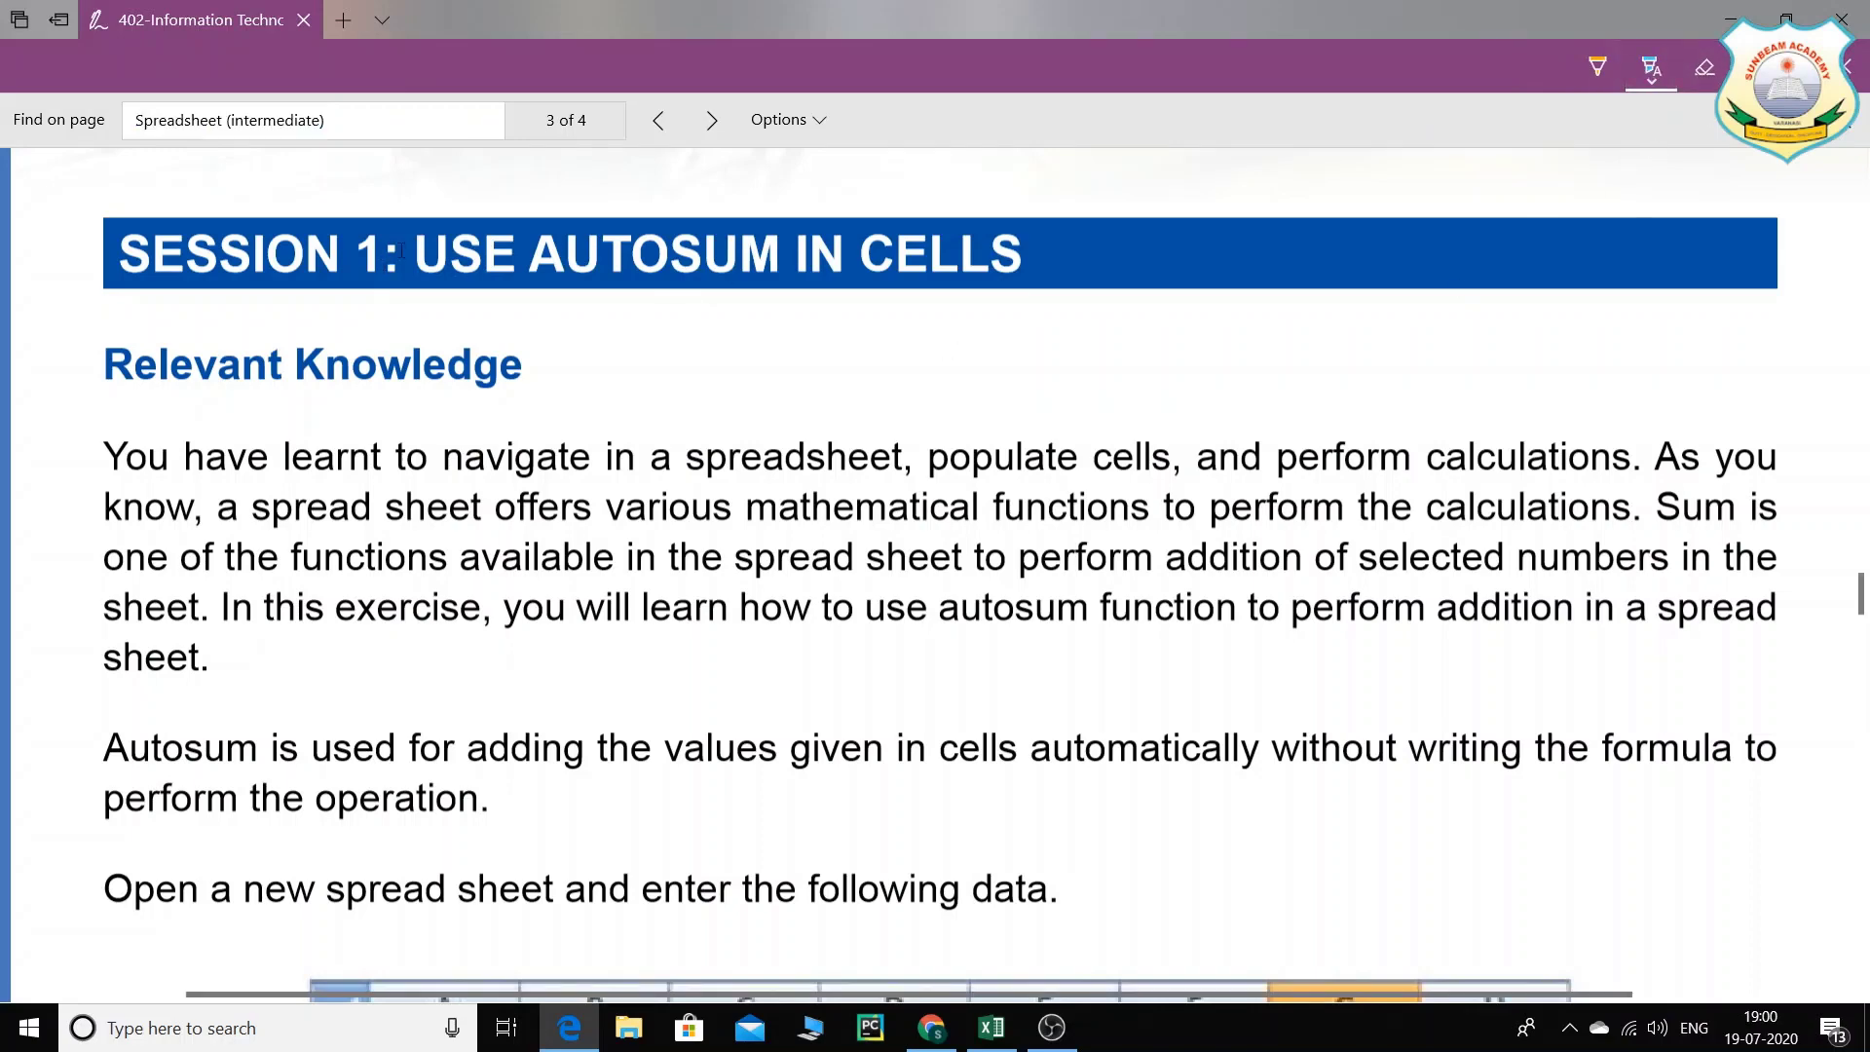
{"action": "left_click_drag", "start_coordinate": [399, 251], "coordinate": [1054, 257]}
{"action": "left_click", "coordinate": [1643, 79]}
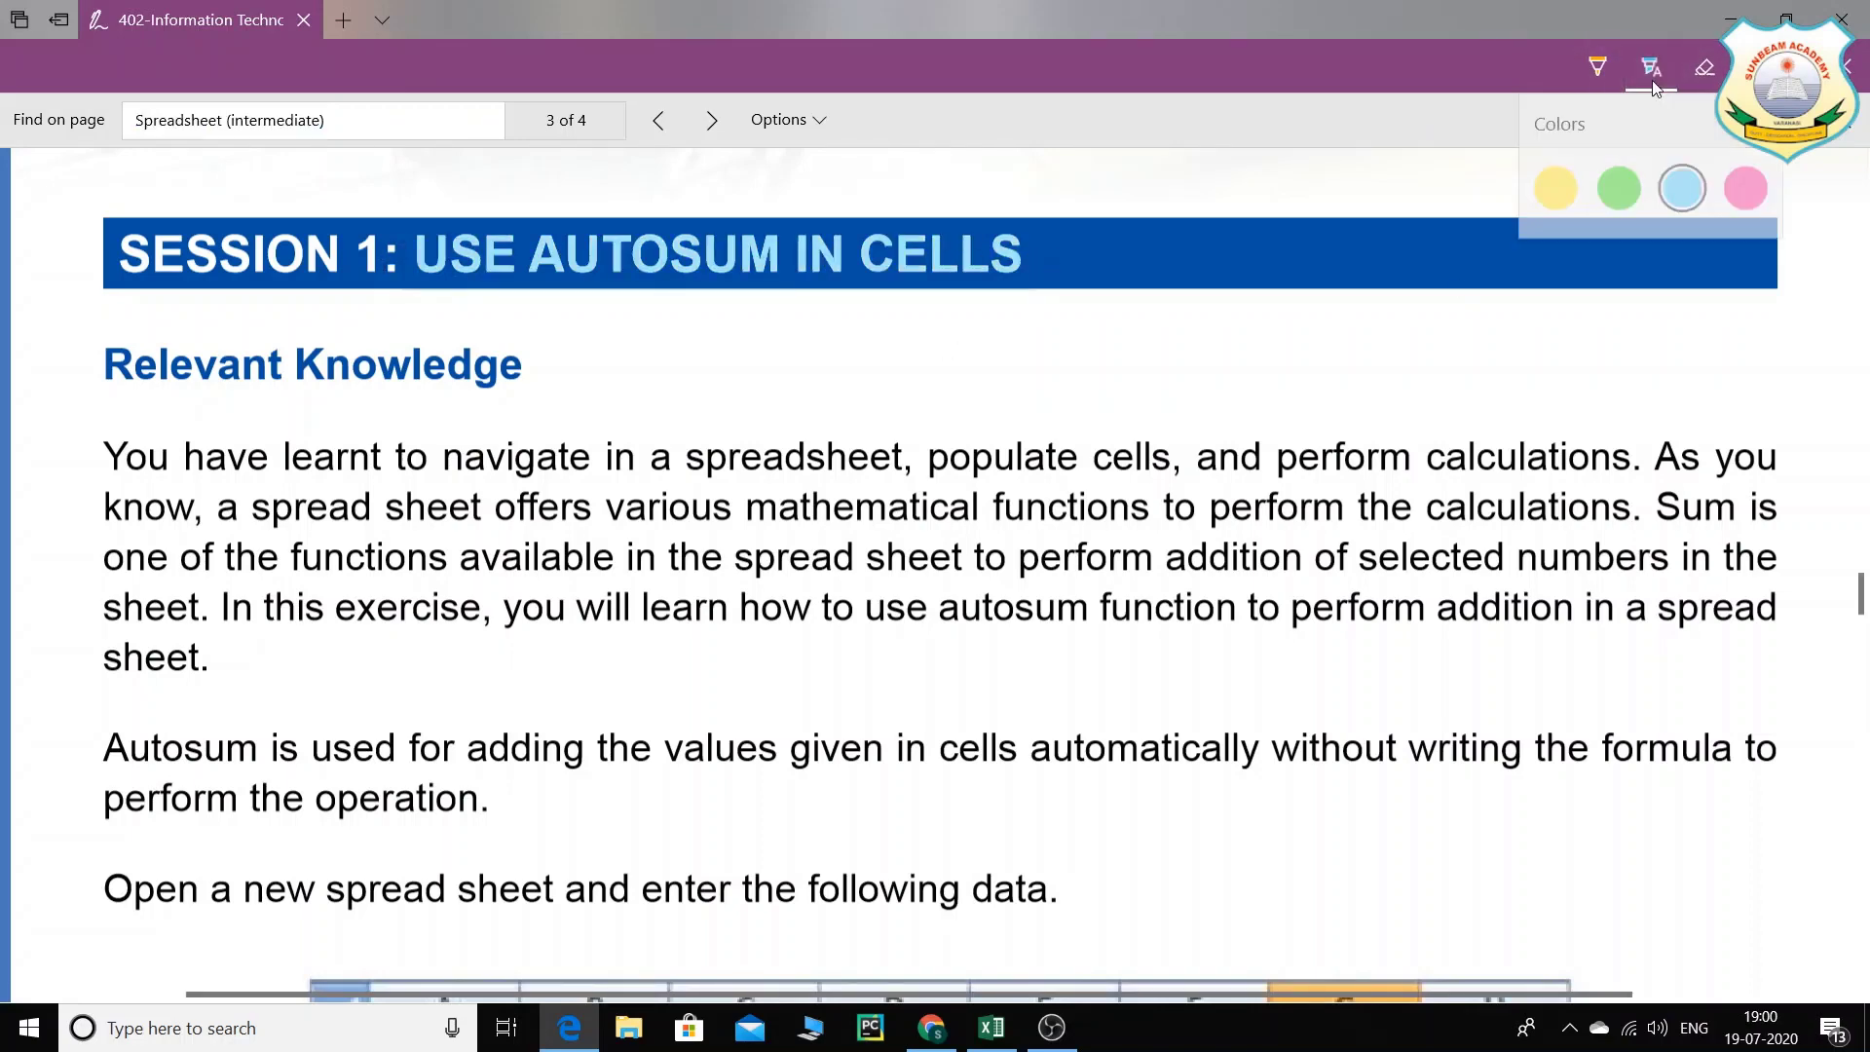
{"action": "left_click", "coordinate": [1683, 200]}
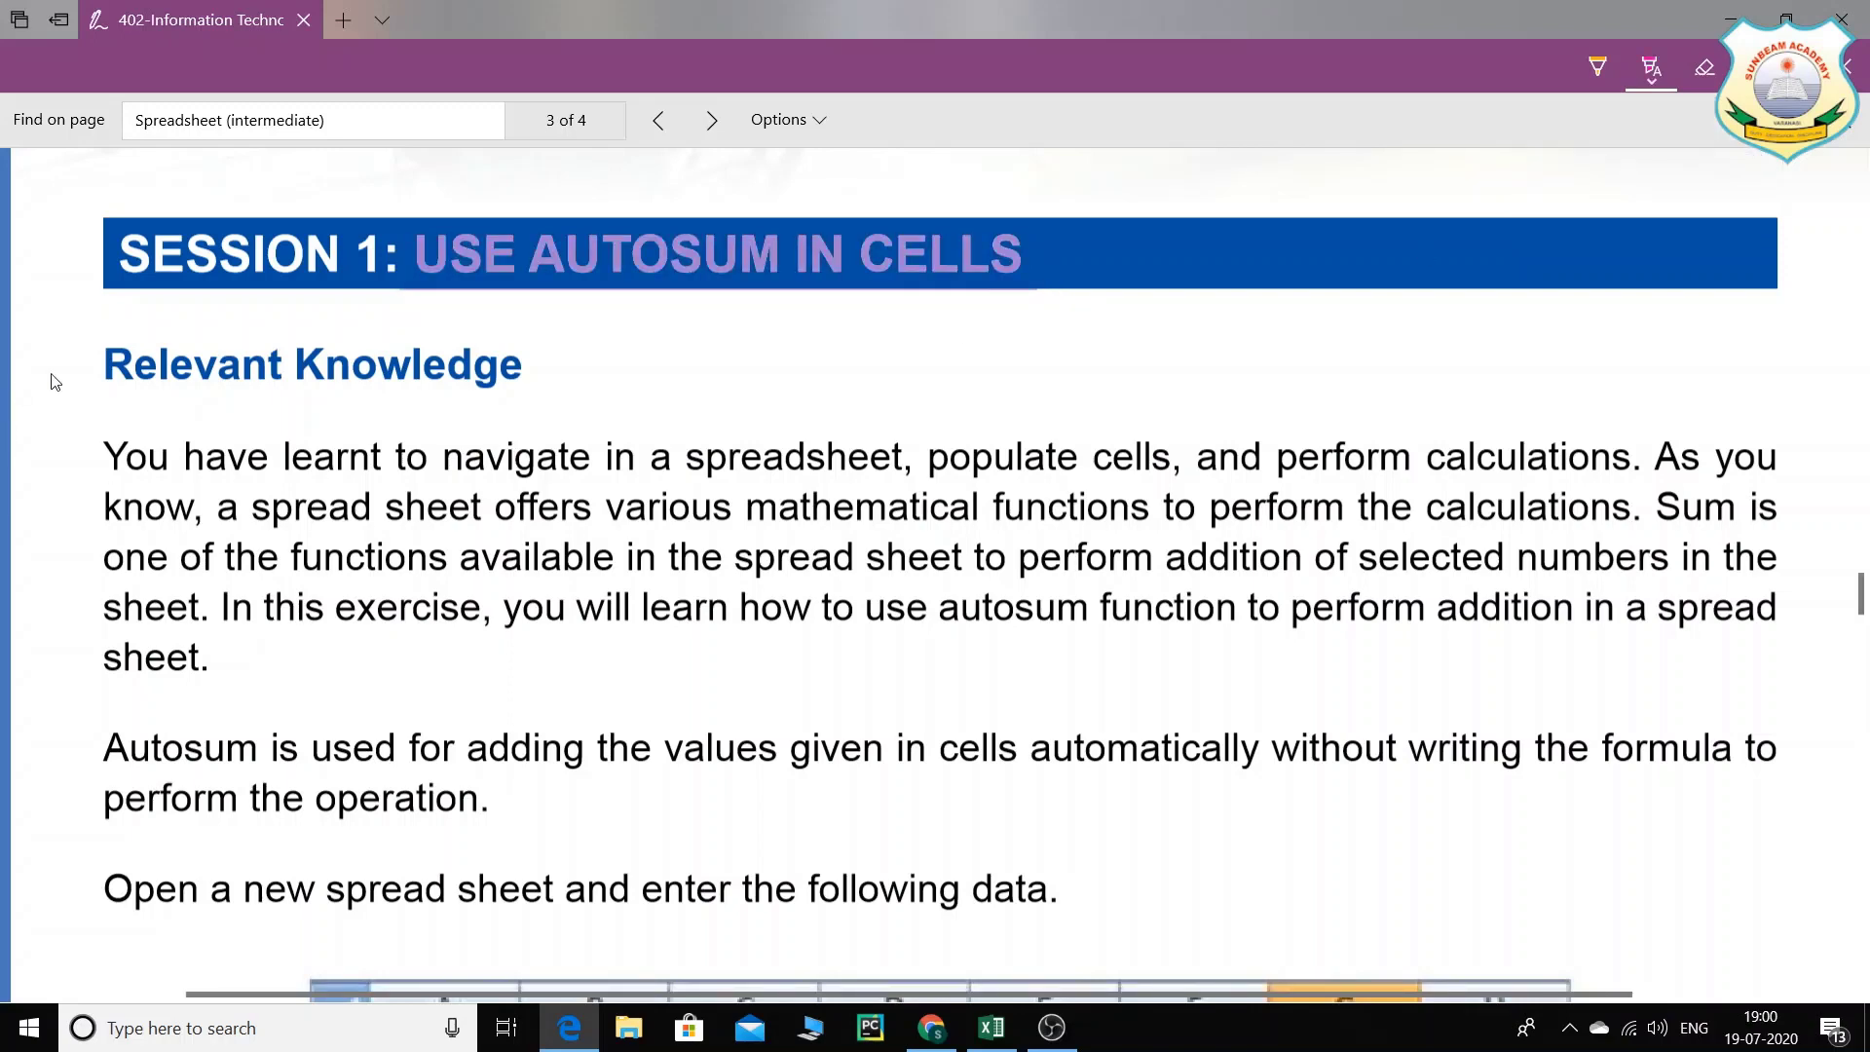
{"action": "left_click_drag", "start_coordinate": [56, 375], "coordinate": [526, 370]}
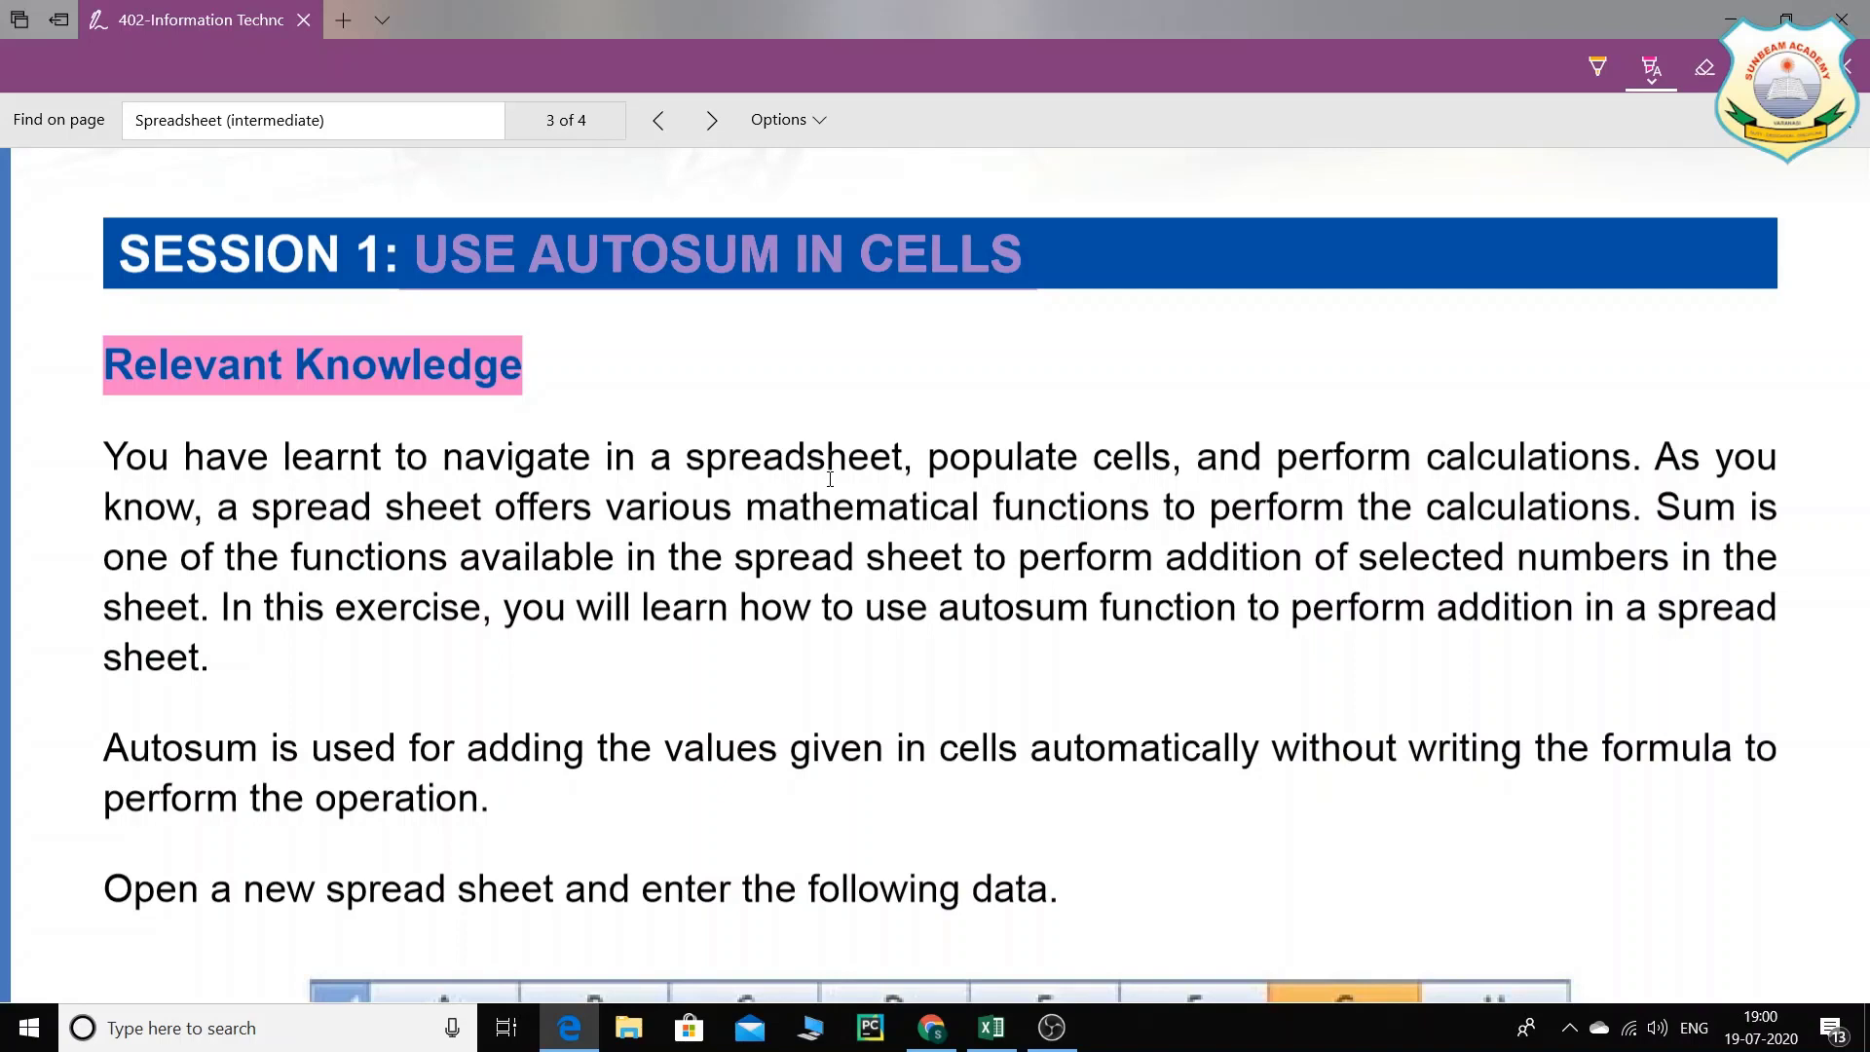
{"action": "mouse_move", "coordinate": [120, 441]}
{"action": "left_mouse_down"}
{"action": "mouse_move", "coordinate": [200, 502]}
{"action": "mouse_move", "coordinate": [247, 641]}
{"action": "left_mouse_up"}
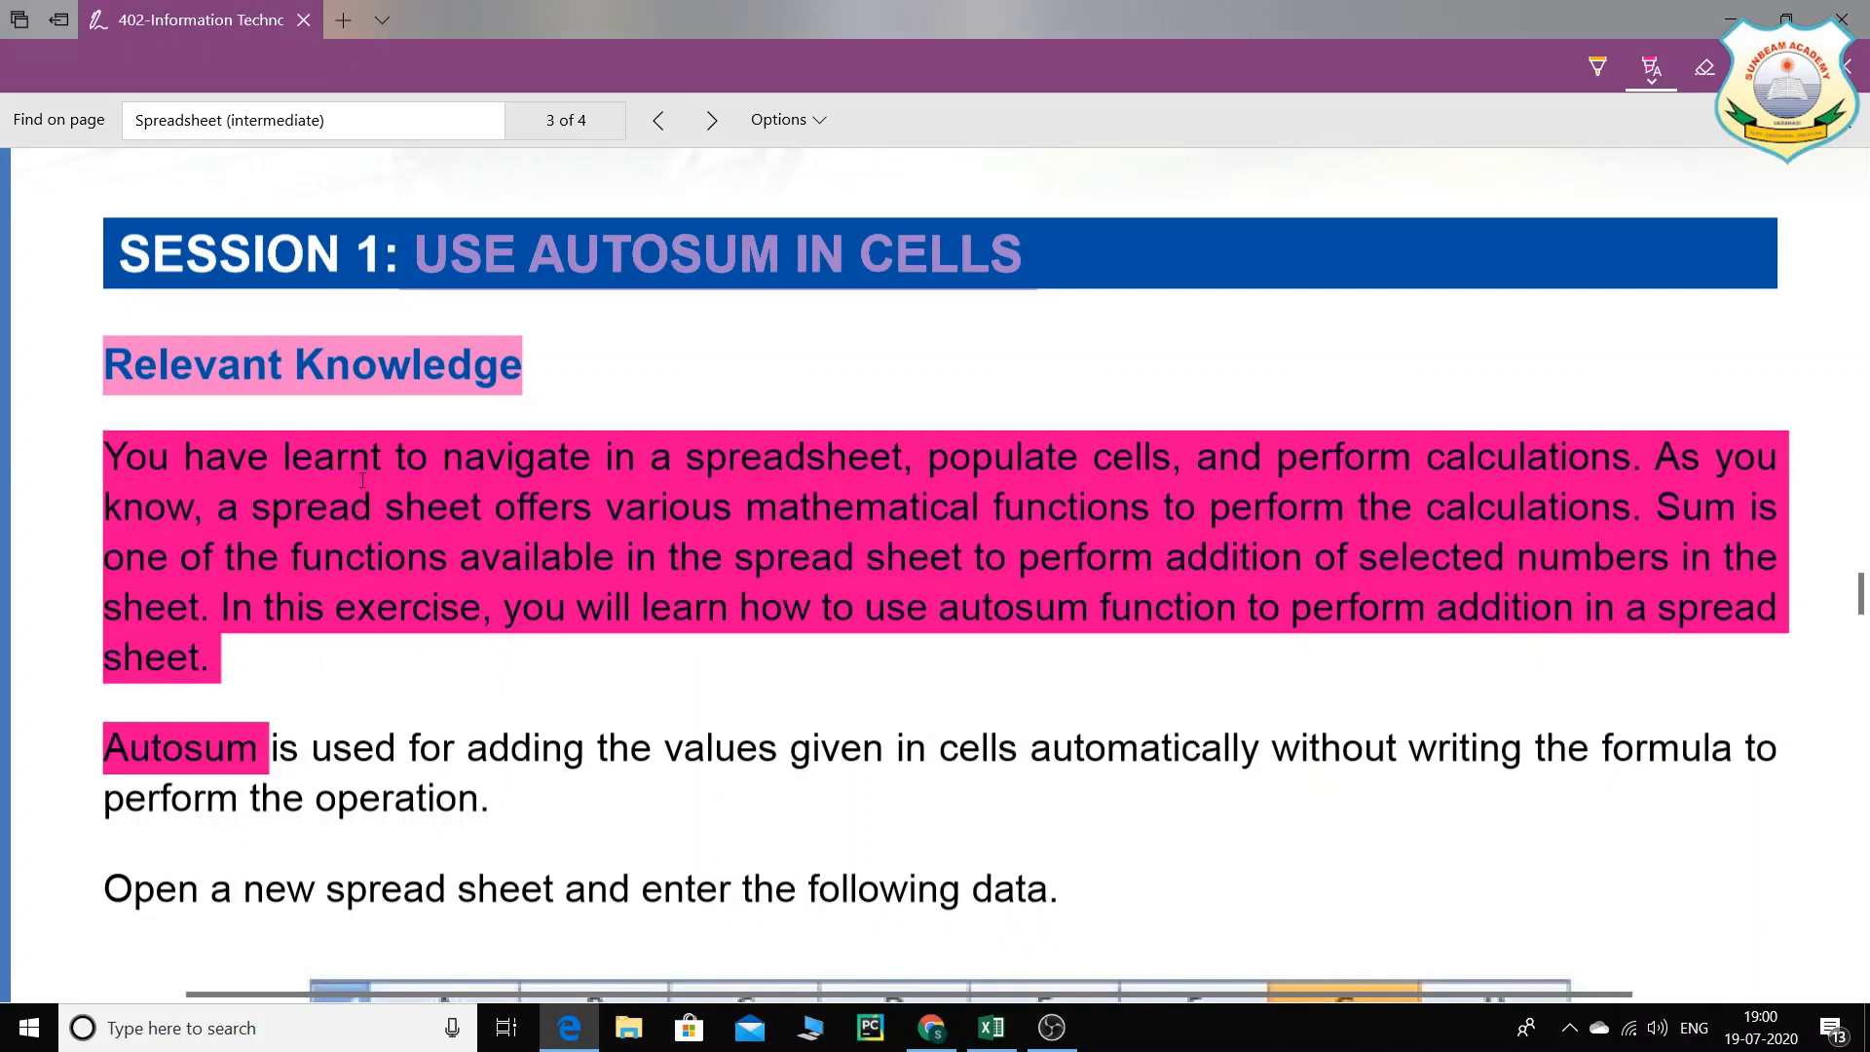
{"action": "left_click", "coordinate": [1704, 66]}
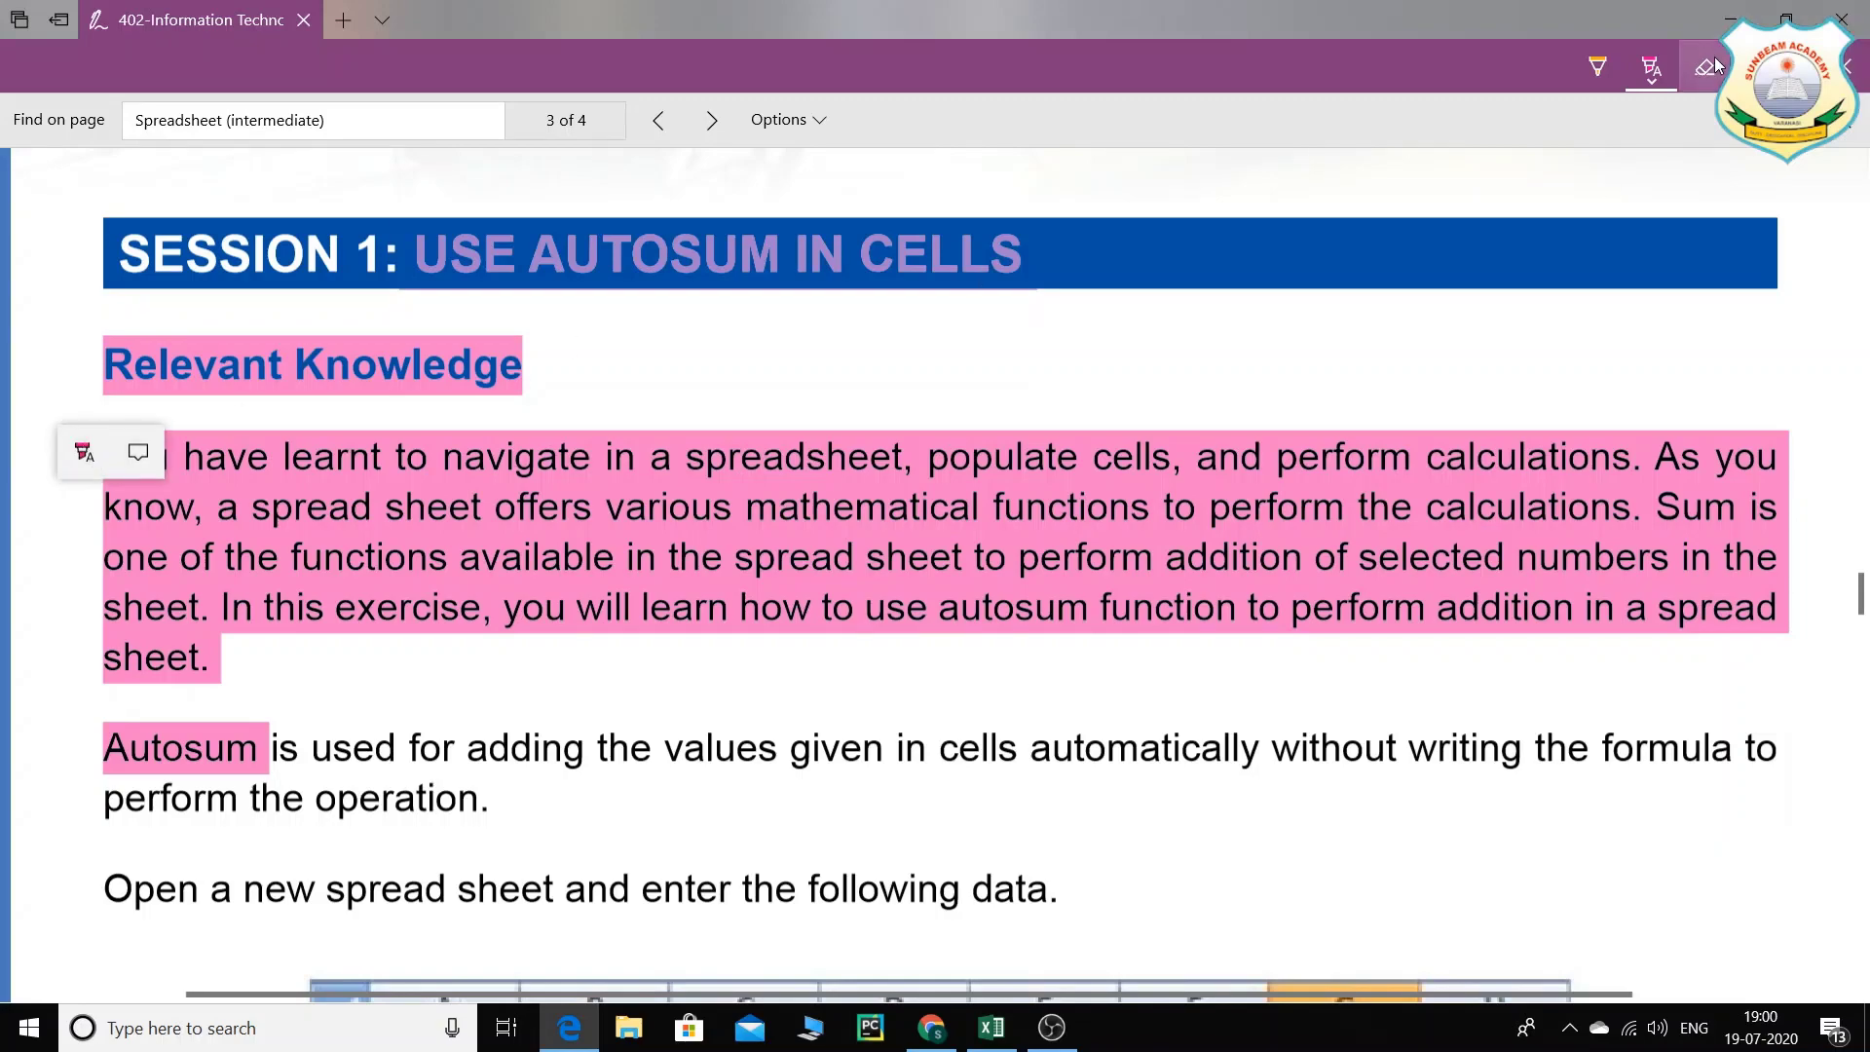
{"action": "left_click", "coordinate": [525, 573]}
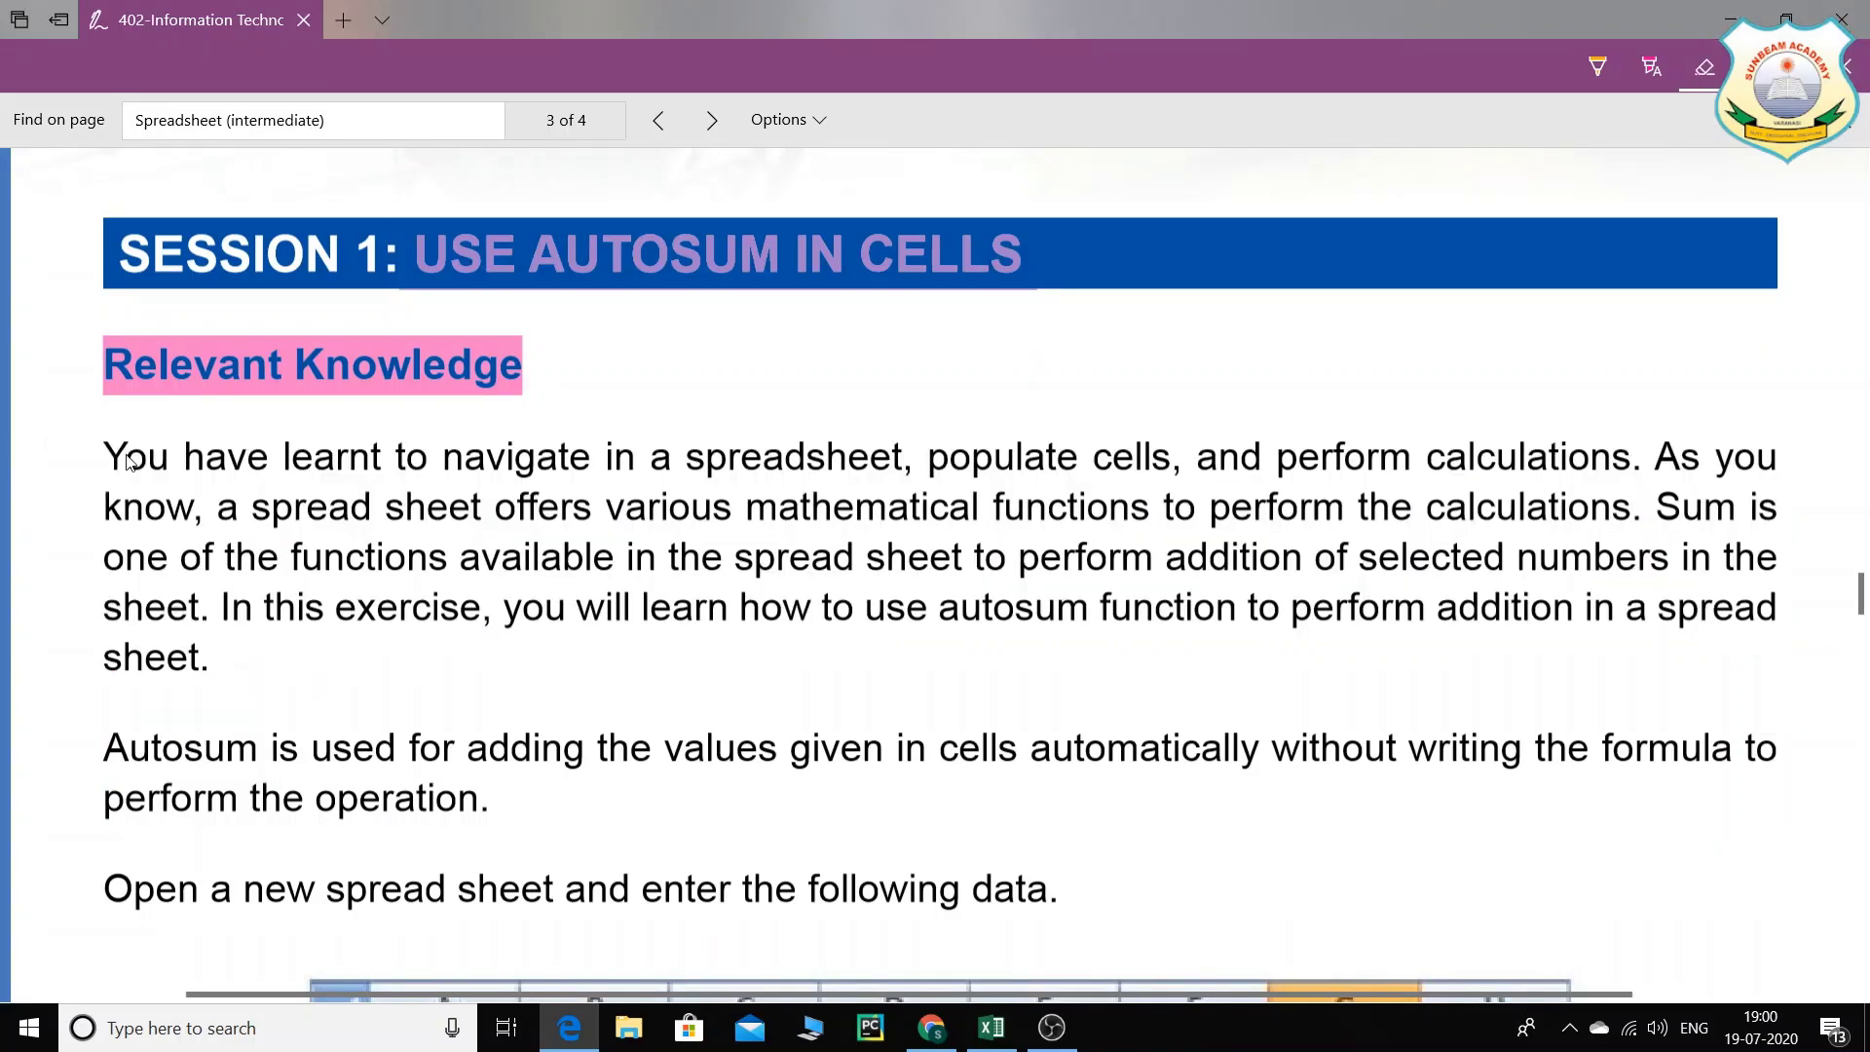
Step: Highlight "You have learnt to navigate in a spreadsheet, populate cells, and perform calculations" in pink
{"action": "left_click", "coordinate": [1651, 66]}
{"action": "left_click", "coordinate": [1653, 80]}
{"action": "left_click", "coordinate": [1744, 179]}
{"action": "left_click_drag", "start_coordinate": [101, 461], "coordinate": [746, 465]}
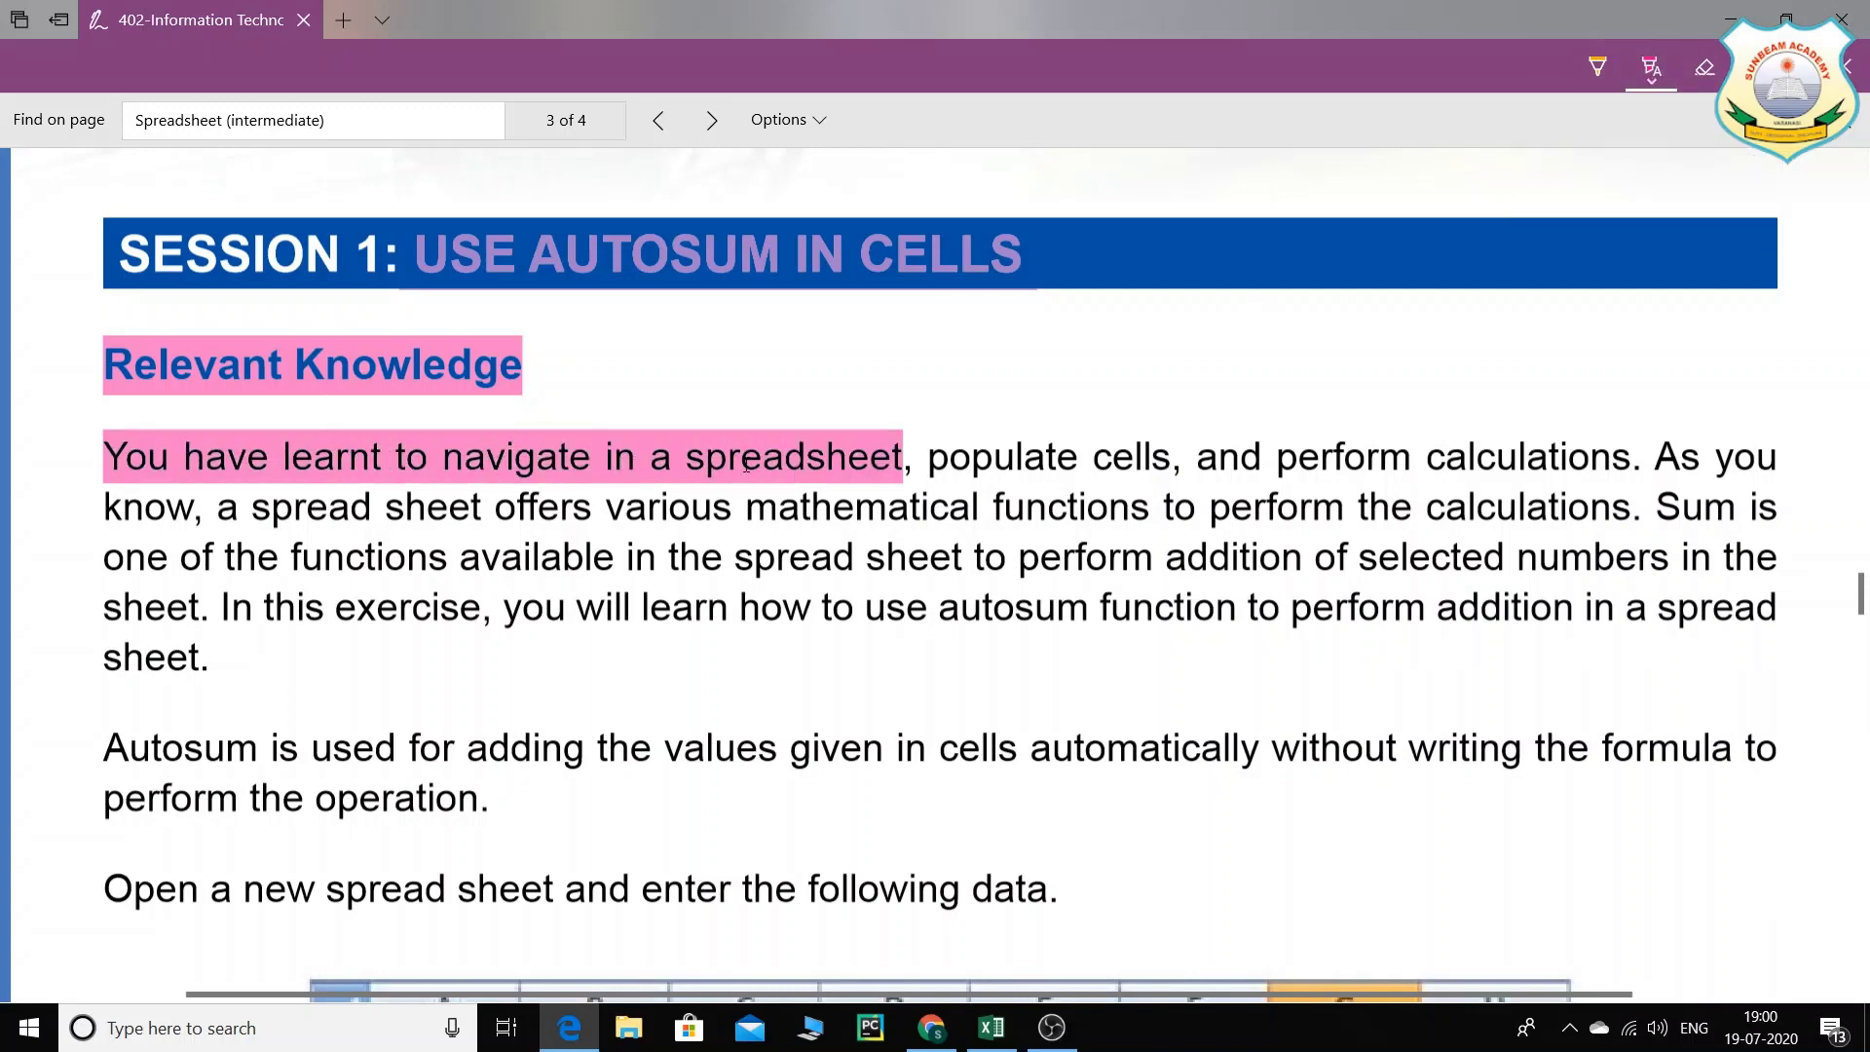
{"action": "left_click_drag", "start_coordinate": [904, 464], "coordinate": [1627, 479]}
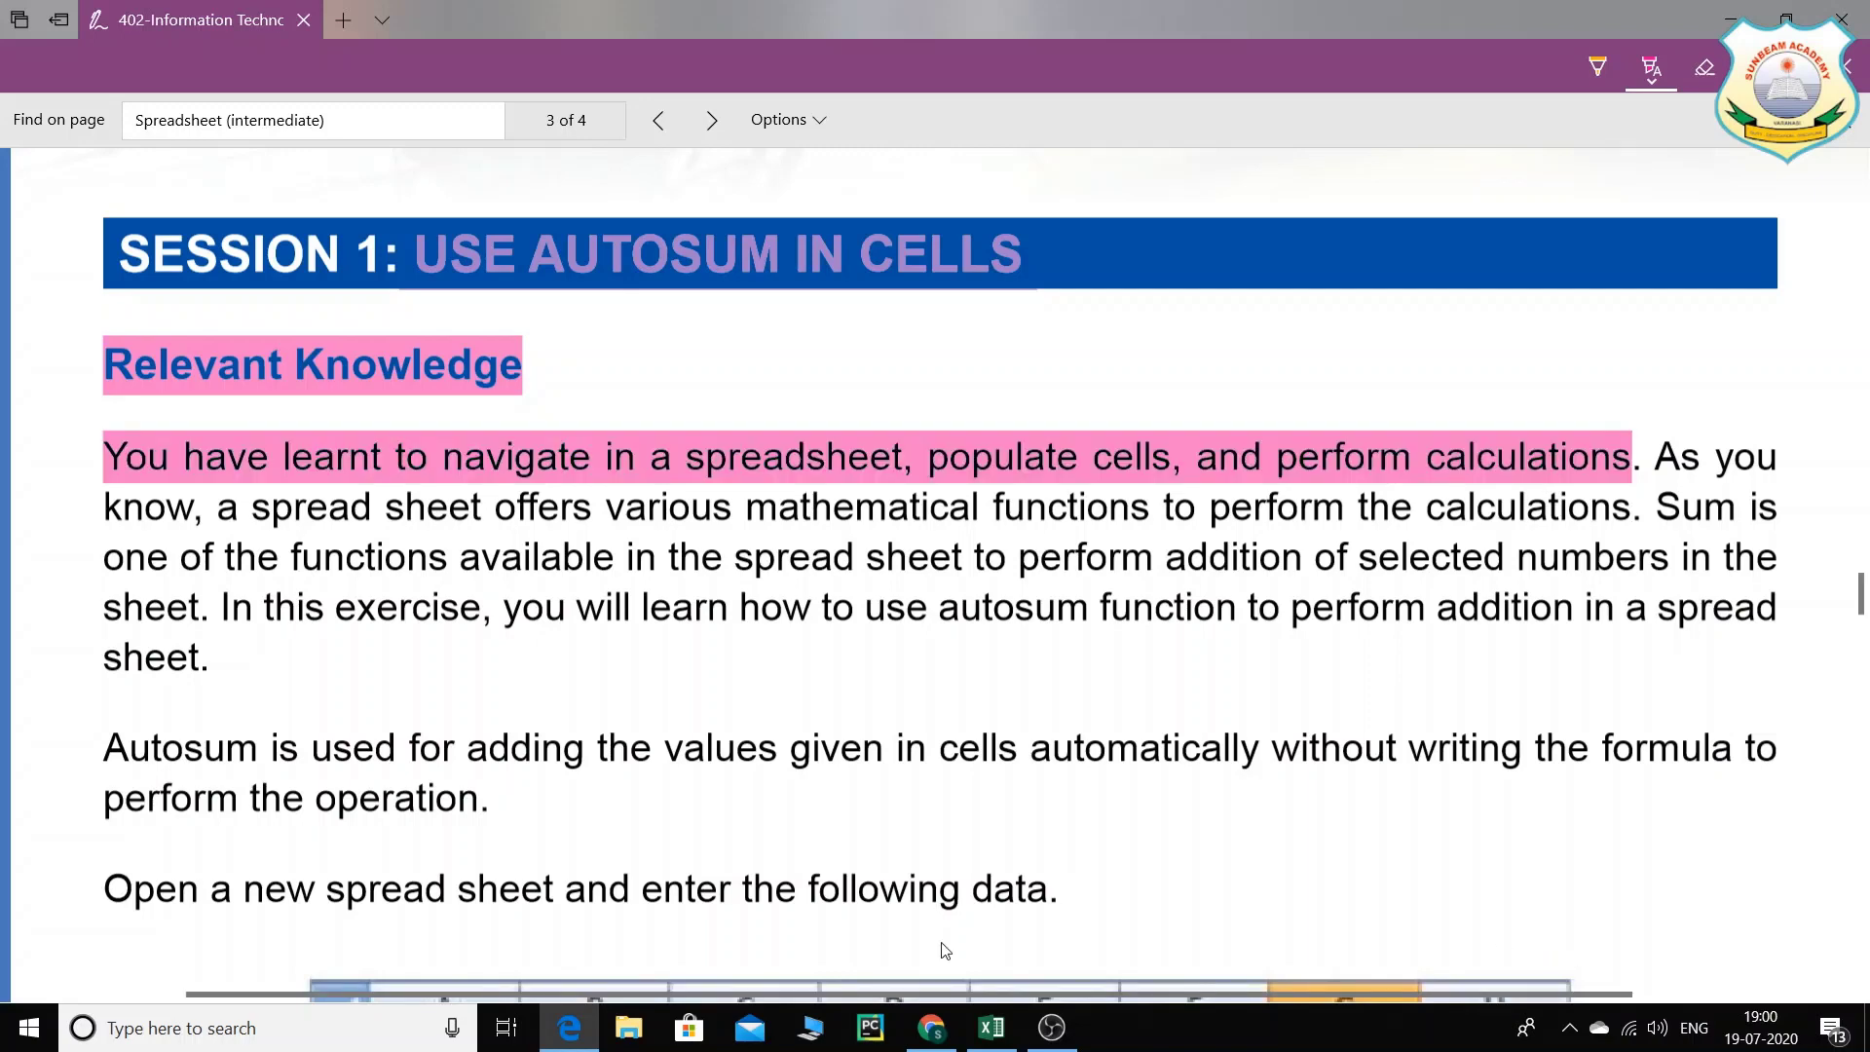
Step: Switch to the blank Excel workbook and demonstrate cell navigation by selecting cells such as C4, D2, F5, E4, B5, I7 and G8
{"action": "left_click", "coordinate": [991, 1027]}
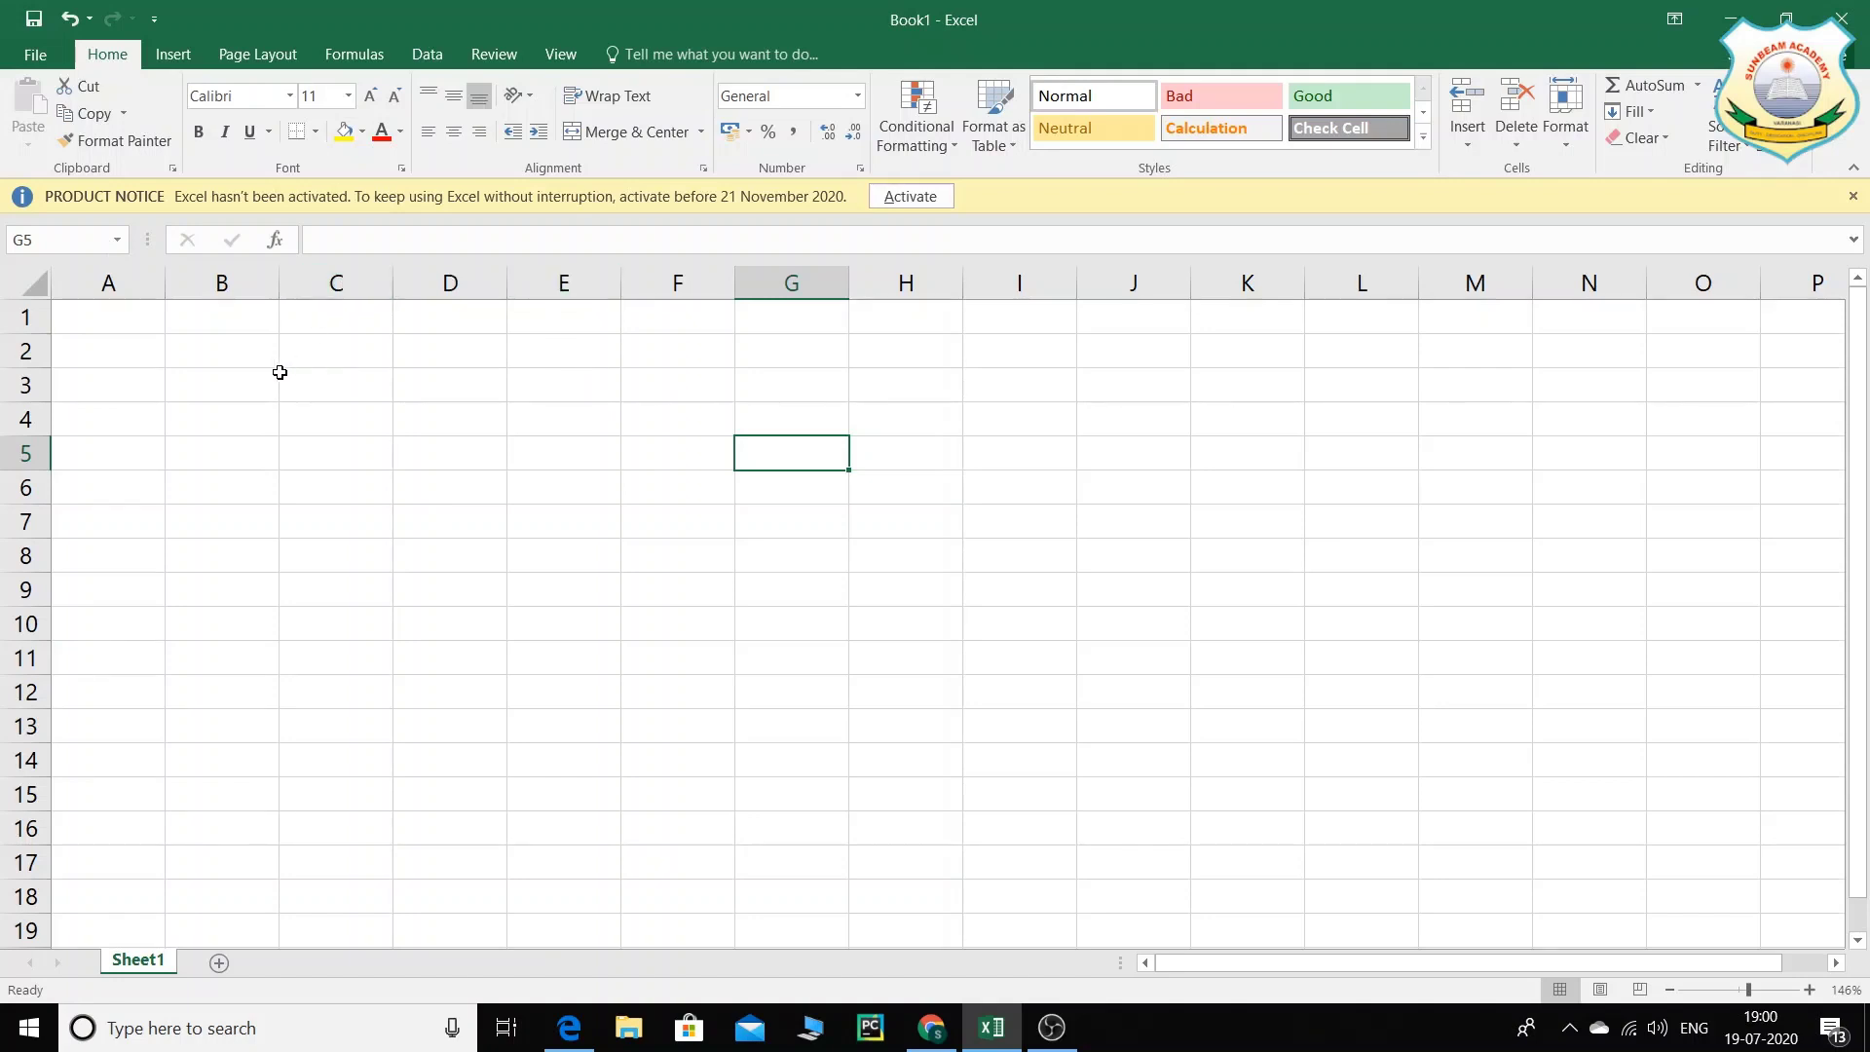
{"action": "left_click", "coordinate": [433, 361]}
{"action": "left_click", "coordinate": [298, 409]}
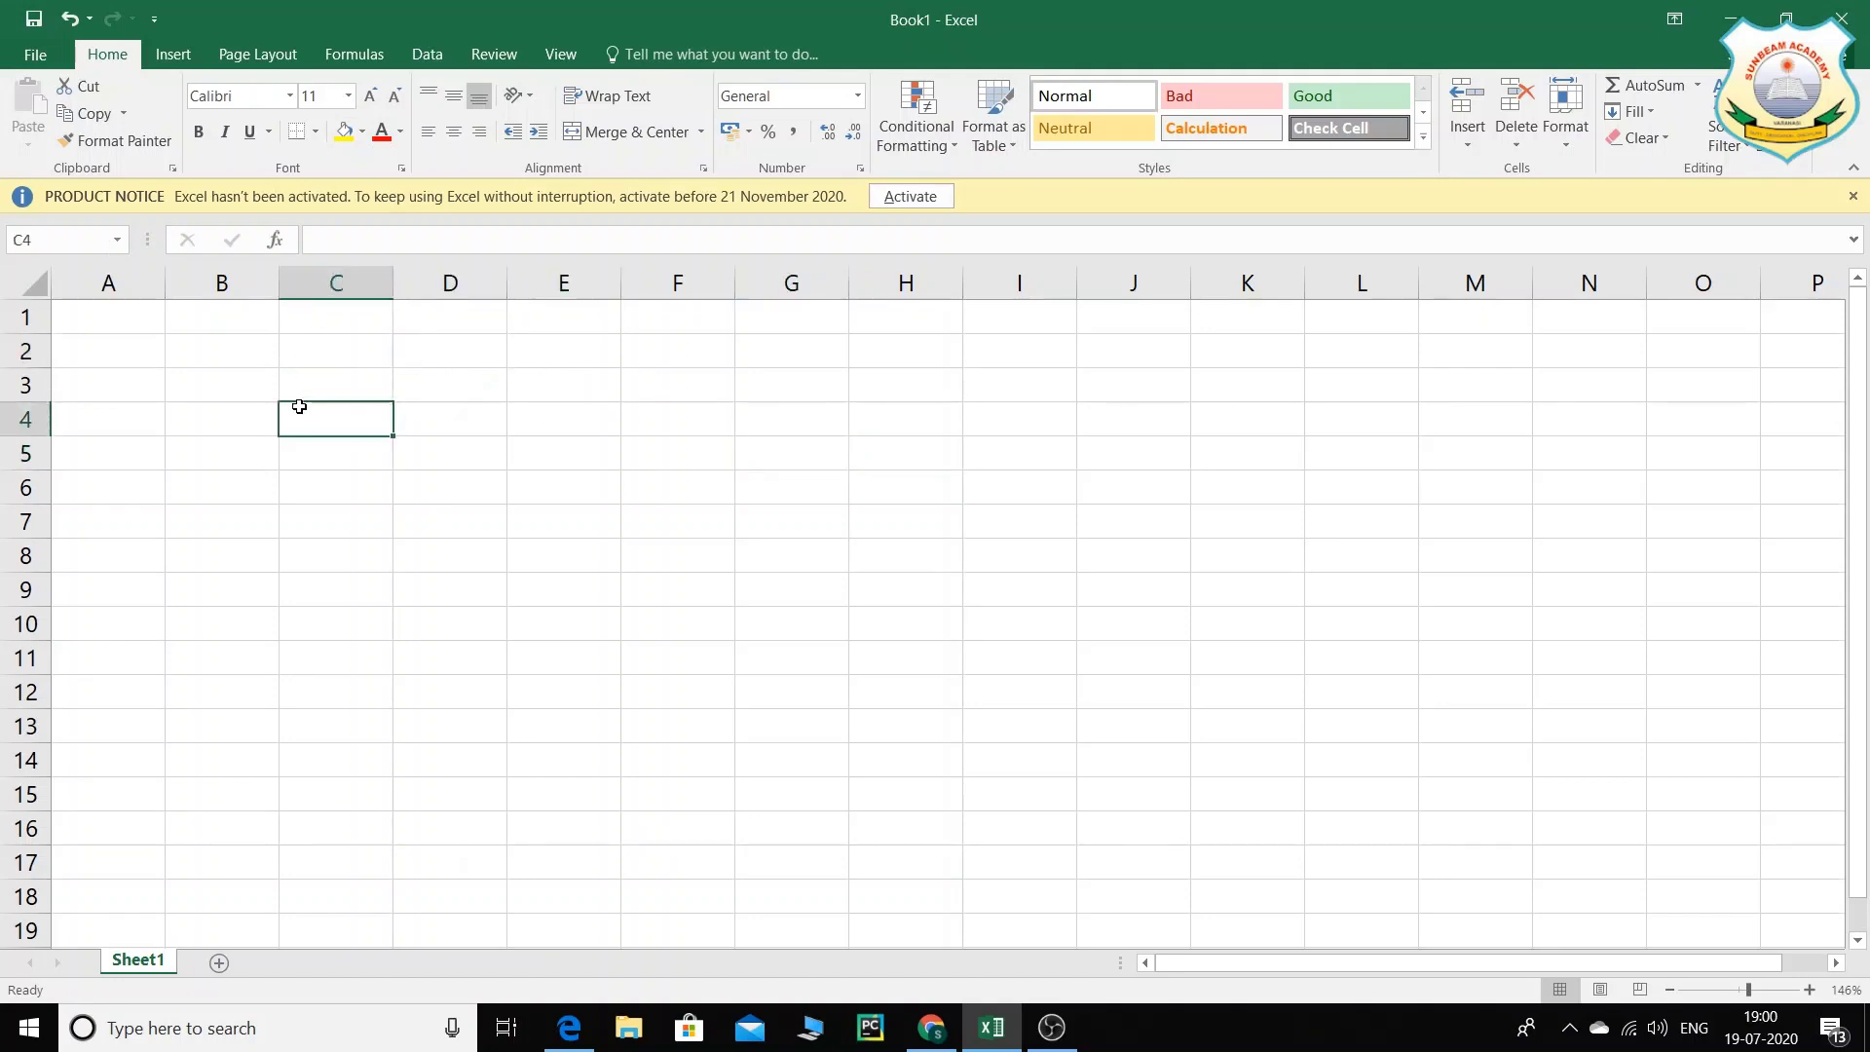
{"action": "left_click", "coordinate": [311, 346]}
{"action": "left_click", "coordinate": [473, 341]}
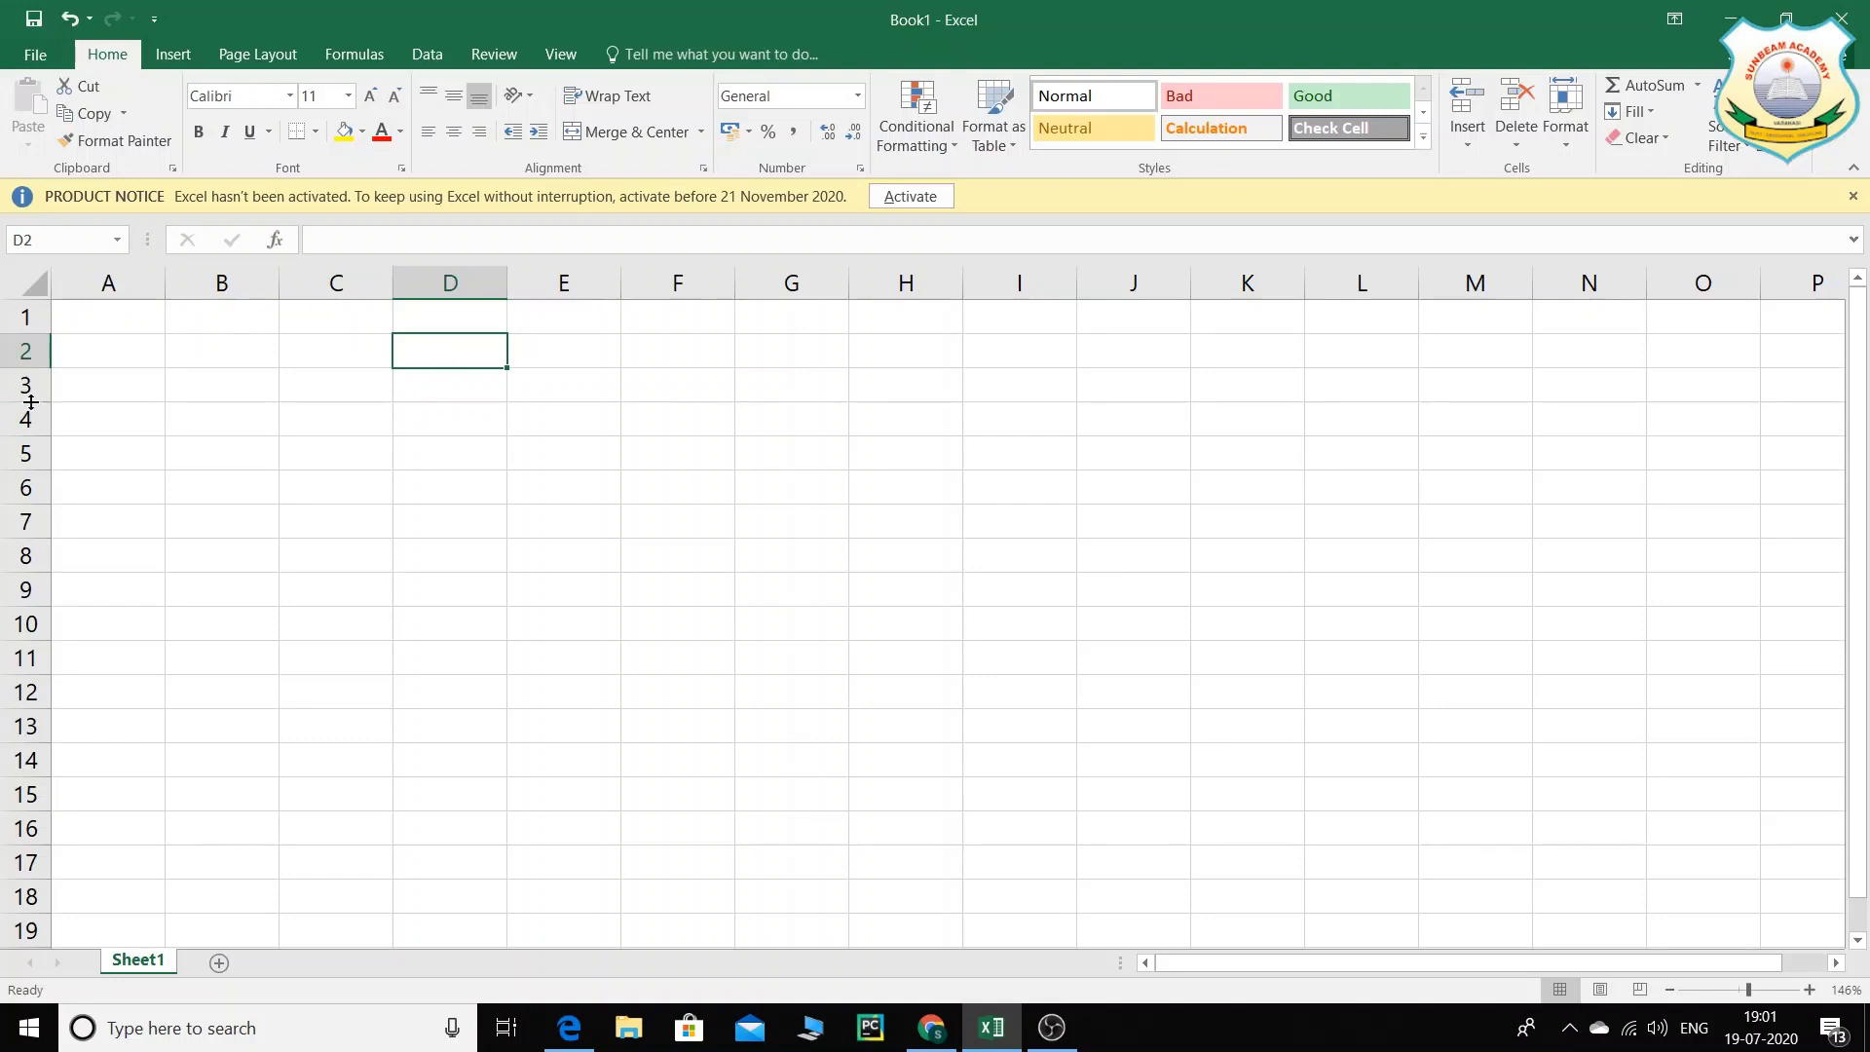
{"action": "left_click", "coordinate": [687, 444]}
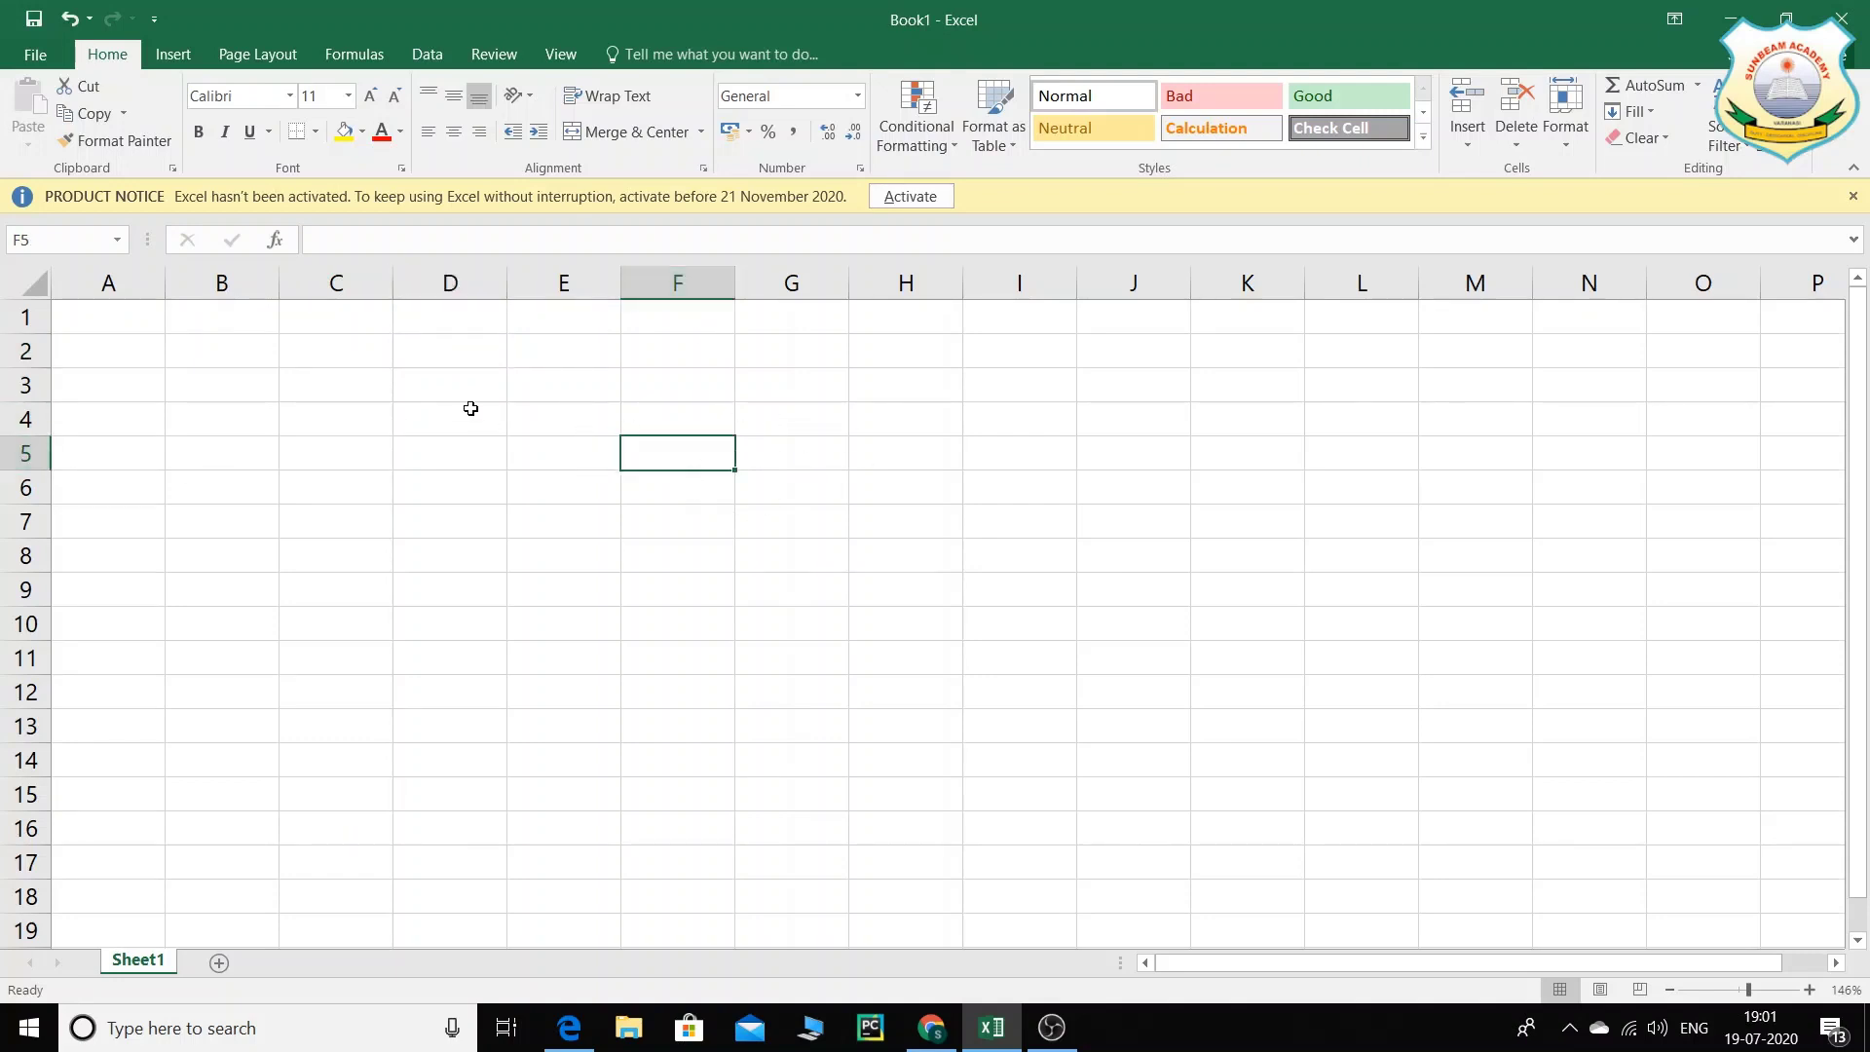
{"action": "left_click", "coordinate": [576, 417]}
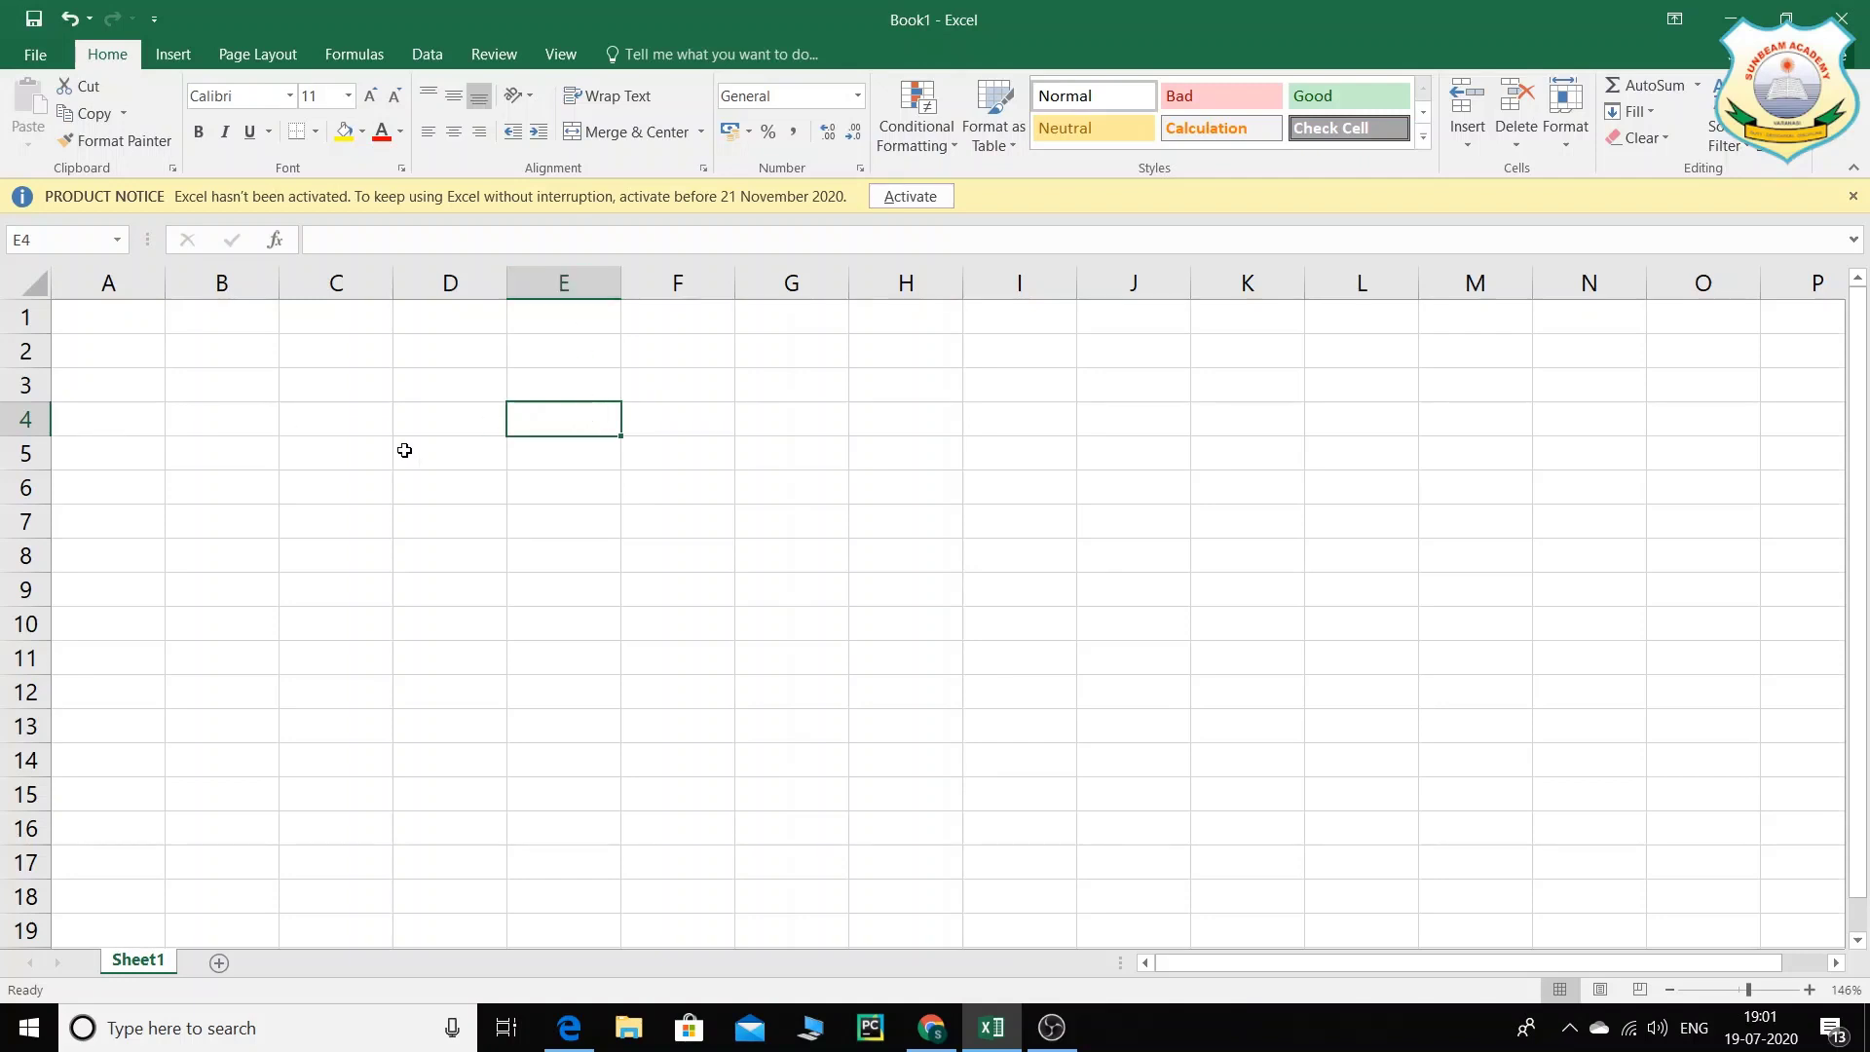
{"action": "left_click", "coordinate": [209, 452]}
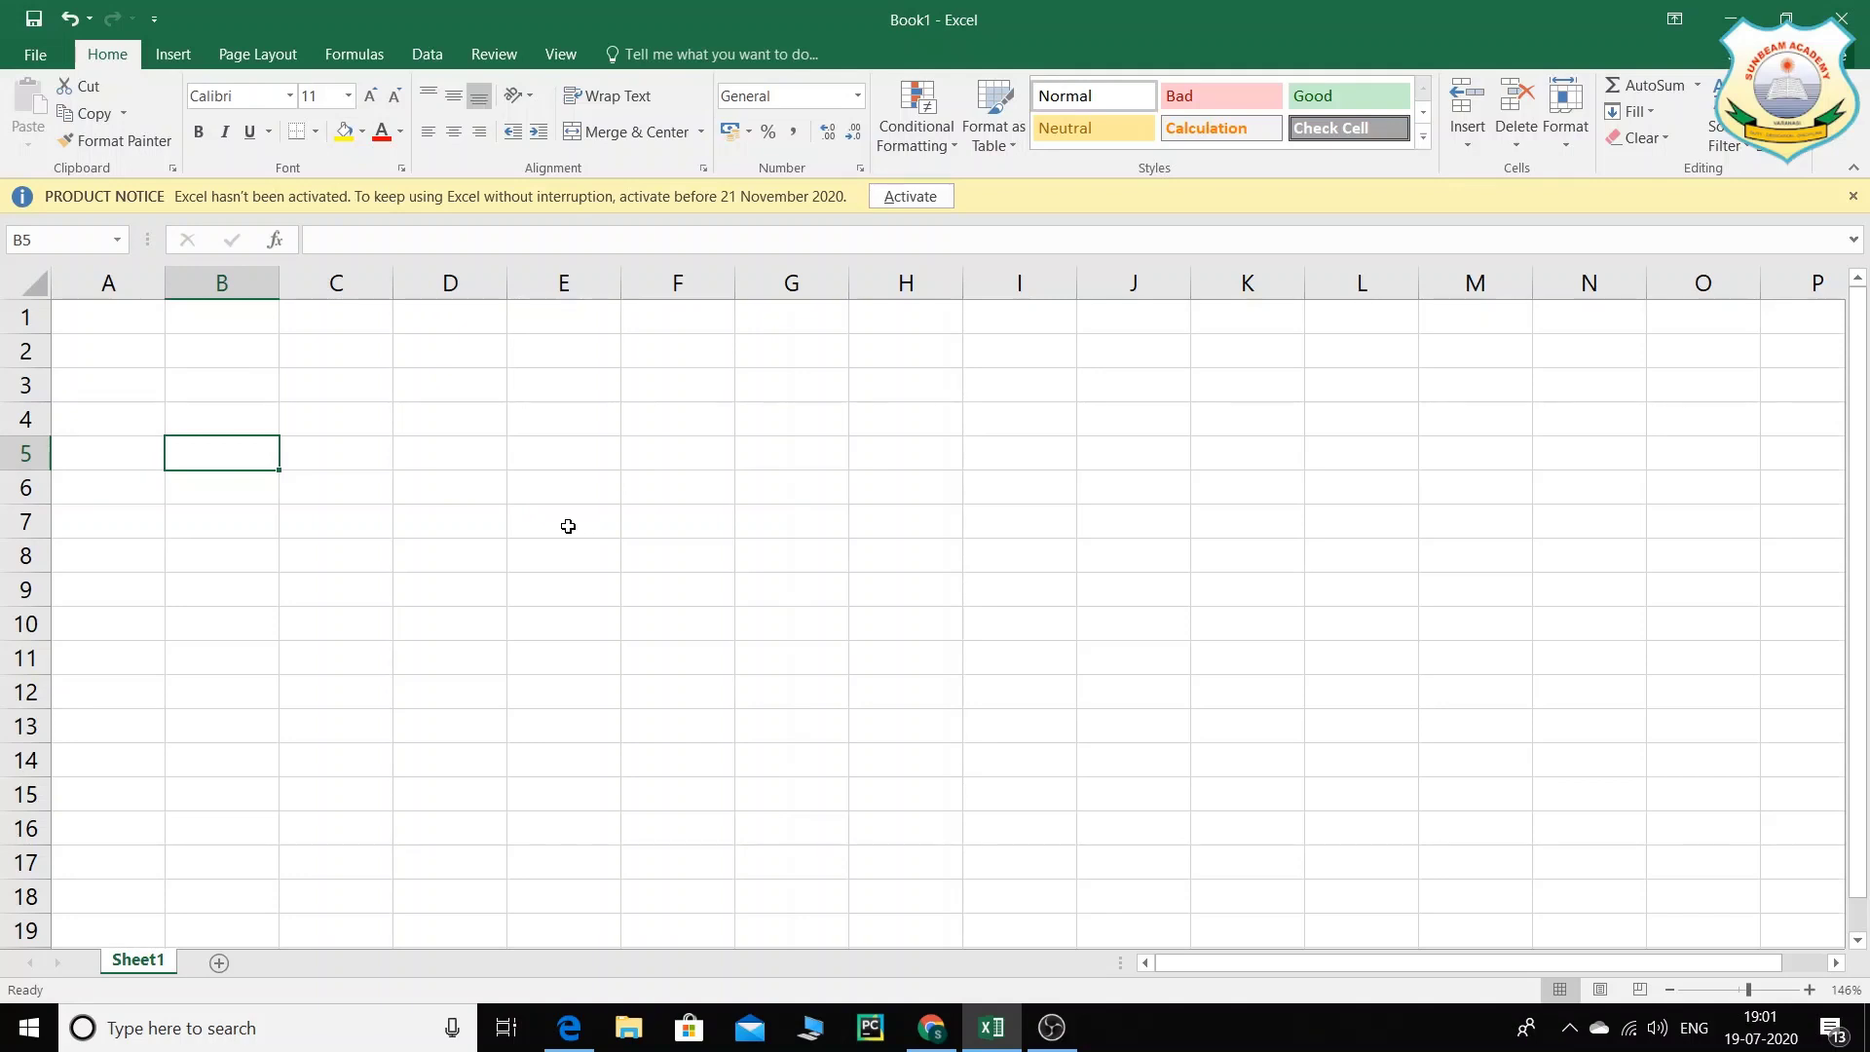
{"action": "left_click", "coordinate": [716, 470]}
{"action": "left_click", "coordinate": [1032, 518]}
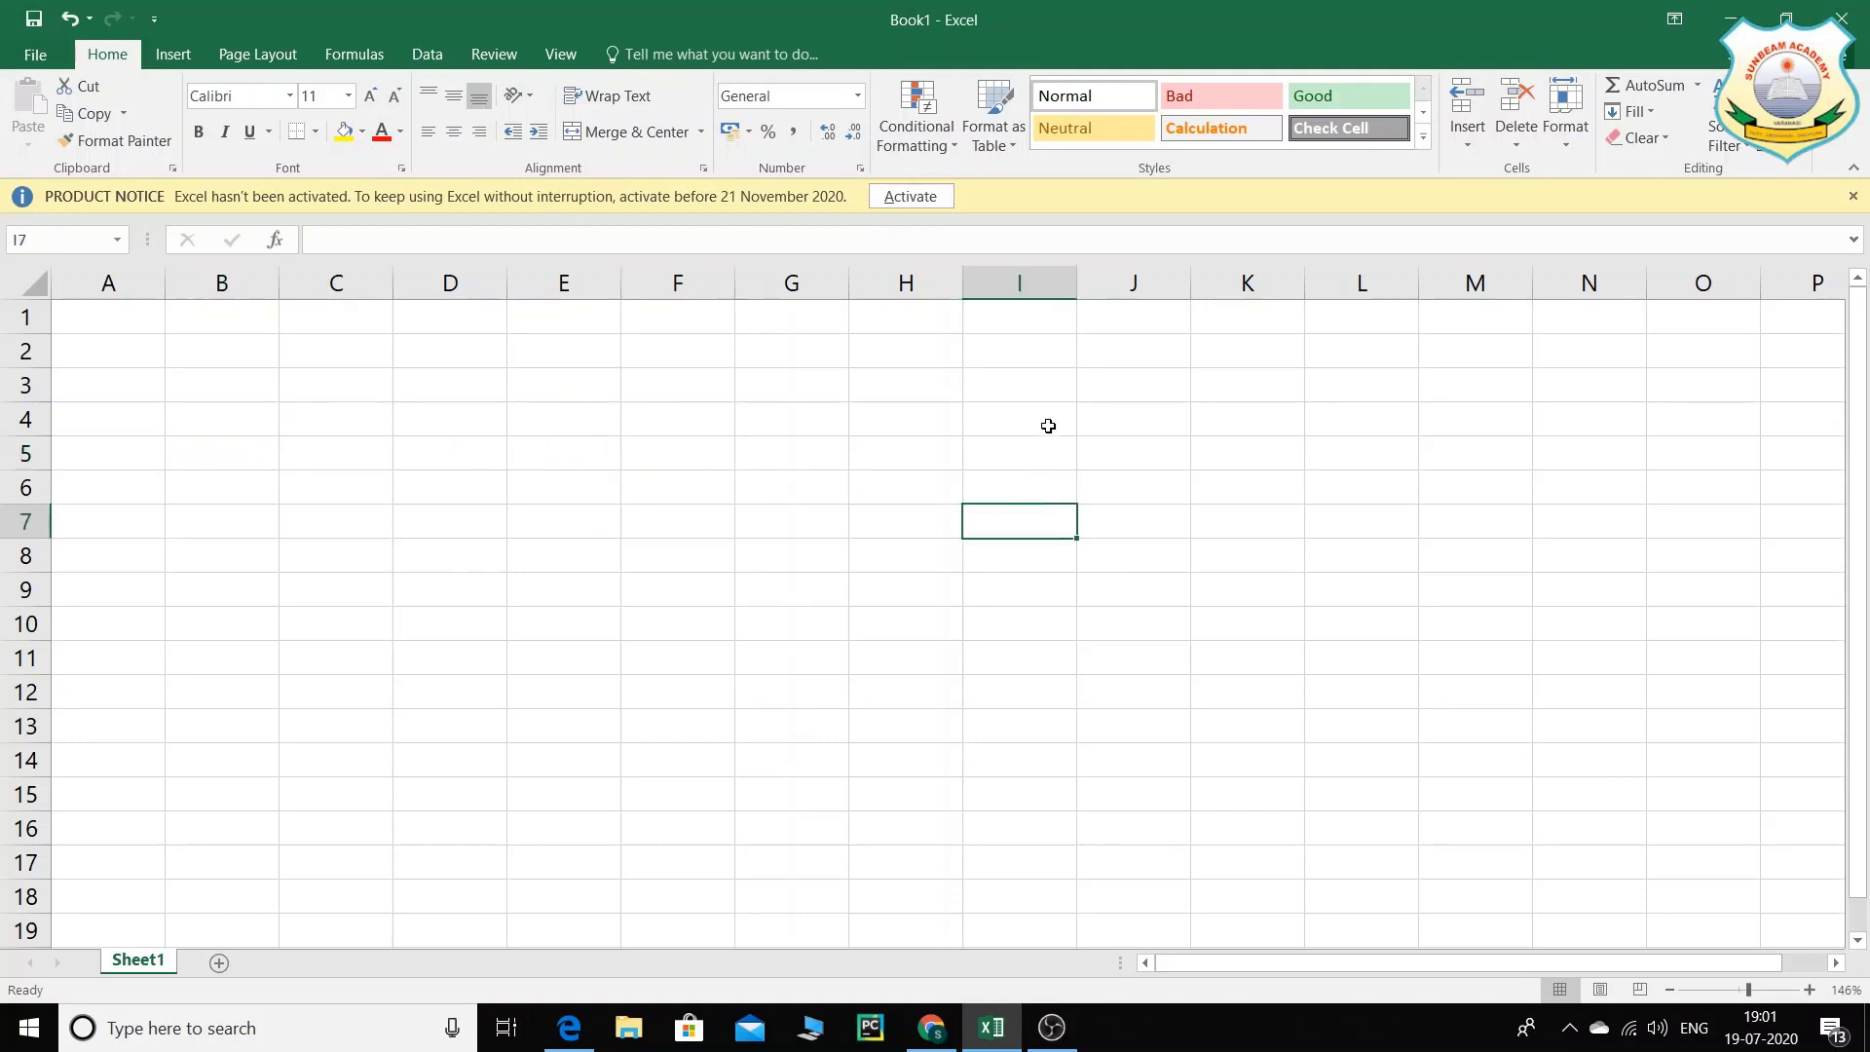
{"action": "left_click", "coordinate": [1046, 422]}
{"action": "left_click", "coordinate": [827, 565]}
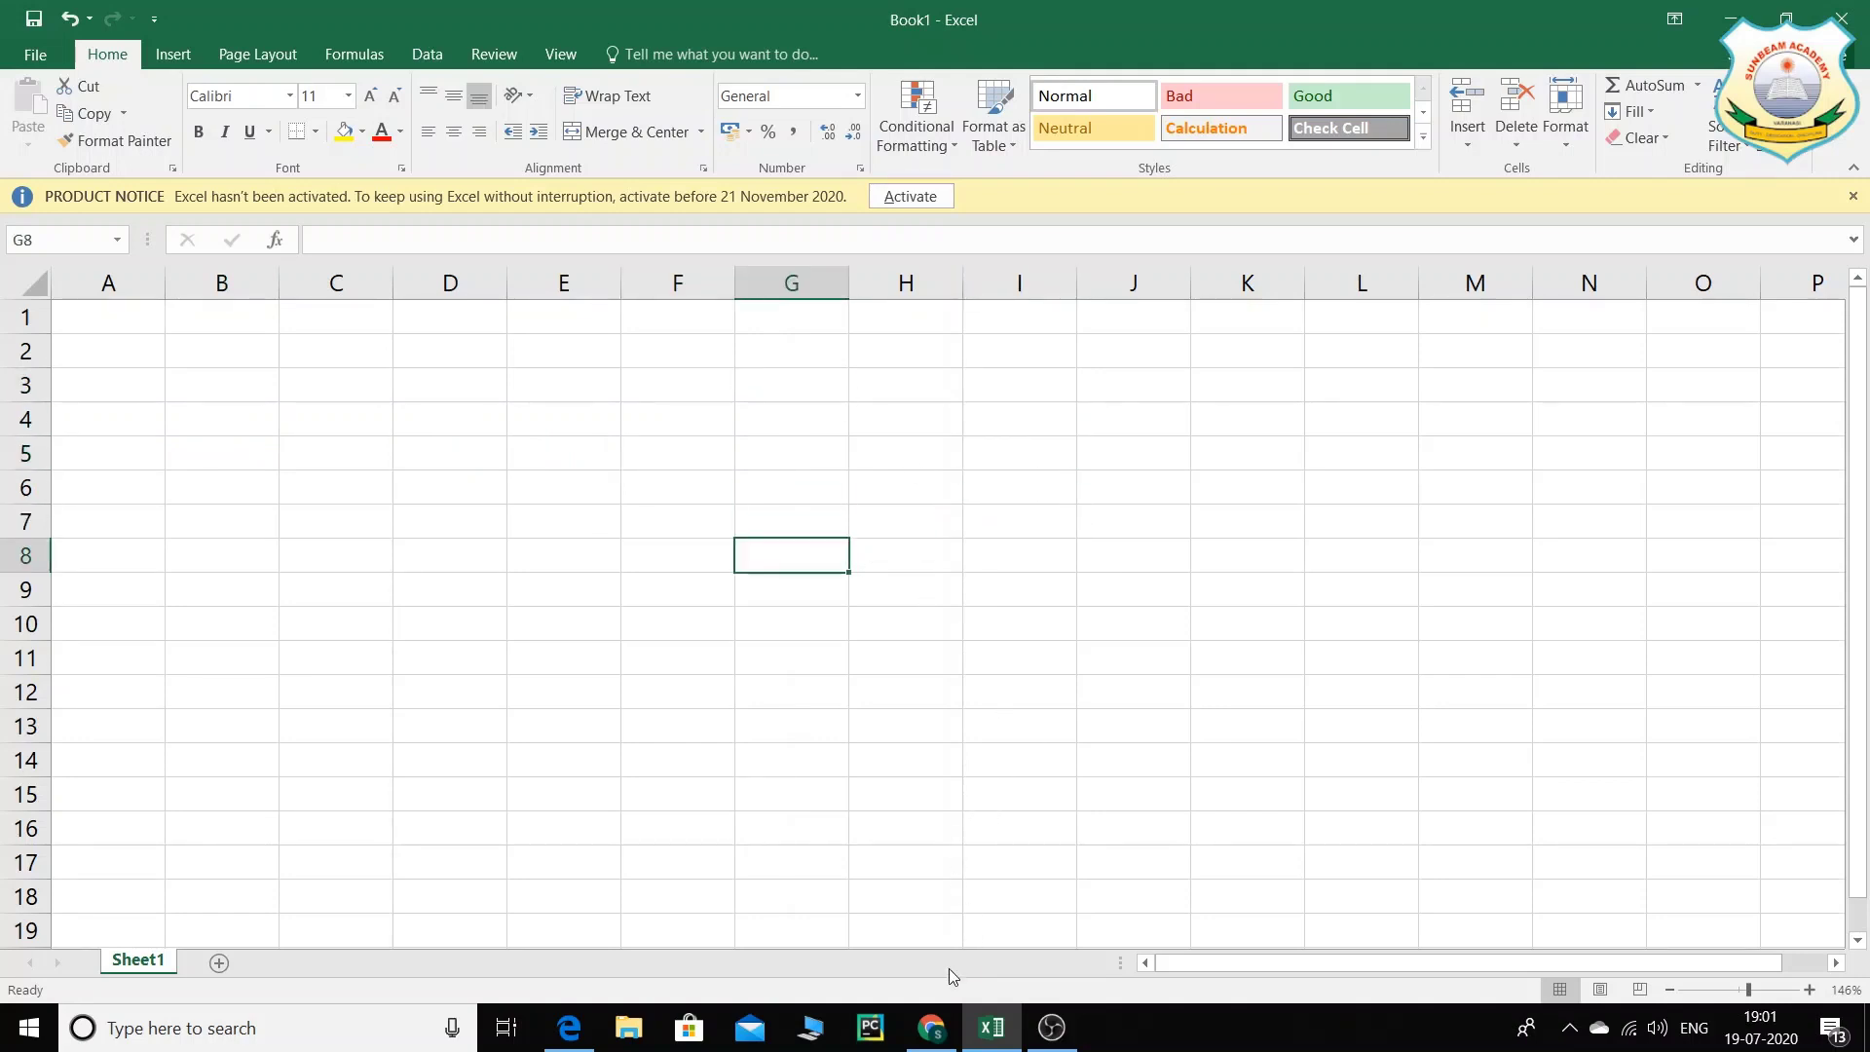
Step: Switch to the textbook PDF in Edge and highlight "As you", "a spread sheet offers various mathematical functions to perform the calculations" and "Sum is" in pink
{"action": "left_click", "coordinate": [589, 1026]}
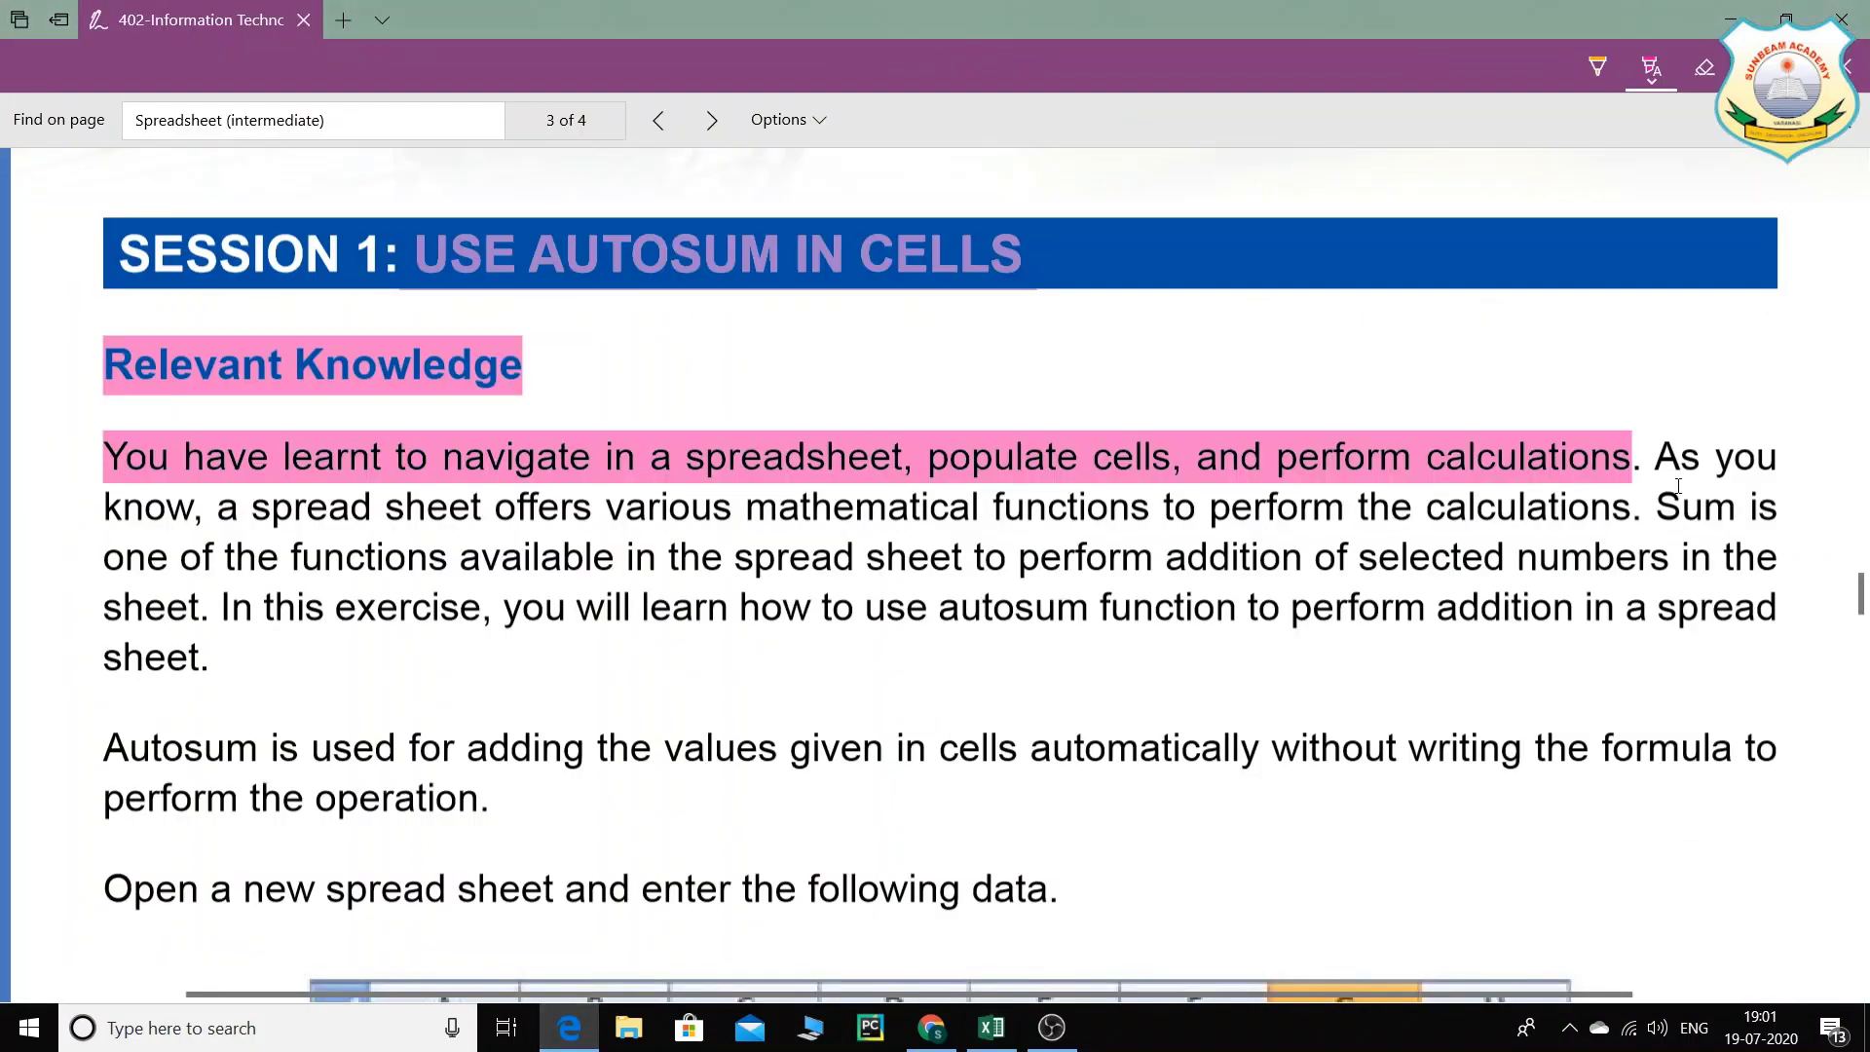
{"action": "left_click_drag", "start_coordinate": [1668, 460], "coordinate": [1777, 458]}
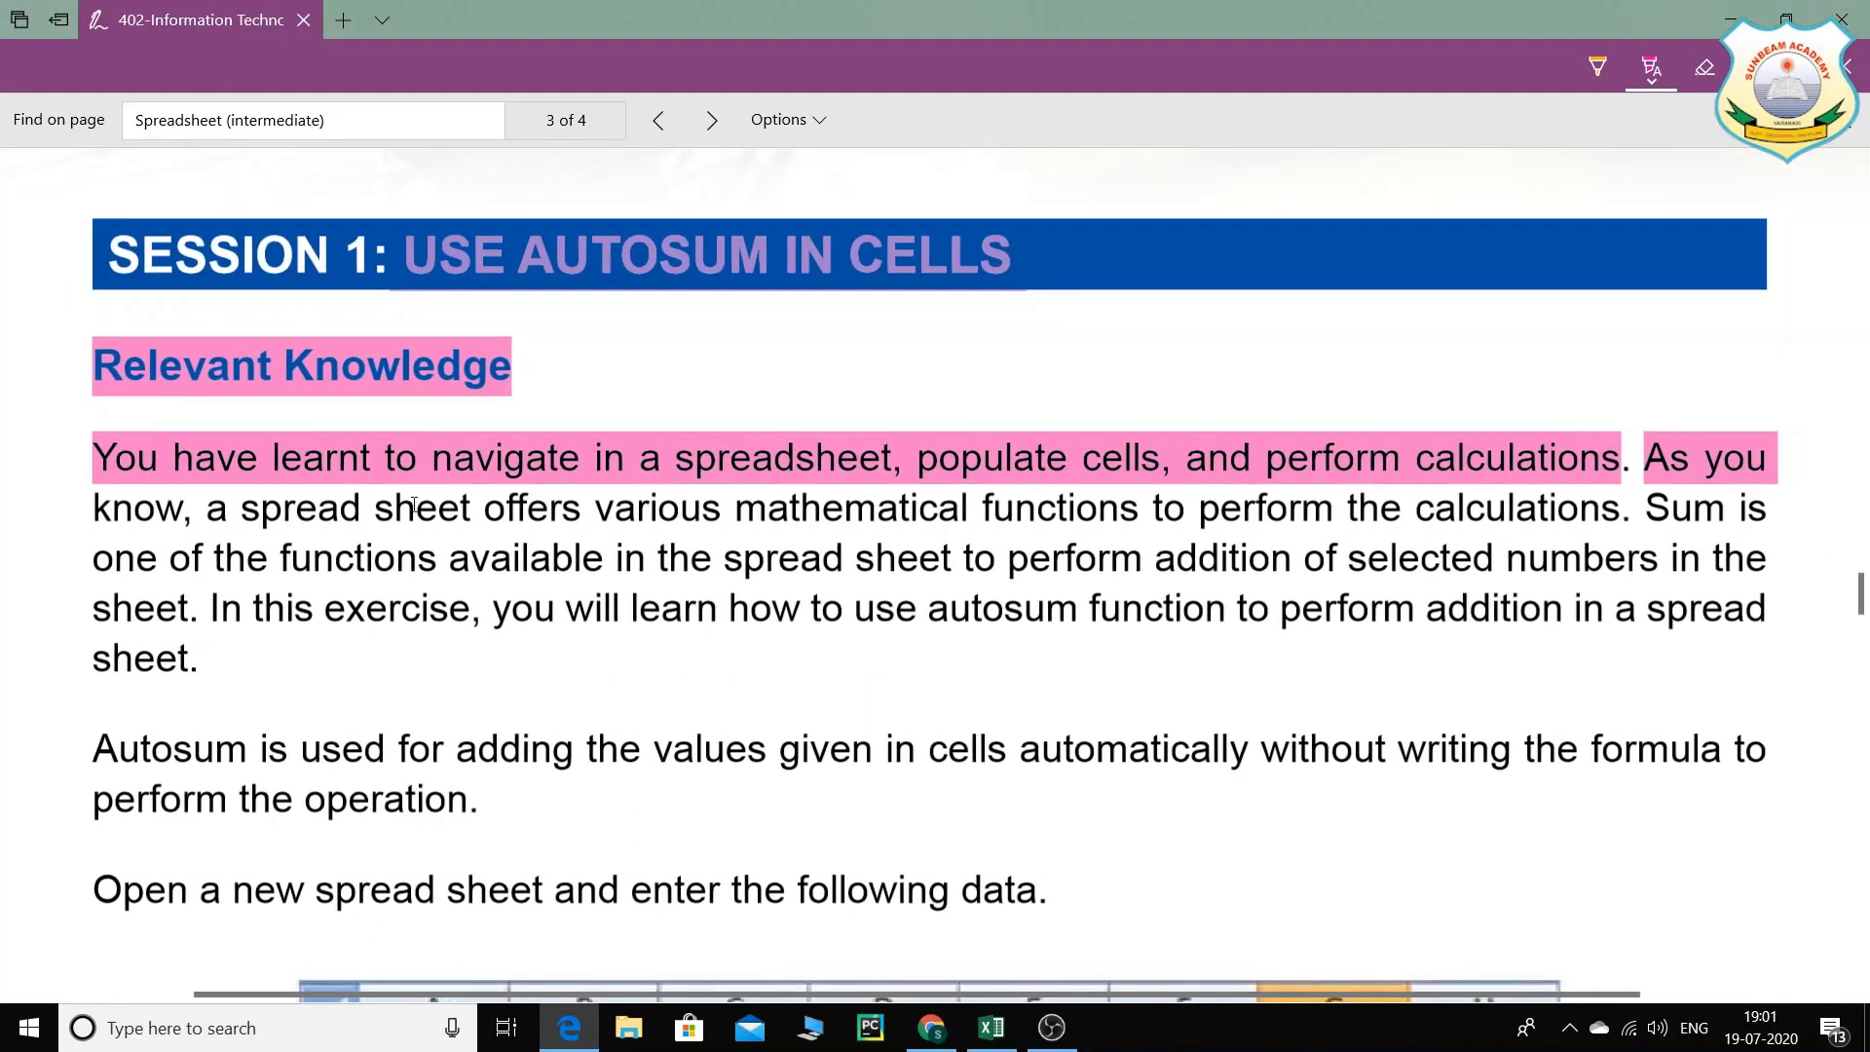
{"action": "scroll", "coordinate": [1036, 416], "scroll_direction": "down", "scroll_amount": 1}
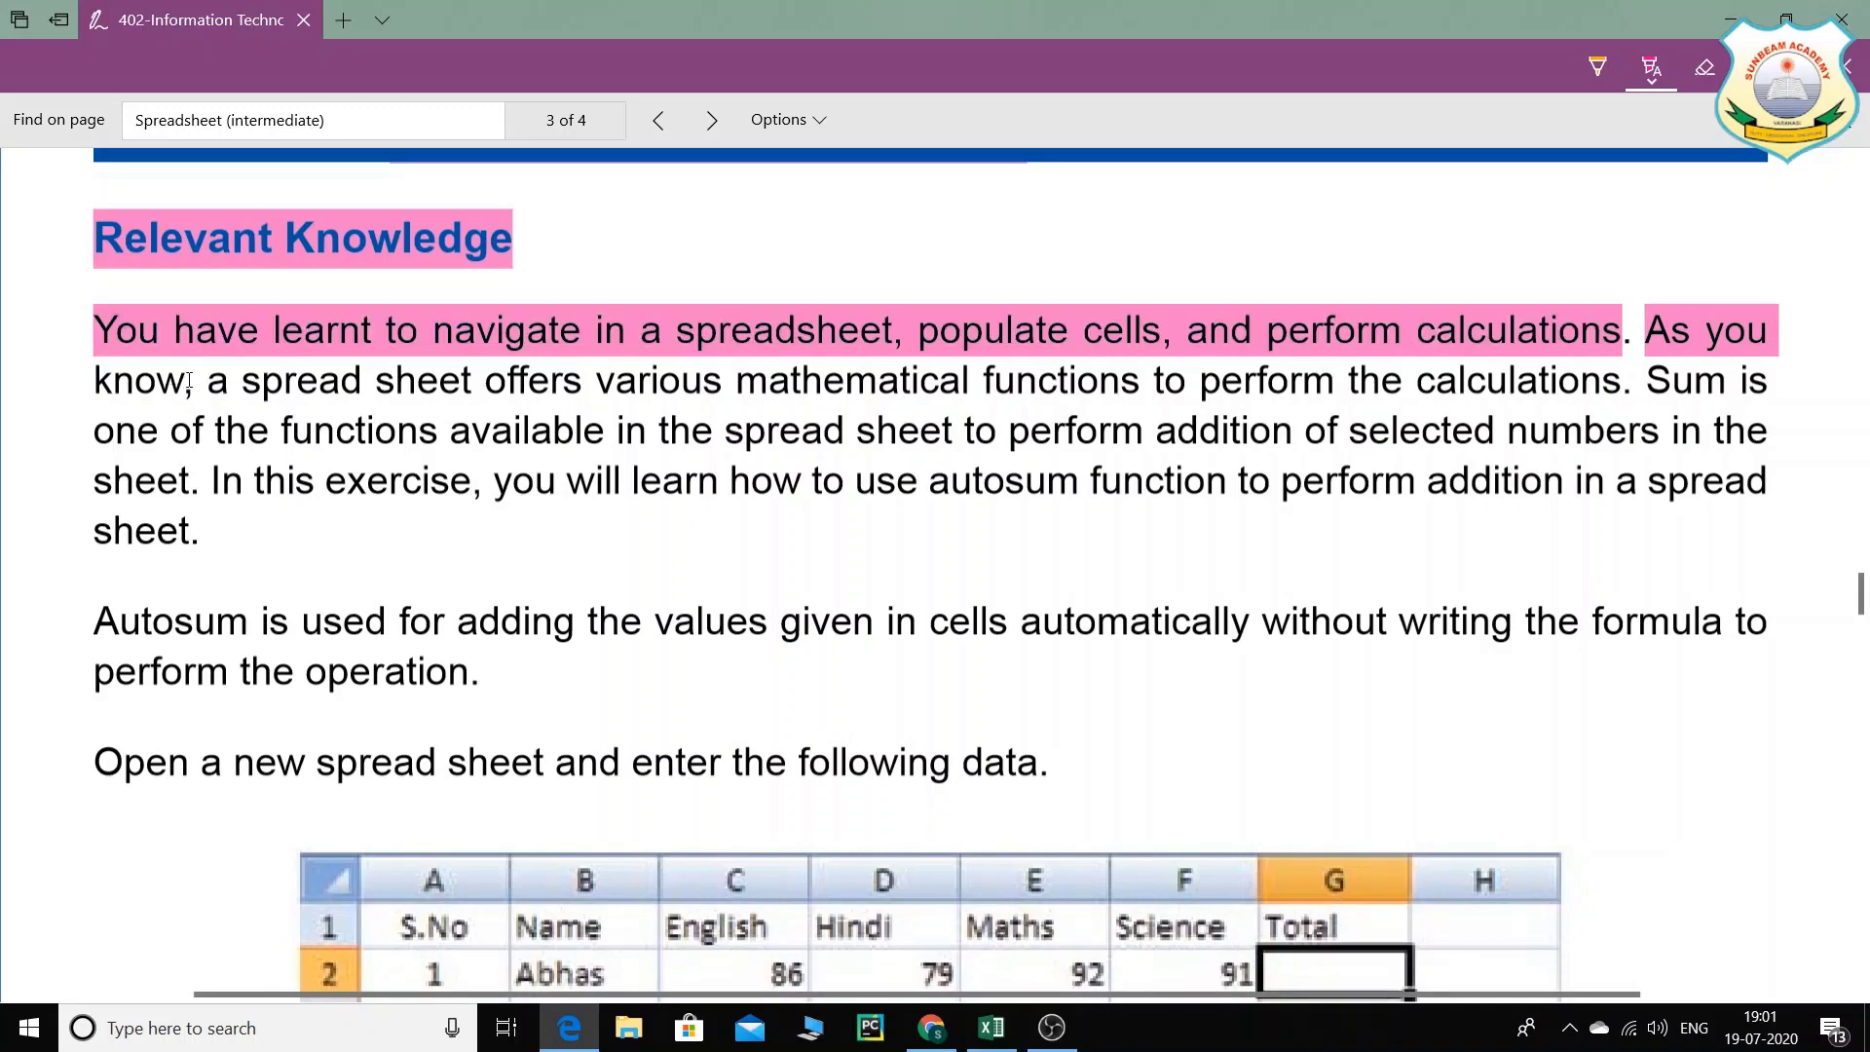
{"action": "left_click_drag", "start_coordinate": [185, 382], "coordinate": [1768, 381]}
{"action": "scroll", "coordinate": [497, 524], "scroll_direction": "right", "scroll_amount": 1}
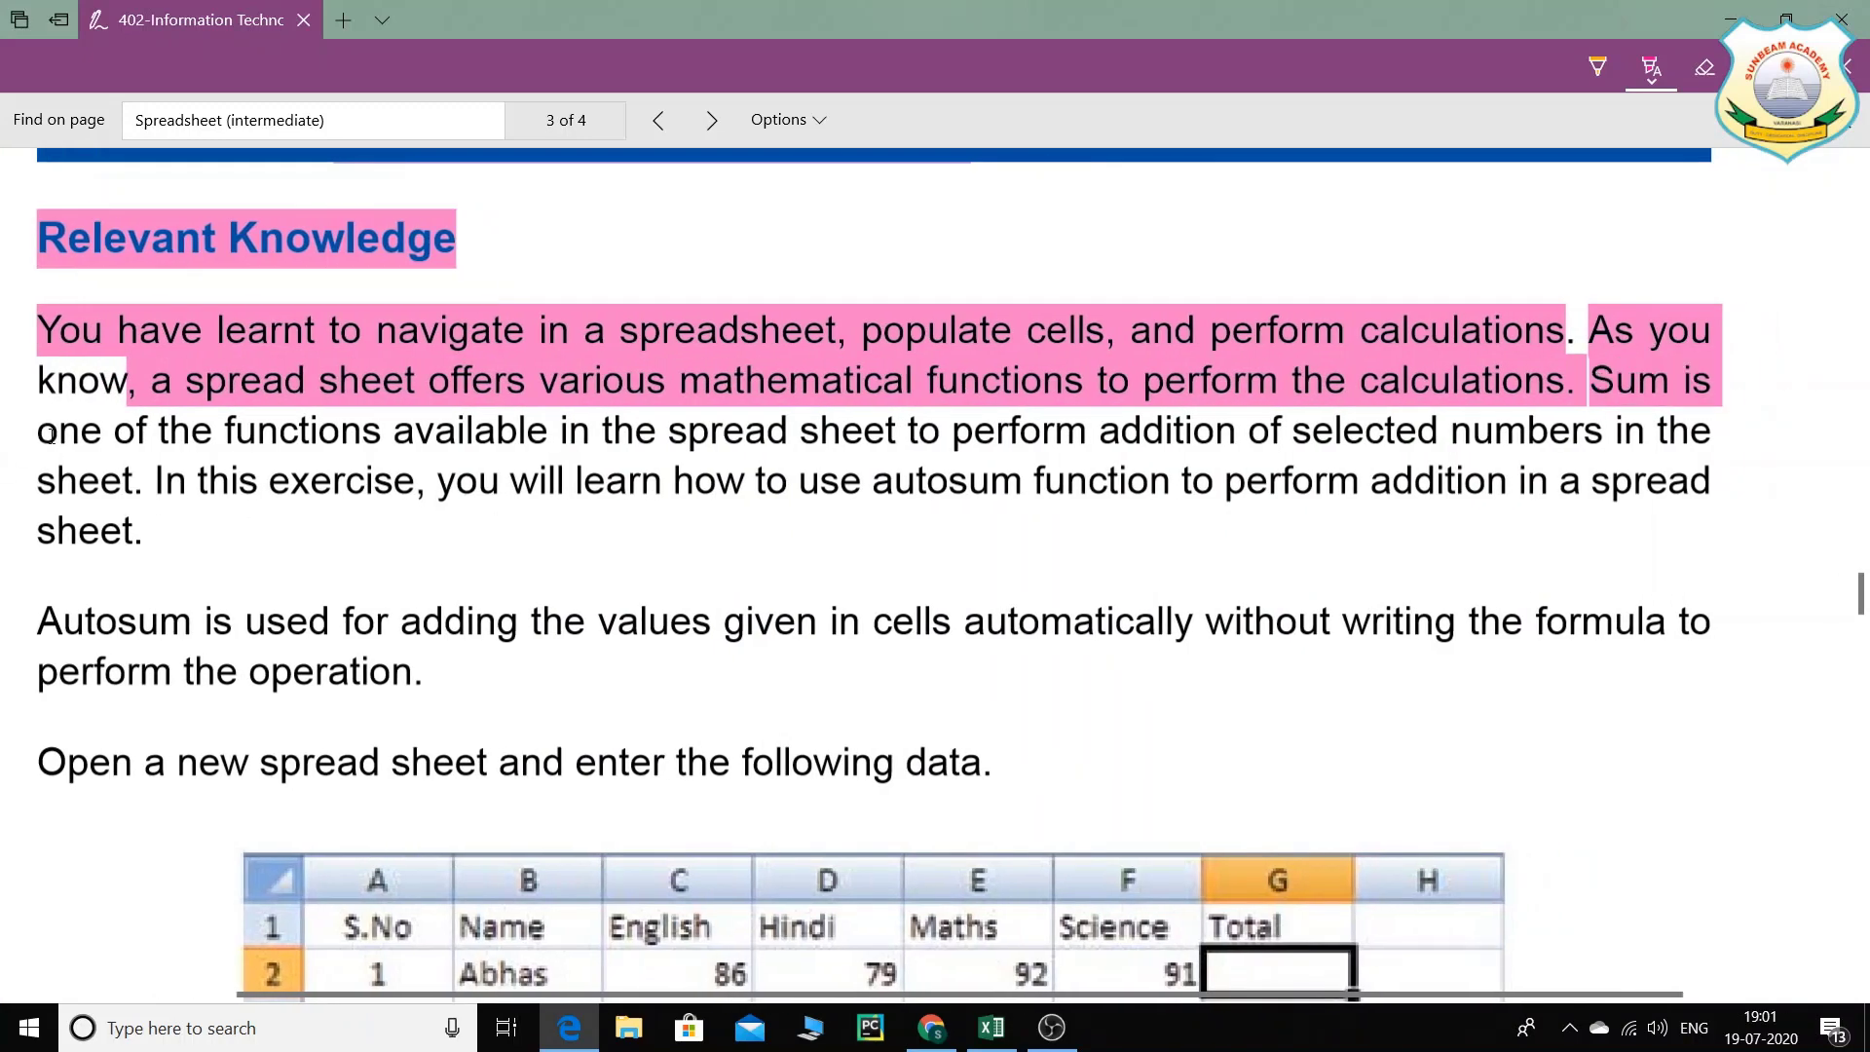
Step: Highlight the paragraph's remaining key phrases in pink, including "one of the functions available", "addition of", "autosum function" and the final "sheet."
{"action": "left_click_drag", "start_coordinate": [51, 435], "coordinate": [596, 443]}
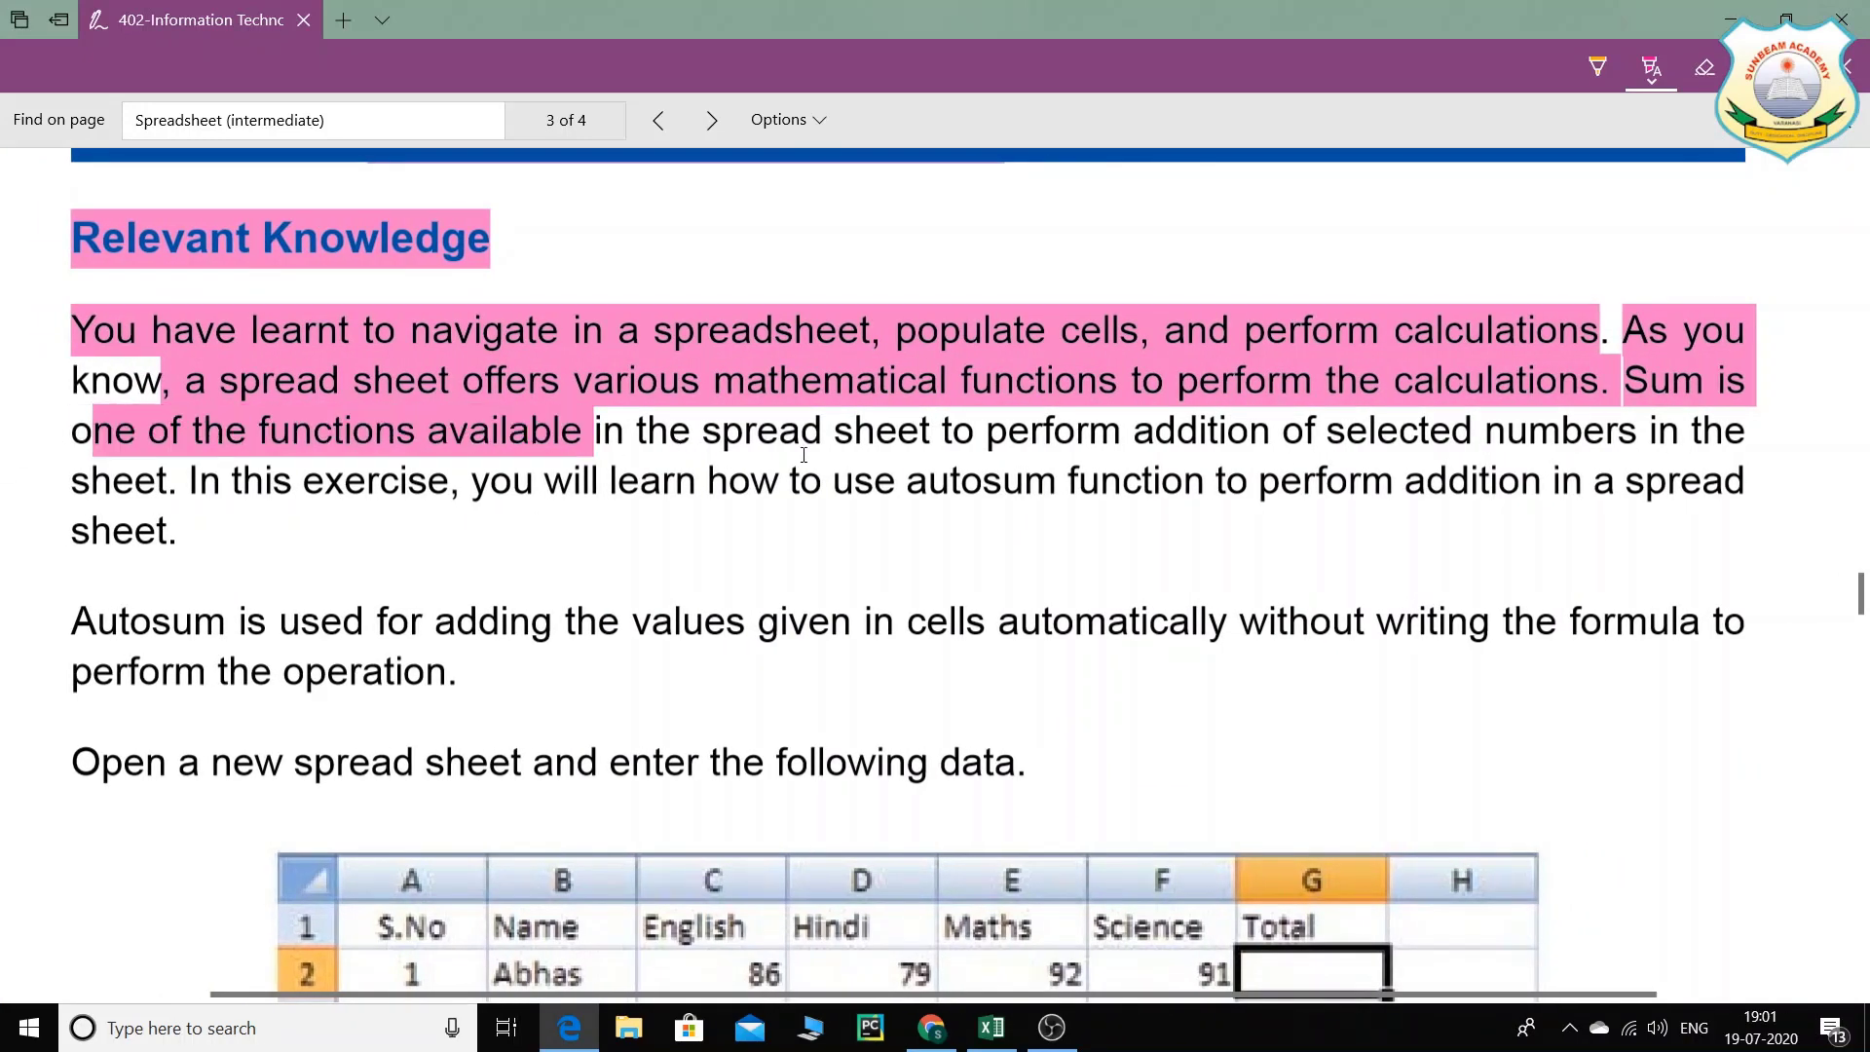
{"action": "left_click_drag", "start_coordinate": [1133, 432], "coordinate": [1557, 429]}
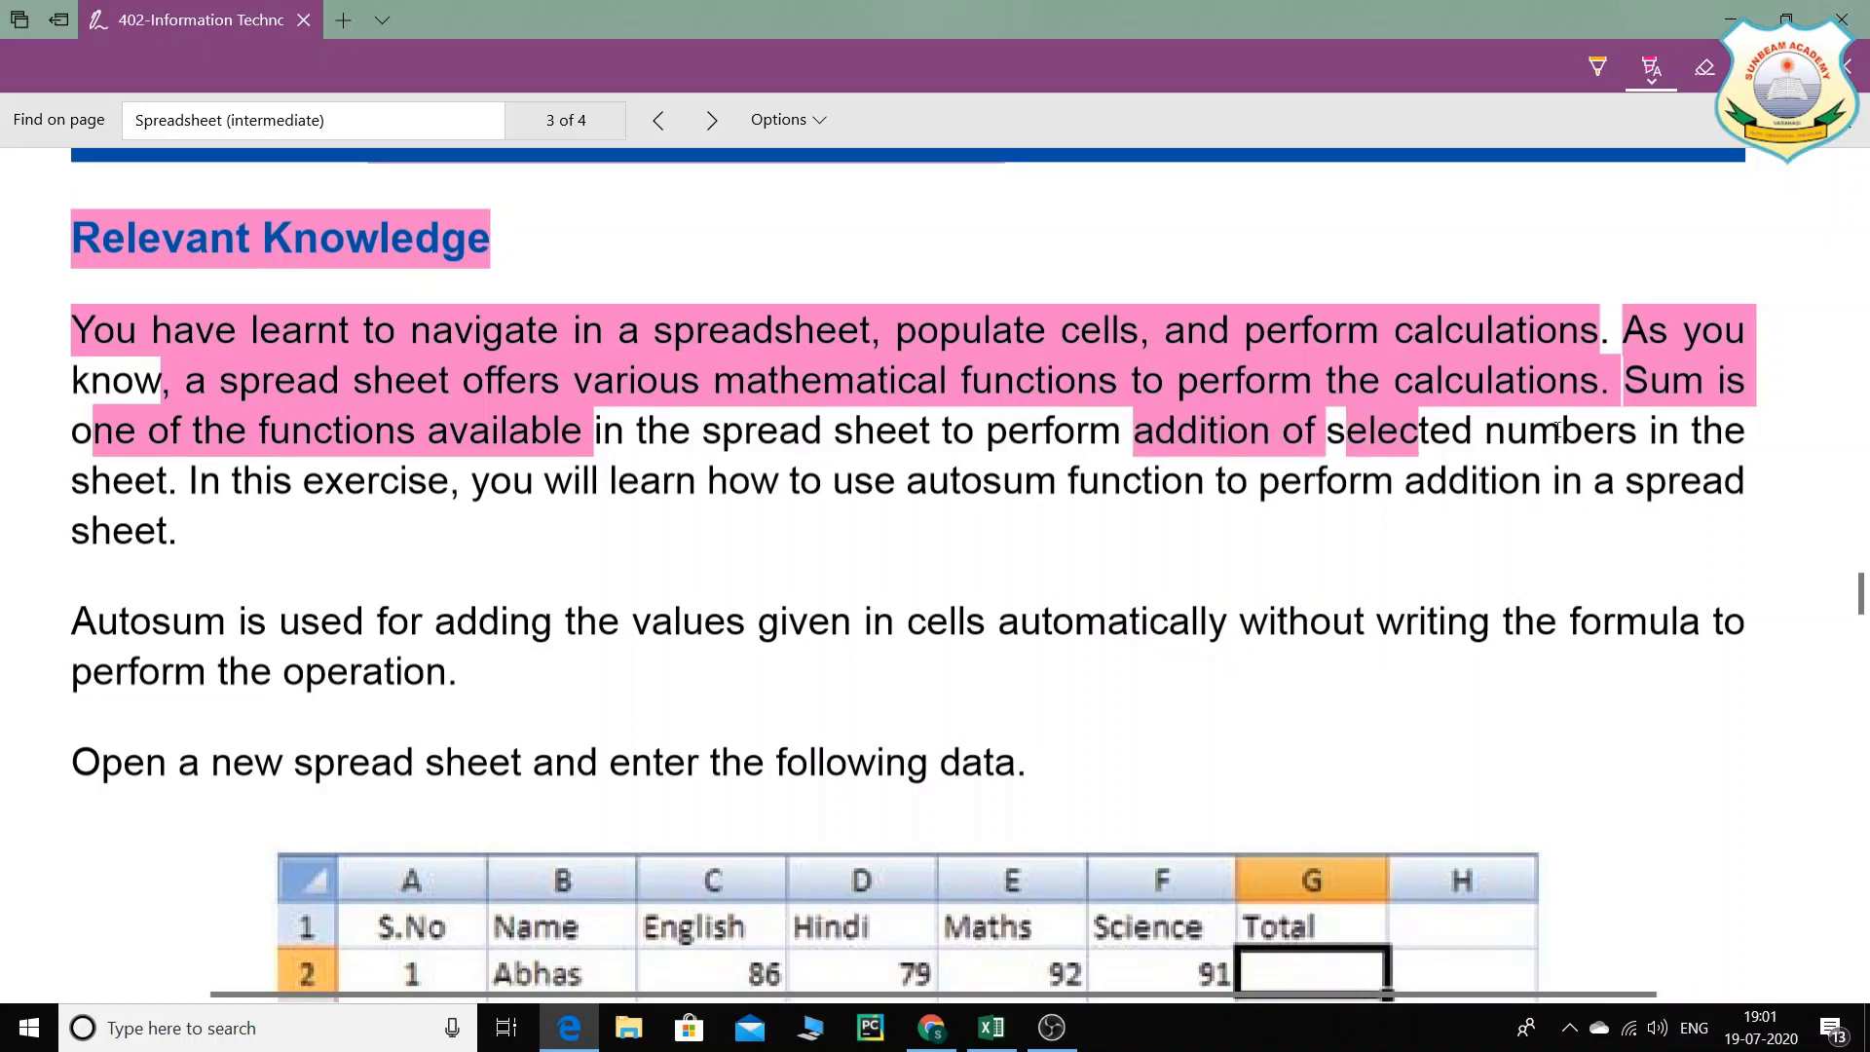
{"action": "left_click_drag", "start_coordinate": [91, 478], "coordinate": [262, 487]}
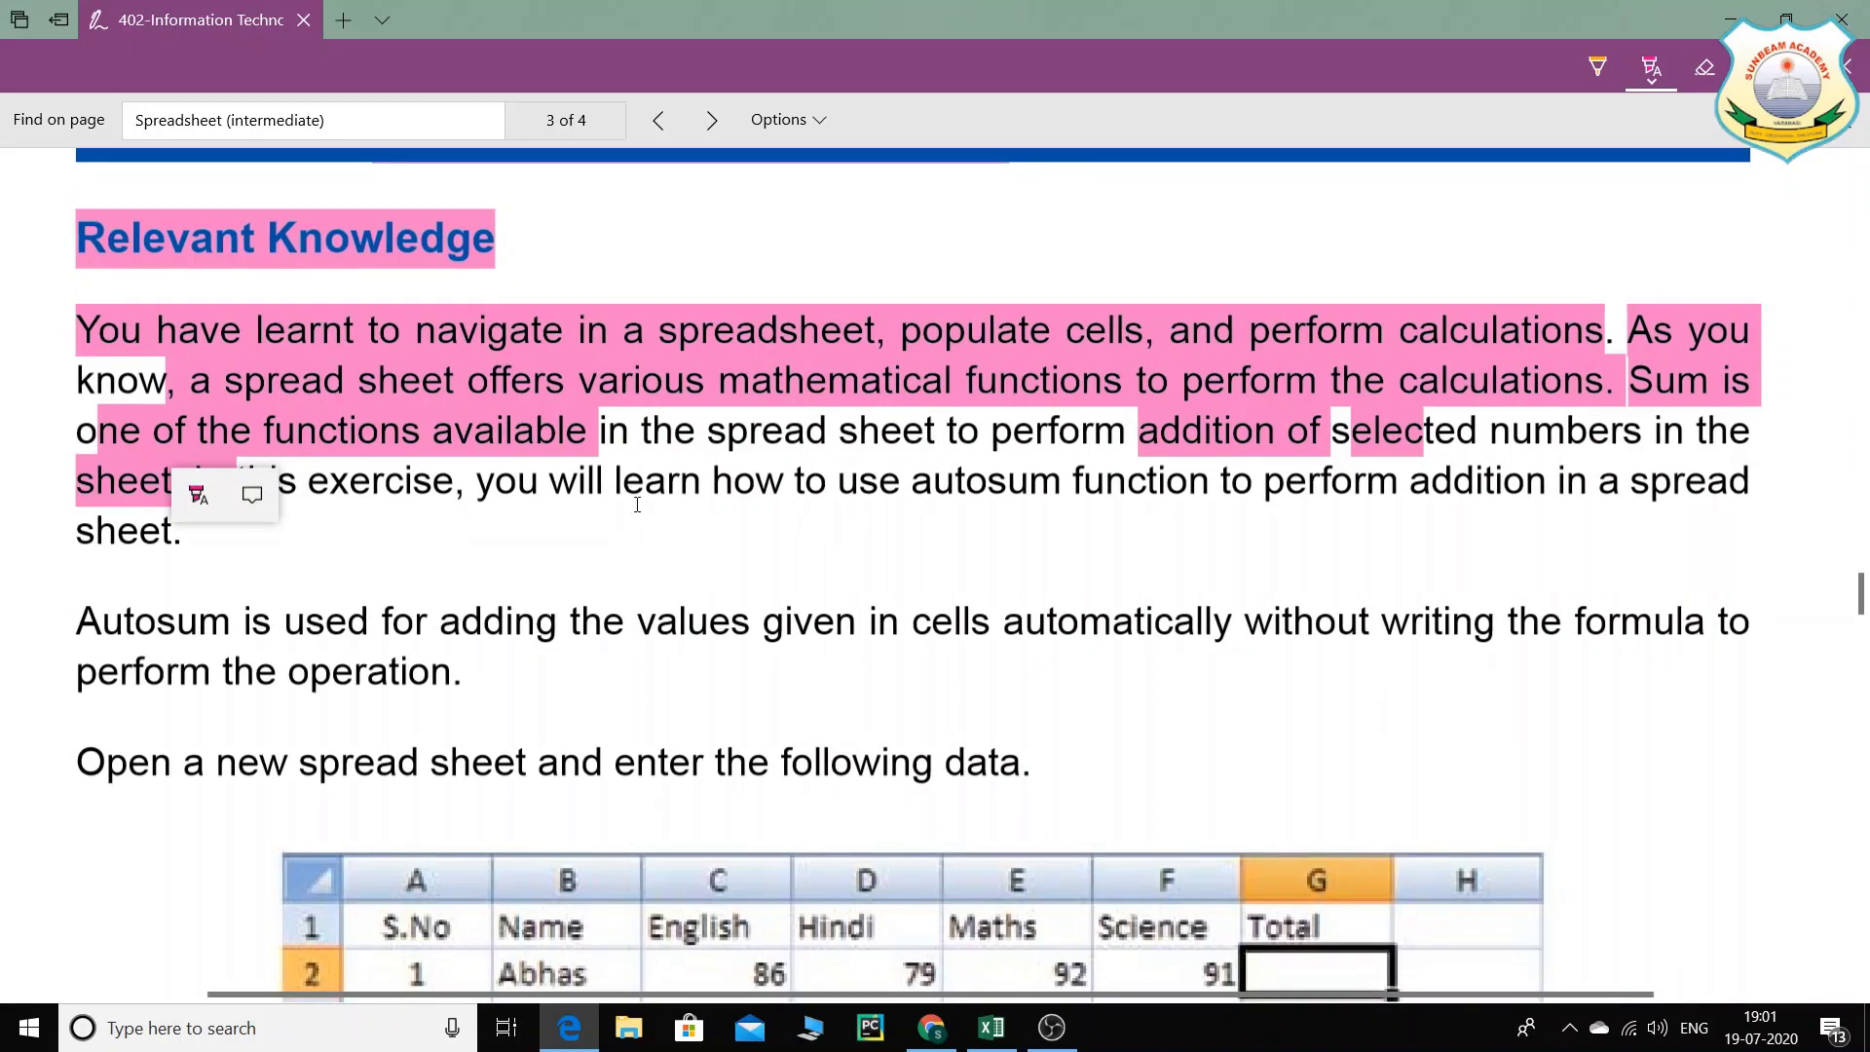
{"action": "left_click_drag", "start_coordinate": [910, 481], "coordinate": [1237, 489]}
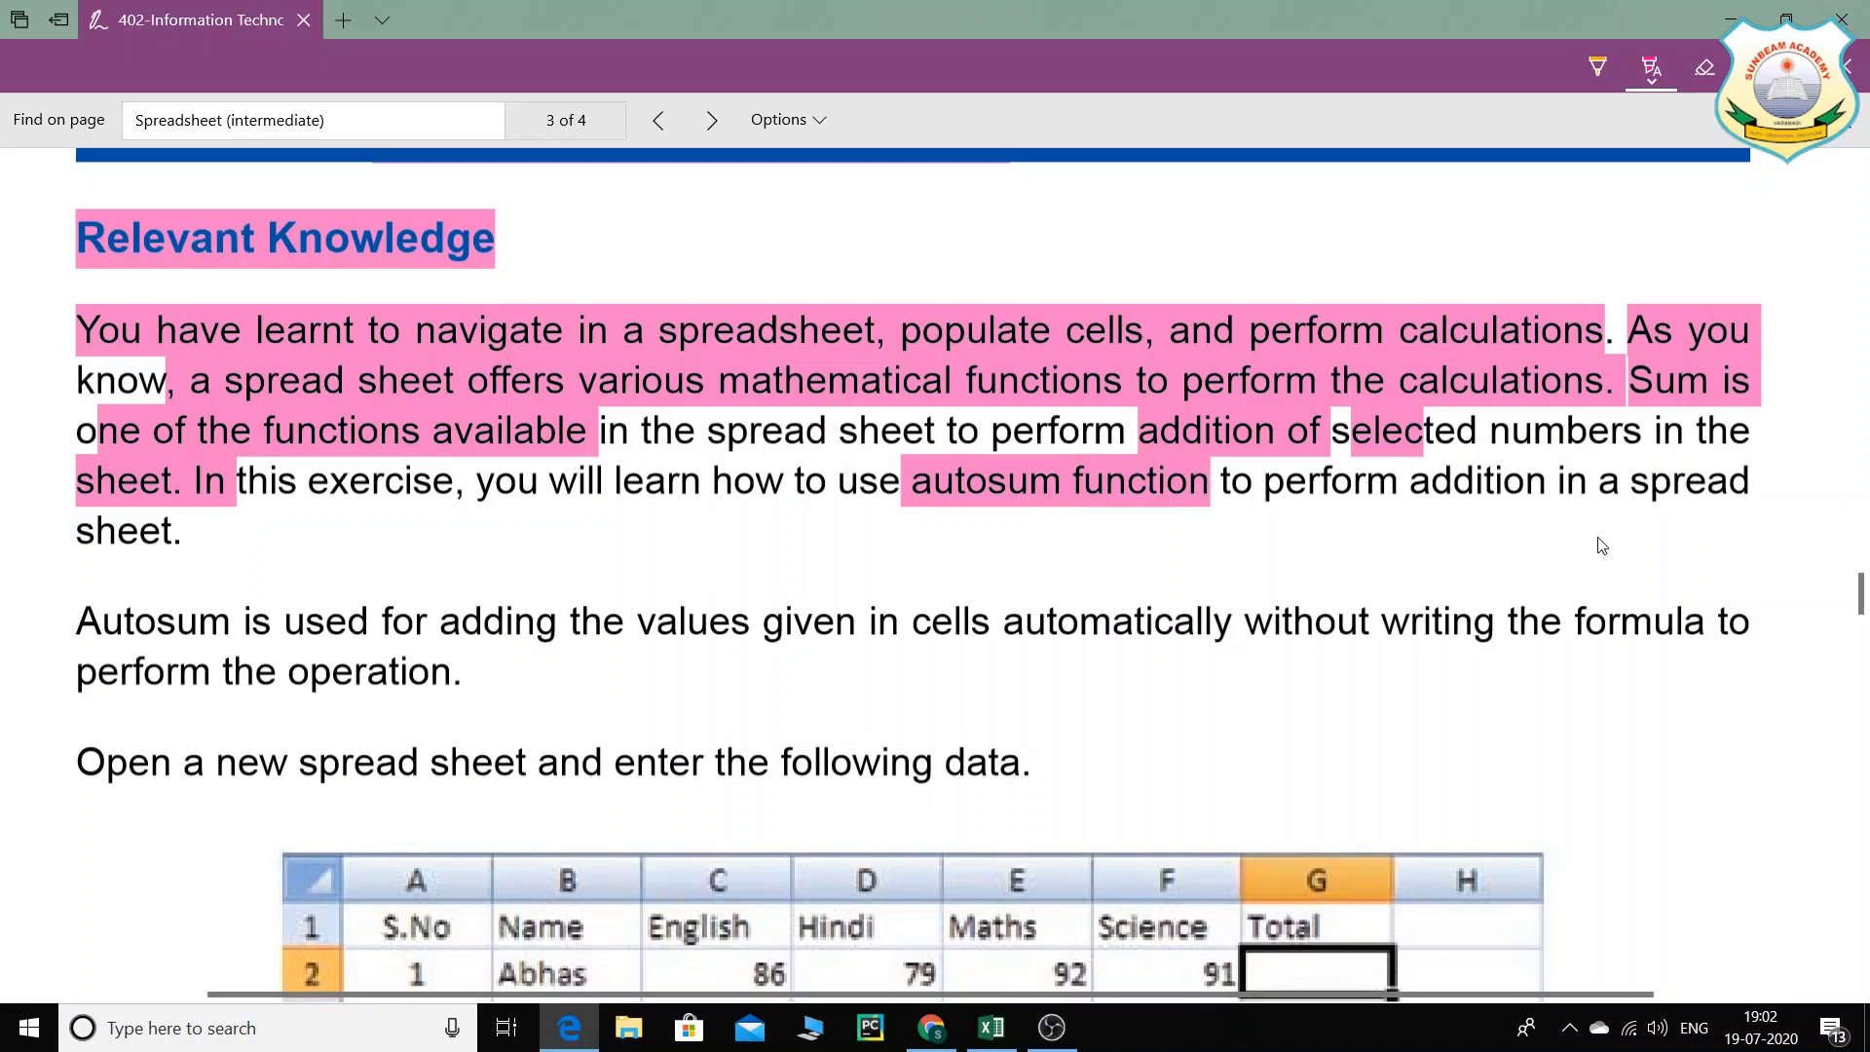
{"action": "left_click_drag", "start_coordinate": [78, 532], "coordinate": [200, 534]}
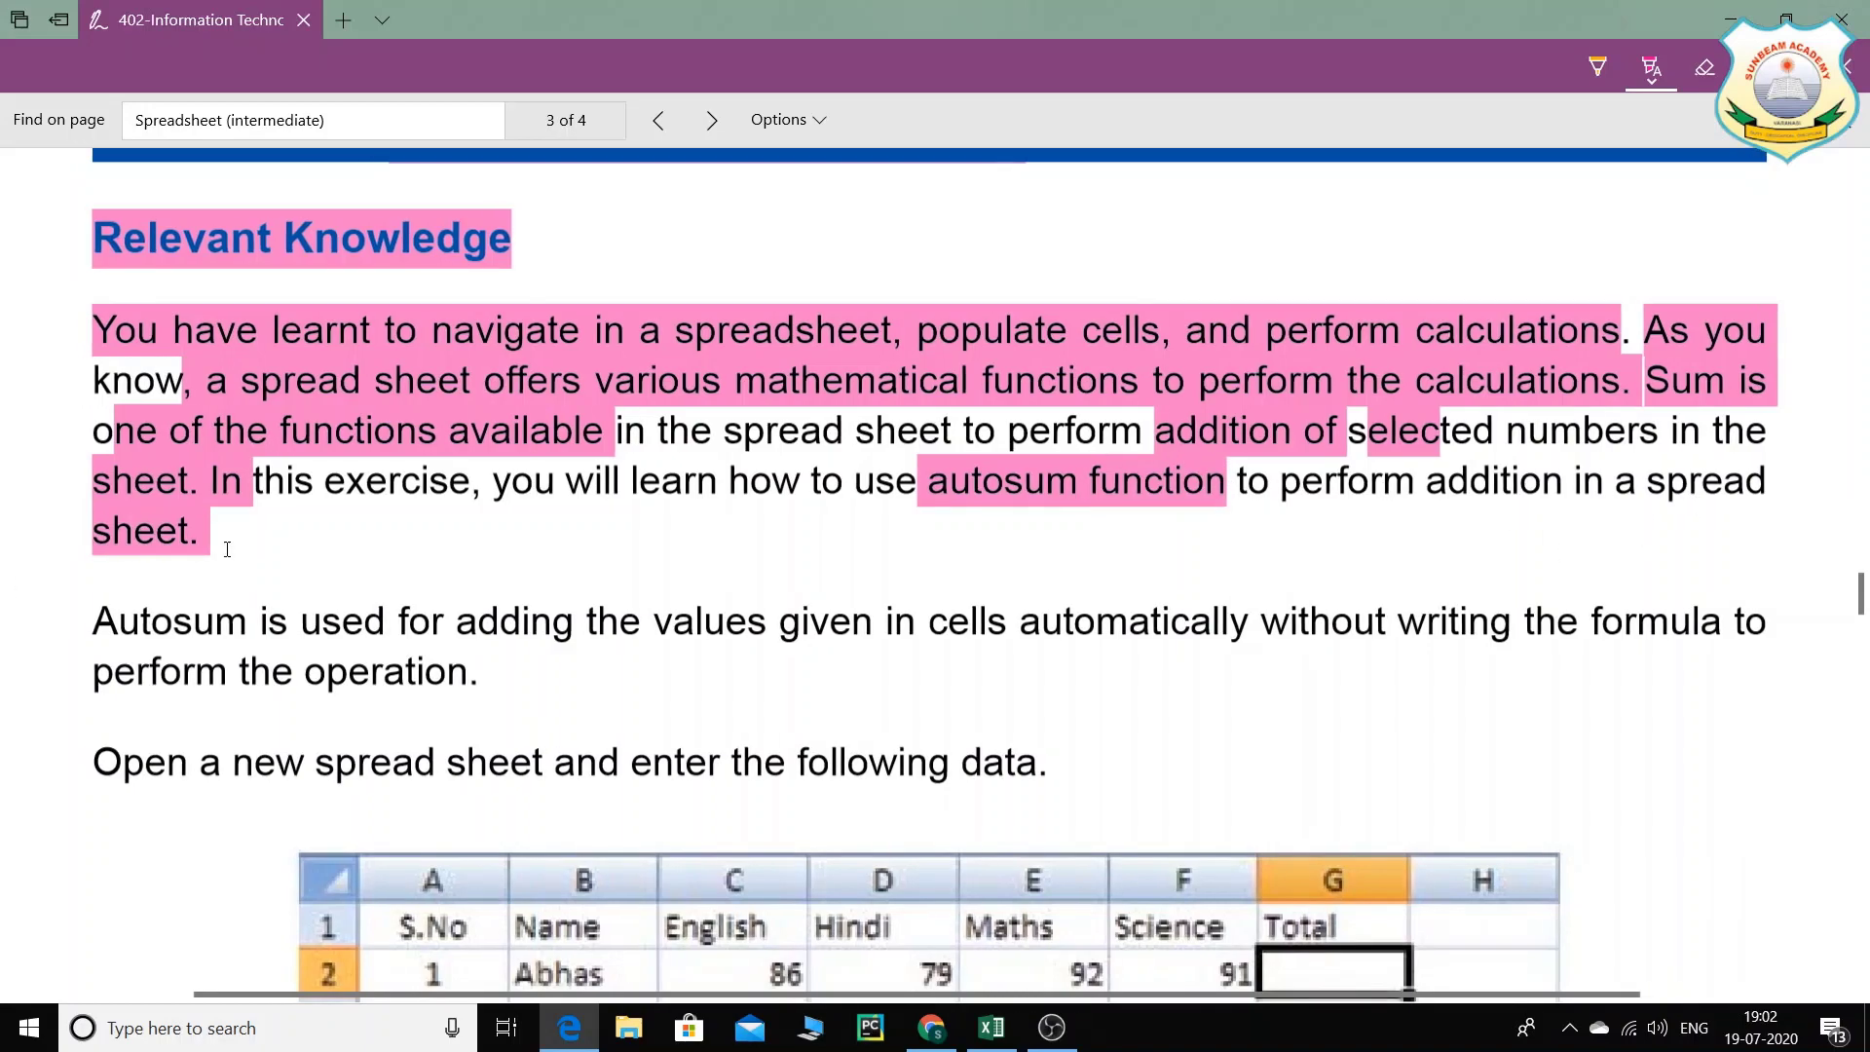
Step: In the Autosum definition paragraph, highlight "Autosum", "automatically" and "writing the formula to perform the operation" in pink
{"action": "scroll", "coordinate": [126, 487], "scroll_direction": "down", "scroll_amount": 3}
{"action": "left_click_drag", "start_coordinate": [134, 385], "coordinate": [273, 391]}
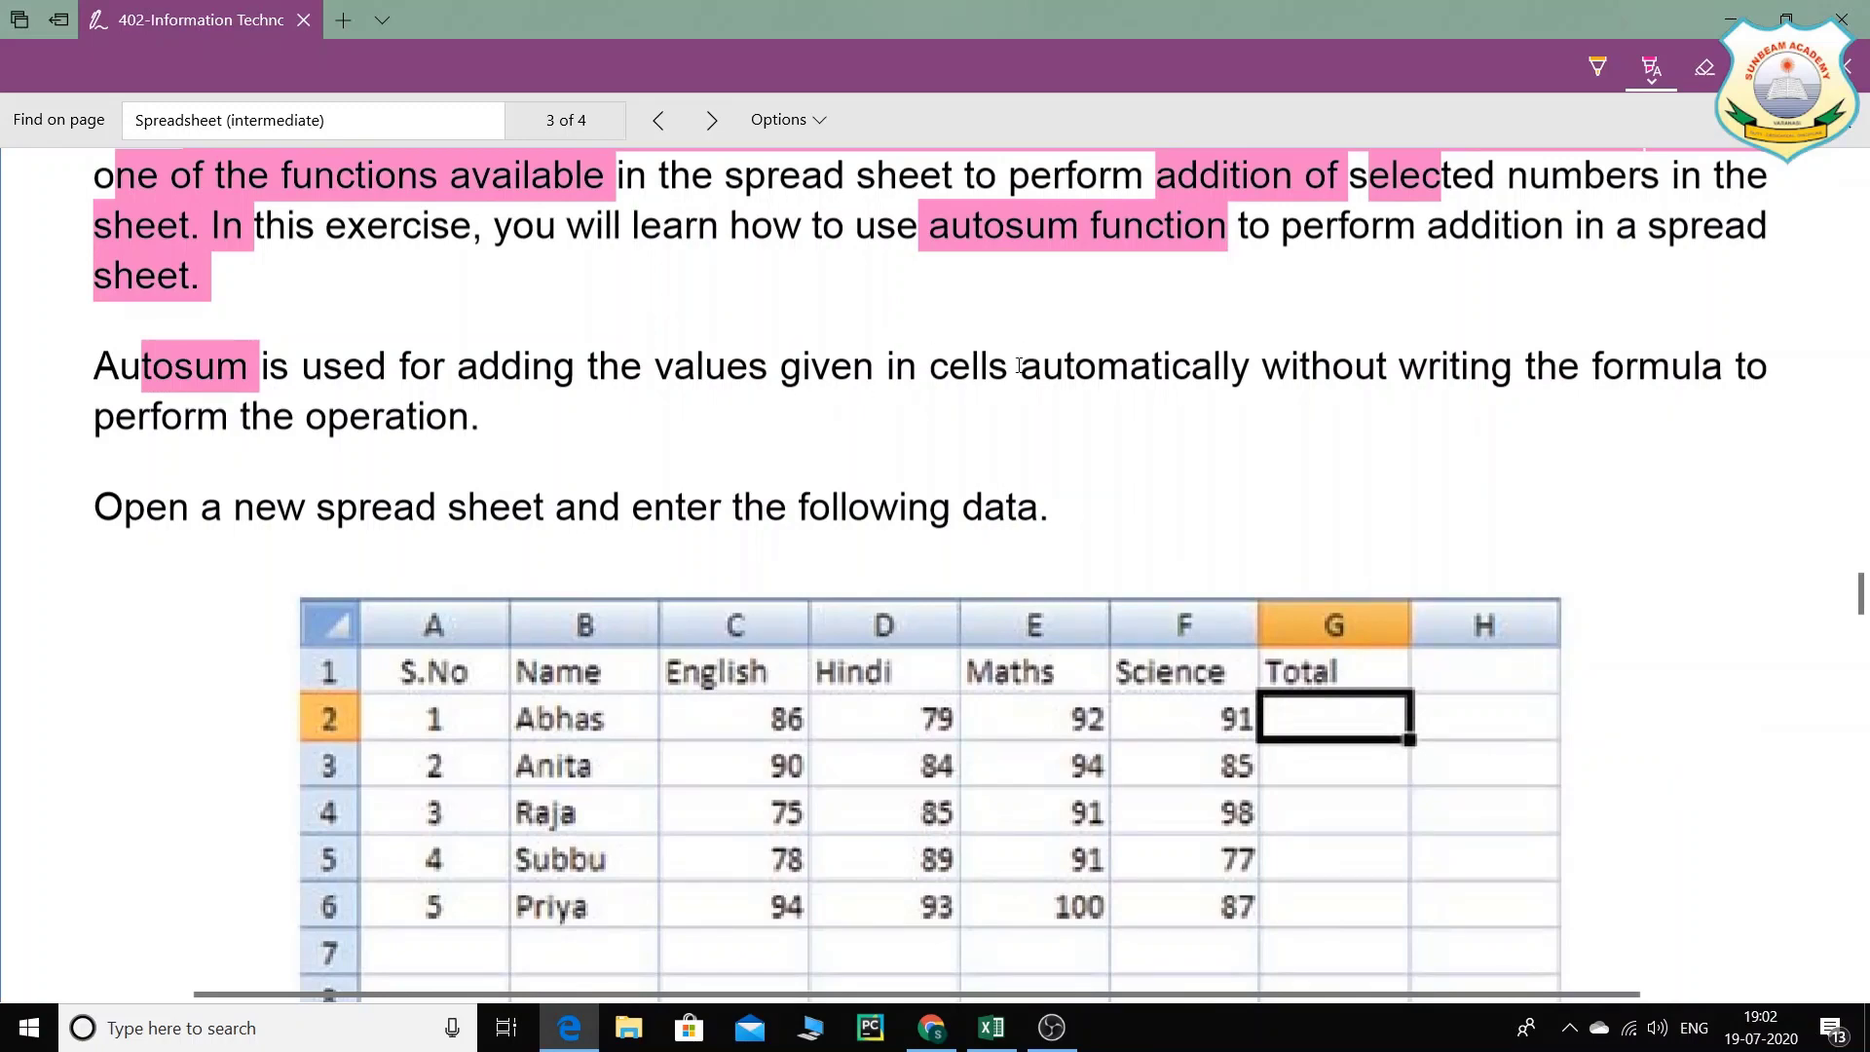
{"action": "left_click_drag", "start_coordinate": [1021, 390], "coordinate": [1248, 386]}
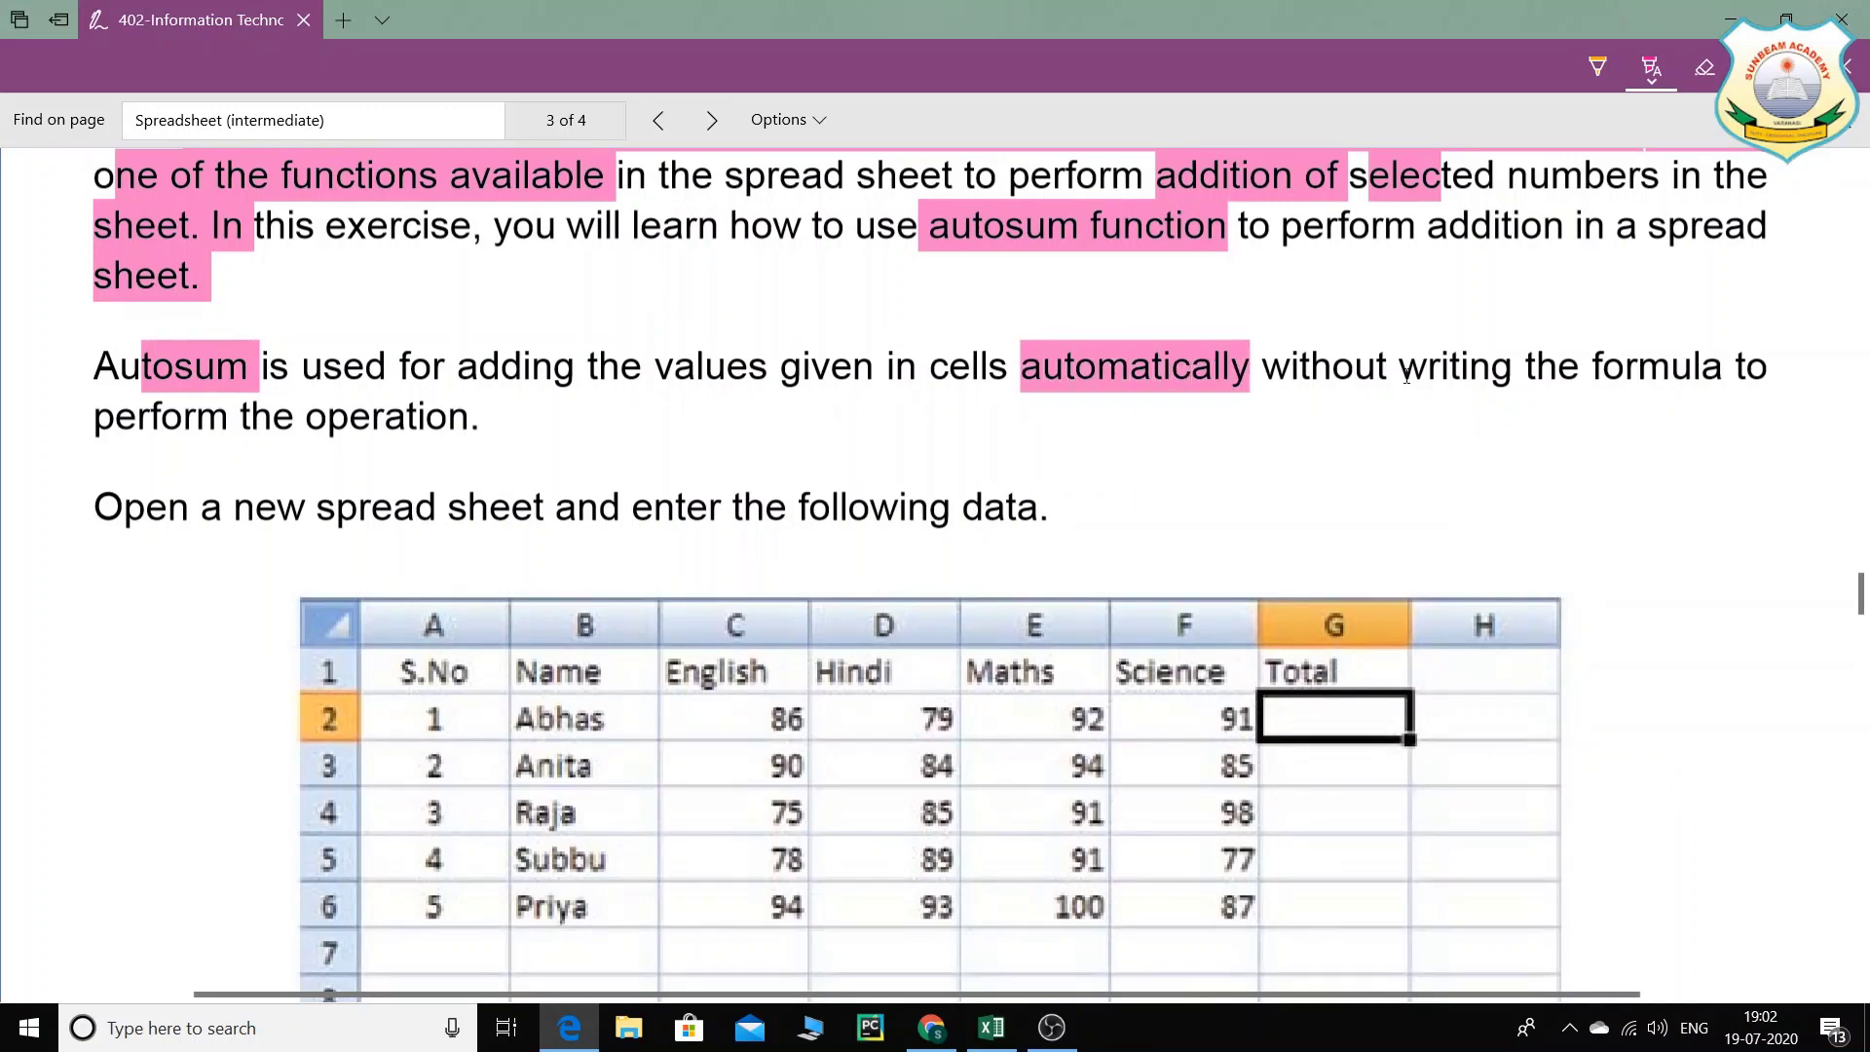
{"action": "left_click_drag", "start_coordinate": [1387, 380], "coordinate": [1786, 372]}
{"action": "scroll", "coordinate": [1786, 372], "scroll_direction": "right", "scroll_amount": 1}
{"action": "scroll", "coordinate": [76, 409], "scroll_direction": "left", "scroll_amount": 1}
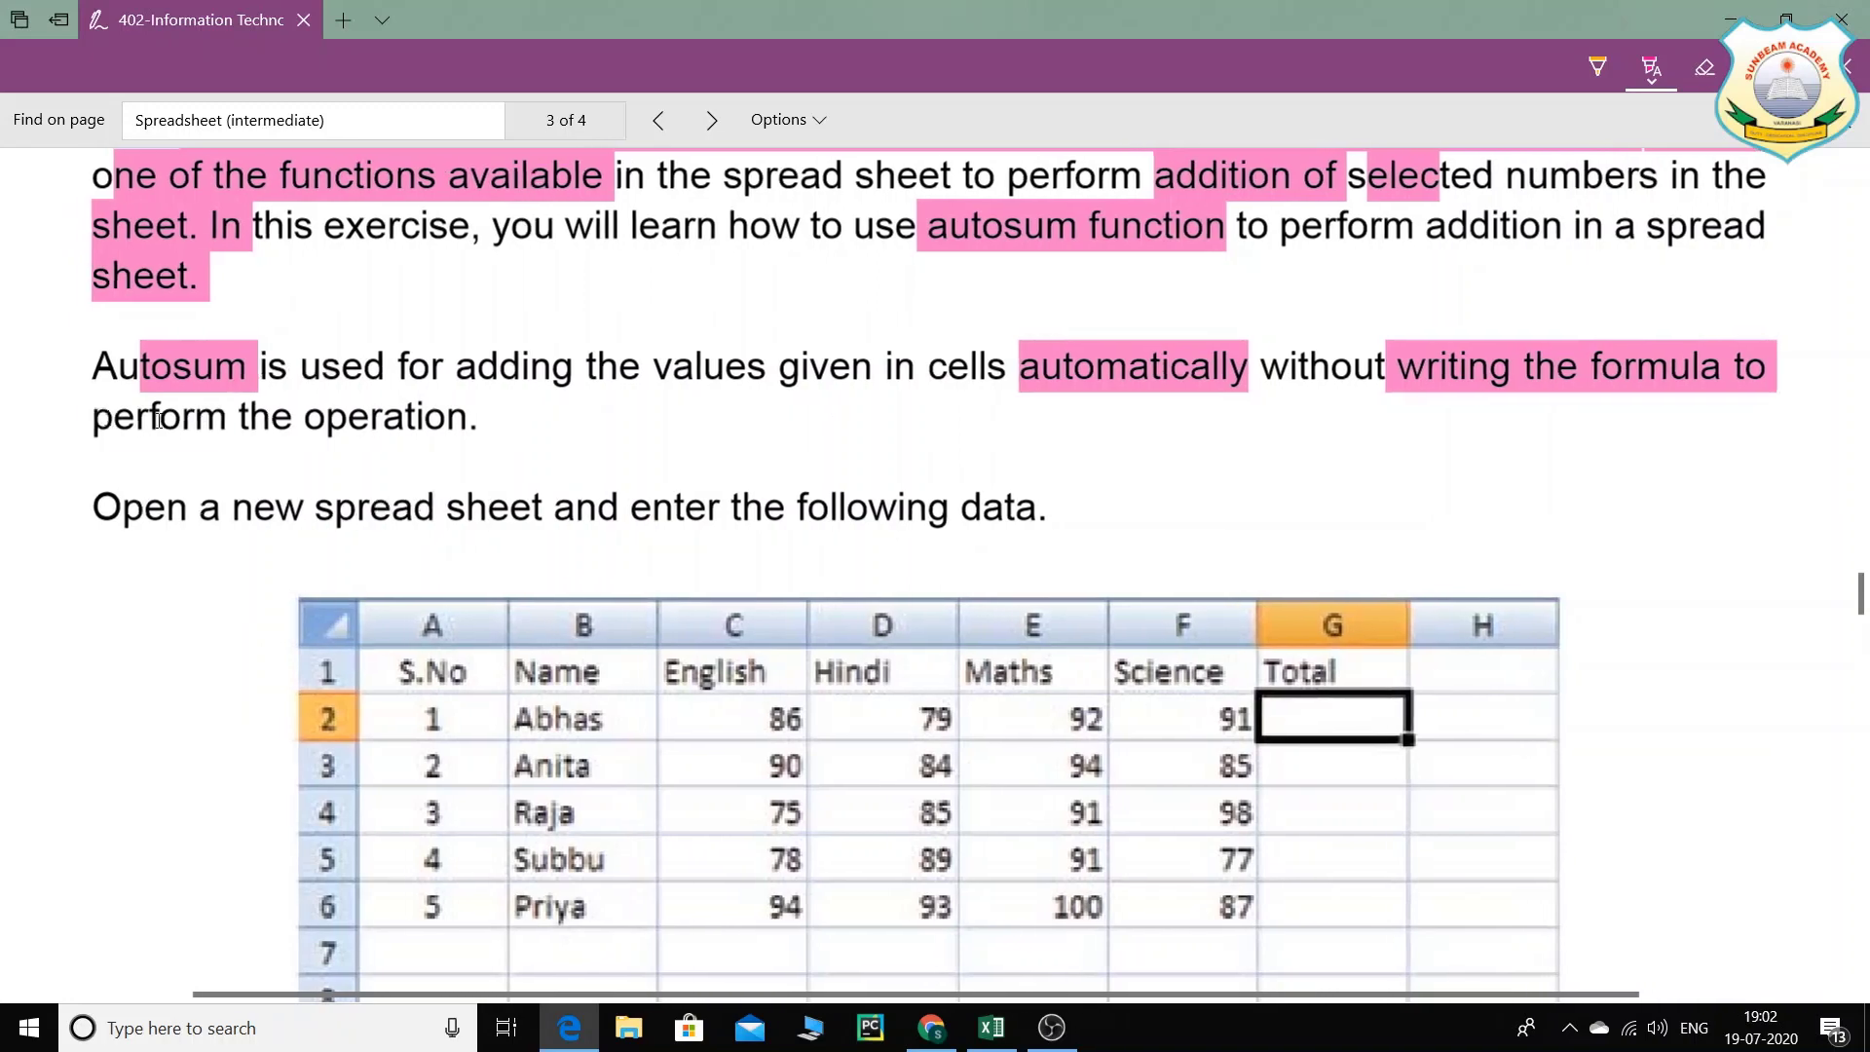
{"action": "left_click_drag", "start_coordinate": [87, 416], "coordinate": [463, 417]}
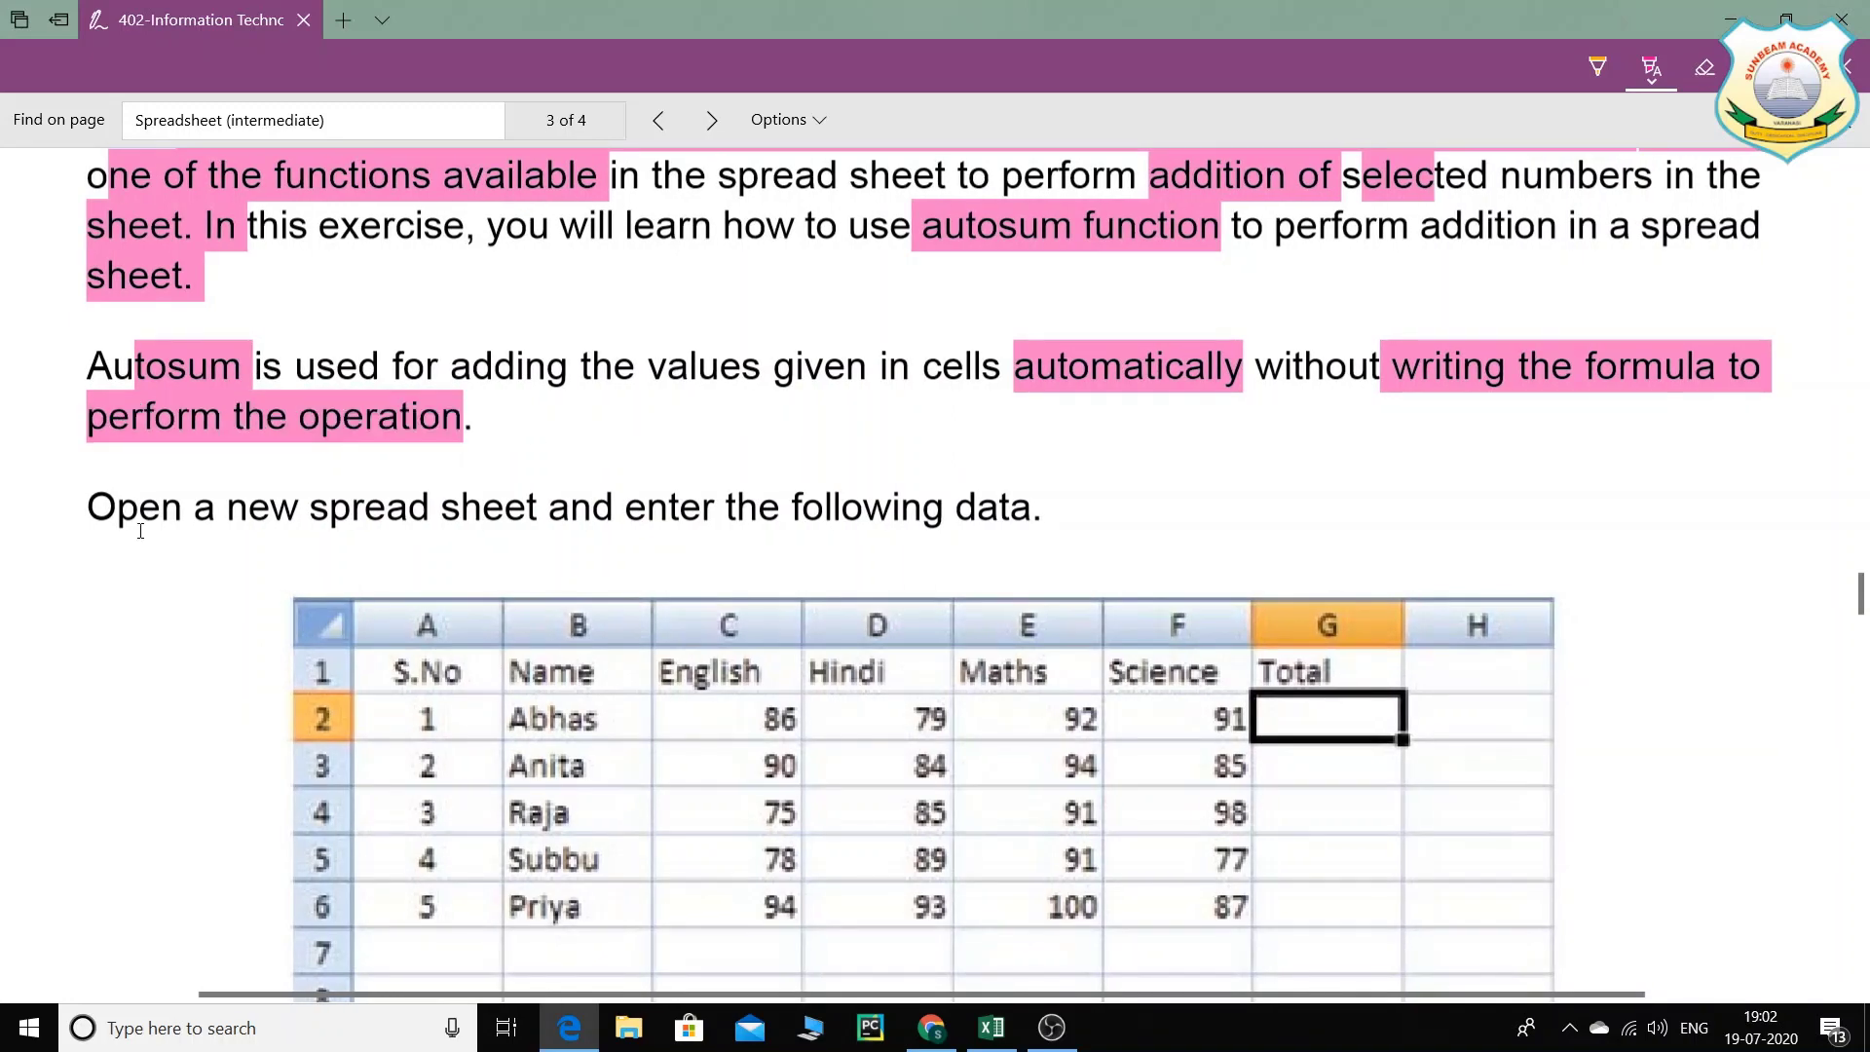
Step: Highlight the instruction "Open a new spread sheet and enter the following data." and bring the Figure 1 marks table into view
{"action": "left_click_drag", "start_coordinate": [102, 508], "coordinate": [1055, 507]}
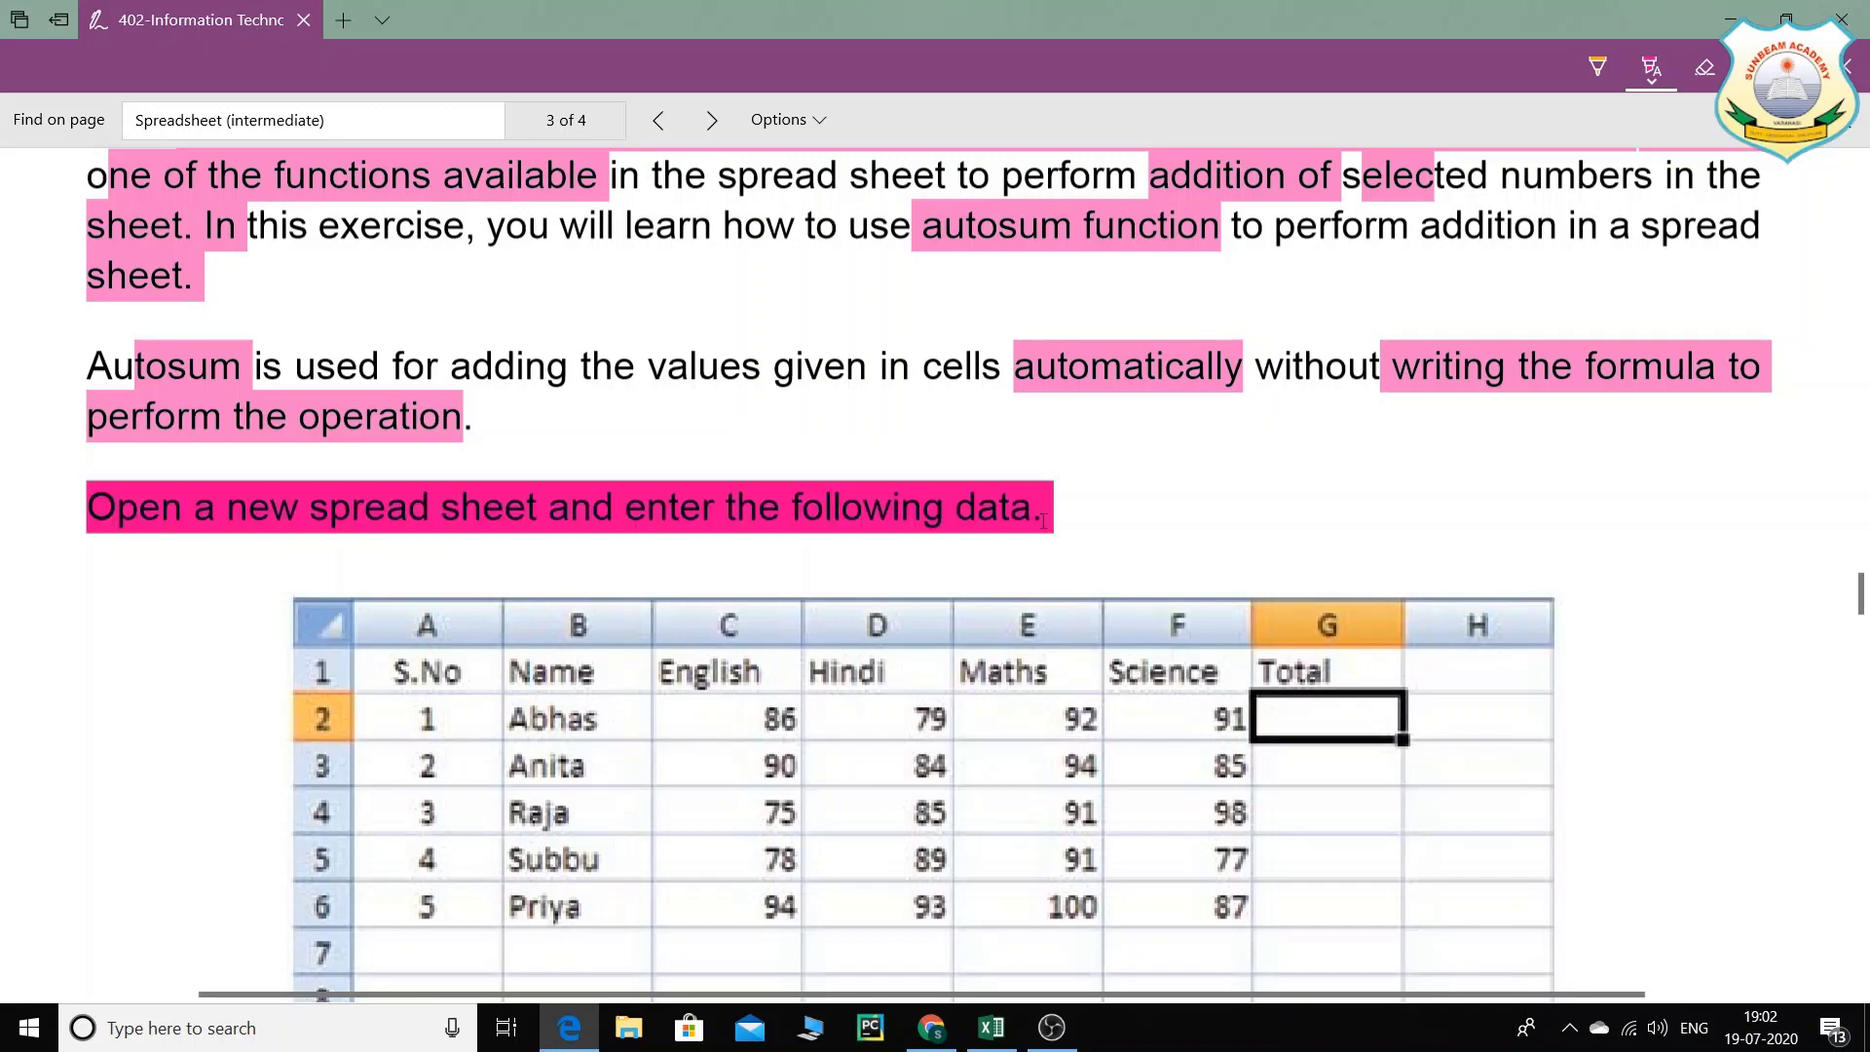
{"action": "scroll", "coordinate": [1078, 526], "scroll_direction": "down", "scroll_amount": 2}
{"action": "scroll", "coordinate": [1078, 526], "scroll_direction": "down", "scroll_amount": 1}
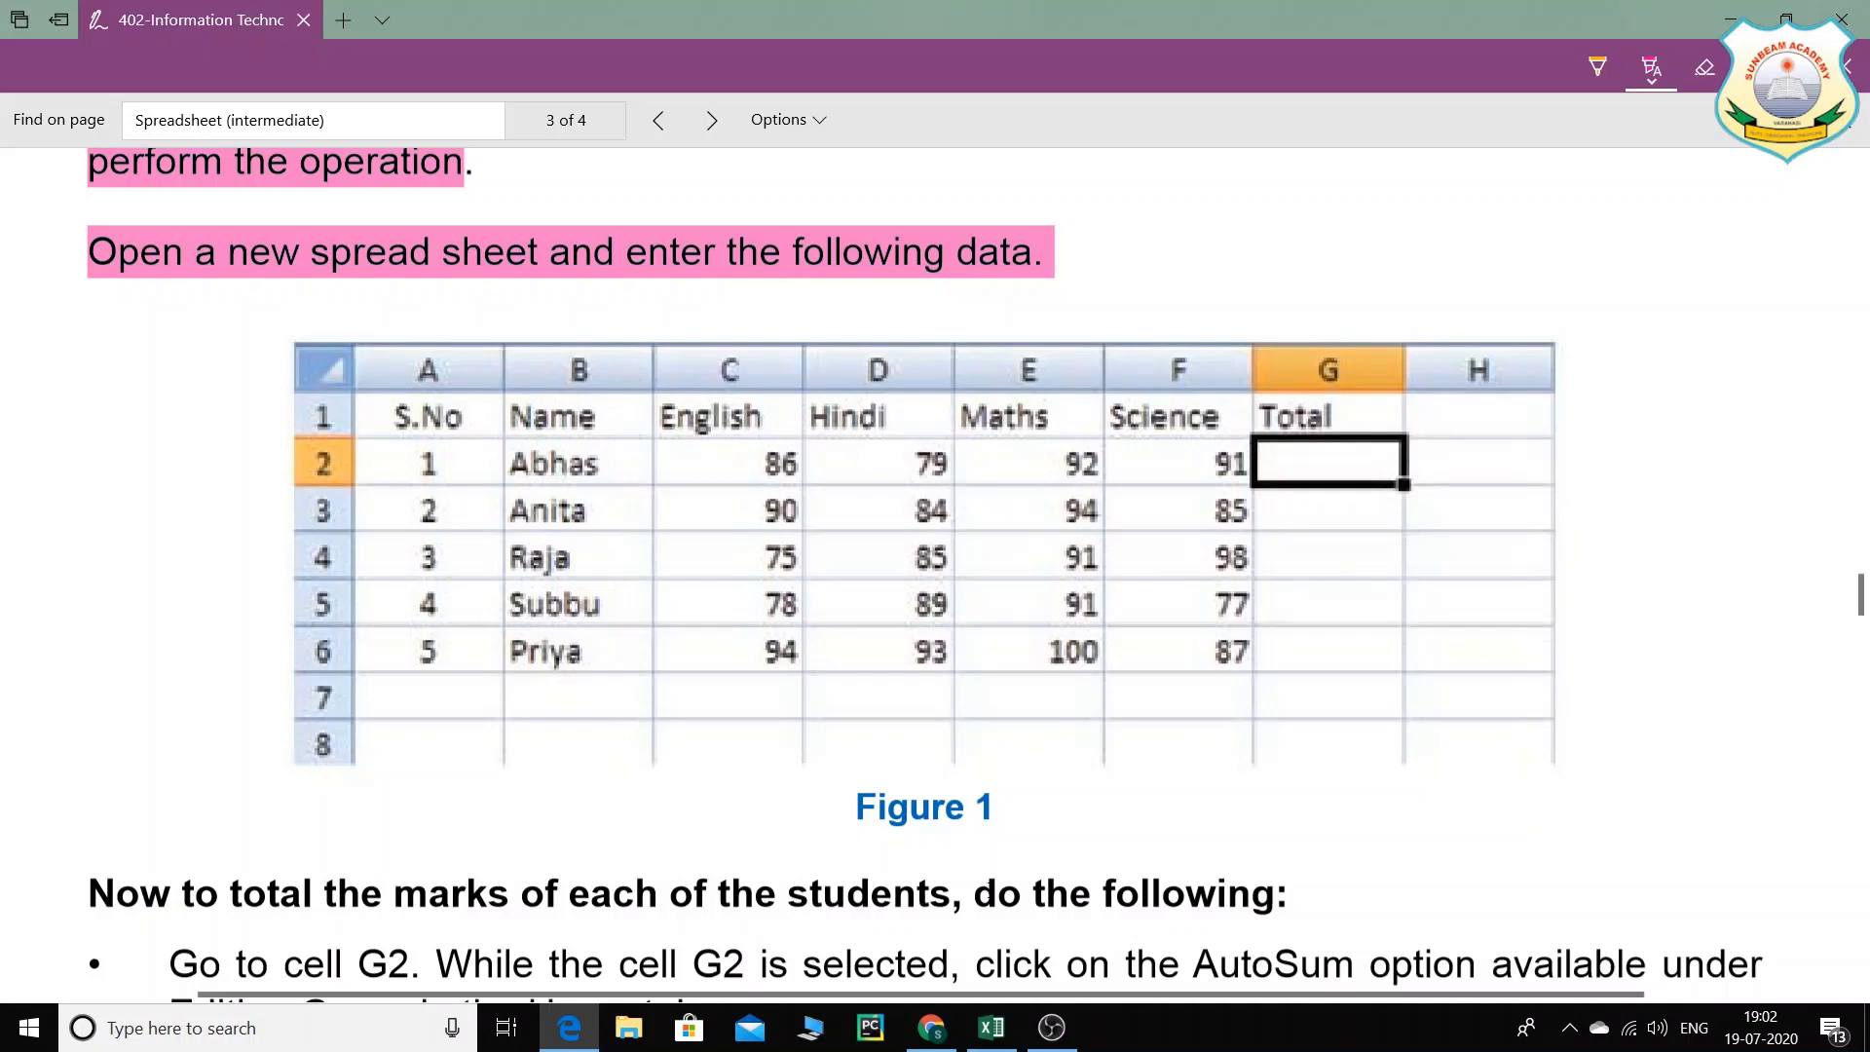
Step: Switch to the blank Excel workbook and enter 12, 45, 67, 78, 89 and 90 across cells C2 to H2
{"action": "left_click", "coordinate": [991, 1027]}
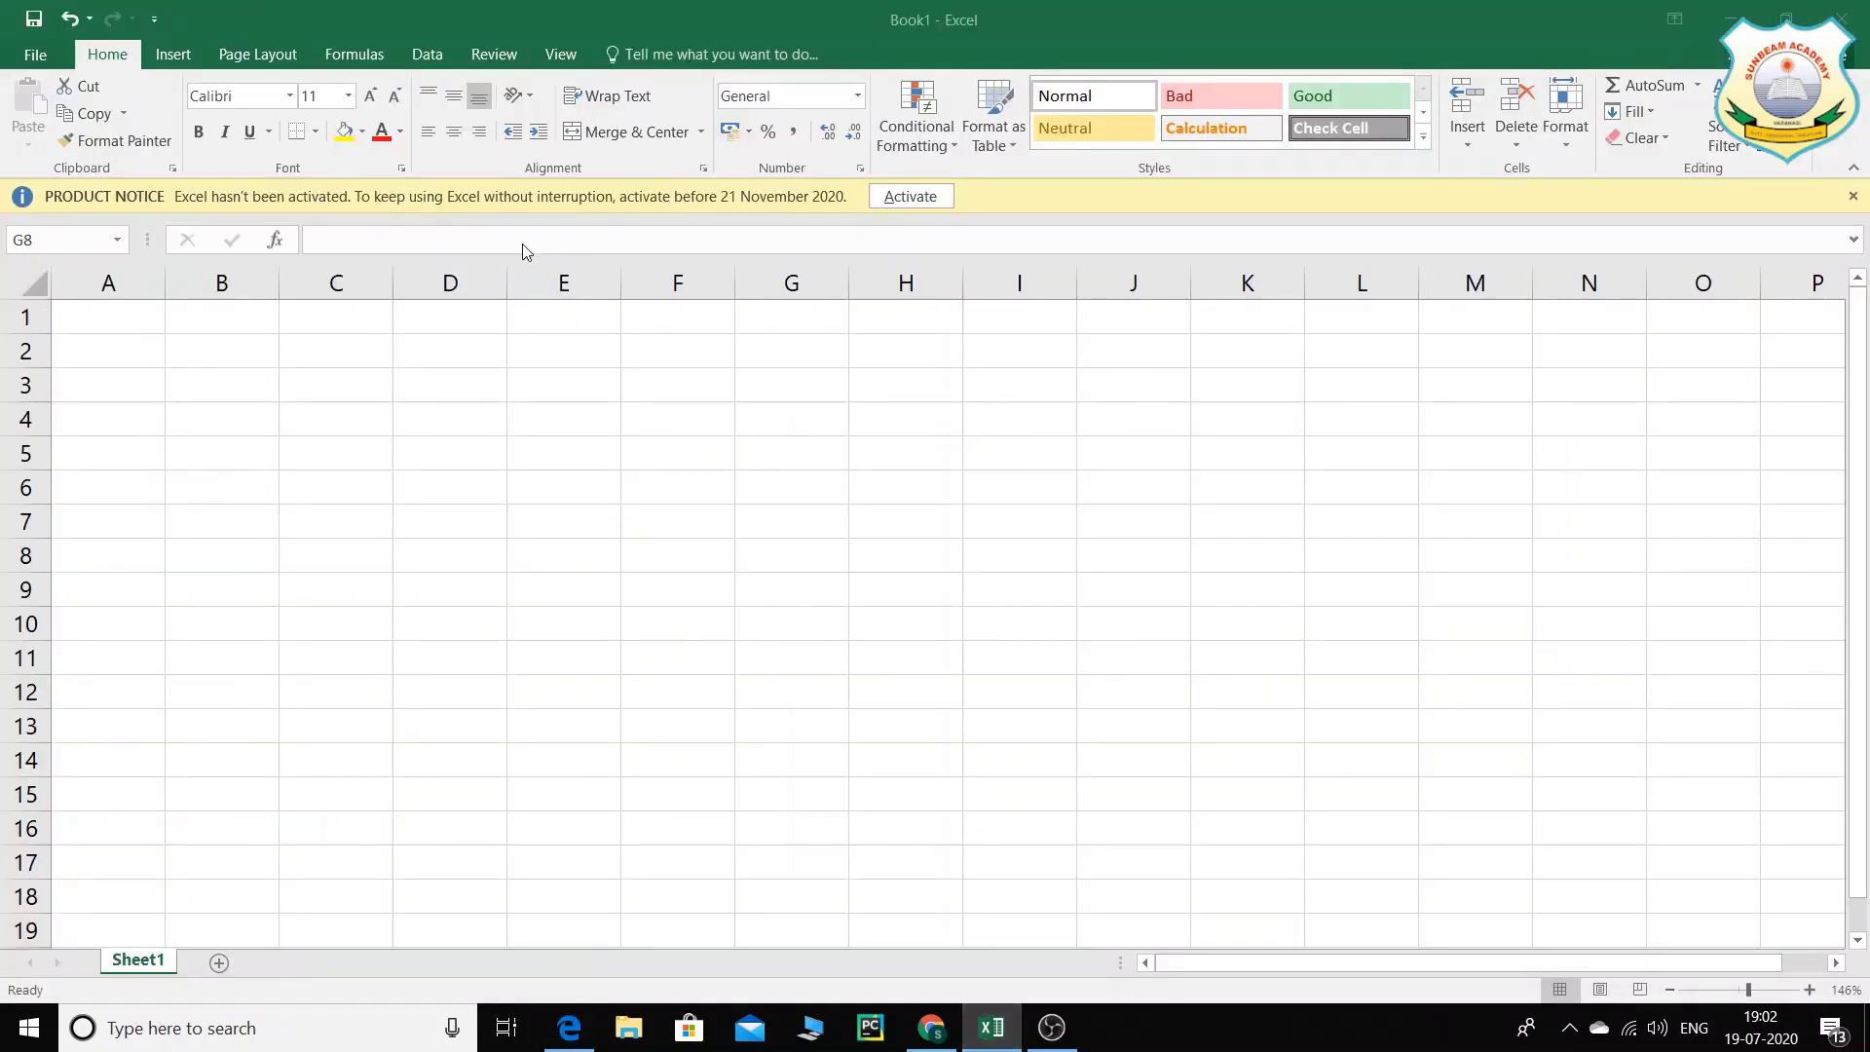
{"action": "left_click", "coordinate": [266, 353]}
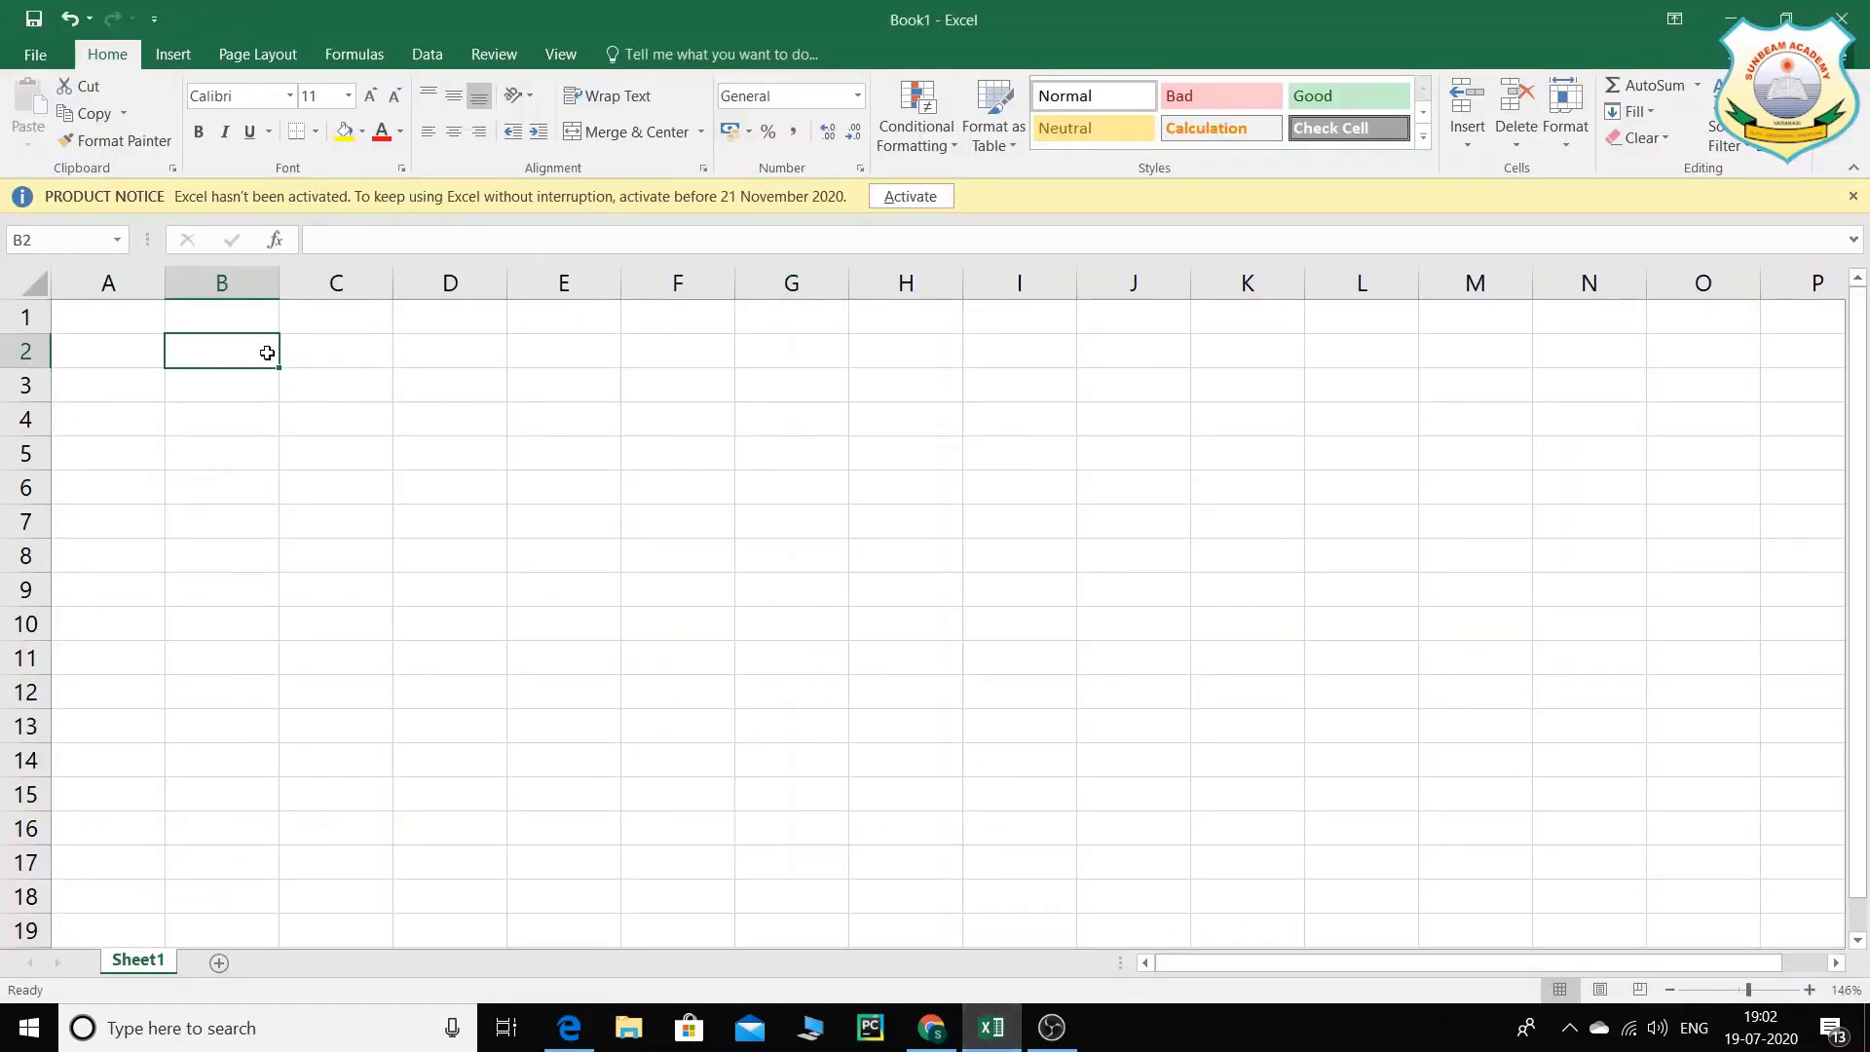
{"action": "key", "text": "Right"}
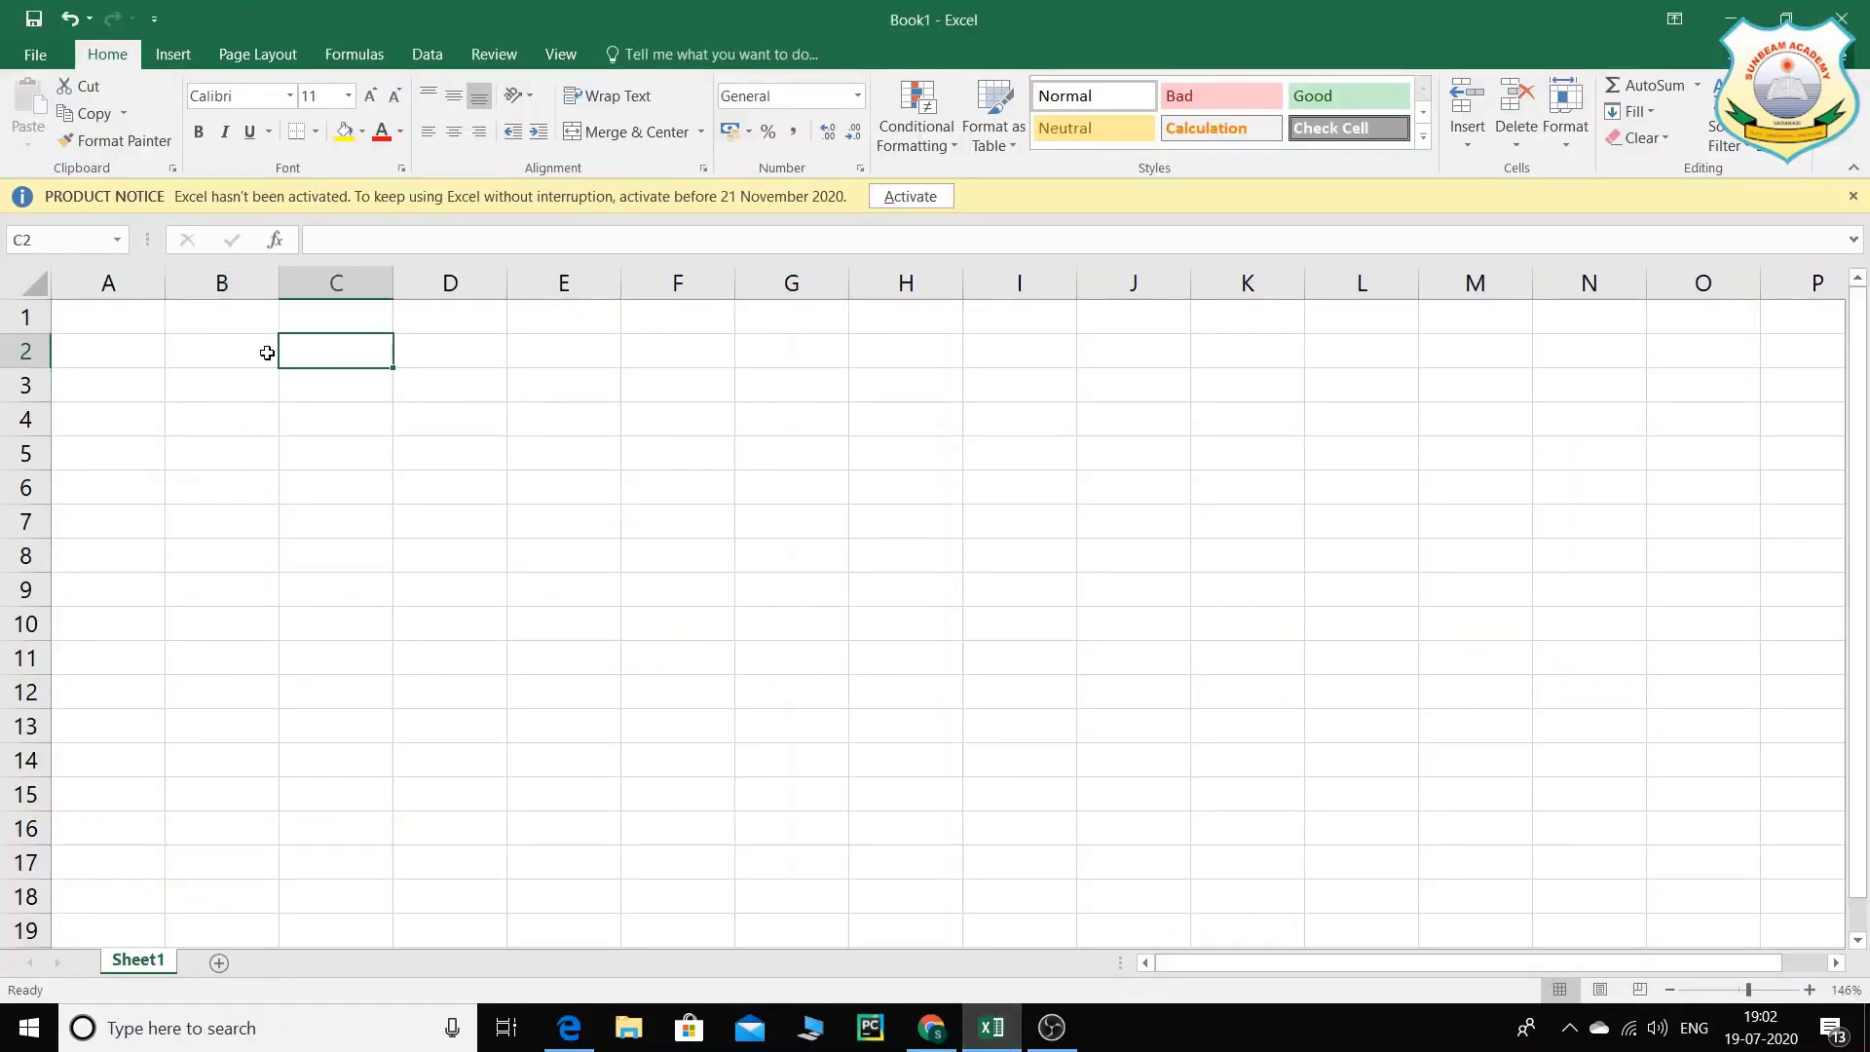
{"action": "type", "text": "12"}
{"action": "key", "text": "Right"}
{"action": "type", "text": "45"}
{"action": "key", "text": "Right"}
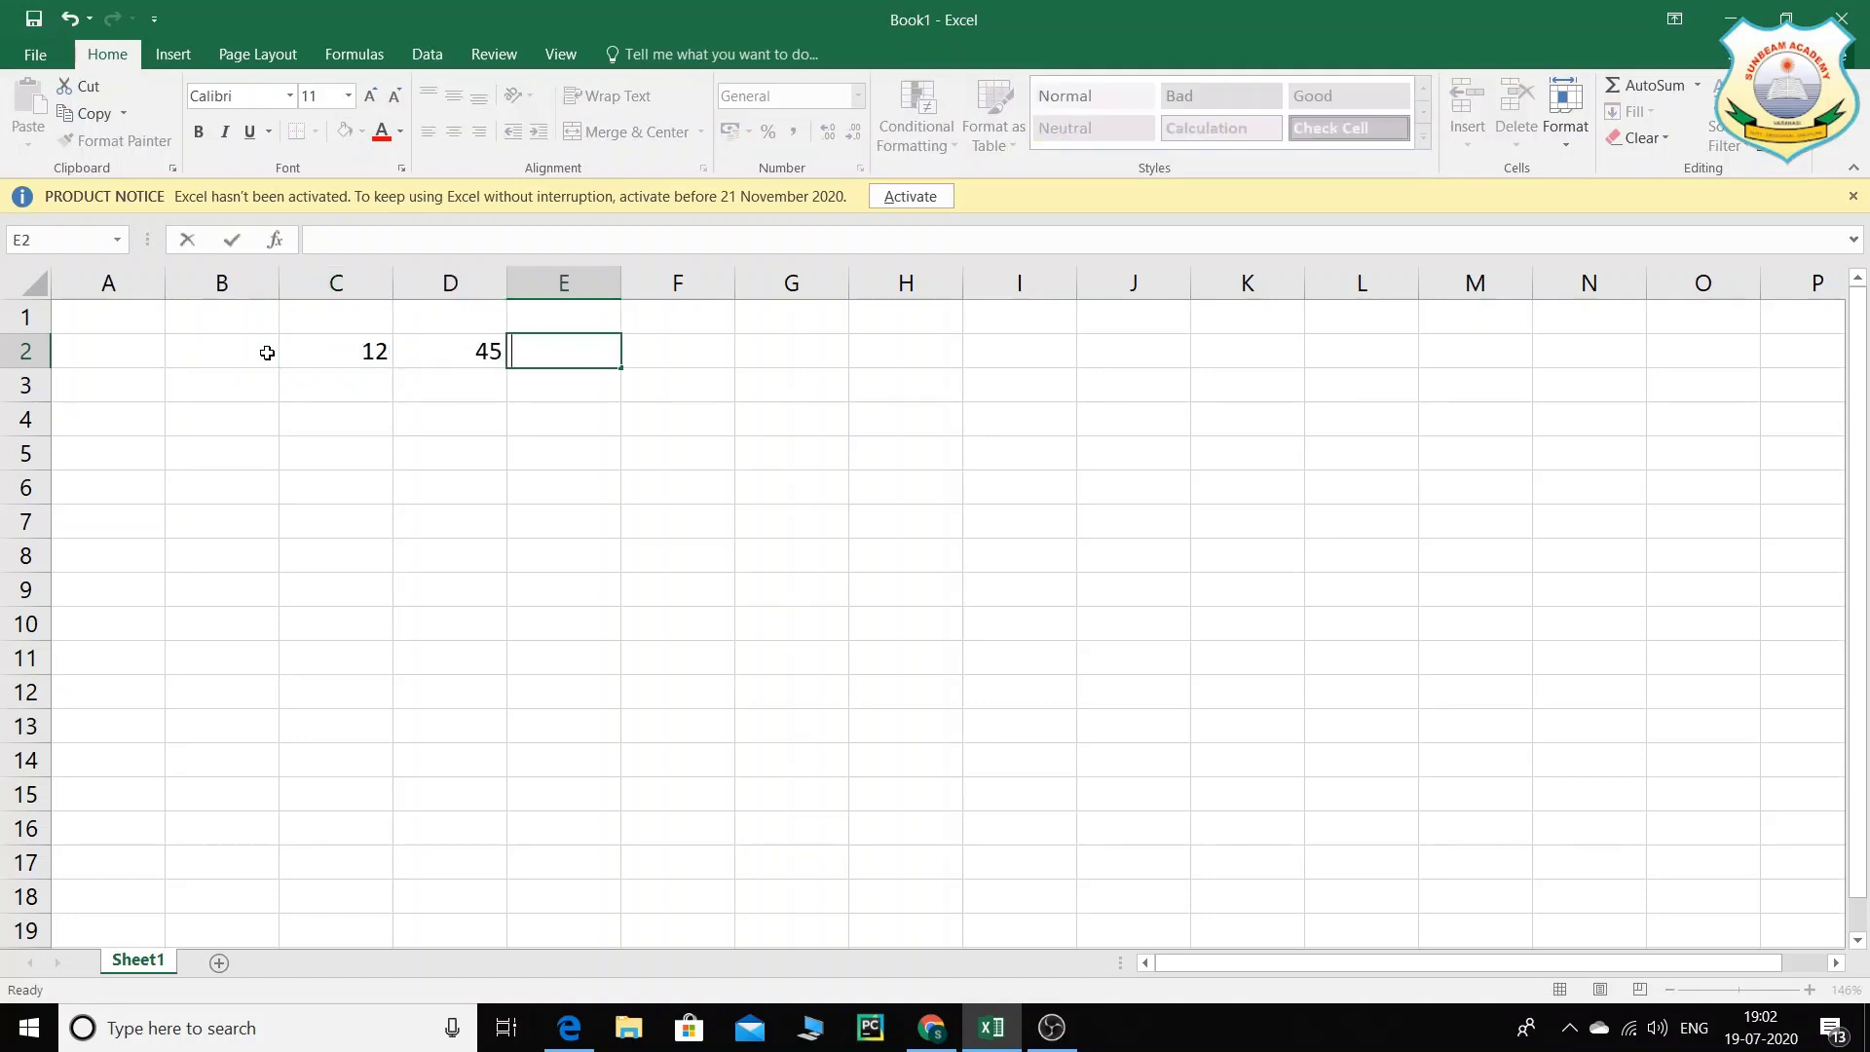
{"action": "type", "text": "67"}
{"action": "key", "text": "Right"}
{"action": "type", "text": "78"}
{"action": "key", "text": "Right"}
{"action": "type", "text": "89"}
{"action": "key", "text": "Right"}
{"action": "type", "text": "90"}
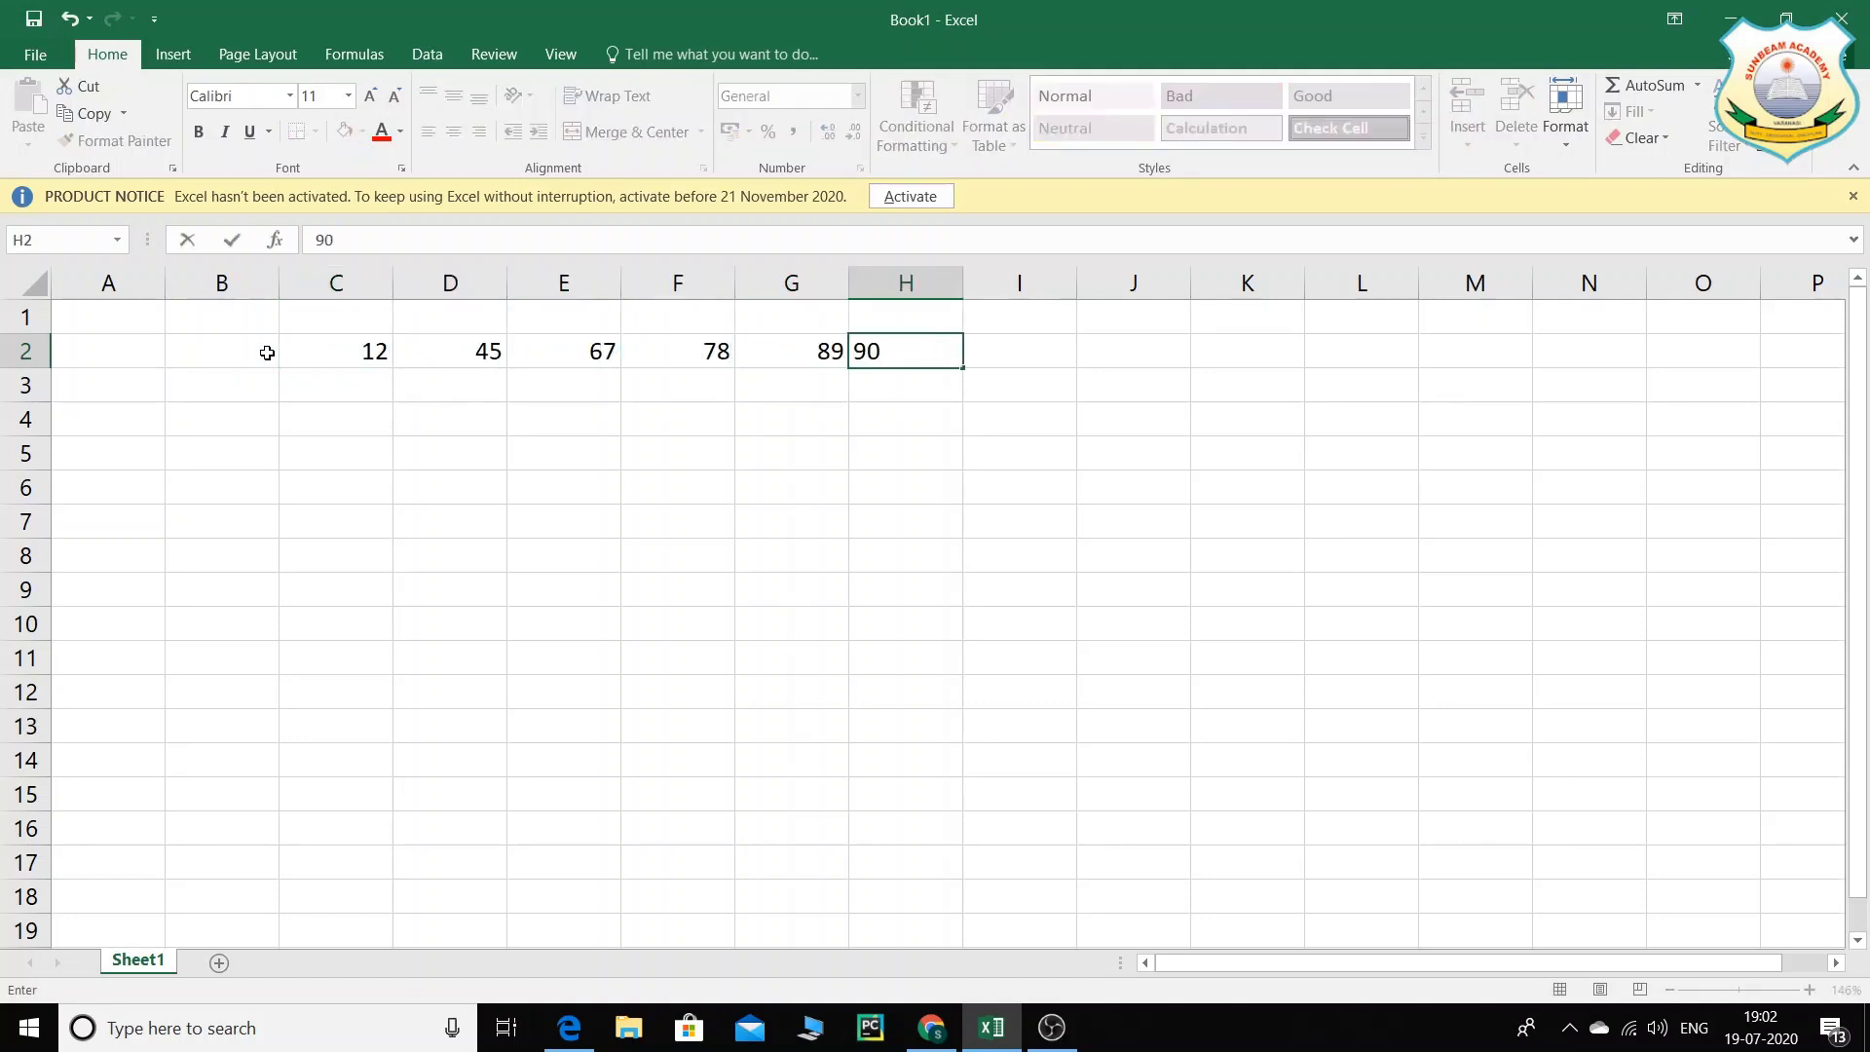
{"action": "key", "text": "Right"}
Step: Fill cells C3 to H3 with 56, 78, 90, 67, 45 and 23
{"action": "key", "text": "Down"}
{"action": "key", "text": "Left"}
{"action": "key", "text": "Left"}
{"action": "key", "text": "Left"}
{"action": "key", "text": "Left"}
{"action": "key", "text": "Left"}
{"action": "key", "text": "Left"}
{"action": "key", "text": "Left"}
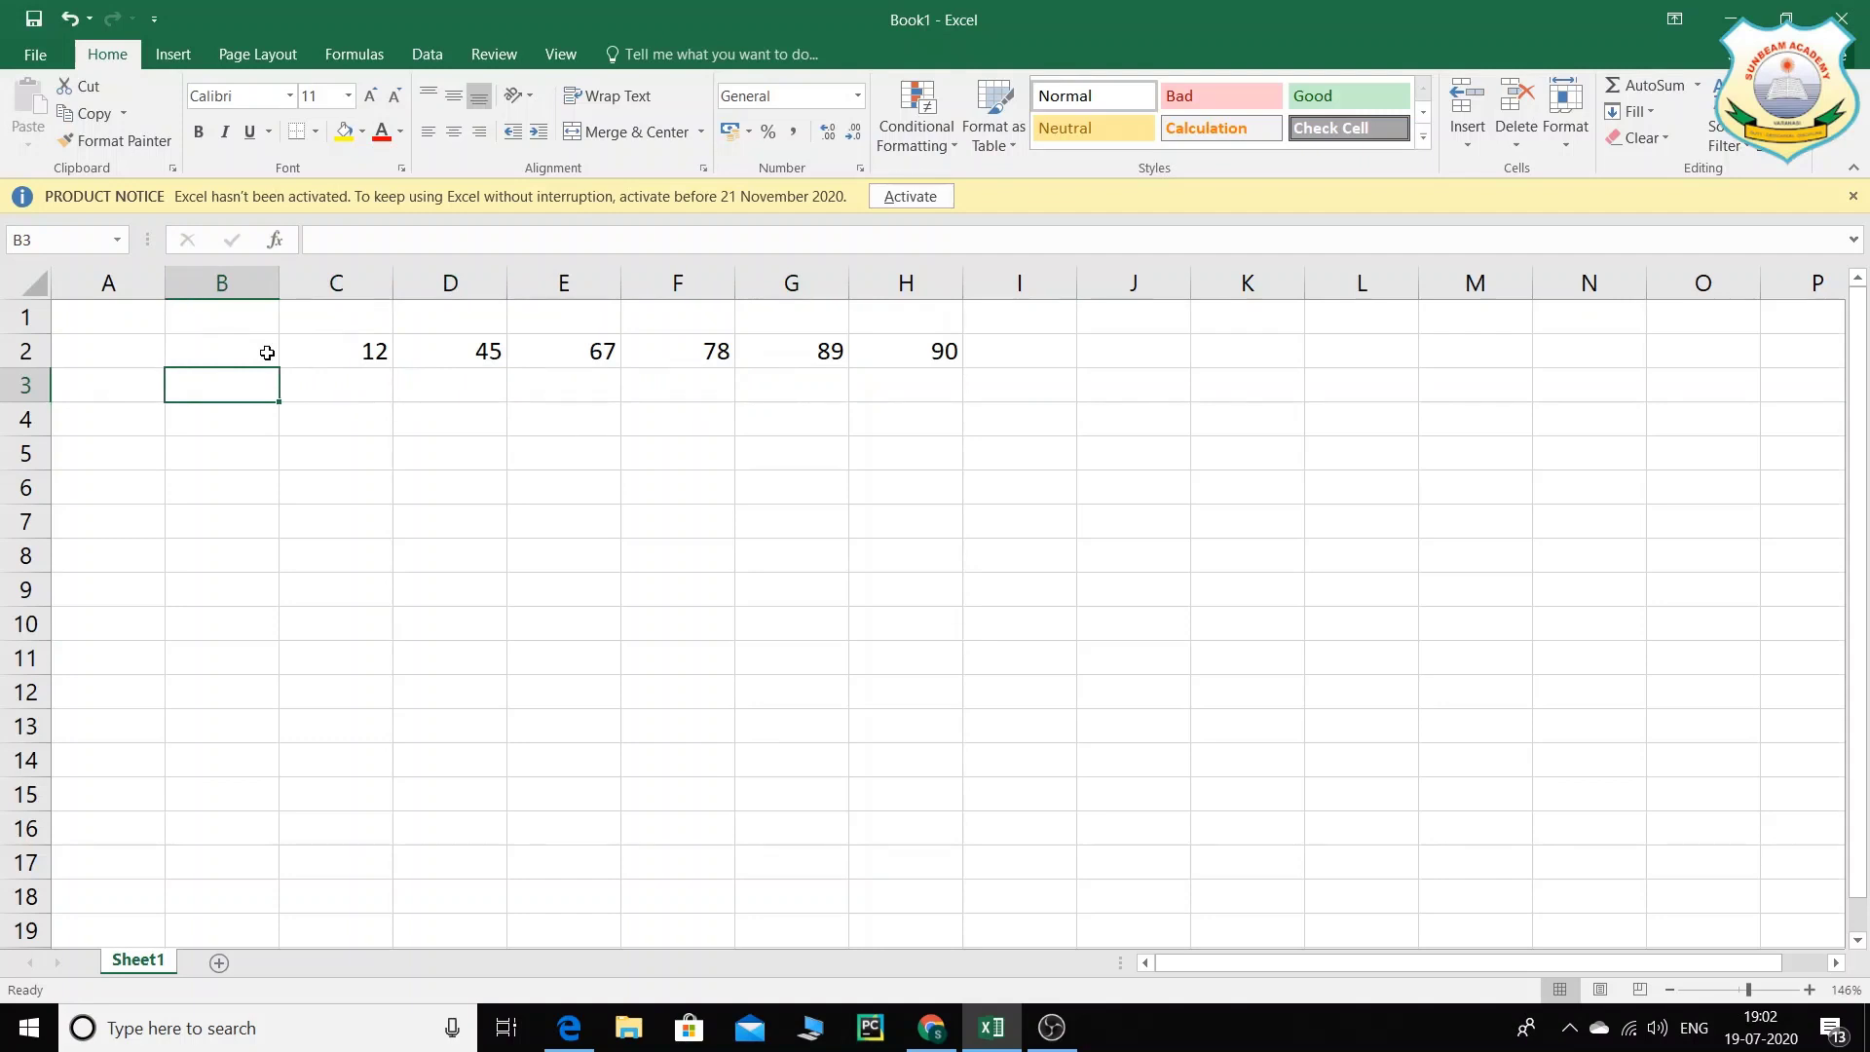
{"action": "key", "text": "Right"}
{"action": "type", "text": "56"}
{"action": "key", "text": "Right"}
{"action": "type", "text": "7"}
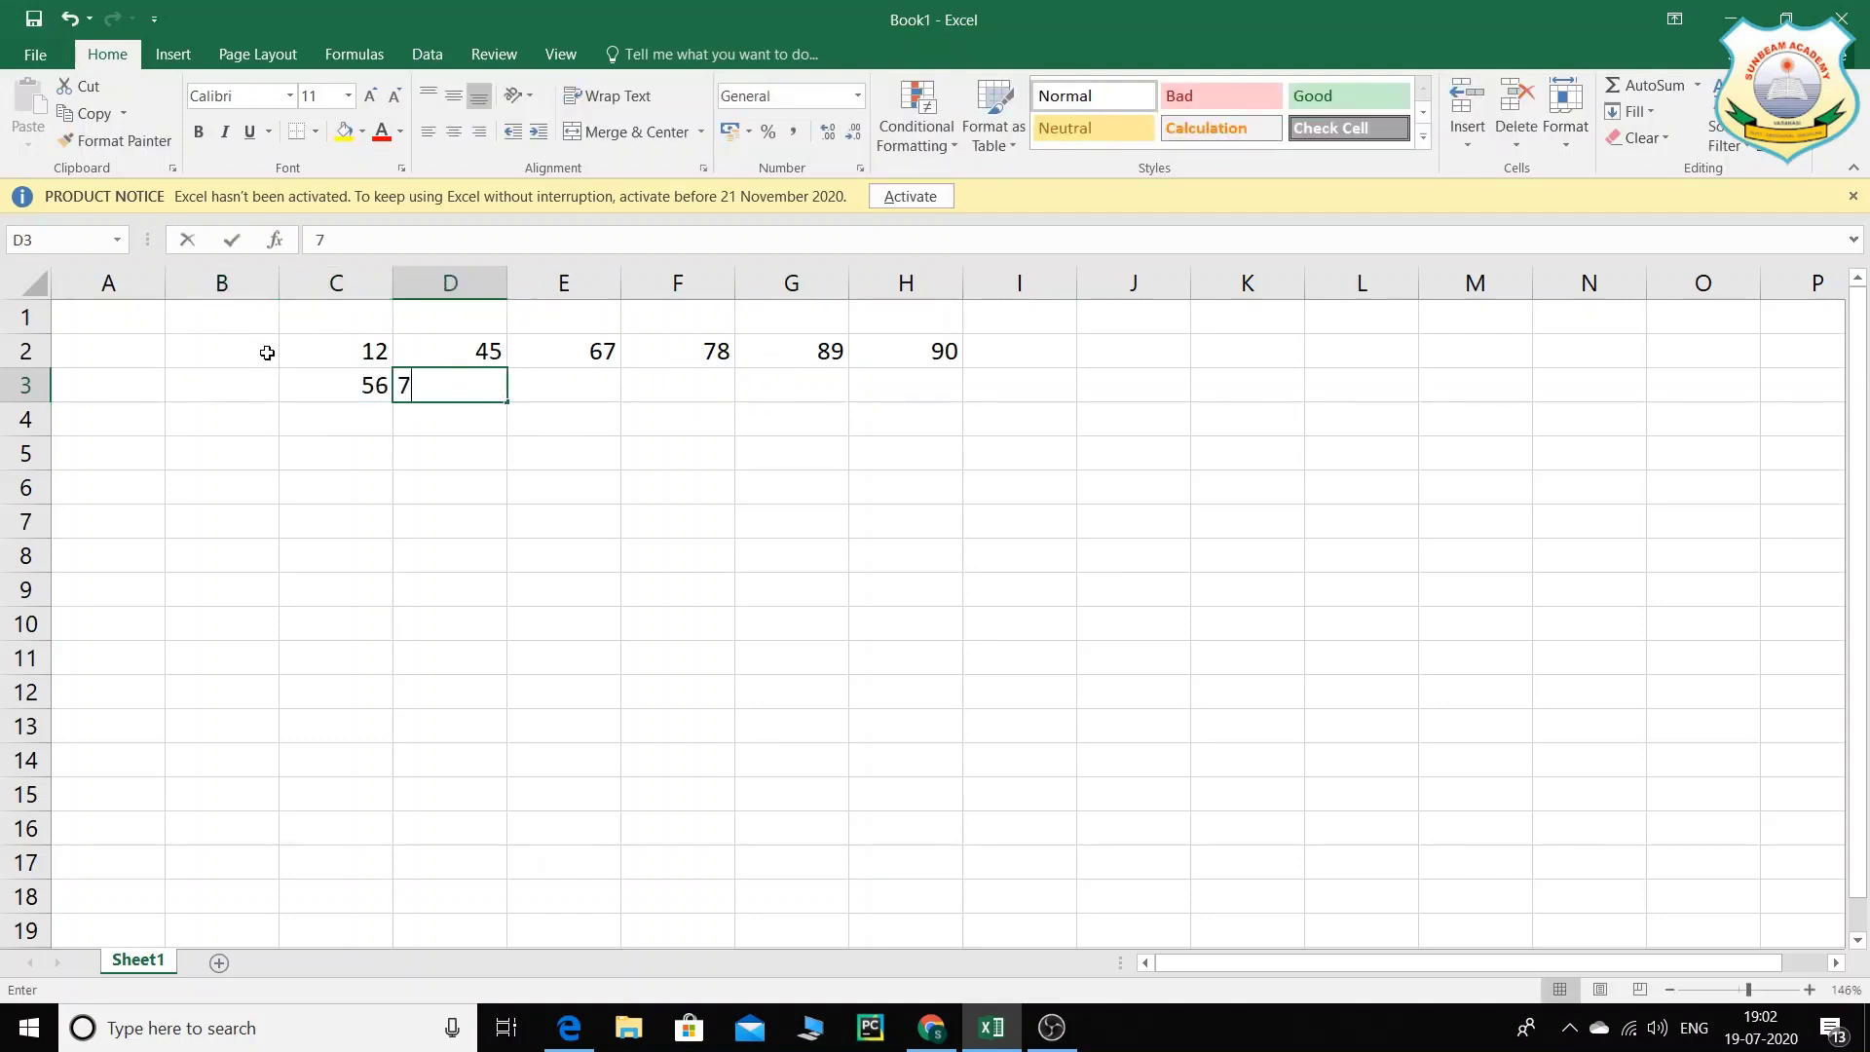
{"action": "type", "text": "8"}
{"action": "key", "text": "Right"}
{"action": "type", "text": "90"}
{"action": "key", "text": "Right"}
{"action": "type", "text": "67"}
{"action": "key", "text": "Right"}
{"action": "type", "text": "45"}
{"action": "key", "text": "Right"}
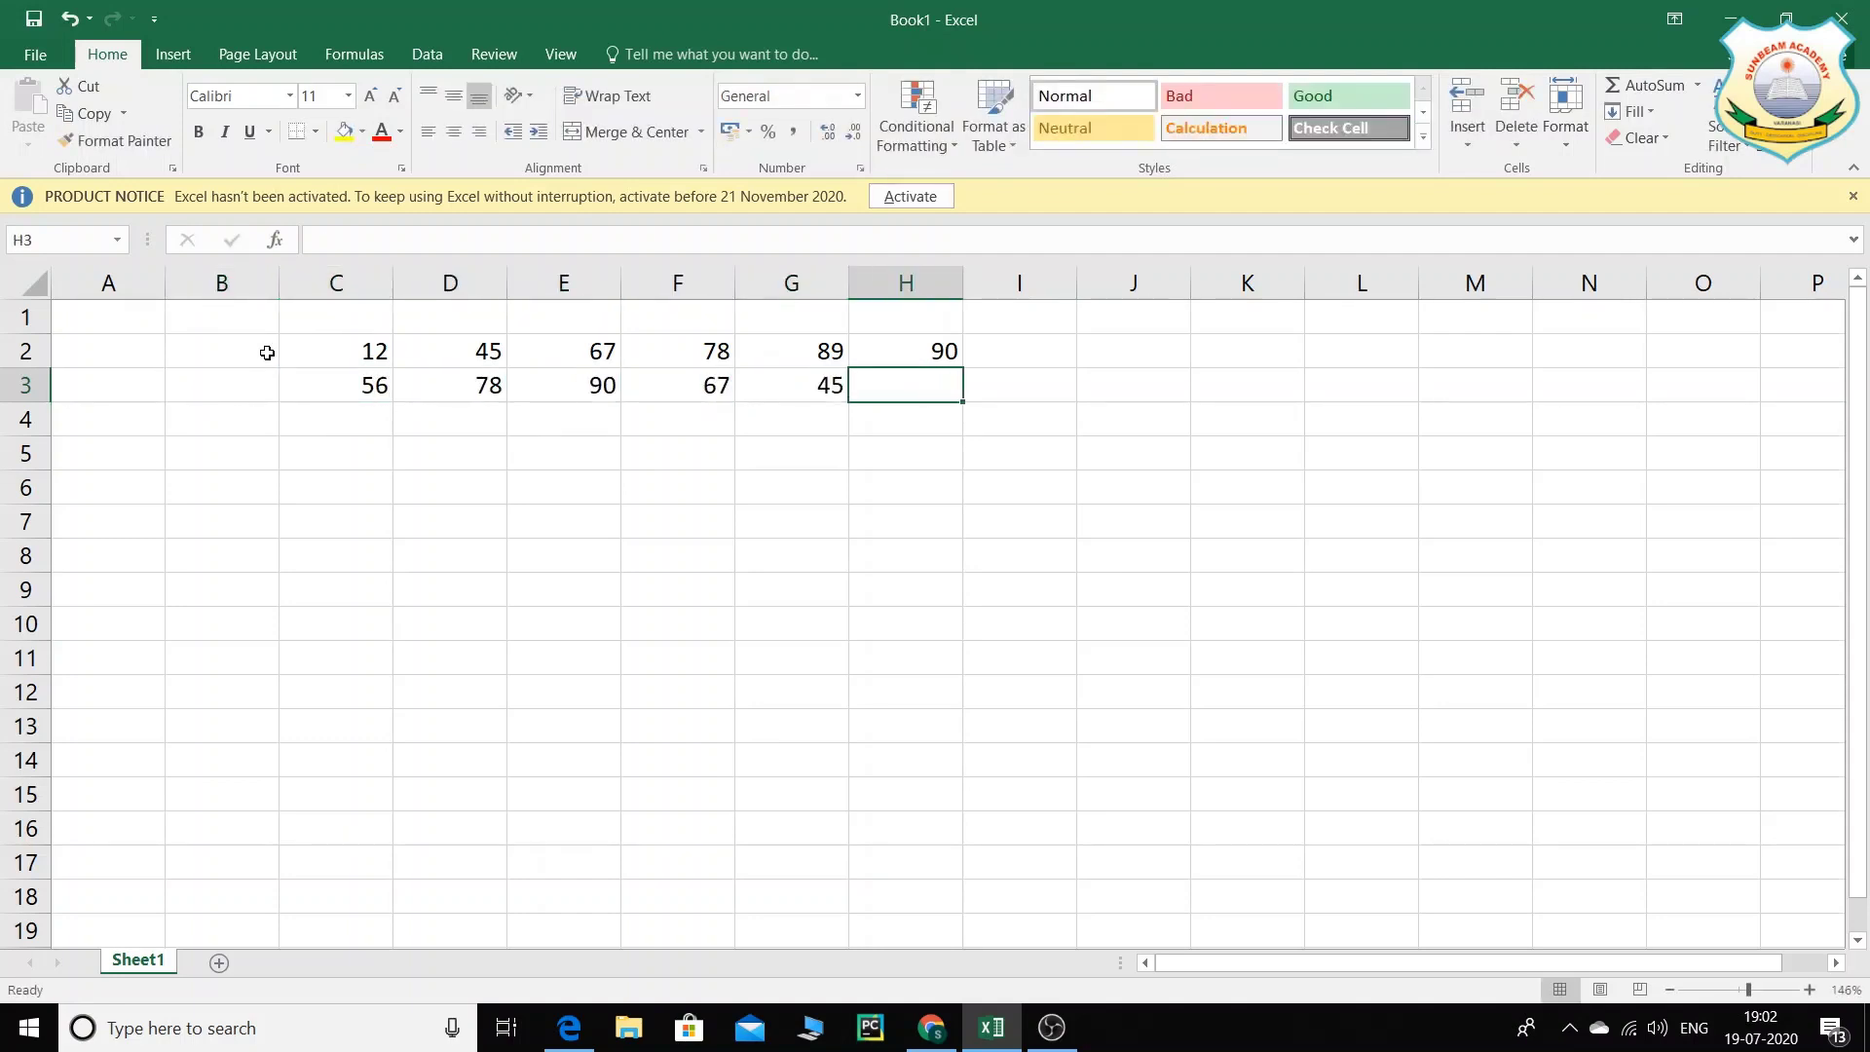
{"action": "type", "text": "23"}
{"action": "key", "text": "Return"}
Step: Fill cells C4 to H4 with 45, 67, 23, 90, 12 and 34
{"action": "key", "text": "Left"}
{"action": "key", "text": "Left"}
{"action": "key", "text": "Left"}
{"action": "key", "text": "Left"}
{"action": "key", "text": "Left"}
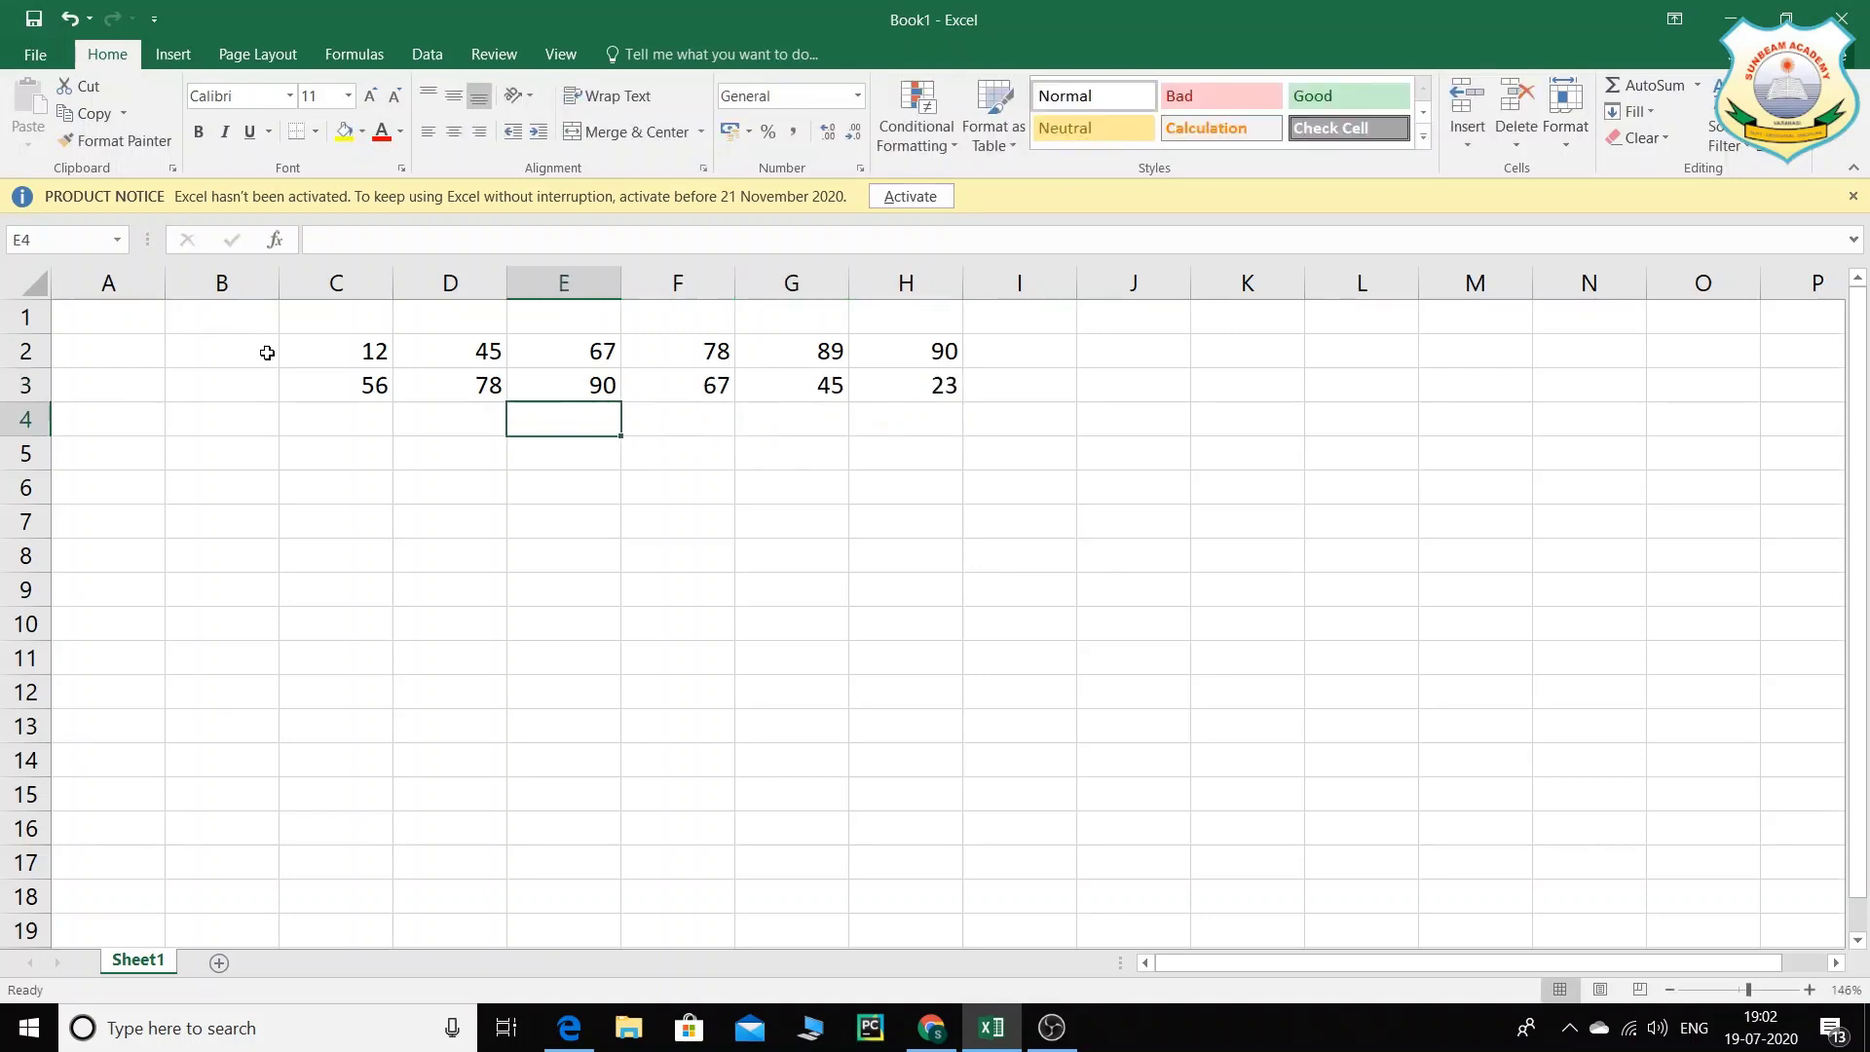
{"action": "type", "text": "45"}
{"action": "key", "text": "Right"}
{"action": "type", "text": "67"}
{"action": "key", "text": "Right"}
{"action": "type", "text": "89"}
{"action": "key", "text": "Right"}
{"action": "type", "text": "90"}
{"action": "key", "text": "Left"}
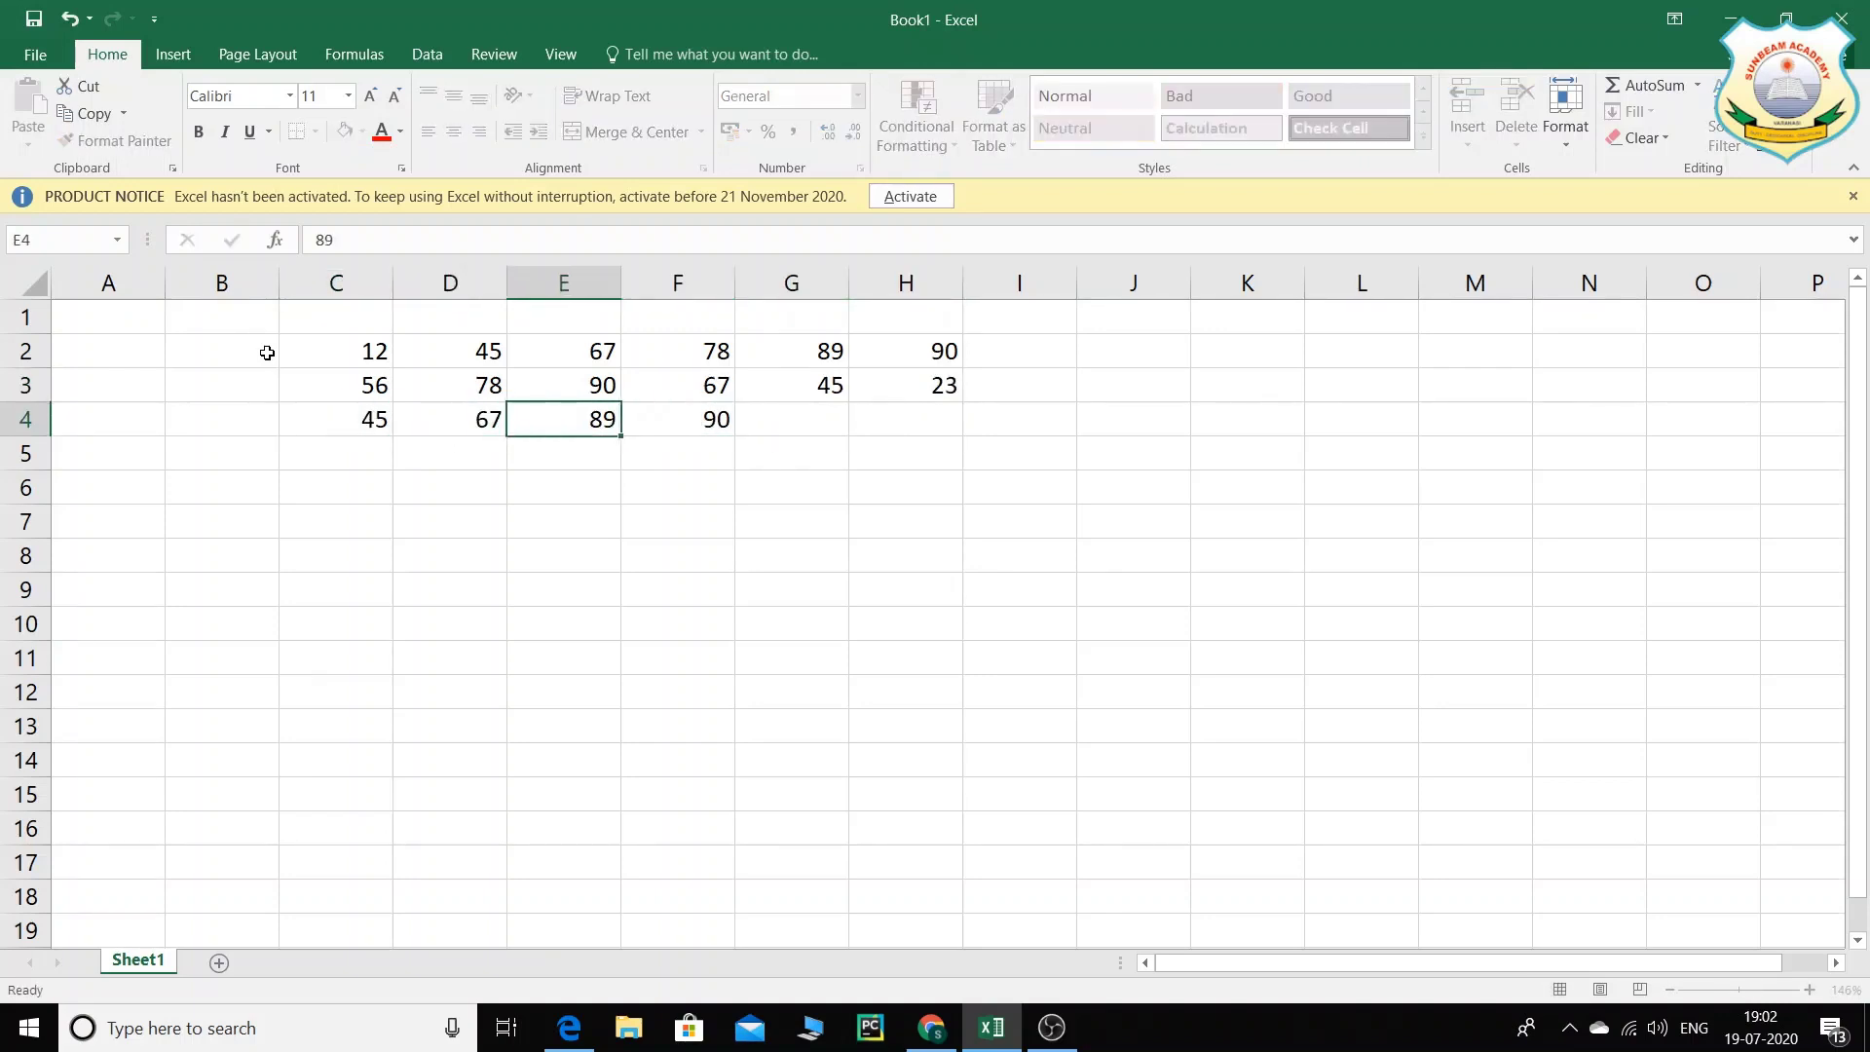
{"action": "type", "text": "23"}
{"action": "key", "text": "Right"}
{"action": "key", "text": "Right"}
{"action": "type", "text": "12"}
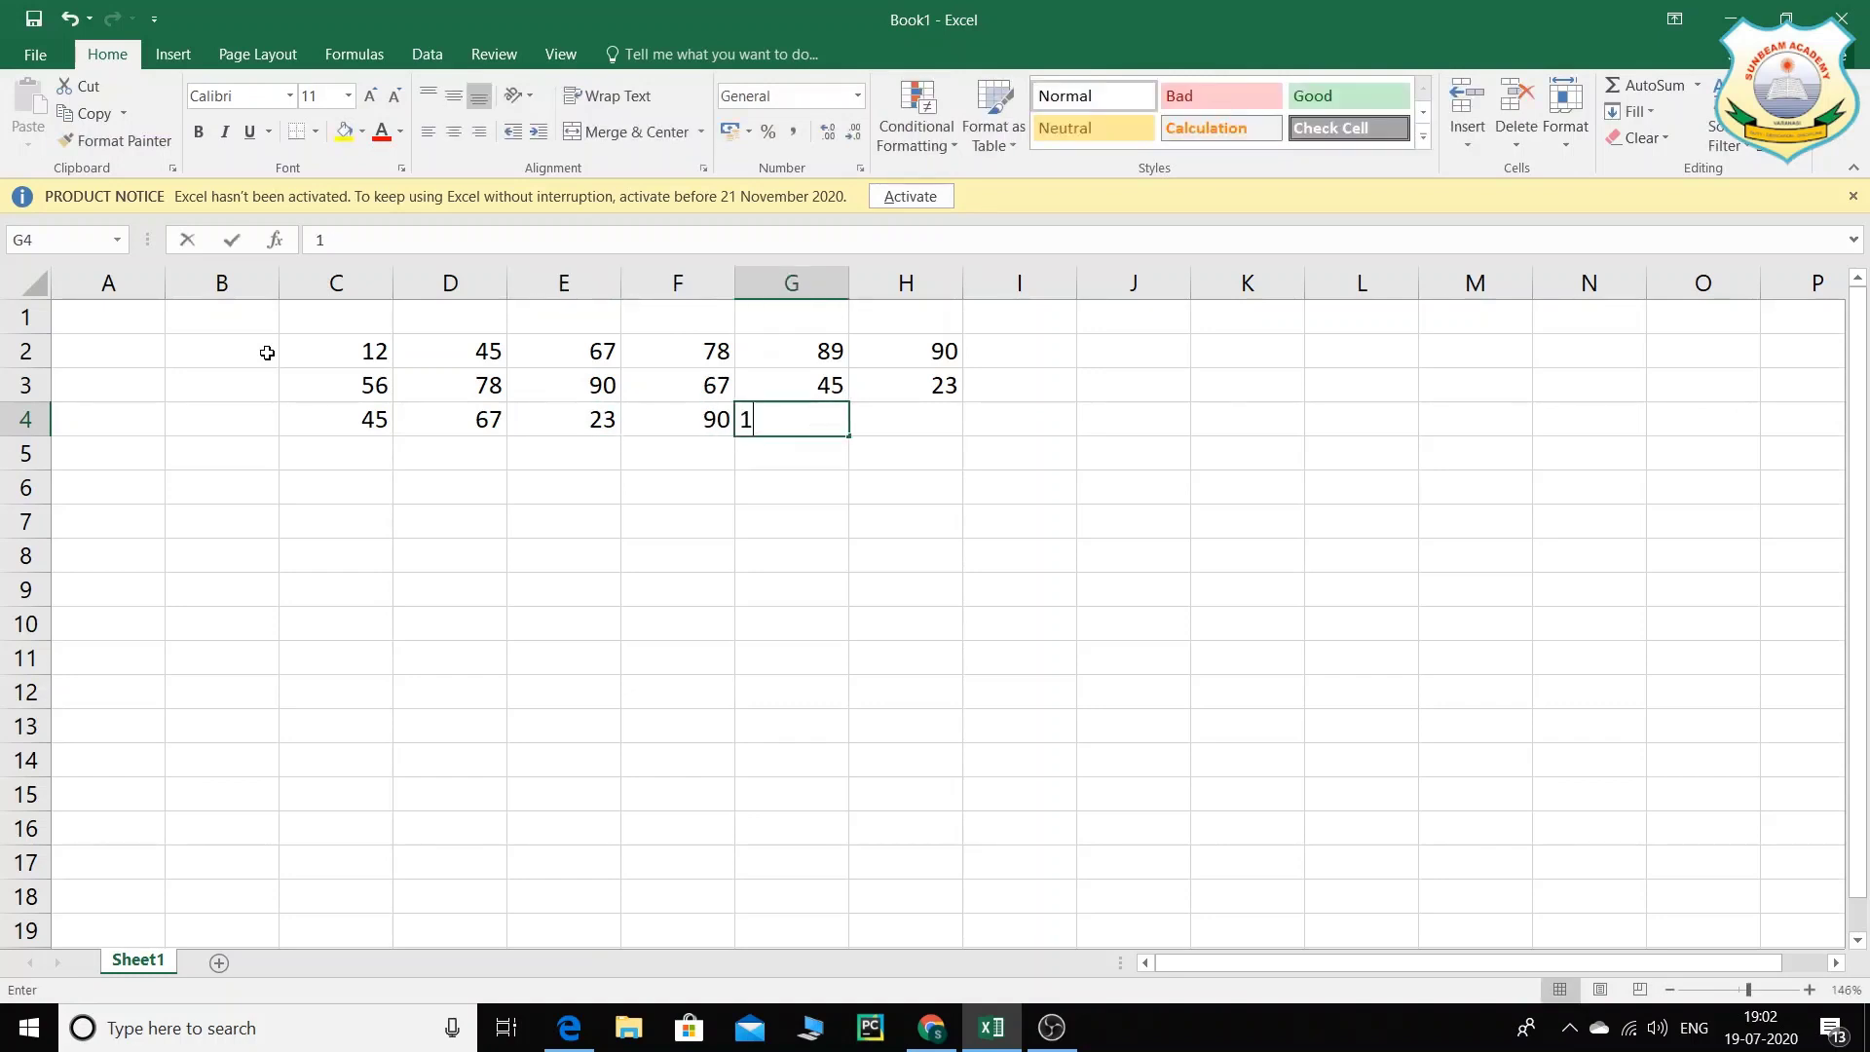
{"action": "key", "text": "Right"}
{"action": "type", "text": "34"}
{"action": "key", "text": "Return"}
Step: Fill cells C5 to H5 with 56, 78, 90, 12, 34 and 67
{"action": "key", "text": "Left"}
{"action": "key", "text": "Left"}
{"action": "key", "text": "Left"}
{"action": "key", "text": "Left"}
{"action": "key", "text": "Left"}
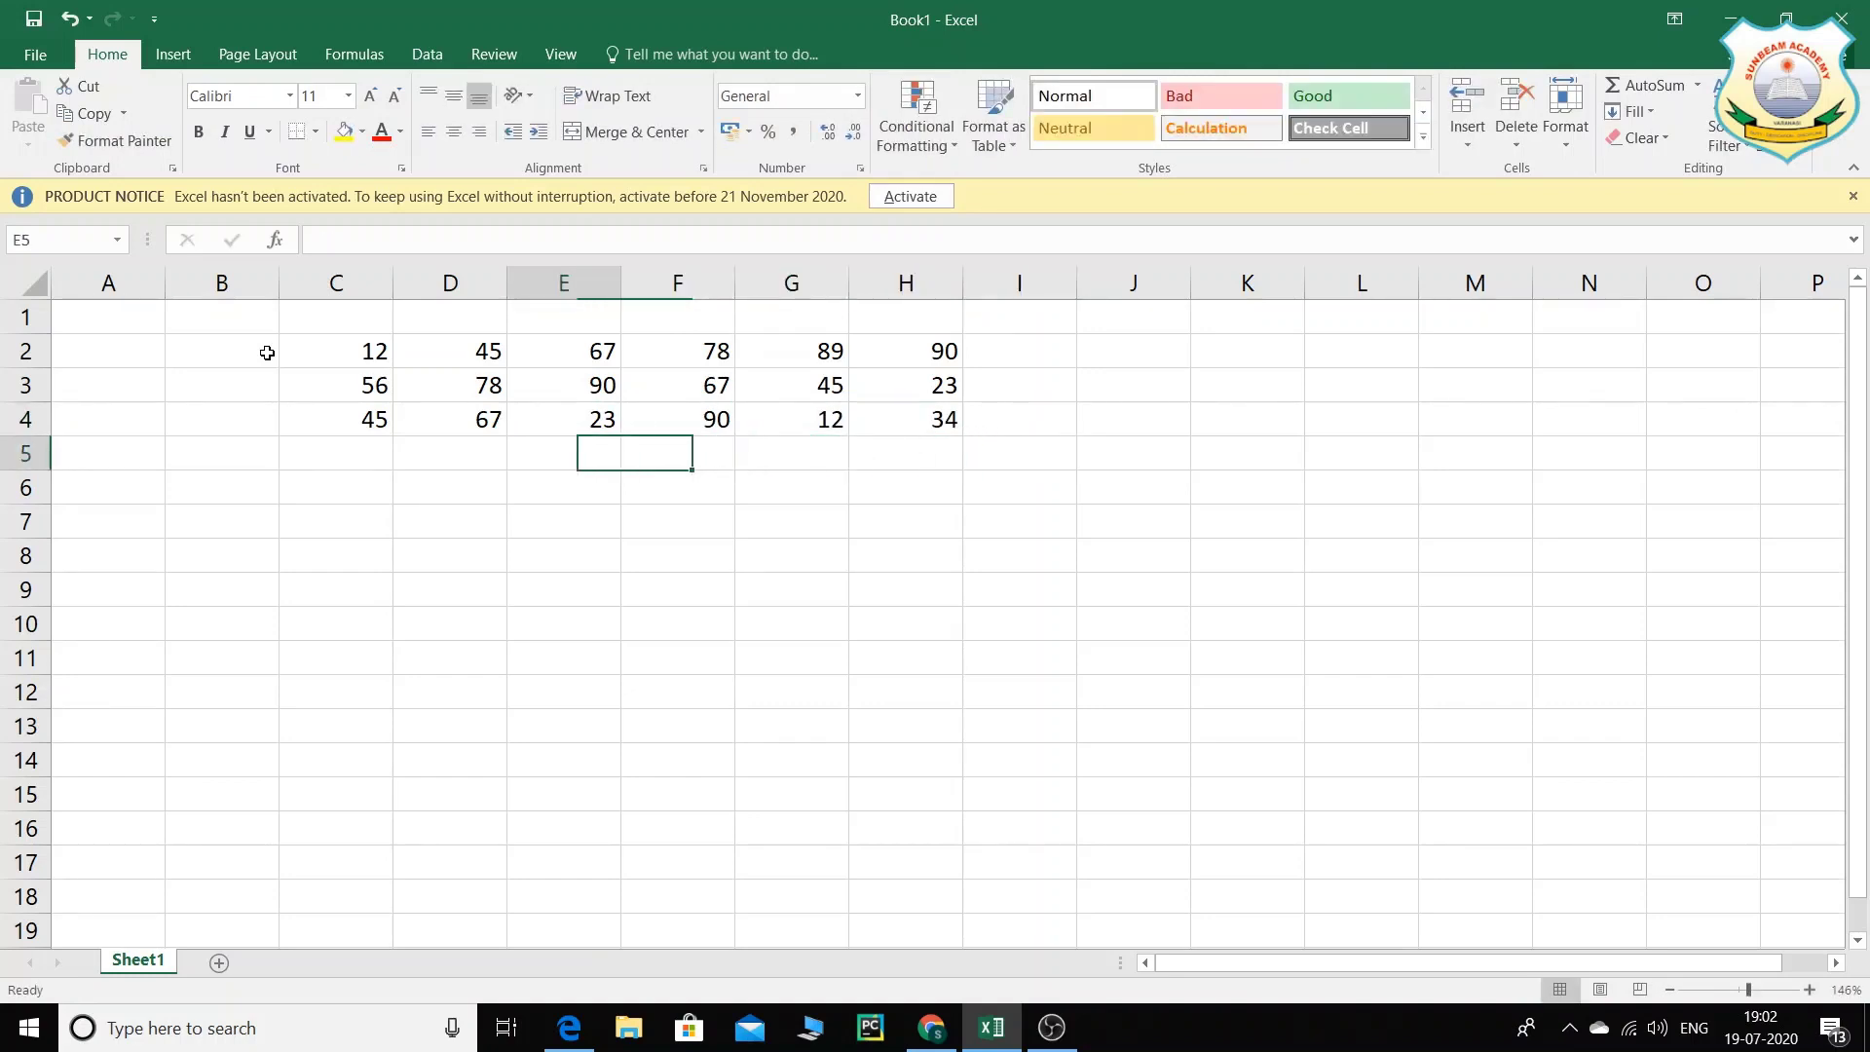
{"action": "type", "text": "56"}
{"action": "key", "text": "Right"}
{"action": "type", "text": "78"}
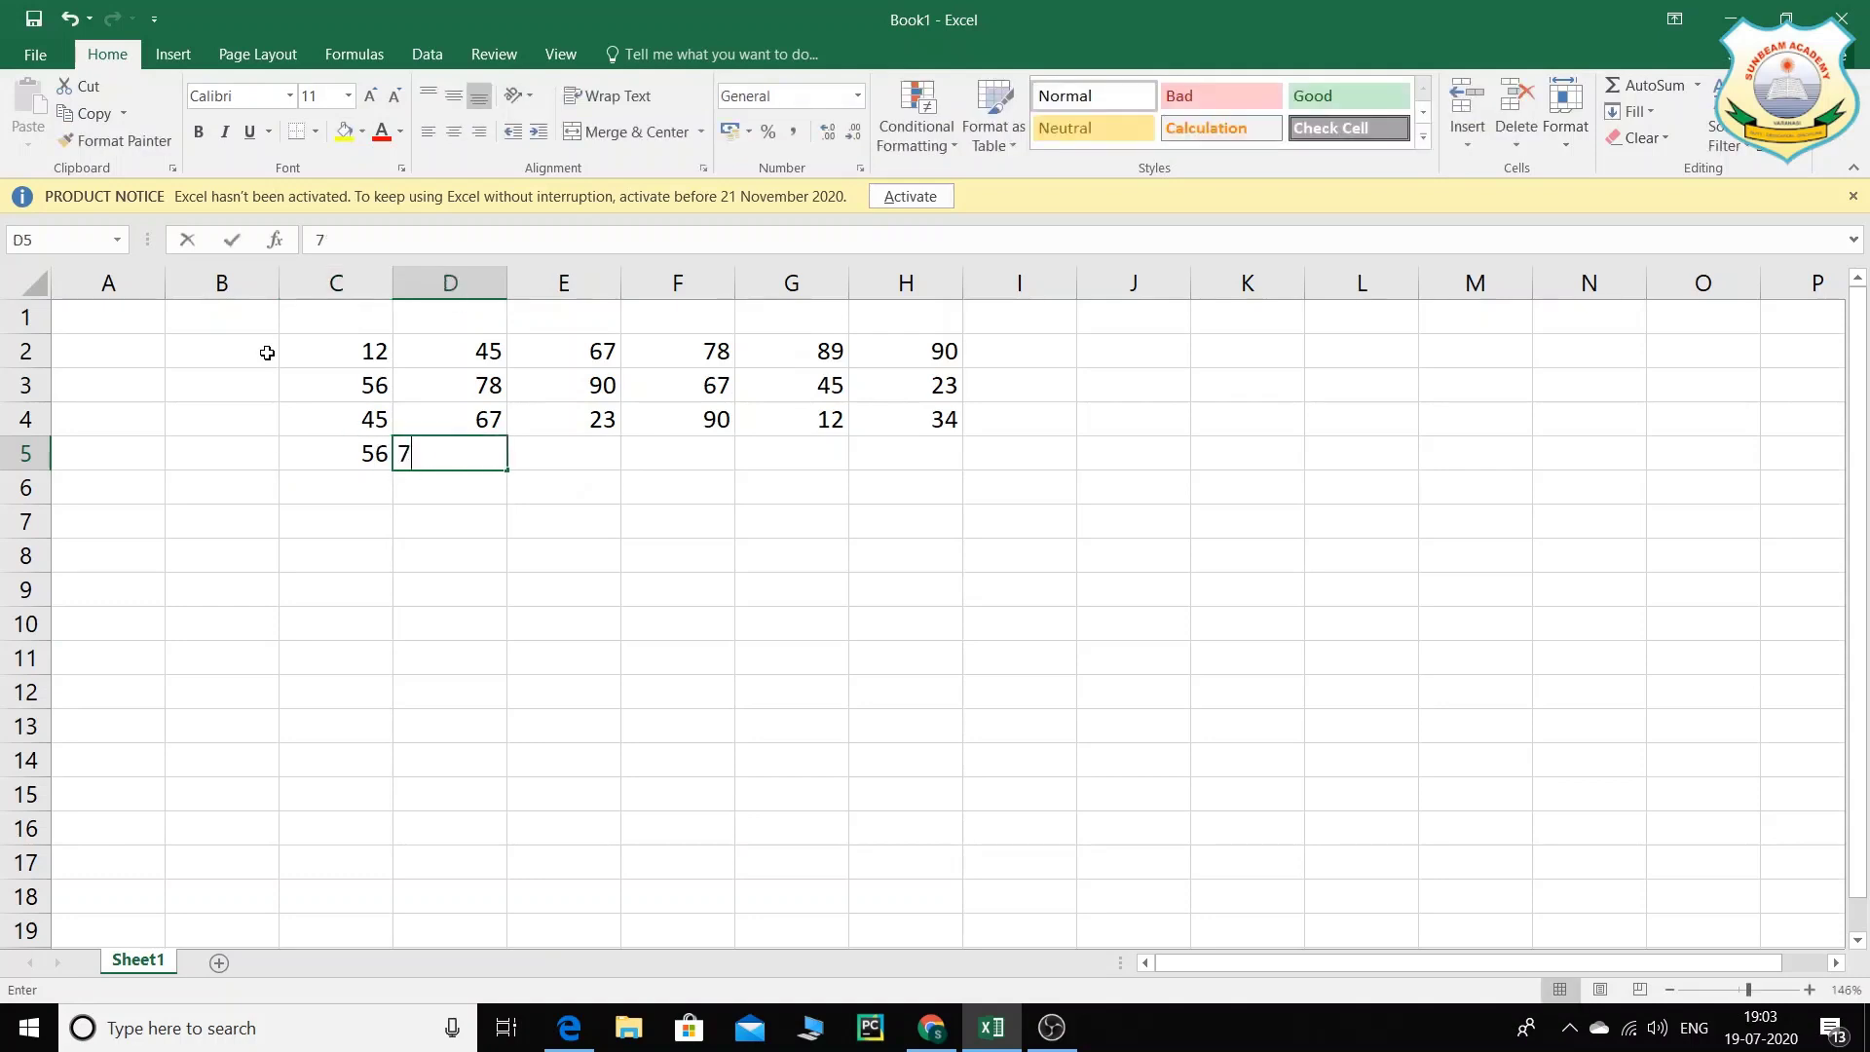
{"action": "key", "text": "Right"}
{"action": "type", "text": "90"}
{"action": "key", "text": "Right"}
{"action": "type", "text": "12"}
{"action": "key", "text": "Right"}
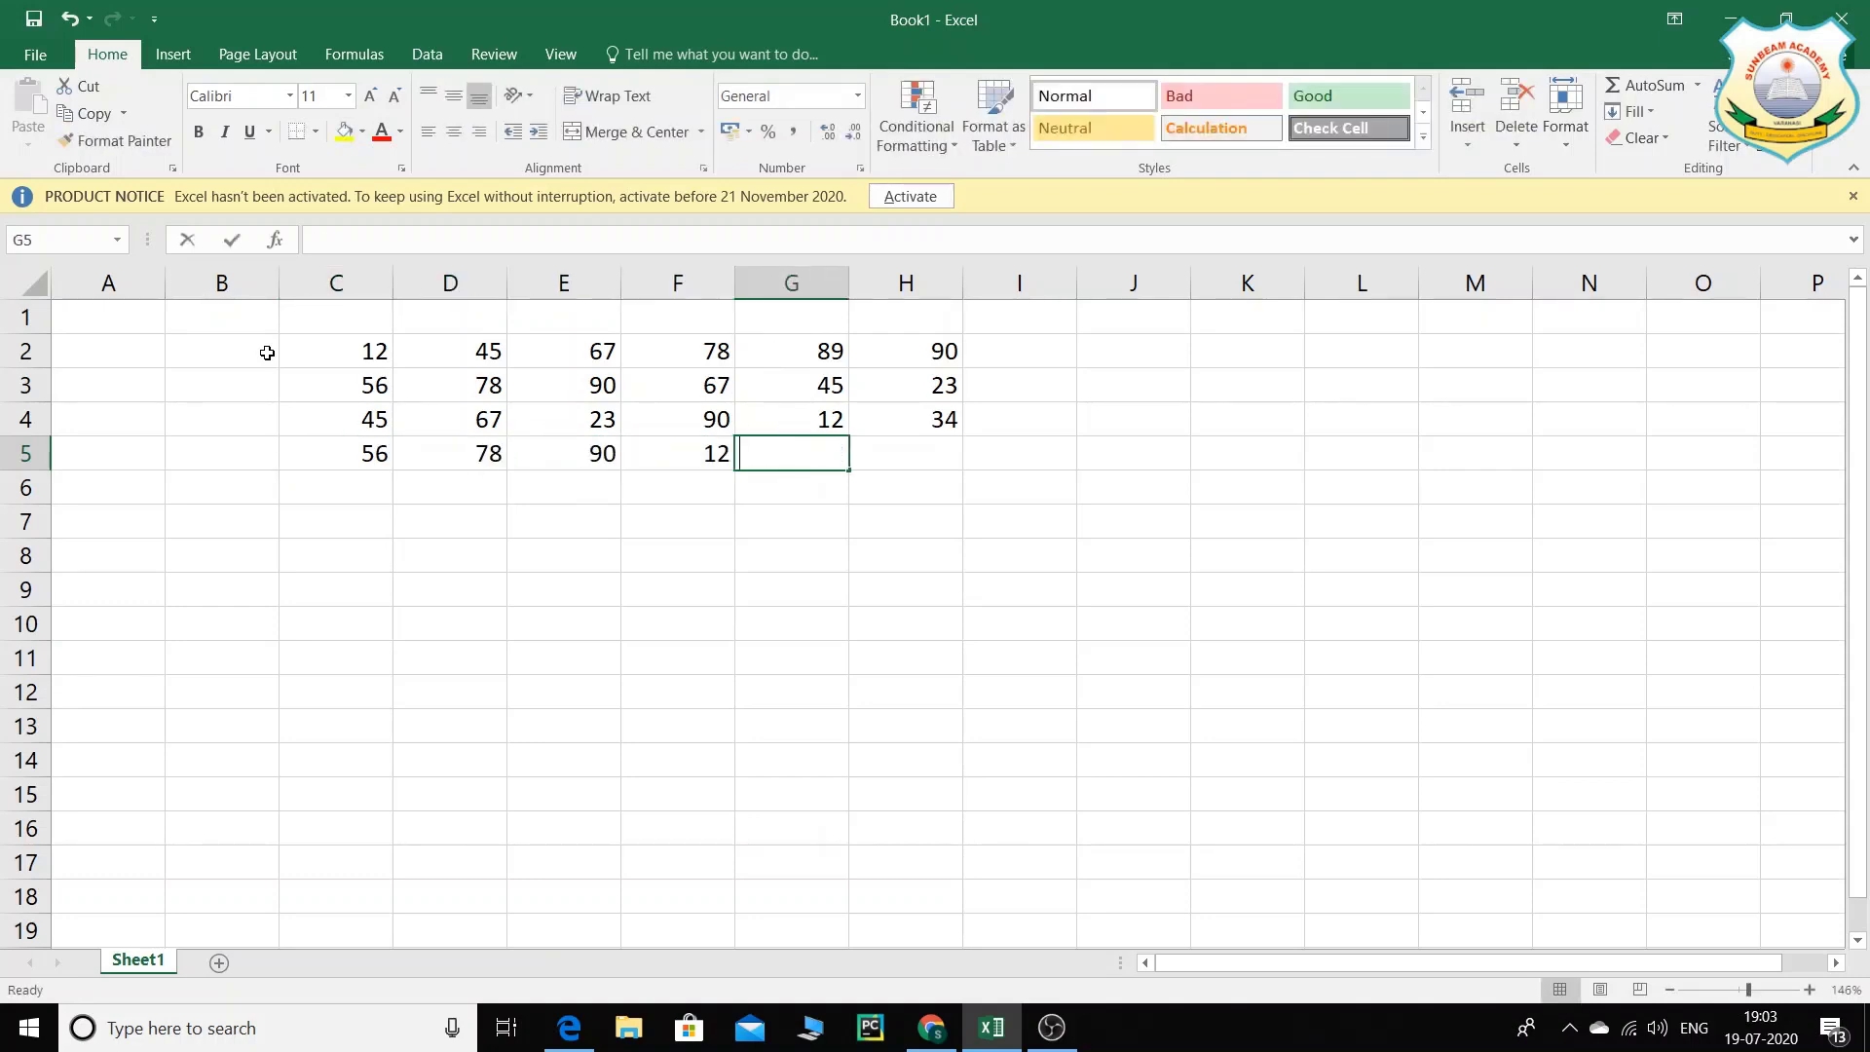
{"action": "type", "text": "34"}
{"action": "key", "text": "Right"}
{"action": "type", "text": "67"}
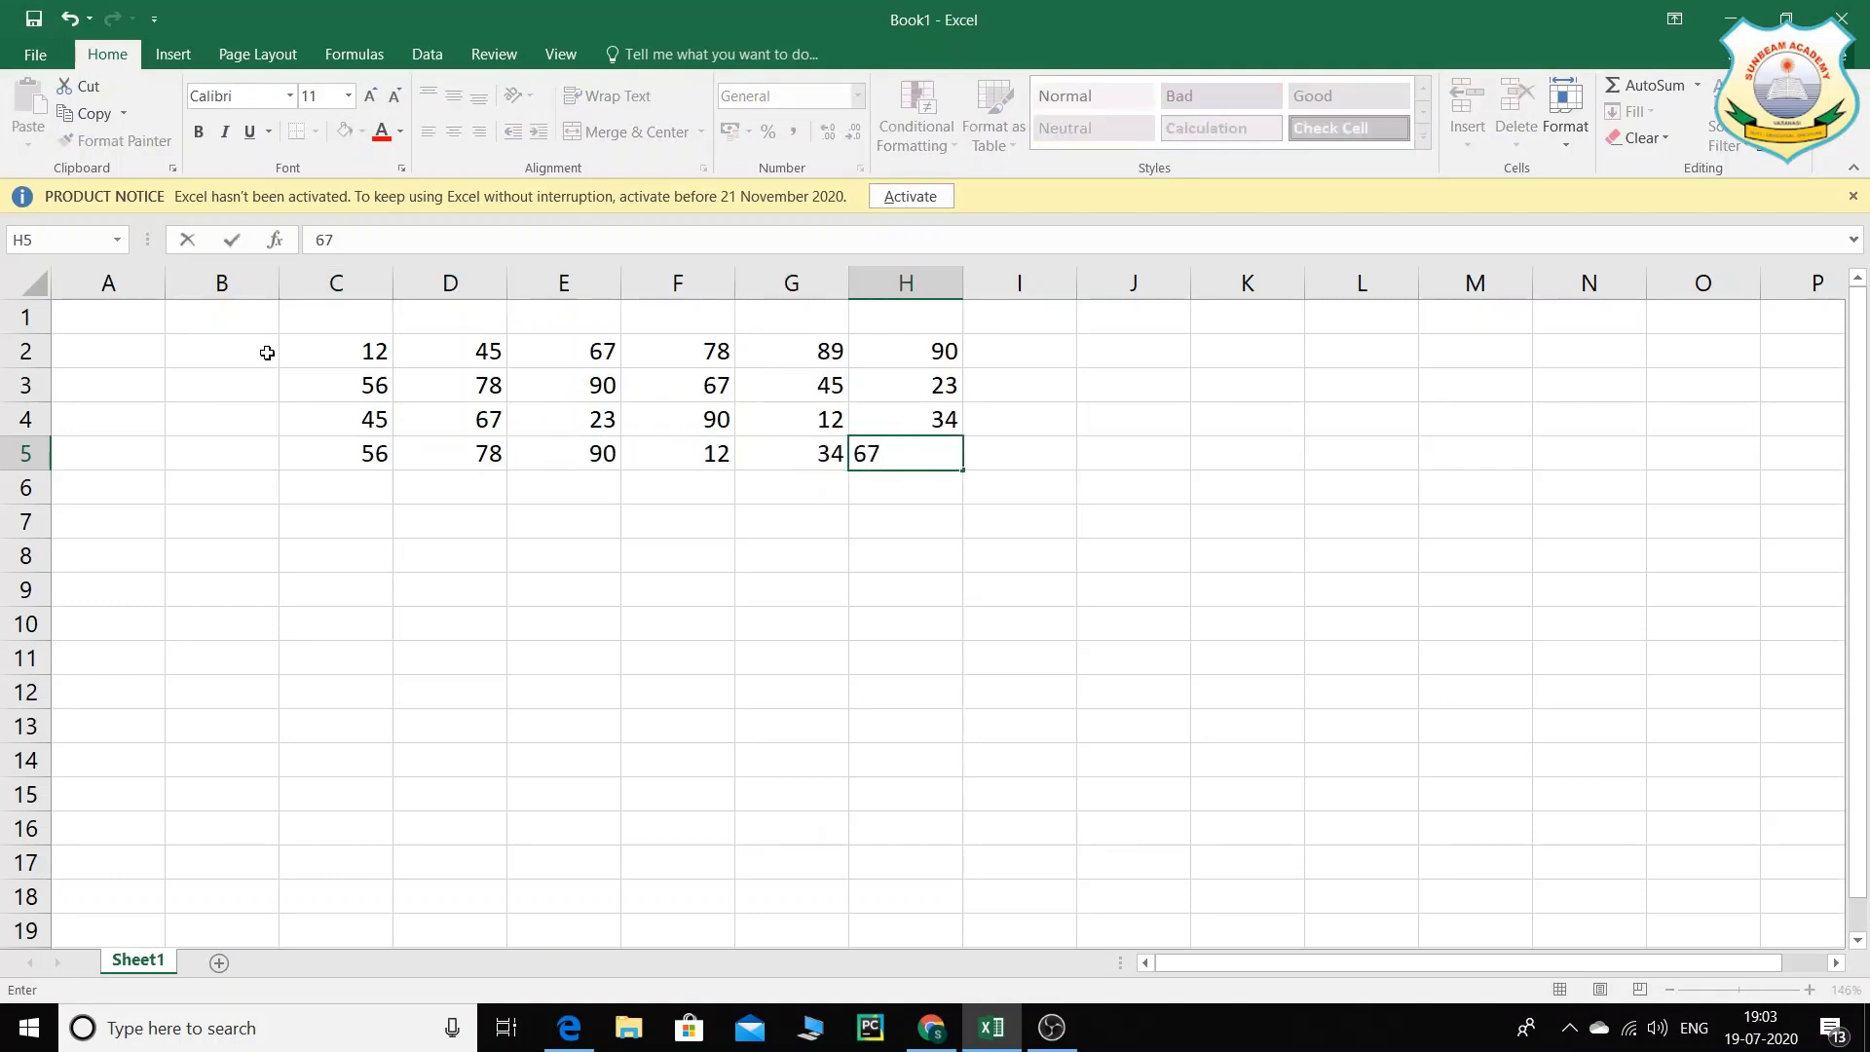
{"action": "left_click", "coordinate": [605, 484]}
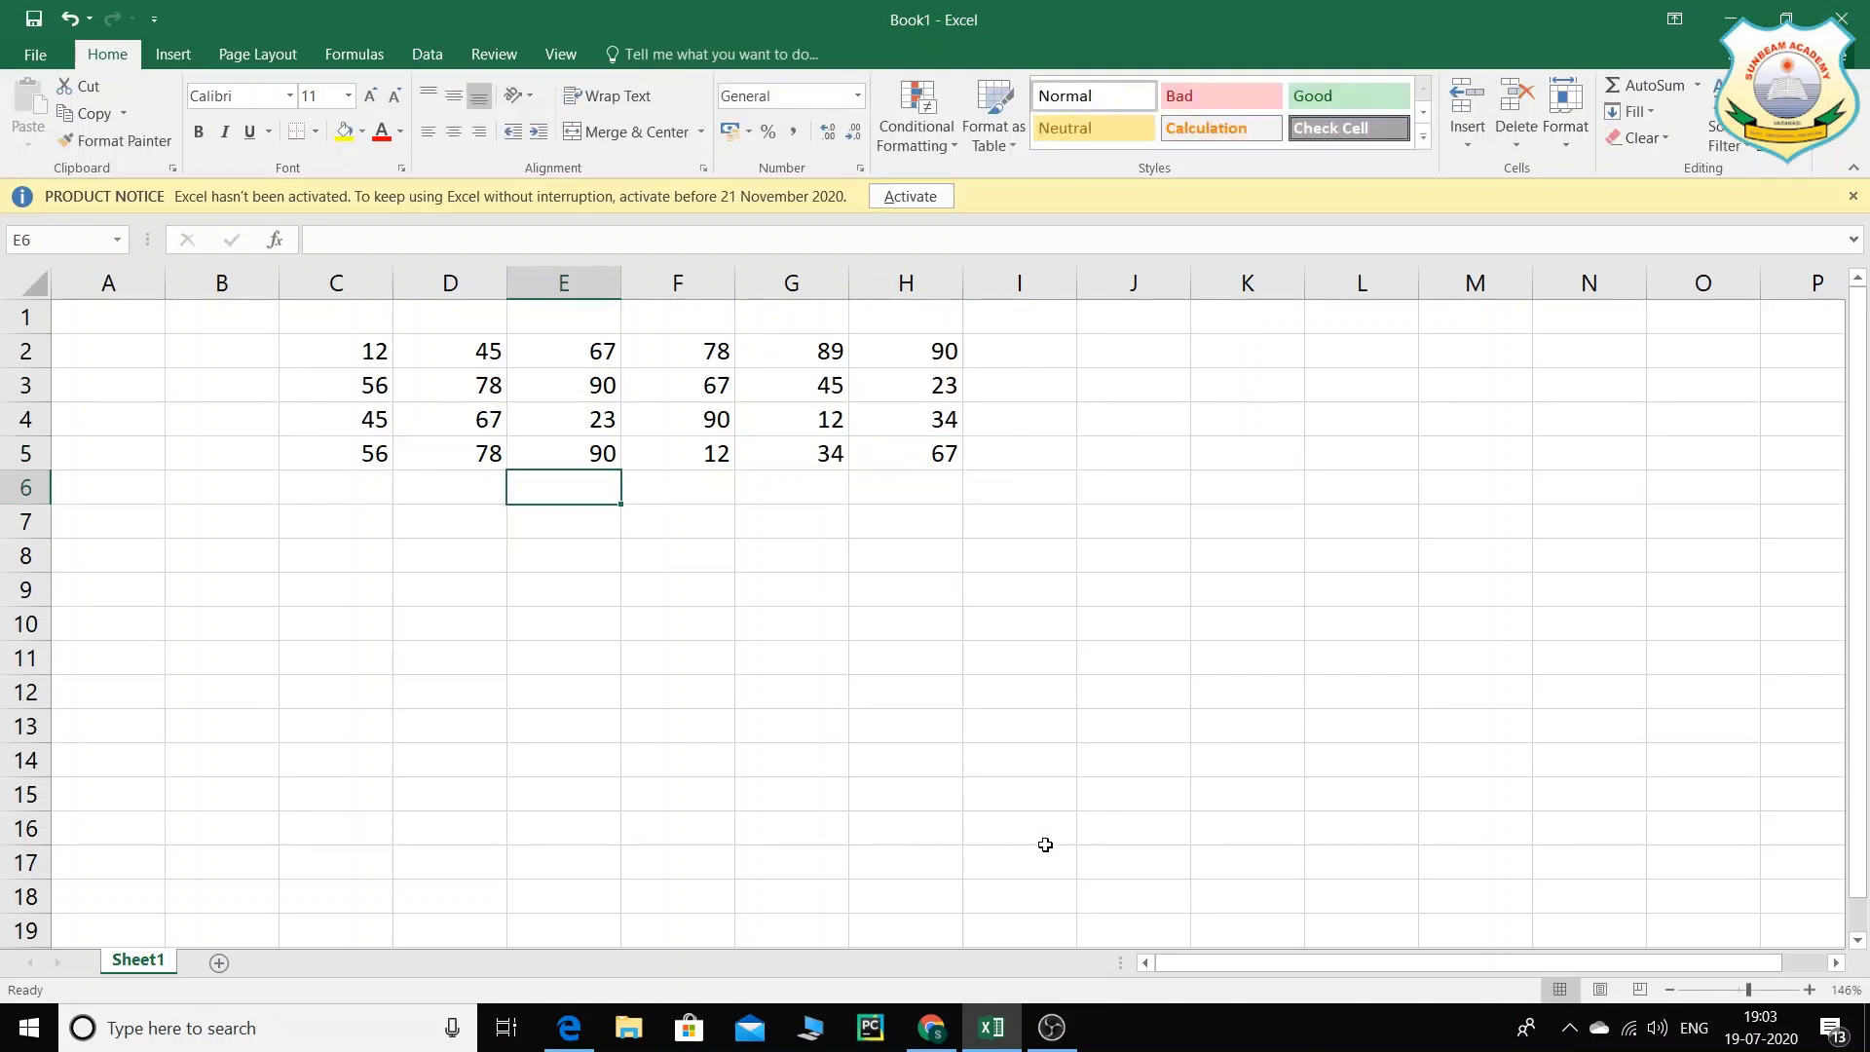
Step: Return to the textbook PDF in Edge and highlight from "Now to total the marks" through "click on the AutoSum", then refer back to Figure 1
{"action": "left_click", "coordinate": [571, 1024]}
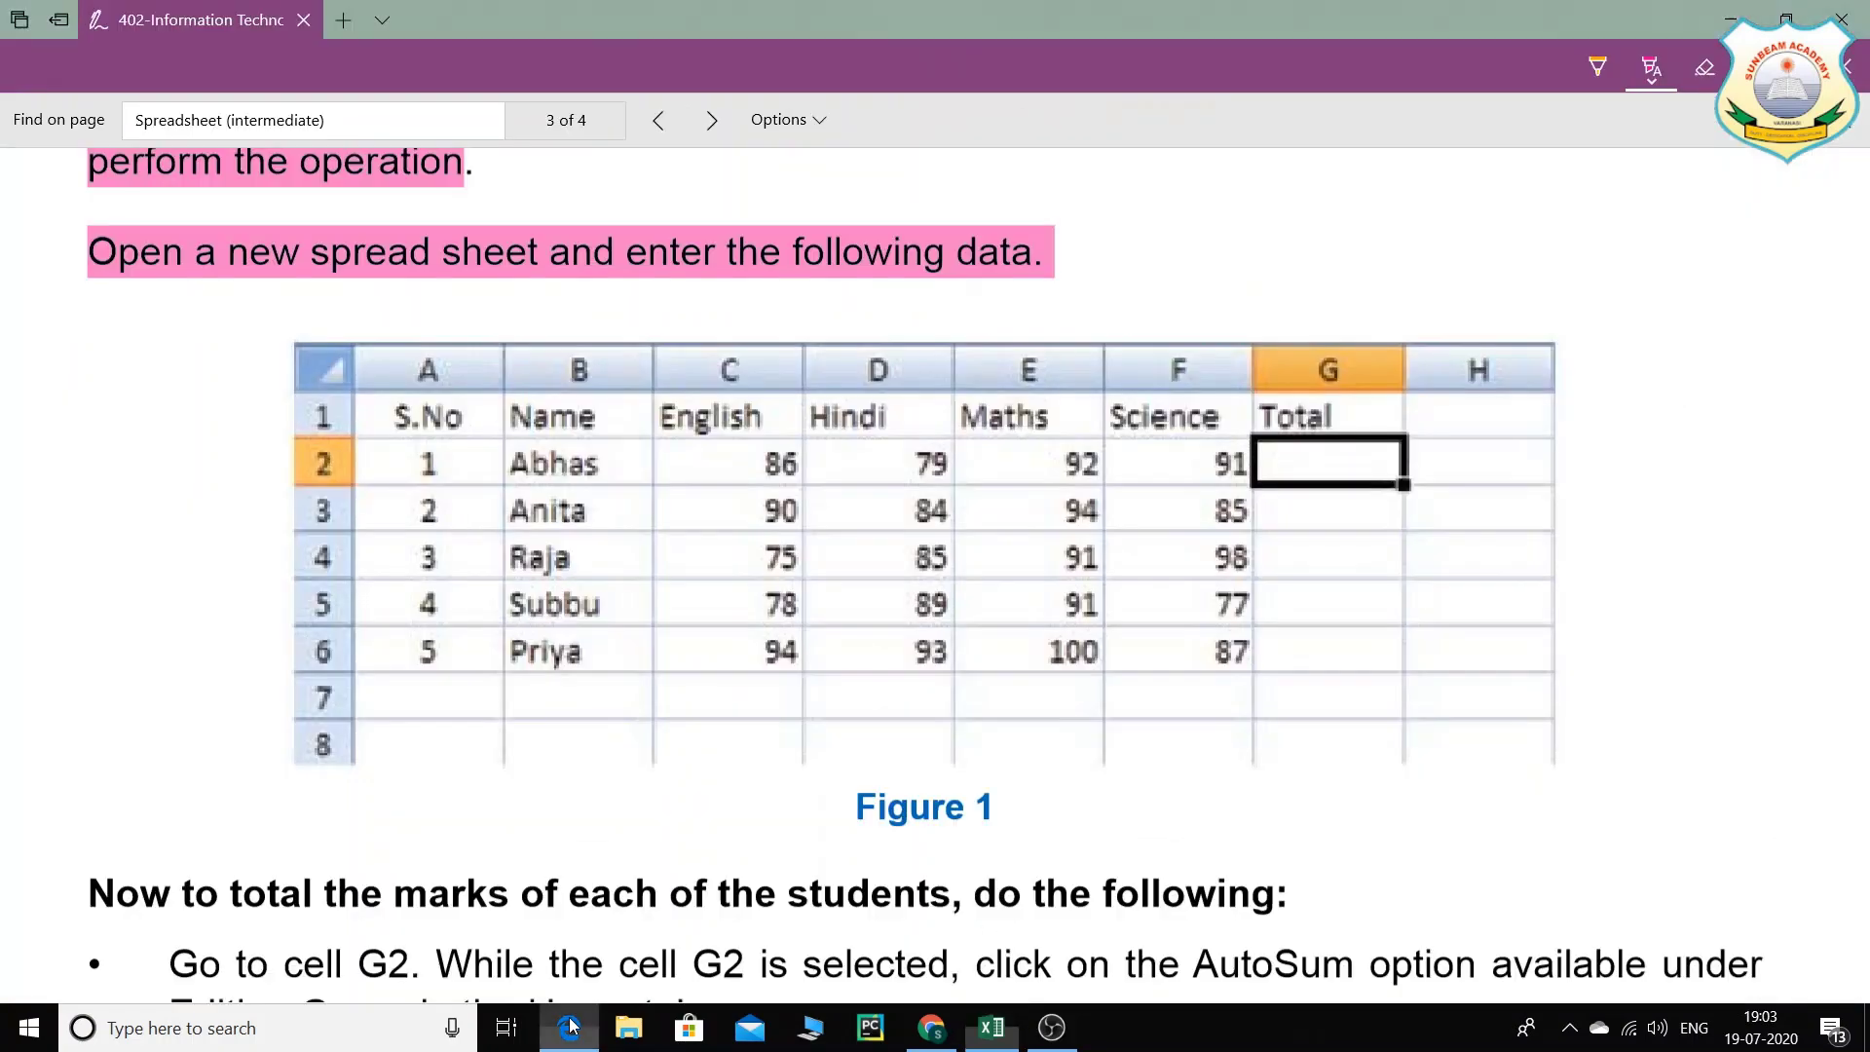
{"action": "scroll", "coordinate": [499, 348], "scroll_direction": "up", "scroll_amount": 3}
{"action": "scroll", "coordinate": [499, 349], "scroll_direction": "down", "scroll_amount": 1}
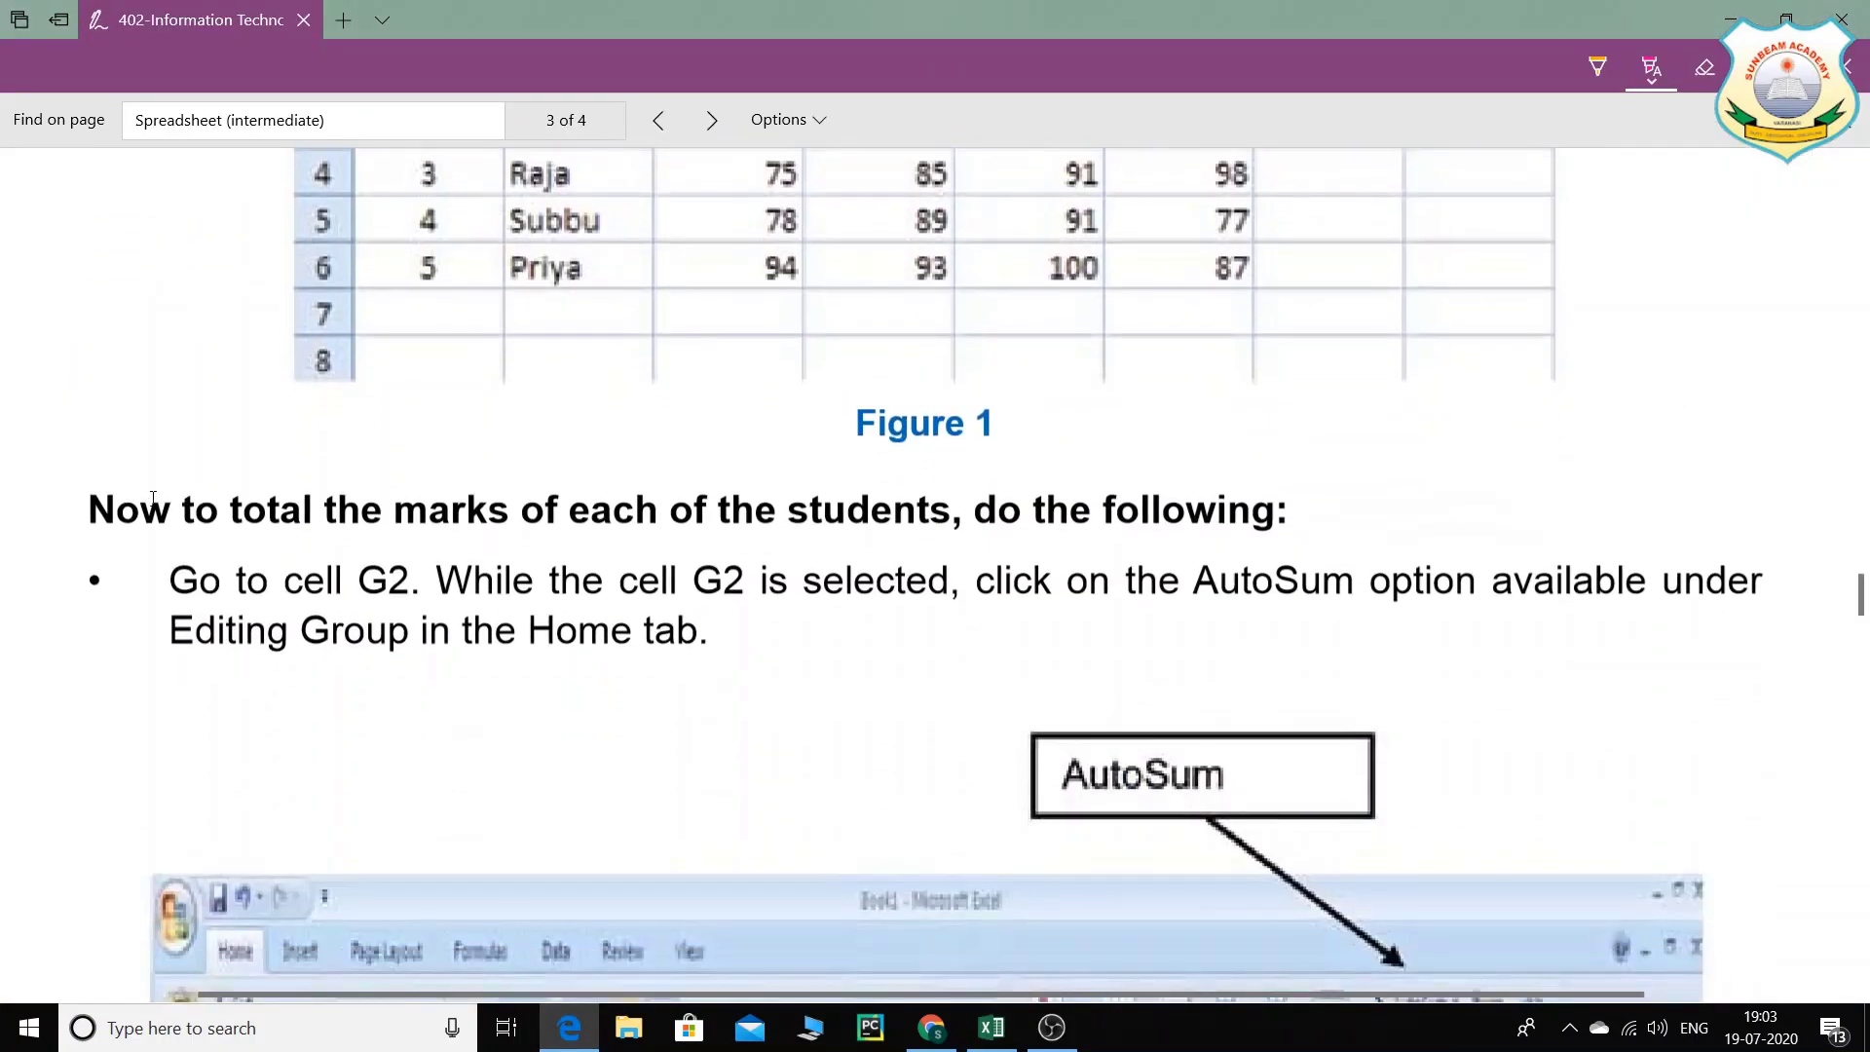
{"action": "left_click_drag", "start_coordinate": [88, 510], "coordinate": [1359, 524]}
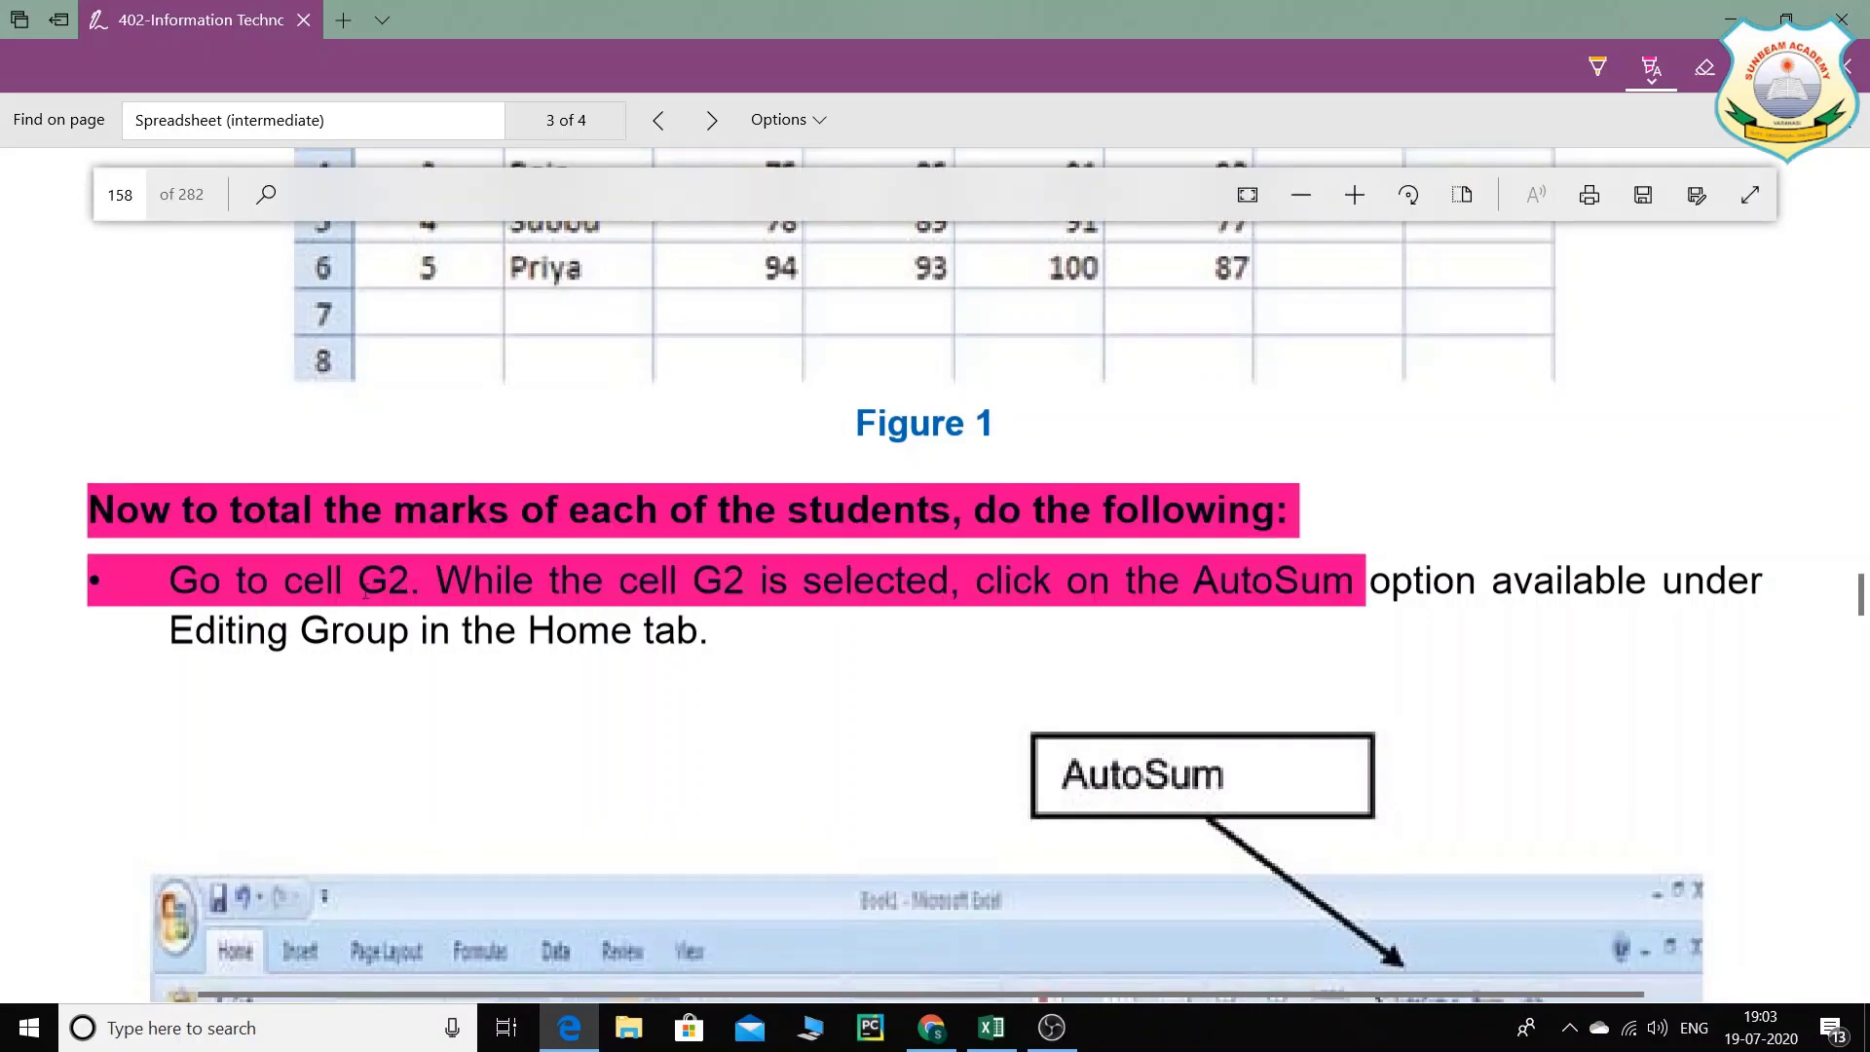
{"action": "scroll", "coordinate": [399, 584], "scroll_direction": "up", "scroll_amount": 4}
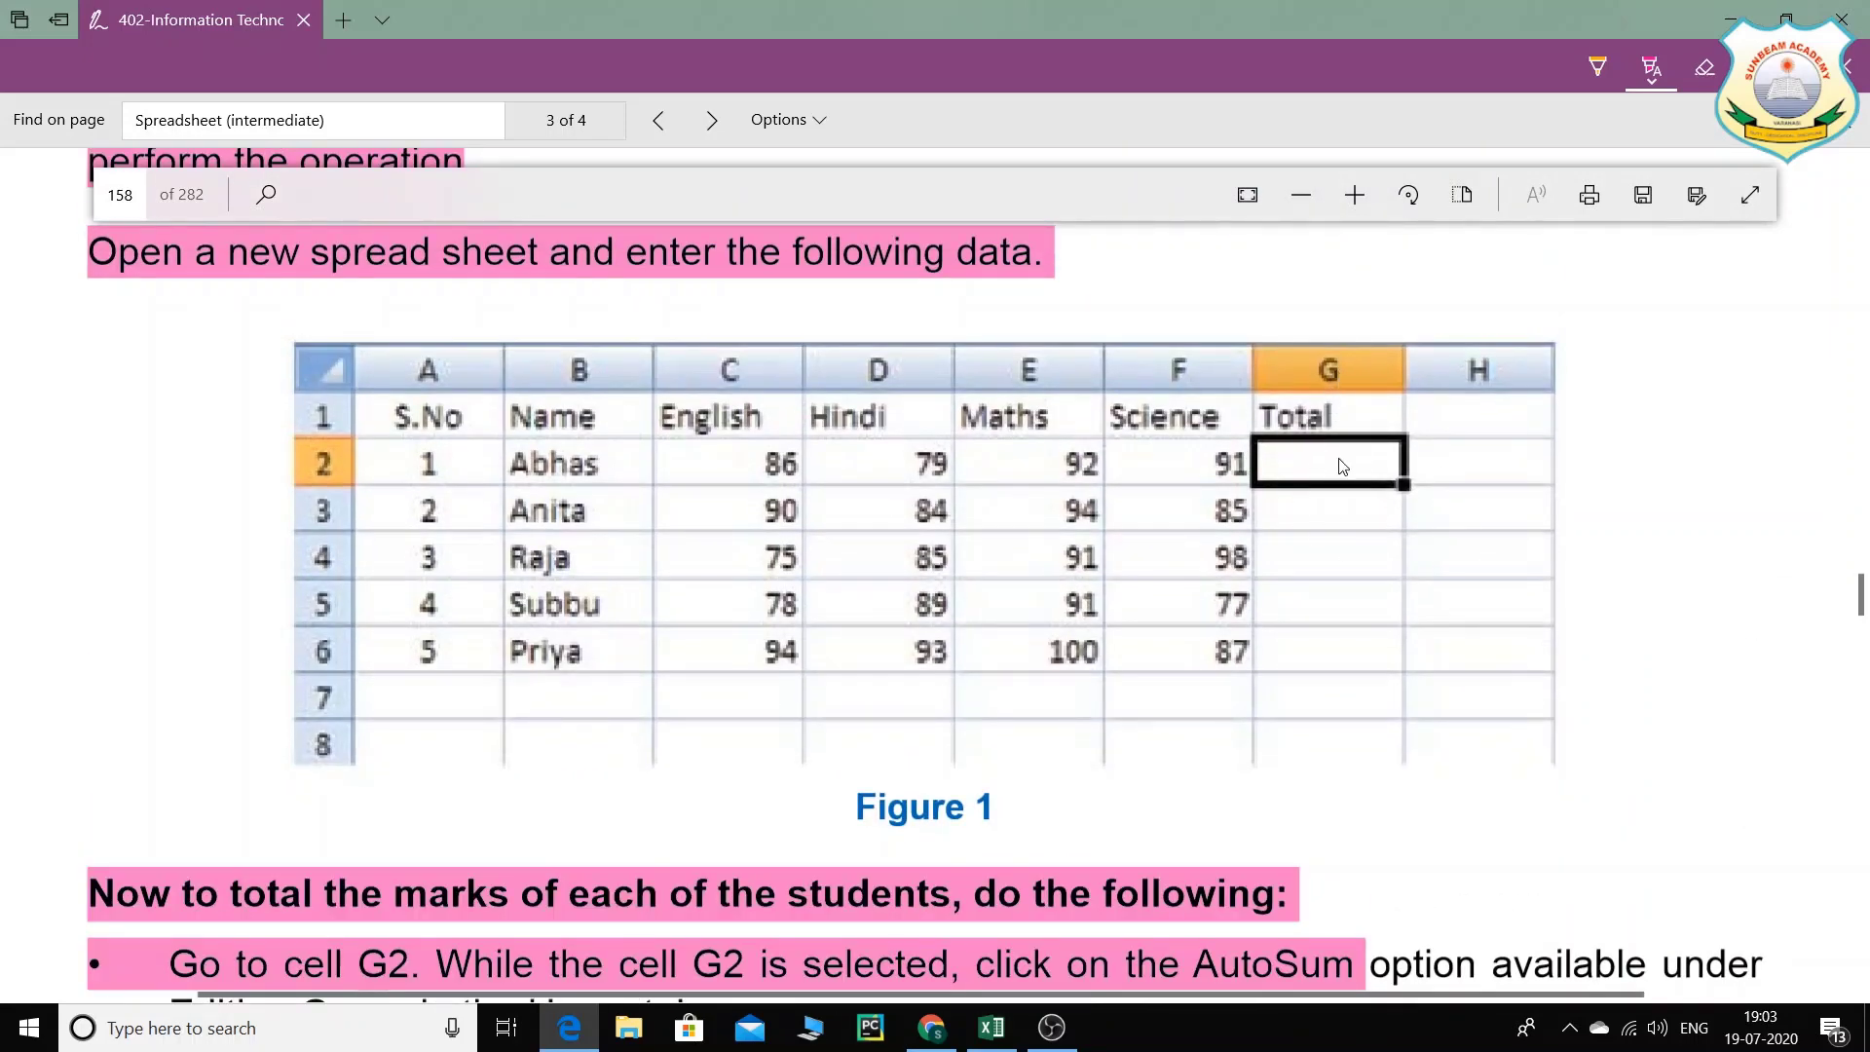
Step: Switch from the textbook PDF to the Excel sheet and select cell I2, beside the first row of numbers
{"action": "scroll", "coordinate": [375, 482], "scroll_direction": "down", "scroll_amount": 4}
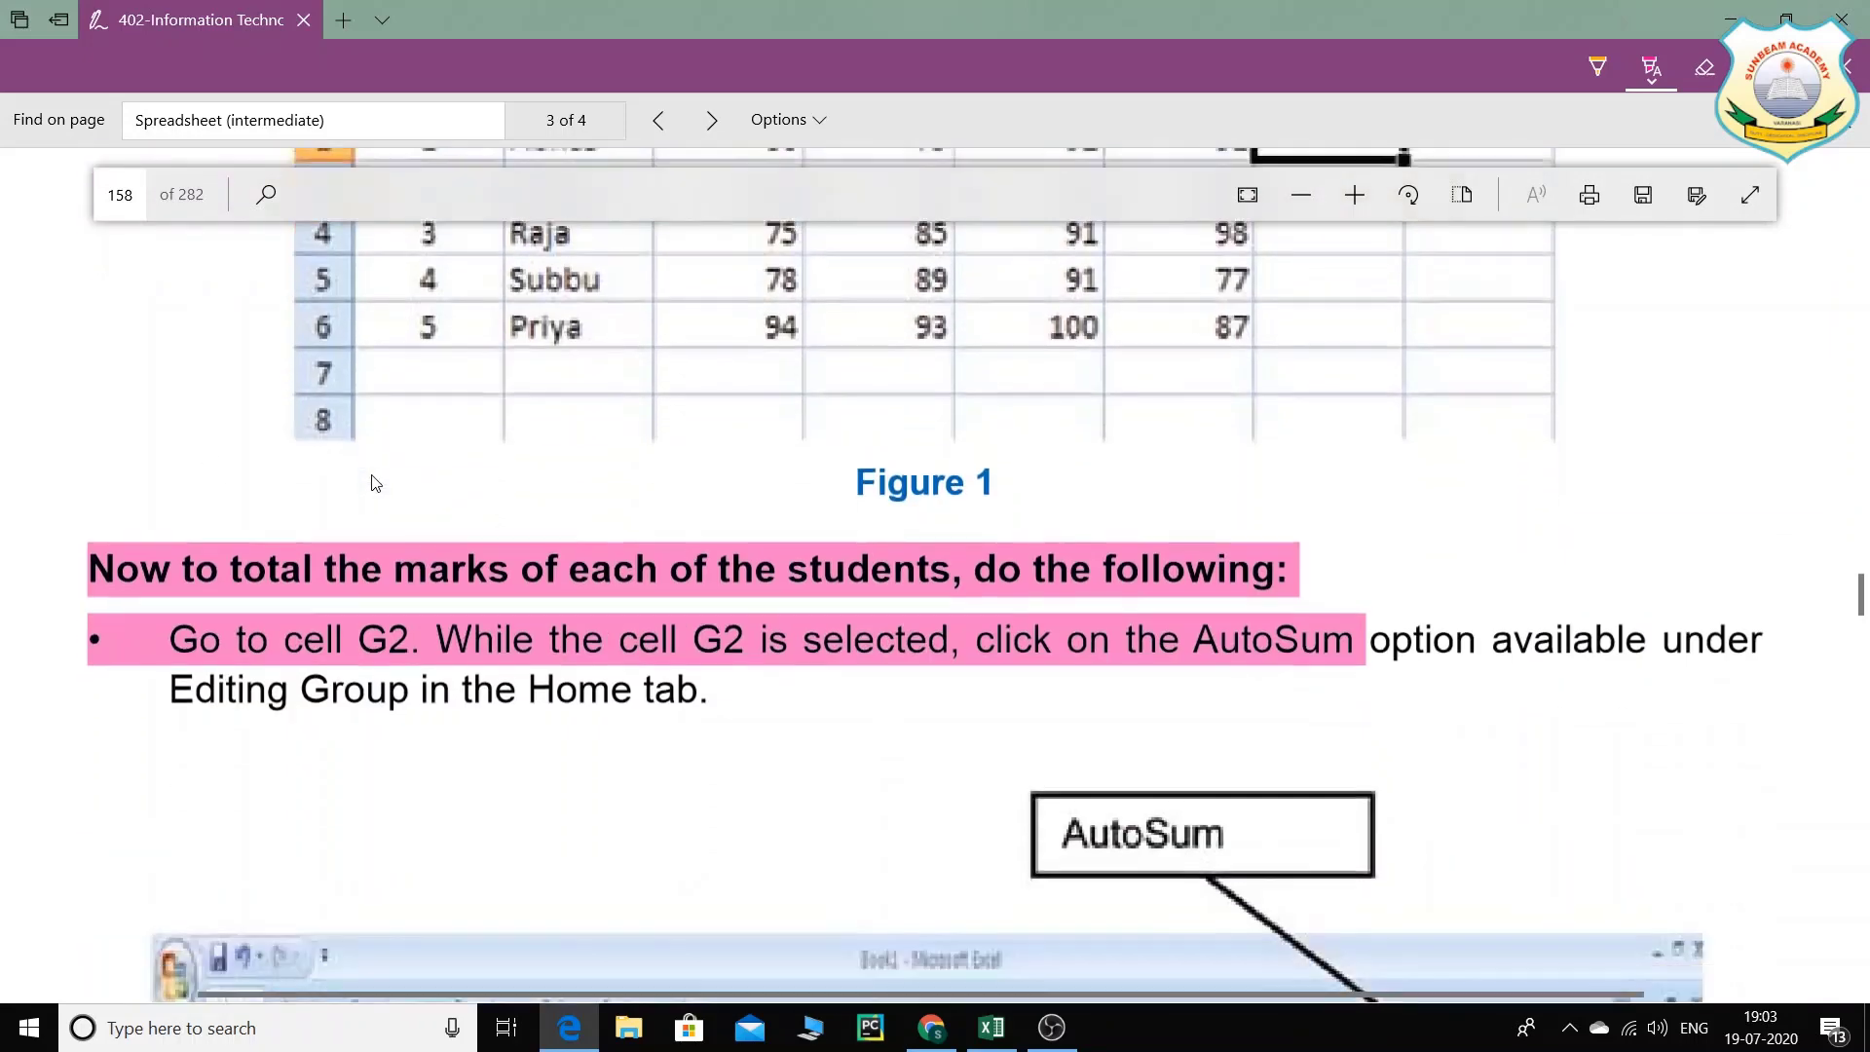
{"action": "left_click", "coordinate": [991, 1027]}
{"action": "left_click", "coordinate": [1001, 353]}
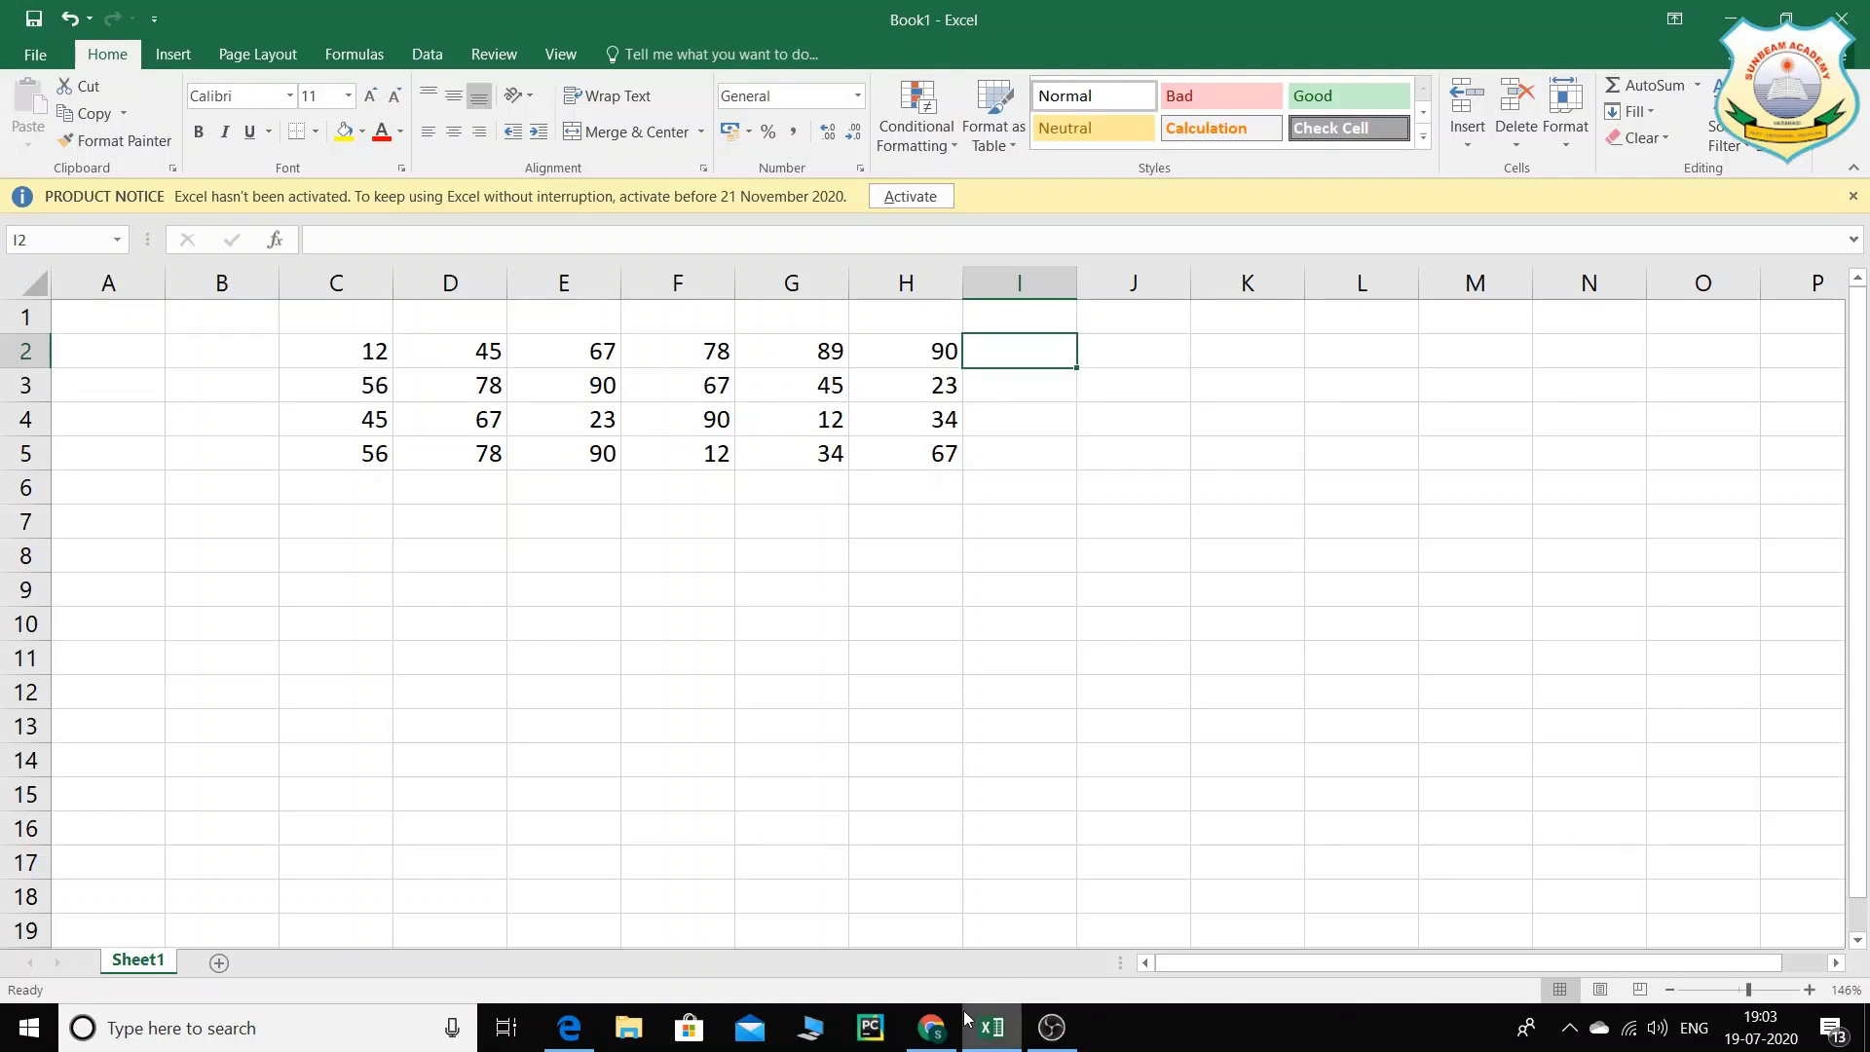
Step: Return to the textbook PDF in Edge, highlight "Editing Group in the Home tab." and bring Figure 2 into view
{"action": "left_click", "coordinate": [569, 1027]}
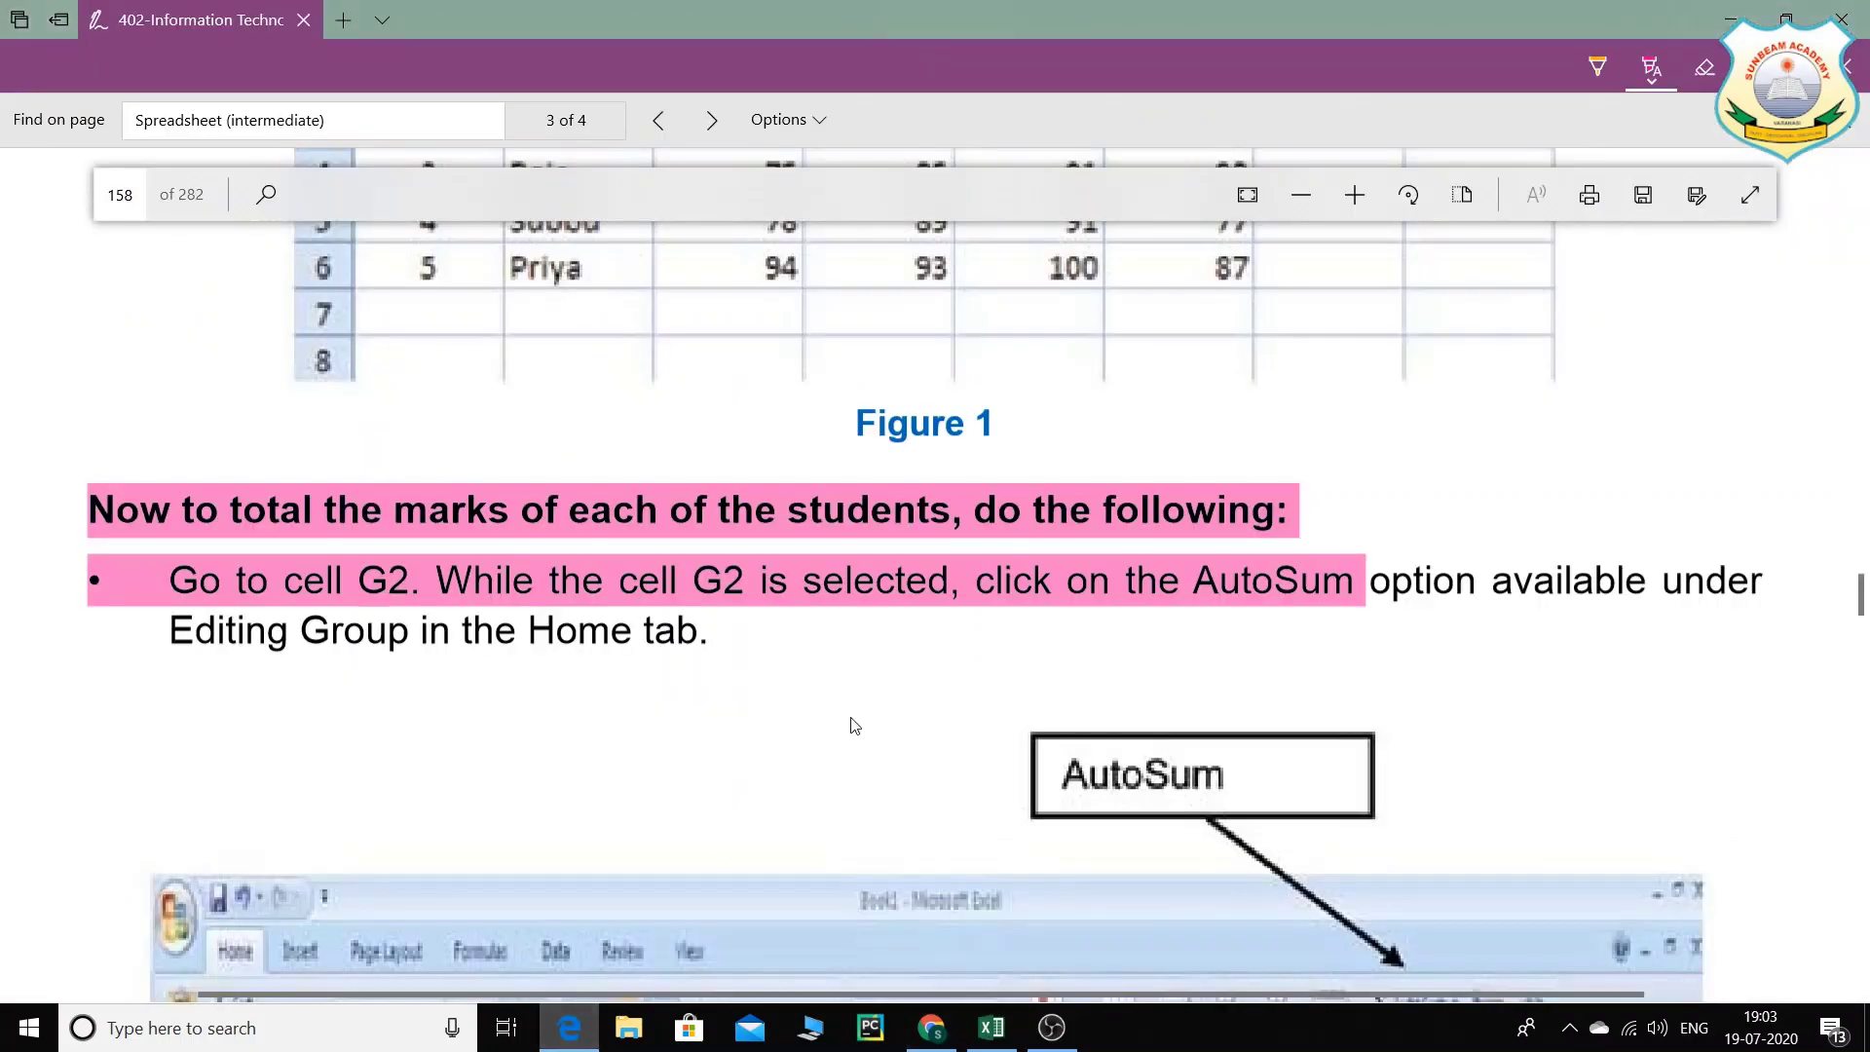
{"action": "scroll", "coordinate": [1077, 507], "scroll_direction": "up", "scroll_amount": 4}
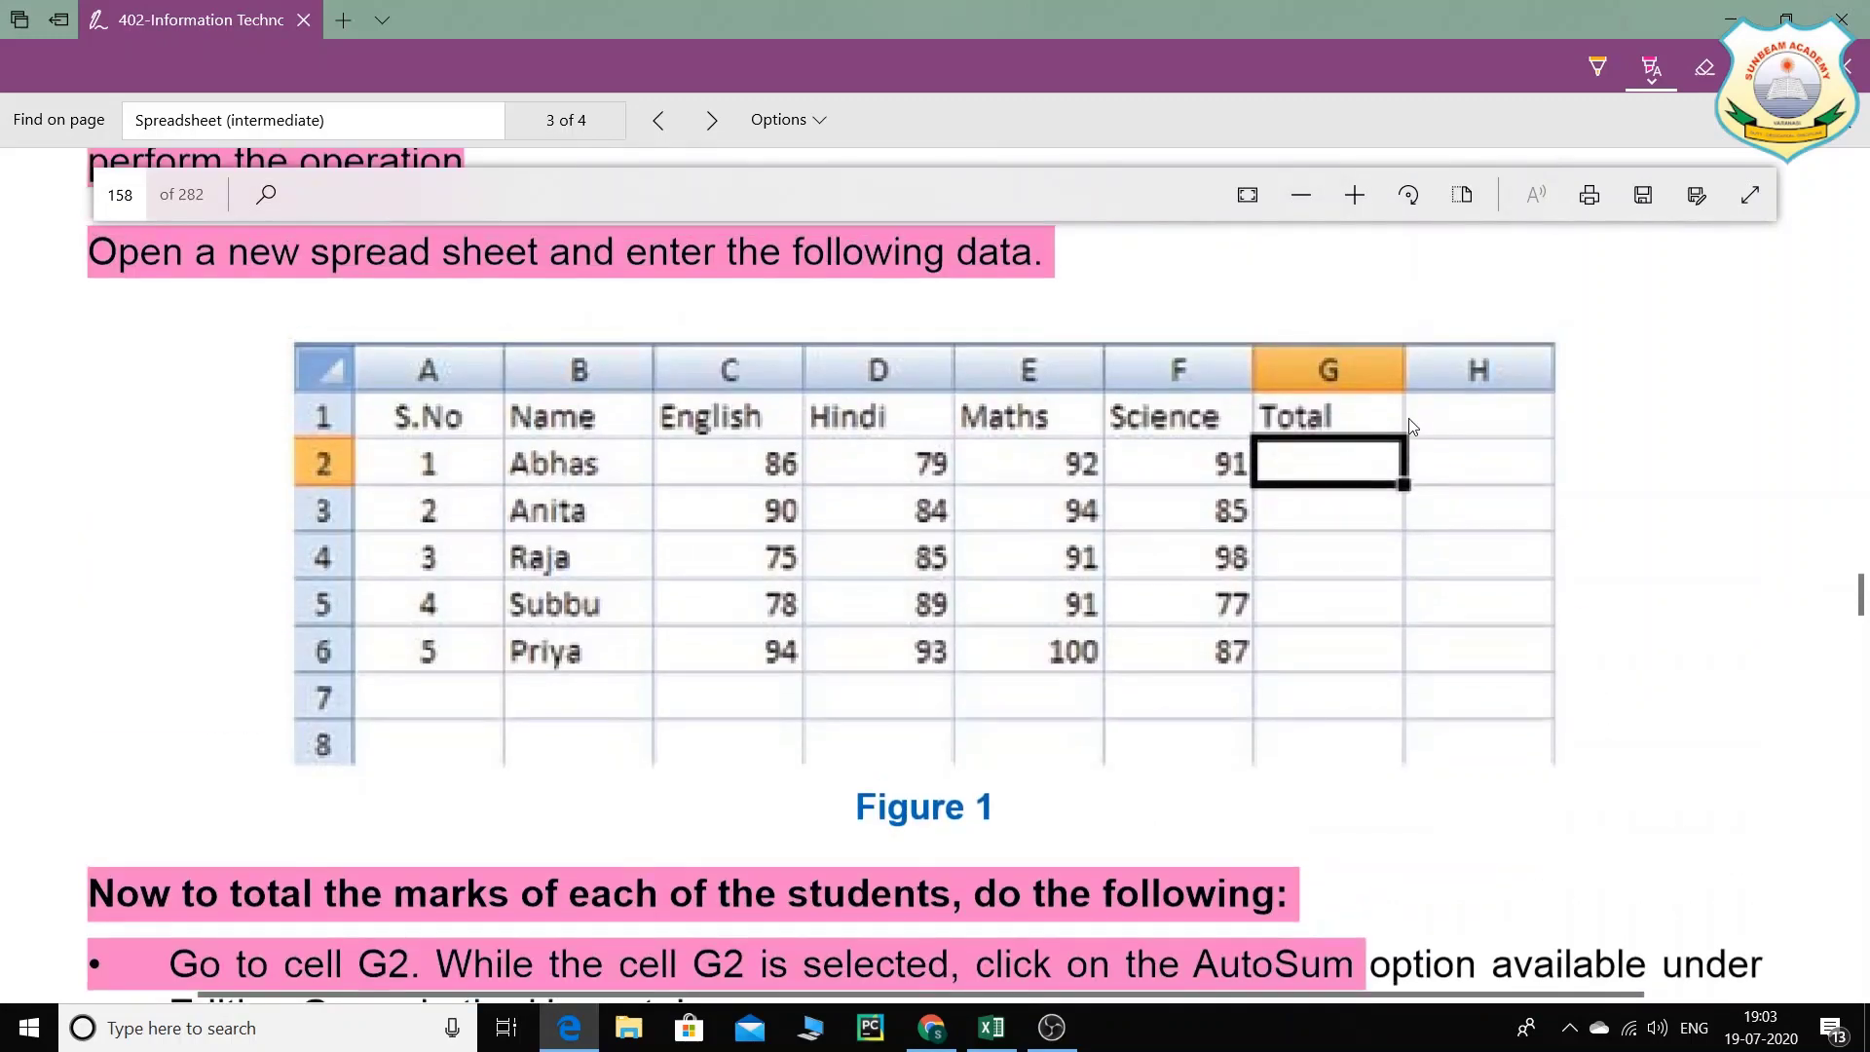
{"action": "scroll", "coordinate": [1327, 409], "scroll_direction": "down", "scroll_amount": 4}
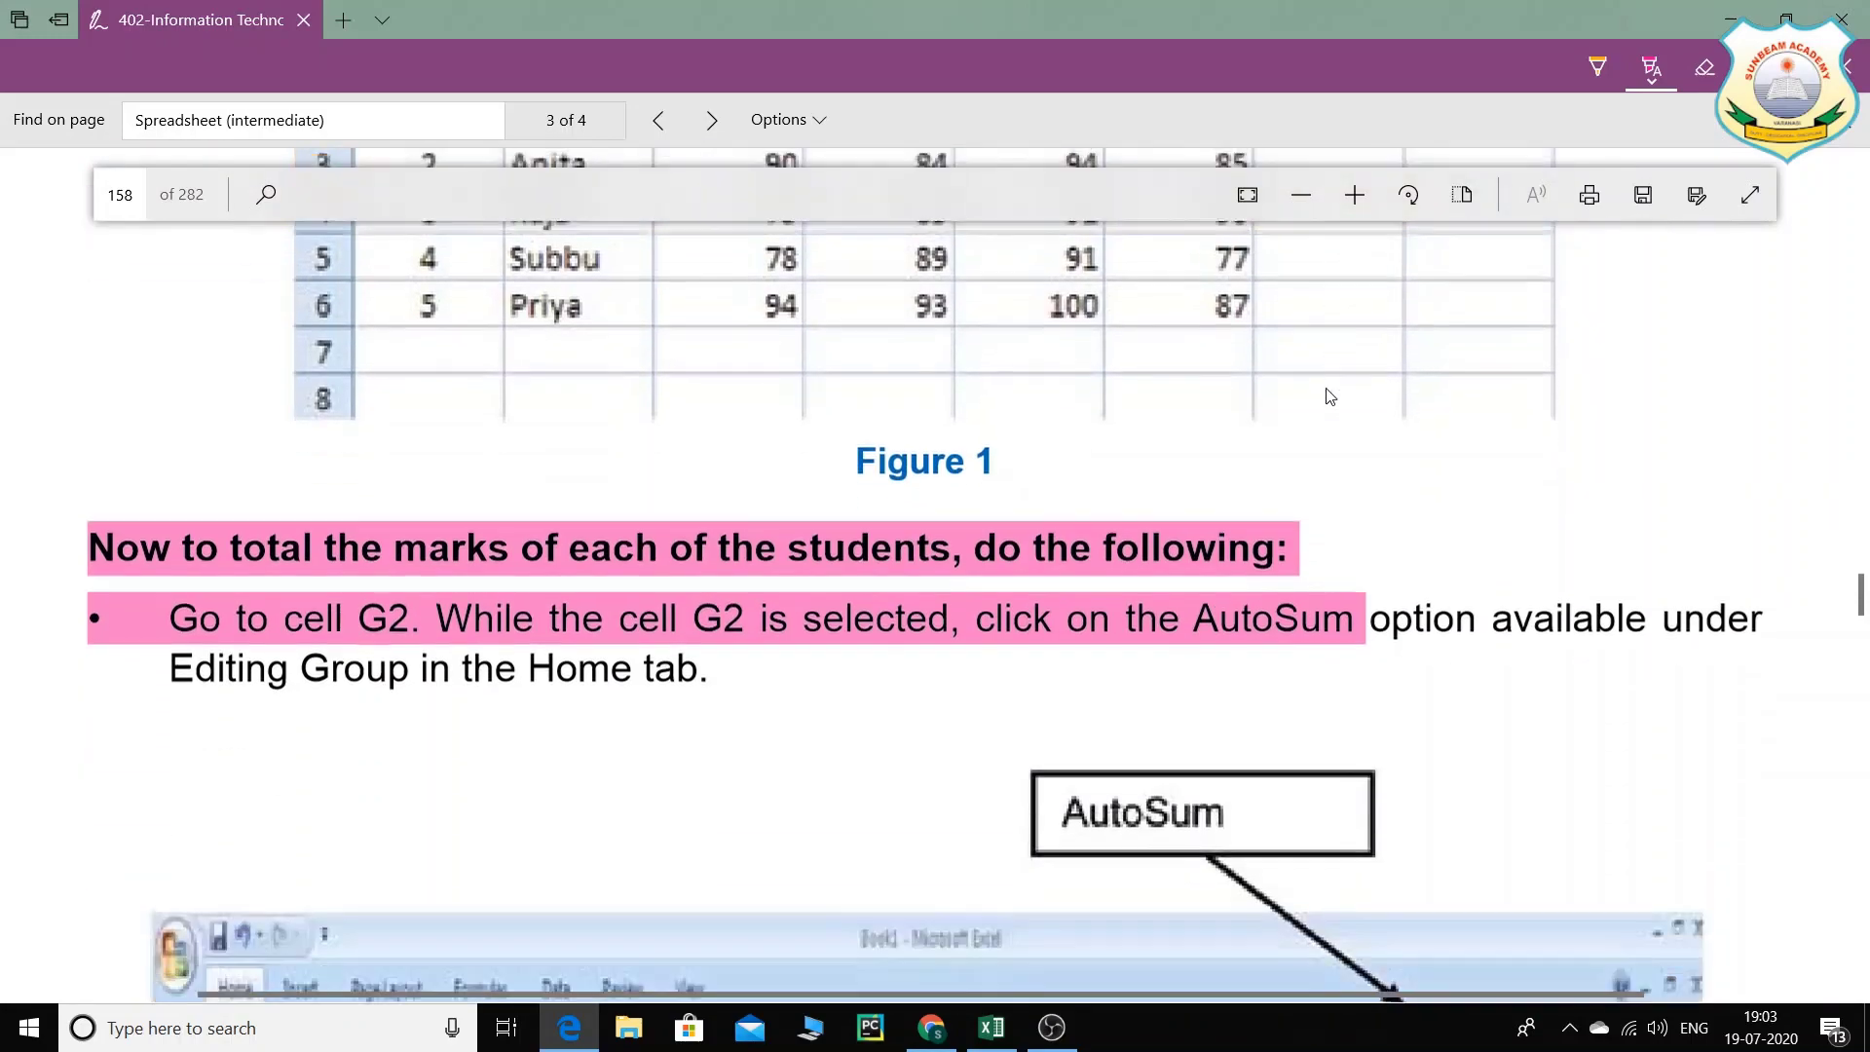
{"action": "left_click", "coordinate": [1072, 592]}
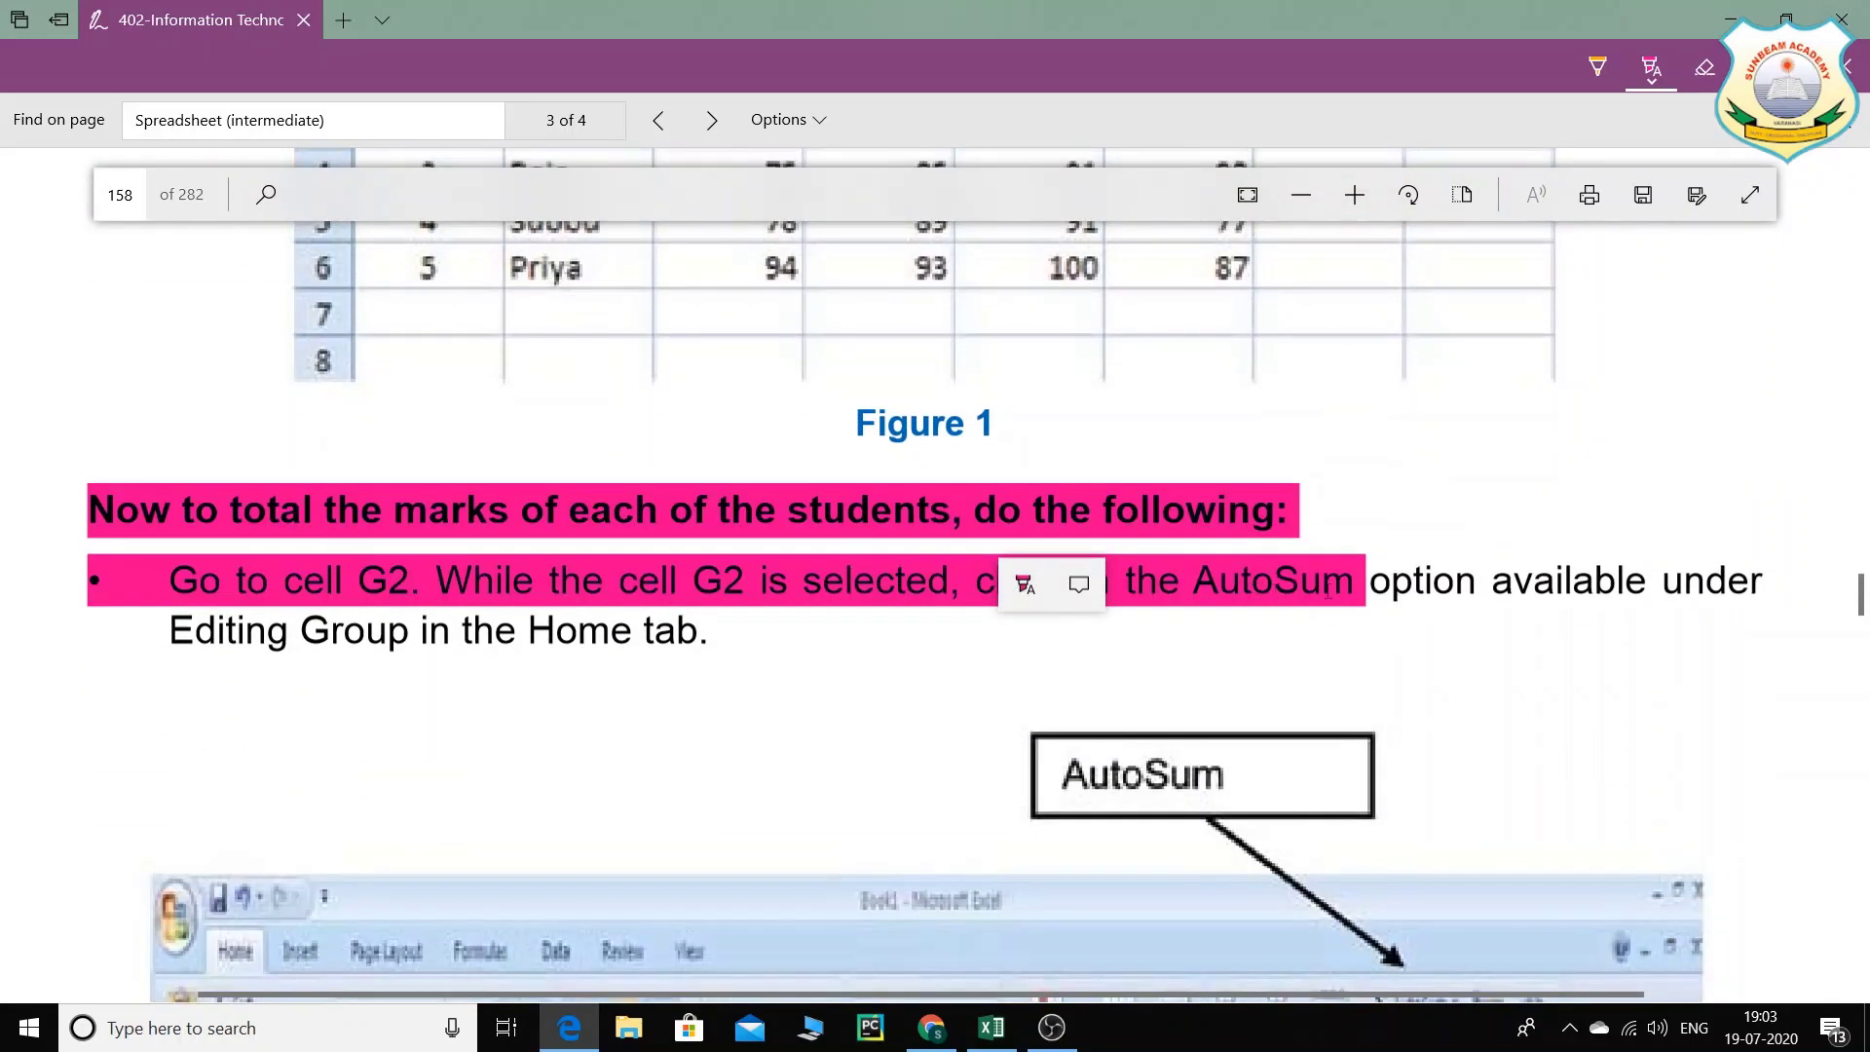
{"action": "left_click_drag", "start_coordinate": [169, 633], "coordinate": [723, 637]}
{"action": "scroll", "coordinate": [724, 636], "scroll_direction": "down", "scroll_amount": 4}
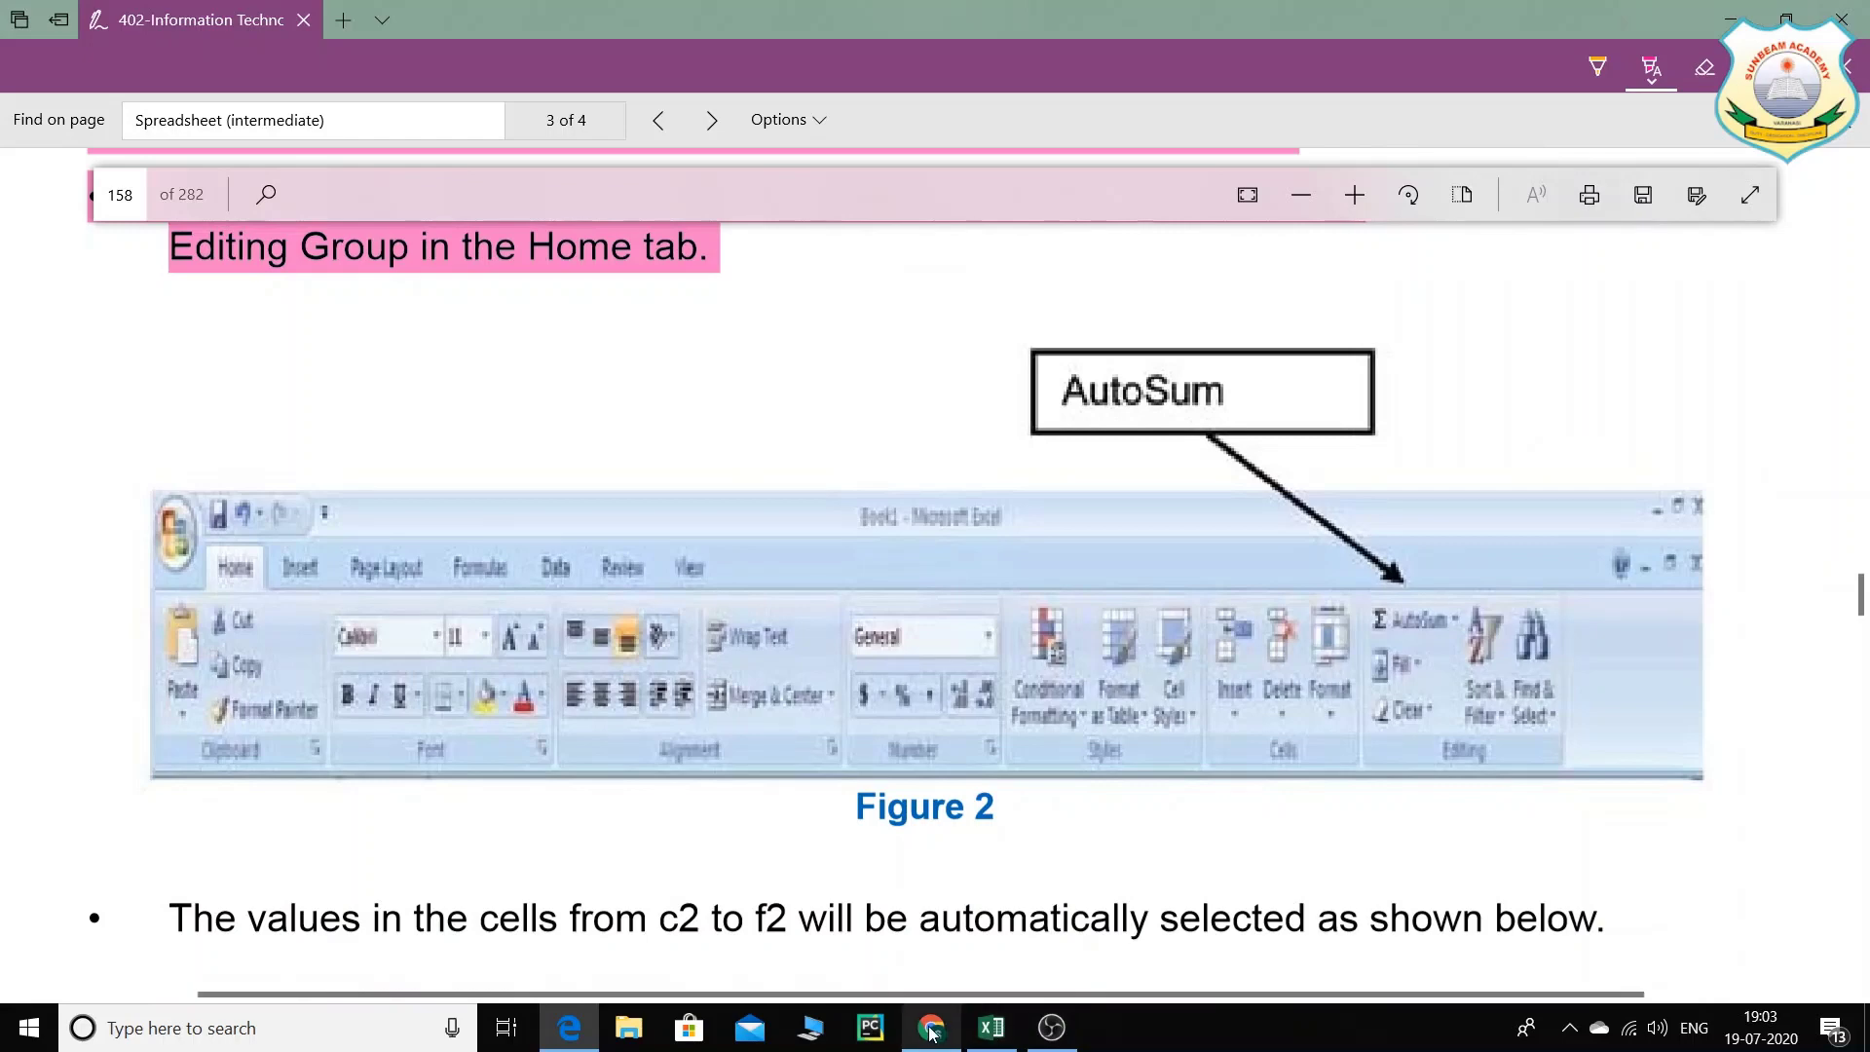
Step: Switch to Excel, restore its window to a smaller size, widen it until the AutoSum label shows, and place it over the PDF above the Figure 2 caption
{"action": "left_click", "coordinate": [992, 1027]}
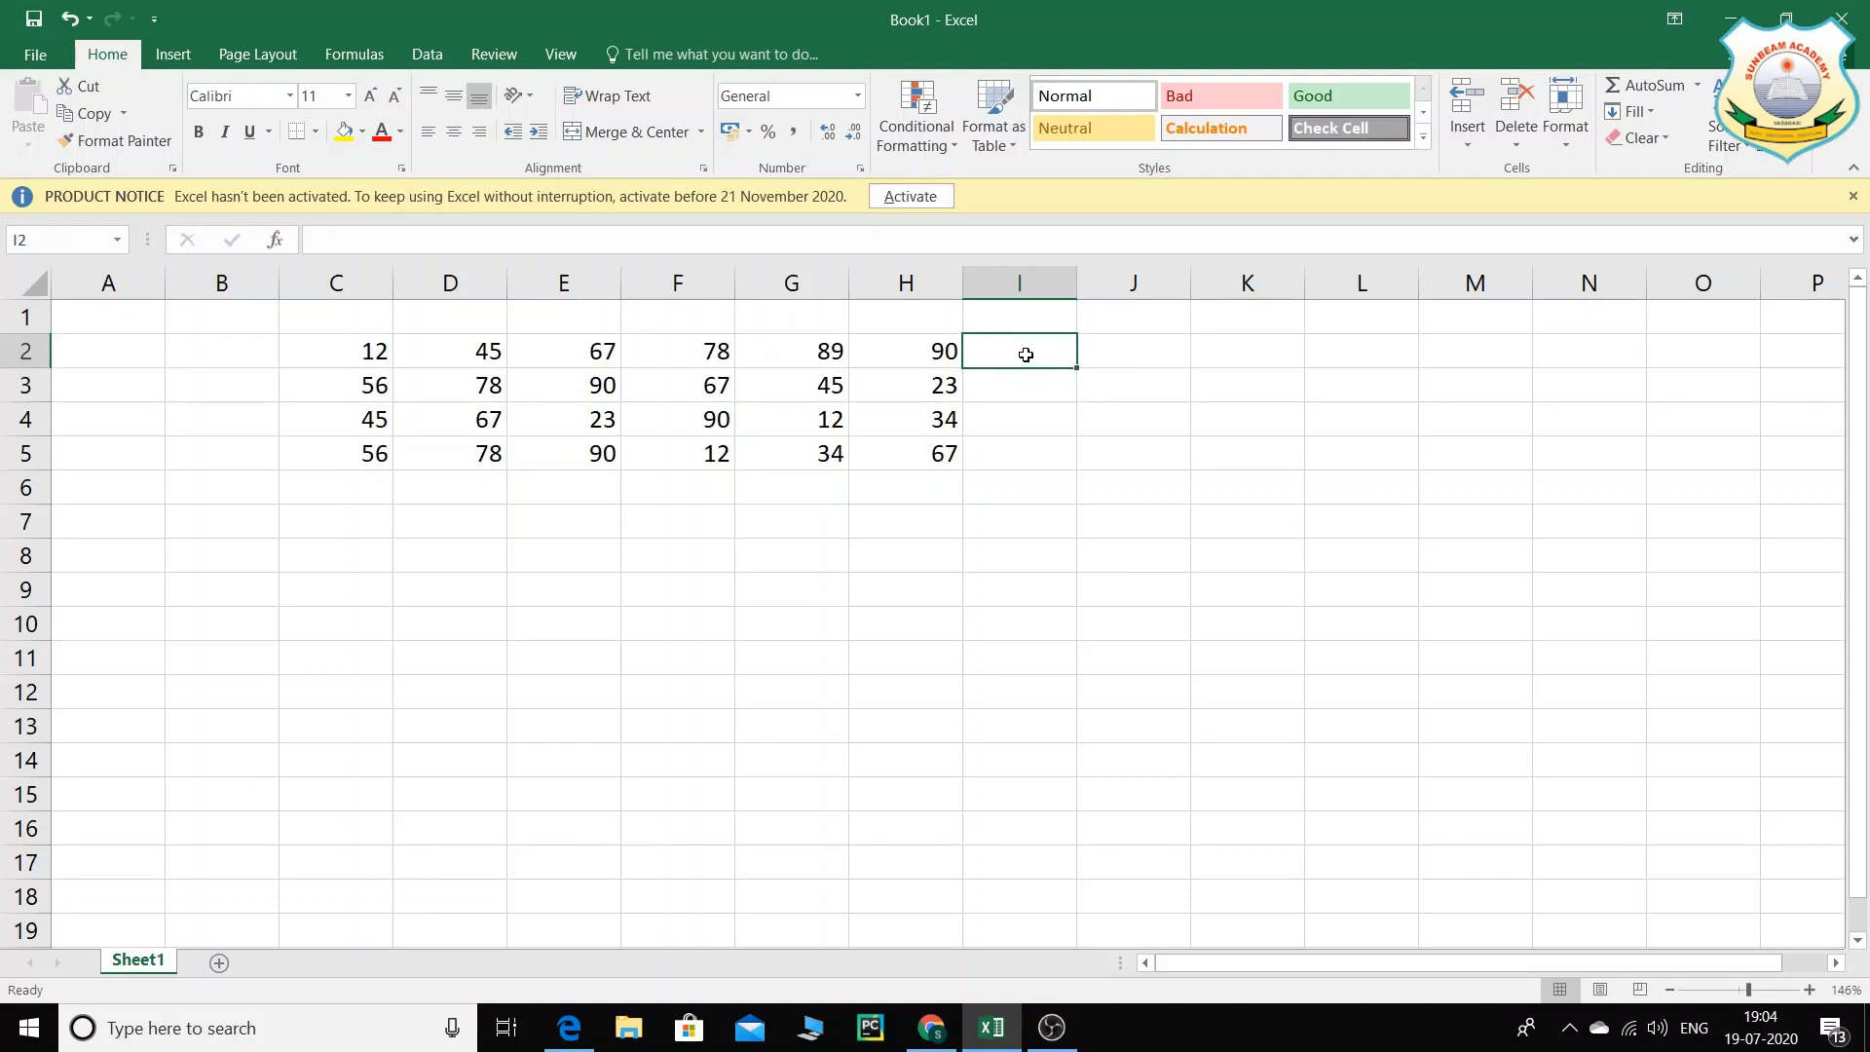
{"action": "left_click", "coordinate": [173, 56]}
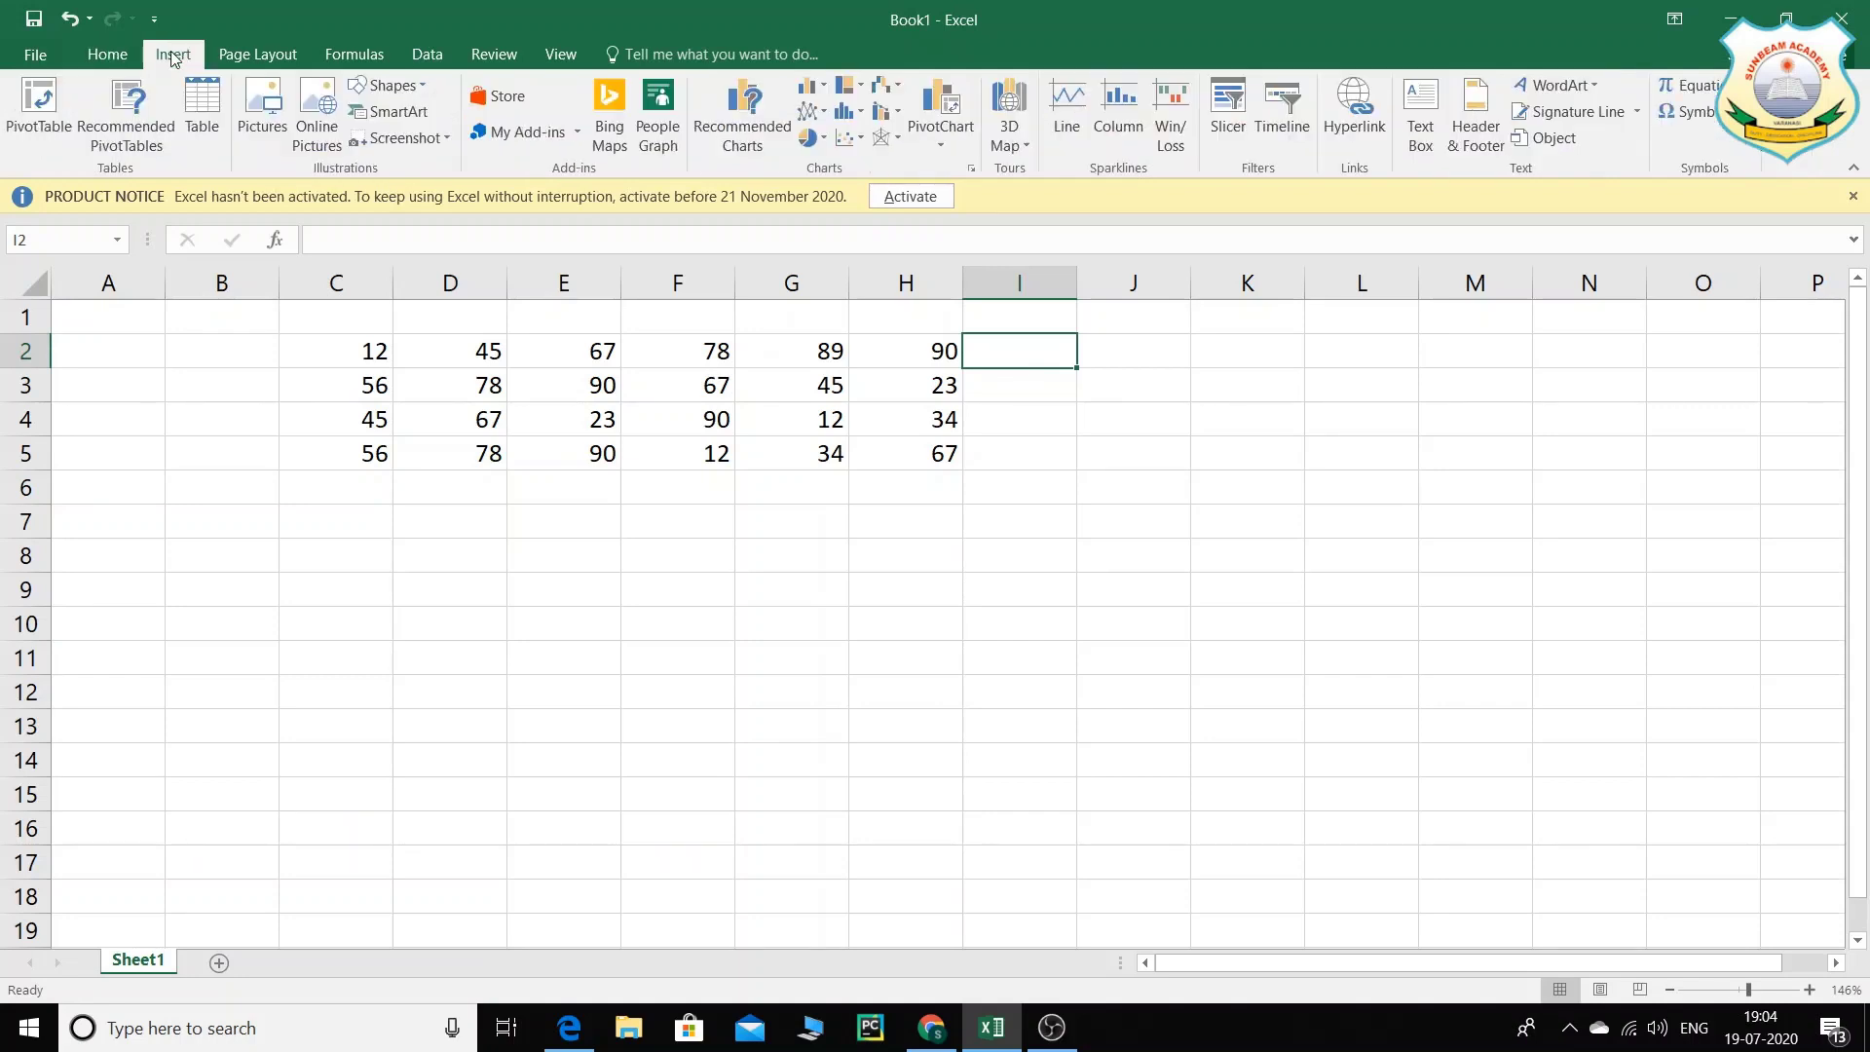
{"action": "left_click", "coordinate": [101, 57]}
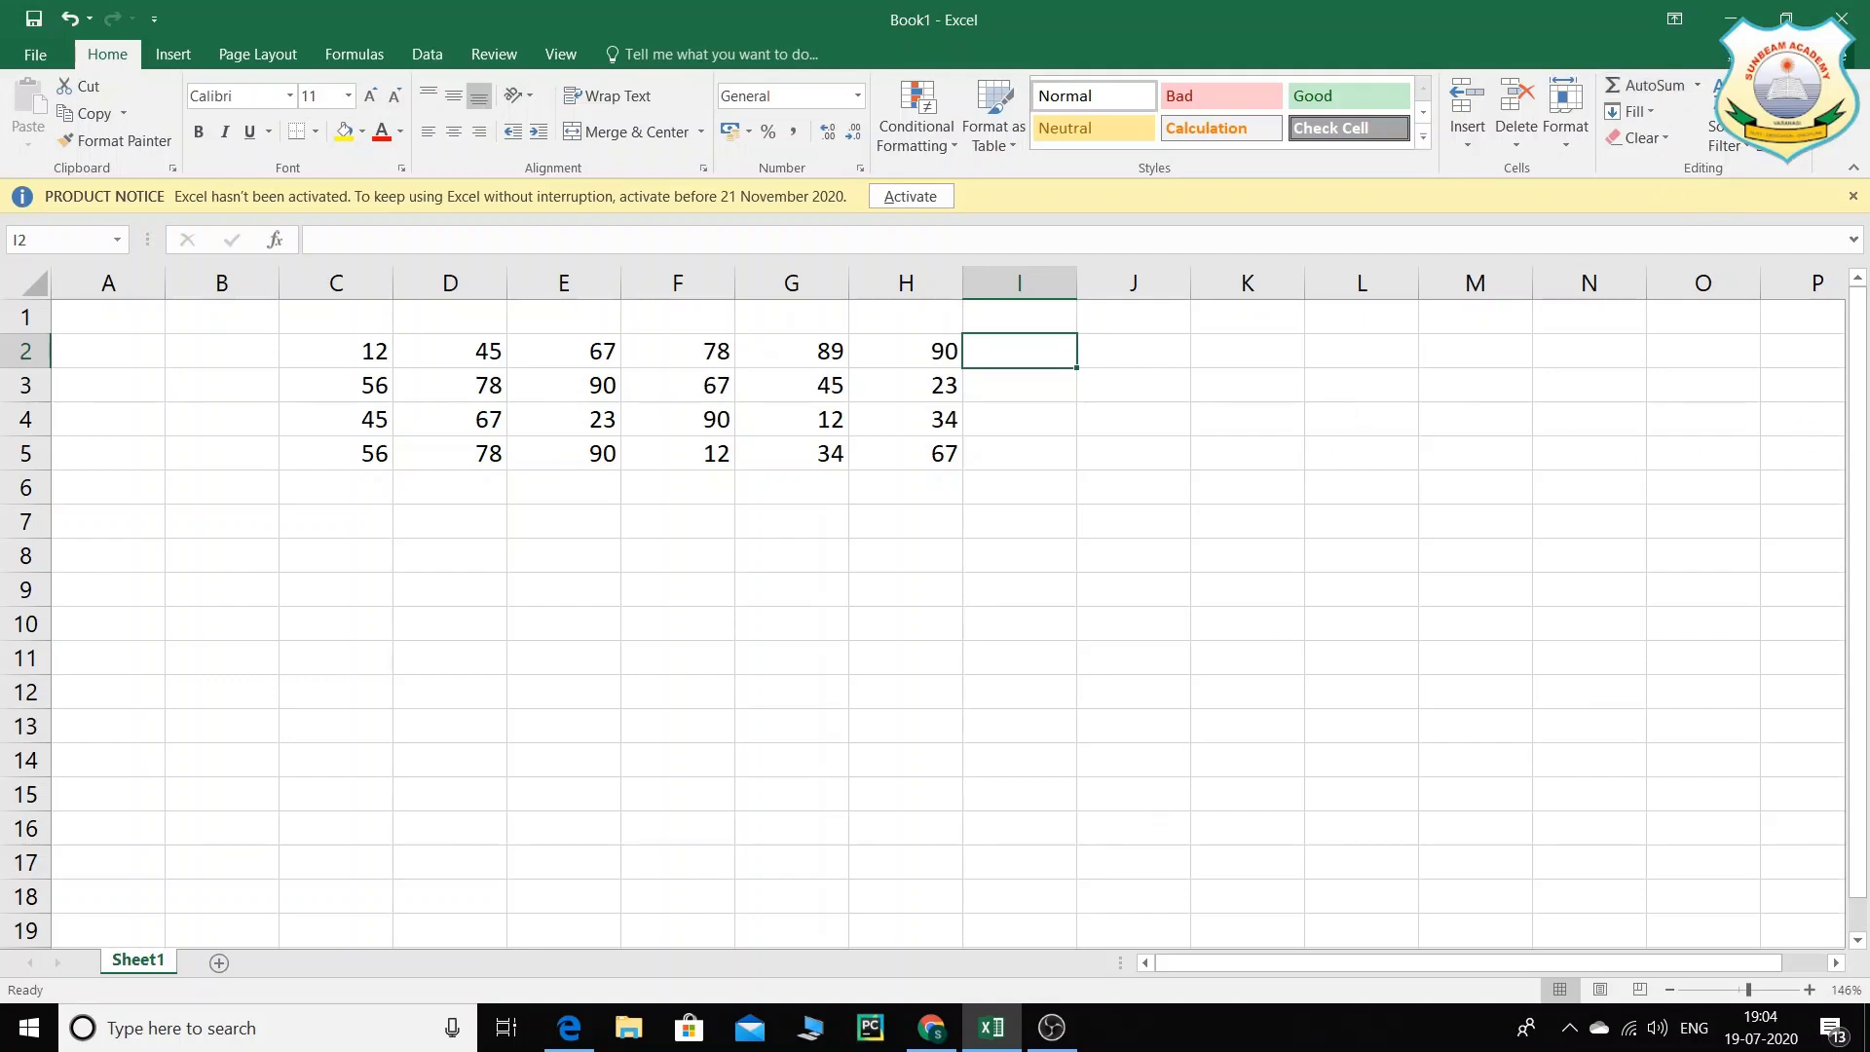
{"action": "left_click", "coordinate": [1785, 18]}
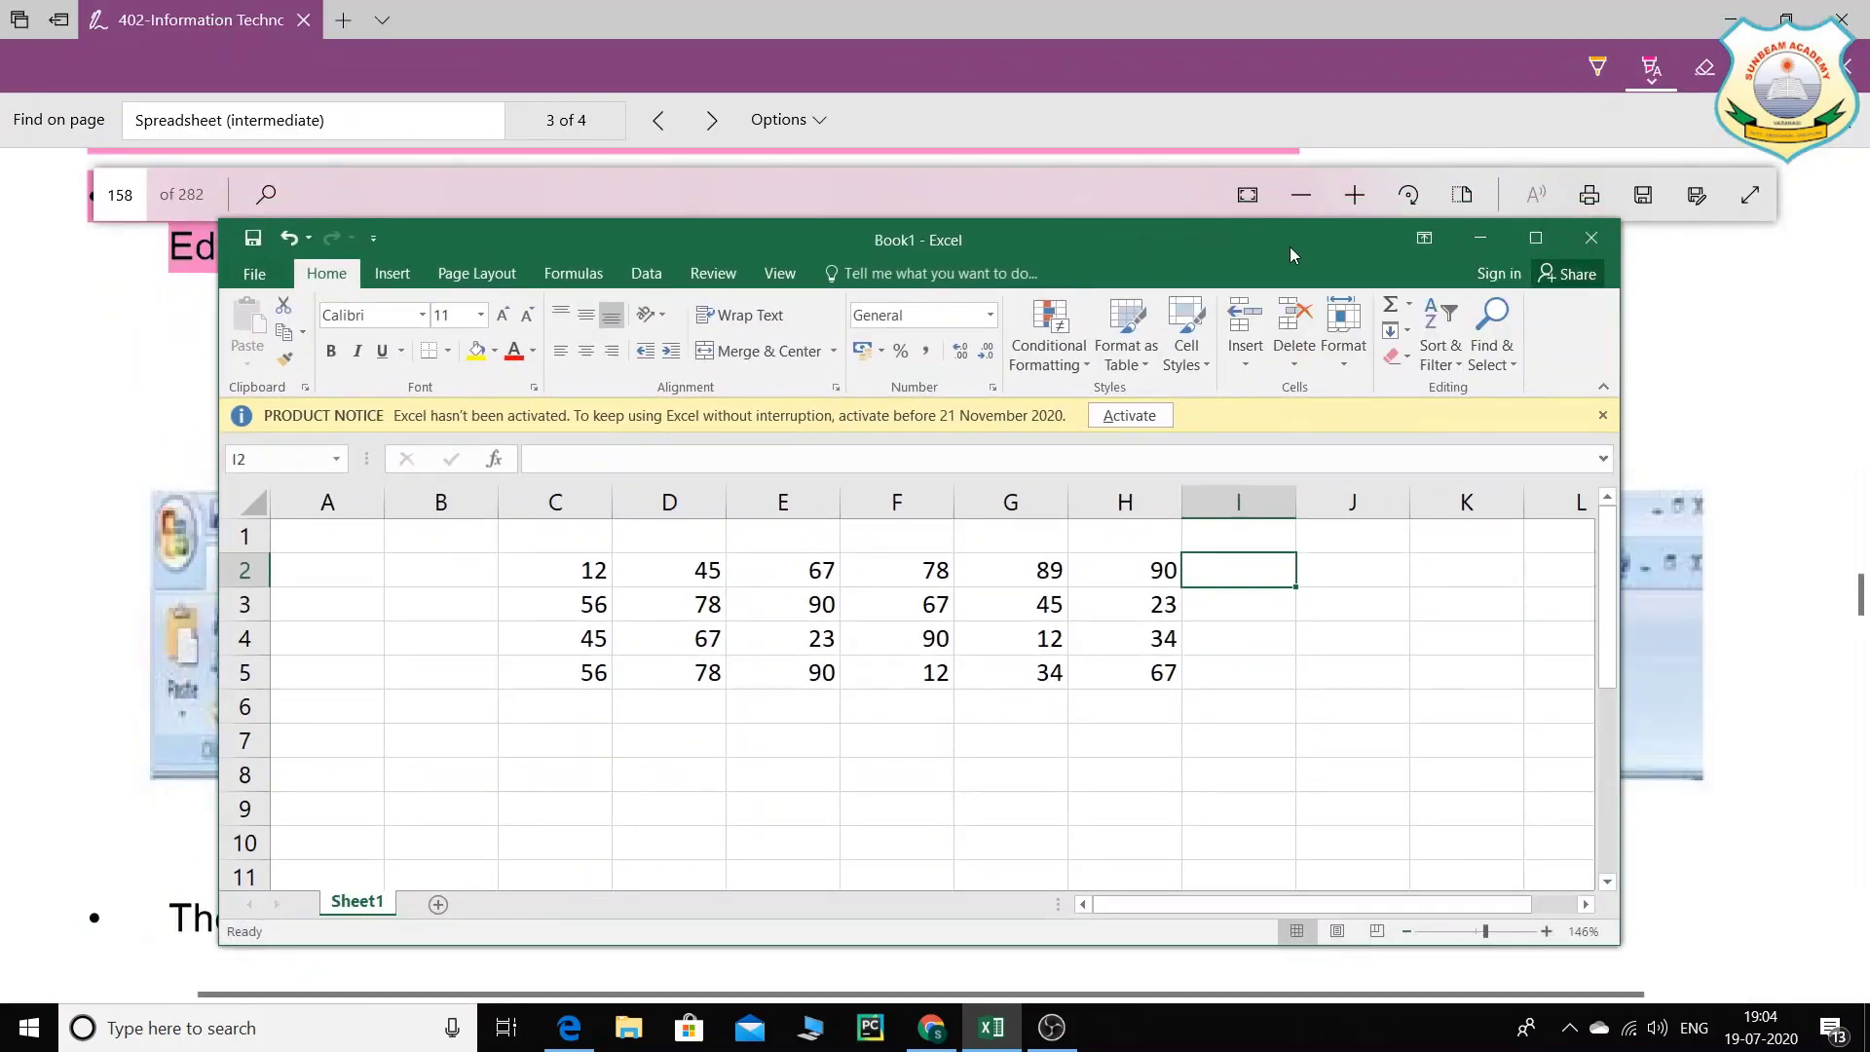
{"action": "left_click_drag", "start_coordinate": [1304, 267], "coordinate": [1246, 98]}
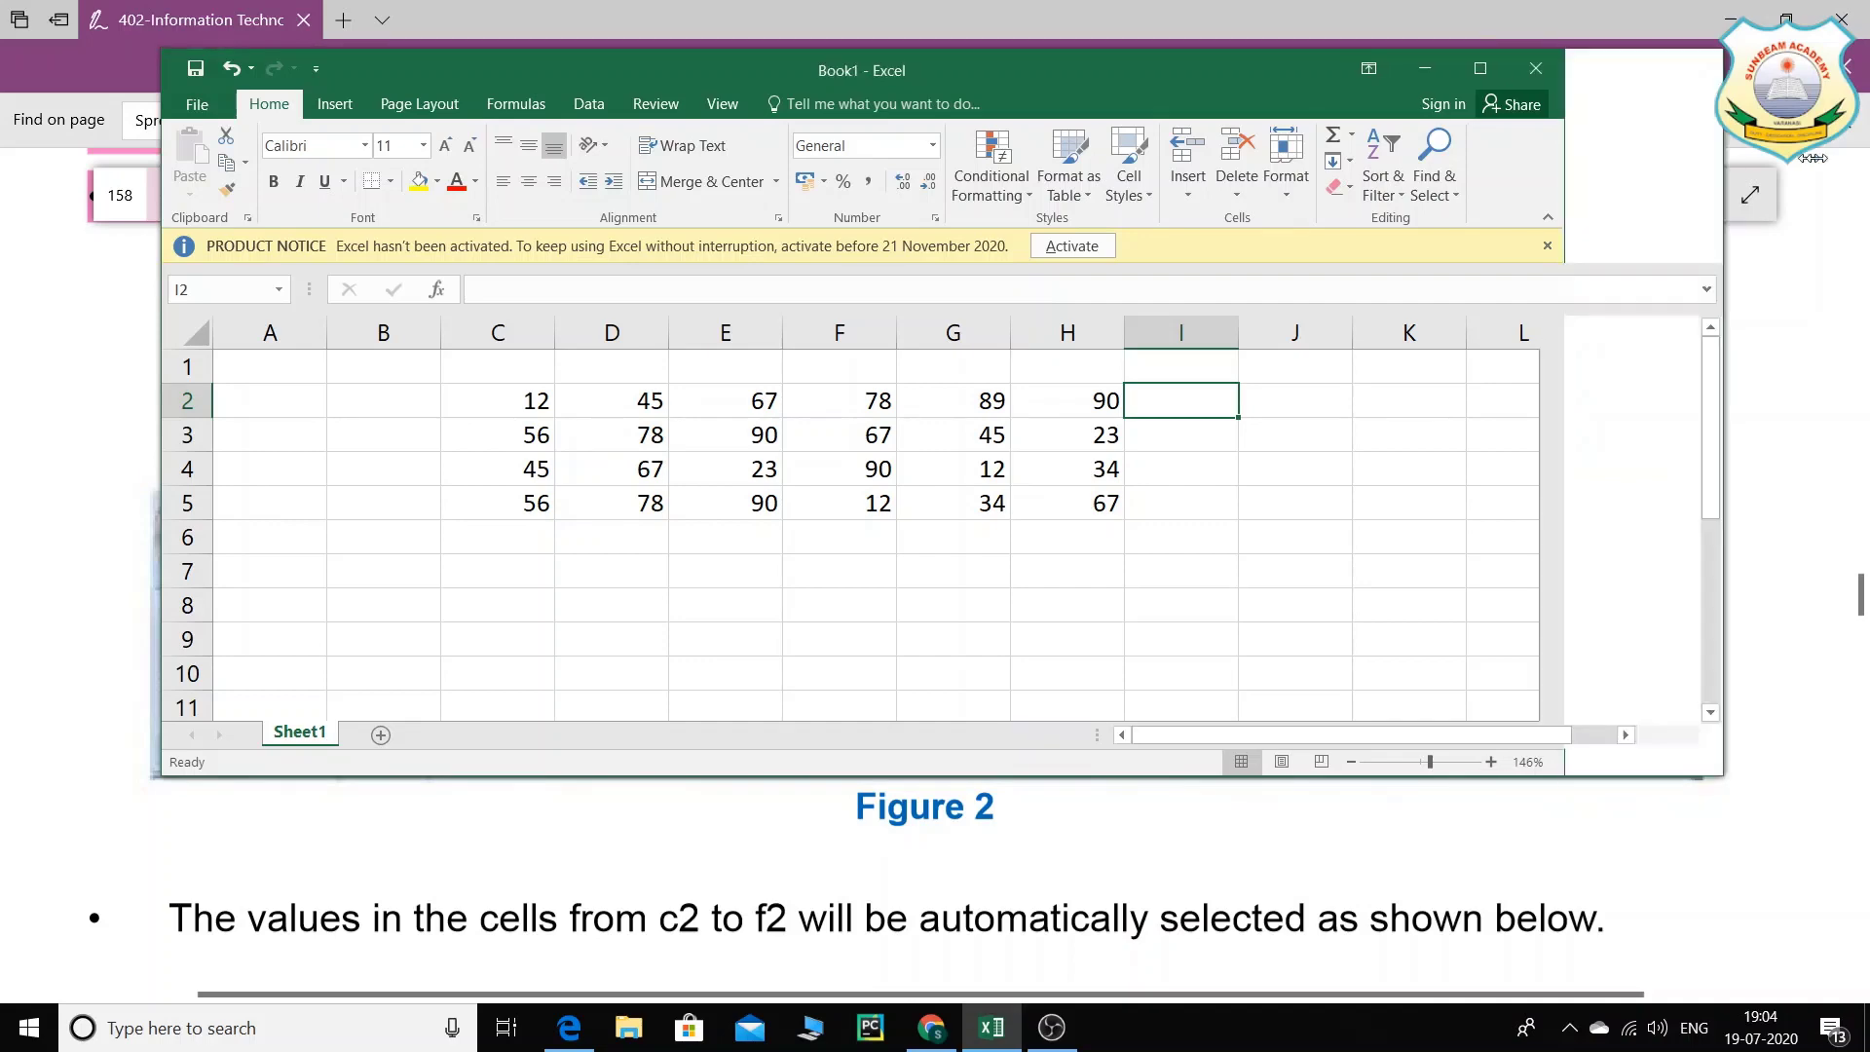
{"action": "left_click_drag", "start_coordinate": [1560, 164], "coordinate": [1782, 164]}
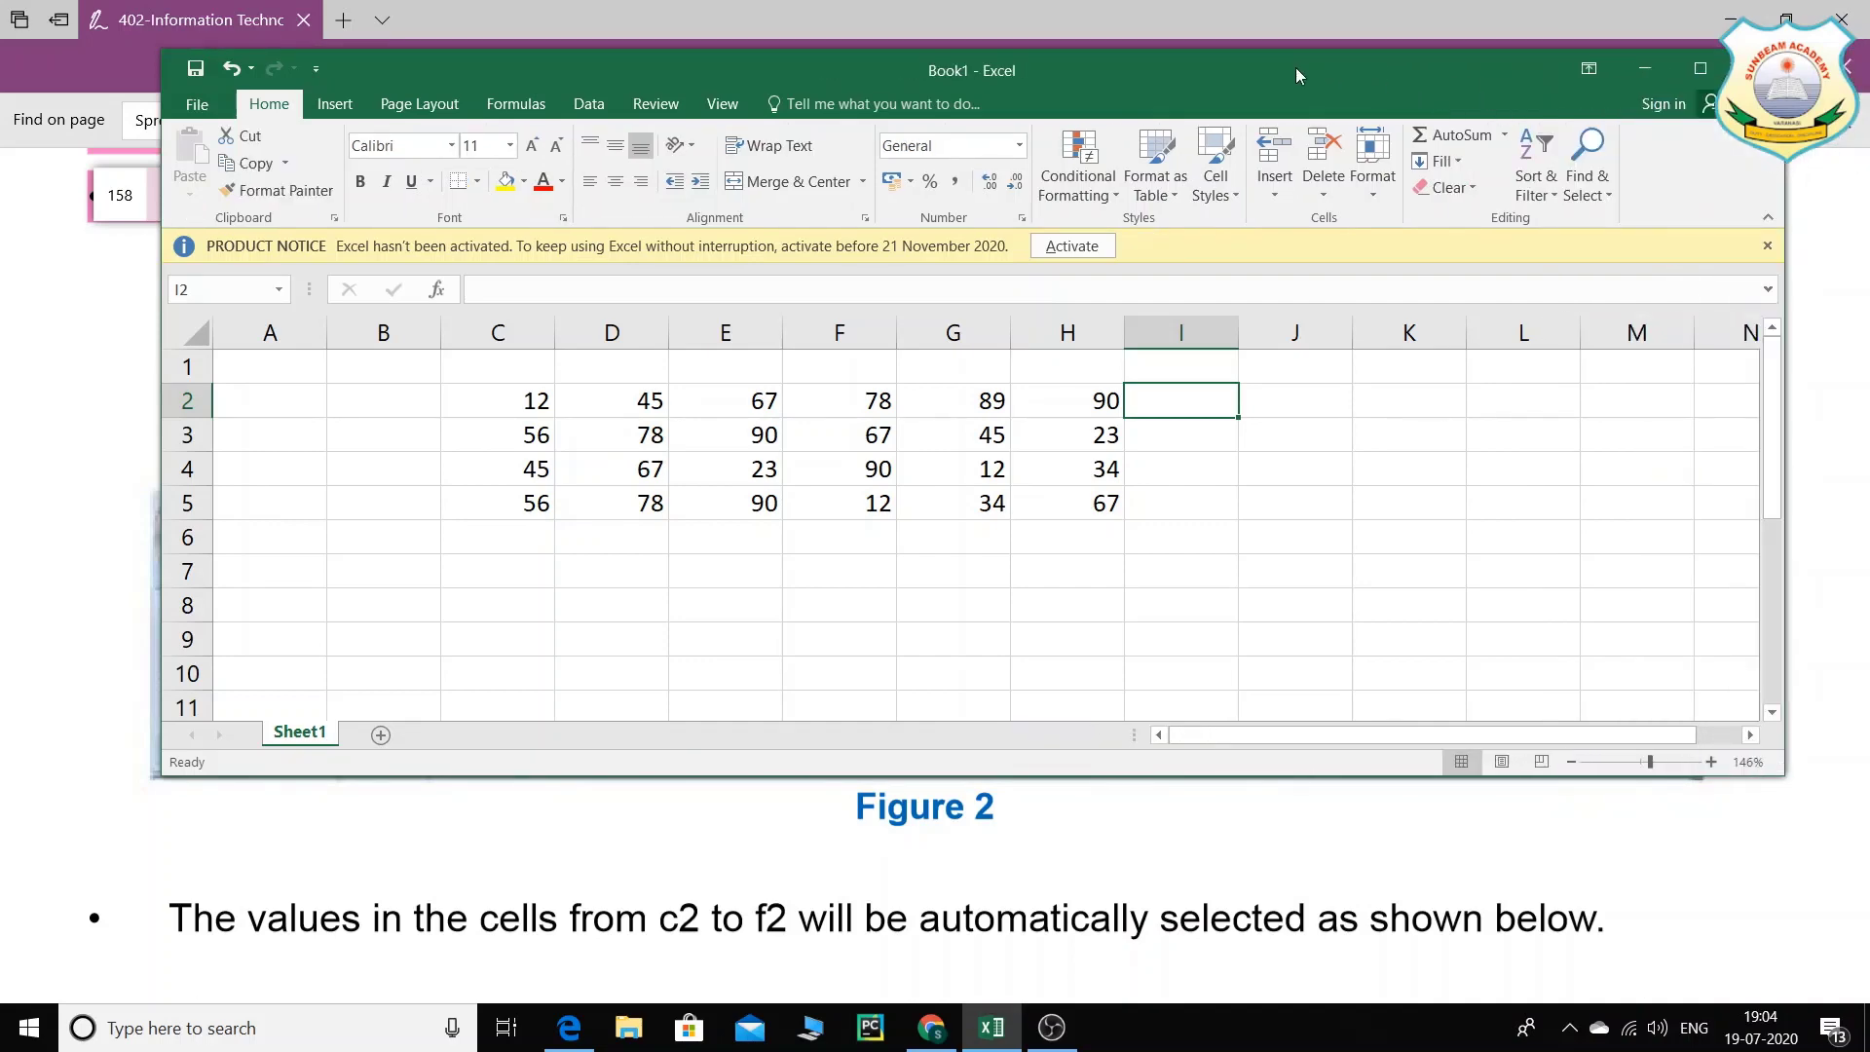
{"action": "left_click_drag", "start_coordinate": [1399, 71], "coordinate": [1247, 11]}
{"action": "left_click_drag", "start_coordinate": [1373, 22], "coordinate": [1295, 44]}
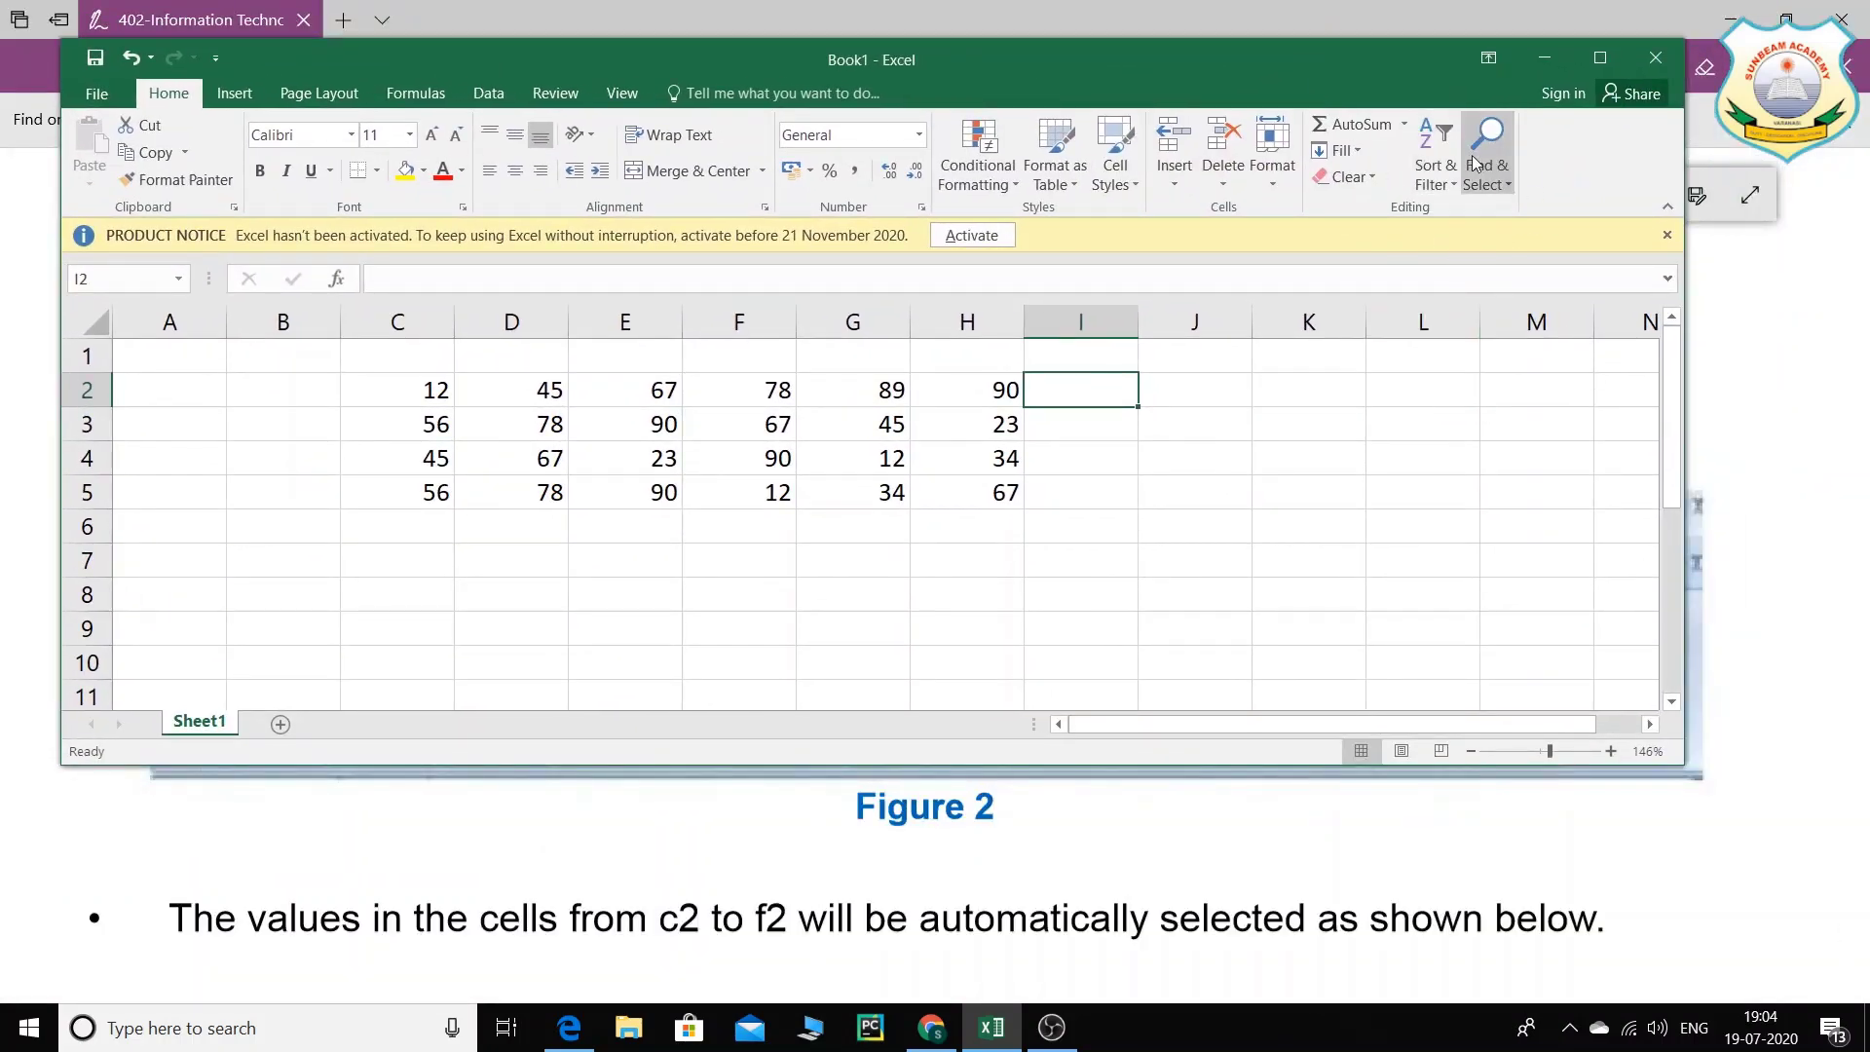
Step: Total C2:H2 in cell I2 with AutoSum, maximizing the Excel window before accepting the formula
{"action": "left_click", "coordinate": [1361, 124]}
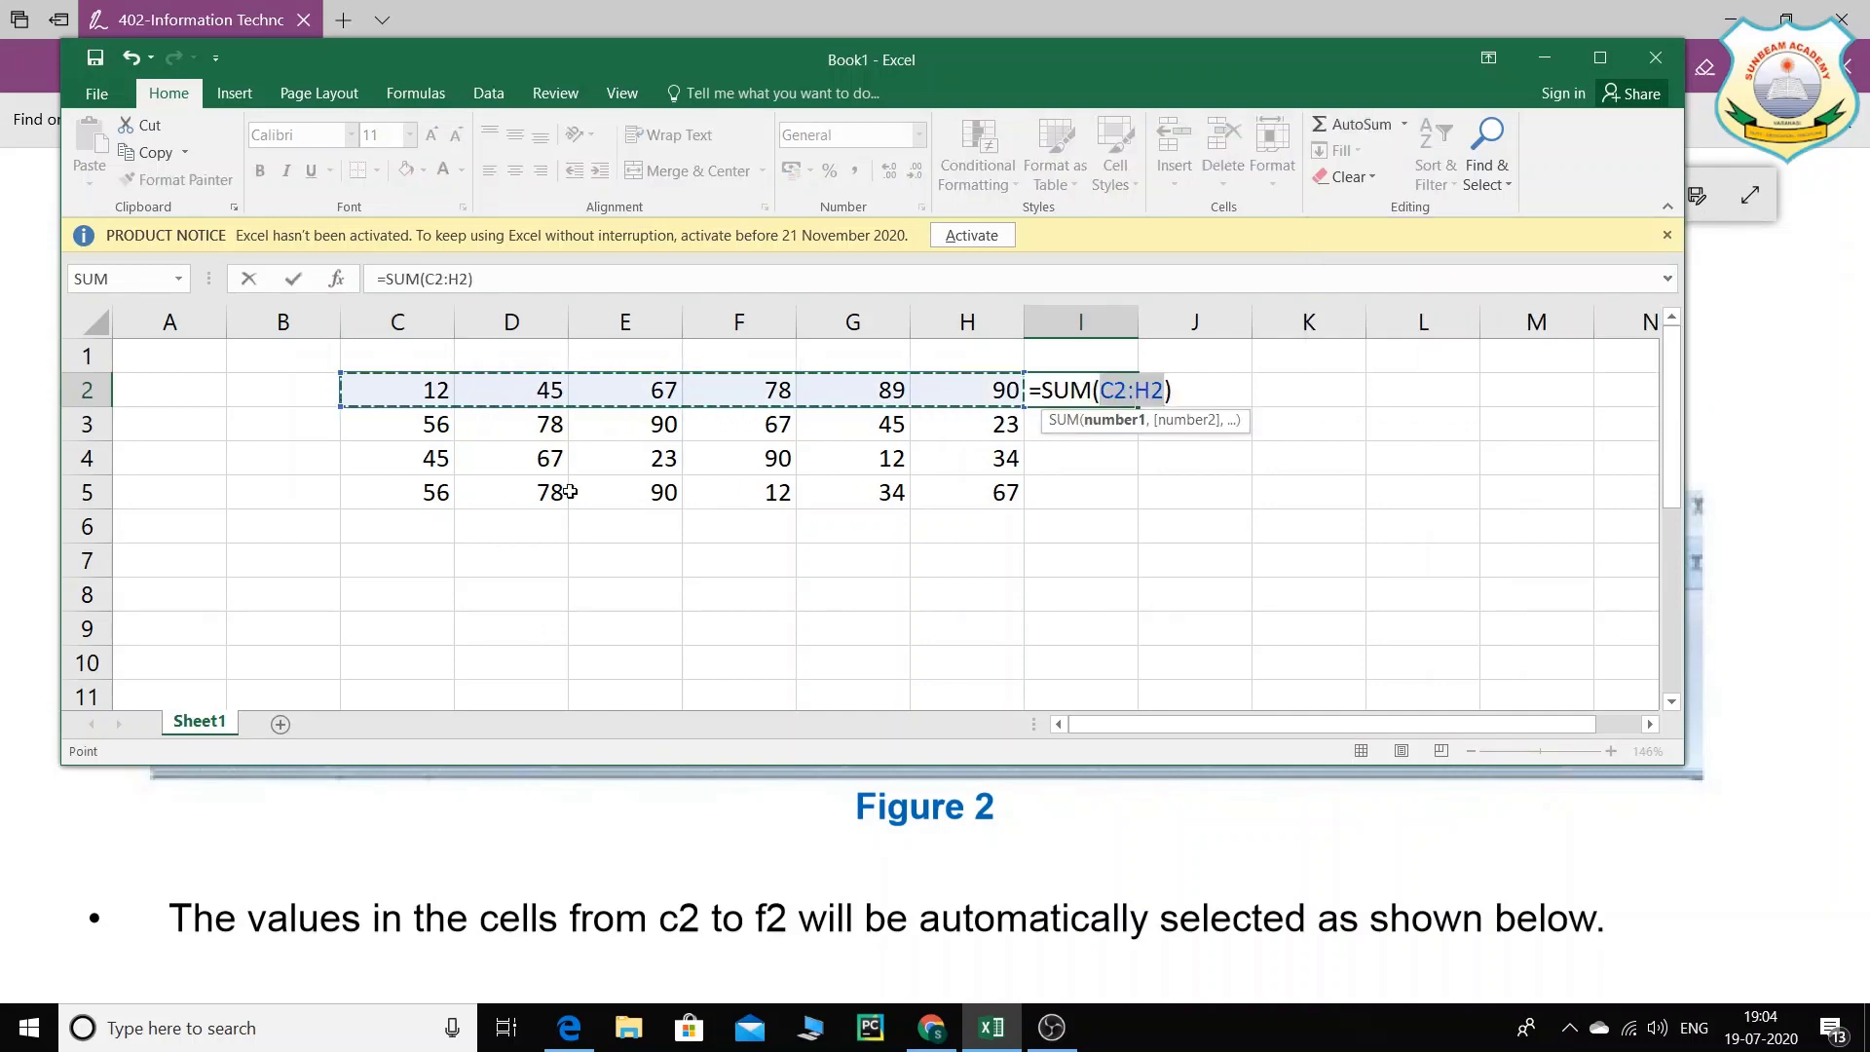
{"action": "left_click", "coordinate": [1602, 59]}
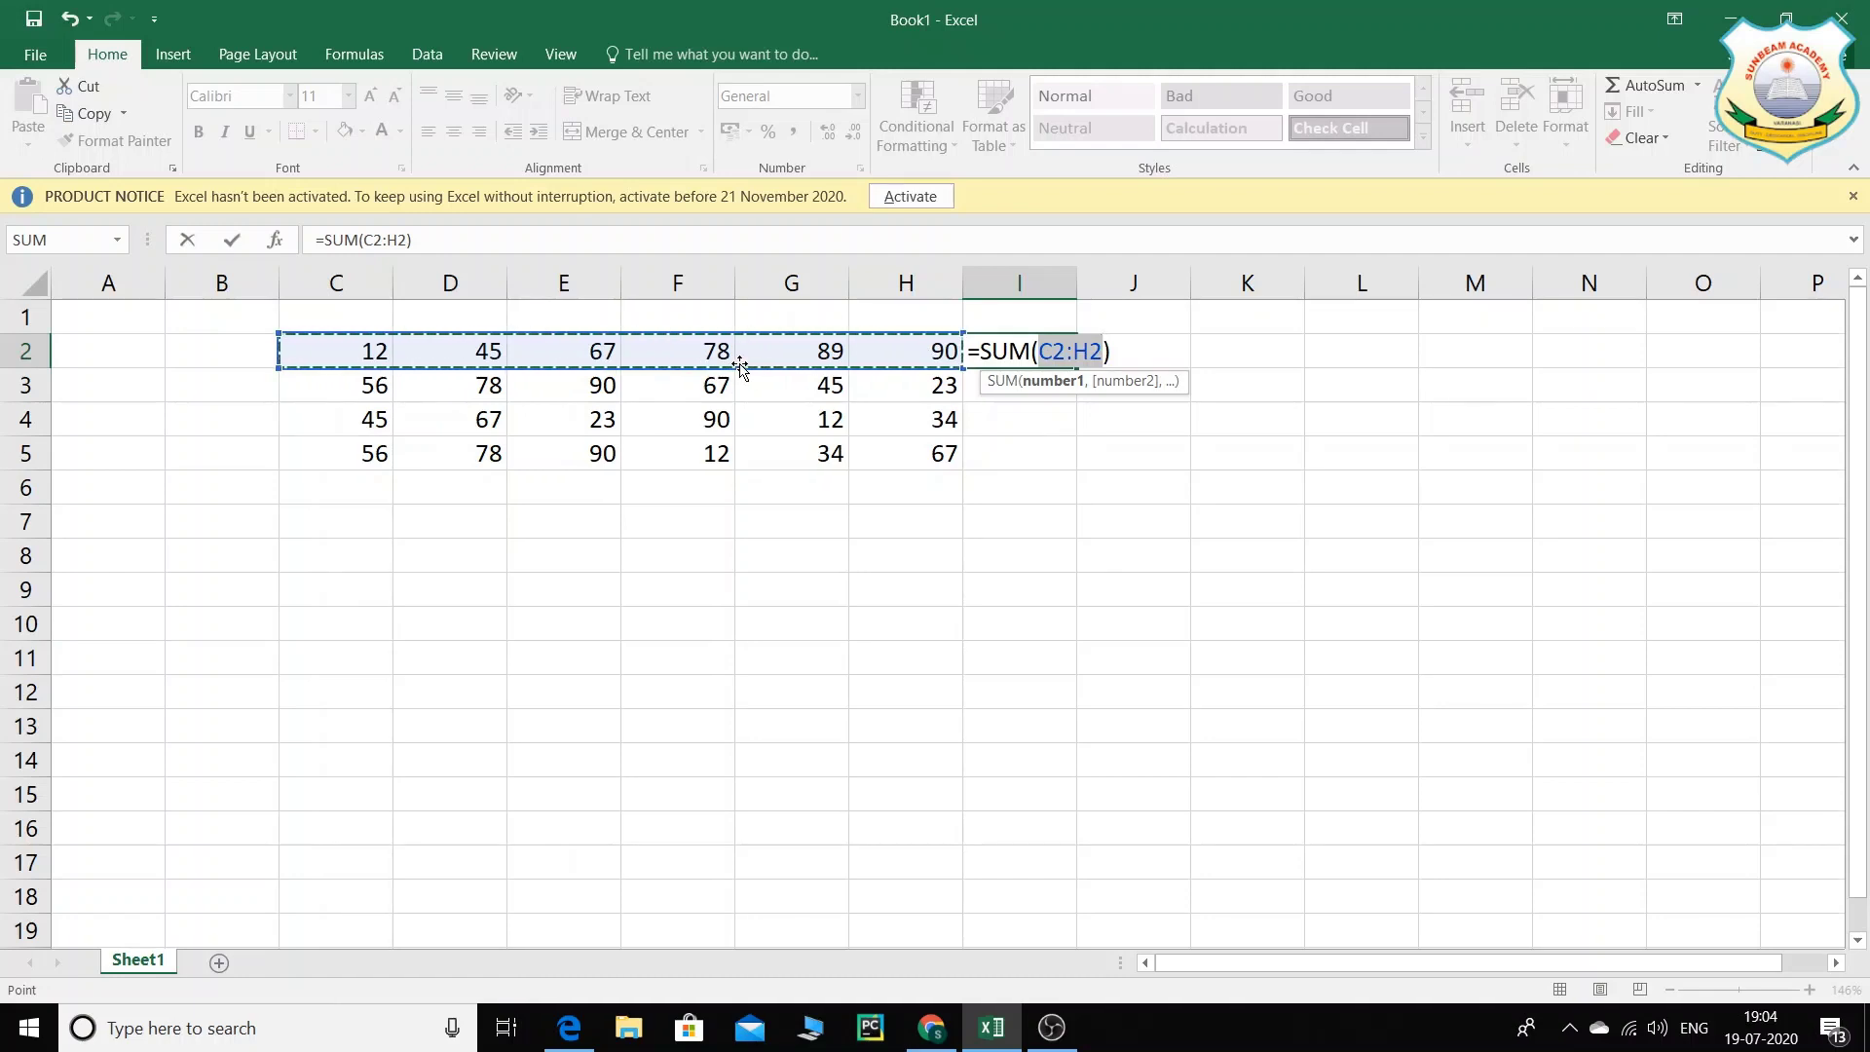
{"action": "key", "text": "Return"}
{"action": "type", "text": "."}
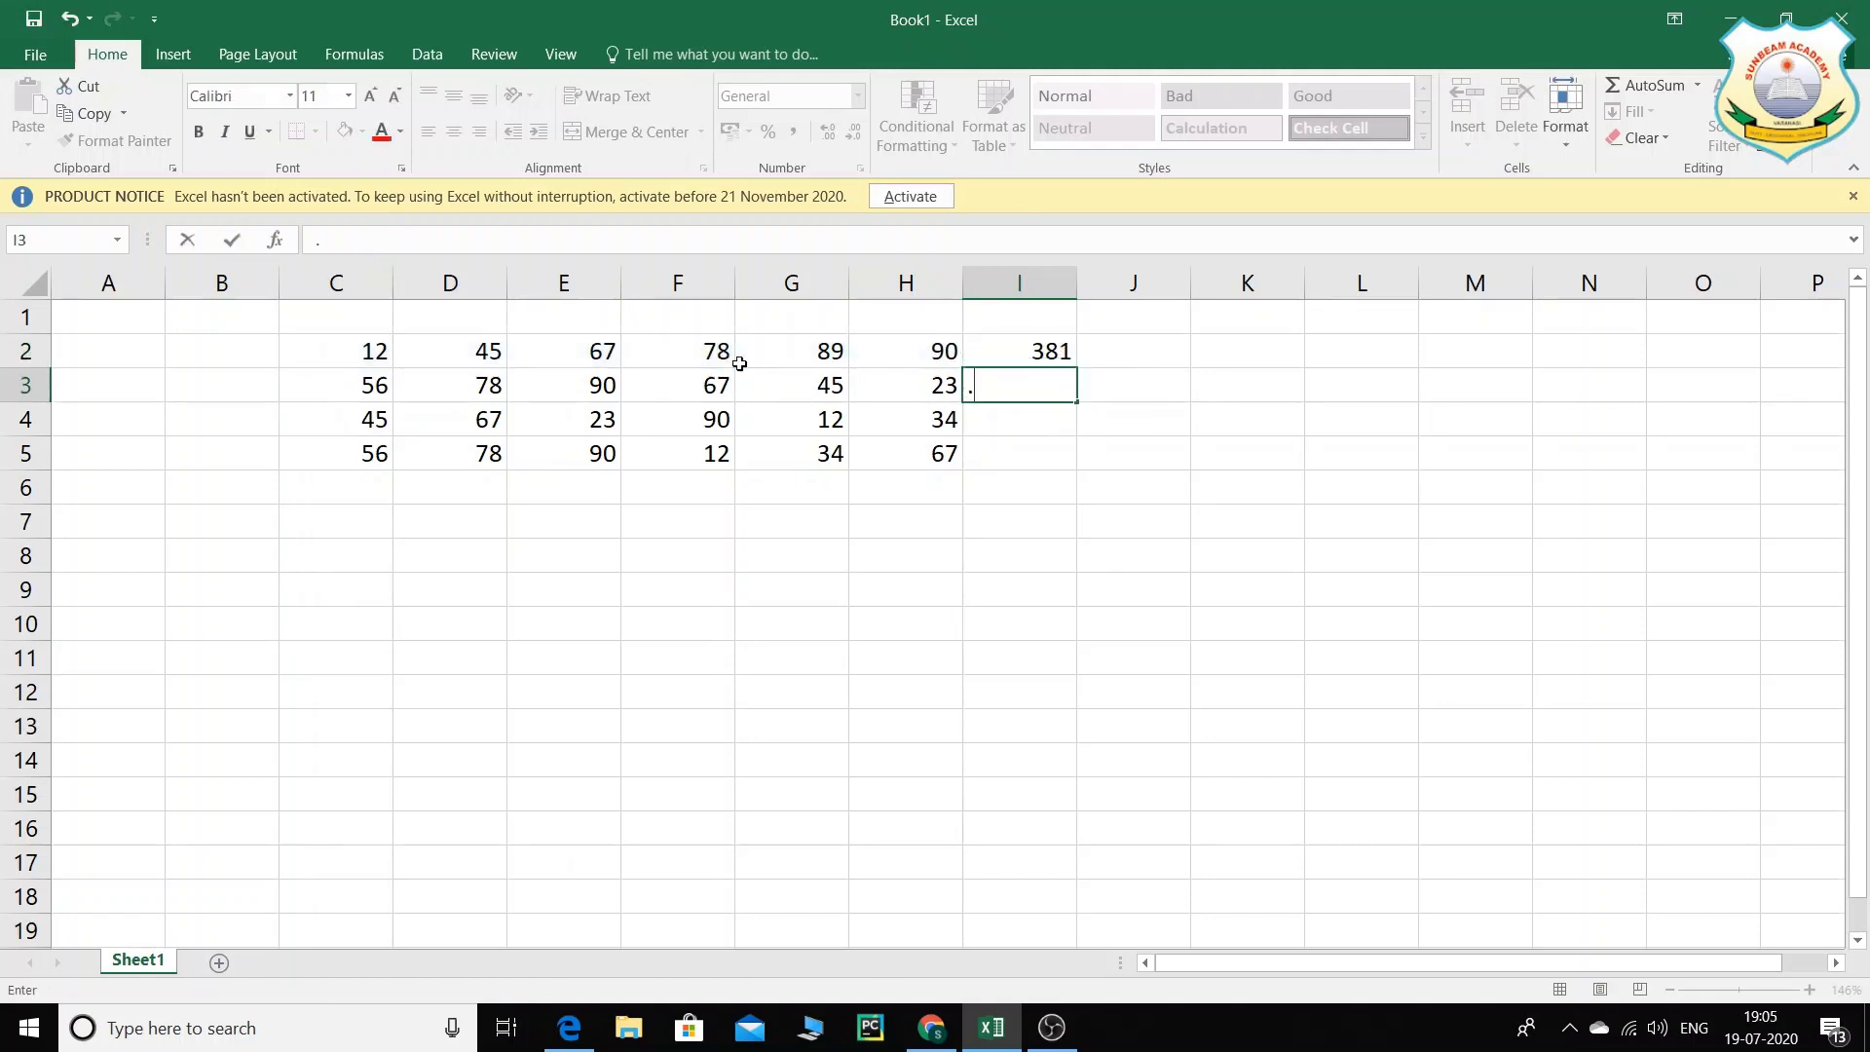
{"action": "key", "text": "BackSpace"}
Step: Compare the total in I2 with the values in C2:H2 and inspect its SUM formula
{"action": "left_click", "coordinate": [1043, 351]}
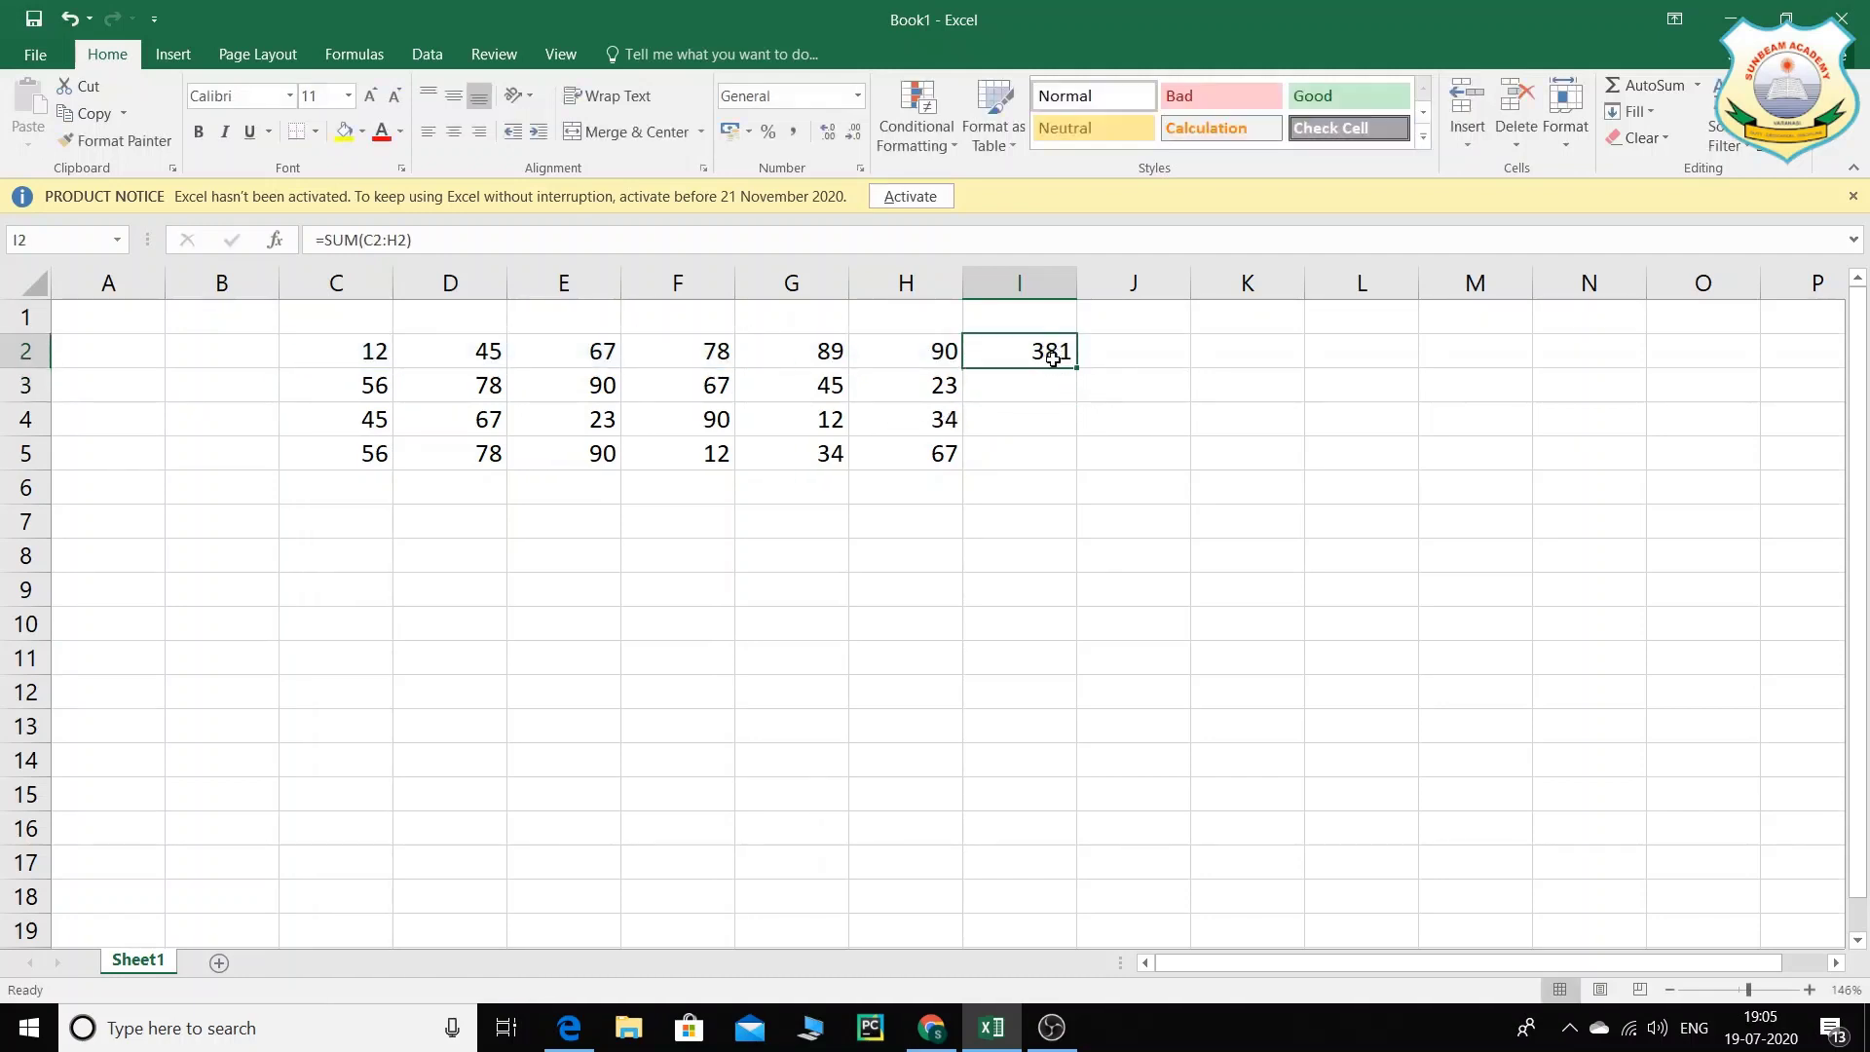
{"action": "left_click_drag", "start_coordinate": [332, 356], "coordinate": [921, 360]}
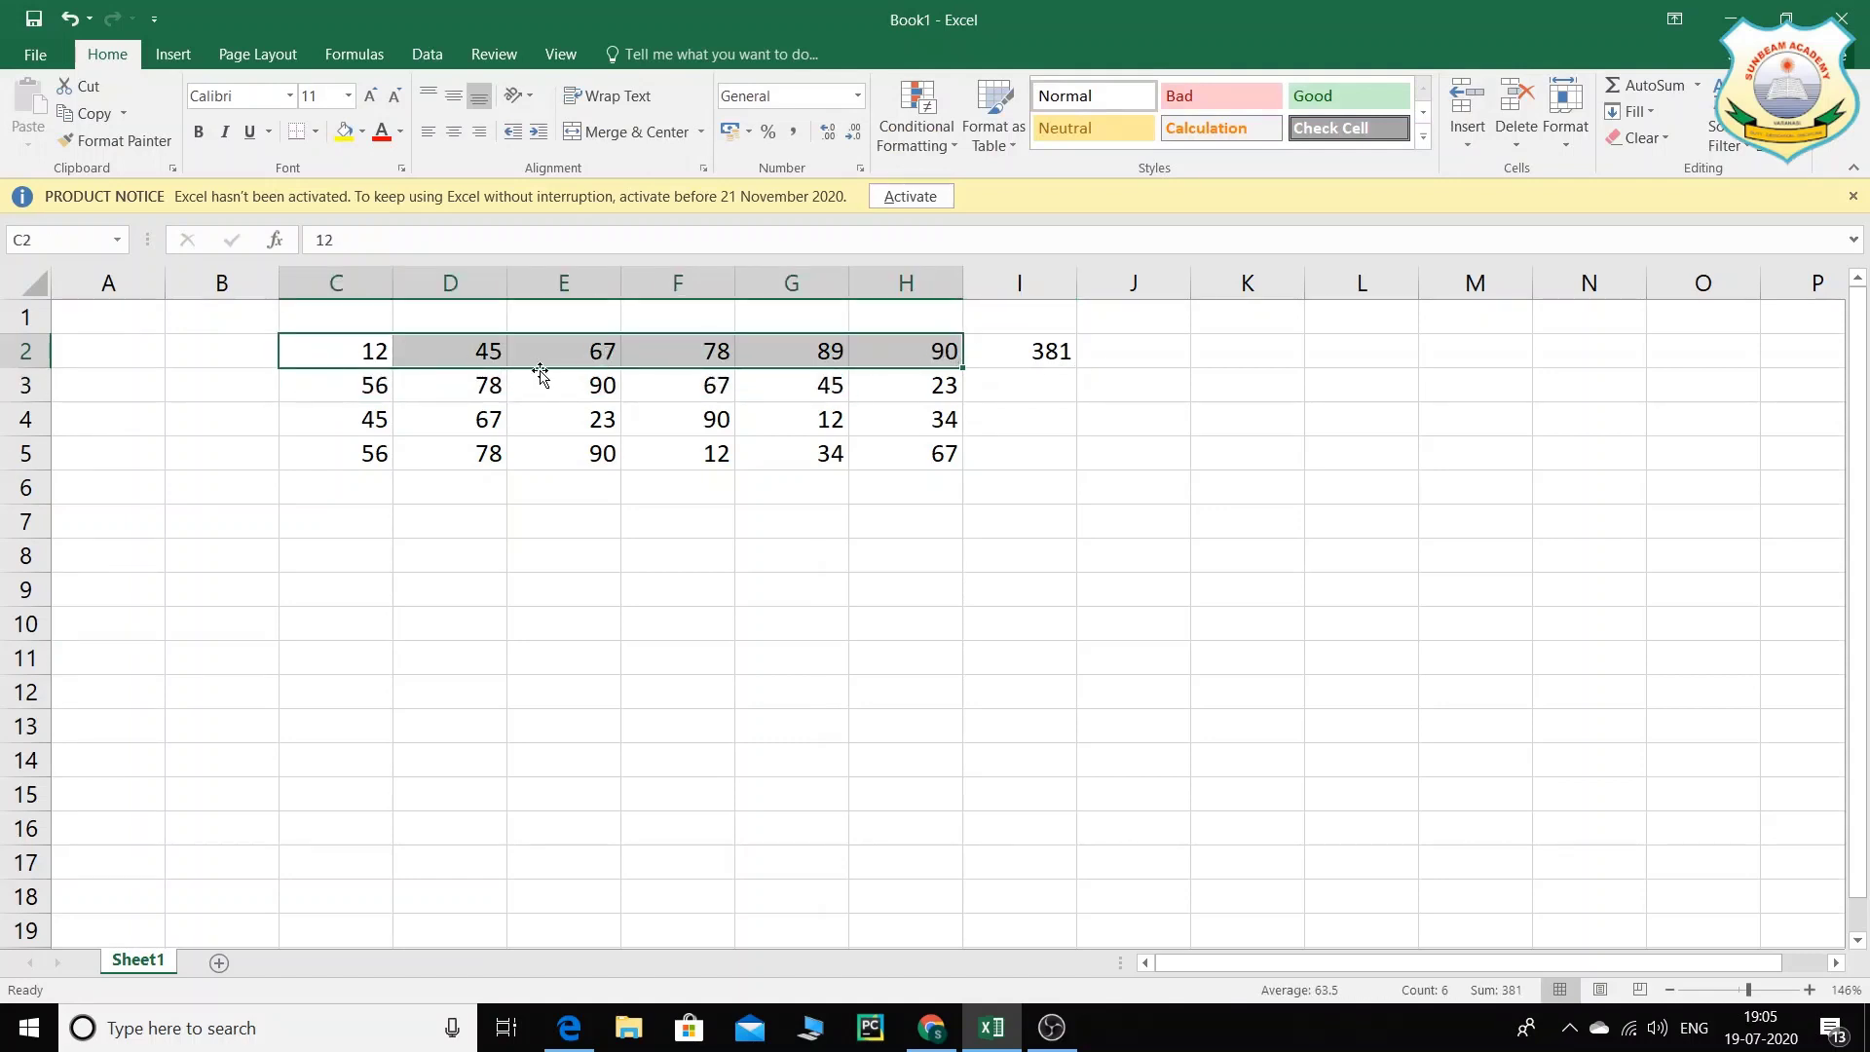
{"action": "left_click", "coordinate": [1045, 350]}
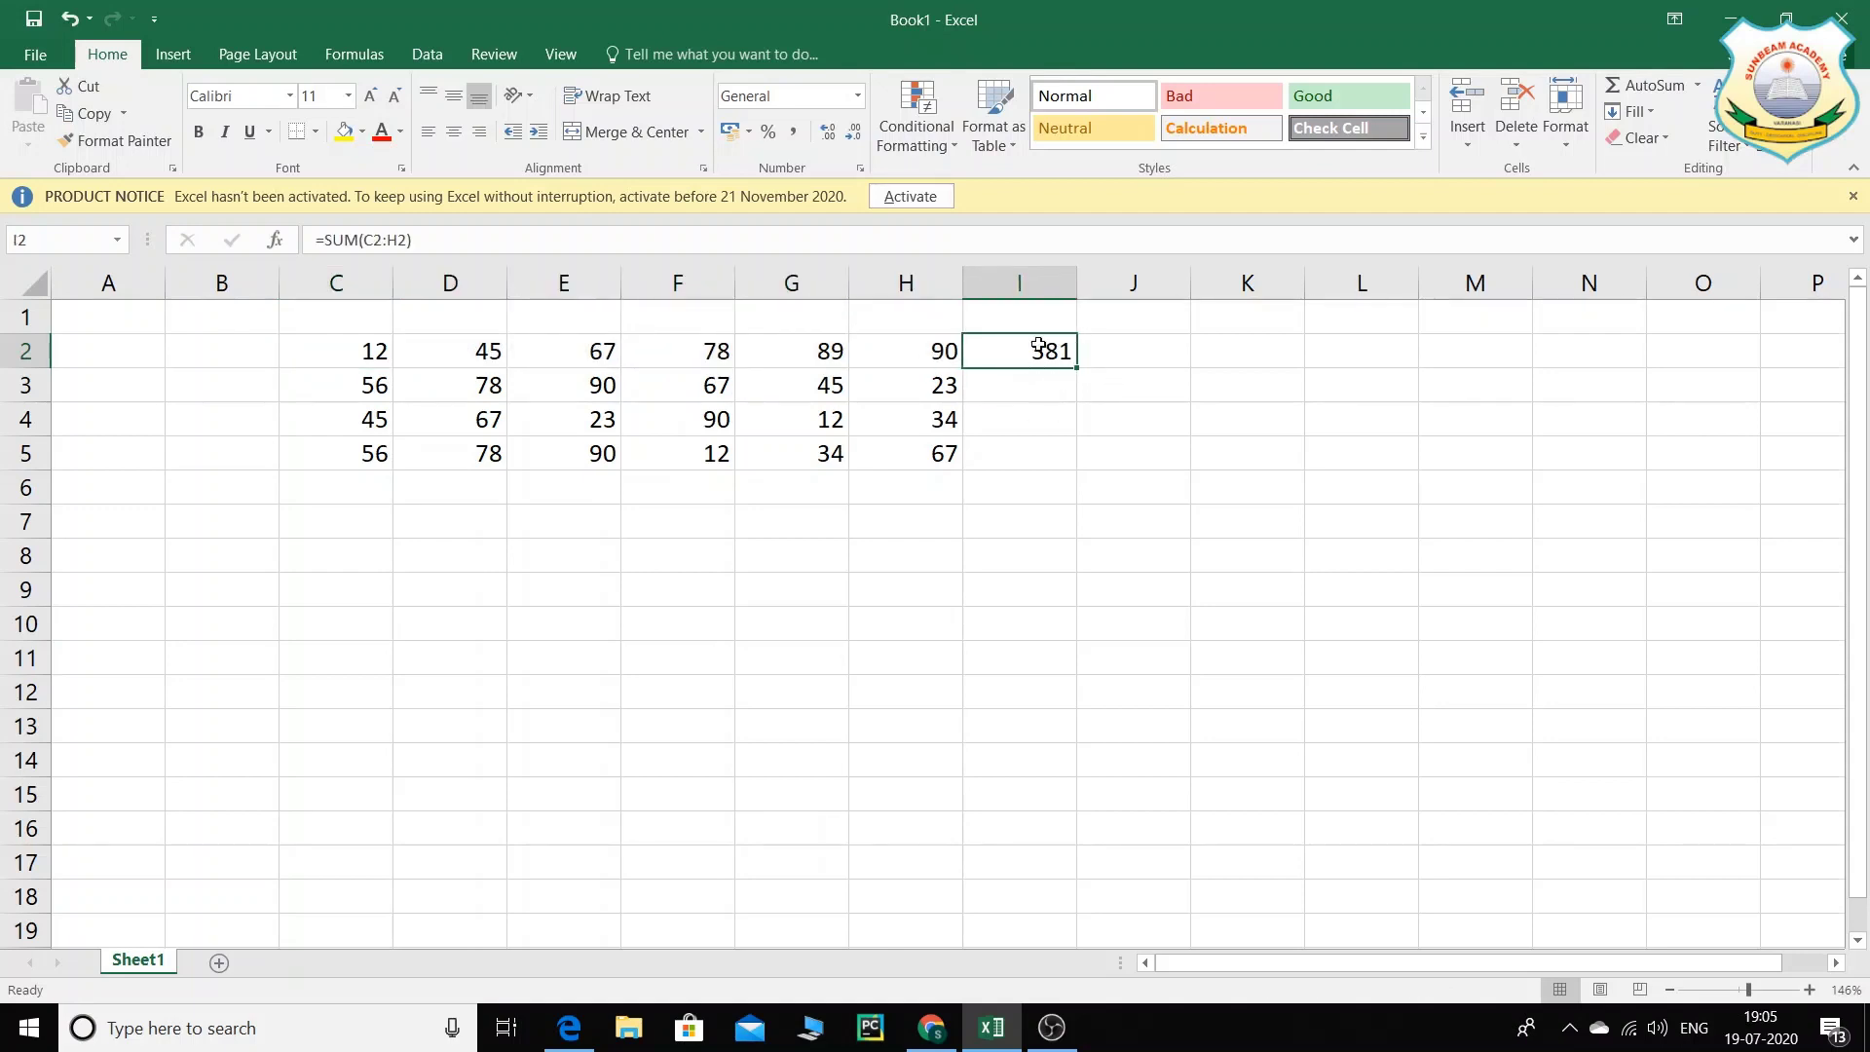
{"action": "left_click", "coordinate": [1023, 376]}
{"action": "left_click", "coordinate": [1023, 347]}
{"action": "left_click_drag", "start_coordinate": [464, 235], "coordinate": [291, 235]}
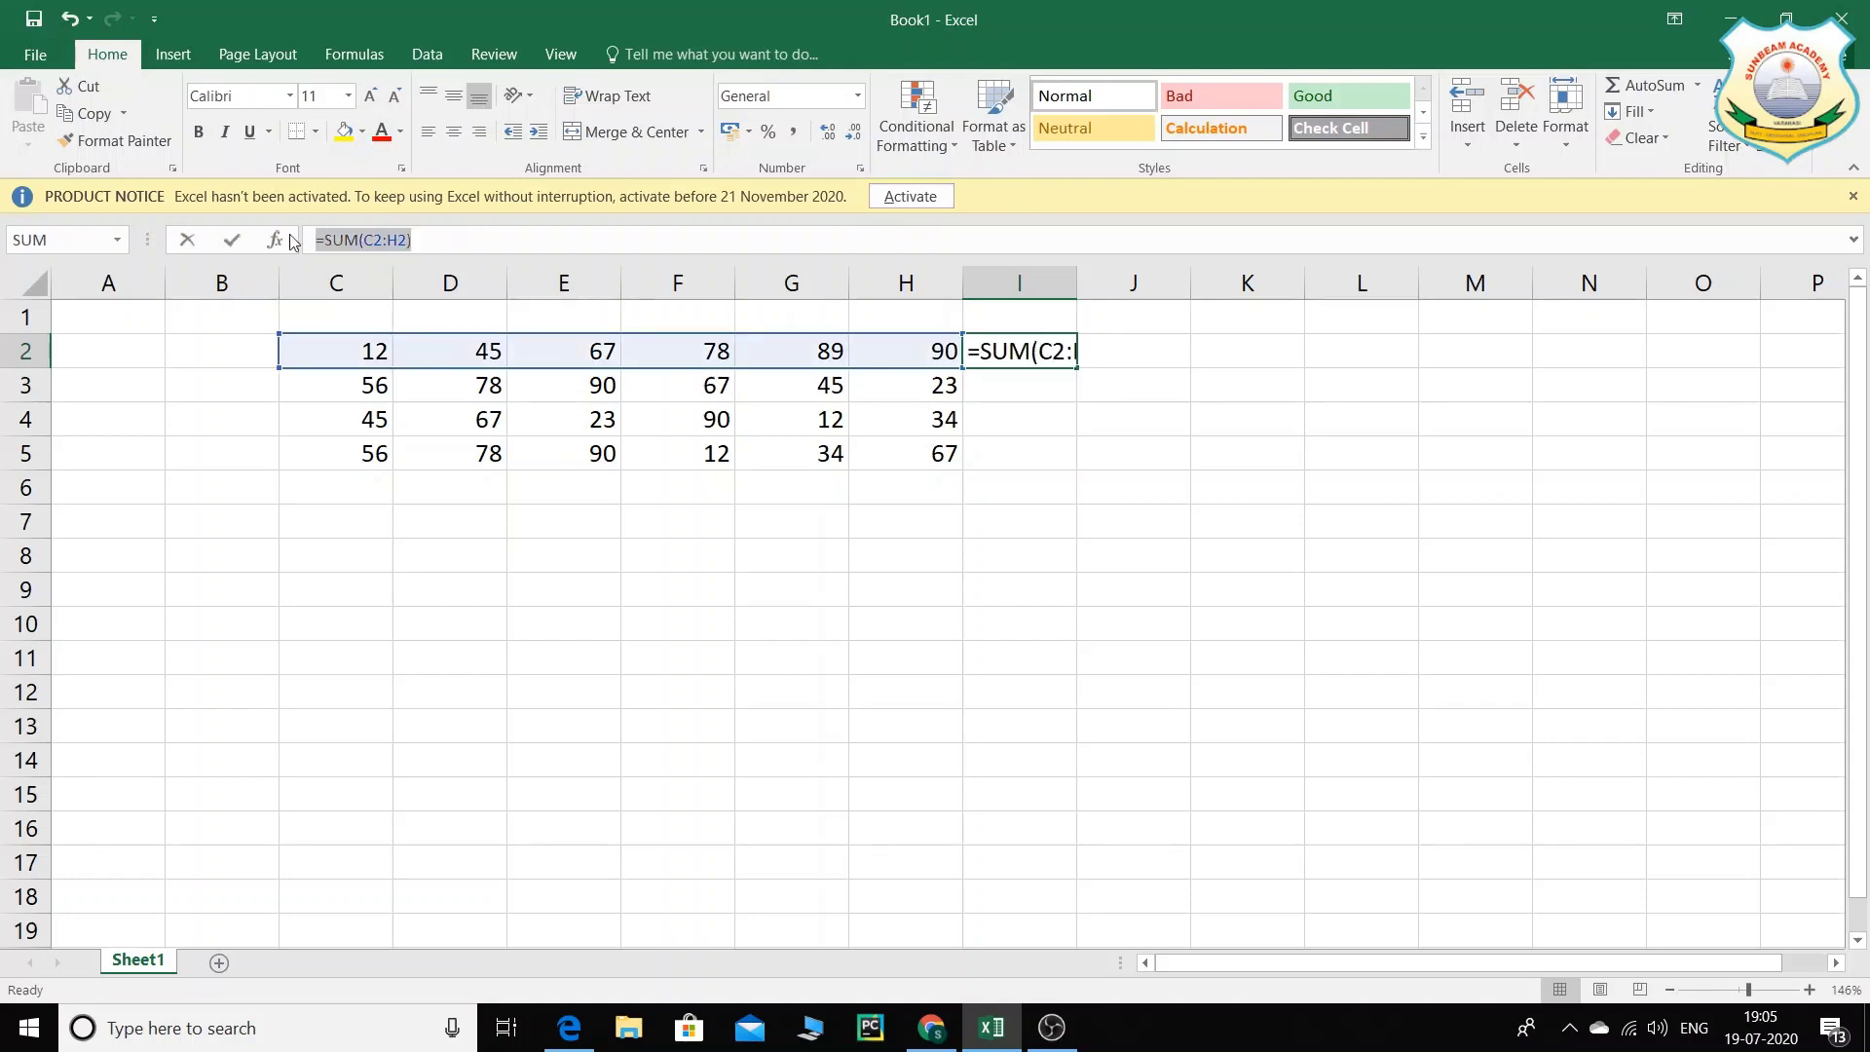
{"action": "type", "text": "="}
{"action": "left_click", "coordinate": [1003, 385]}
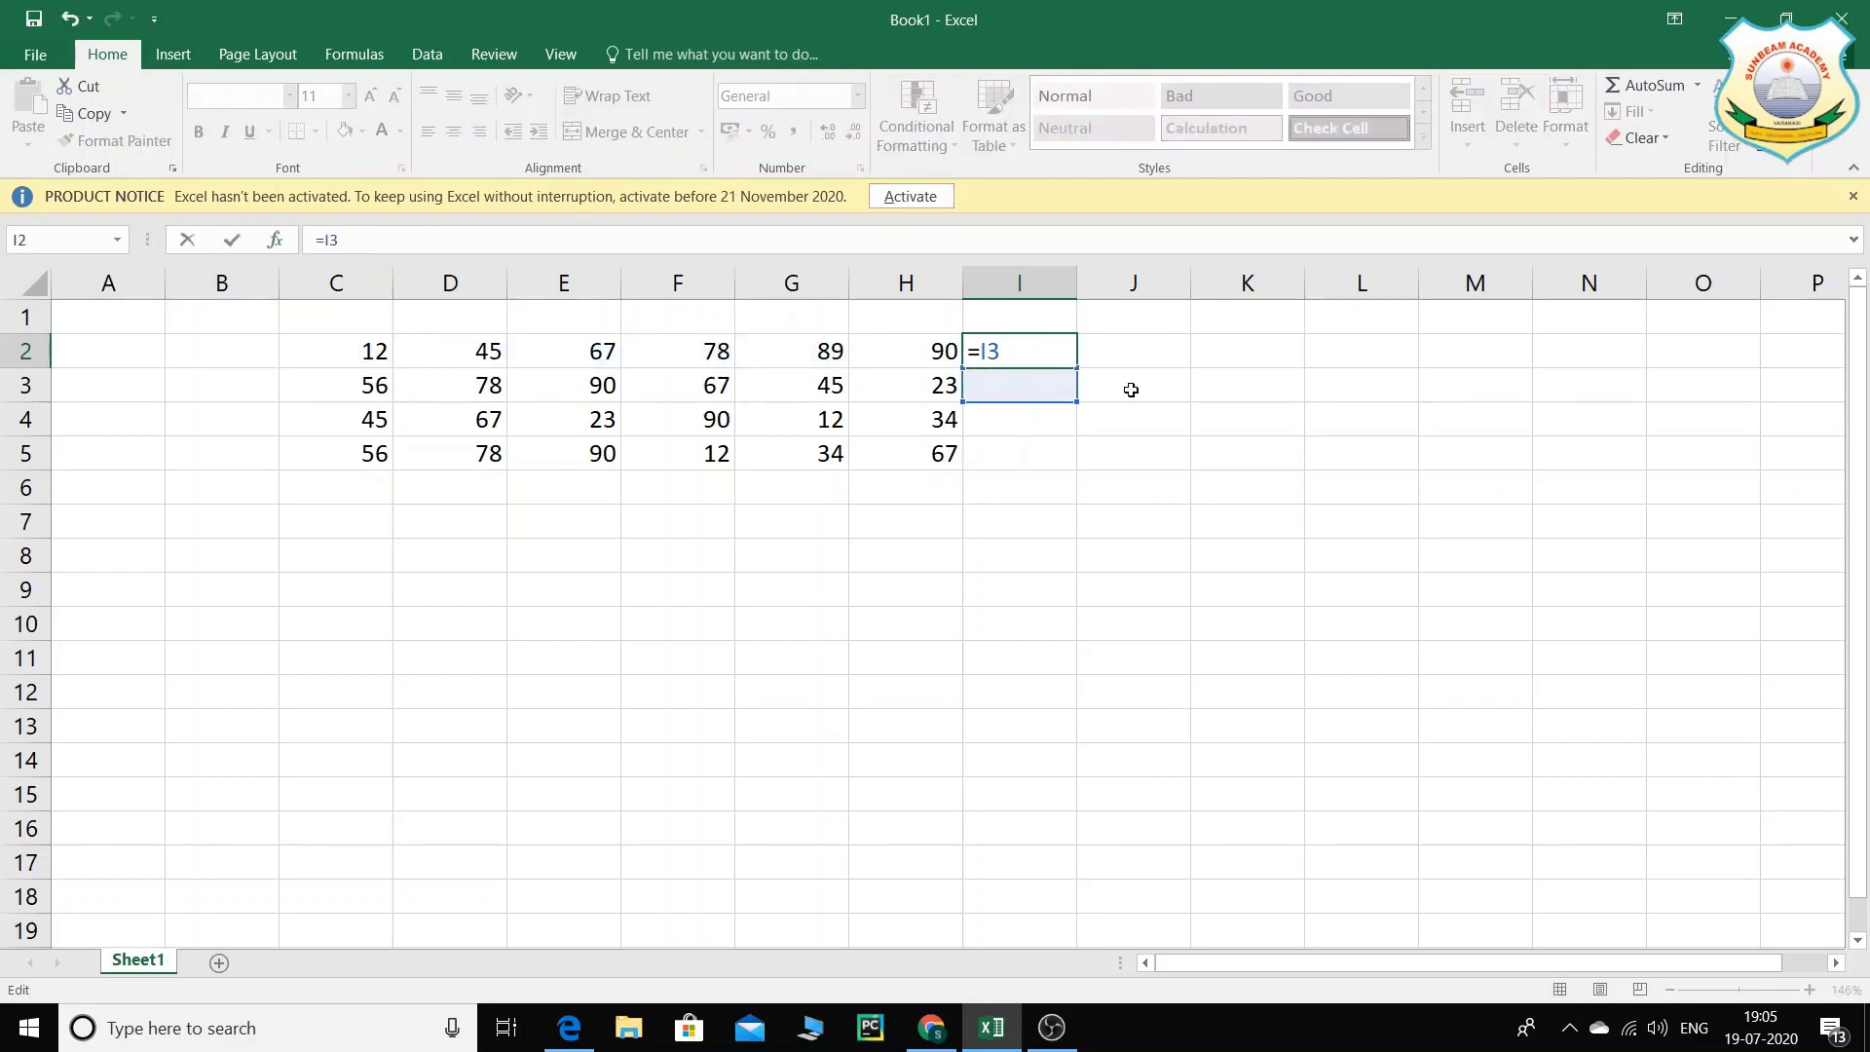
{"action": "key", "text": "Escape"}
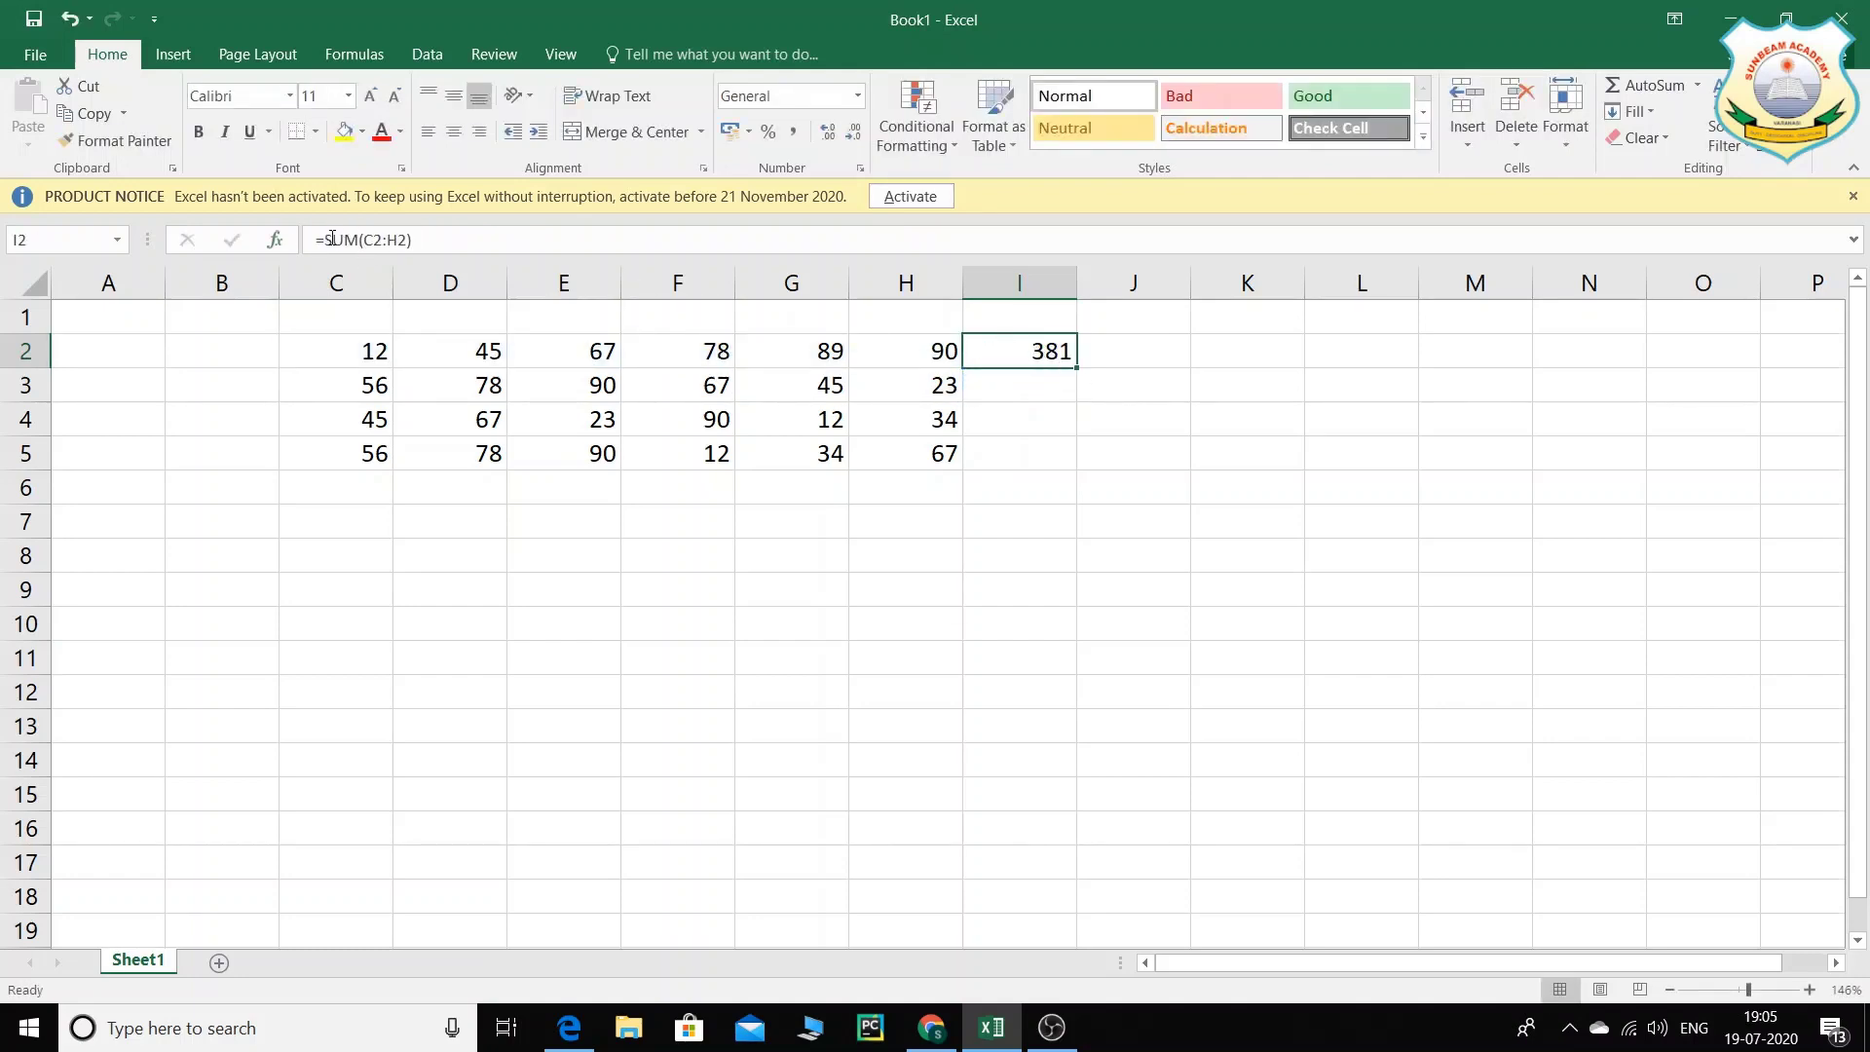
Step: Copy the SUM formula from I2 and paste it into cells I3, I4 and I5
{"action": "left_click", "coordinate": [1030, 383]}
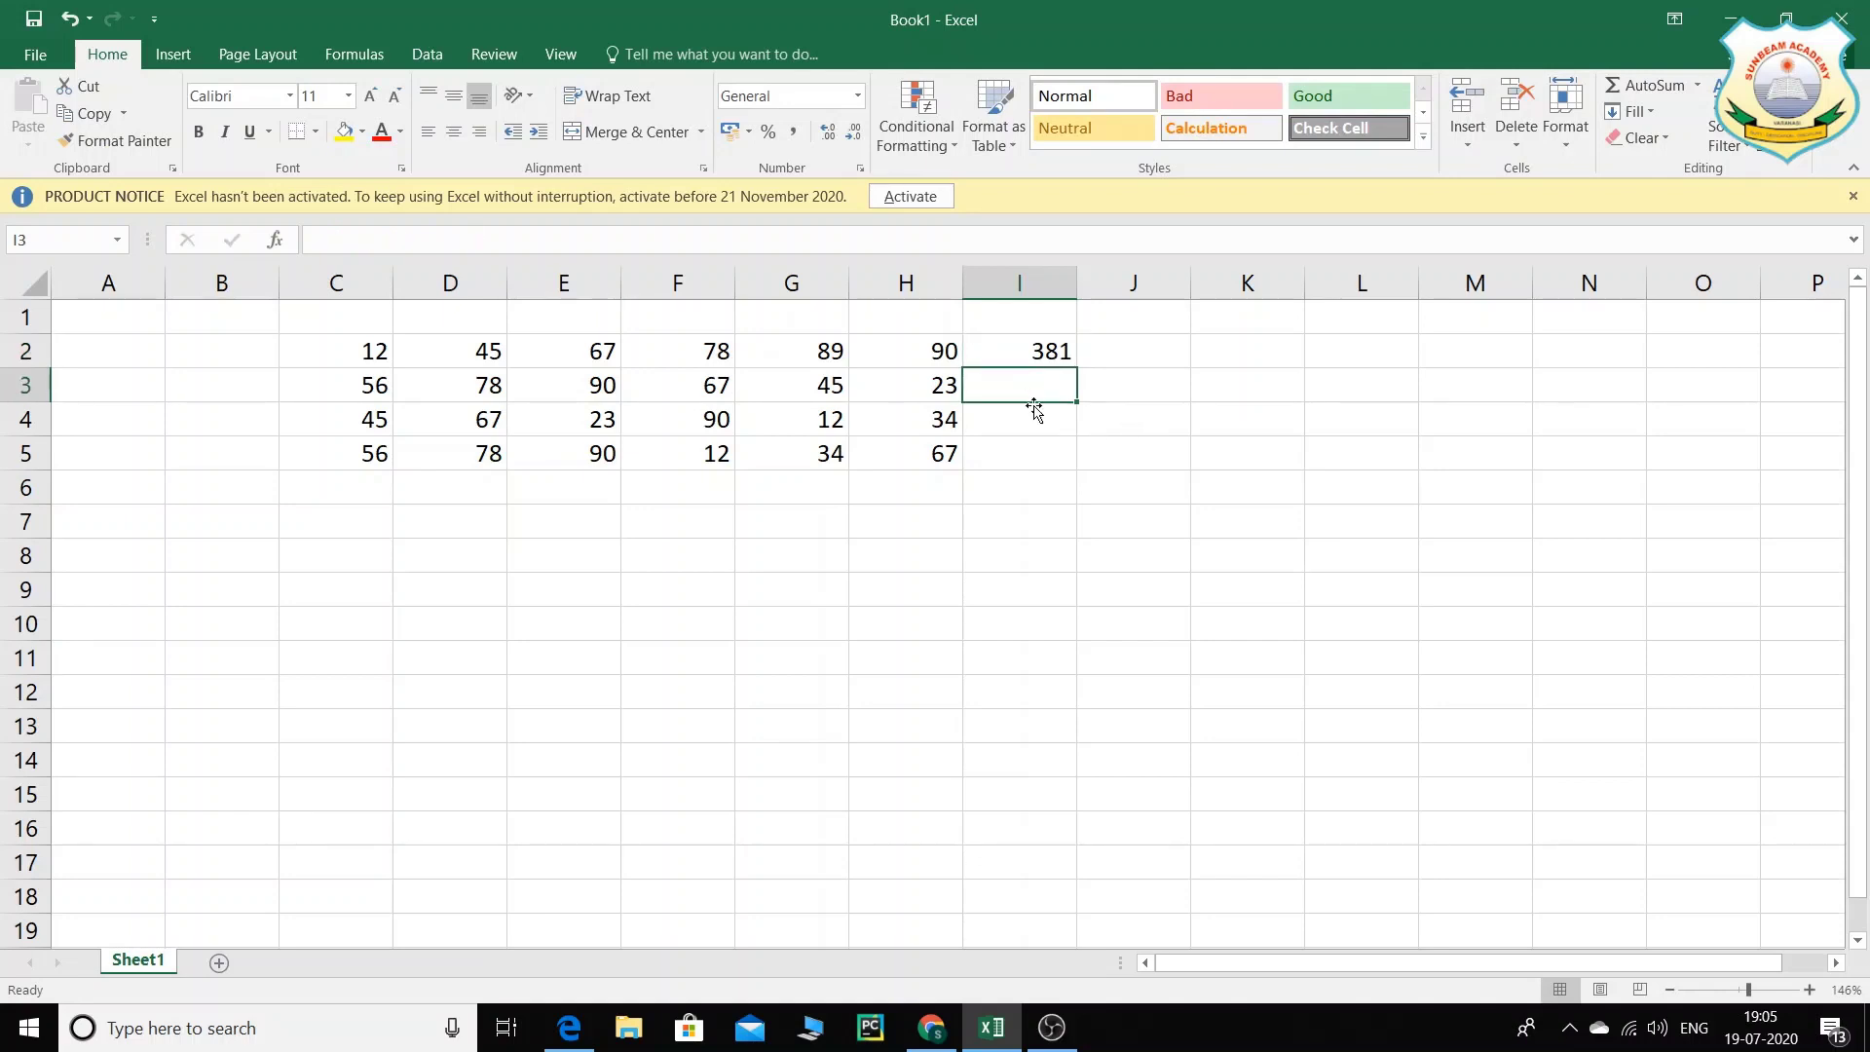
{"action": "left_click", "coordinate": [1034, 418]}
{"action": "left_click", "coordinate": [1037, 450]}
{"action": "left_click", "coordinate": [1032, 390]}
{"action": "left_click", "coordinate": [1030, 352]}
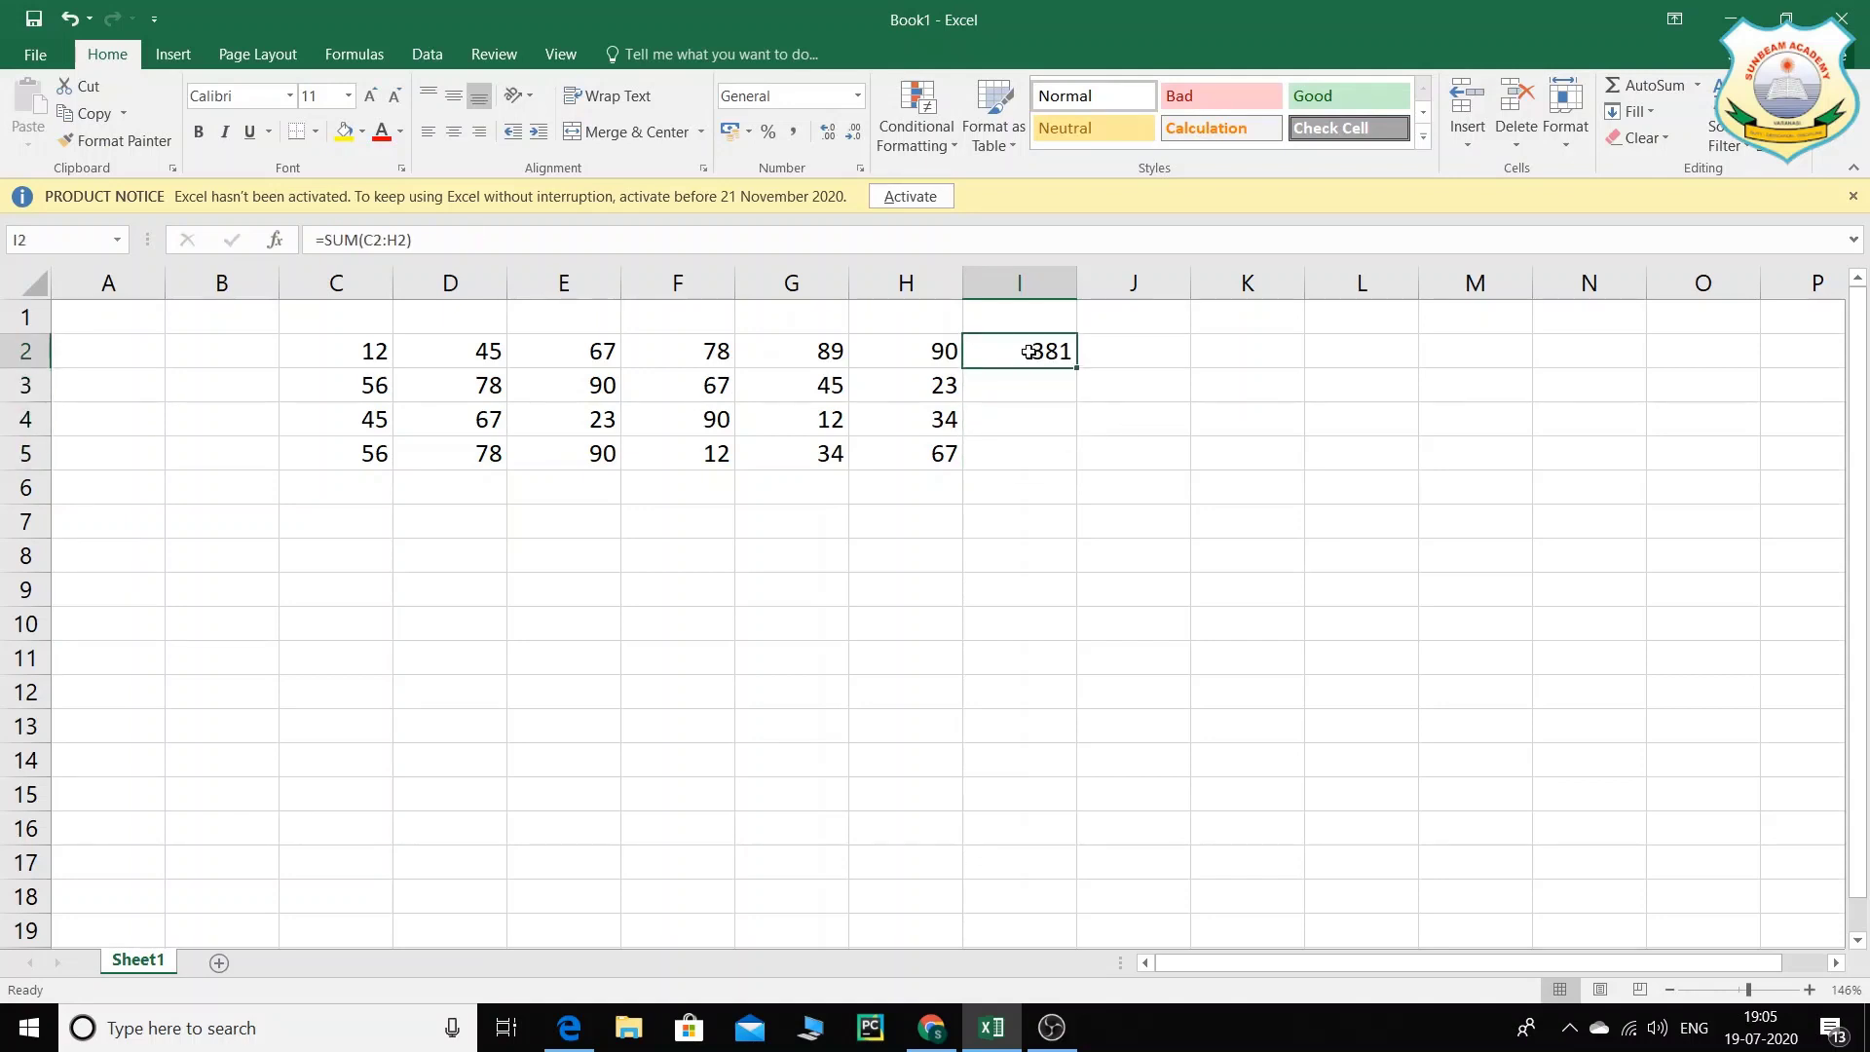
{"action": "key", "text": "ctrl+c"}
{"action": "left_click", "coordinate": [1039, 383]}
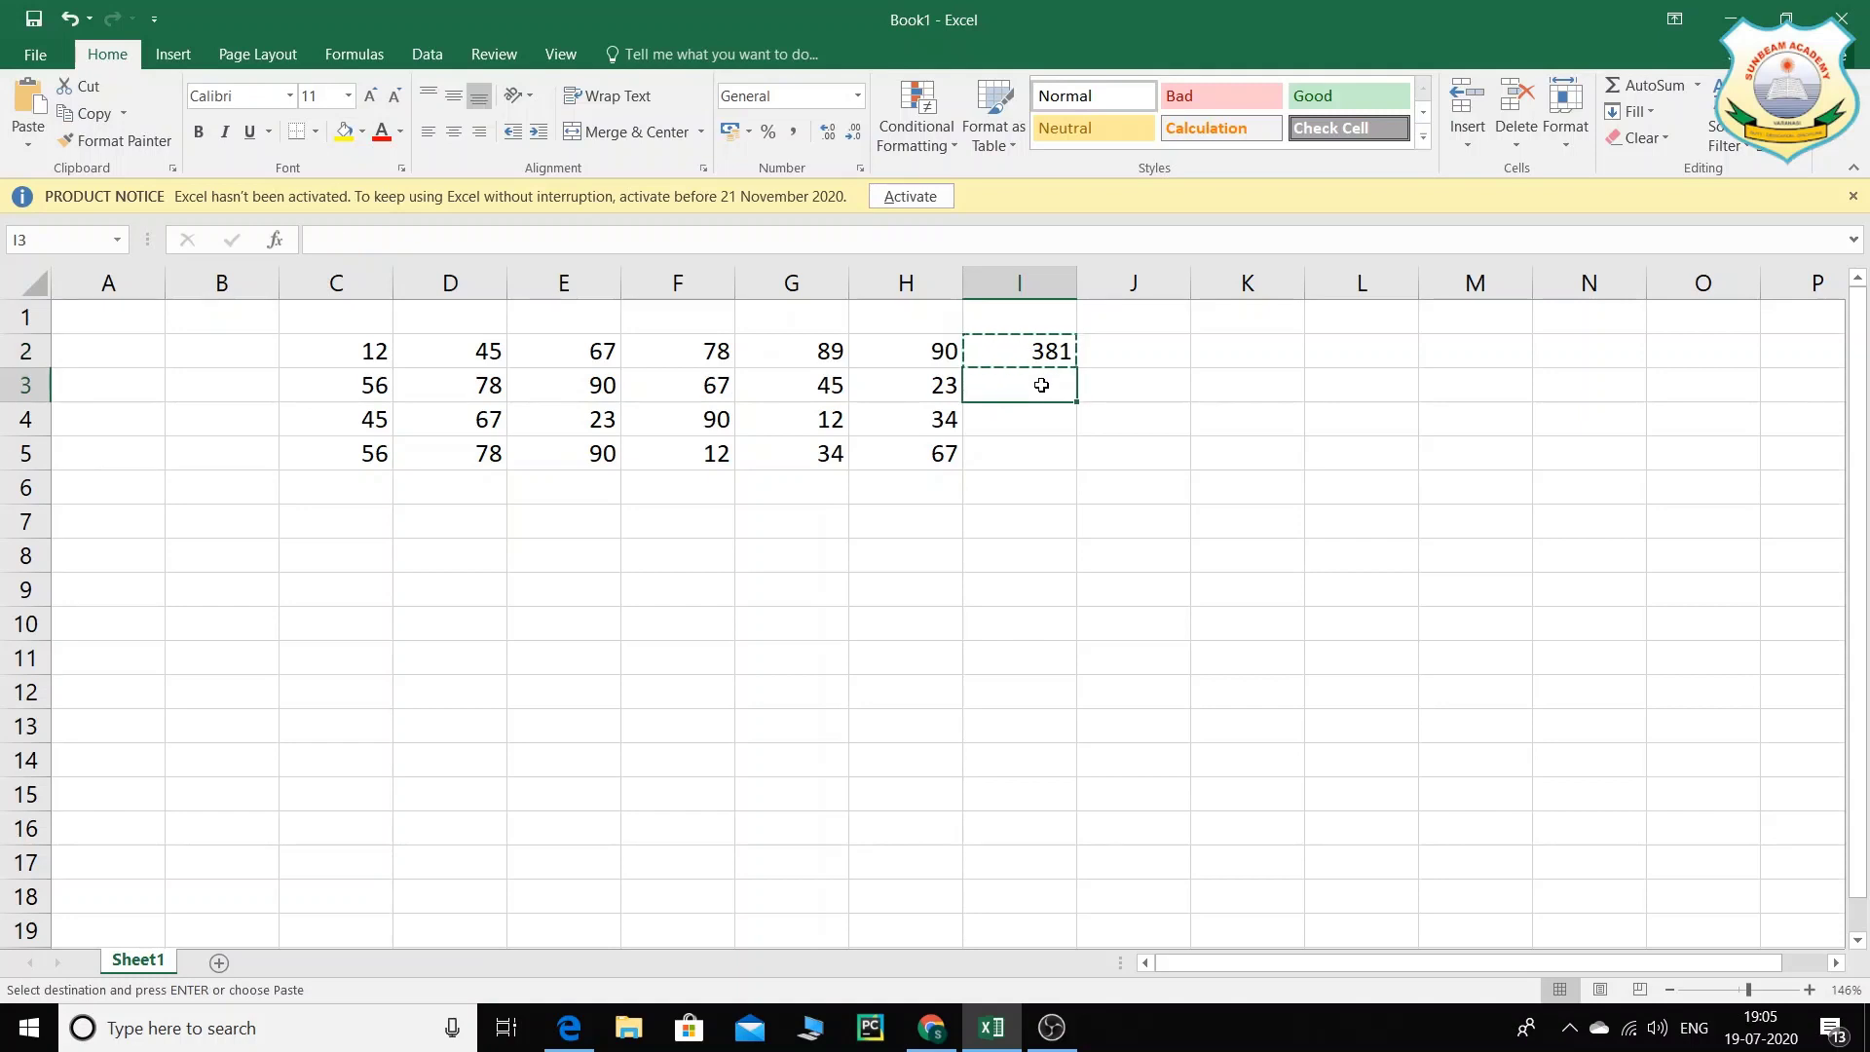
{"action": "key", "text": "ctrl+v"}
{"action": "left_click", "coordinate": [1039, 419]}
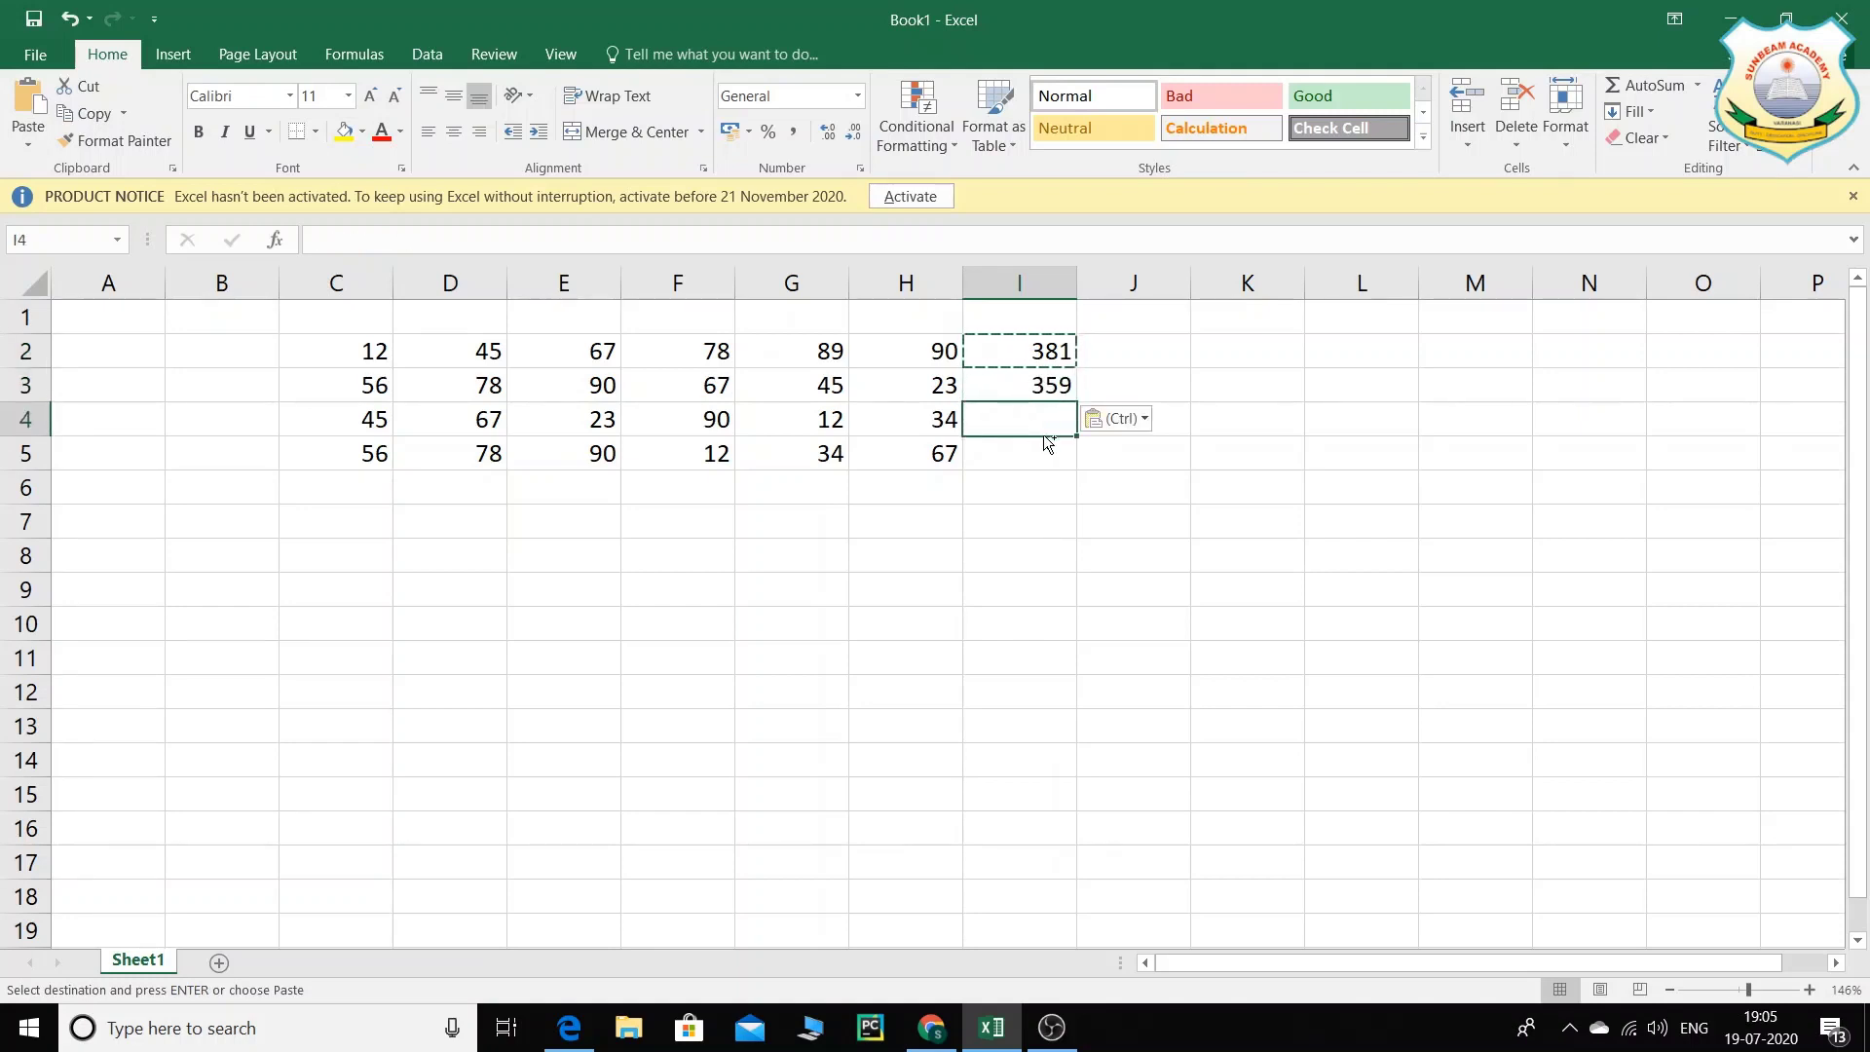
{"action": "key", "text": "ctrl+v"}
{"action": "left_click", "coordinate": [1045, 460]}
{"action": "key", "text": "ctrl+v"}
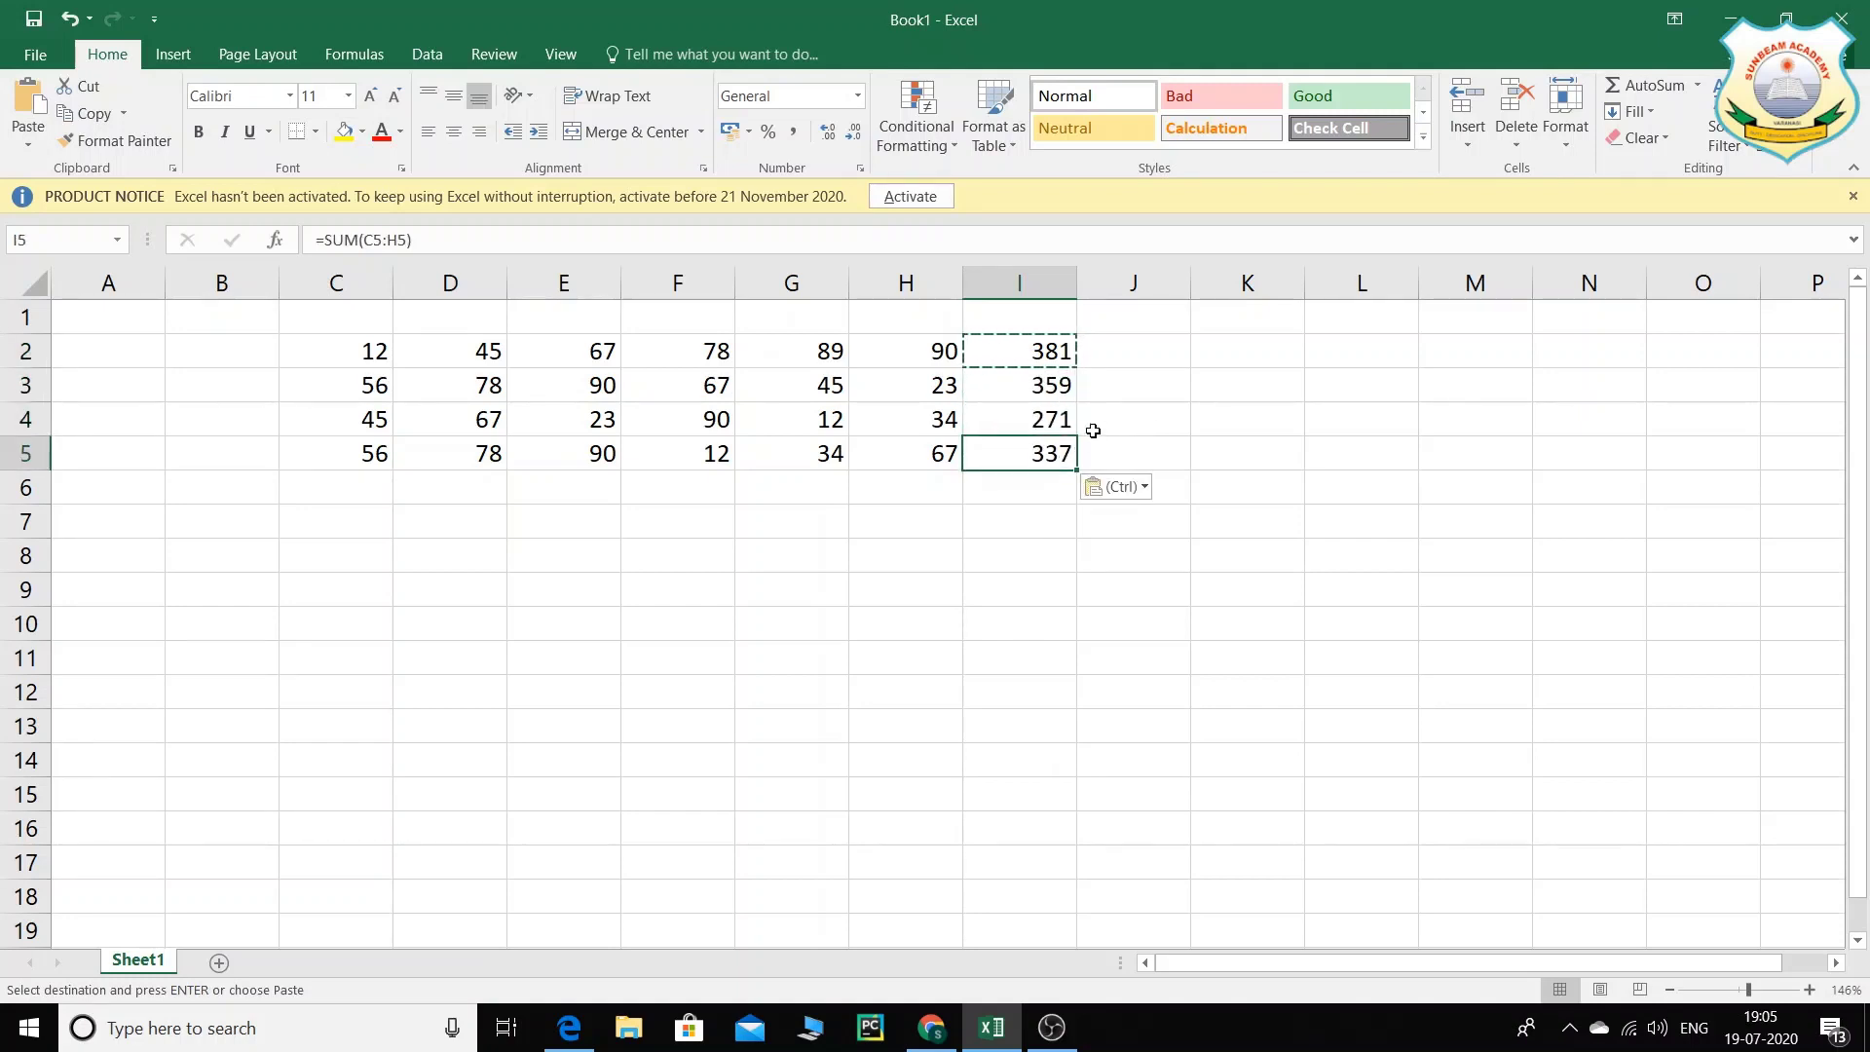
Step: Check the formulas in I3, I4 and I5 against the values in columns C to H of their rows
{"action": "left_click", "coordinate": [1044, 387]}
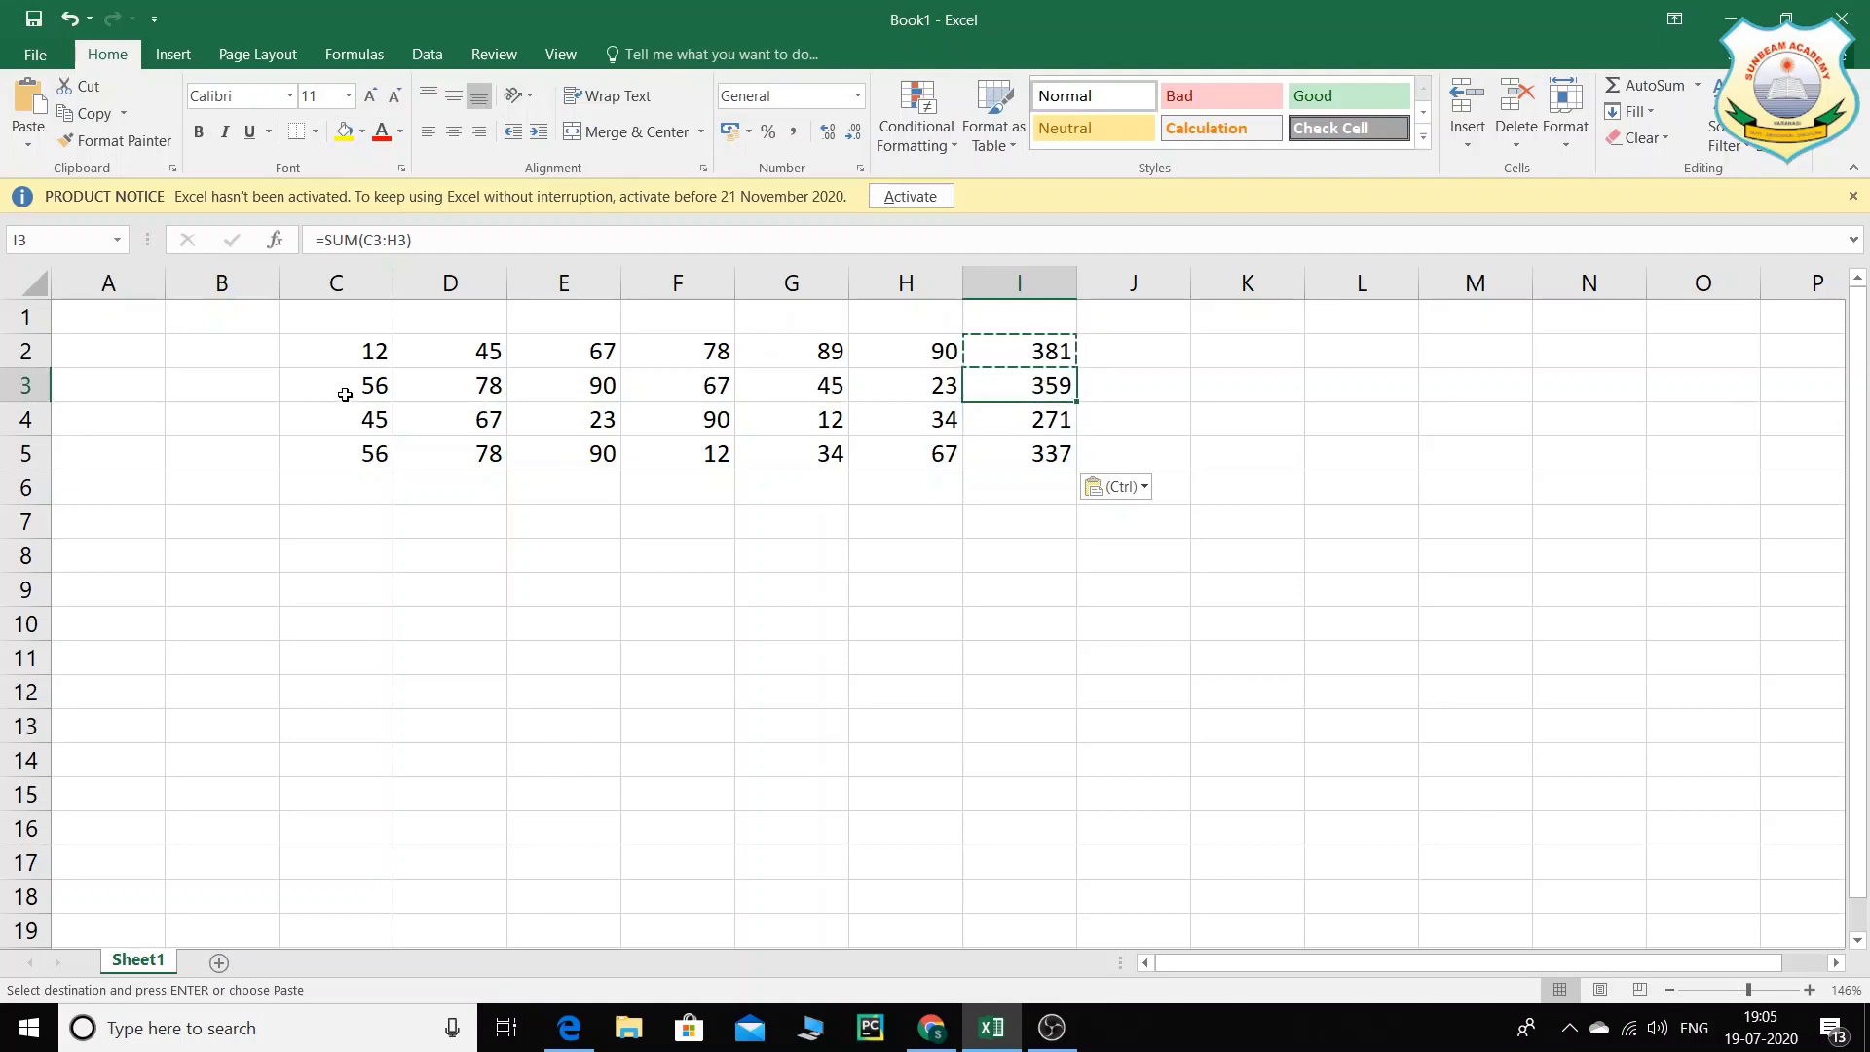
{"action": "left_click_drag", "start_coordinate": [342, 396], "coordinate": [913, 381]}
{"action": "left_click", "coordinate": [1035, 423]}
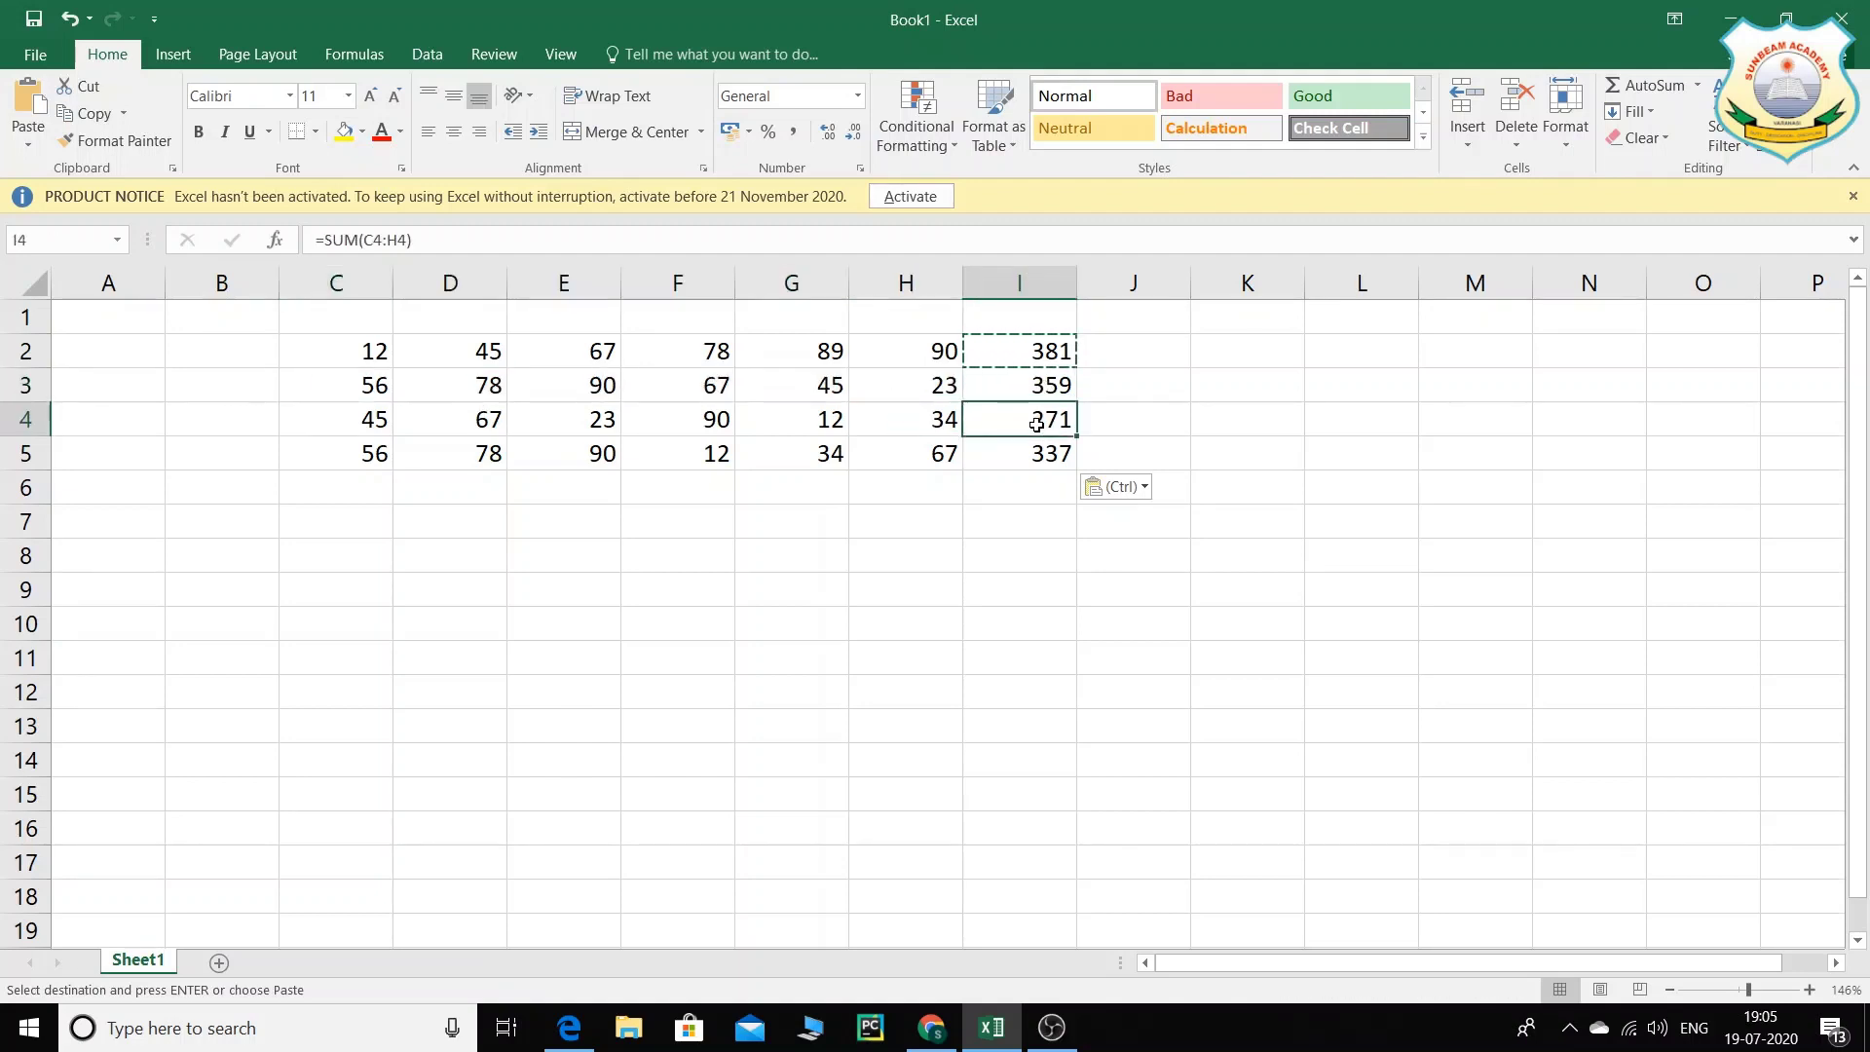
{"action": "left_click_drag", "start_coordinate": [354, 415], "coordinate": [901, 413]}
{"action": "left_click", "coordinate": [1024, 453]}
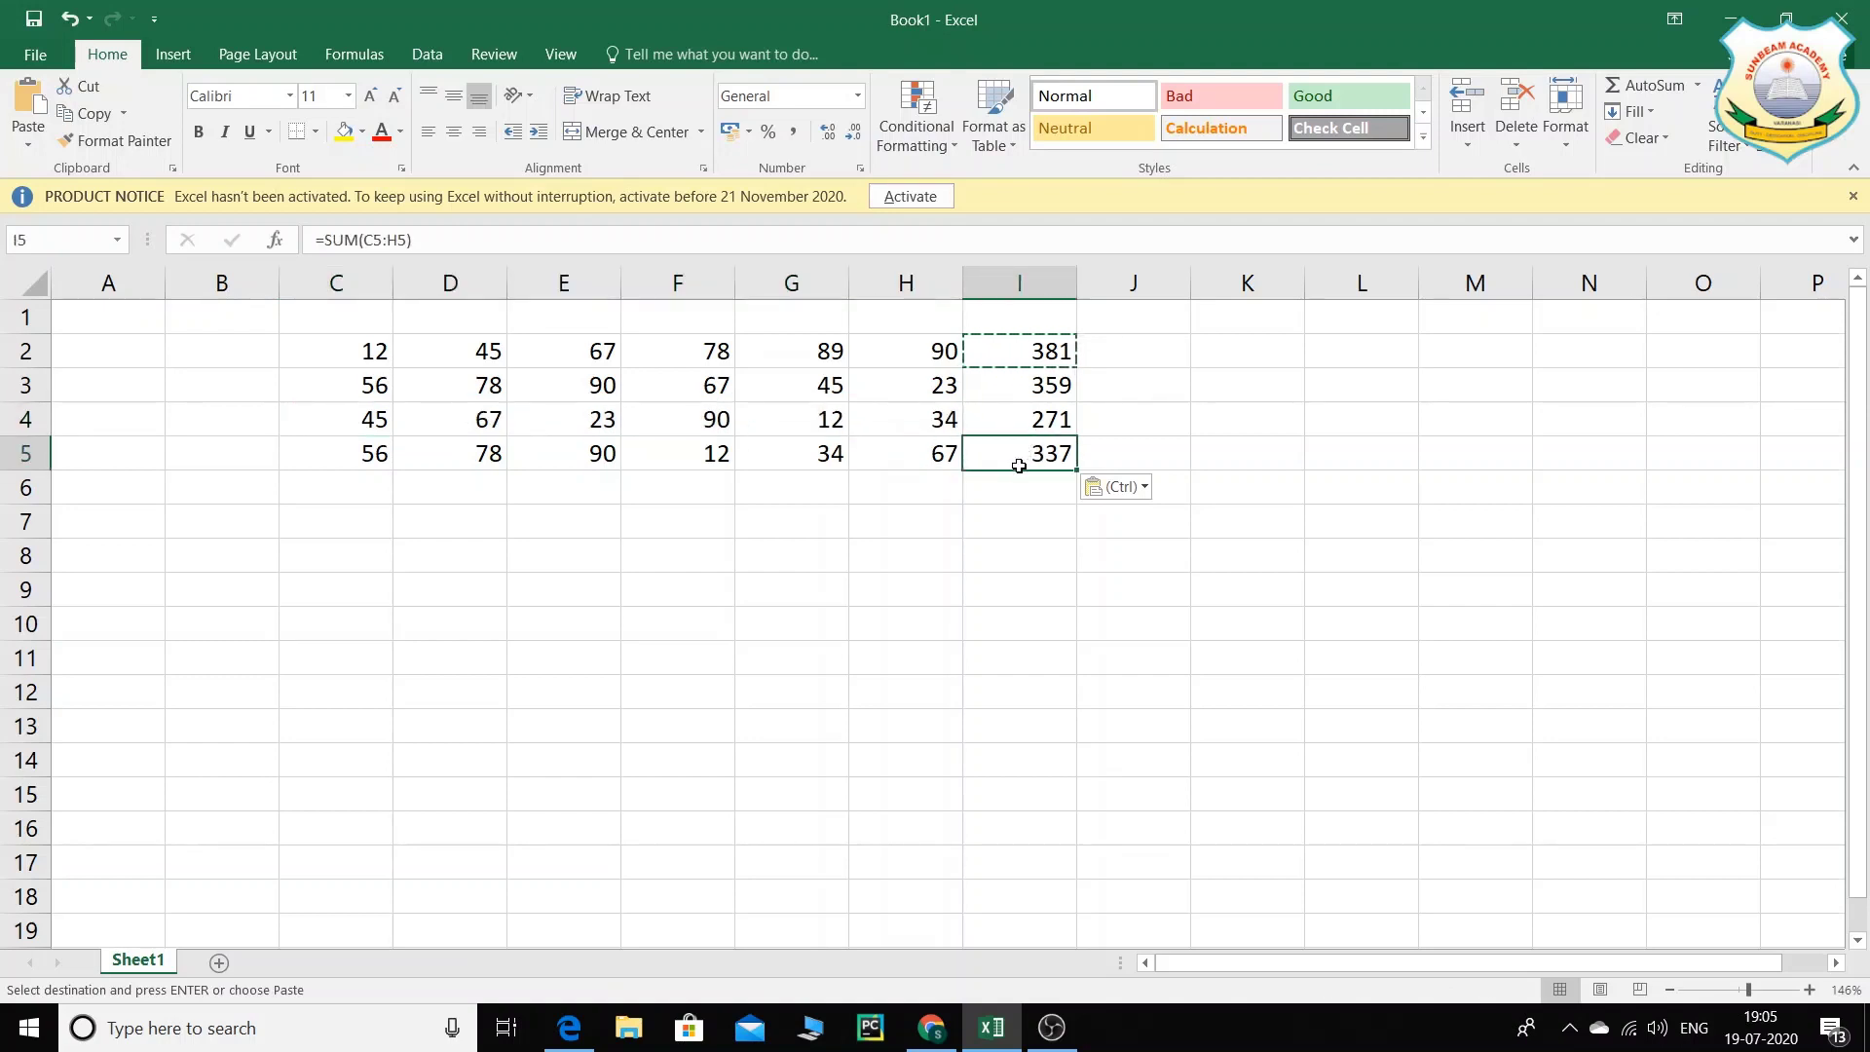
{"action": "left_click_drag", "start_coordinate": [370, 457], "coordinate": [932, 460]}
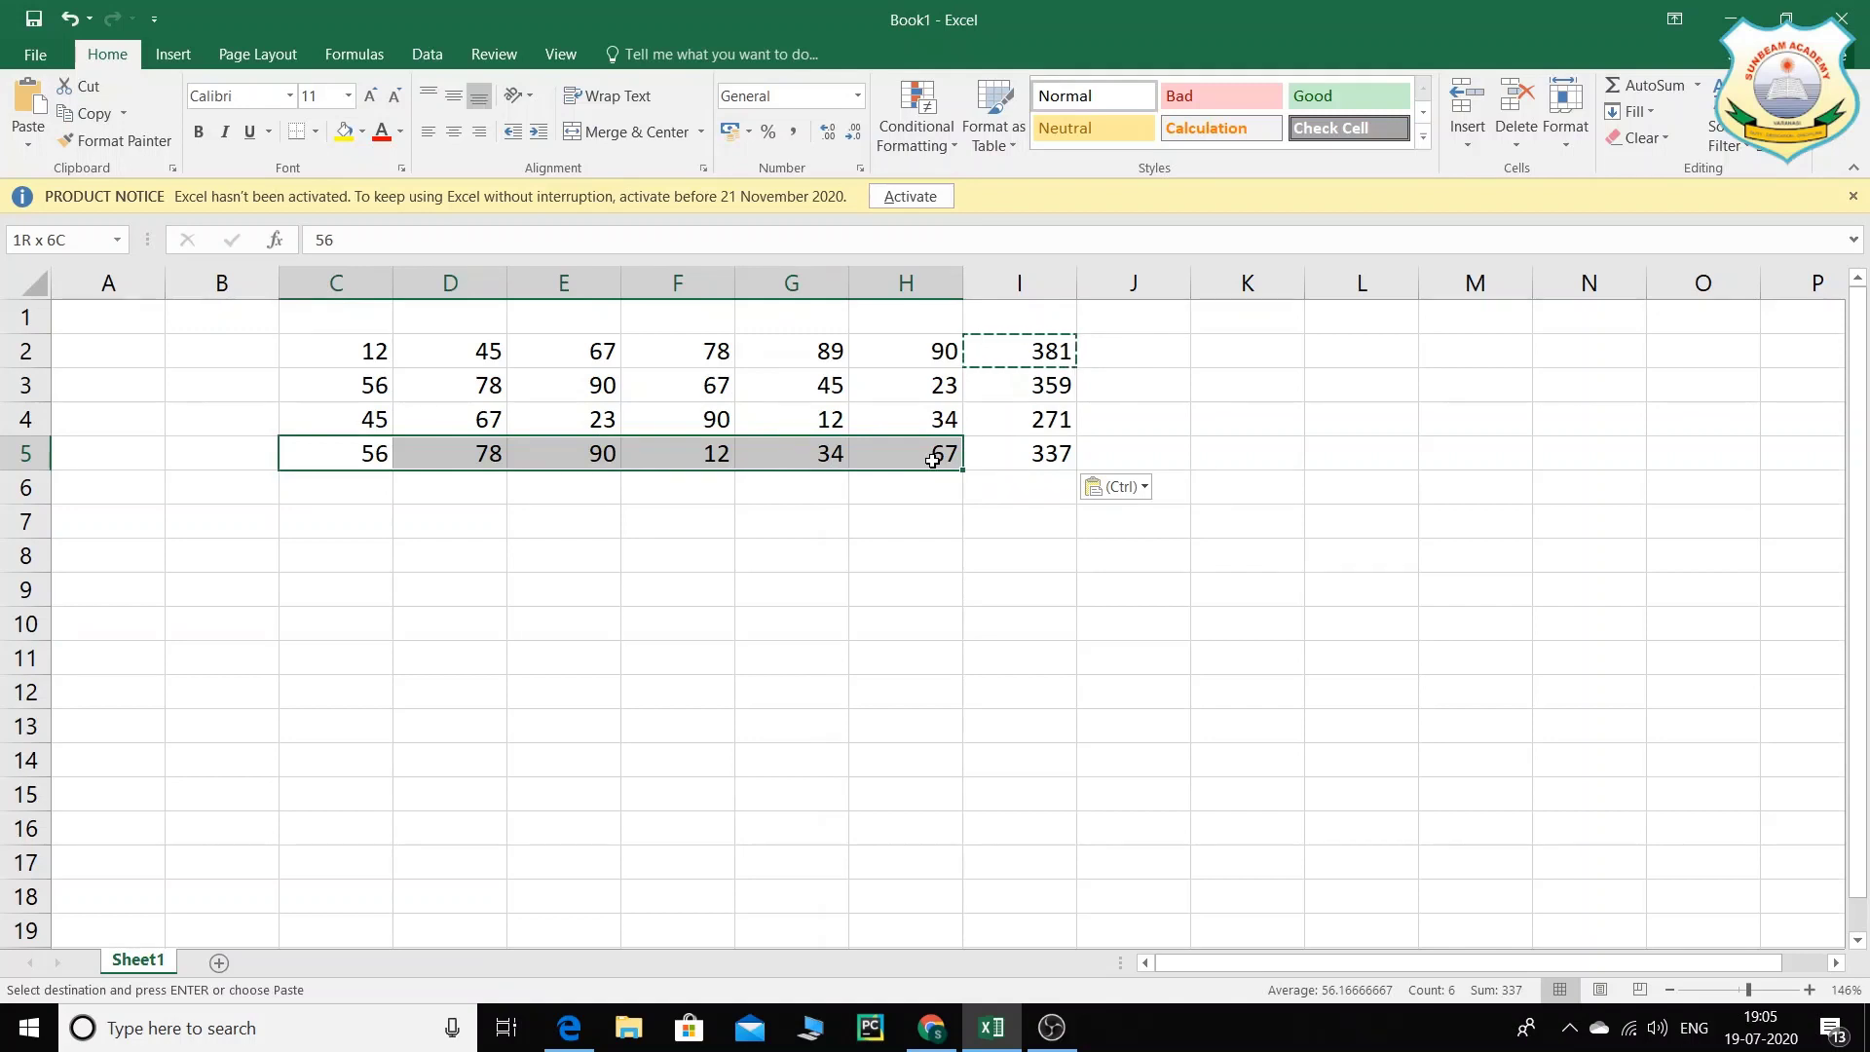
{"action": "left_click_drag", "start_coordinate": [932, 460], "coordinate": [932, 460]}
Step: Clear cells I3 to I5 and fill the I2 SUM formula down through I5
{"action": "left_click_drag", "start_coordinate": [1034, 385], "coordinate": [1051, 439]}
{"action": "key", "text": "Delete"}
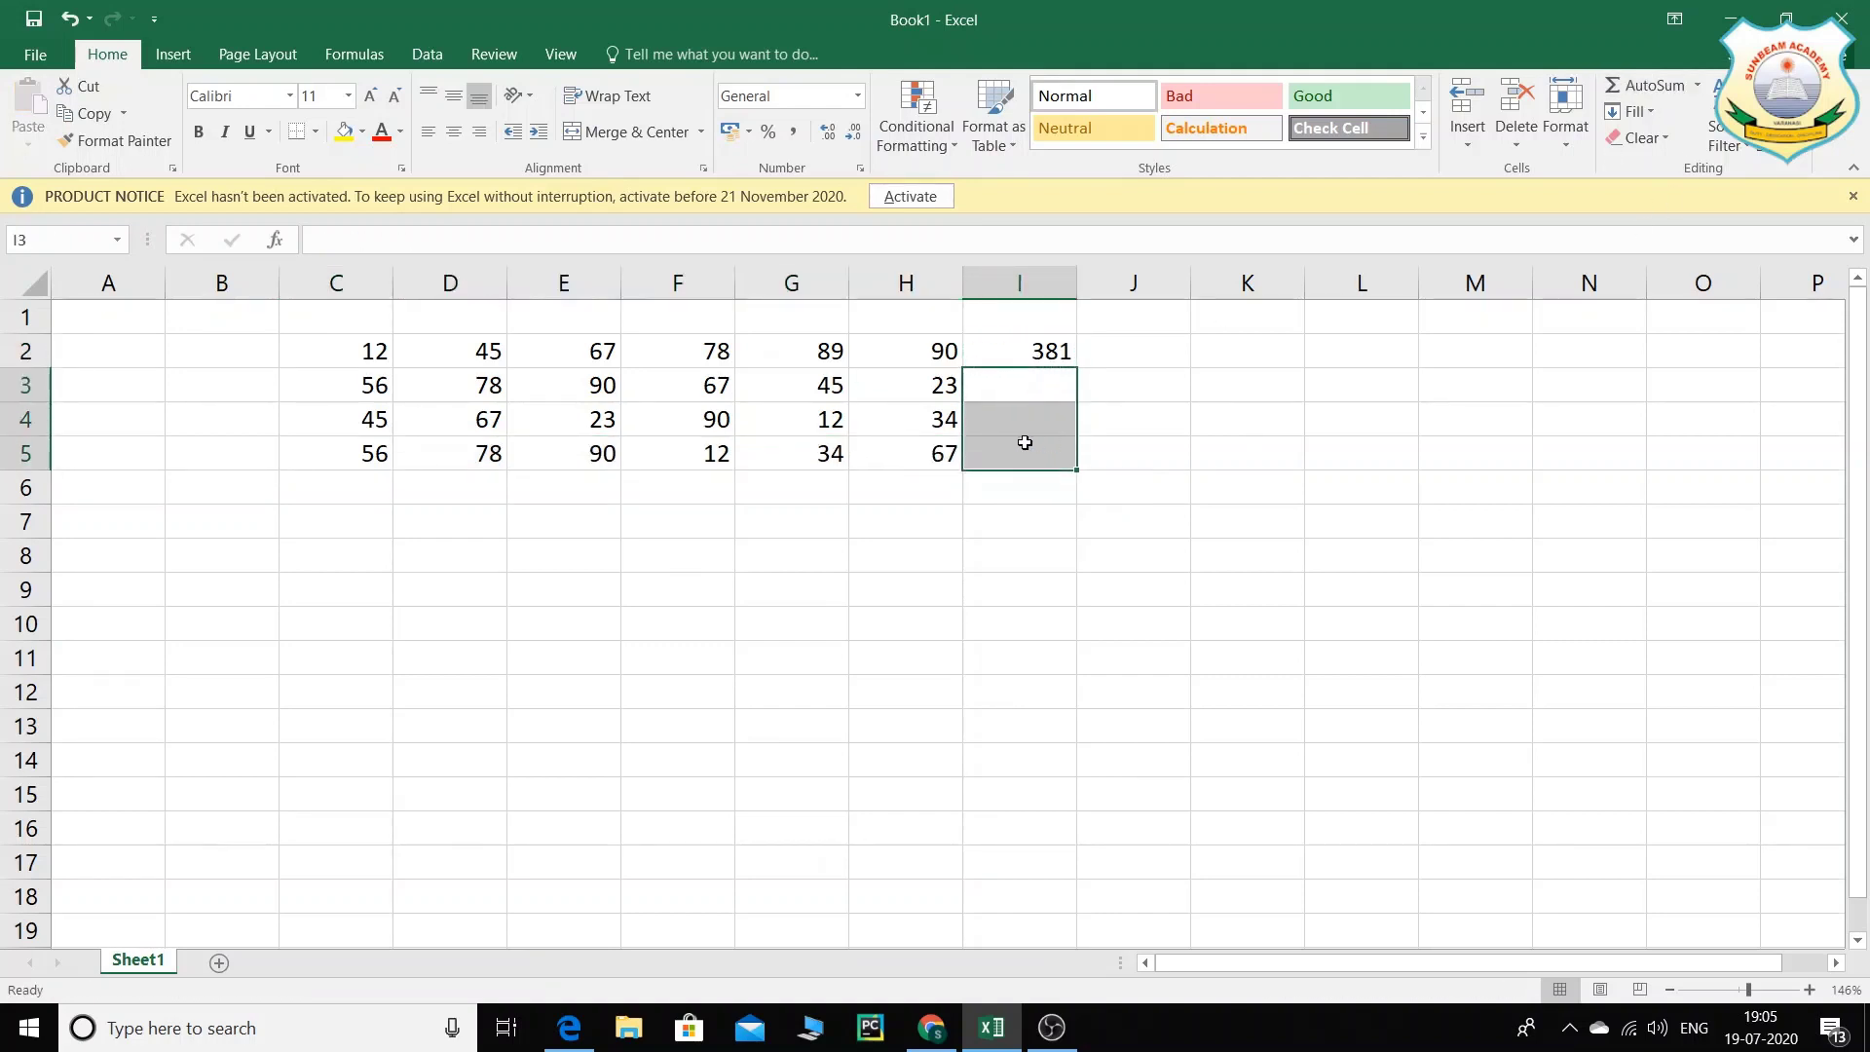
{"action": "left_click", "coordinate": [1008, 355]}
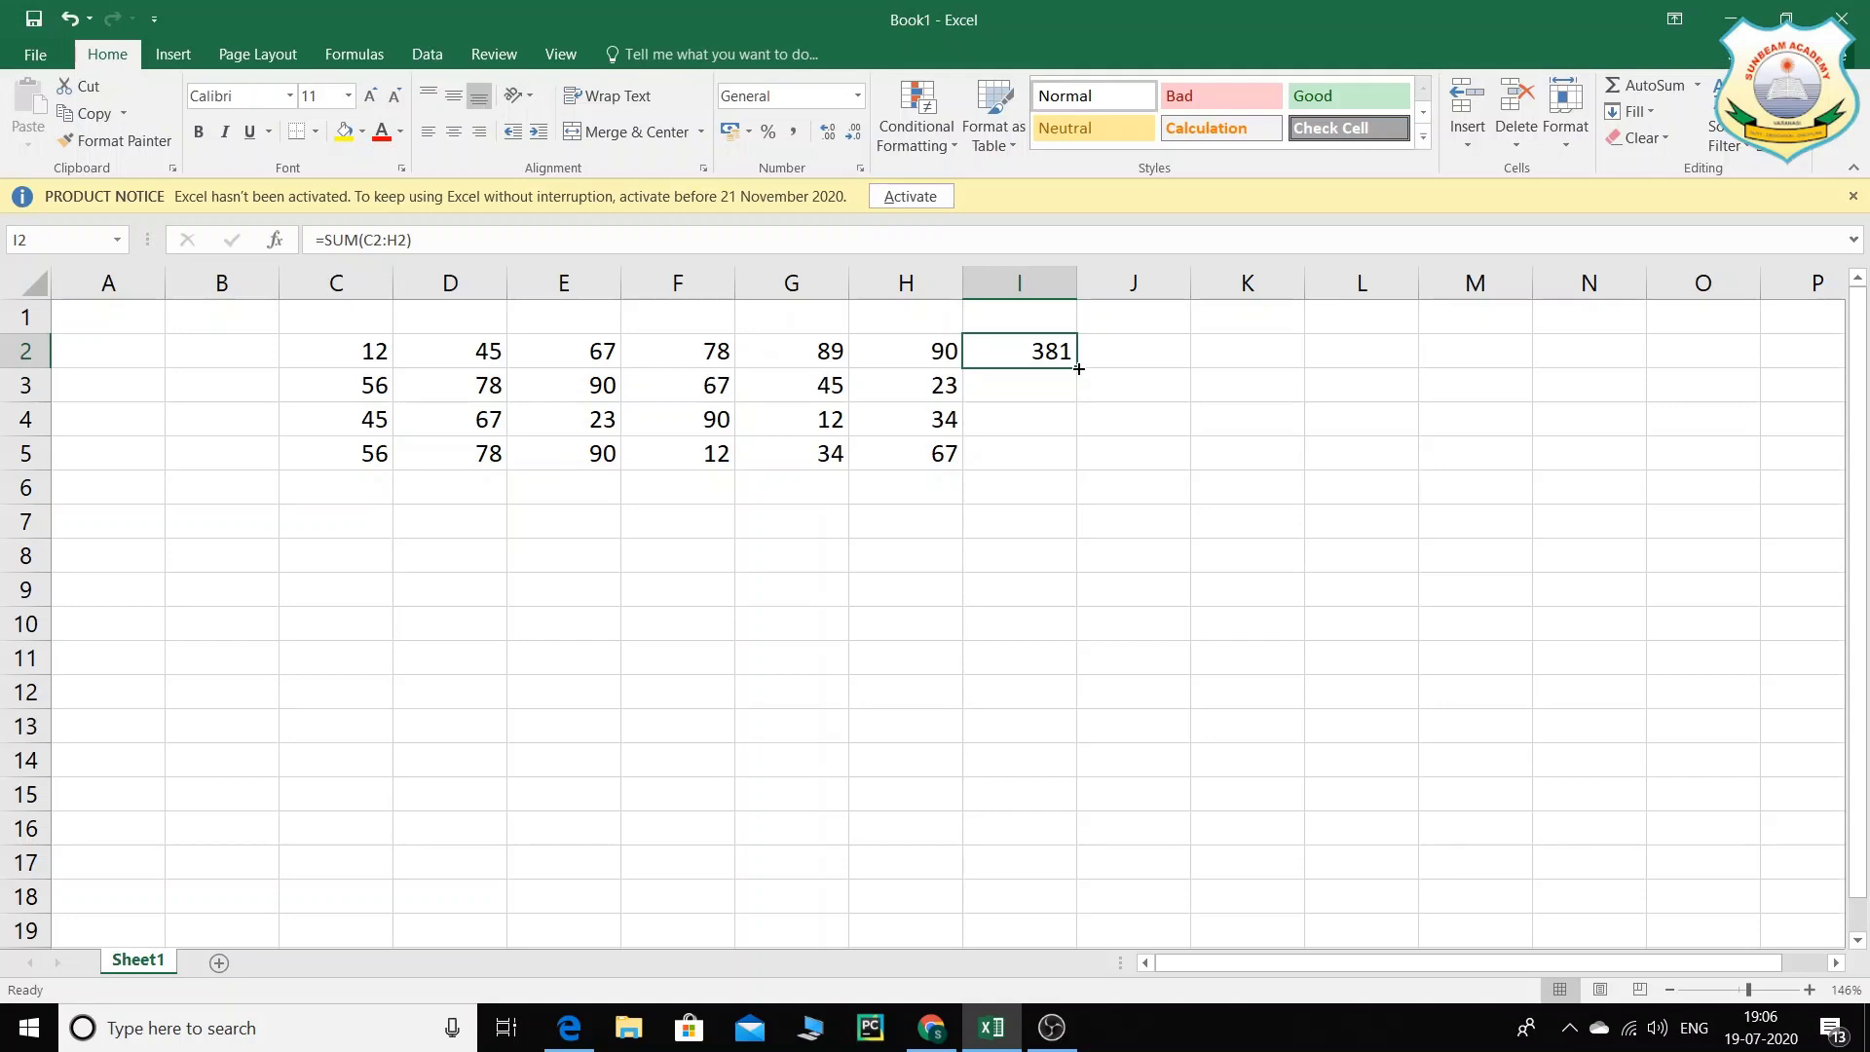
{"action": "left_click_drag", "start_coordinate": [1078, 368], "coordinate": [1080, 462]}
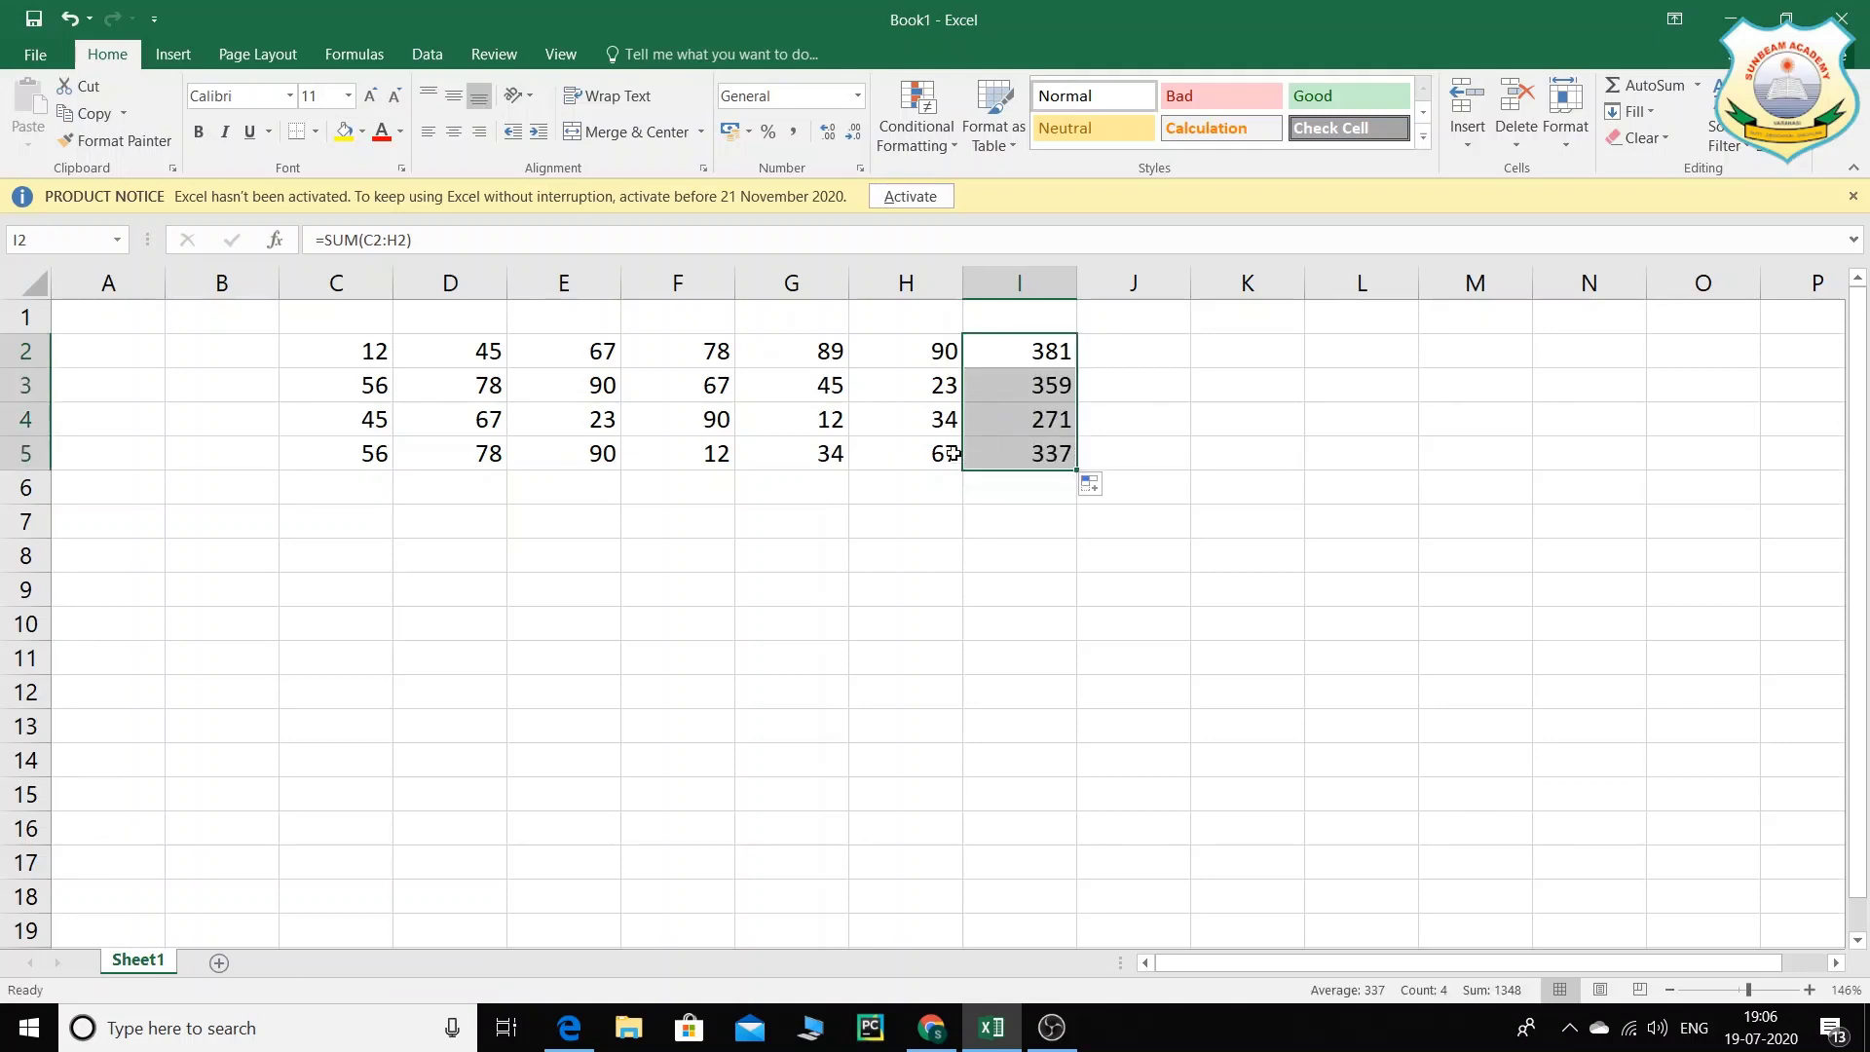
Step: Inspect the SUM formulas in cells I2 to I5 and compare the range each uses with its row
{"action": "left_click", "coordinate": [1008, 424]}
{"action": "left_click", "coordinate": [1034, 395]}
{"action": "left_click", "coordinate": [1040, 419]}
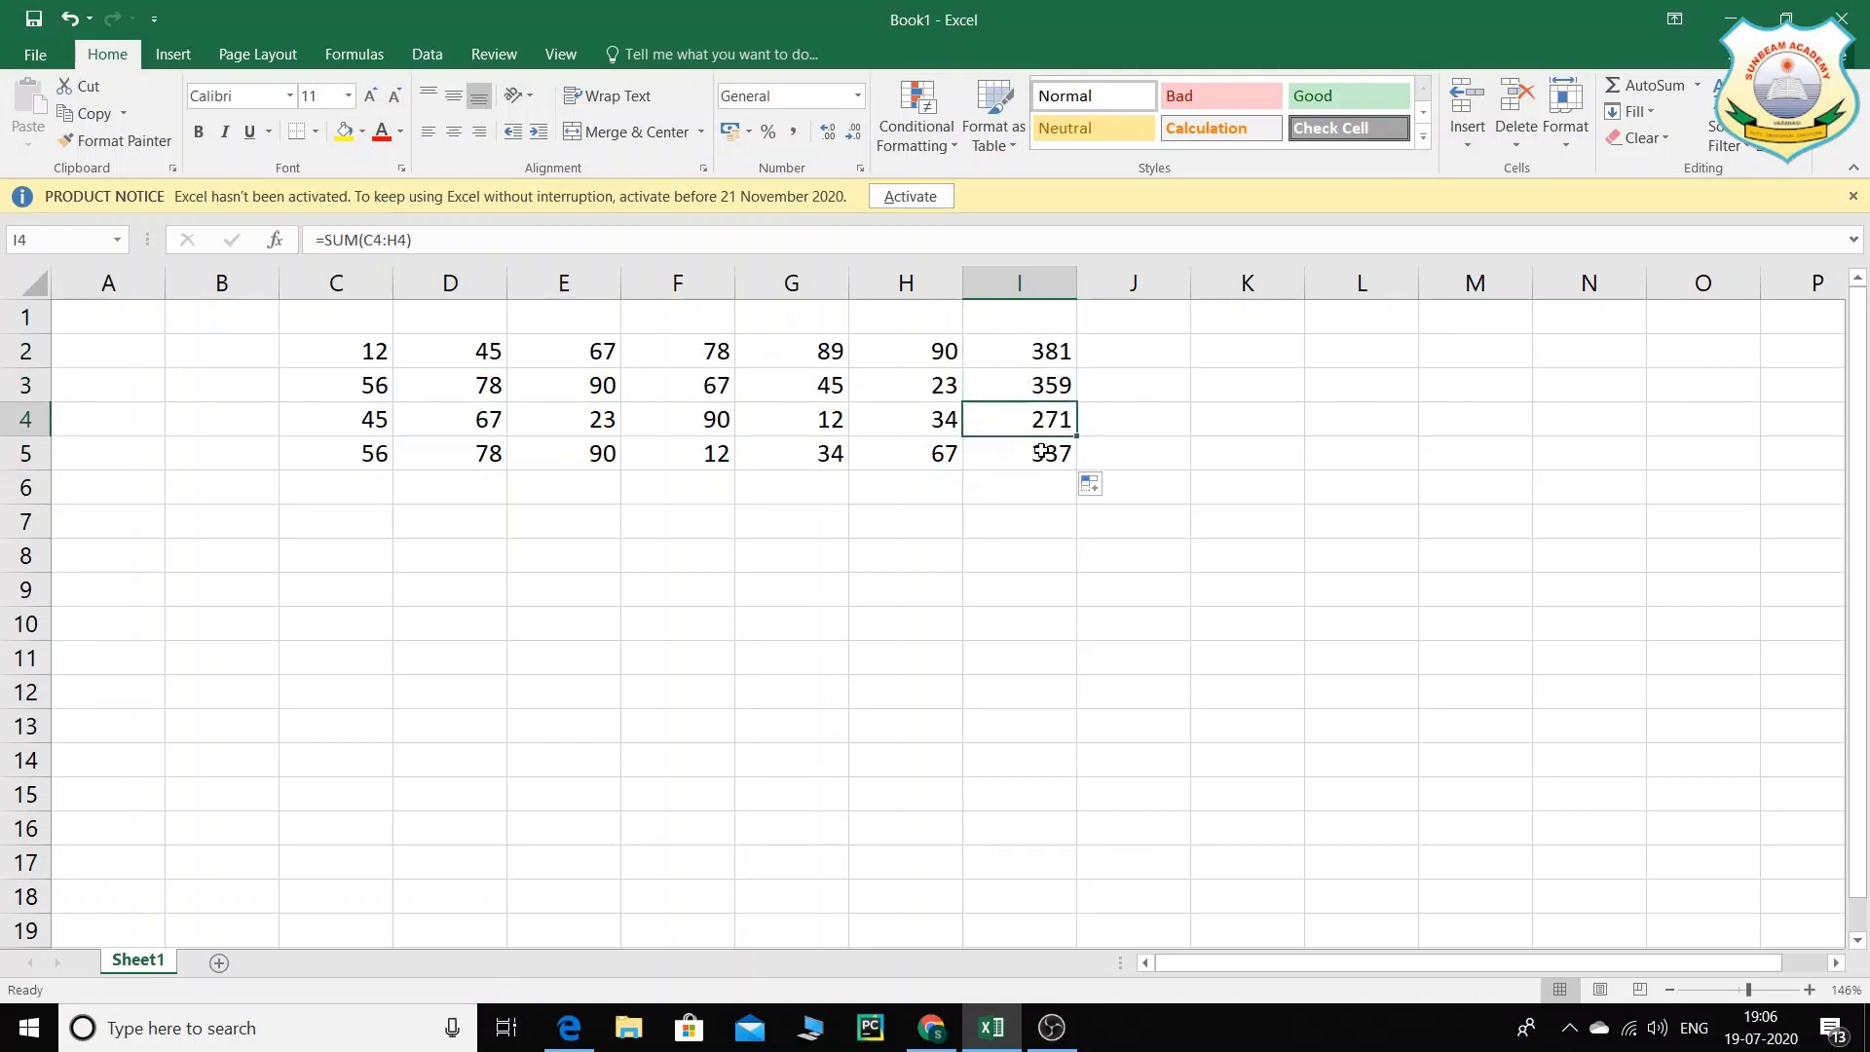
{"action": "left_click", "coordinate": [1042, 451]}
{"action": "left_click", "coordinate": [1042, 424]}
{"action": "left_click", "coordinate": [1044, 392]}
{"action": "left_click", "coordinate": [1039, 353]}
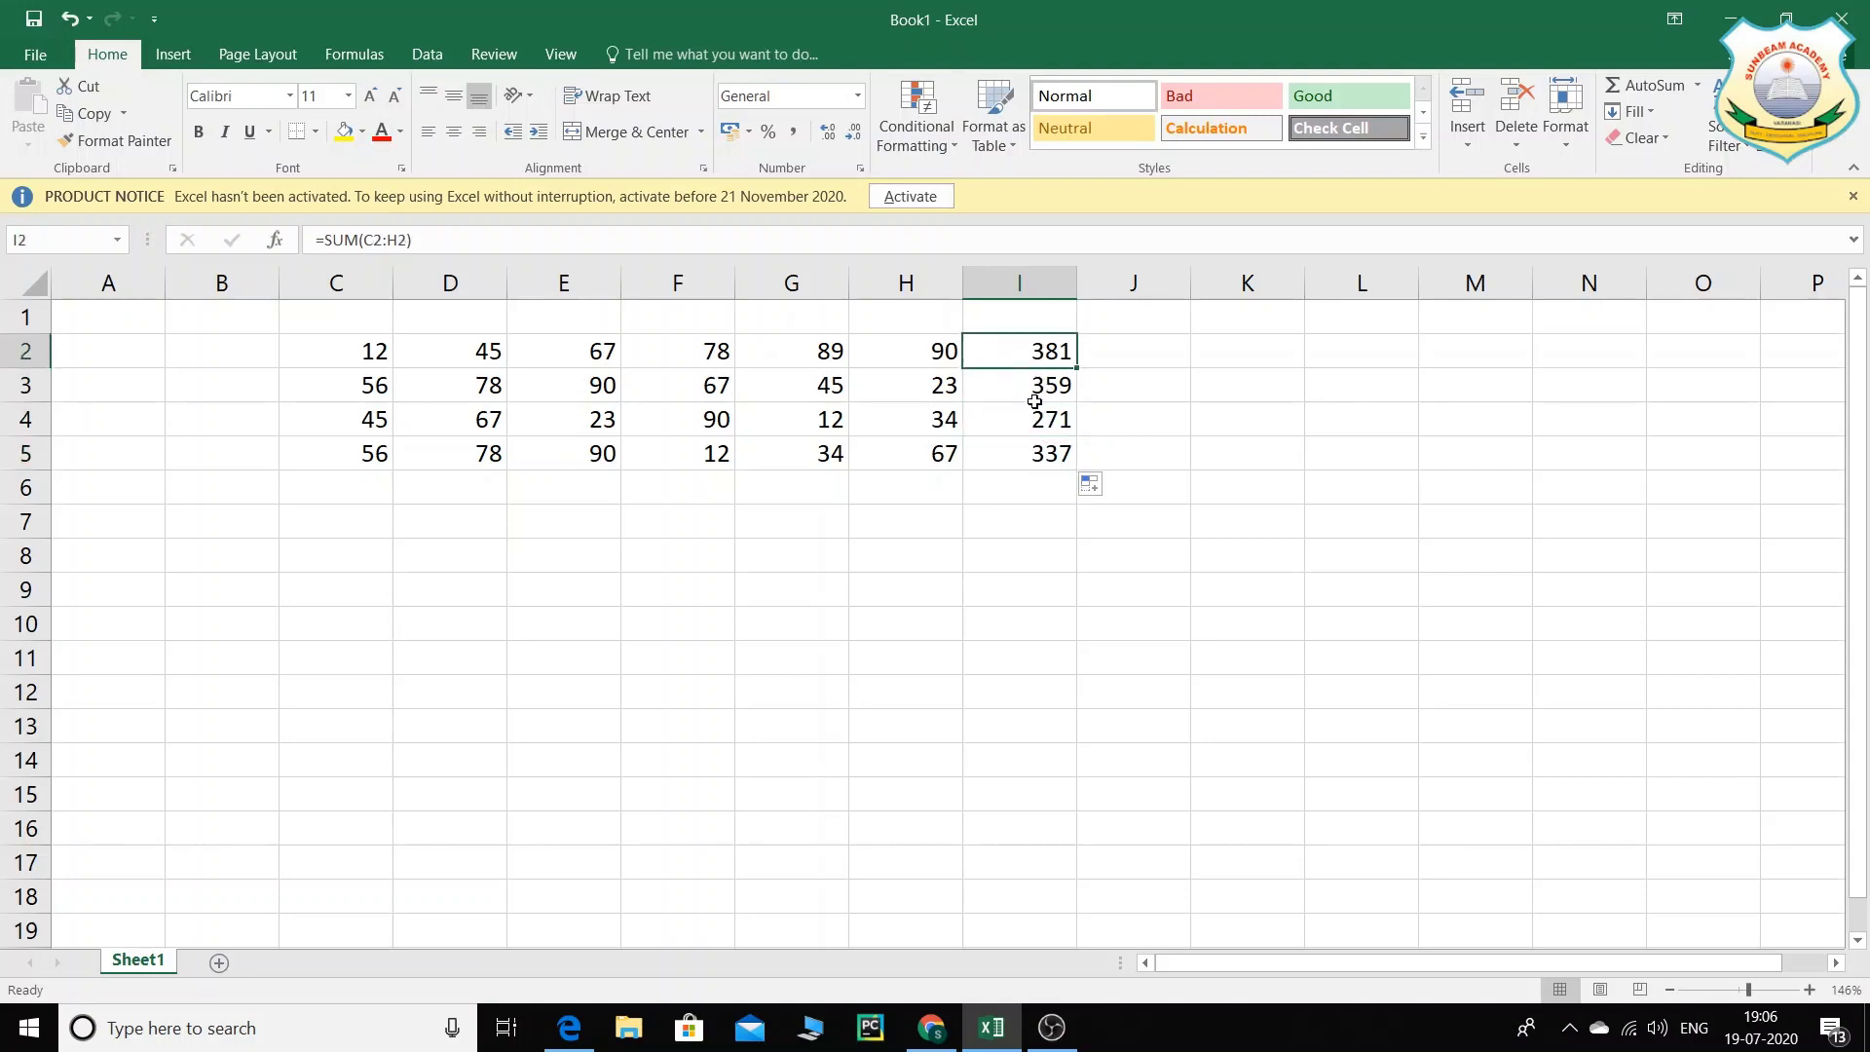
{"action": "left_click", "coordinate": [1039, 394]}
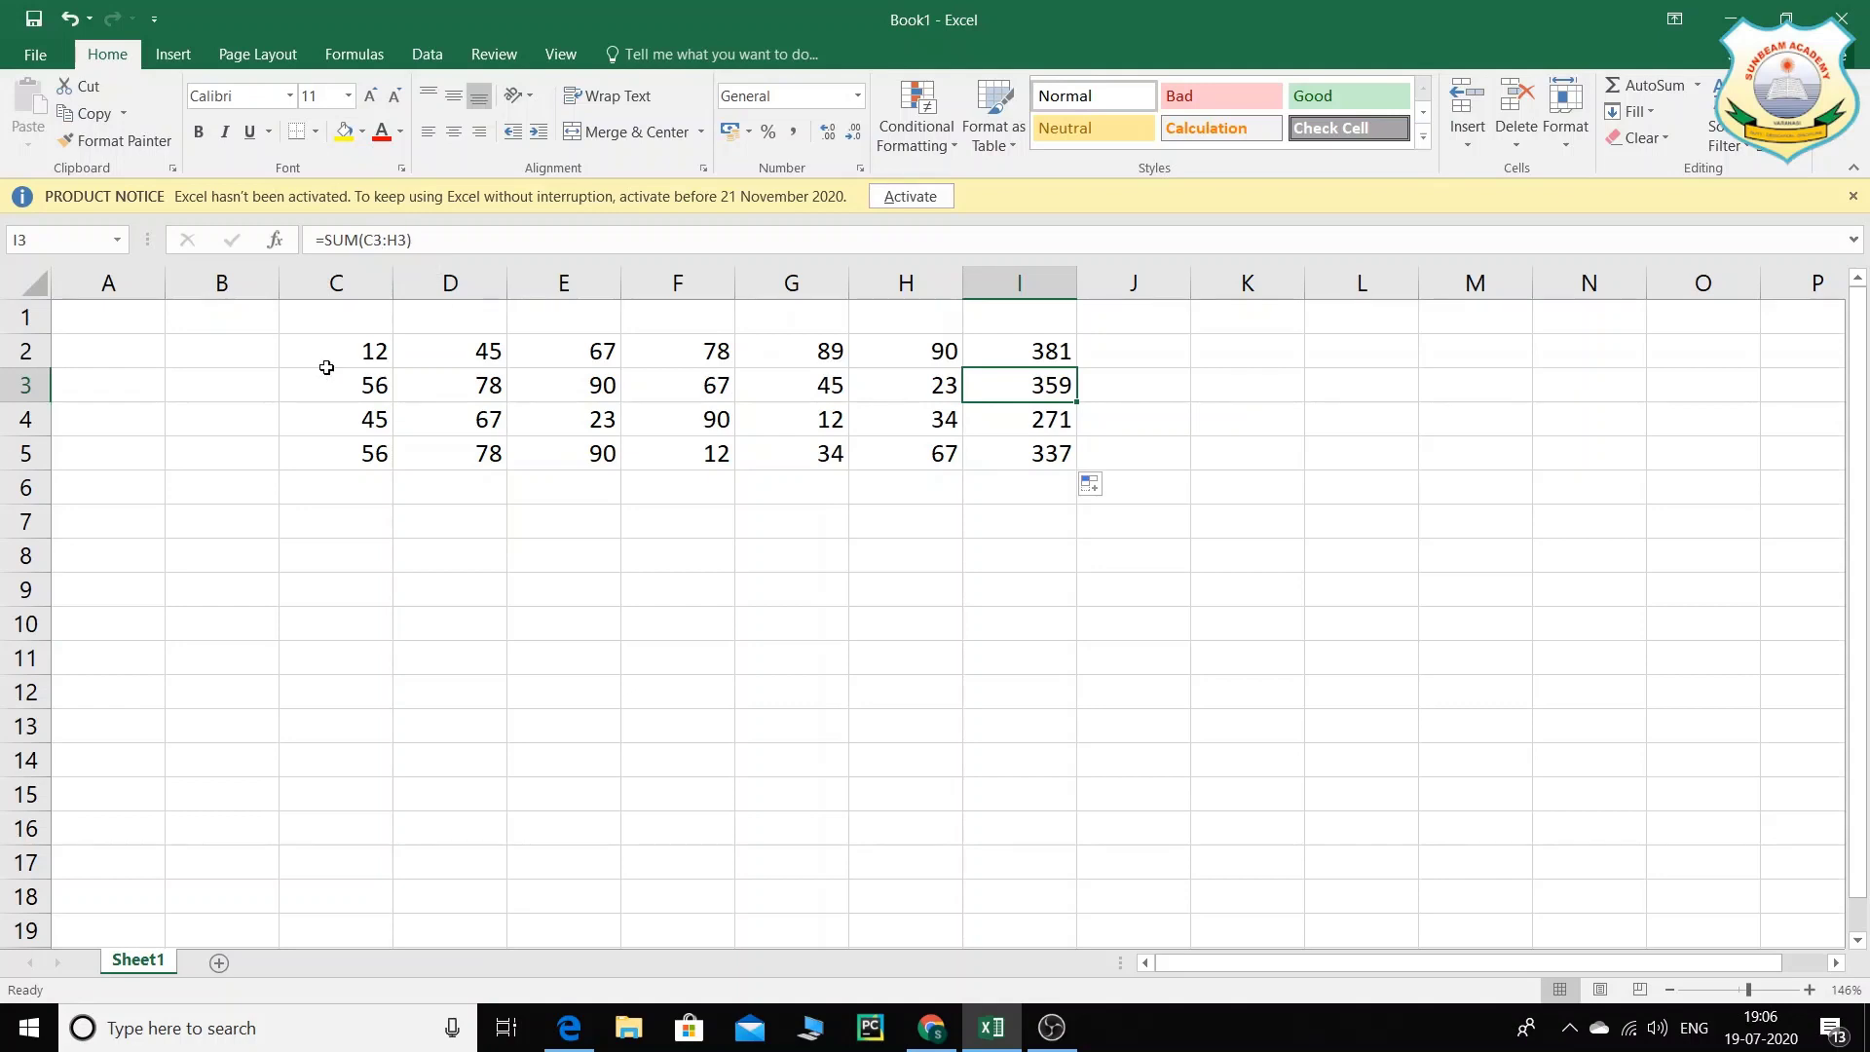
{"action": "left_click", "coordinate": [1034, 421]}
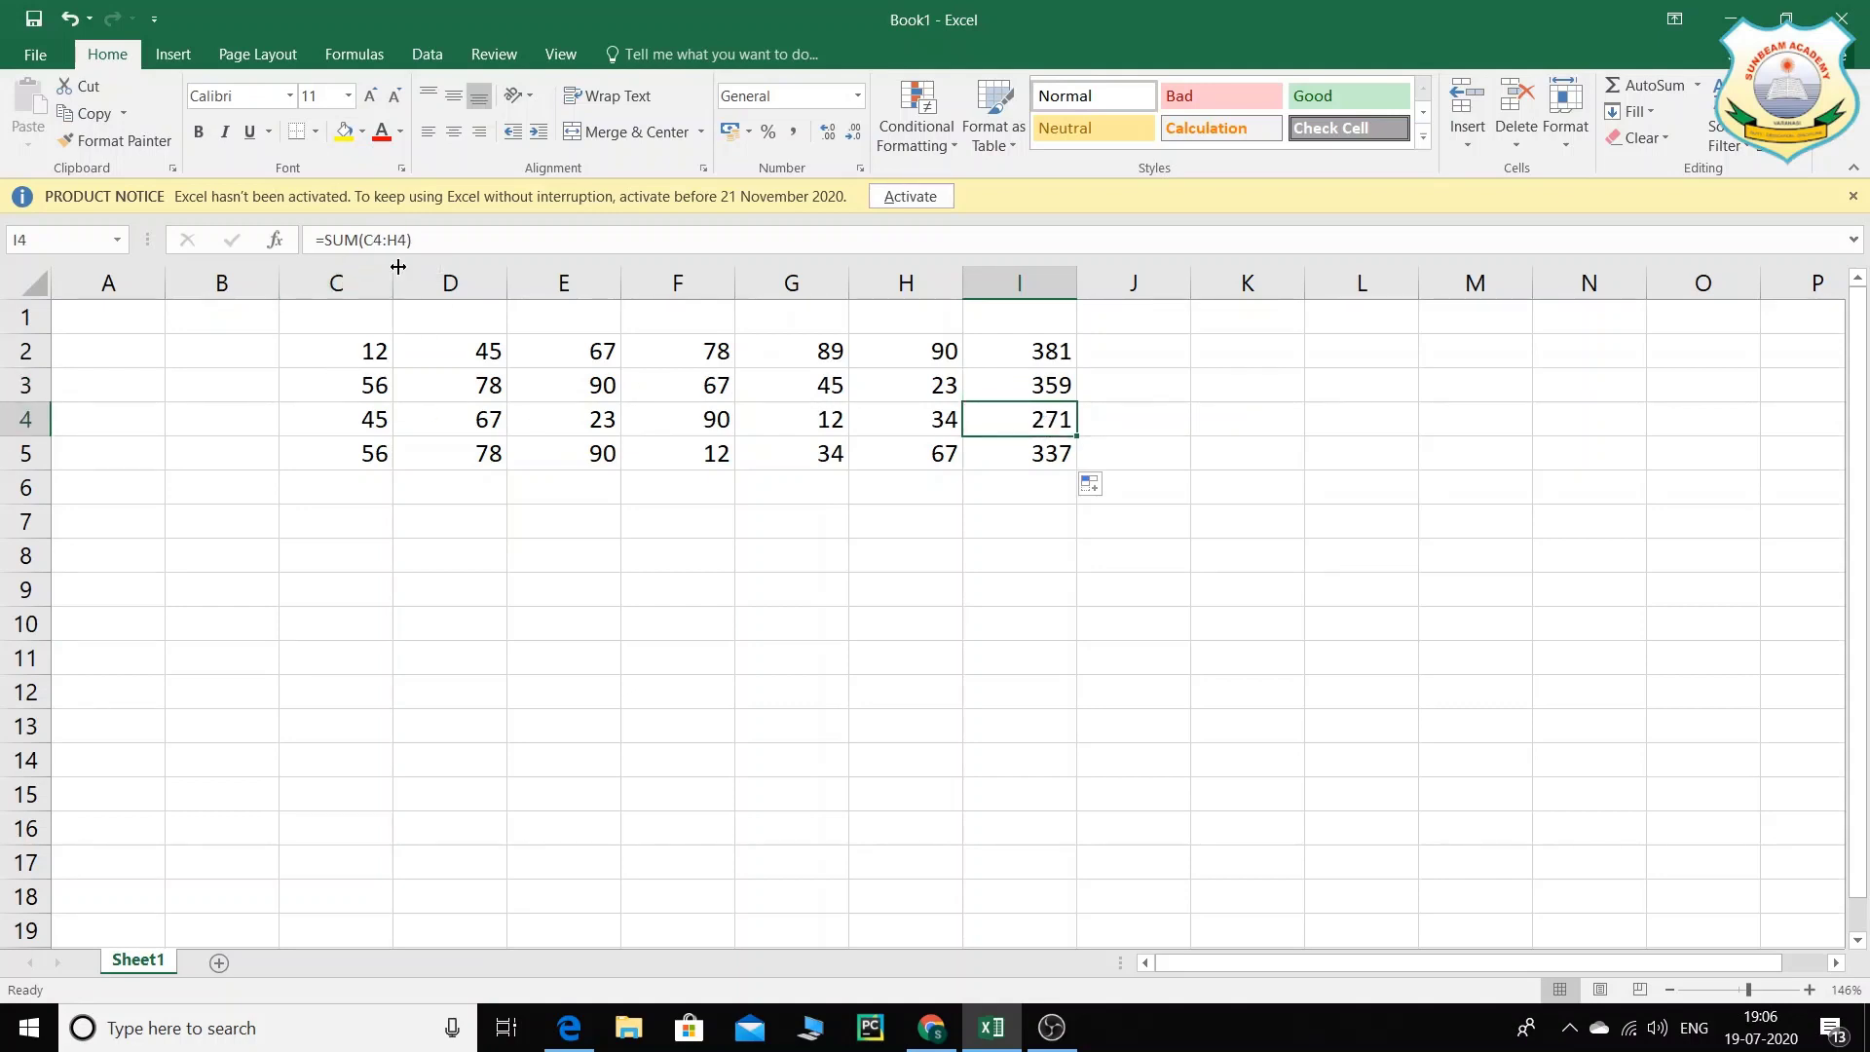
{"action": "left_click", "coordinate": [1014, 453]}
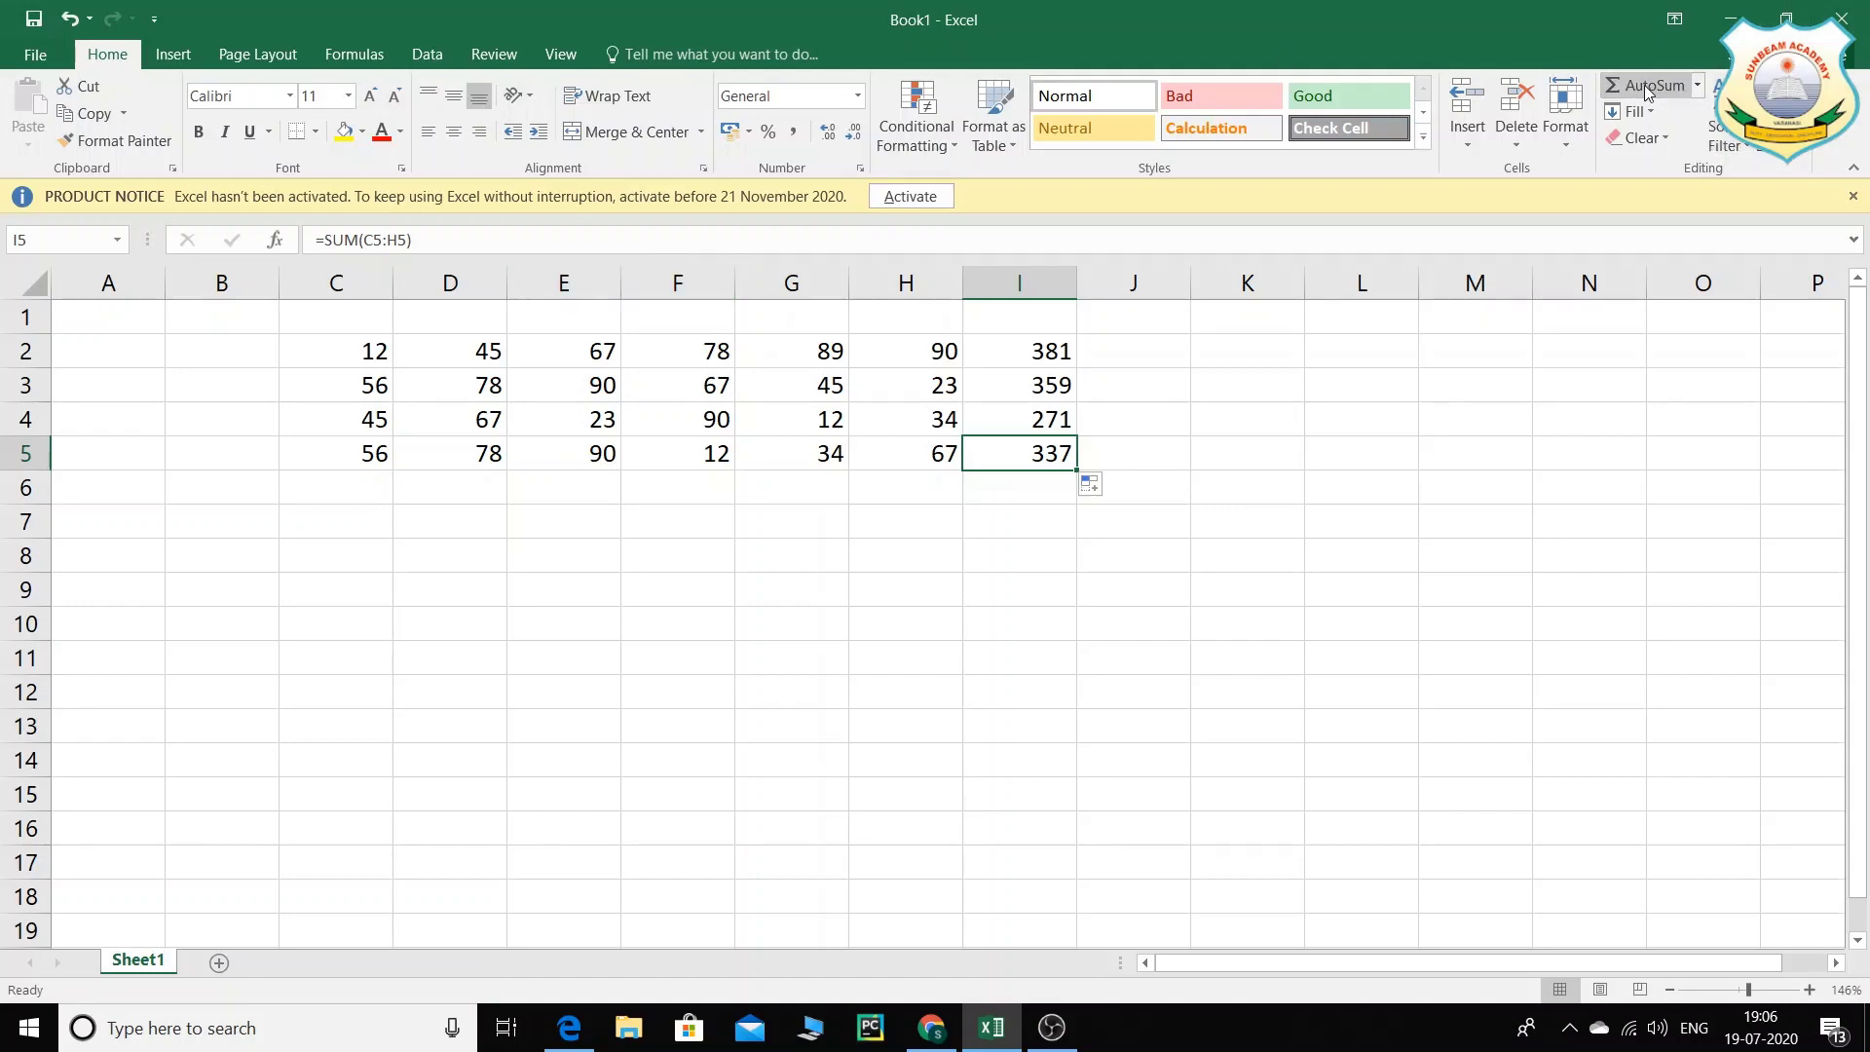
Step: Review the automatic selection note below Figure 2 in the textbook PDF, and return to Excel to examine C2 through H2
{"action": "left_click", "coordinate": [569, 1027]}
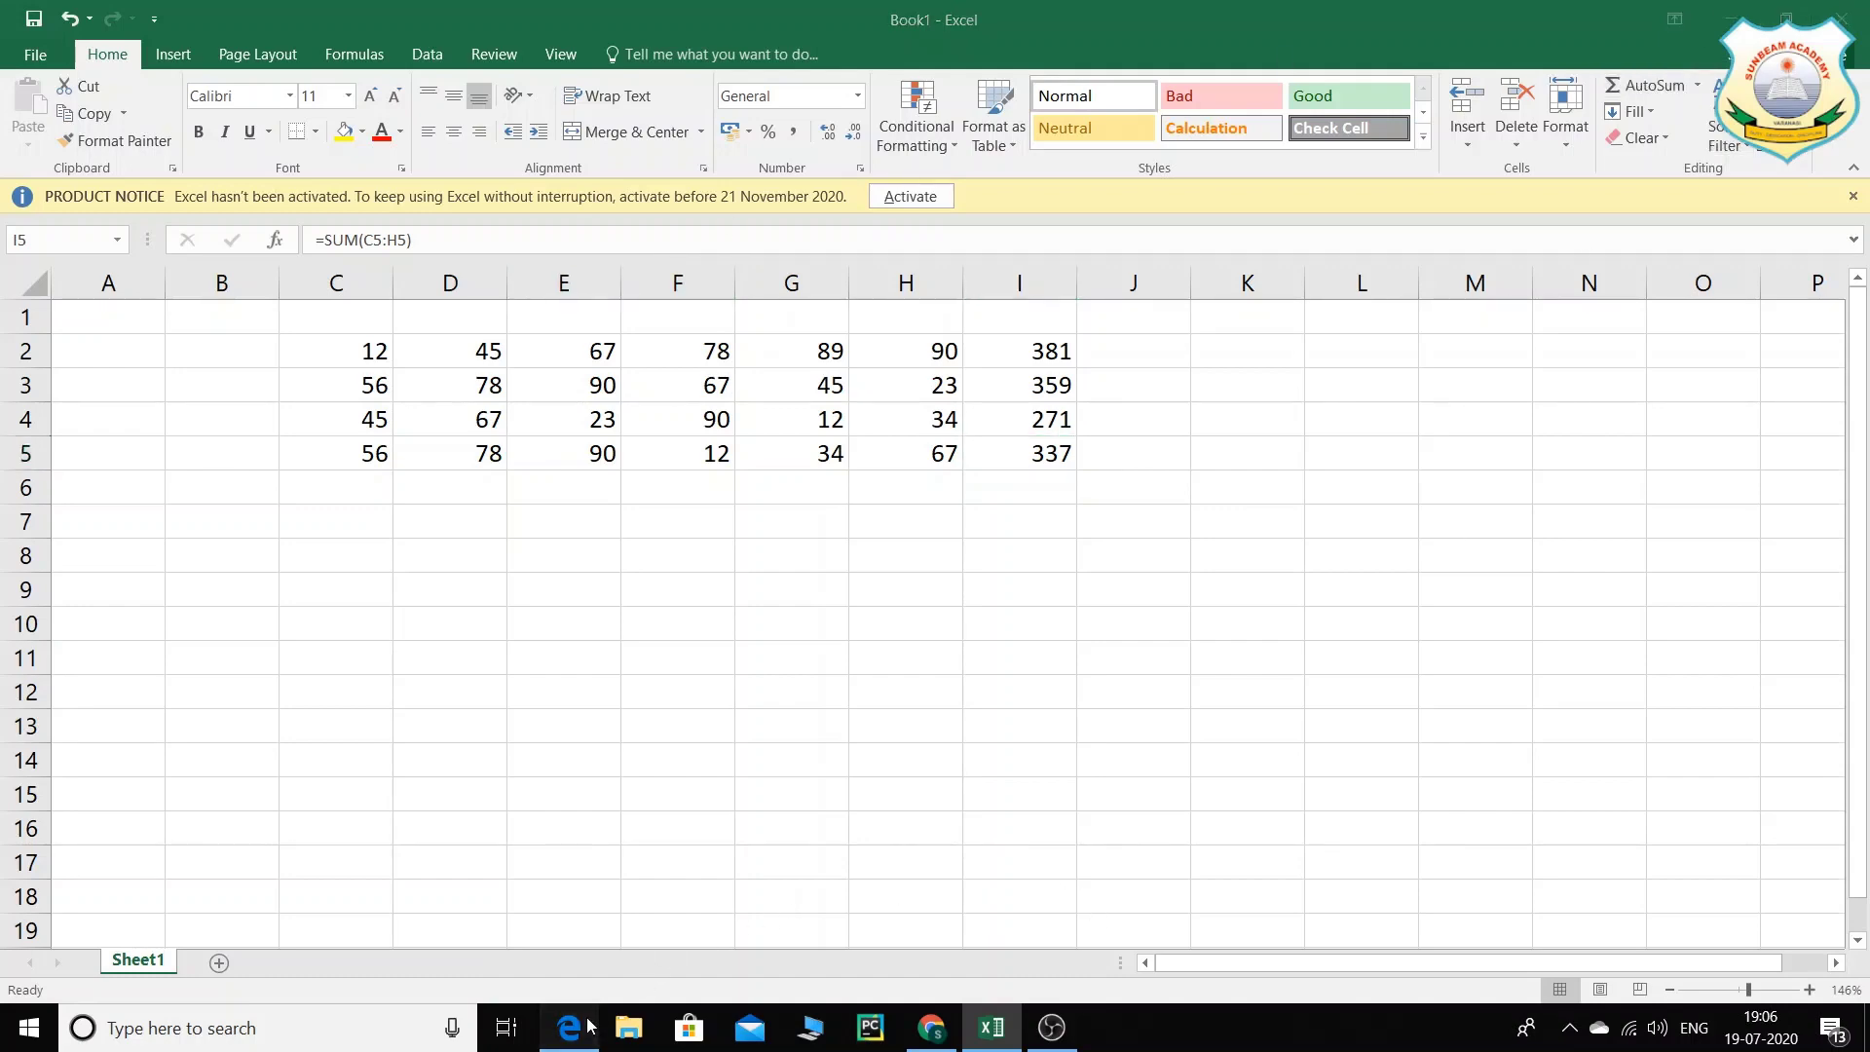
{"action": "scroll", "coordinate": [997, 462], "scroll_direction": "down", "scroll_amount": 5}
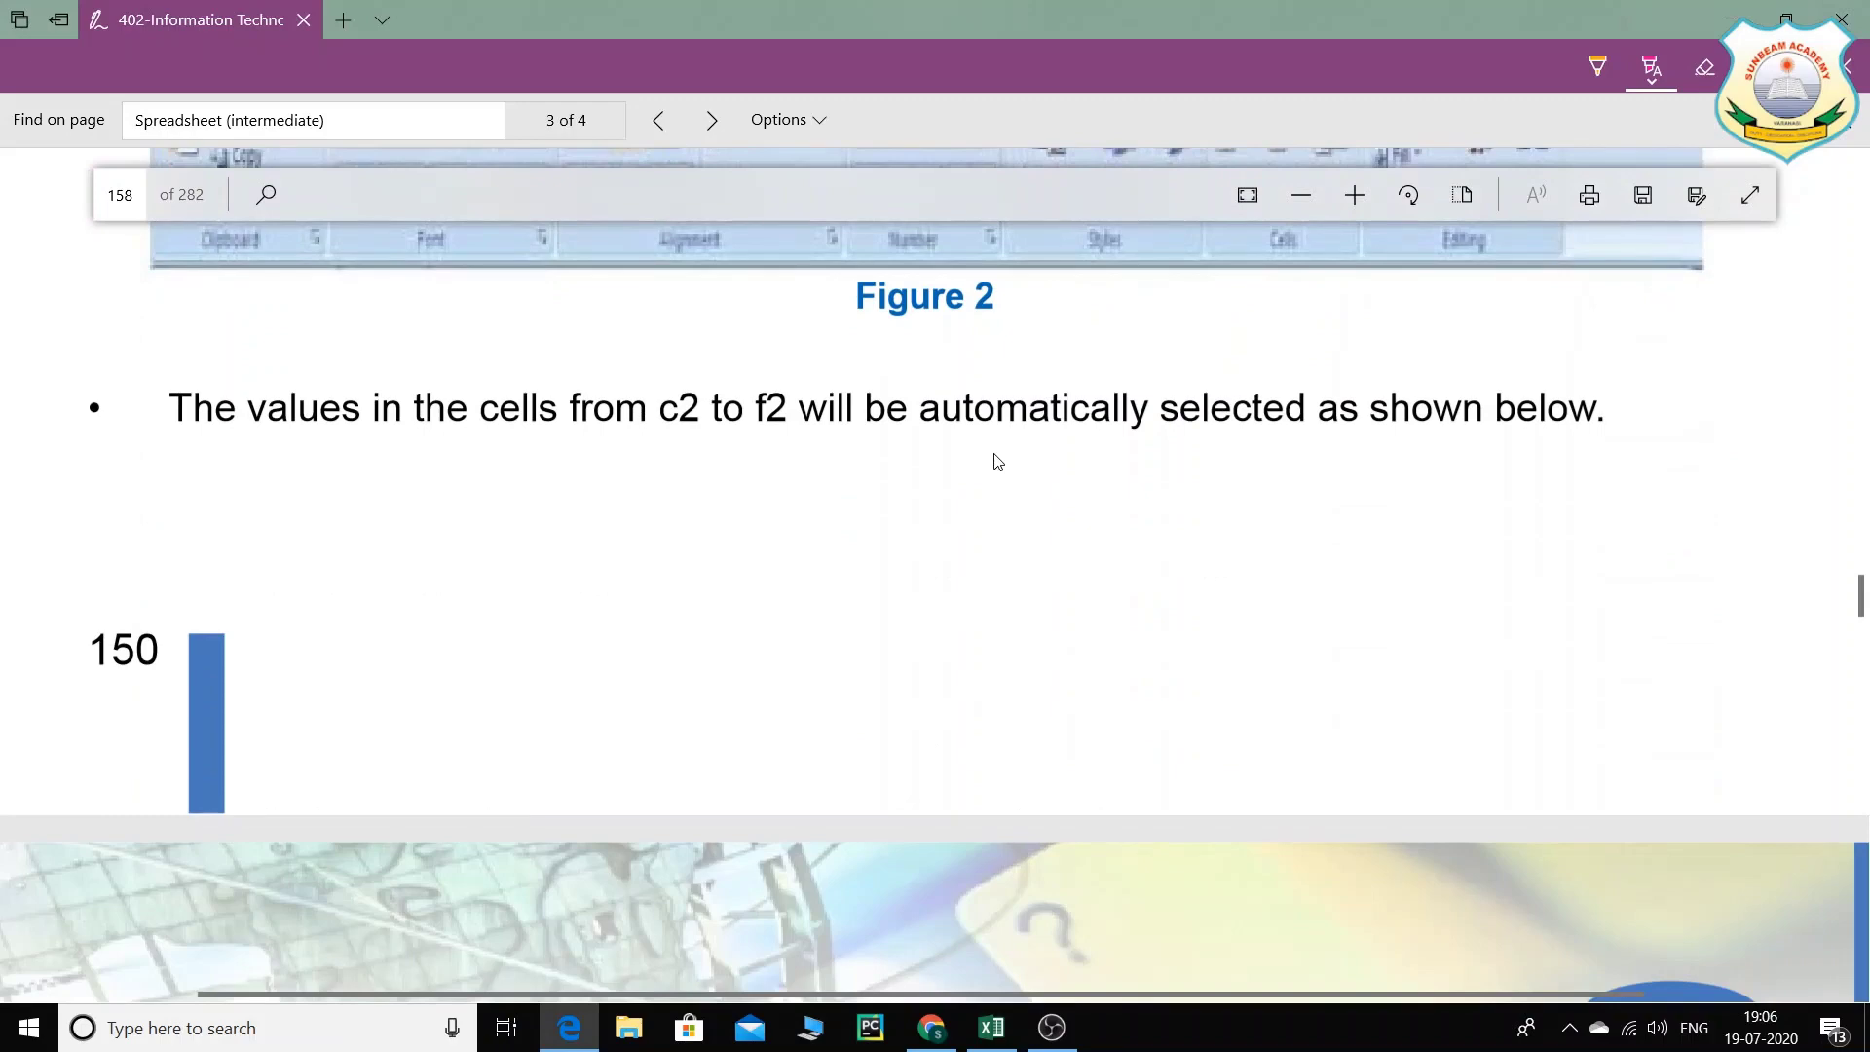
{"action": "scroll", "coordinate": [997, 462], "scroll_direction": "up", "scroll_amount": 3}
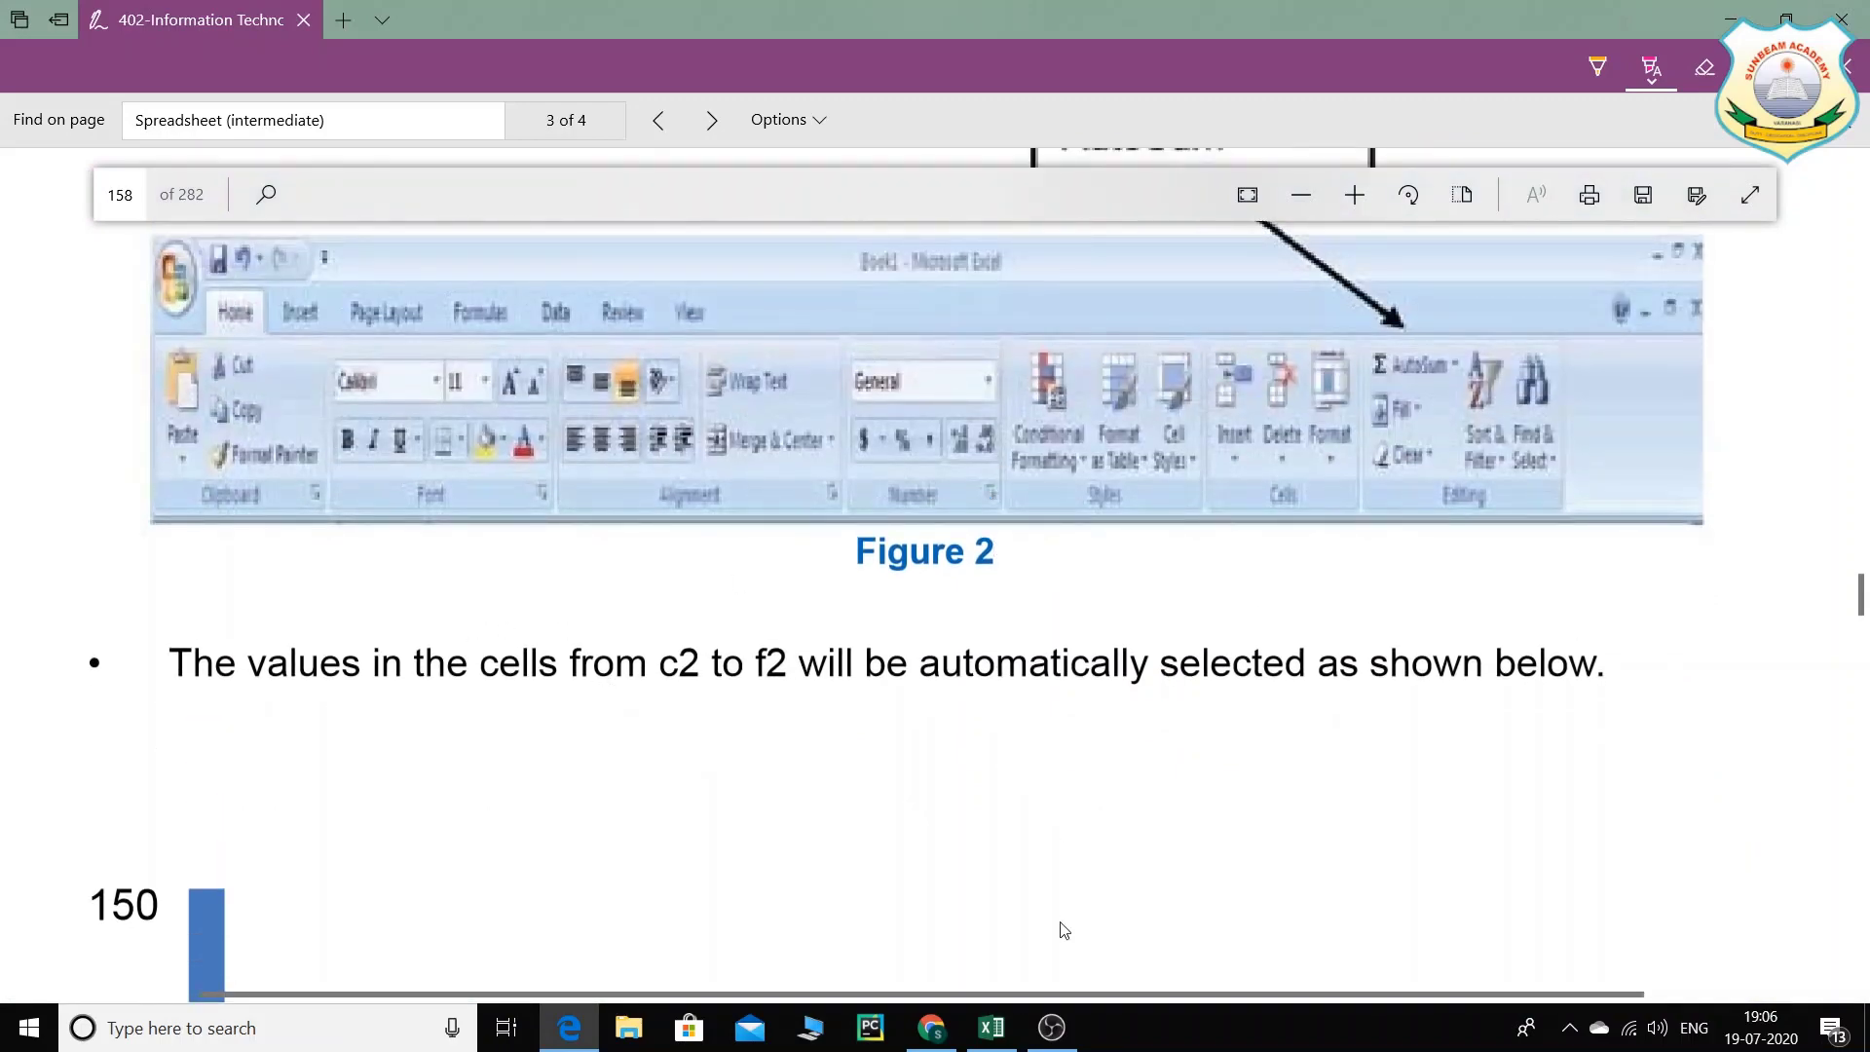
{"action": "left_click", "coordinate": [992, 1027]}
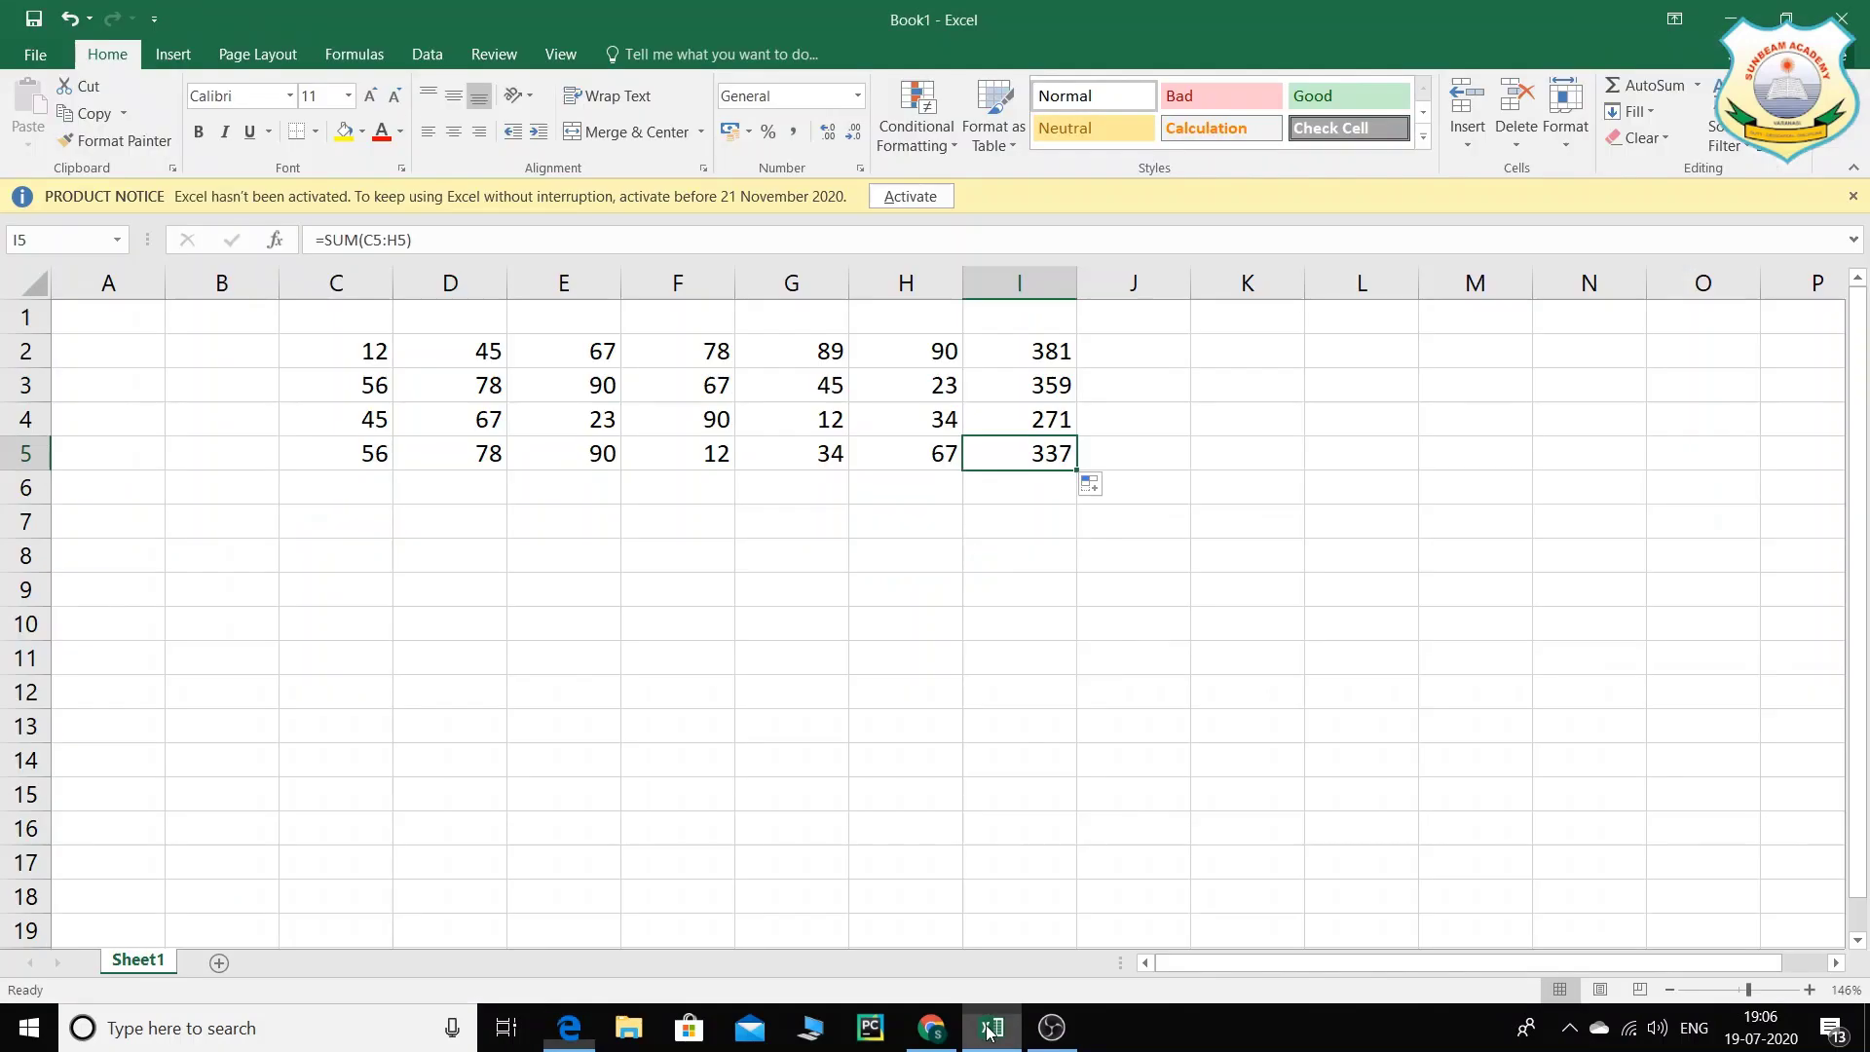
{"action": "left_click", "coordinate": [356, 352]}
{"action": "left_click", "coordinate": [948, 356]}
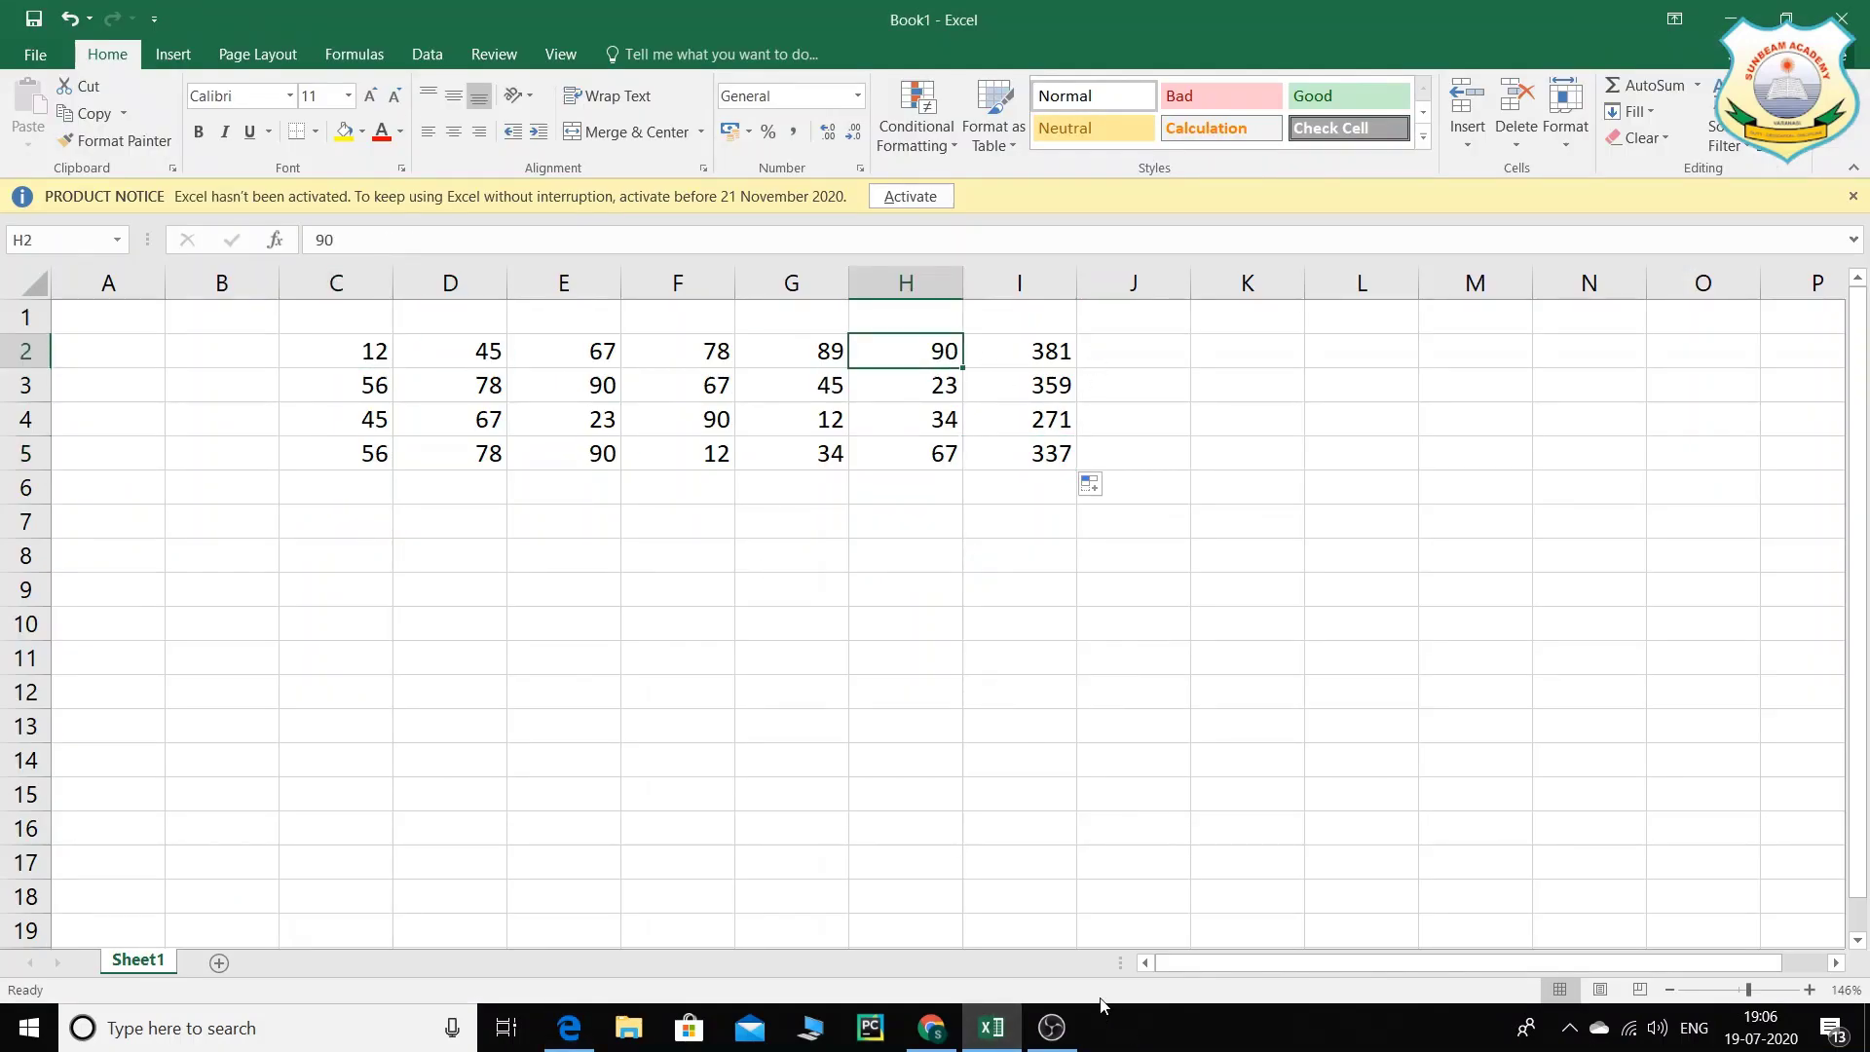
Step: Switch to the textbook PDF and read page 159 from Figure 3 down to the AutoSum note below Figure 4
{"action": "left_click", "coordinate": [568, 1028]}
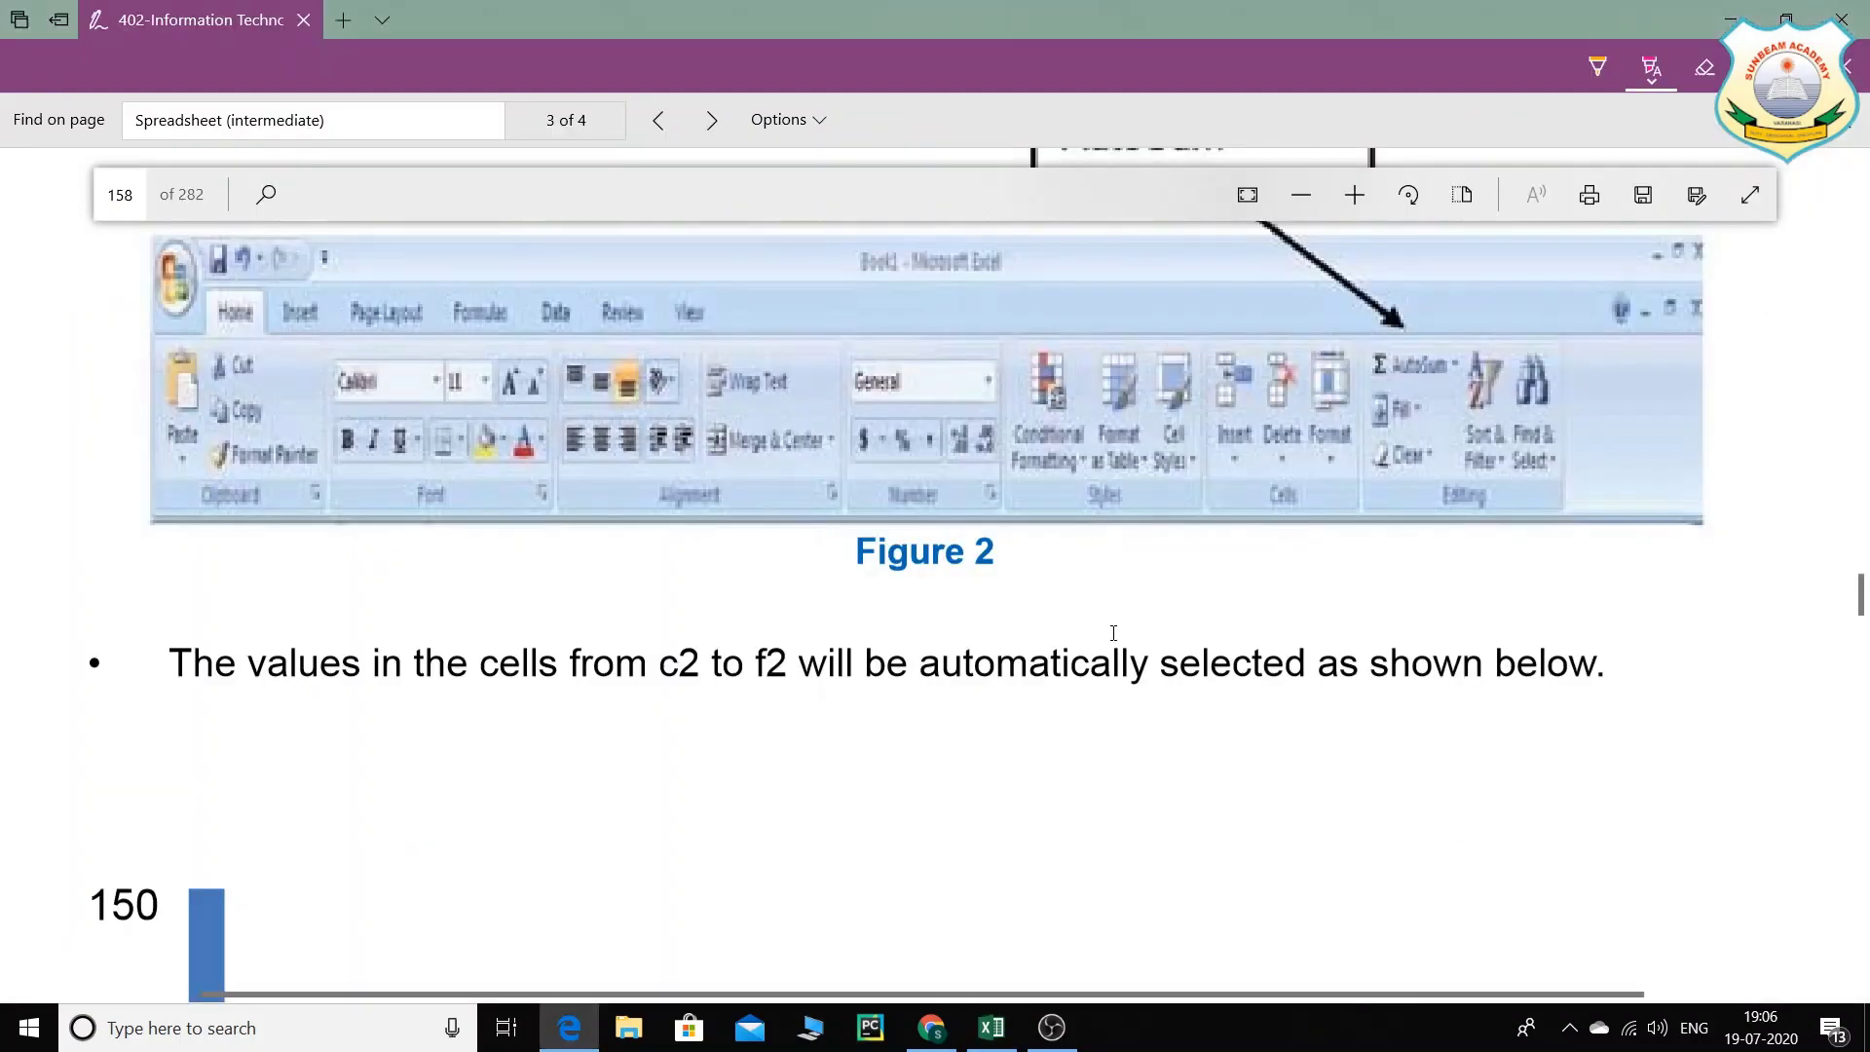
{"action": "scroll", "coordinate": [1101, 565], "scroll_direction": "down", "scroll_amount": 5}
{"action": "scroll", "coordinate": [1127, 493], "scroll_direction": "up", "scroll_amount": 3}
{"action": "scroll", "coordinate": [1146, 509], "scroll_direction": "down", "scroll_amount": 3}
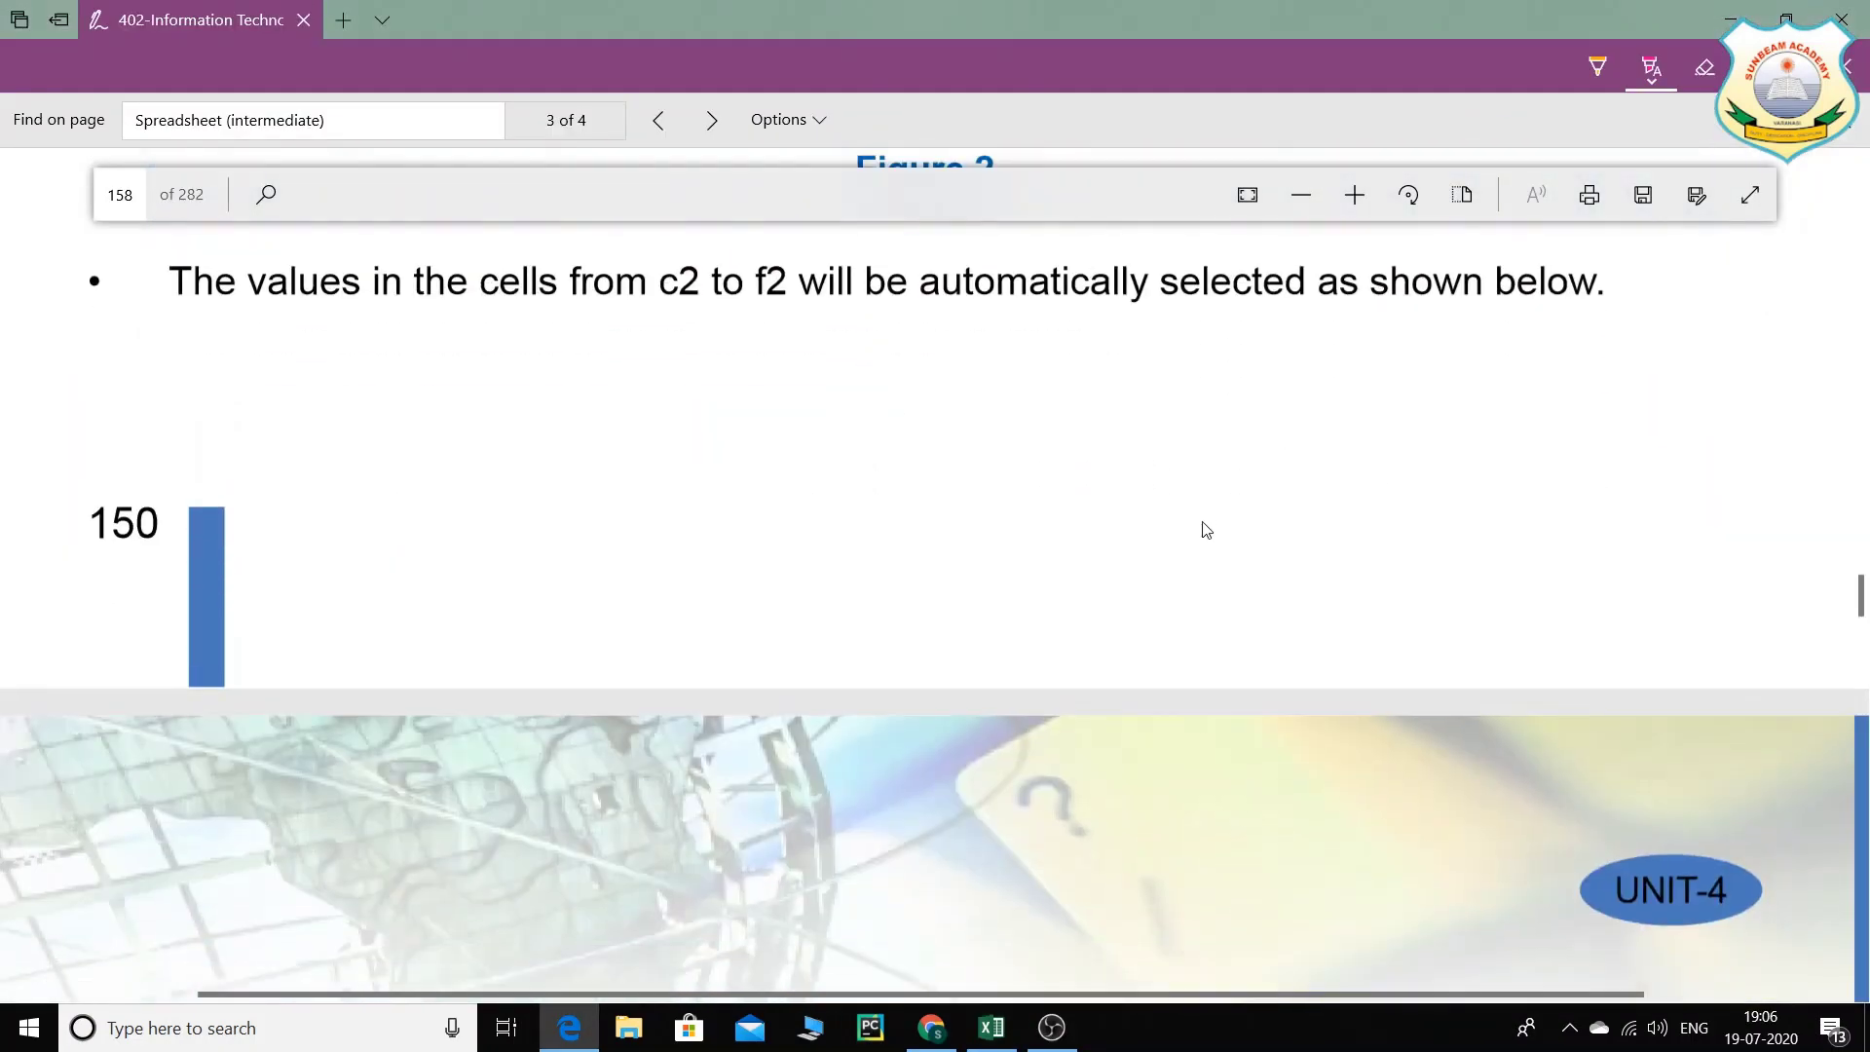
{"action": "scroll", "coordinate": [1204, 527], "scroll_direction": "down", "scroll_amount": 10}
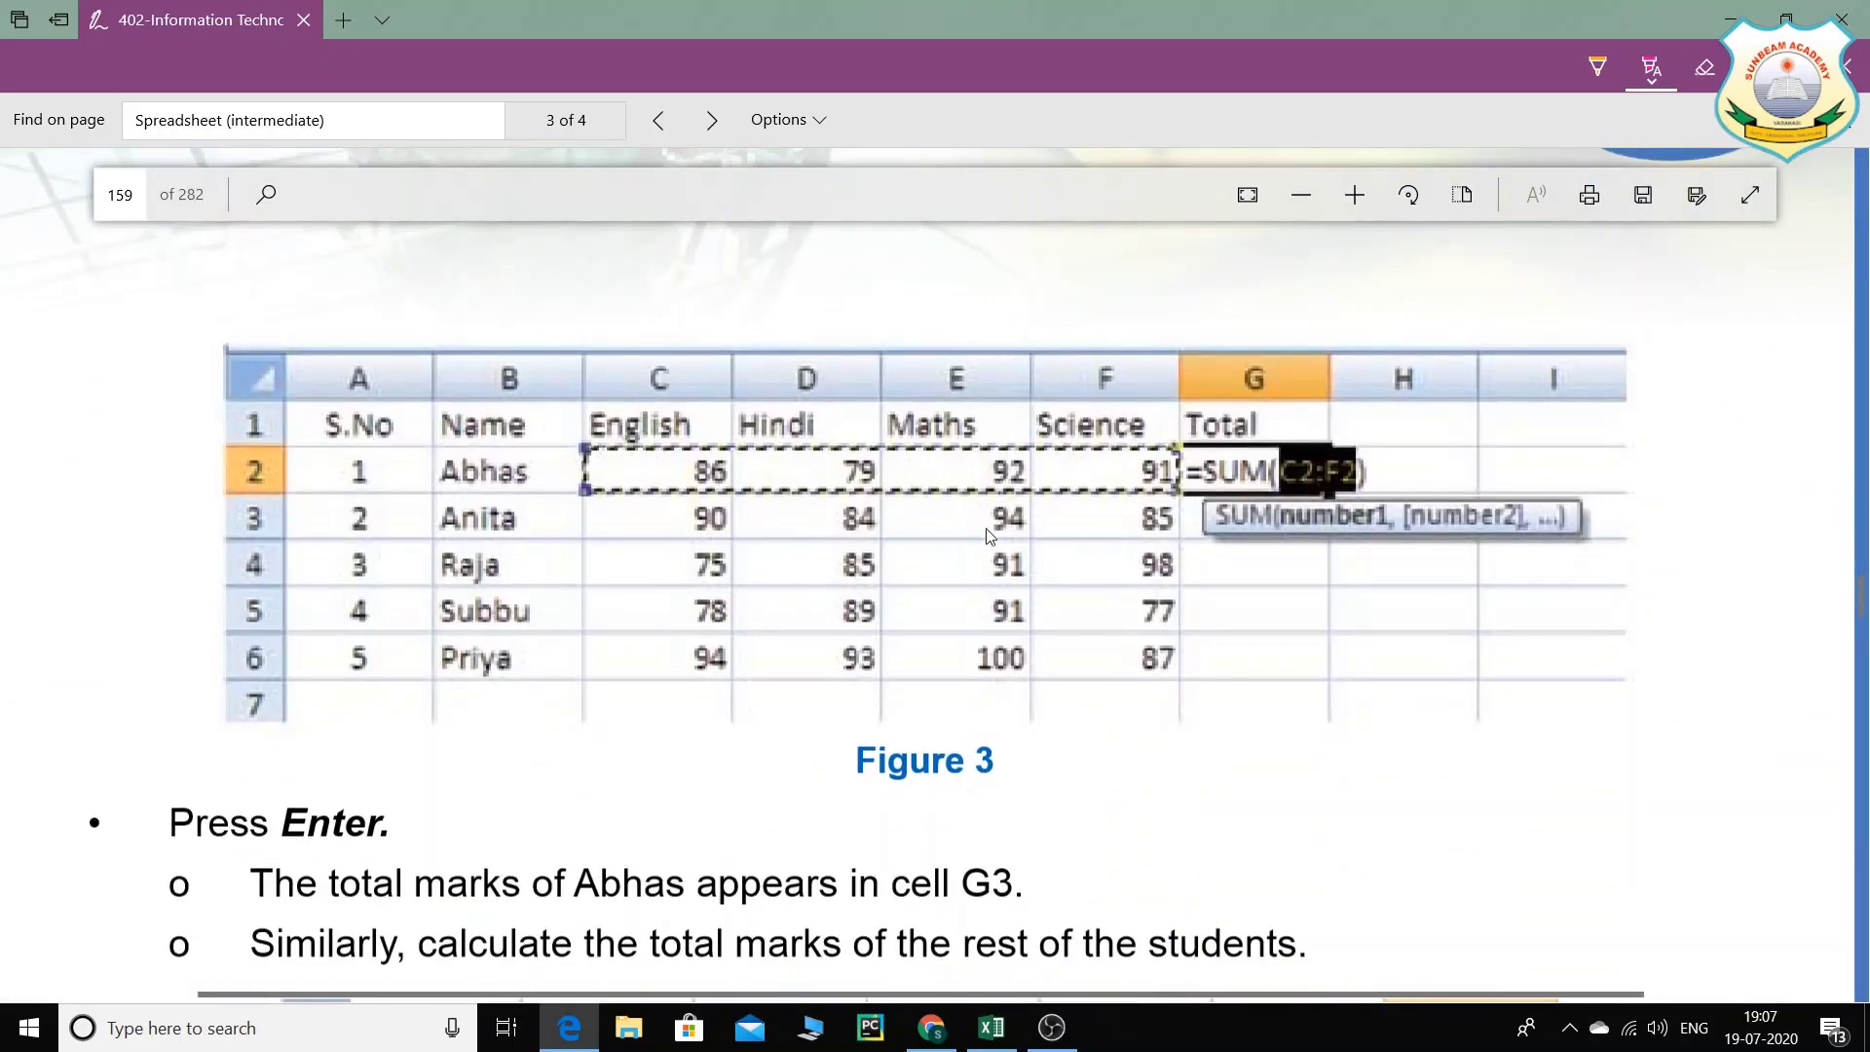
{"action": "scroll", "coordinate": [976, 523], "scroll_direction": "down", "scroll_amount": 1}
{"action": "scroll", "coordinate": [976, 524], "scroll_direction": "down", "scroll_amount": 3}
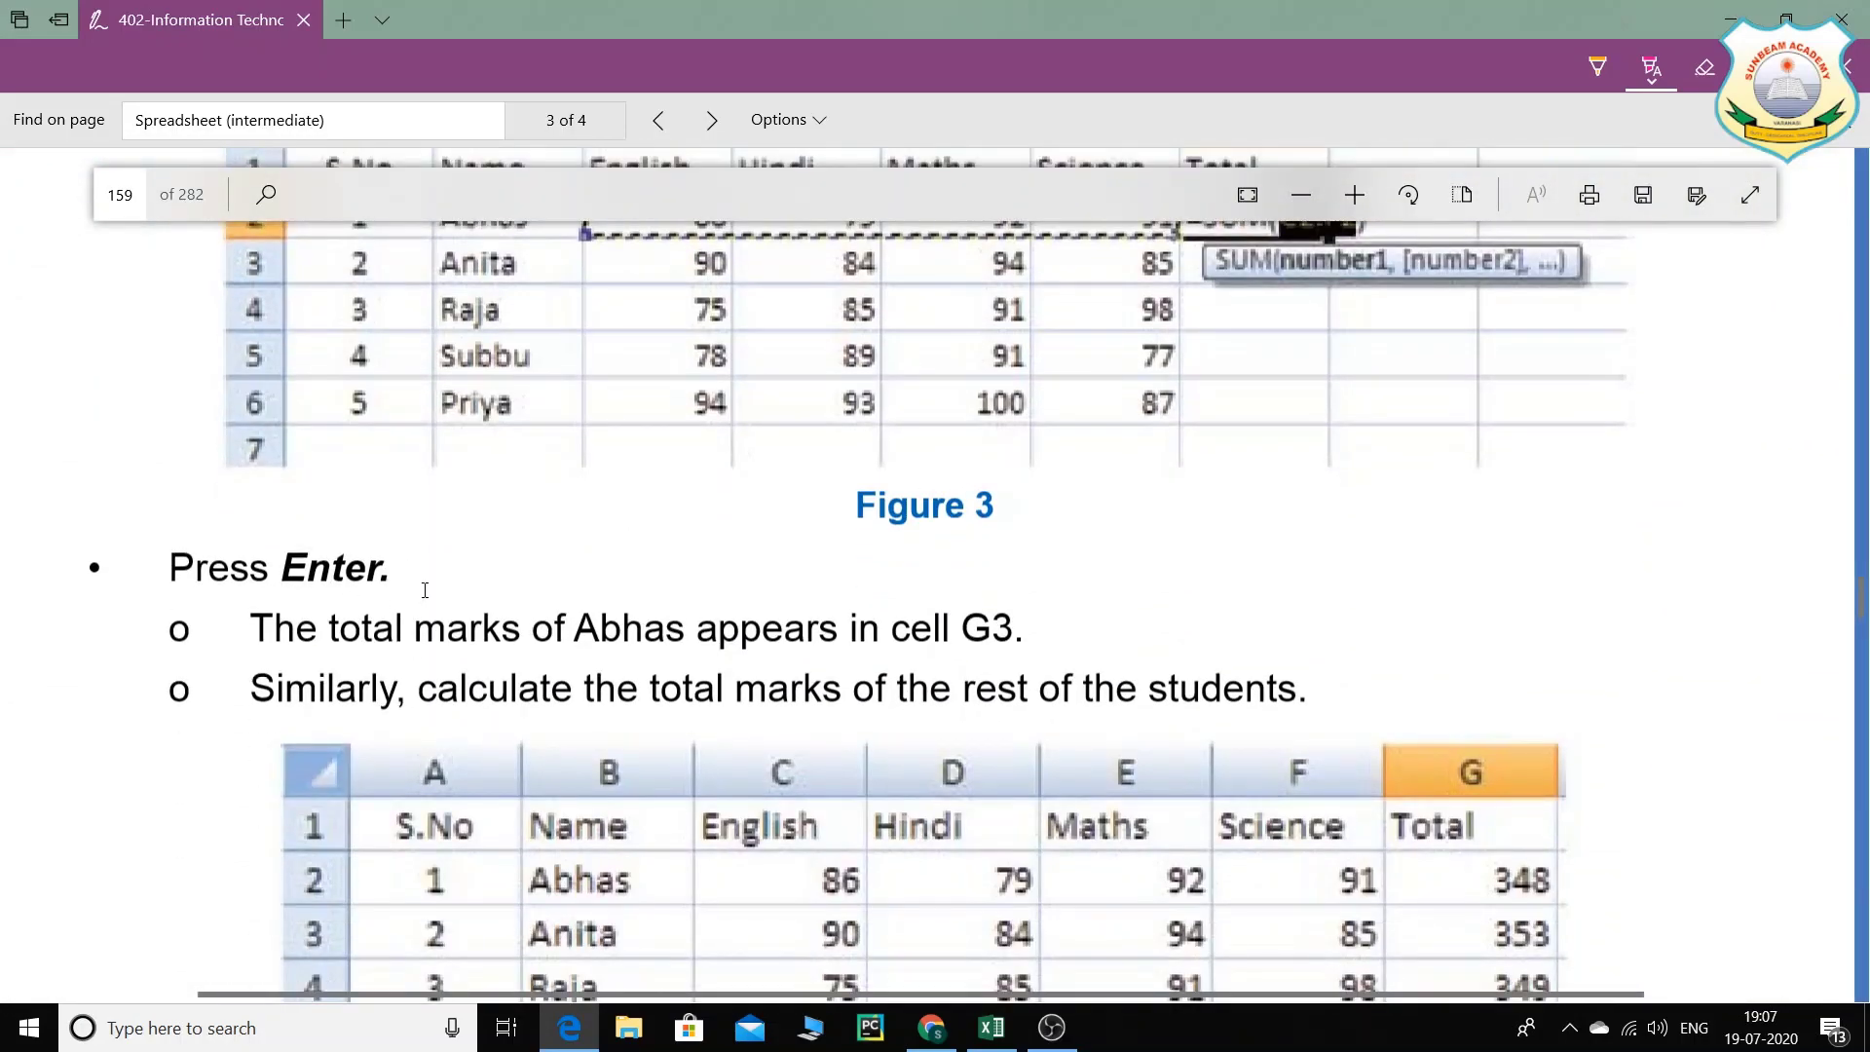
{"action": "scroll", "coordinate": [1149, 672], "scroll_direction": "down", "scroll_amount": 4}
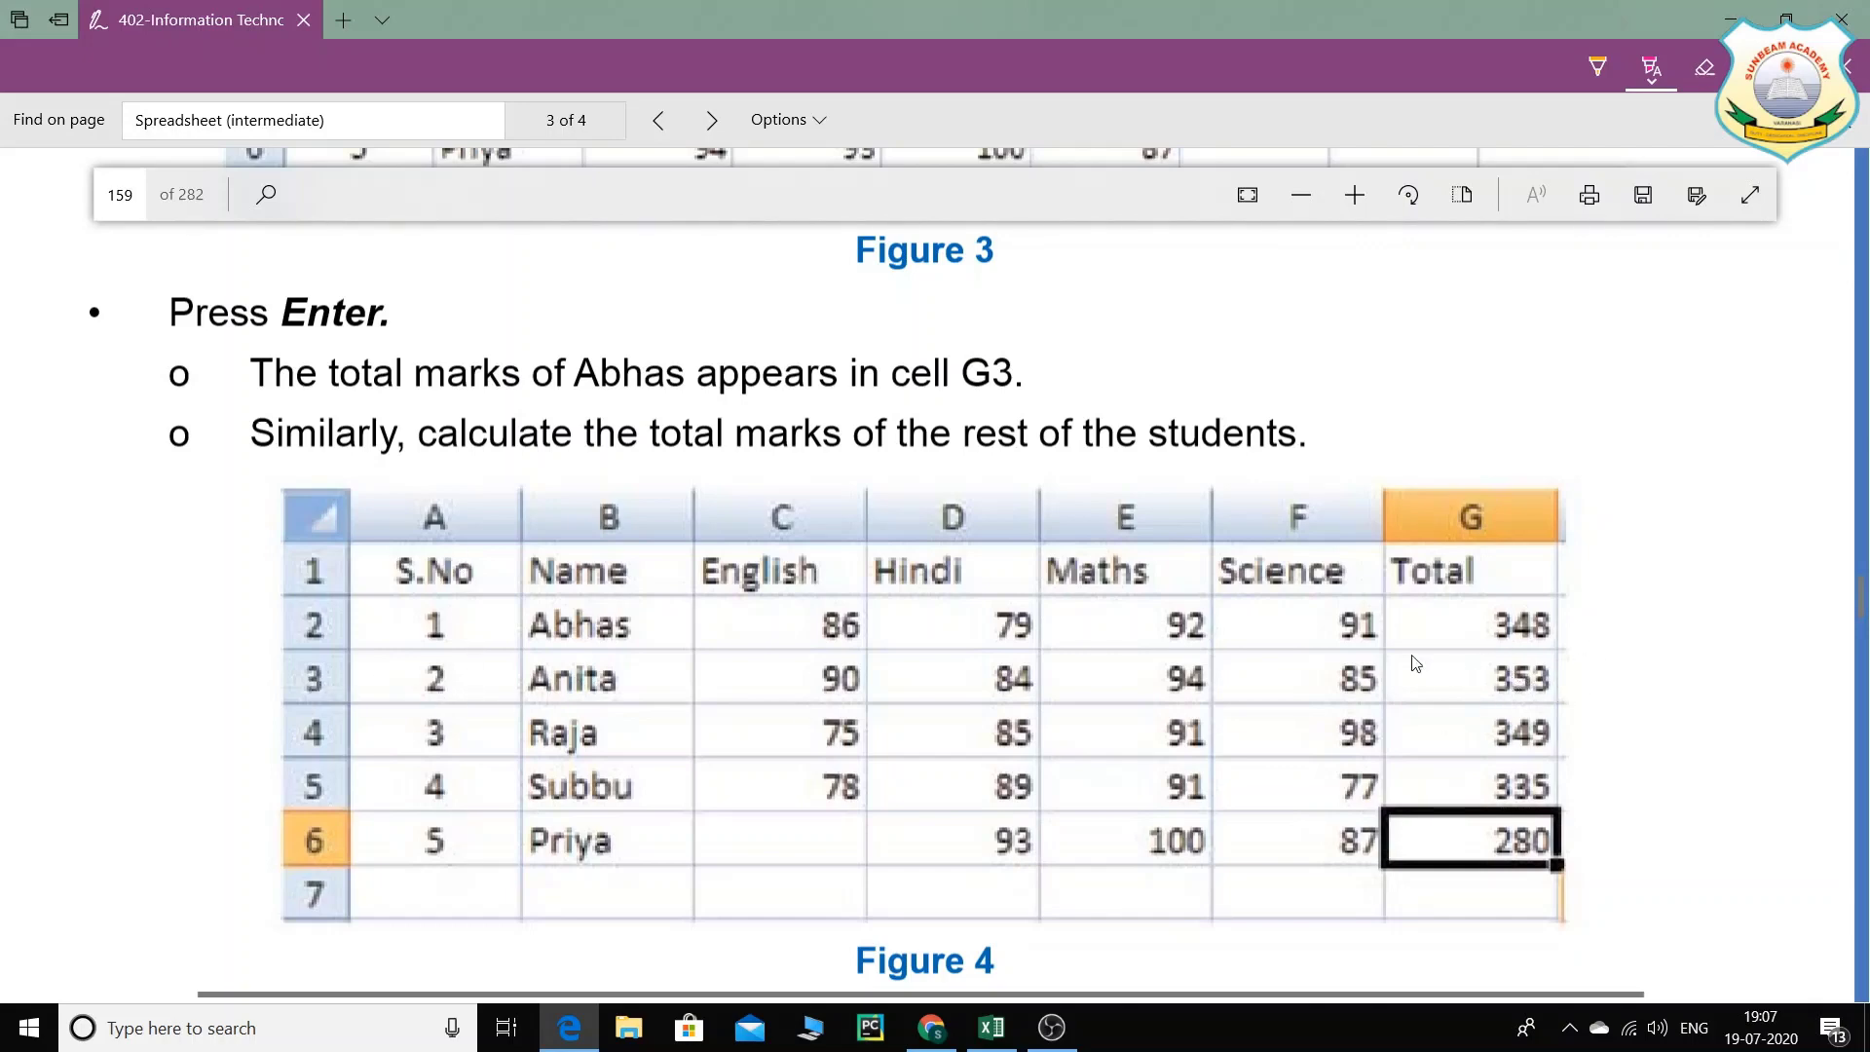
{"action": "scroll", "coordinate": [1415, 663], "scroll_direction": "down", "scroll_amount": 5}
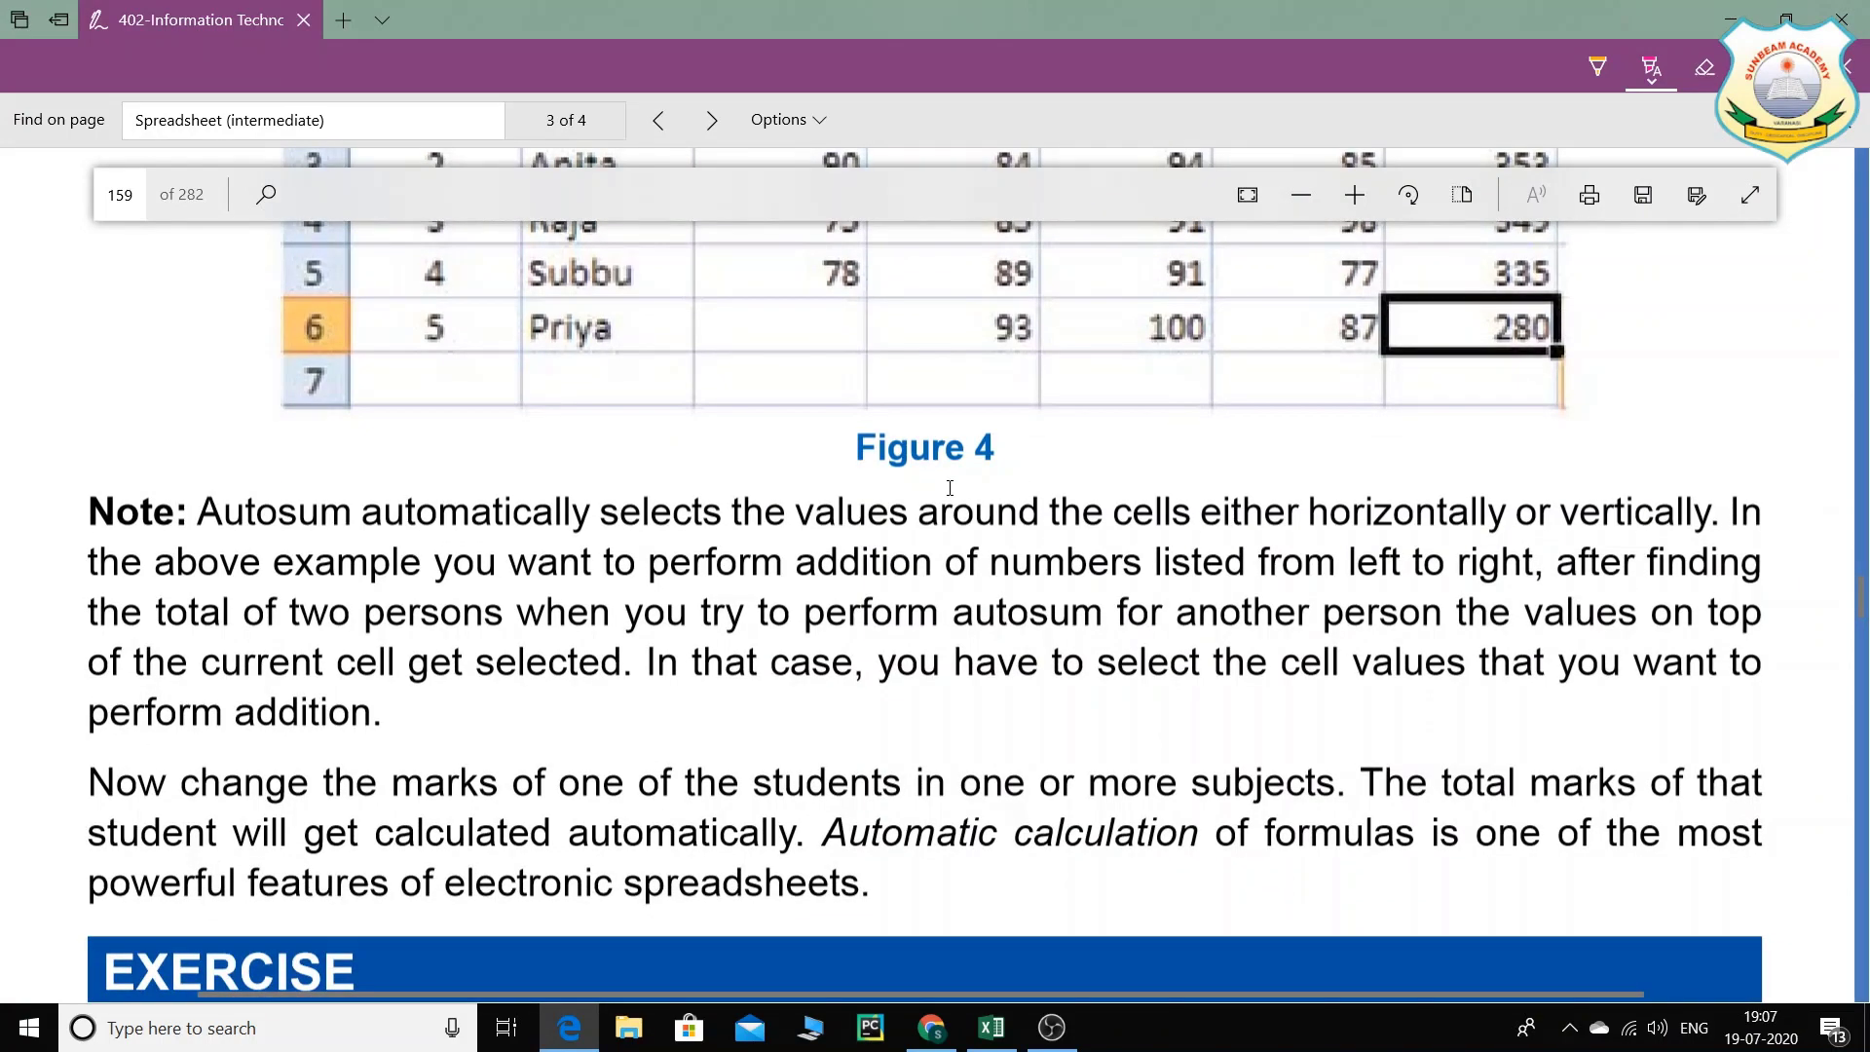
Step: Highlight the Note under Figure 4 from "Autosum automatically selects" to "of the current cell get", leaving out "after finding"
{"action": "left_click_drag", "start_coordinate": [200, 521], "coordinate": [526, 519]}
{"action": "left_click_drag", "start_coordinate": [531, 519], "coordinate": [1740, 516]}
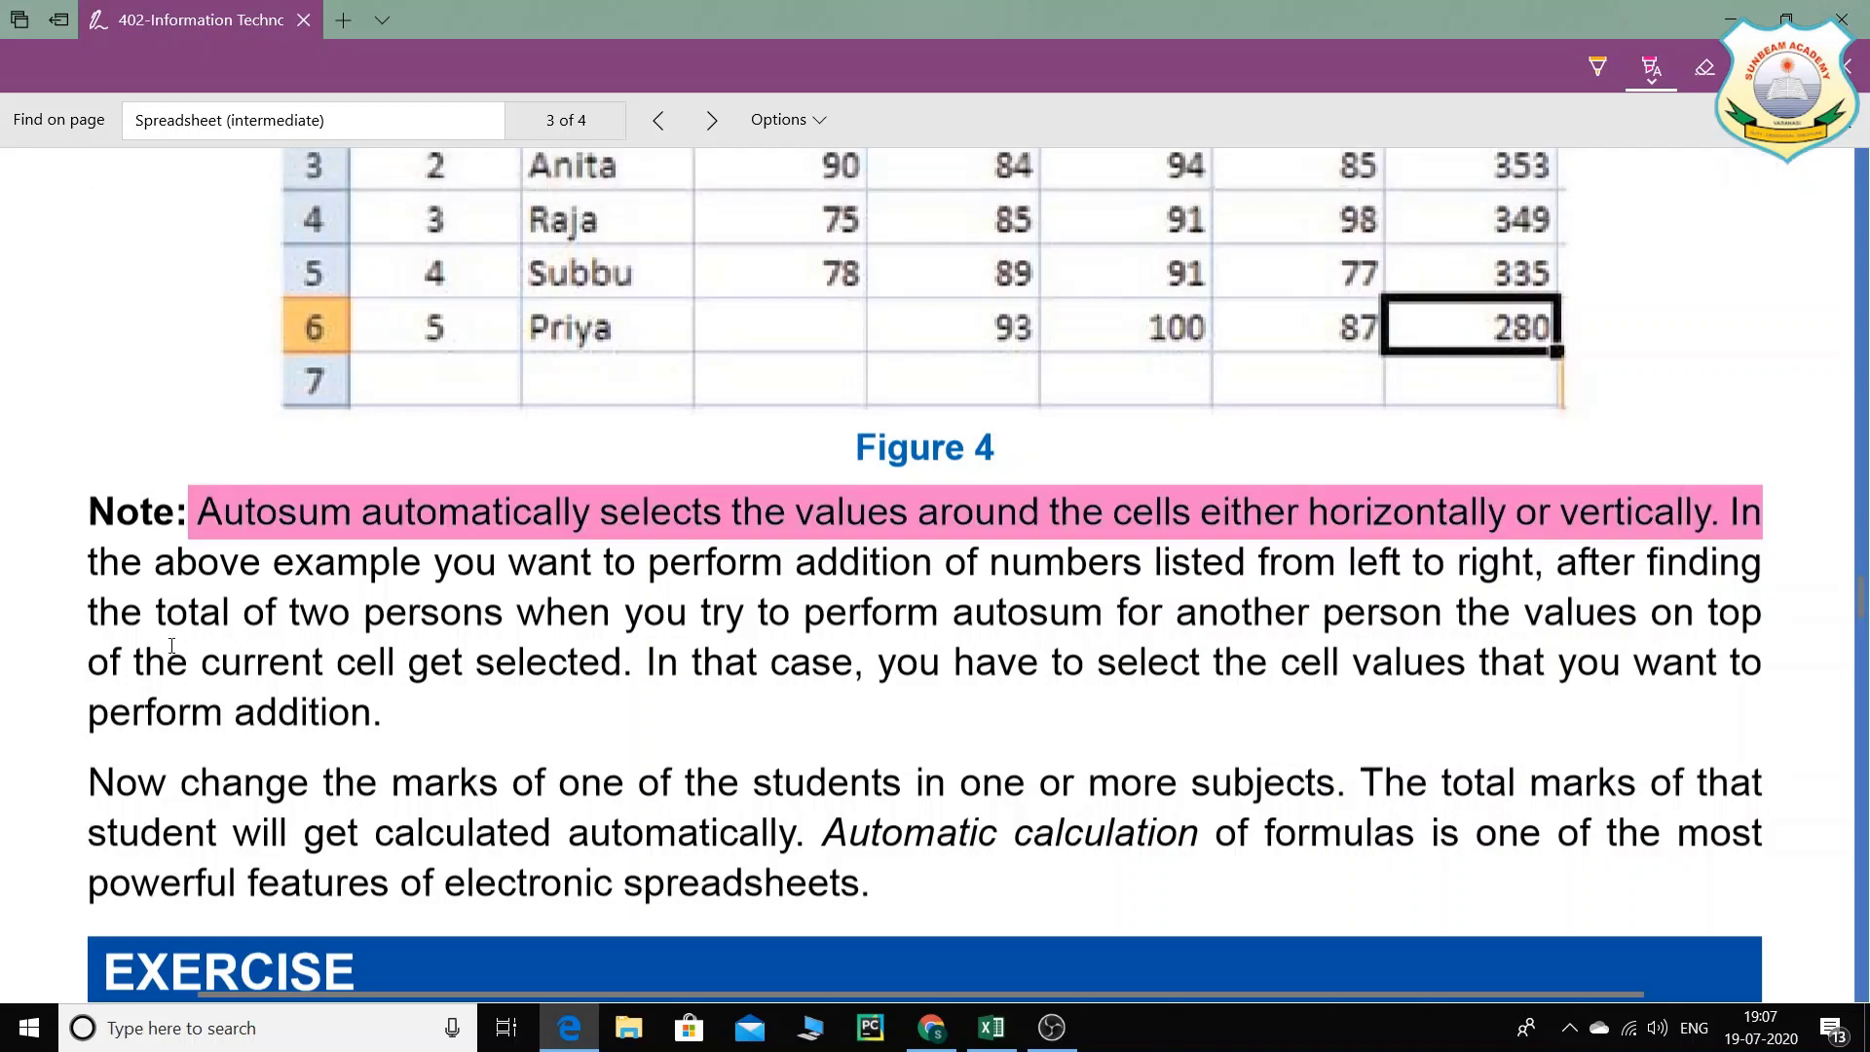
{"action": "left_click_drag", "start_coordinate": [88, 575], "coordinate": [1541, 553]}
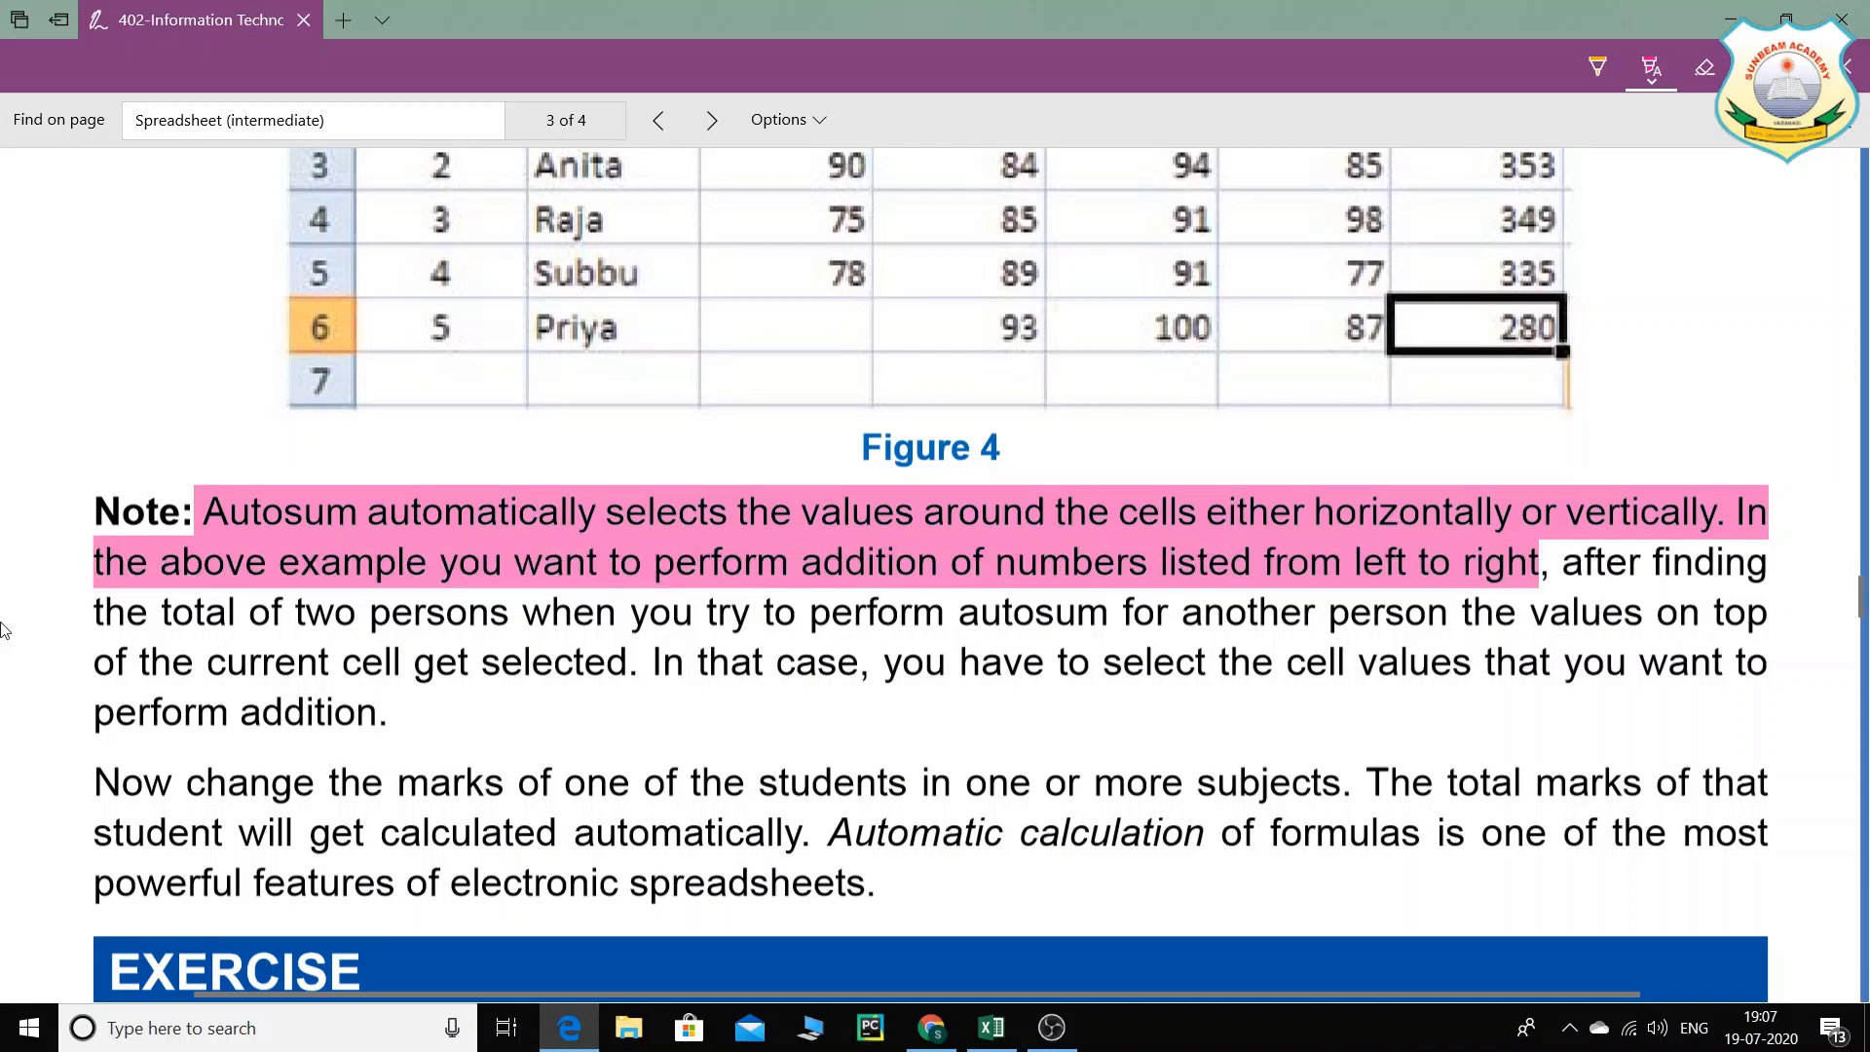
{"action": "mouse_move", "coordinate": [80, 626]}
{"action": "left_mouse_down"}
{"action": "mouse_move", "coordinate": [439, 663]}
{"action": "mouse_move", "coordinate": [668, 619]}
{"action": "mouse_move", "coordinate": [1145, 638]}
{"action": "mouse_move", "coordinate": [1771, 626]}
{"action": "left_mouse_up"}
{"action": "scroll", "coordinate": [439, 687], "scroll_direction": "left", "scroll_amount": 3}
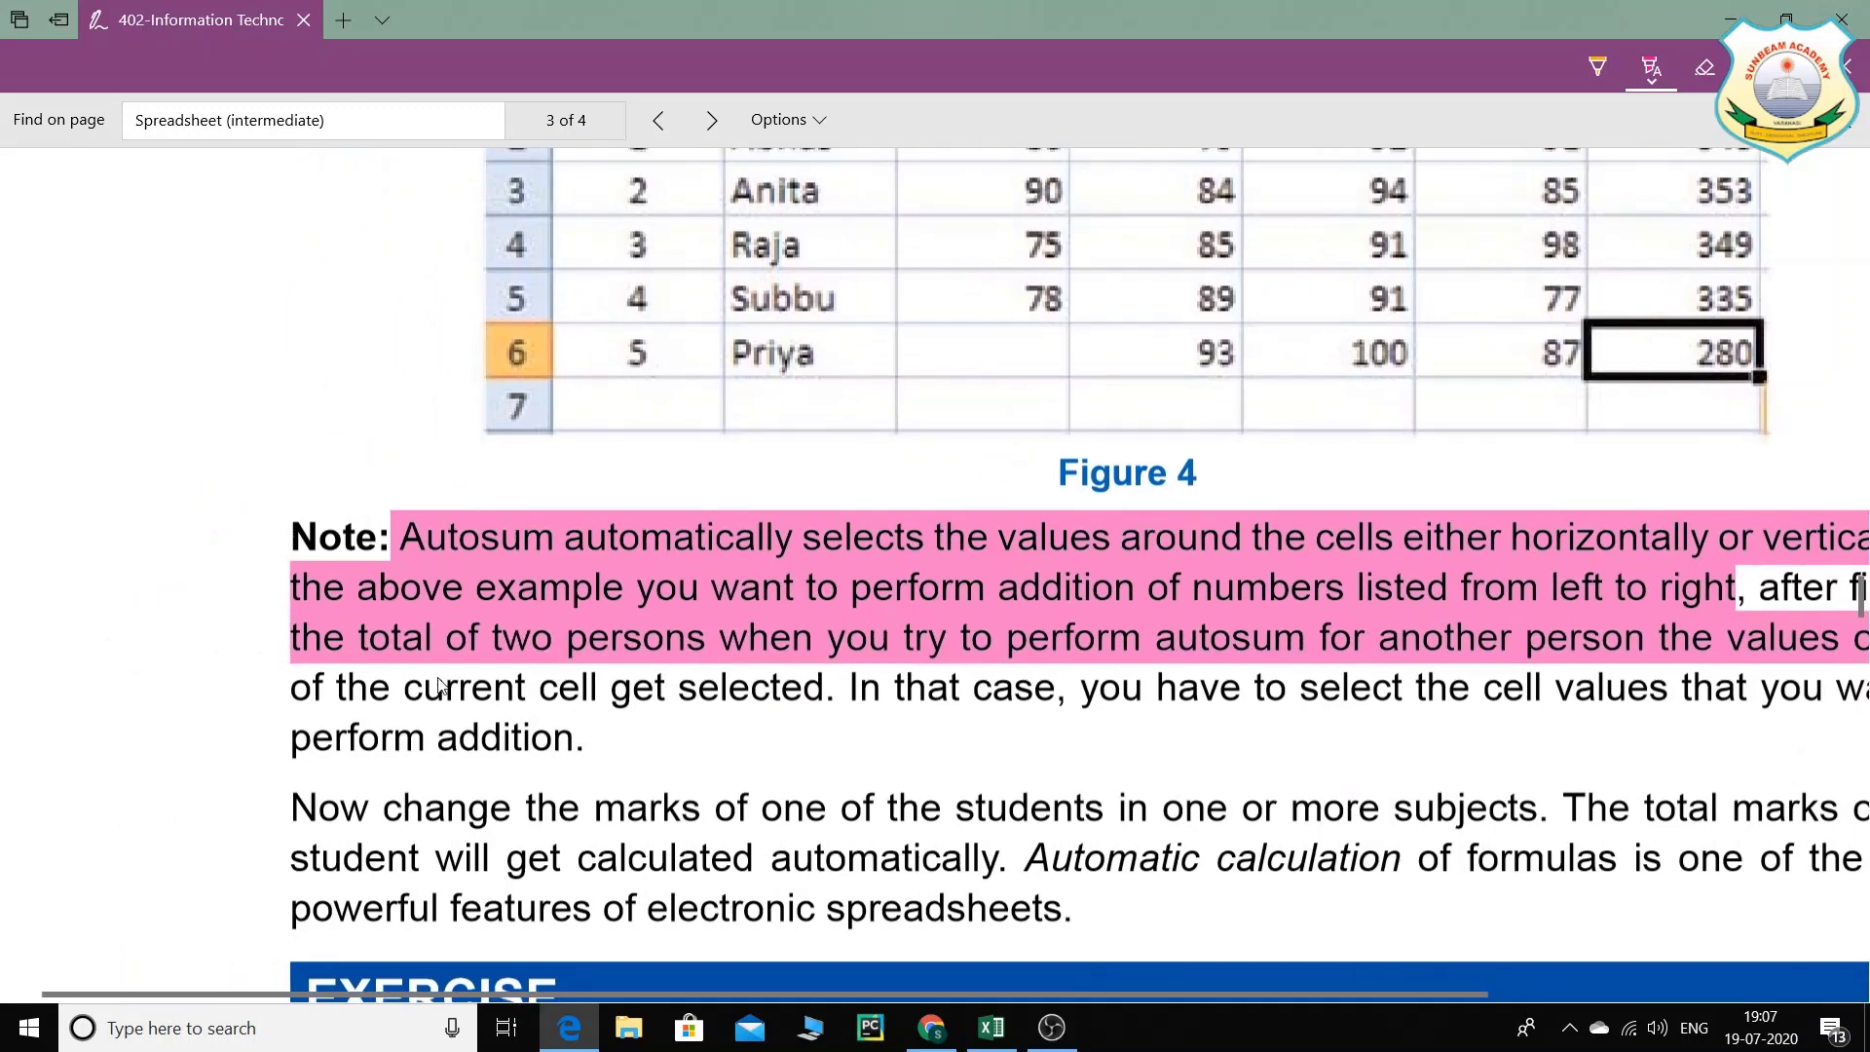
{"action": "left_click_drag", "start_coordinate": [671, 685], "coordinate": [292, 688]}
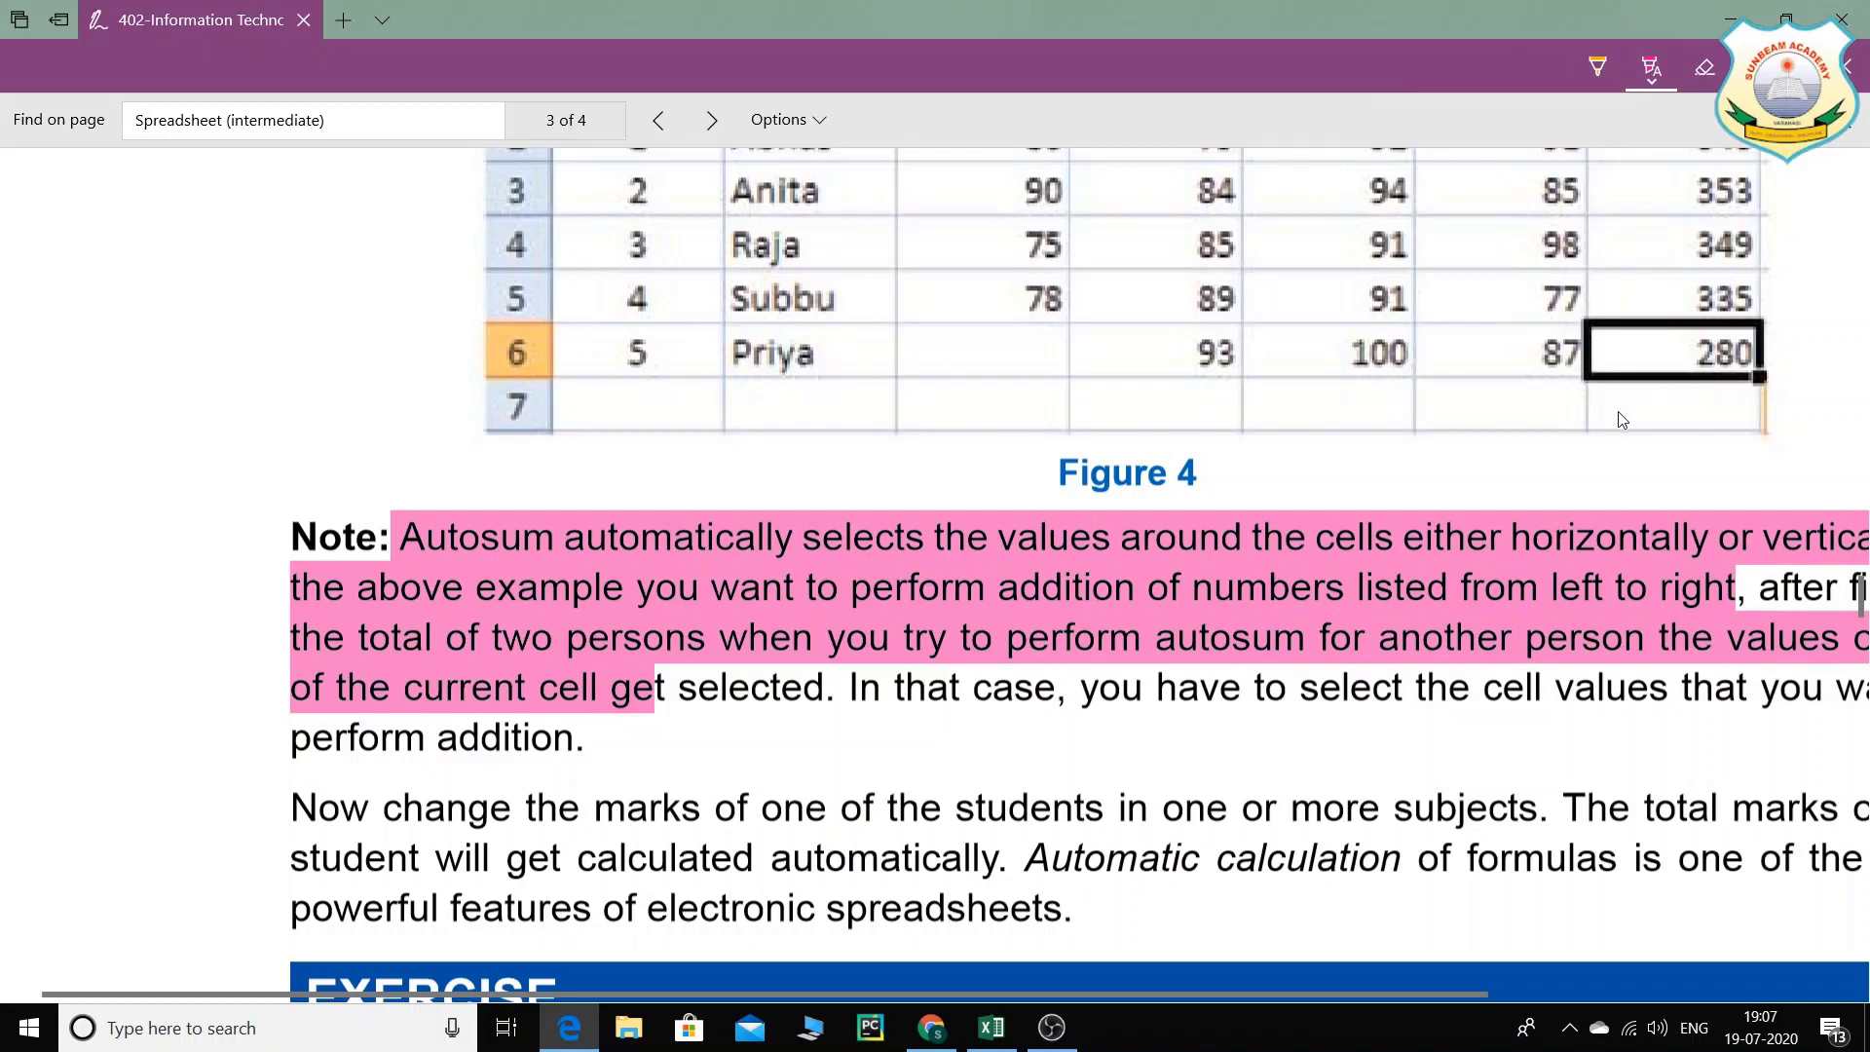
Step: Highlight "In that case", "have to select the" and "perform addition" at the end of the Note
{"action": "scroll", "coordinate": [1003, 460], "scroll_direction": "down", "scroll_amount": 2}
{"action": "scroll", "coordinate": [1003, 460], "scroll_direction": "down", "scroll_amount": 2}
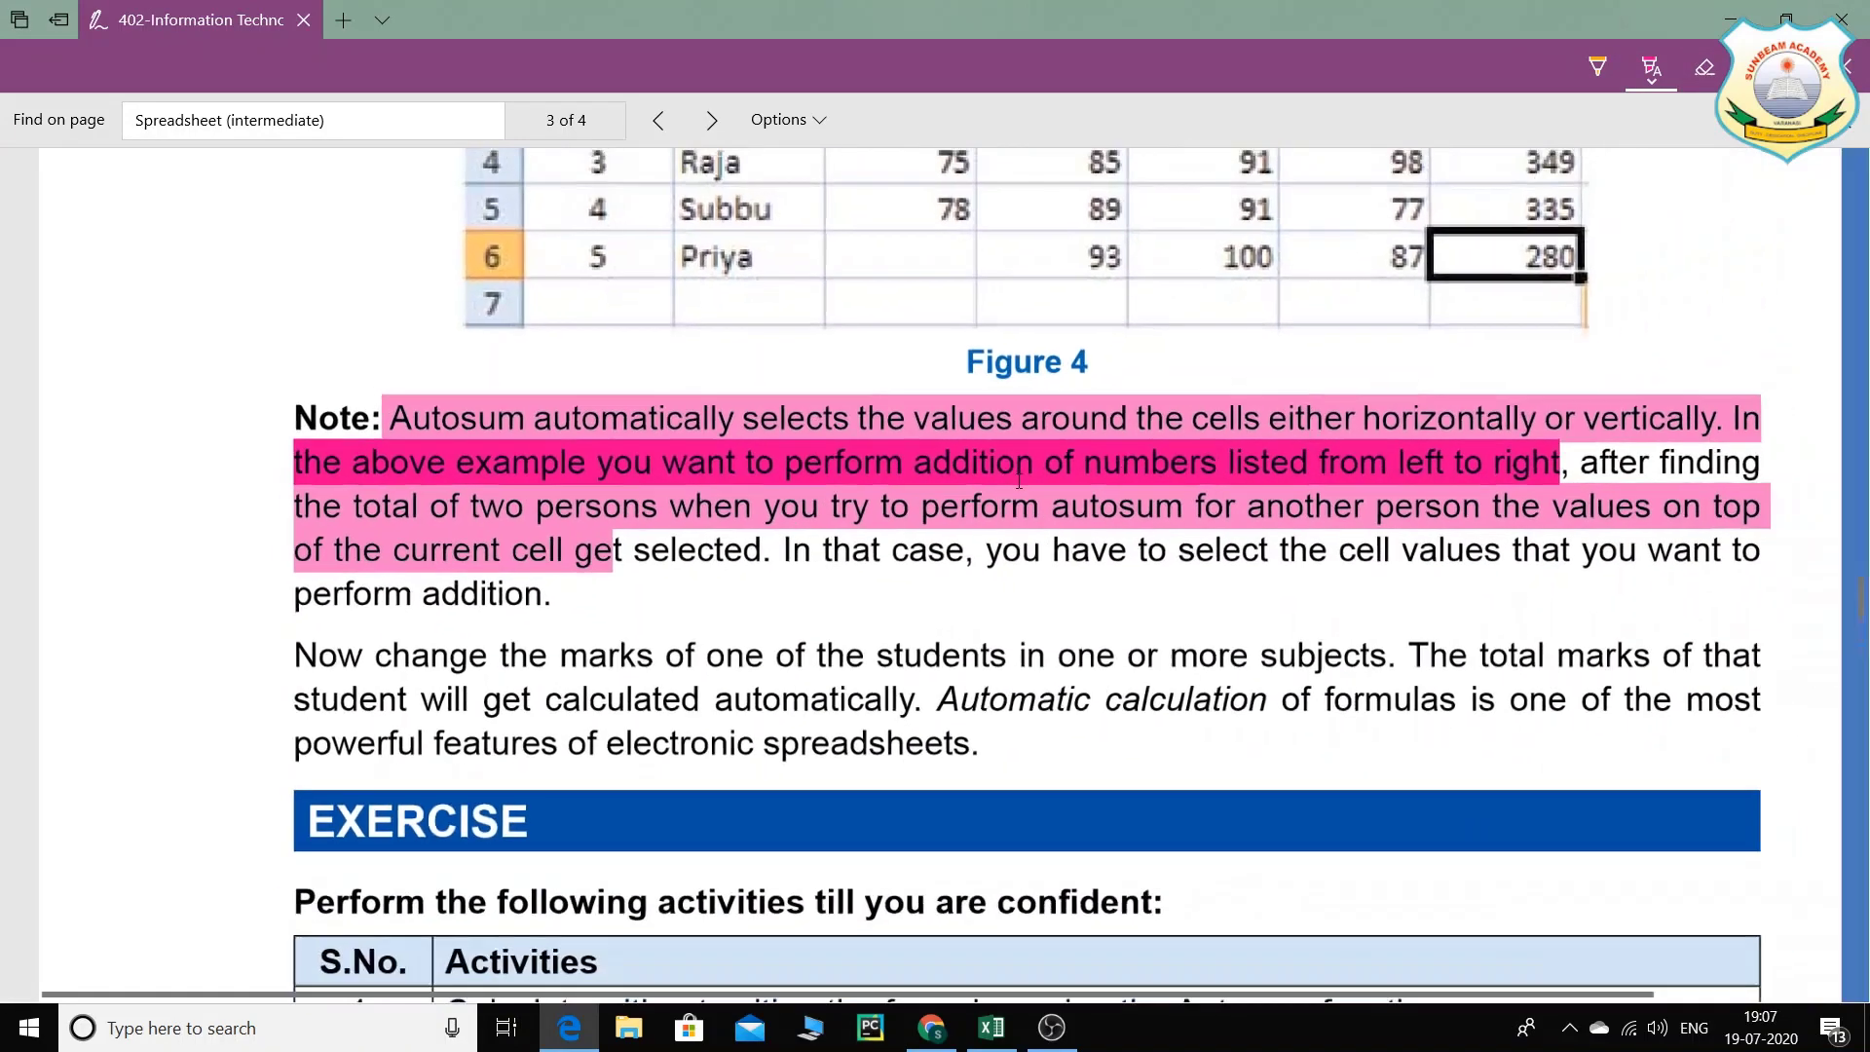
{"action": "scroll", "coordinate": [1008, 467], "scroll_direction": "up", "scroll_amount": 1}
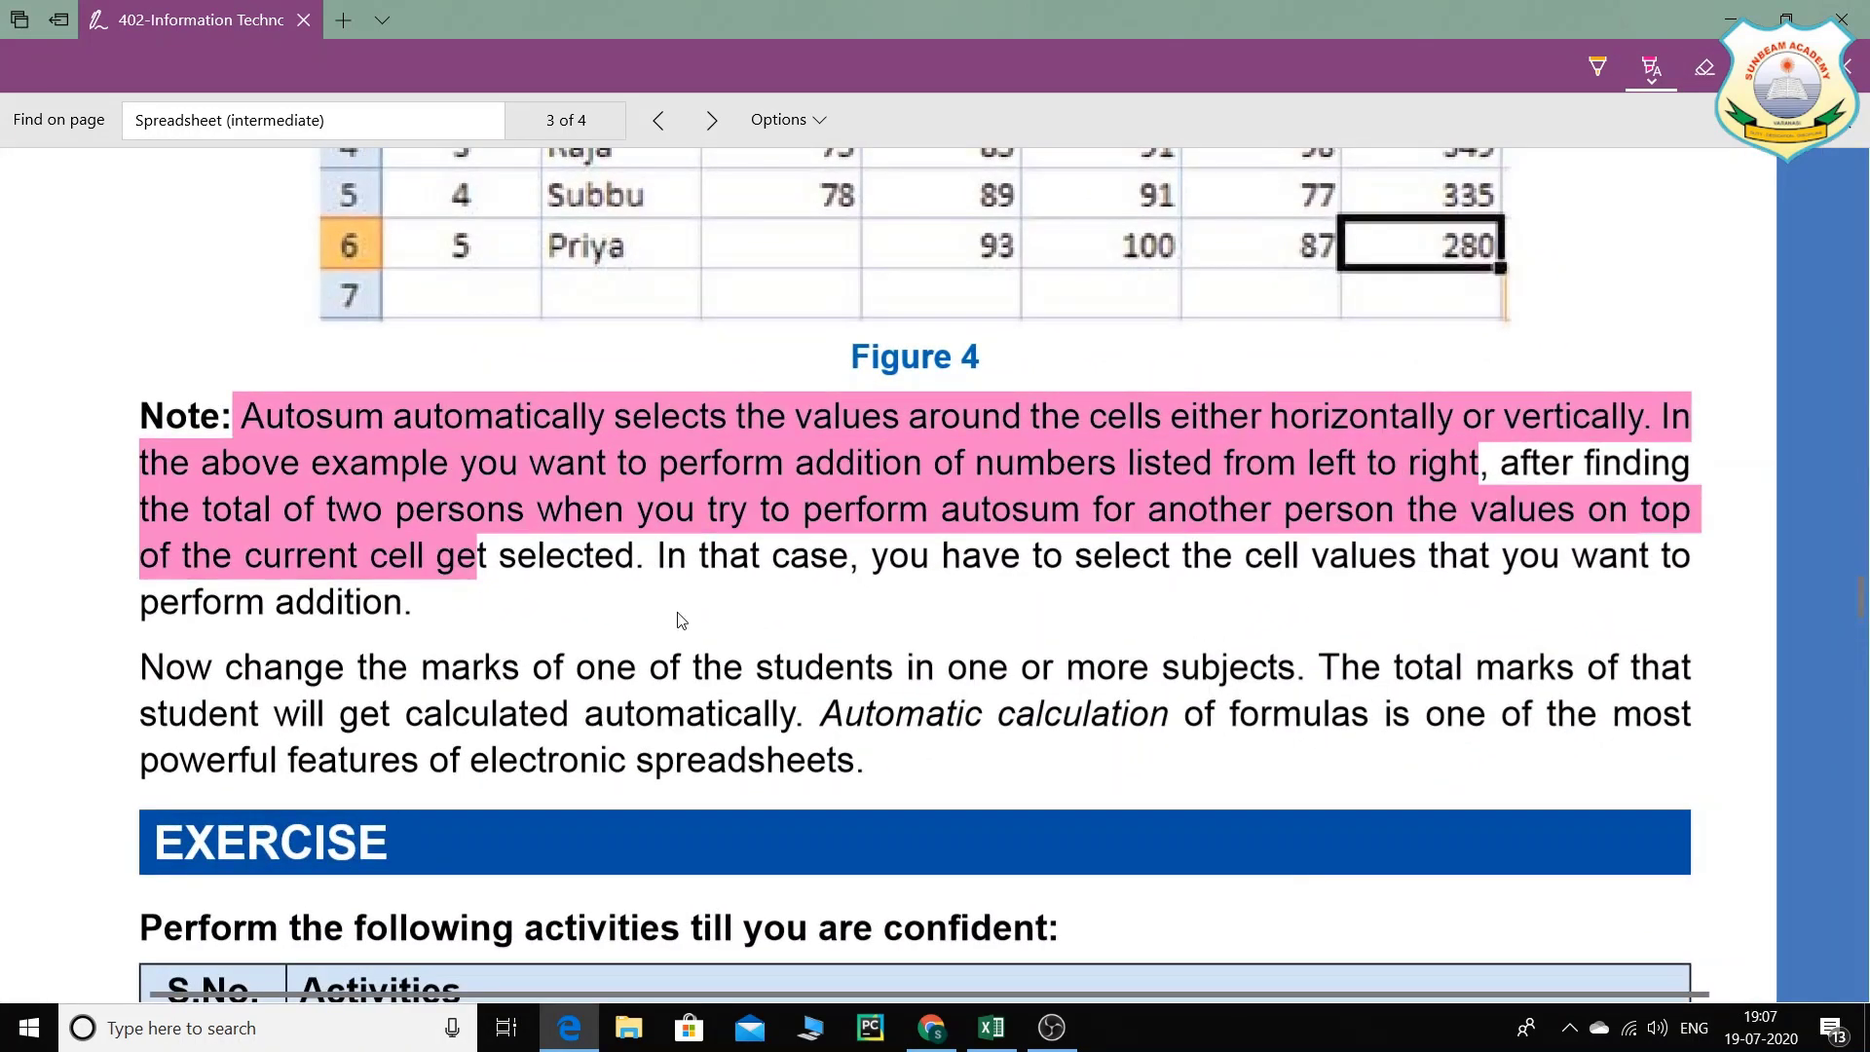
{"action": "left_click_drag", "start_coordinate": [654, 560], "coordinate": [1227, 567]}
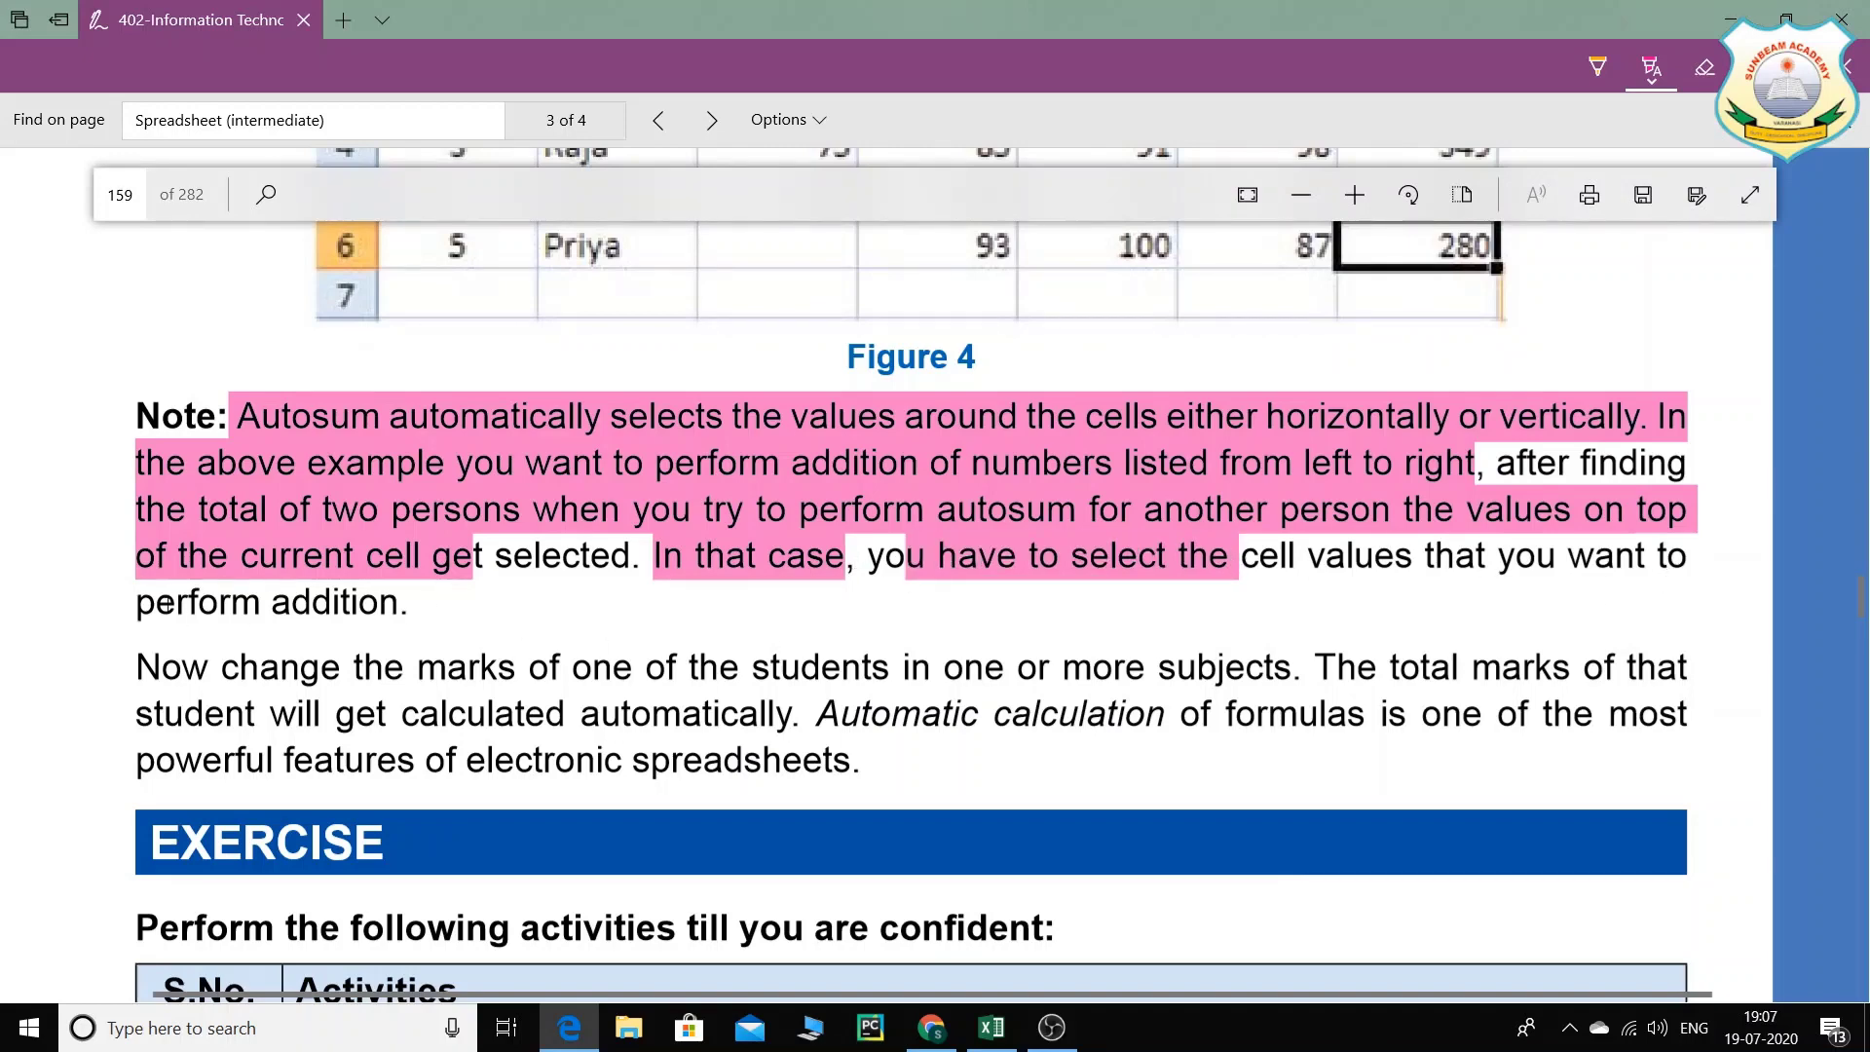
{"action": "left_click_drag", "start_coordinate": [167, 604], "coordinate": [397, 606]}
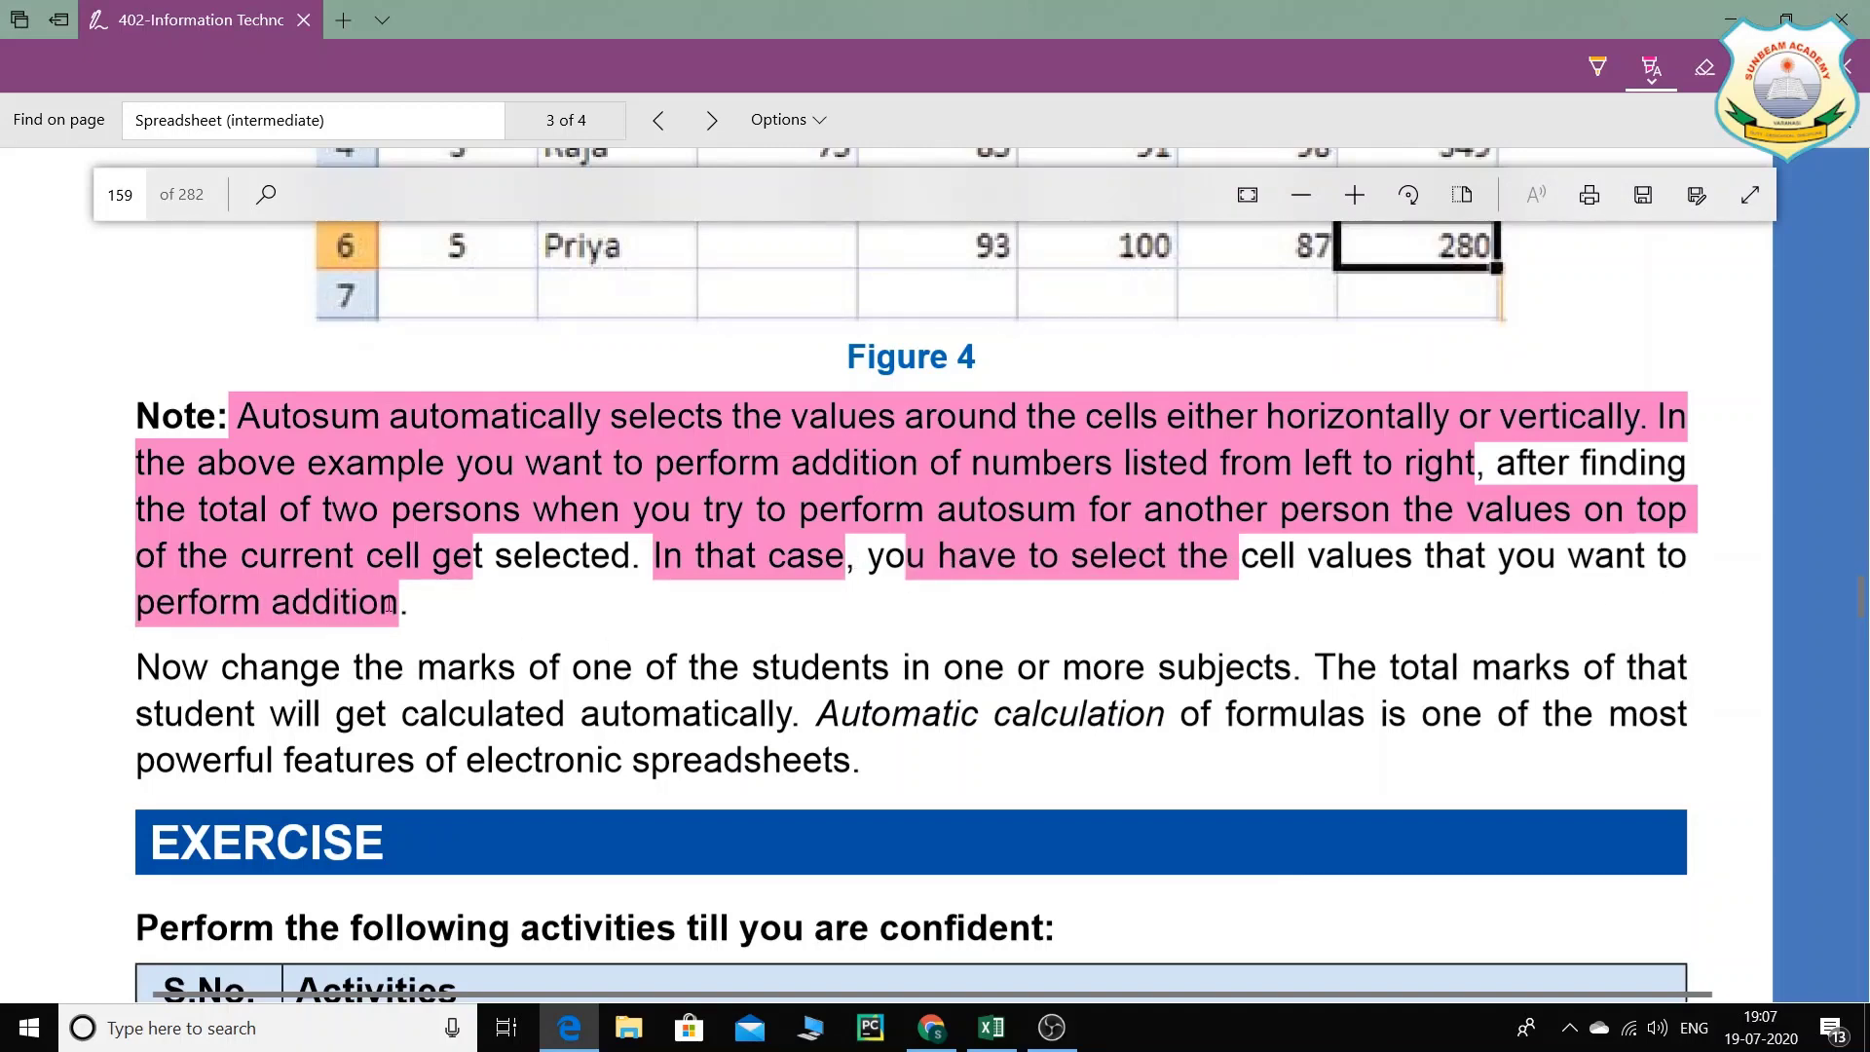
Step: Switch to Excel and total C2:C5 in cell C6 with AutoSum
{"action": "left_click", "coordinate": [994, 1027]}
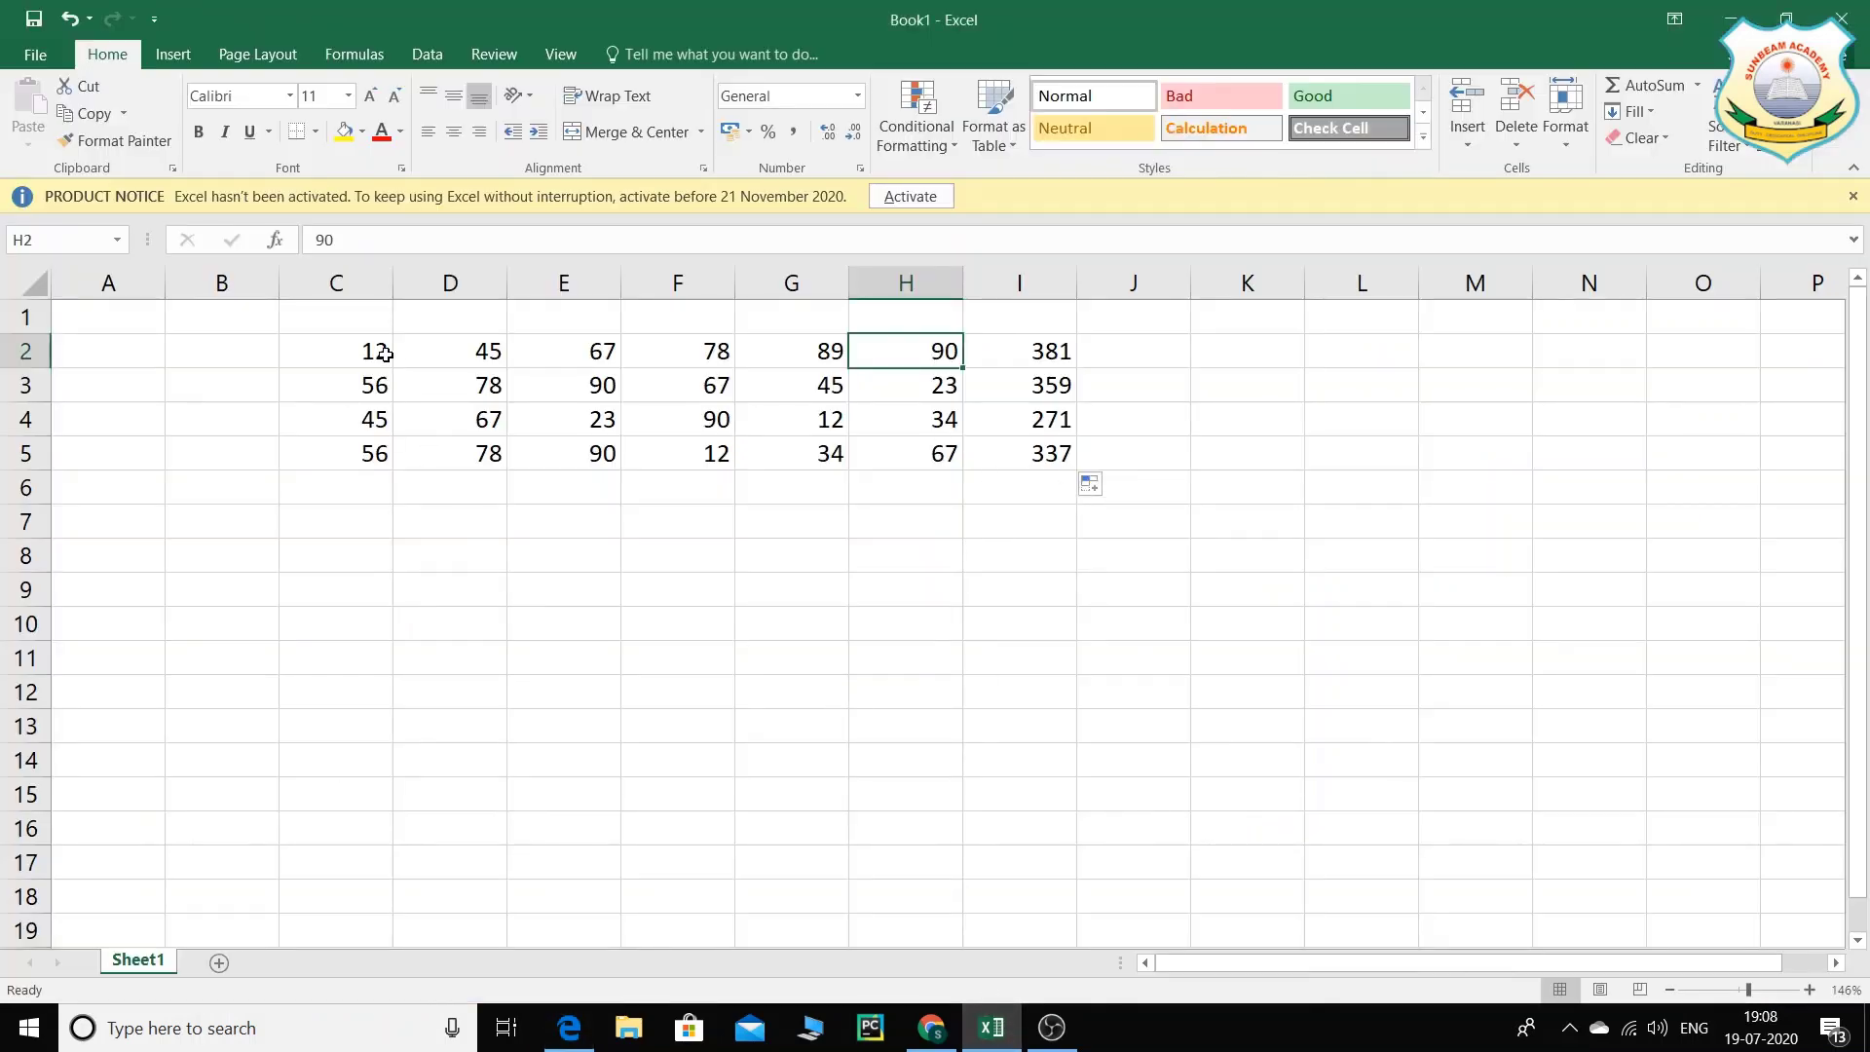
{"action": "left_click_drag", "start_coordinate": [385, 353], "coordinate": [366, 464]}
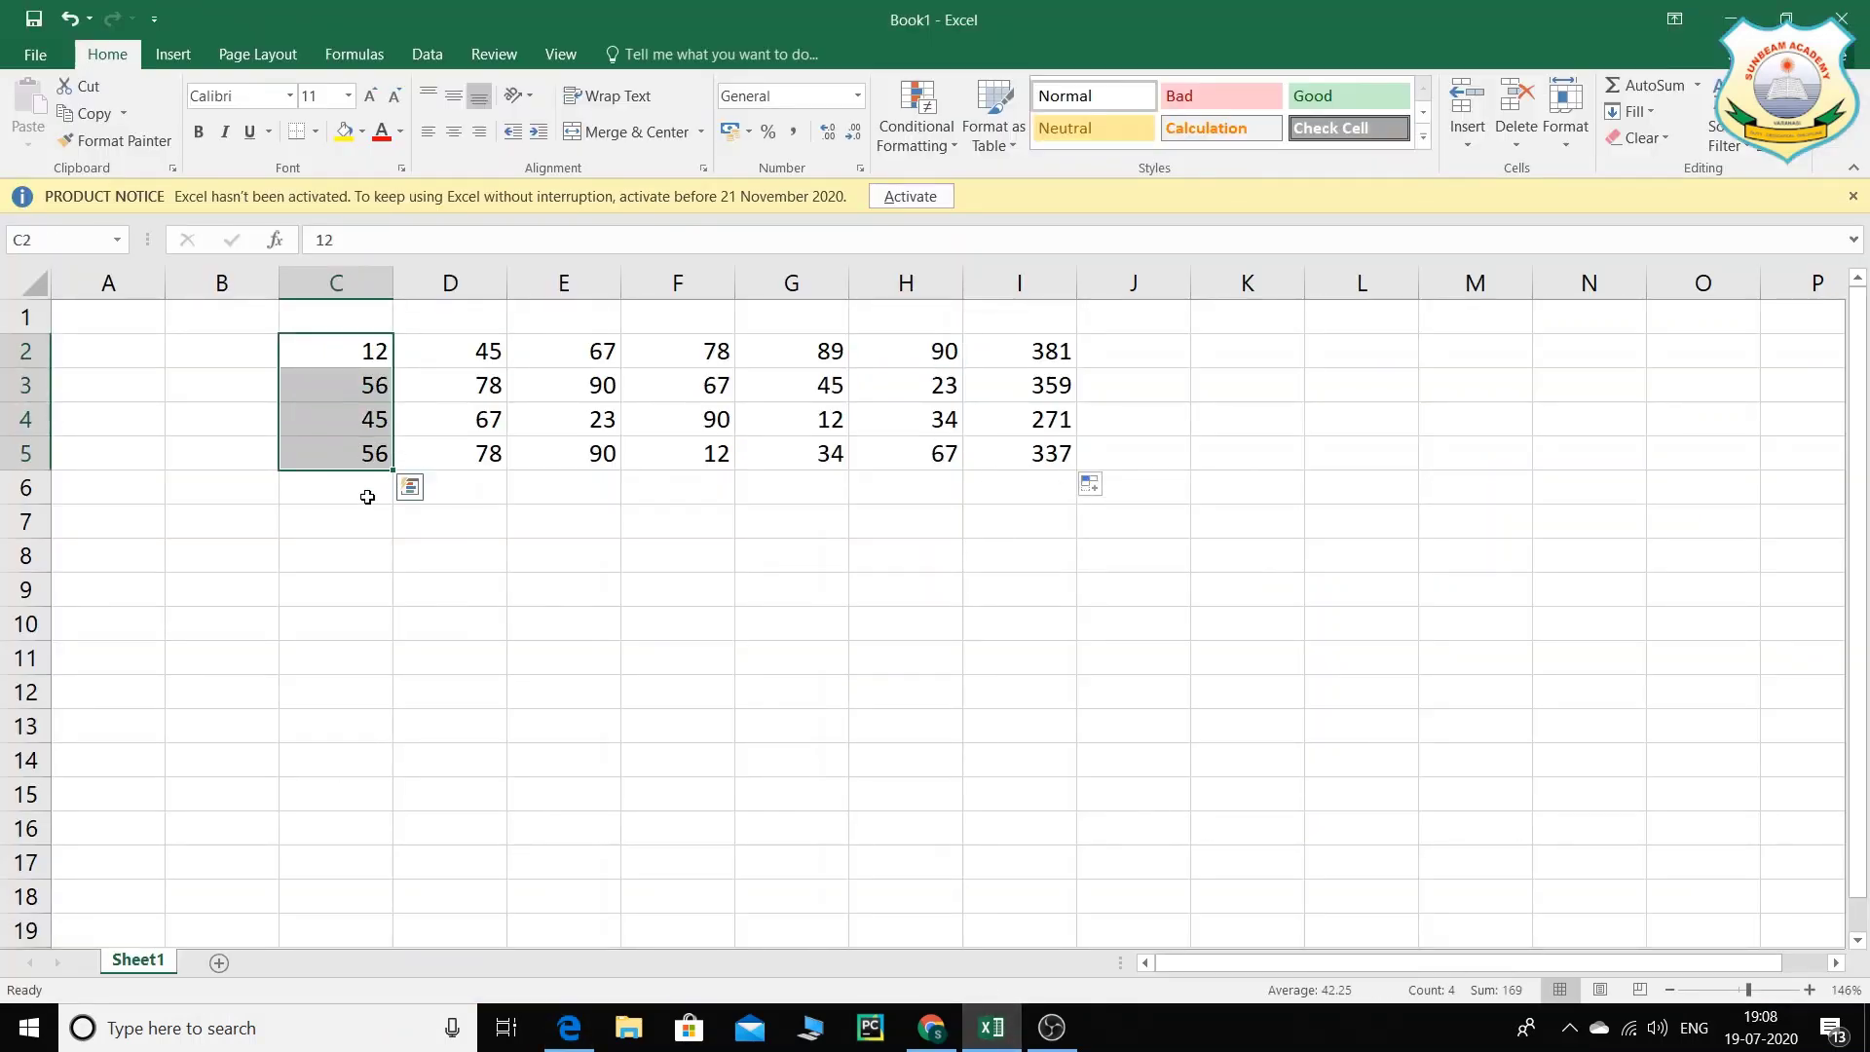
{"action": "left_click", "coordinate": [367, 489]}
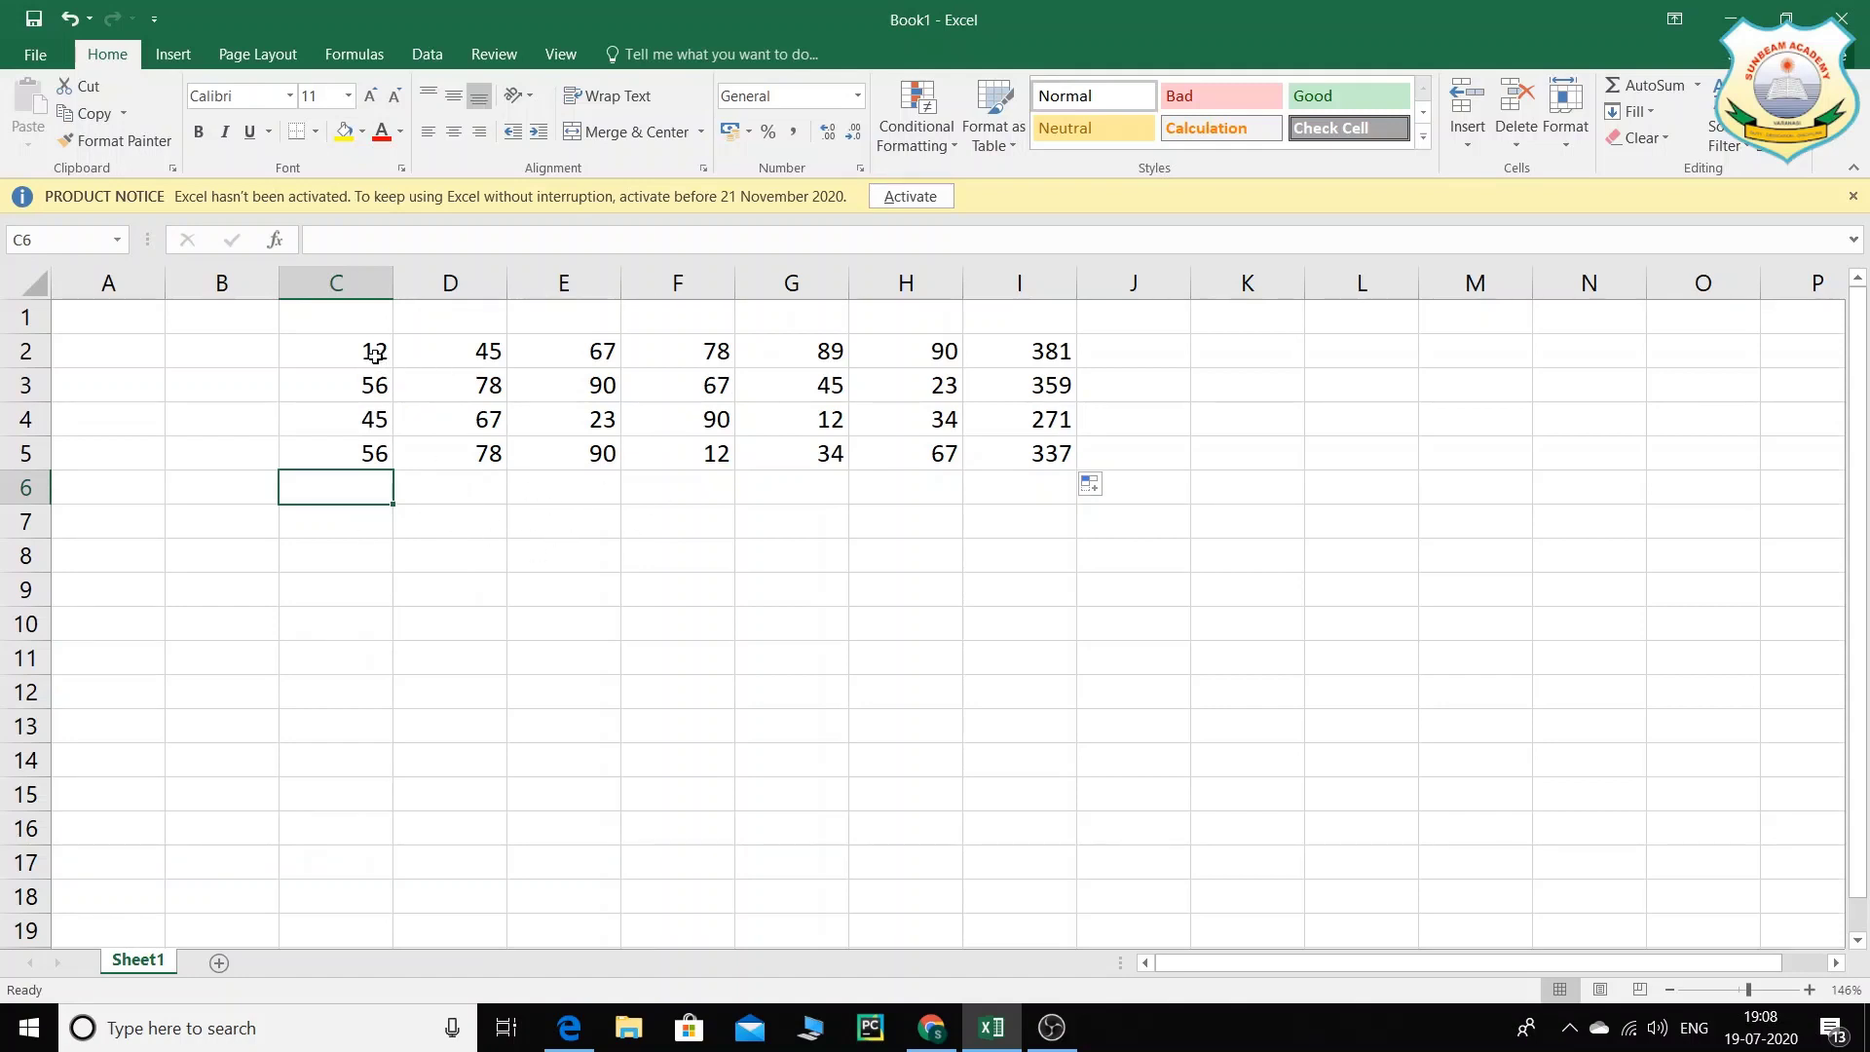
{"action": "left_click_drag", "start_coordinate": [375, 354], "coordinate": [377, 461]}
{"action": "left_click", "coordinate": [368, 486]}
{"action": "left_click", "coordinate": [1652, 87]}
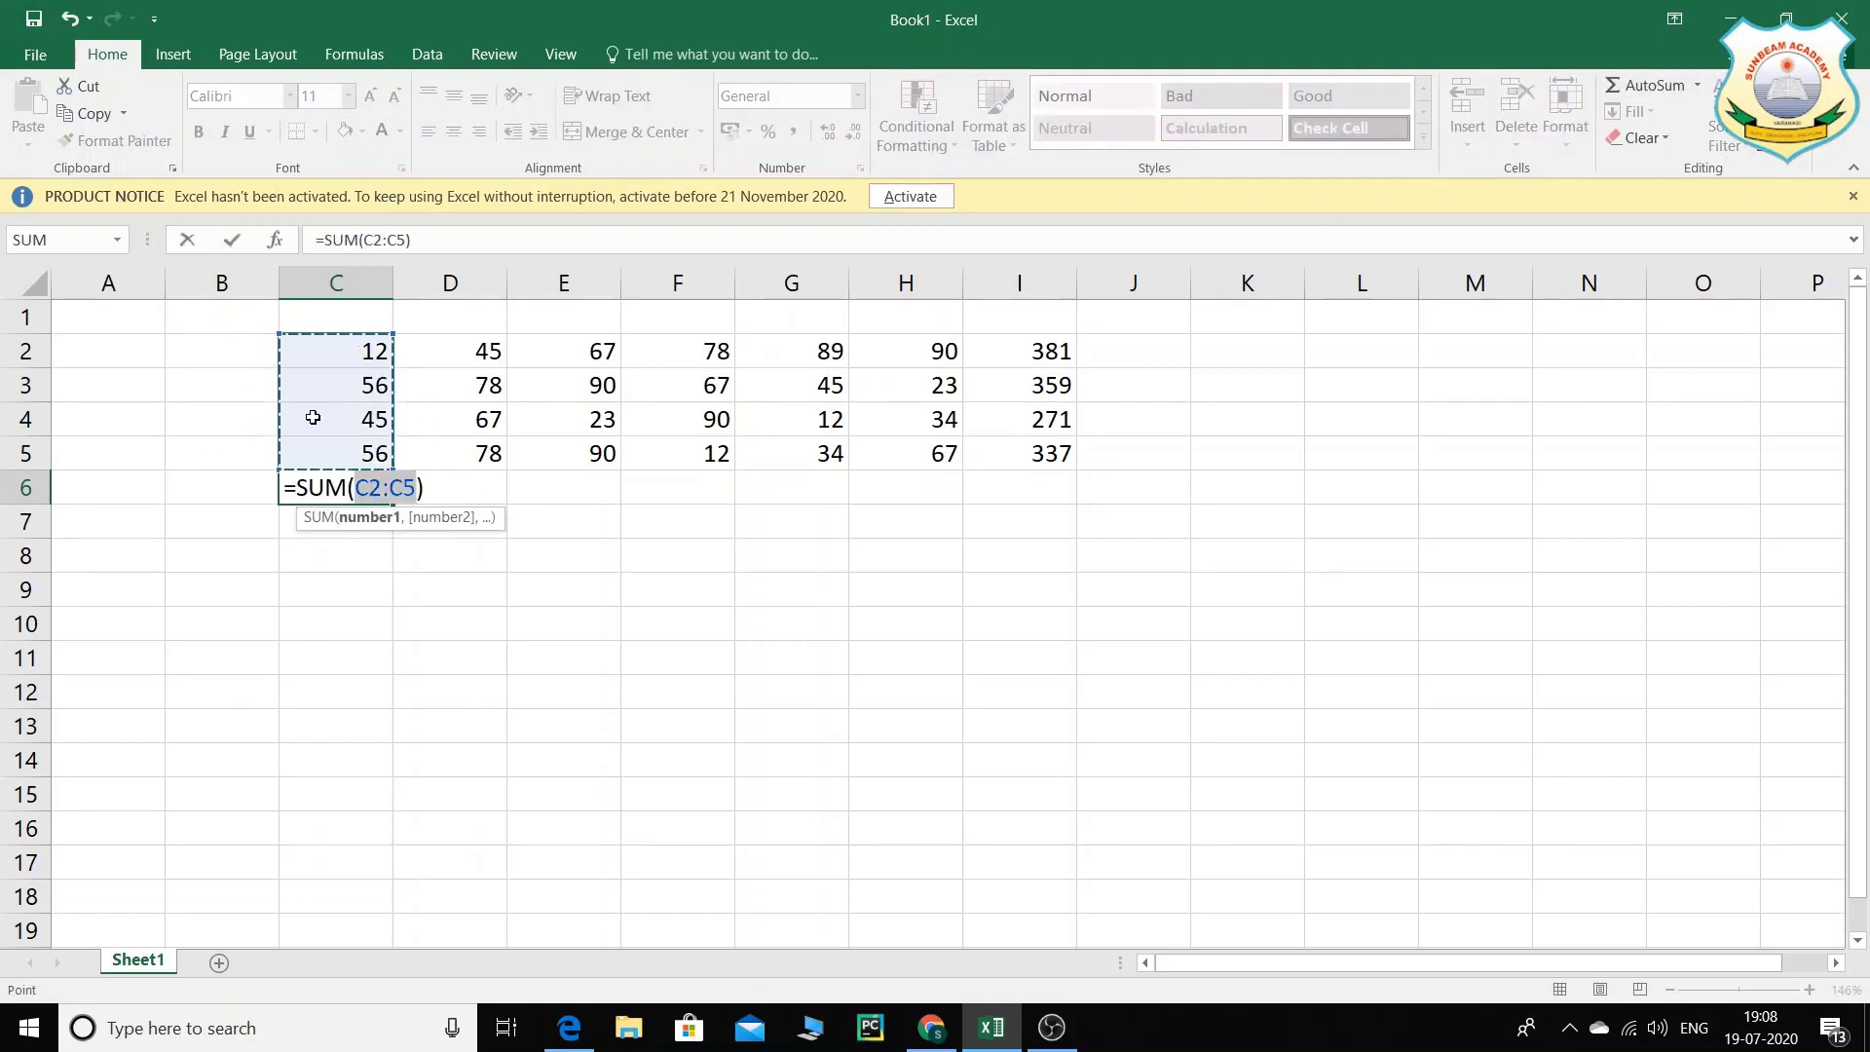
{"action": "key", "text": "Return"}
Step: Fill the SUM formula from C6 across row 6 through H6
{"action": "left_click", "coordinate": [365, 488]}
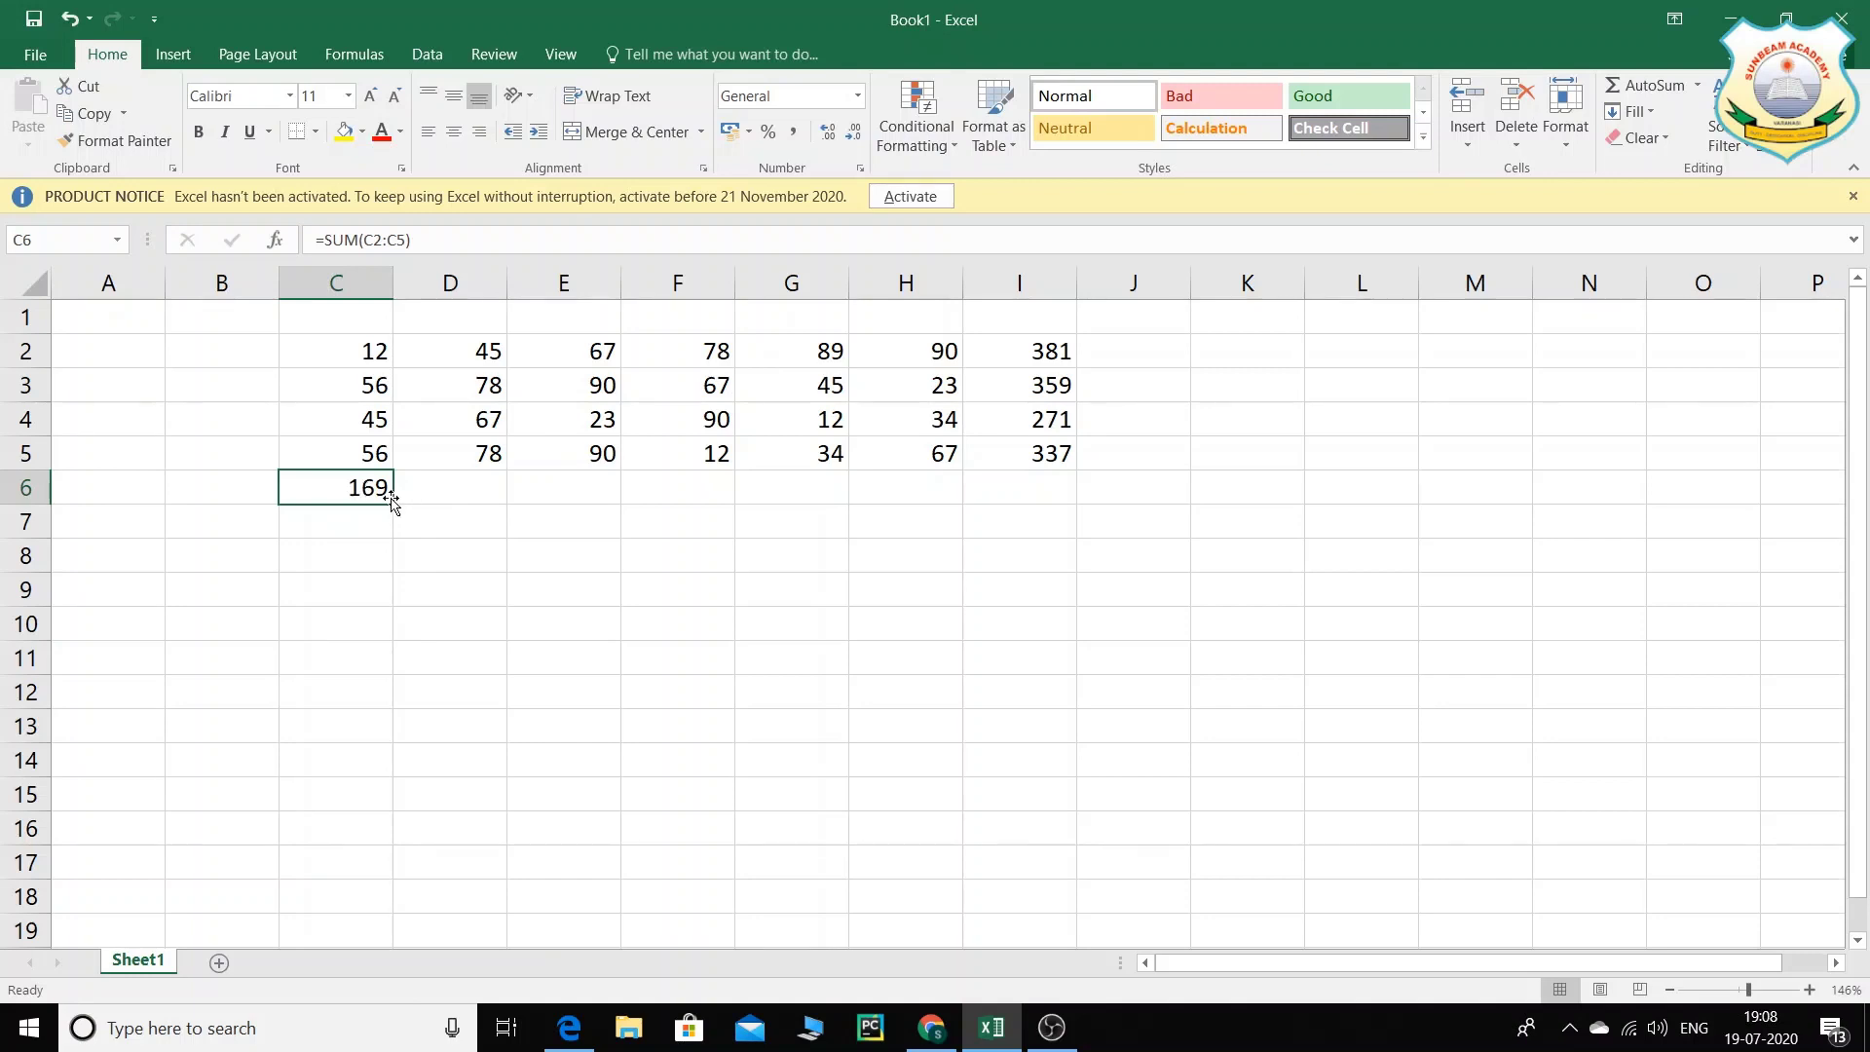
{"action": "left_click_drag", "start_coordinate": [391, 500], "coordinate": [968, 488]}
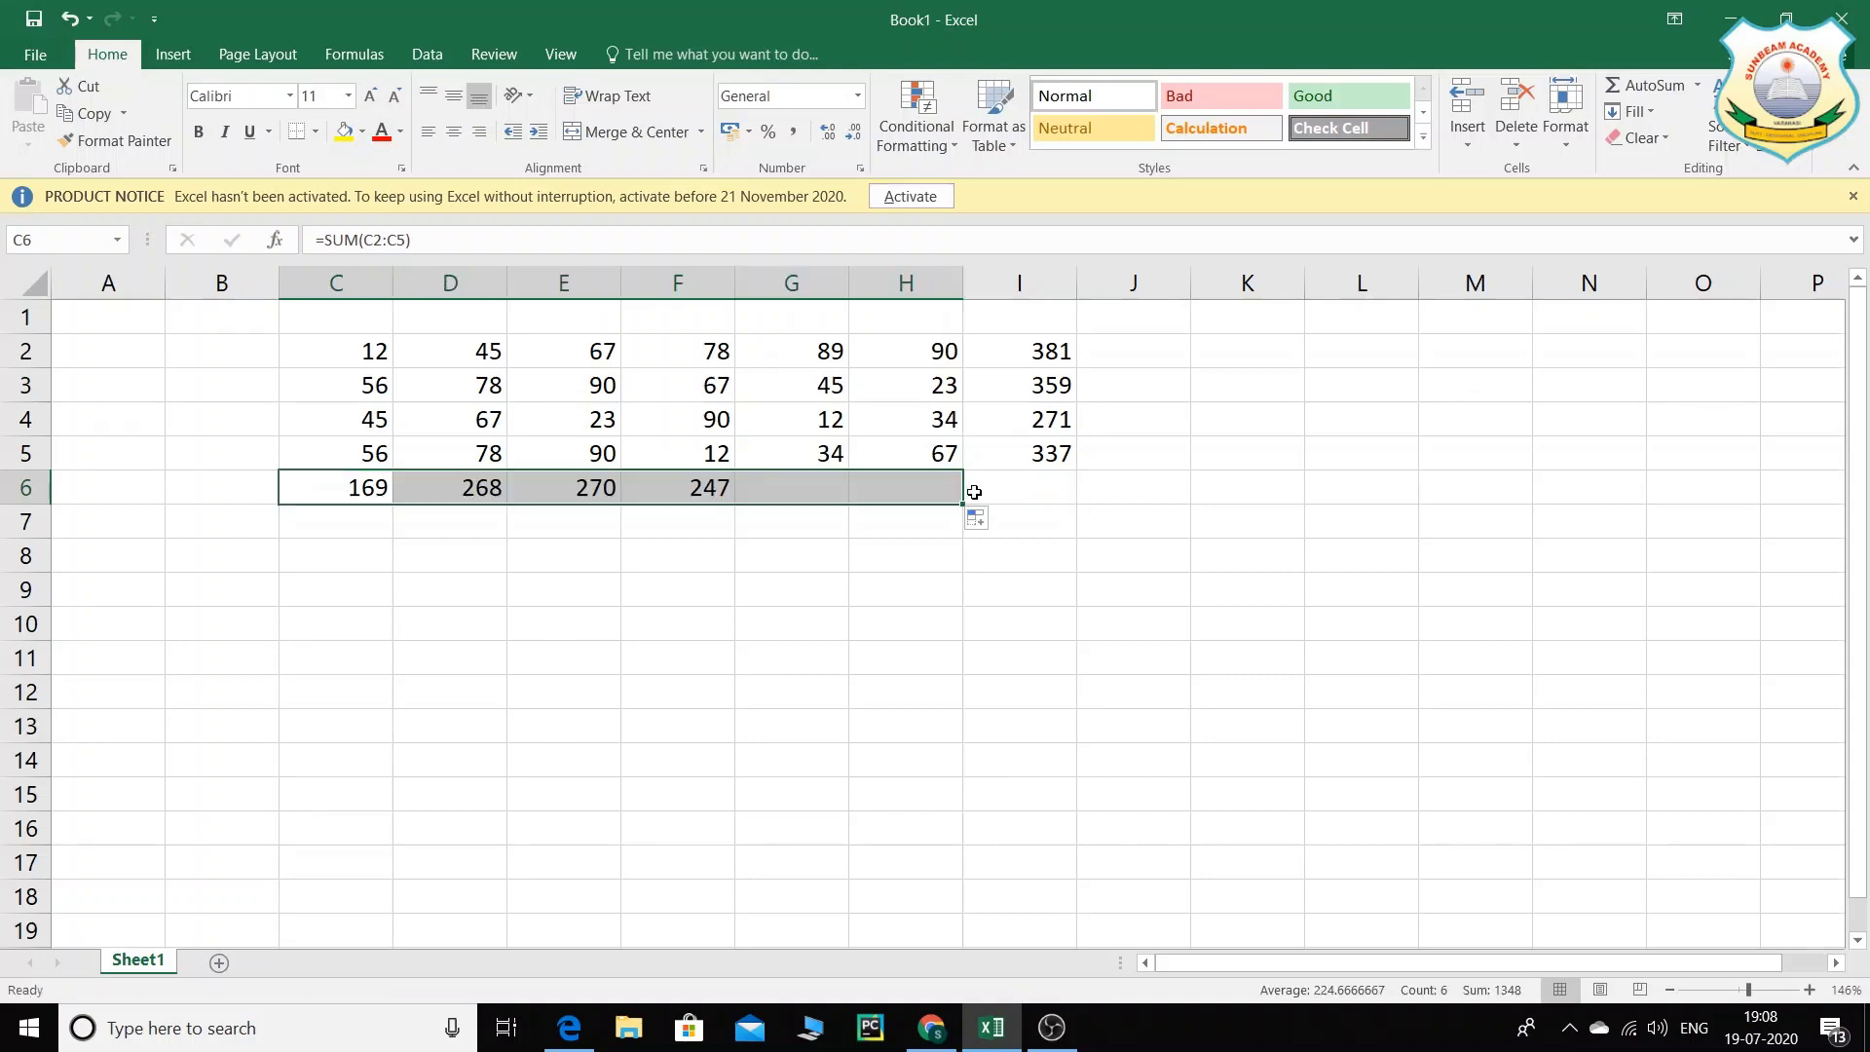
{"action": "left_click", "coordinate": [348, 463]}
Step: Review the values in rows 2 to 5 of columns C, D, E and F against the column totals
{"action": "left_click_drag", "start_coordinate": [361, 351], "coordinate": [370, 453]}
{"action": "left_click_drag", "start_coordinate": [513, 353], "coordinate": [487, 453]}
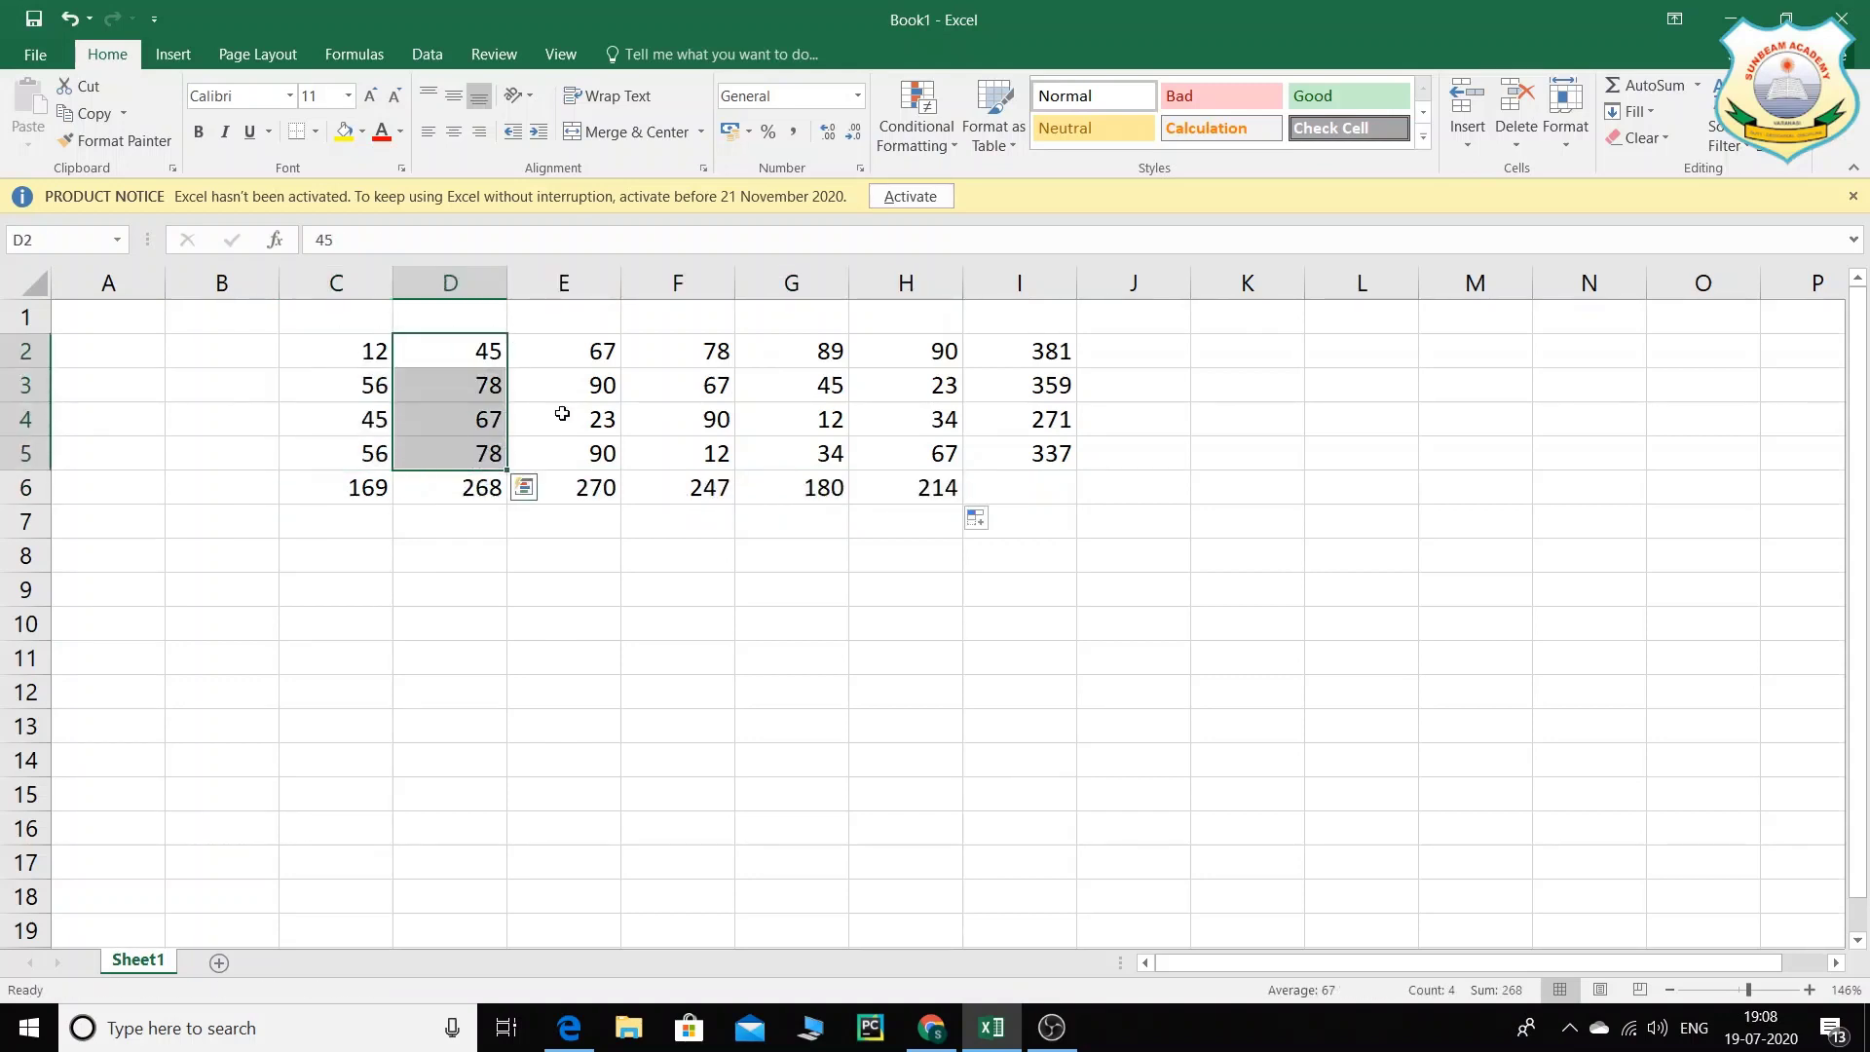
{"action": "left_click_drag", "start_coordinate": [597, 355], "coordinate": [612, 458]}
{"action": "left_click_drag", "start_coordinate": [682, 350], "coordinate": [706, 457]}
{"action": "left_click", "coordinate": [515, 308]}
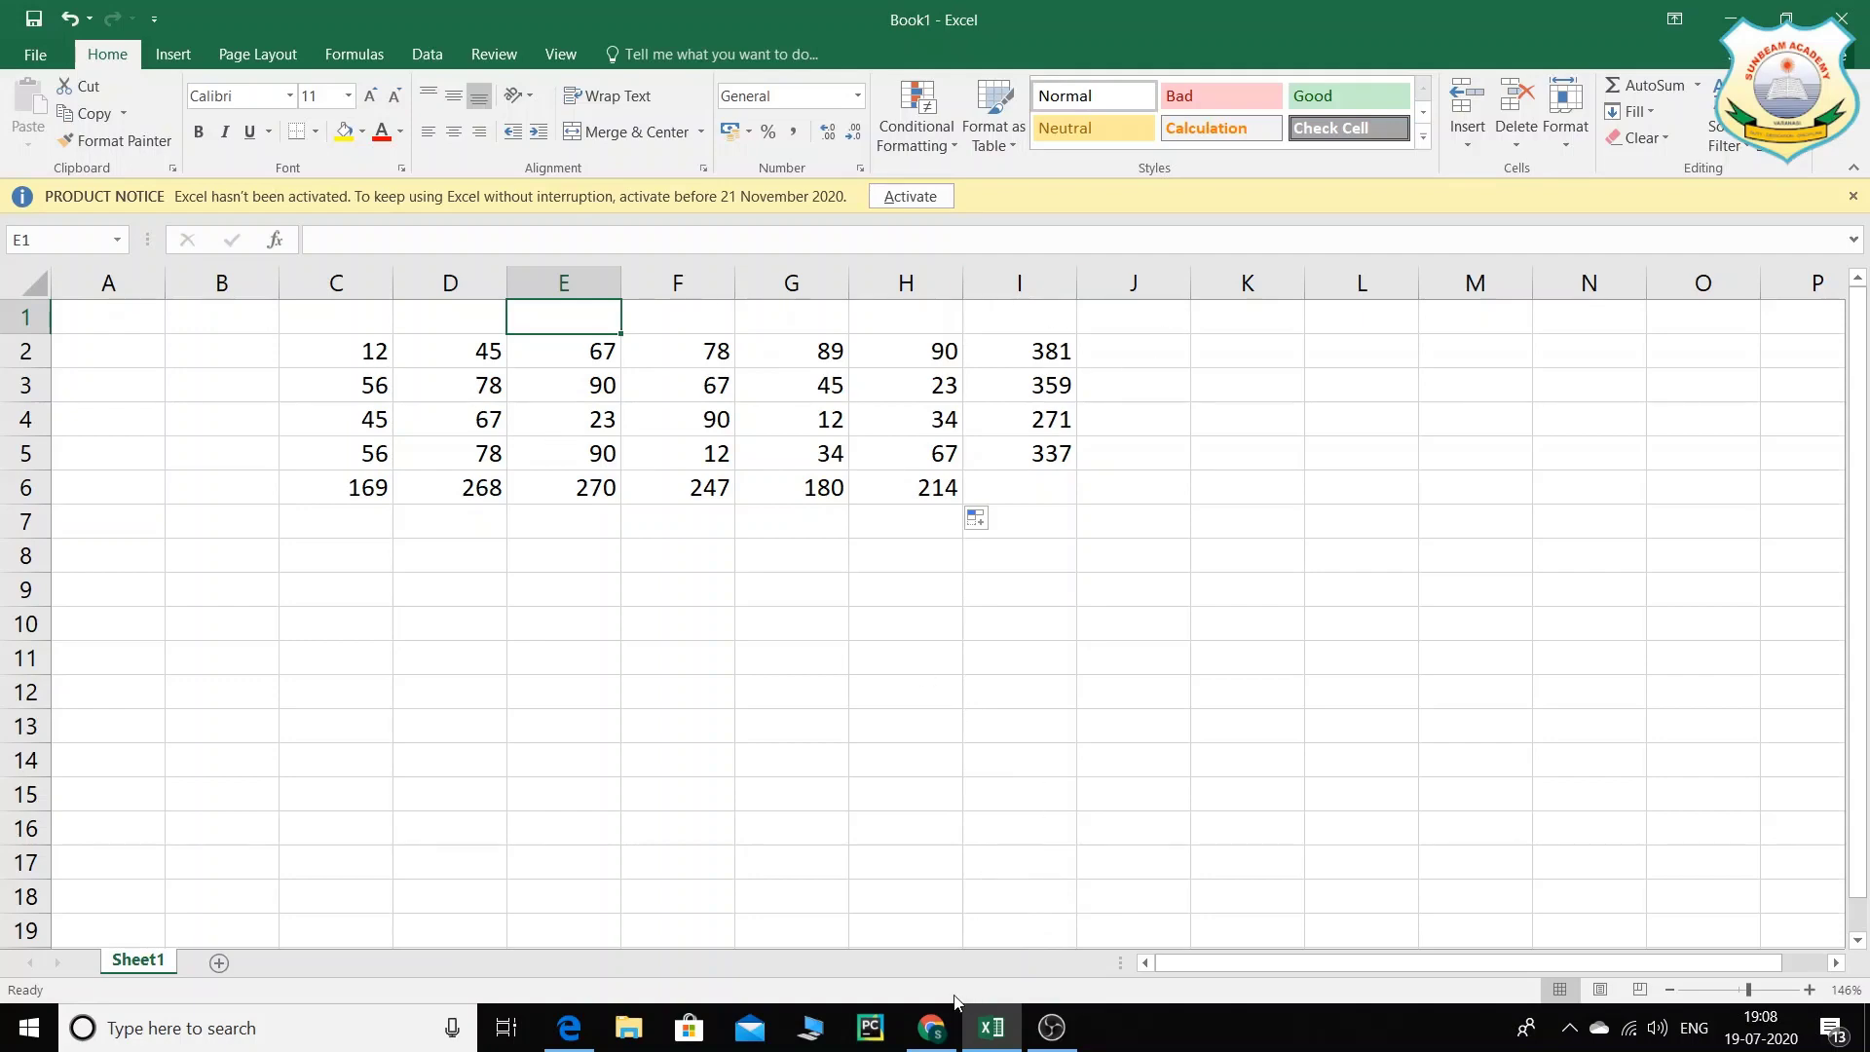
Step: Switch to the textbook PDF and highlight "ks of" in the paragraph about changing the marks of a student
{"action": "left_click", "coordinate": [573, 1023]}
{"action": "scroll", "coordinate": [830, 623], "scroll_direction": "down", "scroll_amount": 3}
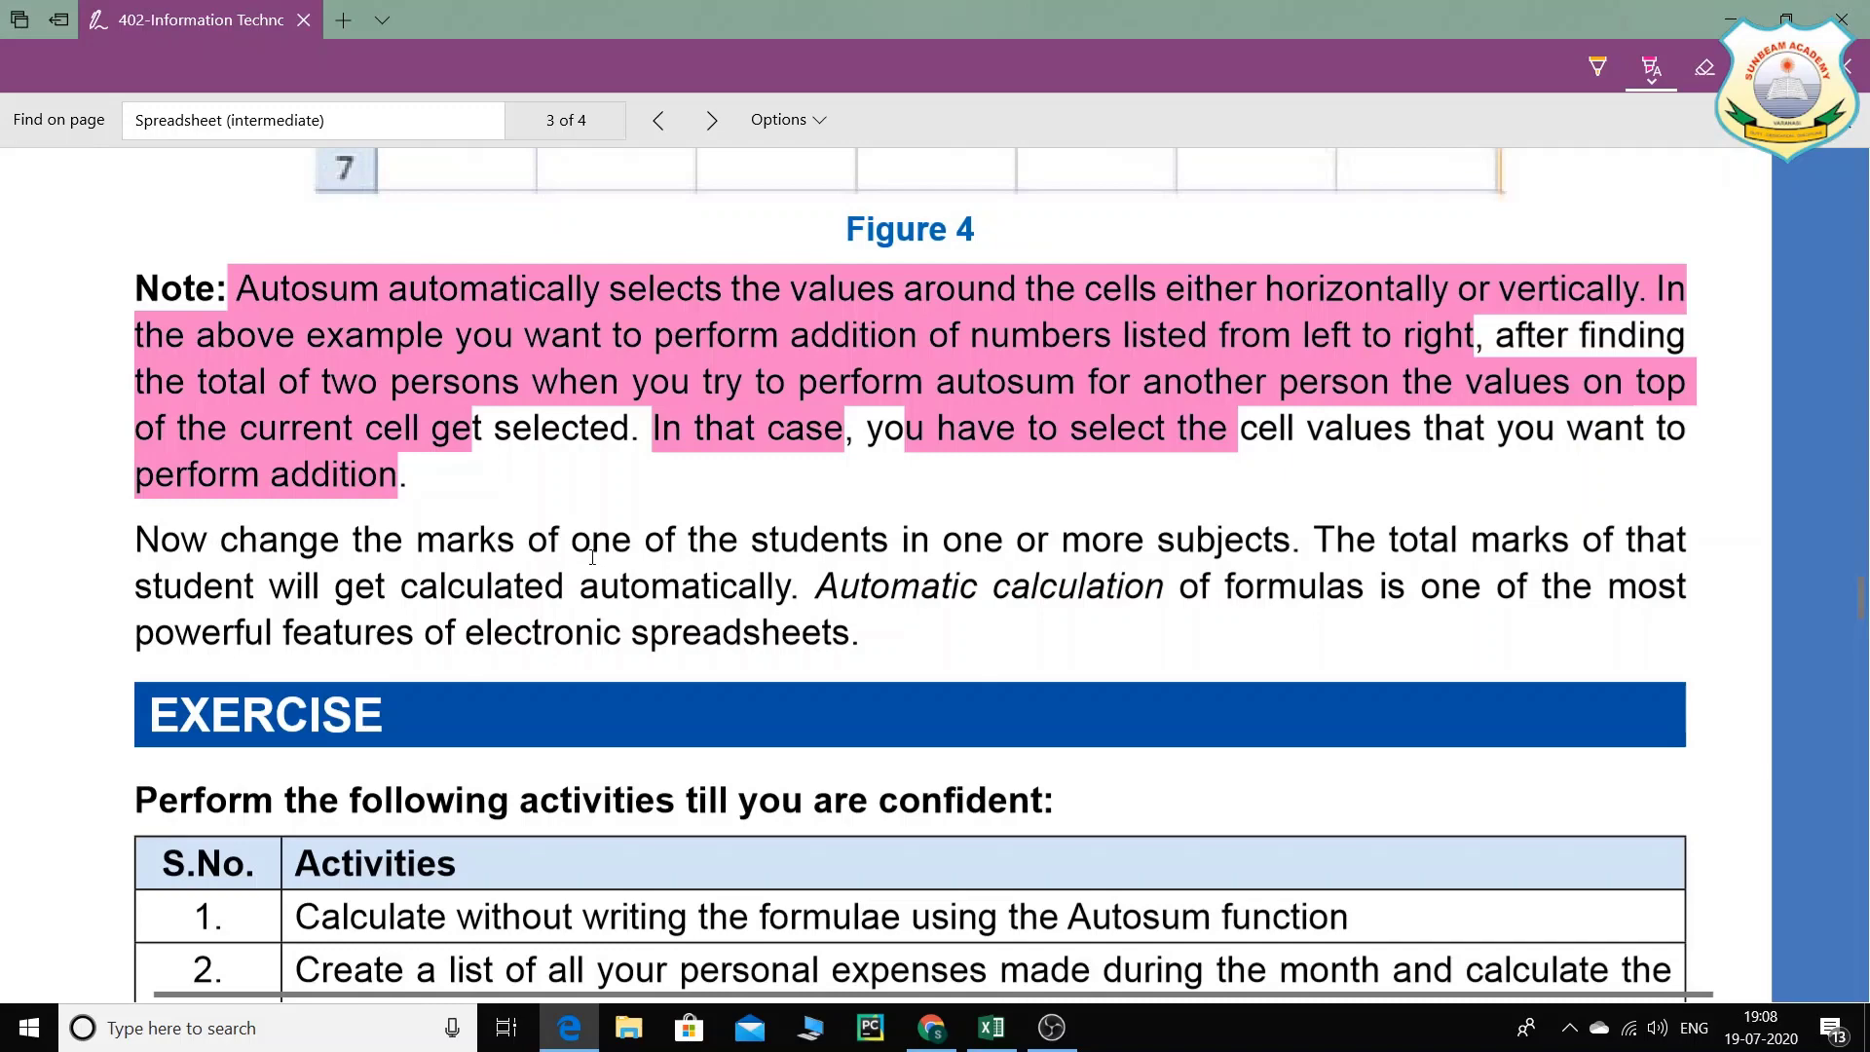
{"action": "left_click_drag", "start_coordinate": [477, 541], "coordinate": [569, 540]}
{"action": "scroll", "coordinate": [568, 546], "scroll_direction": "down", "scroll_amount": 2}
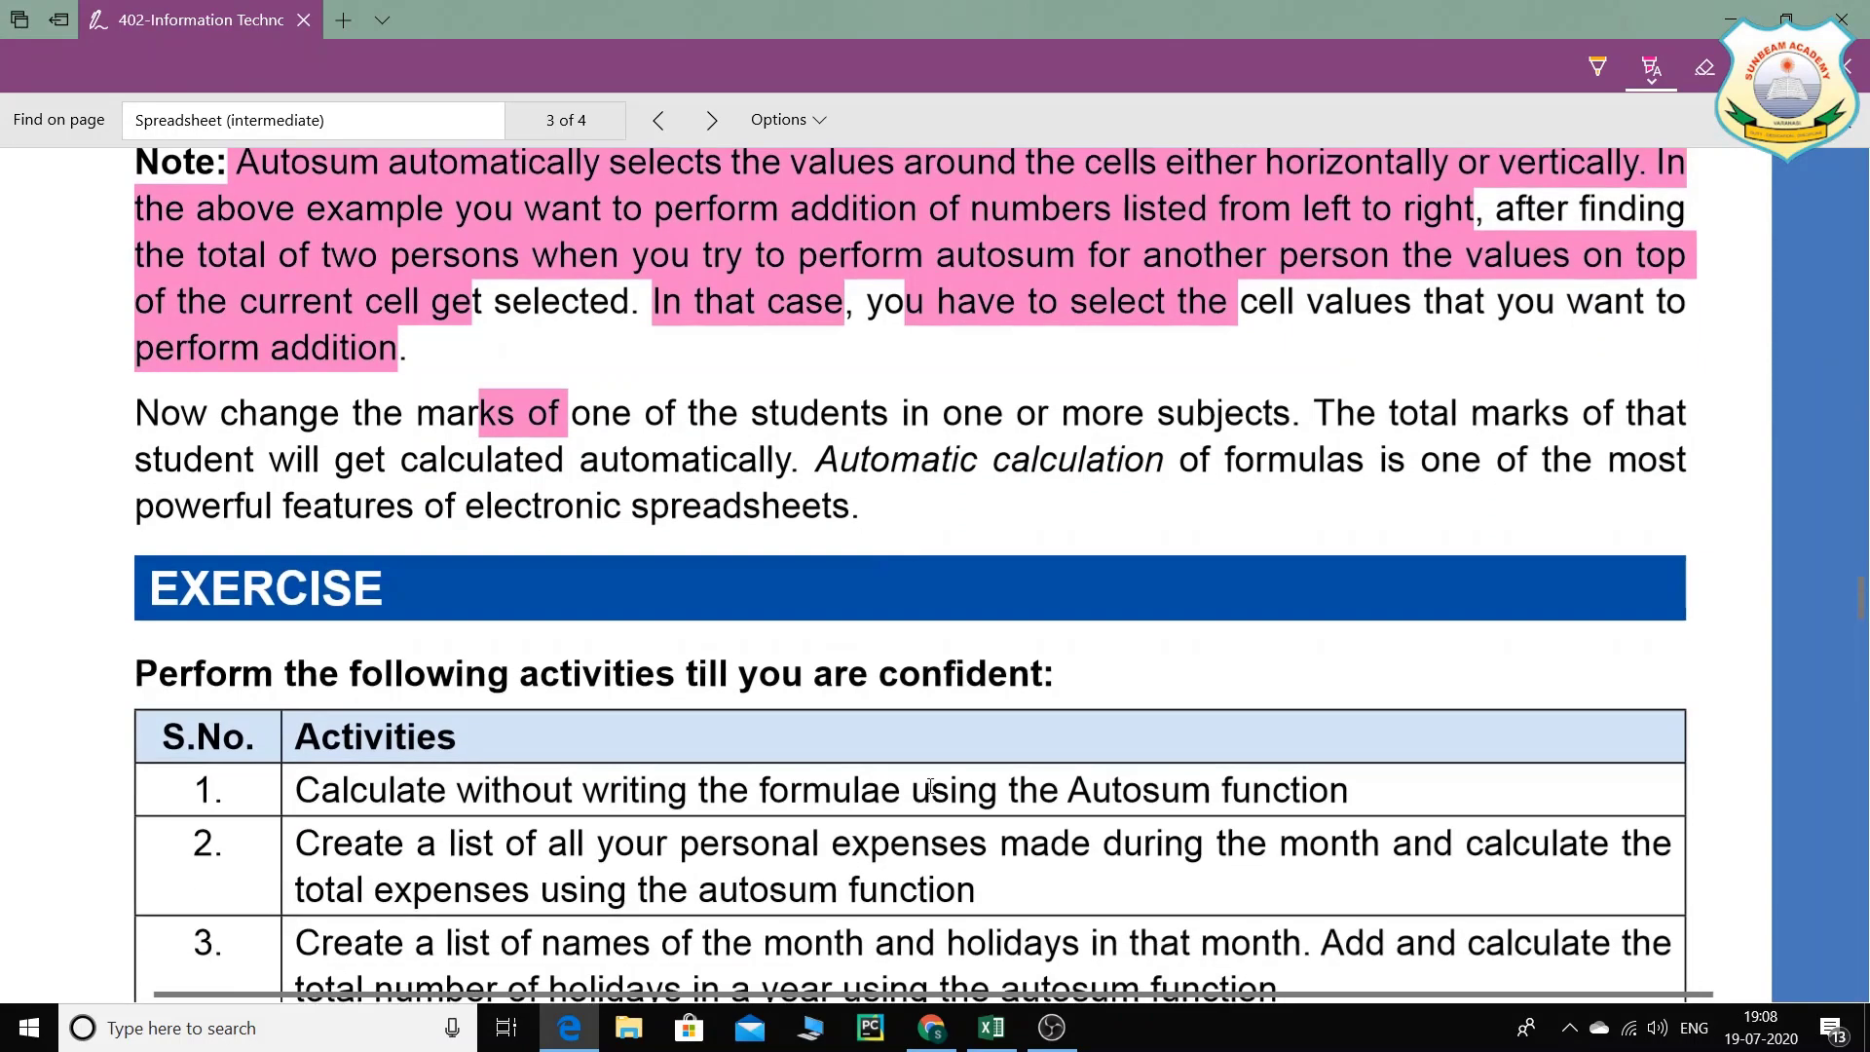
Step: Switch to Excel, set cell G2 to 100 and check the recalculated row total in I2
{"action": "left_click", "coordinate": [1008, 1027]}
{"action": "left_click", "coordinate": [823, 352]}
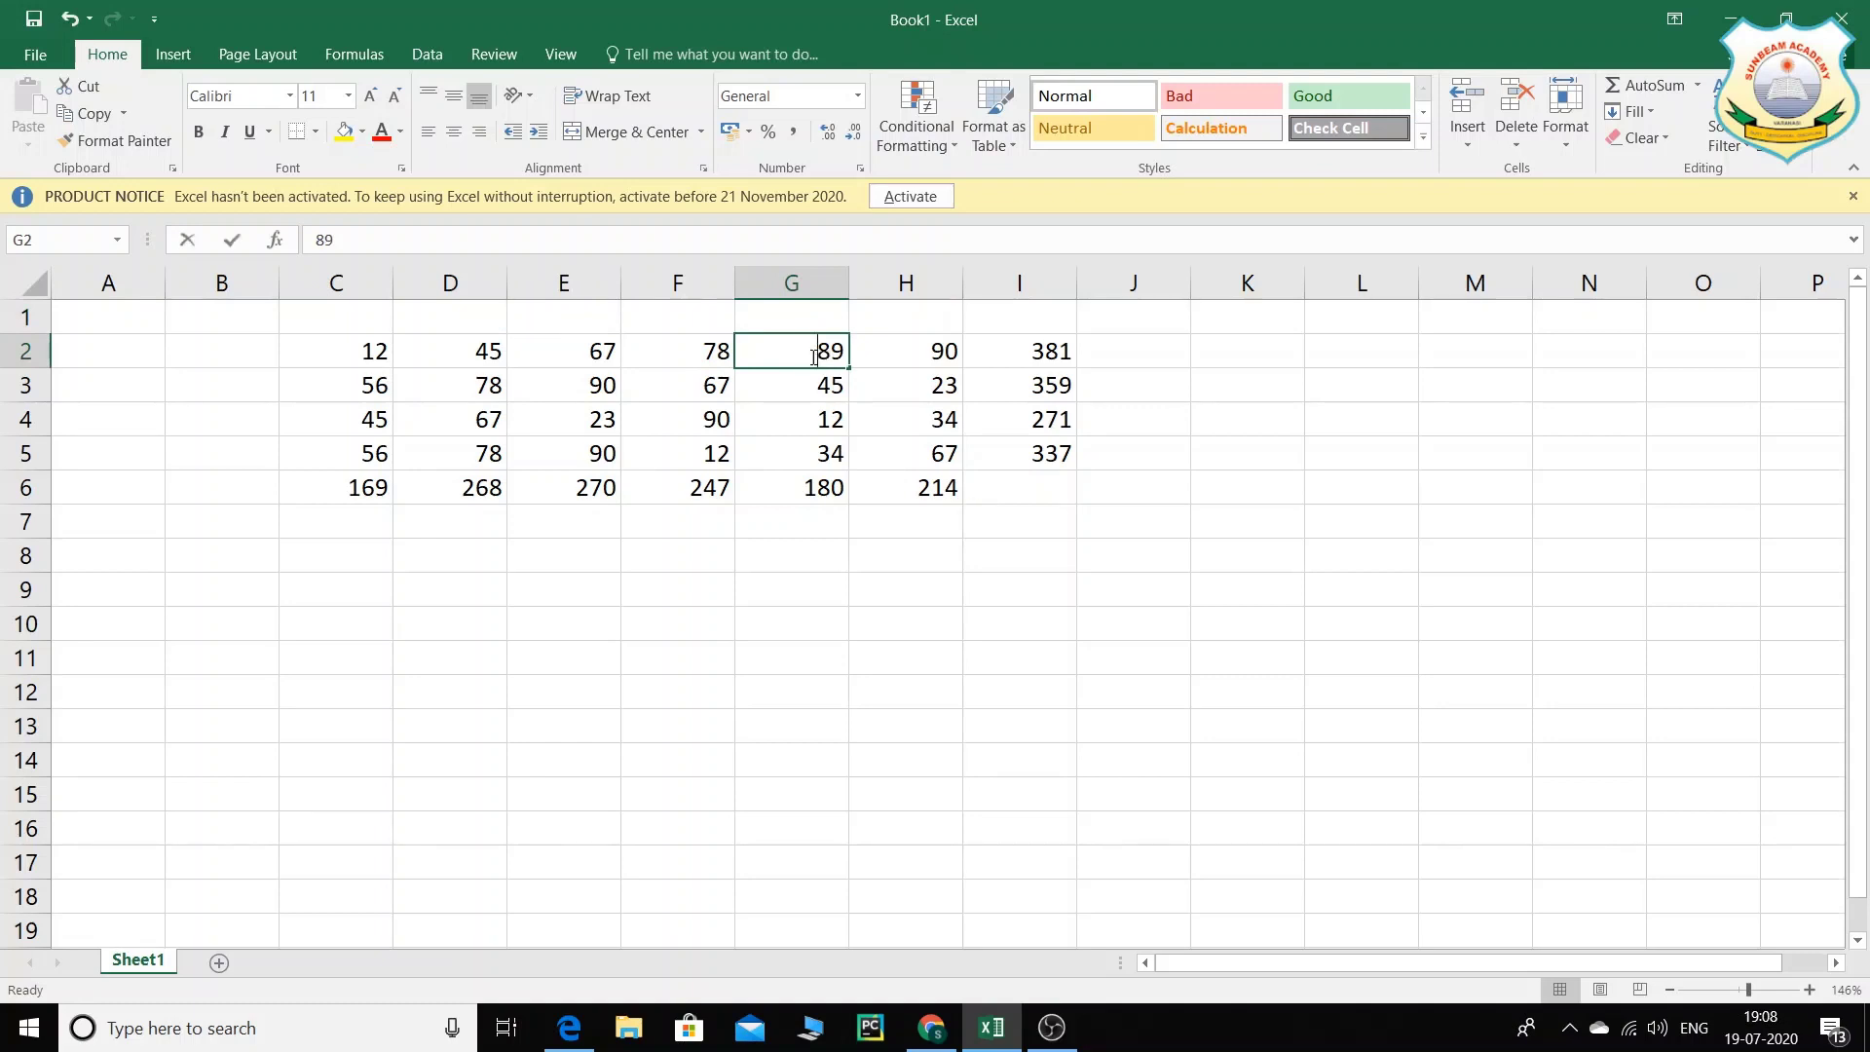
{"action": "type", "text": "100"}
{"action": "key", "text": "Return"}
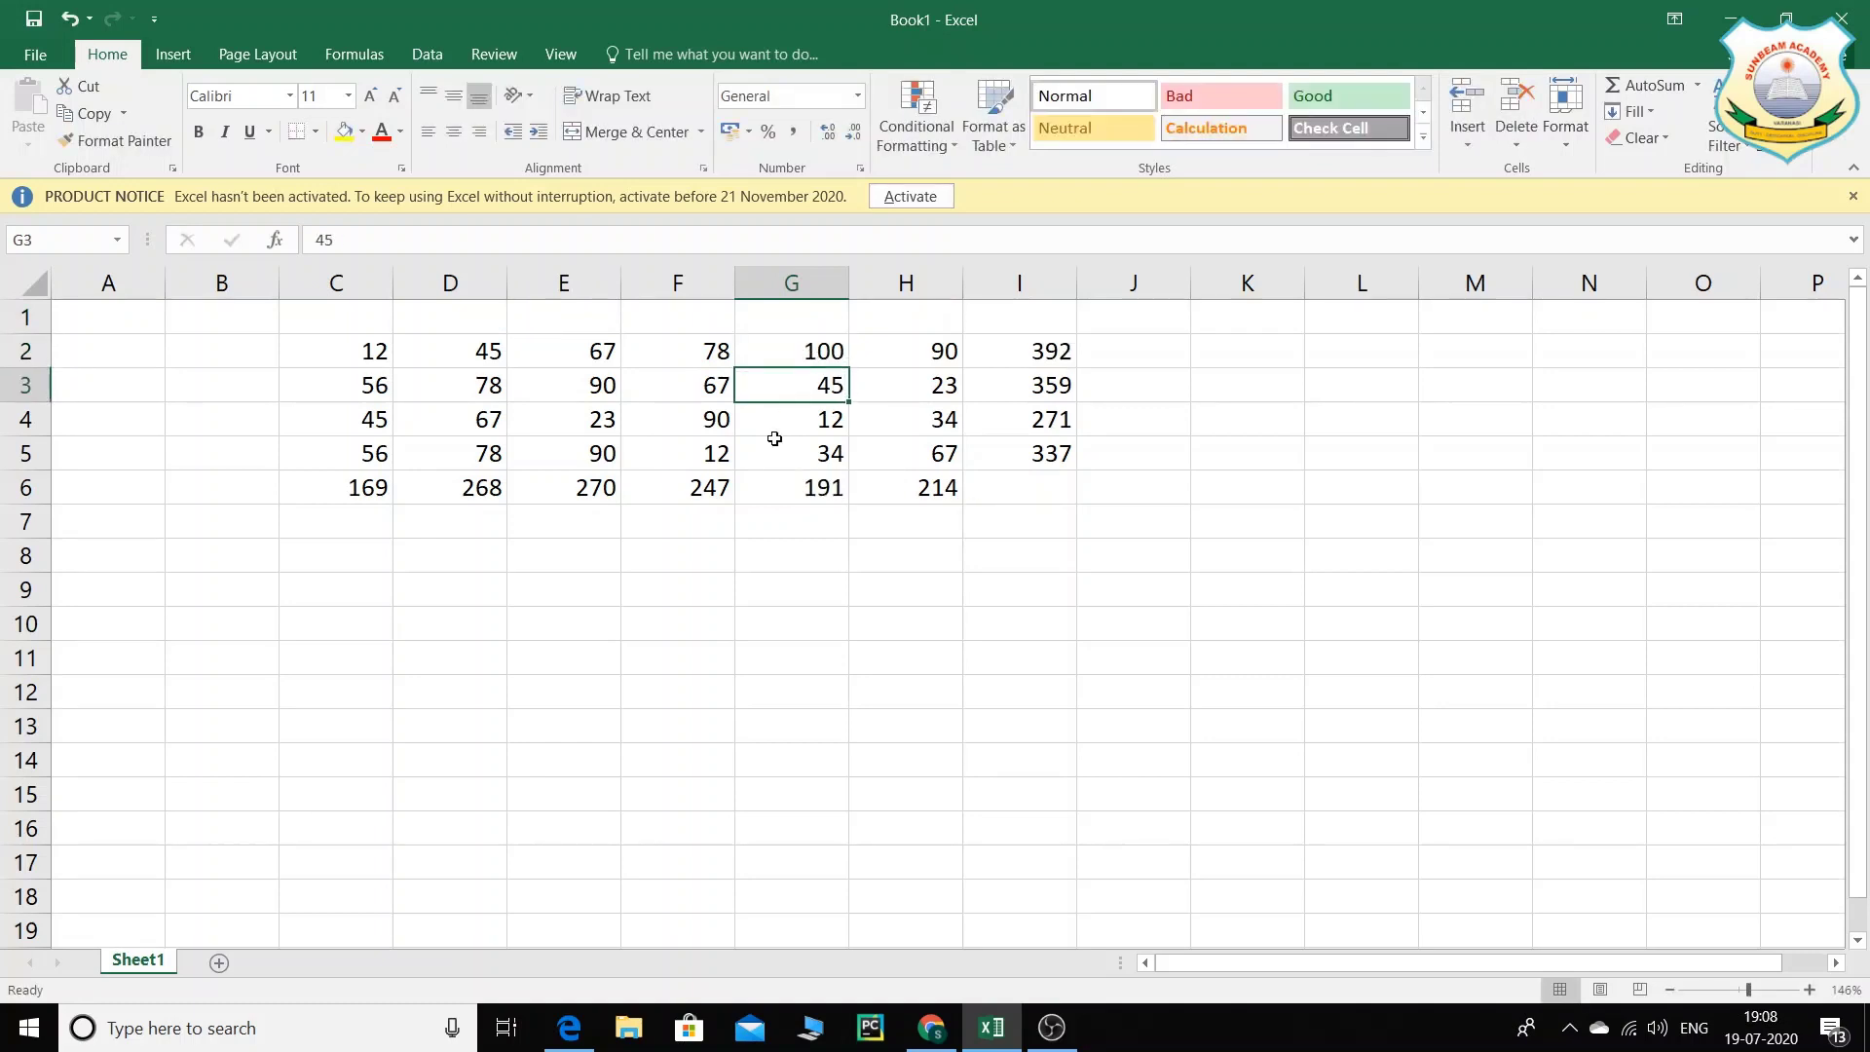
{"action": "left_click", "coordinate": [1042, 348]}
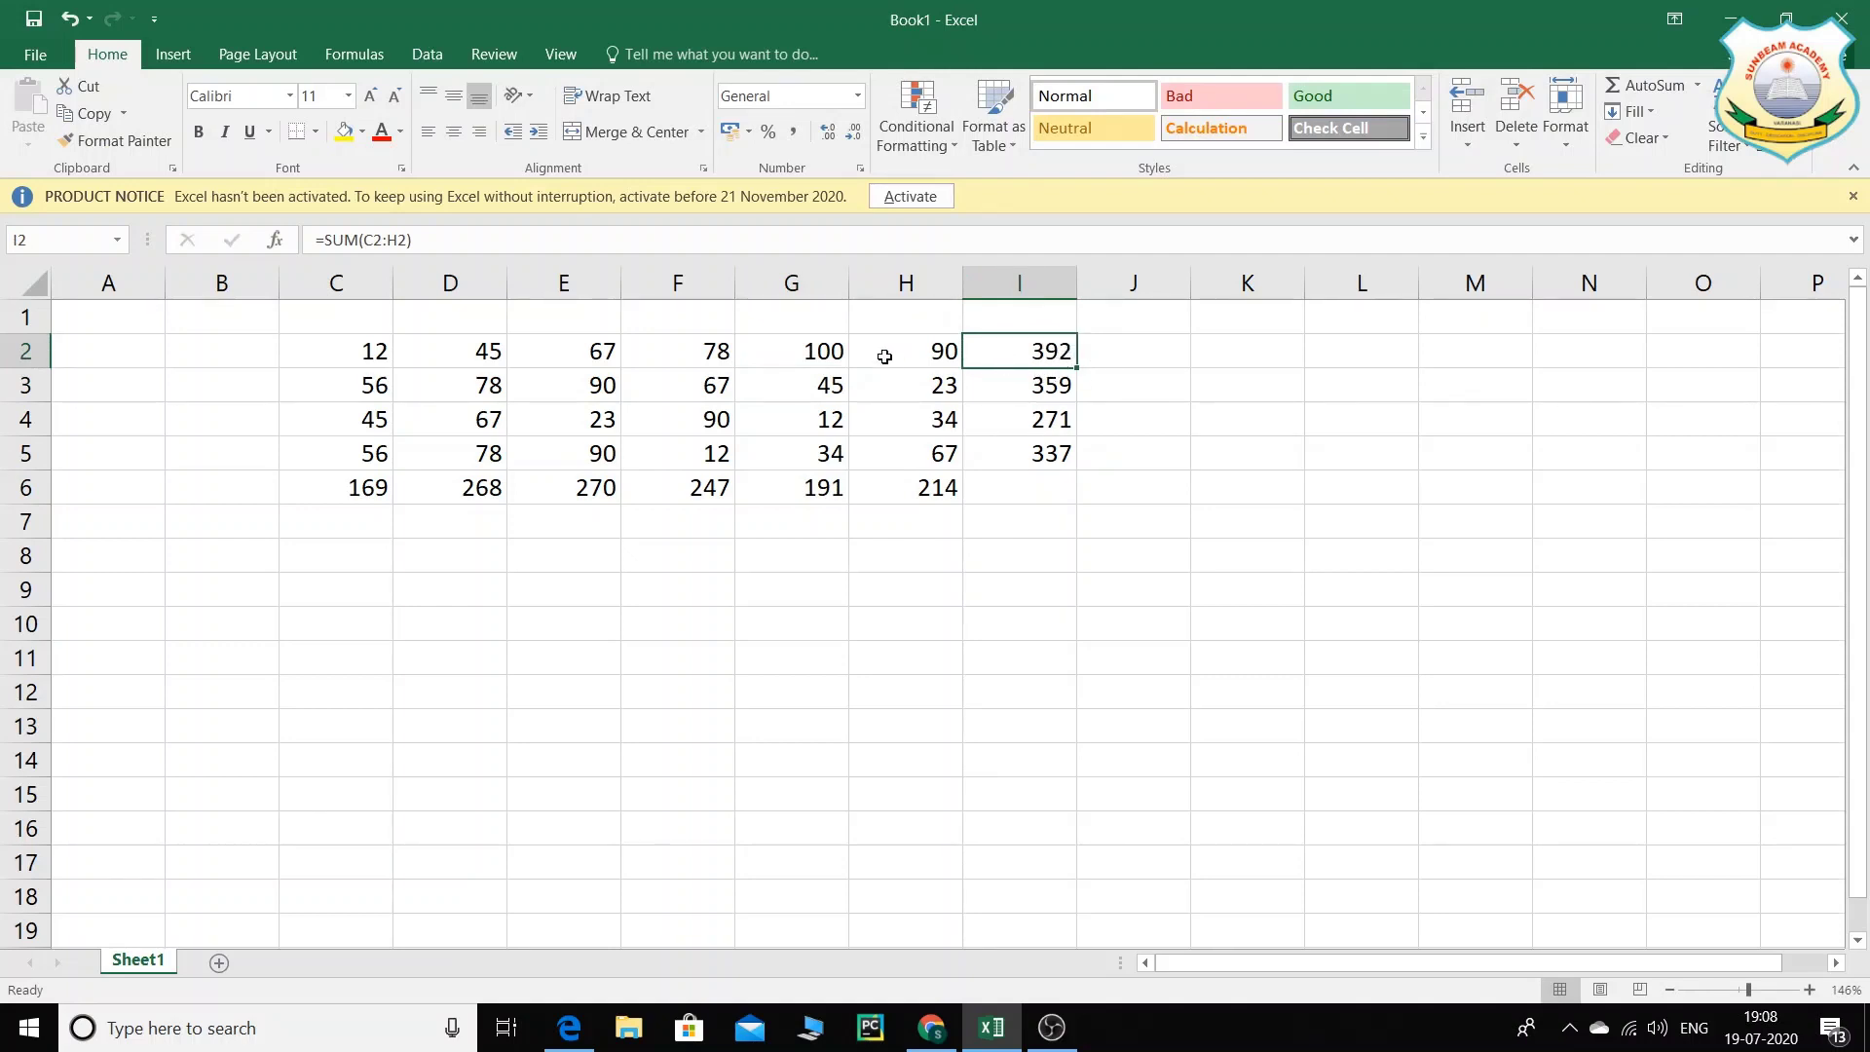
{"action": "left_click", "coordinate": [818, 351]}
{"action": "left_click", "coordinate": [1054, 350]}
Step: Set cell G2 to 50 and check the recalculated totals in I2 and G6
{"action": "left_click", "coordinate": [817, 361]}
{"action": "type", "text": "50"}
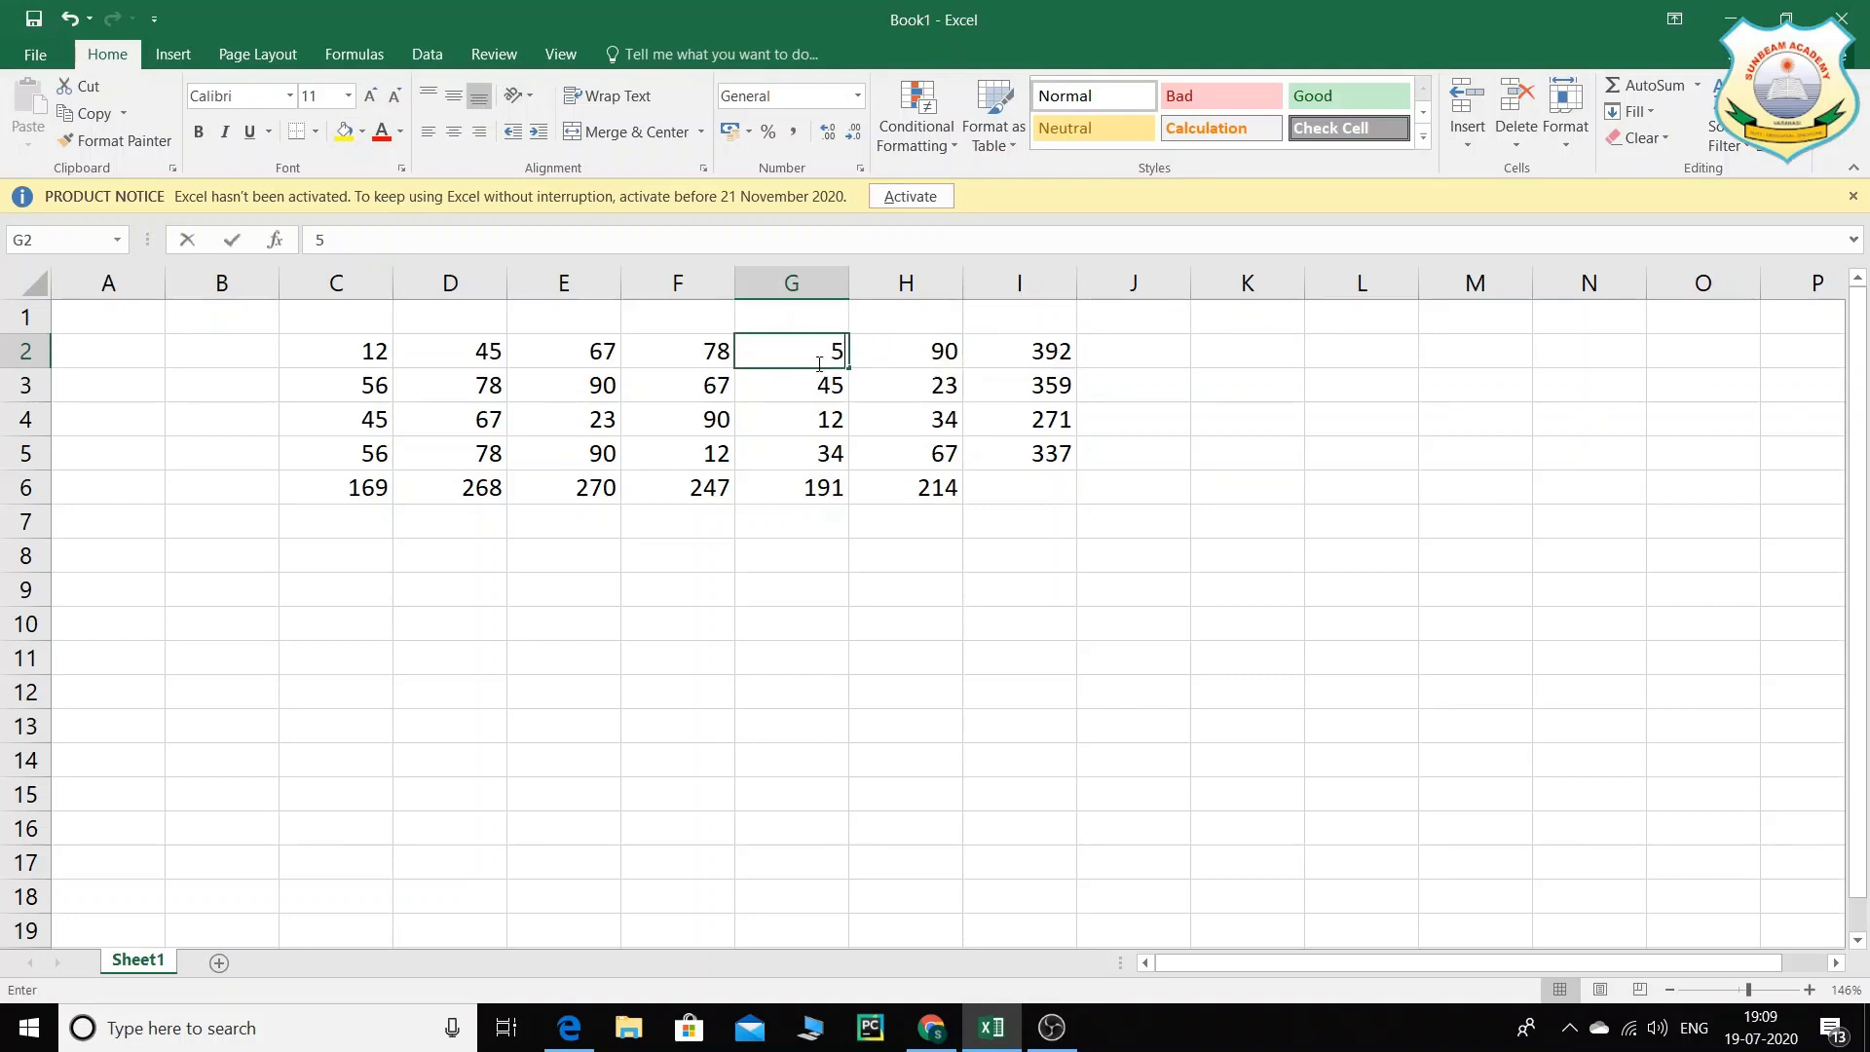
{"action": "key", "text": "Return"}
{"action": "left_click", "coordinate": [1046, 350]}
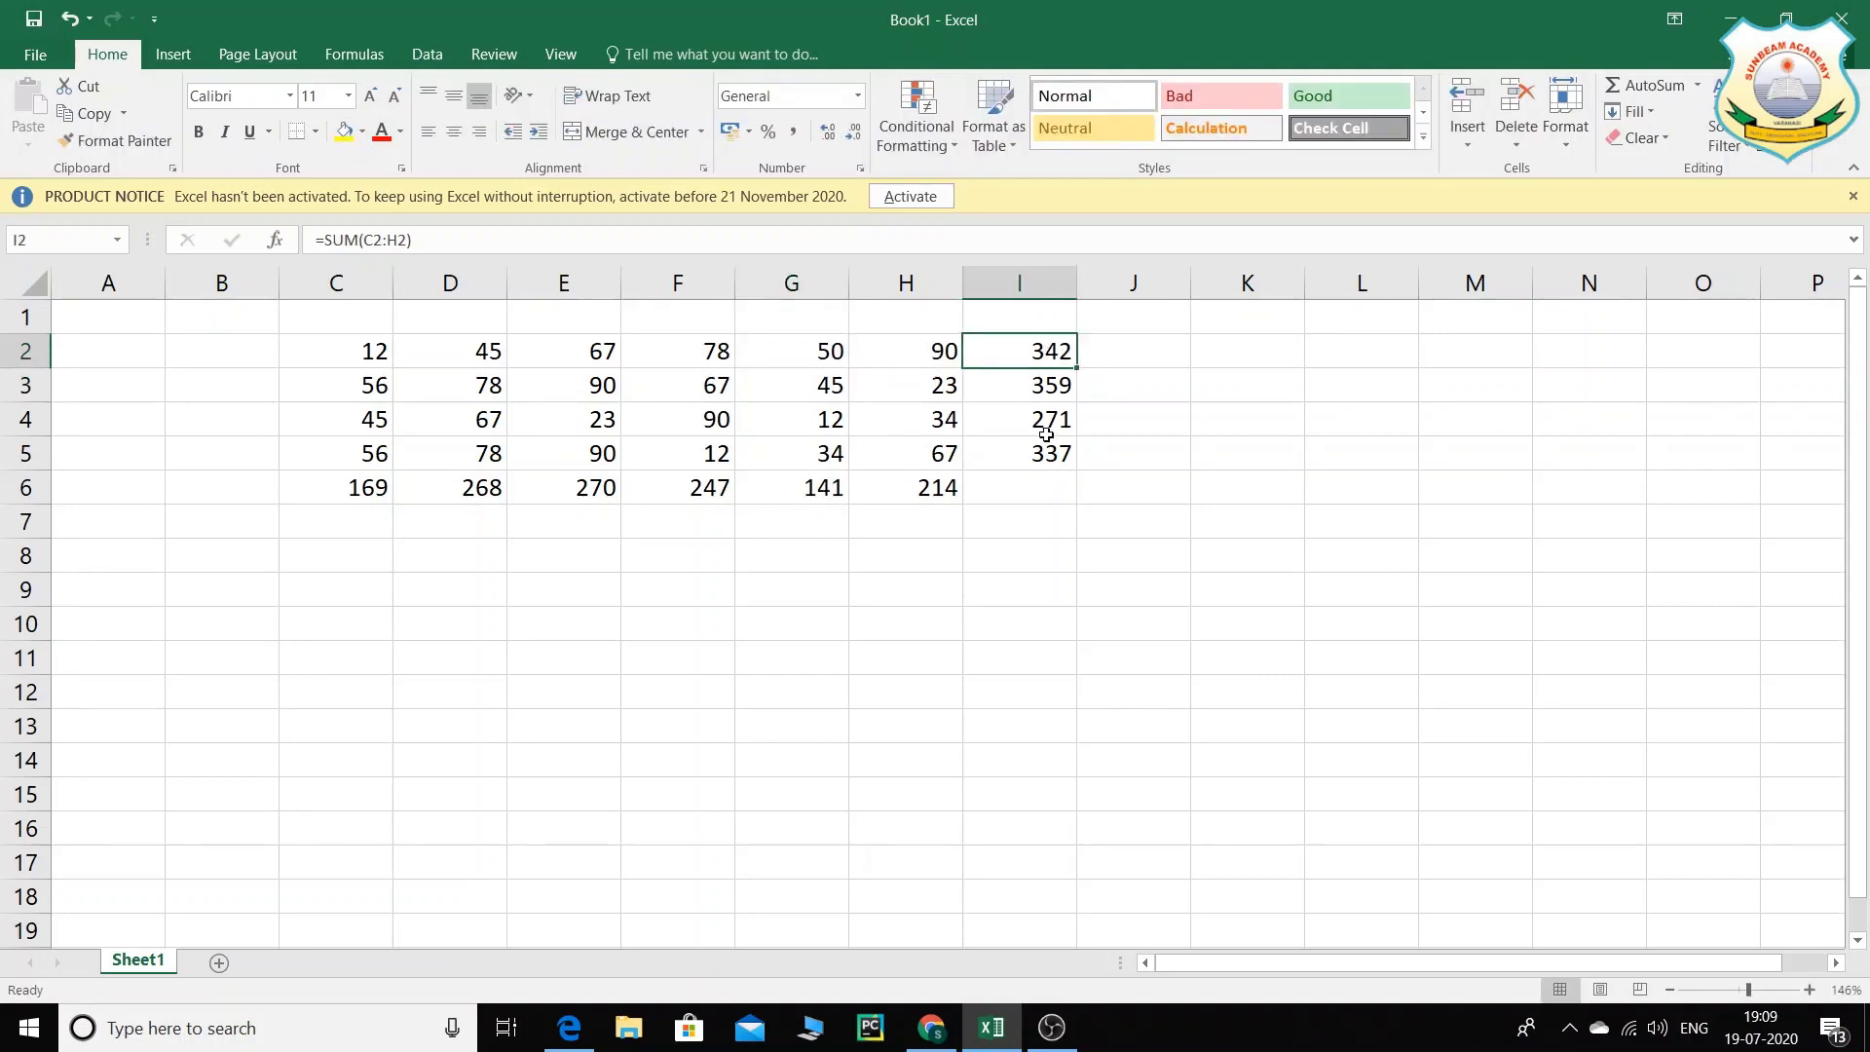
{"action": "left_click", "coordinate": [826, 491]}
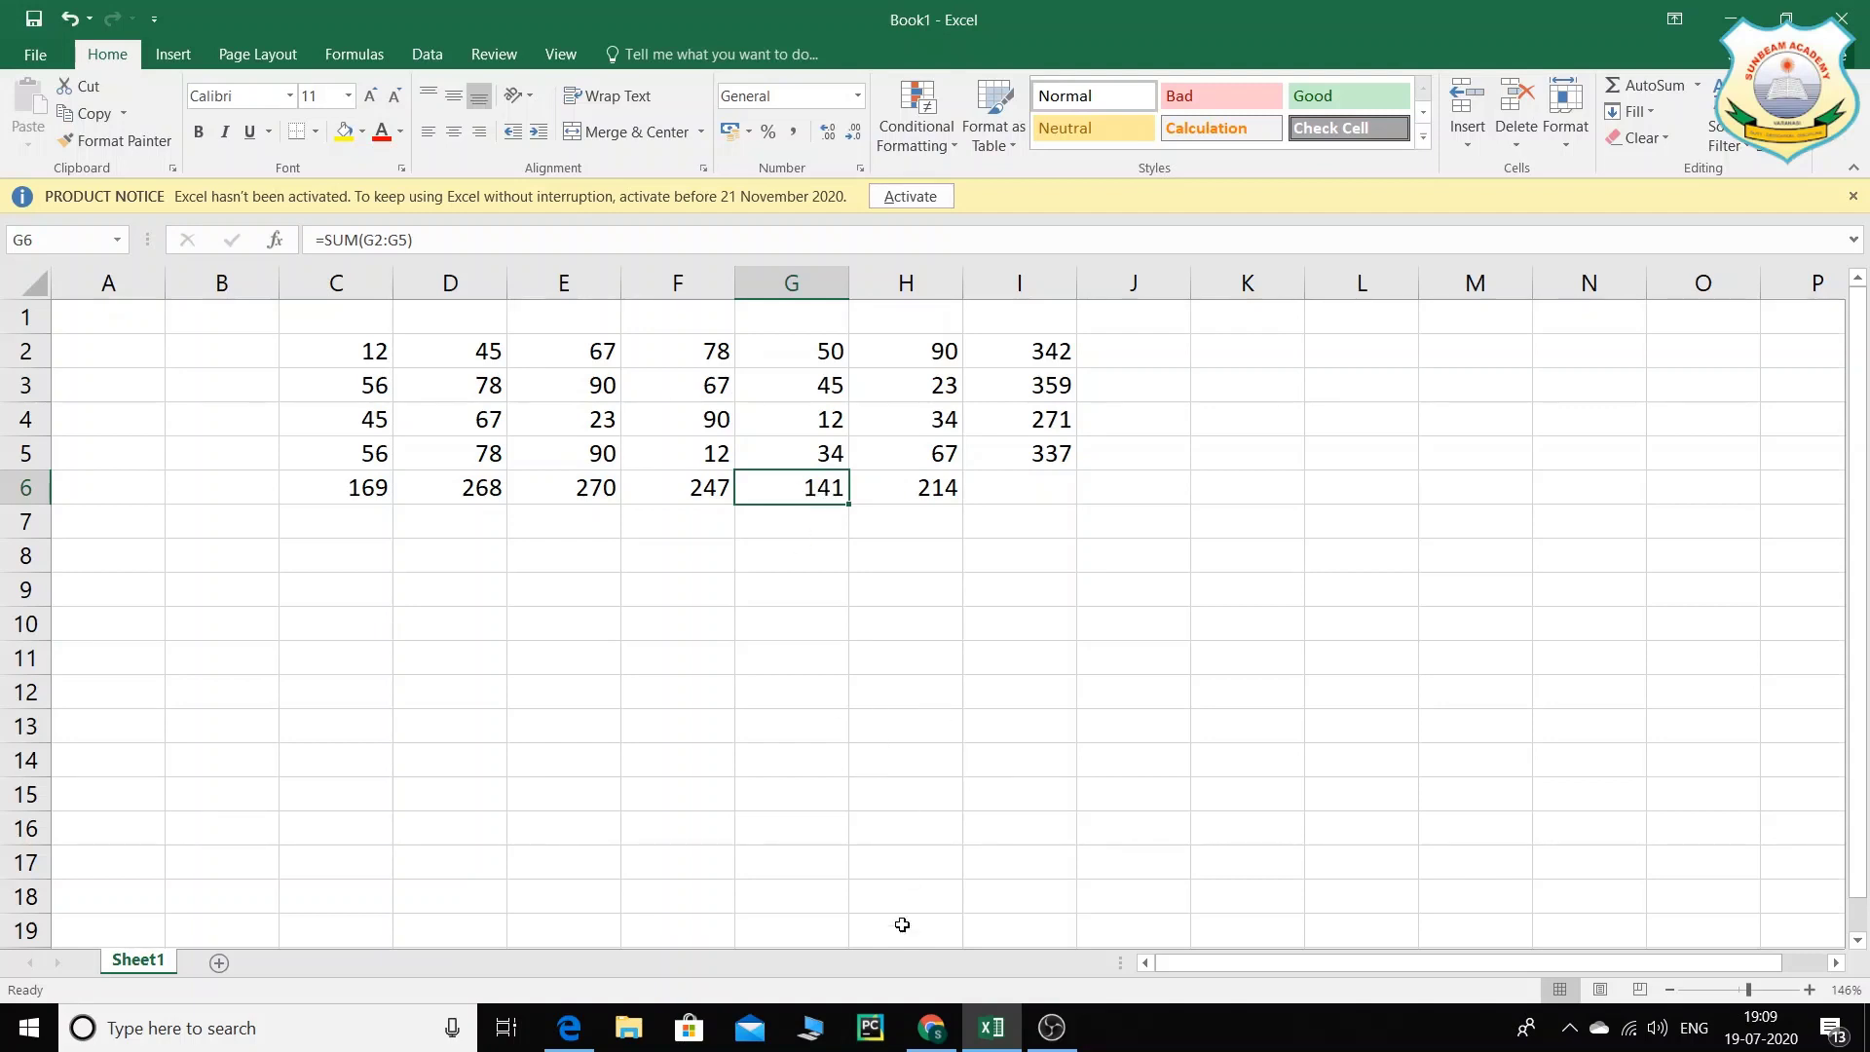
{"action": "left_click", "coordinate": [816, 345]}
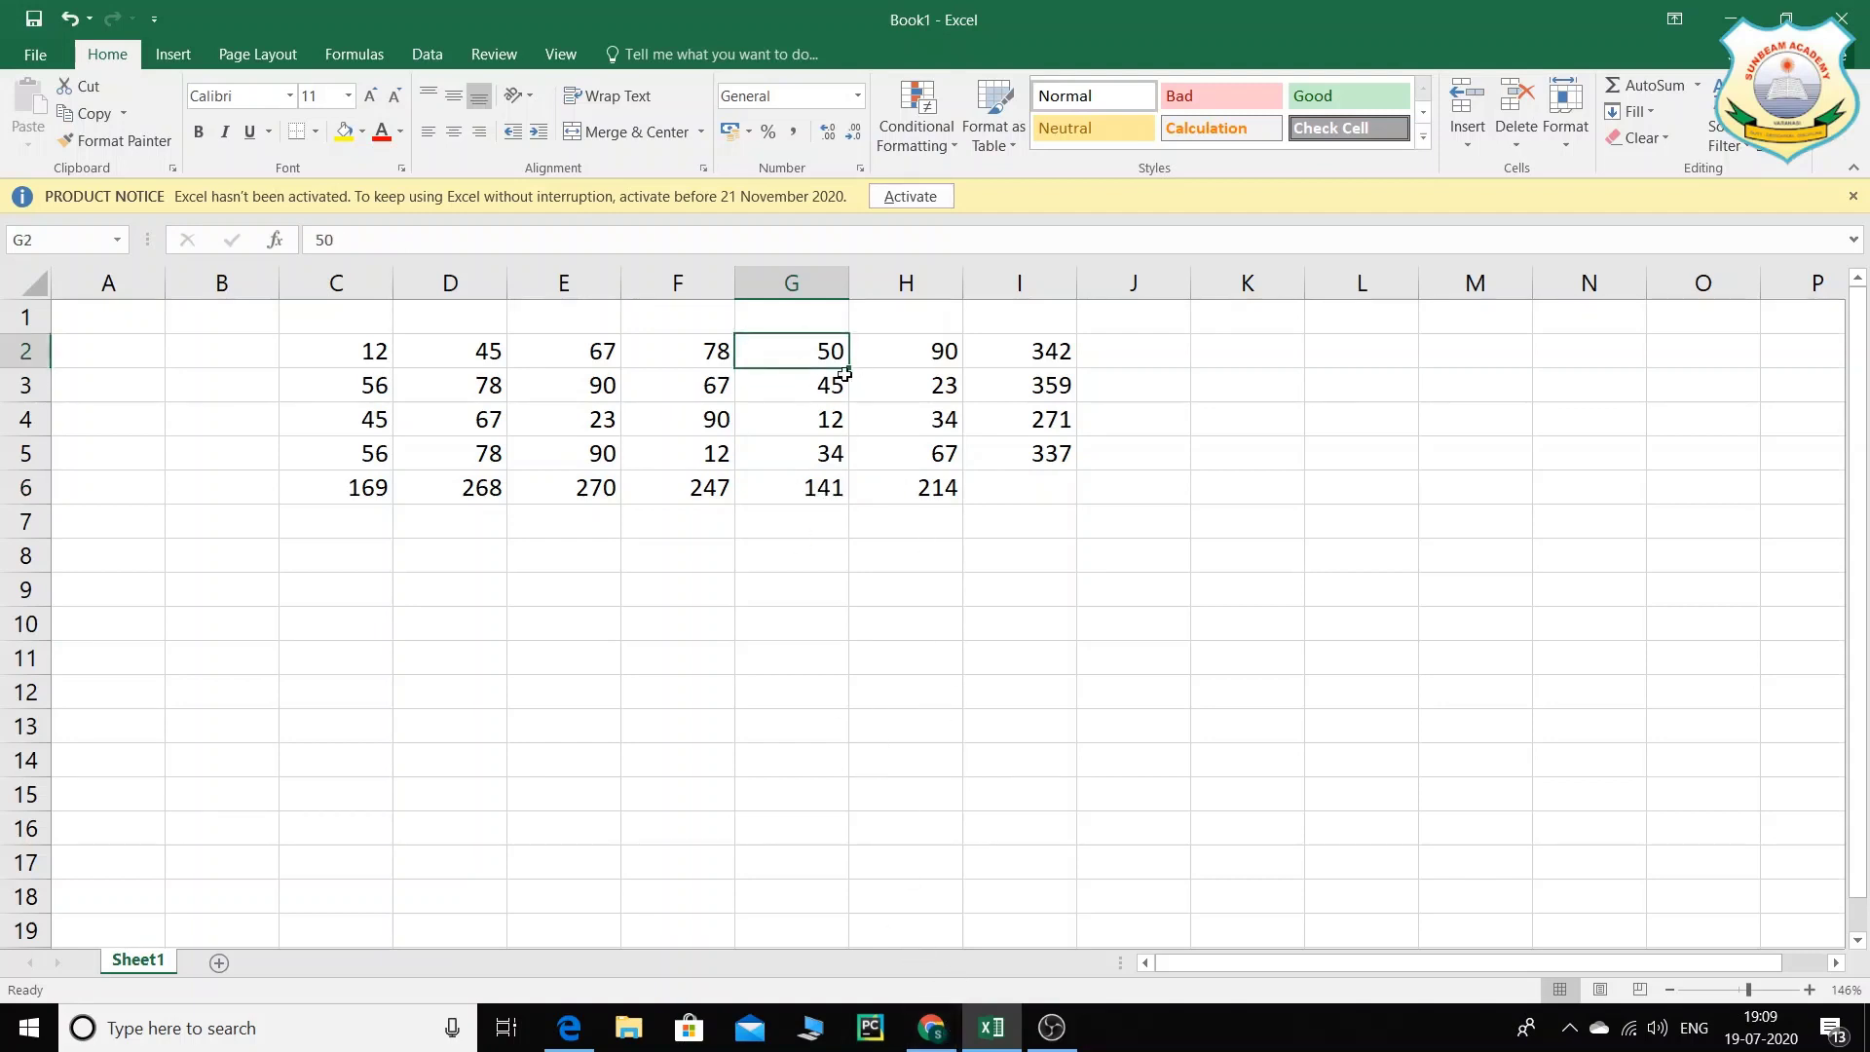
{"action": "left_click", "coordinate": [1066, 351]}
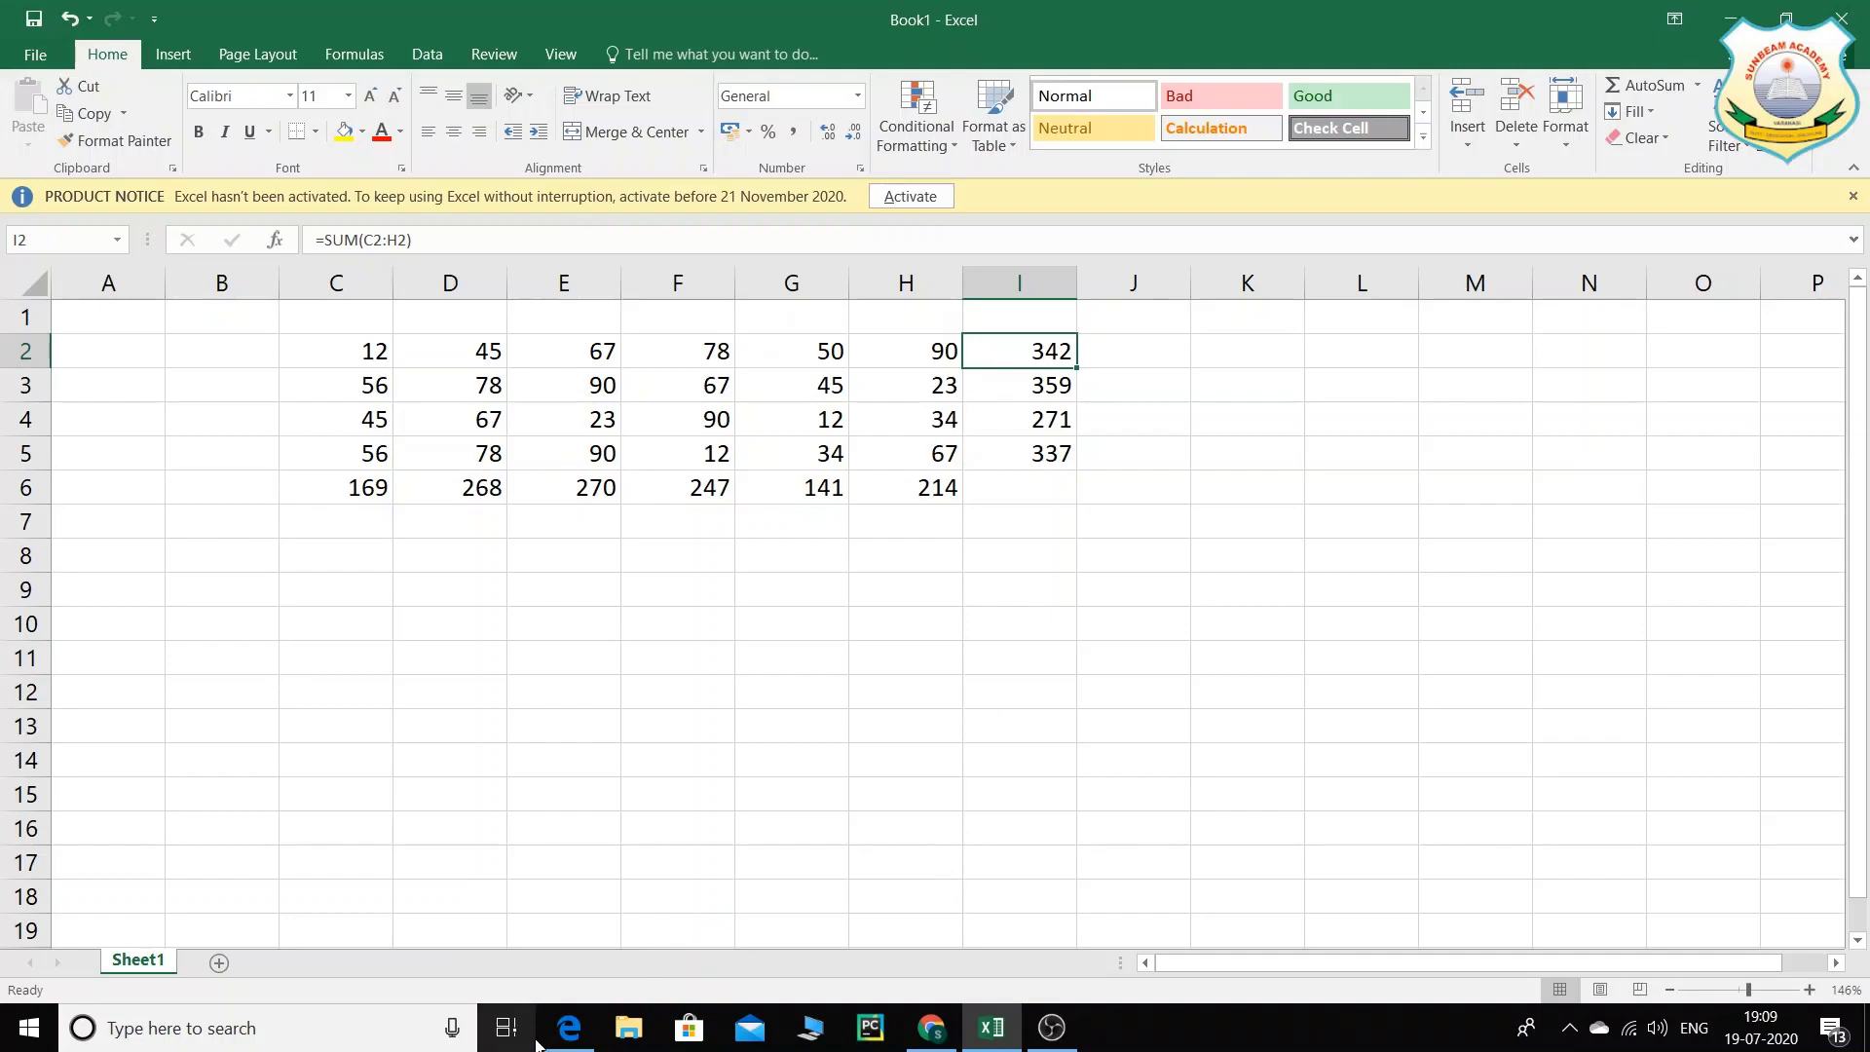
Step: Switch to the textbook PDF and highlight "you are confident:" in the line below the EXERCISE heading
{"action": "left_click", "coordinate": [569, 1028]}
{"action": "scroll", "coordinate": [1040, 441], "scroll_direction": "down", "scroll_amount": 2}
{"action": "scroll", "coordinate": [1040, 440], "scroll_direction": "down", "scroll_amount": 4}
{"action": "scroll", "coordinate": [876, 419], "scroll_direction": "up", "scroll_amount": 3}
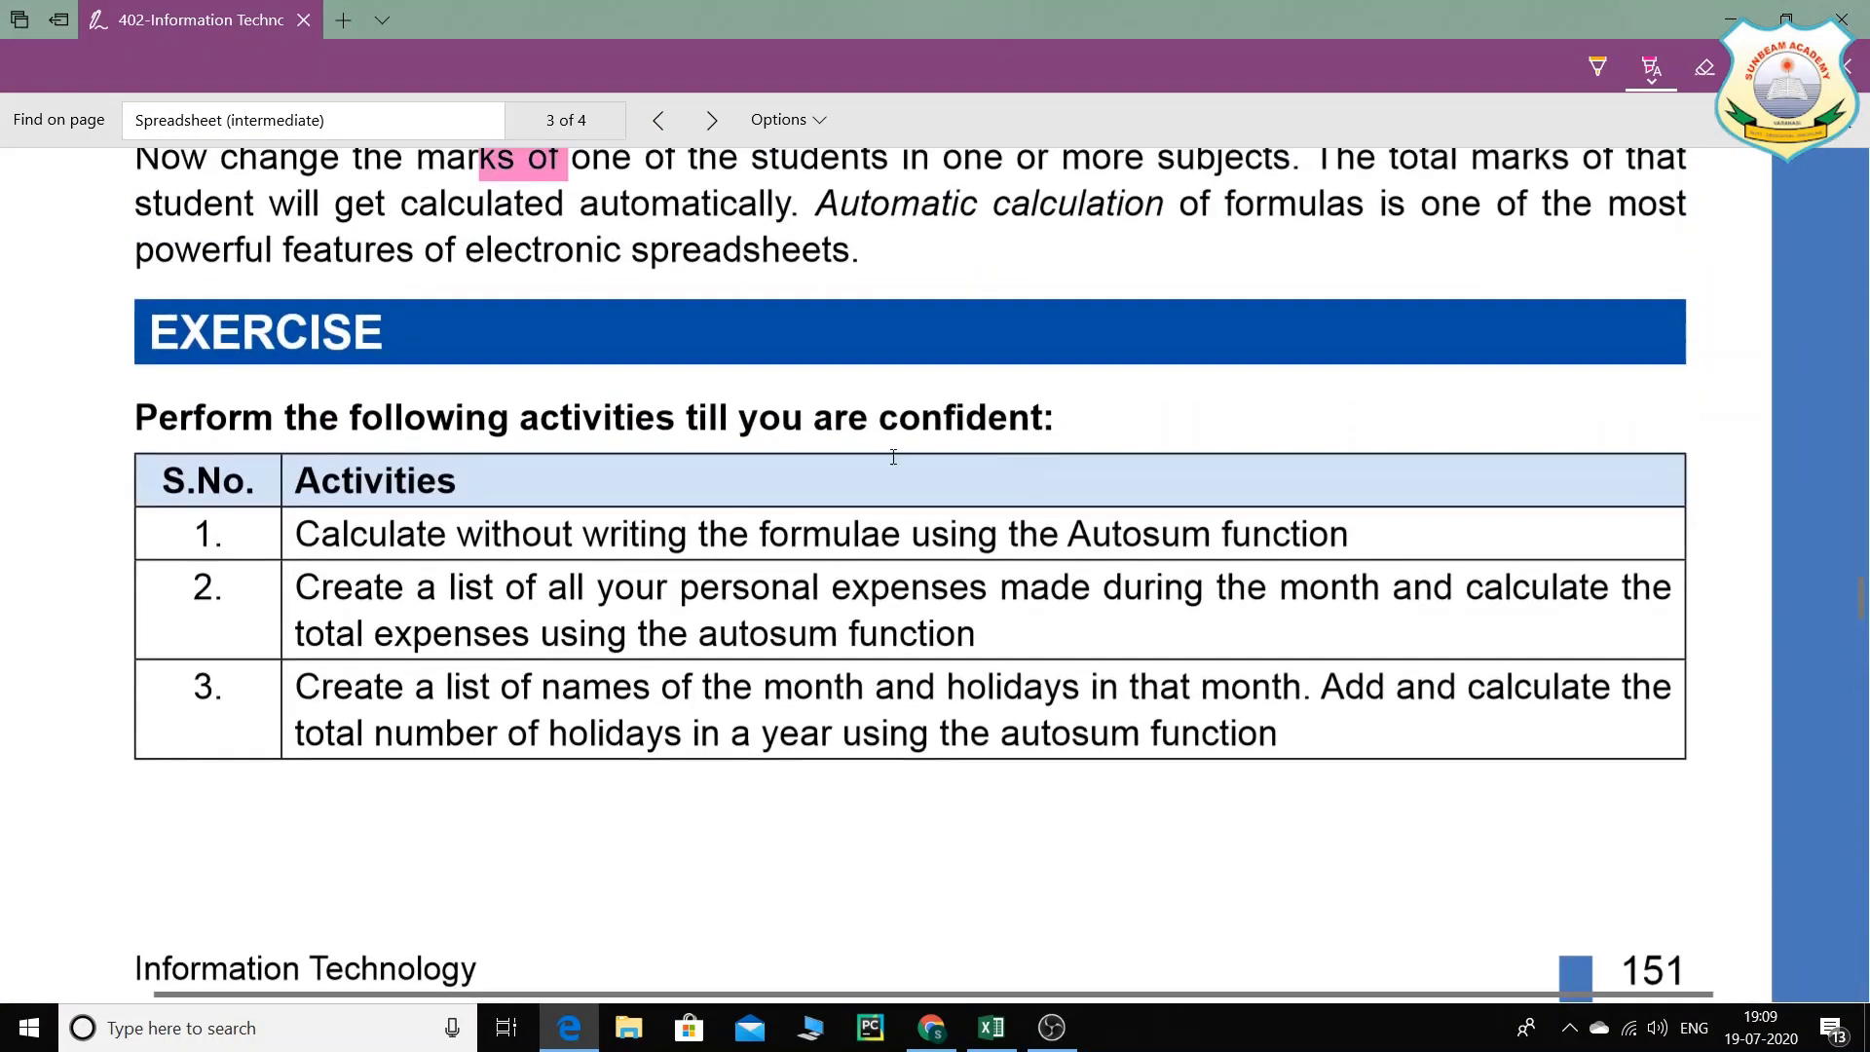
{"action": "left_click_drag", "start_coordinate": [724, 421], "coordinate": [1055, 419]}
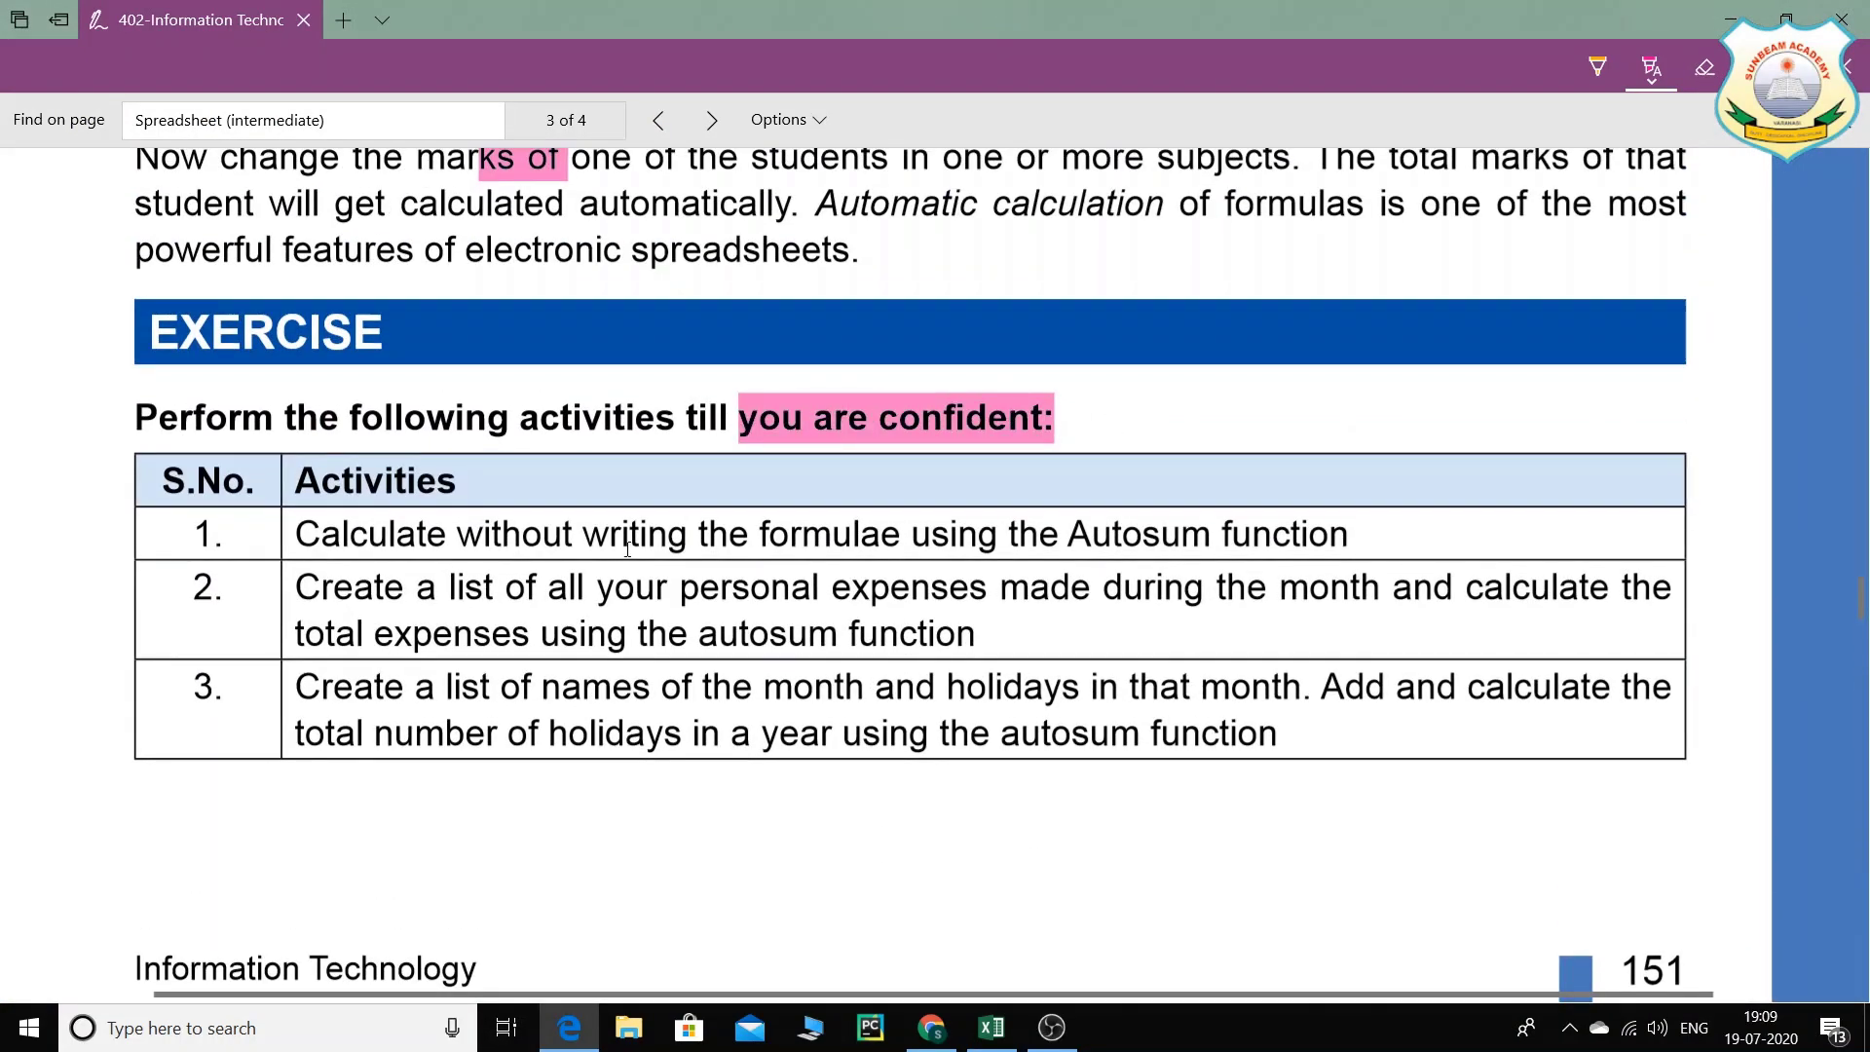
Step: Highlight activity 1, "Create a list of all your personal expenses made during" and "otal expenses using the autosum function" in activity 2
{"action": "scroll", "coordinate": [321, 432], "scroll_direction": "down", "scroll_amount": 1}
{"action": "mouse_move", "coordinate": [321, 432]}
{"action": "left_mouse_down"}
{"action": "mouse_move", "coordinate": [823, 460]}
{"action": "mouse_move", "coordinate": [898, 409]}
{"action": "mouse_move", "coordinate": [1349, 411]}
{"action": "left_mouse_up"}
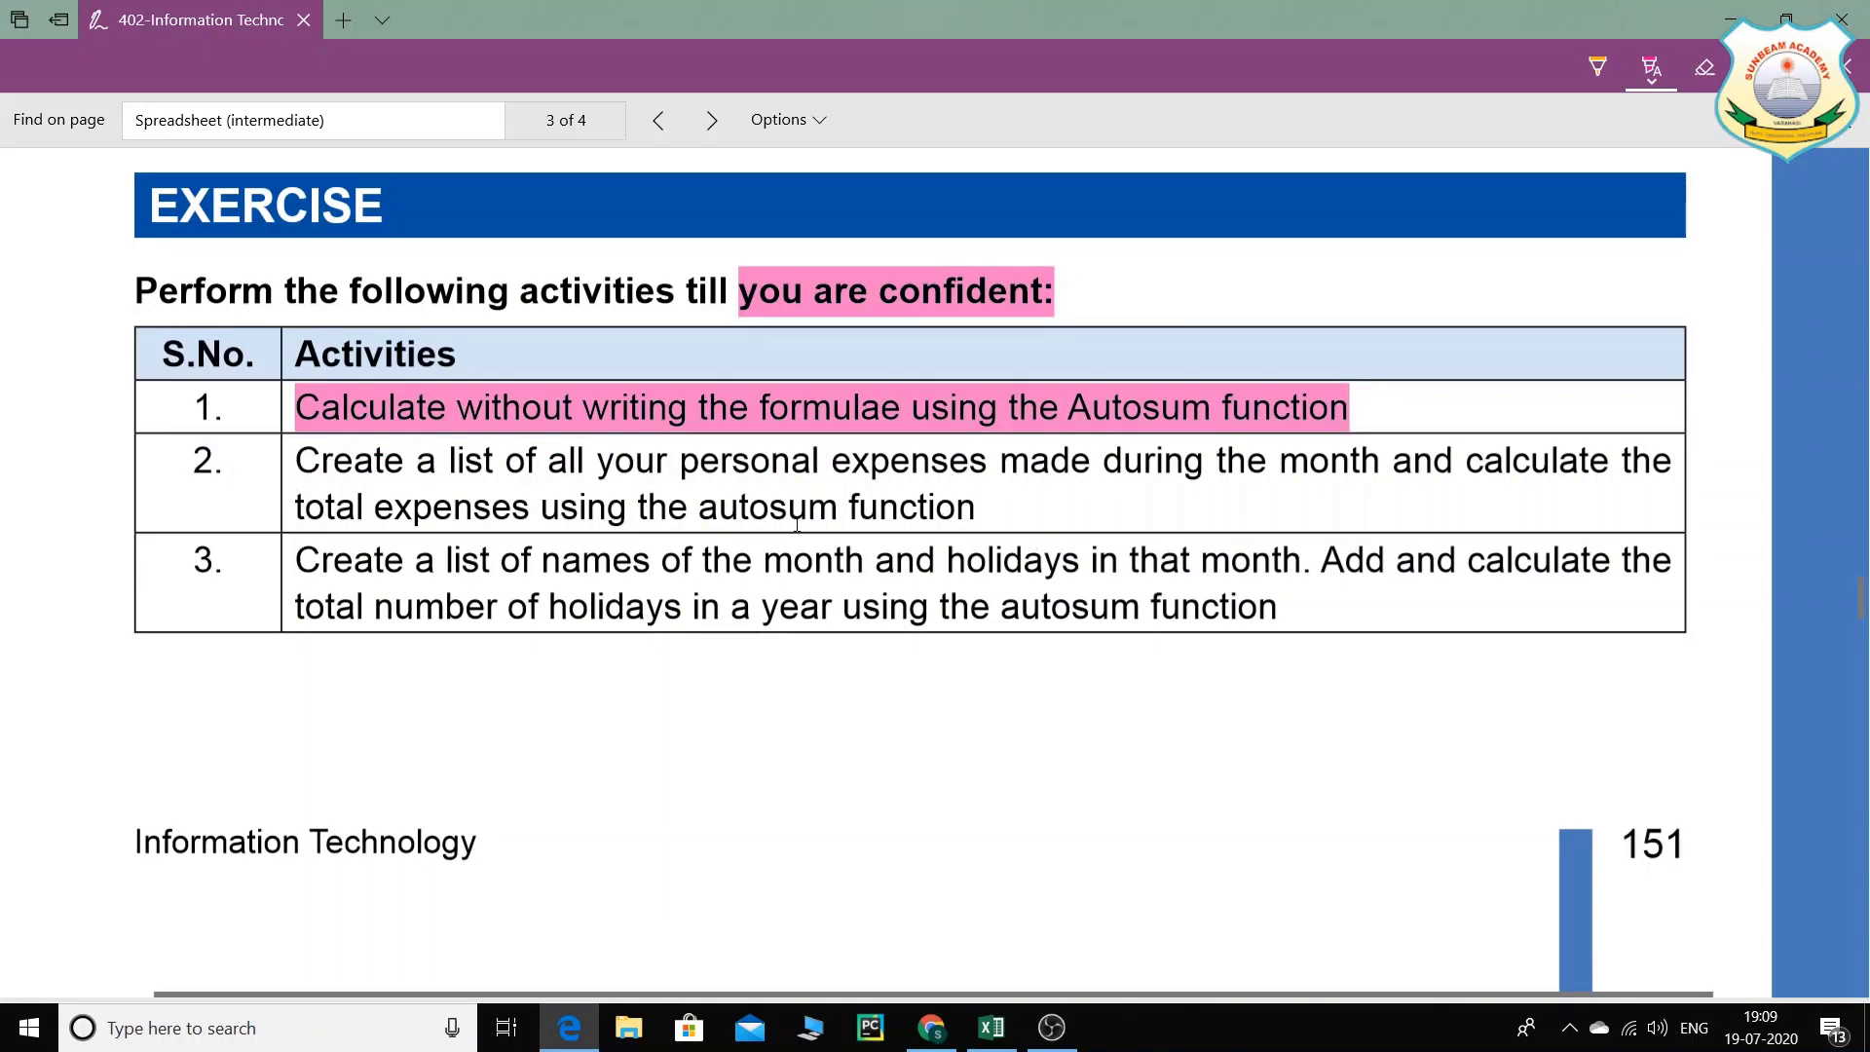
{"action": "mouse_move", "coordinate": [295, 462]}
{"action": "left_mouse_down"}
{"action": "mouse_move", "coordinate": [868, 489]}
{"action": "mouse_move", "coordinate": [885, 465]}
{"action": "mouse_move", "coordinate": [1214, 470]}
{"action": "left_mouse_up"}
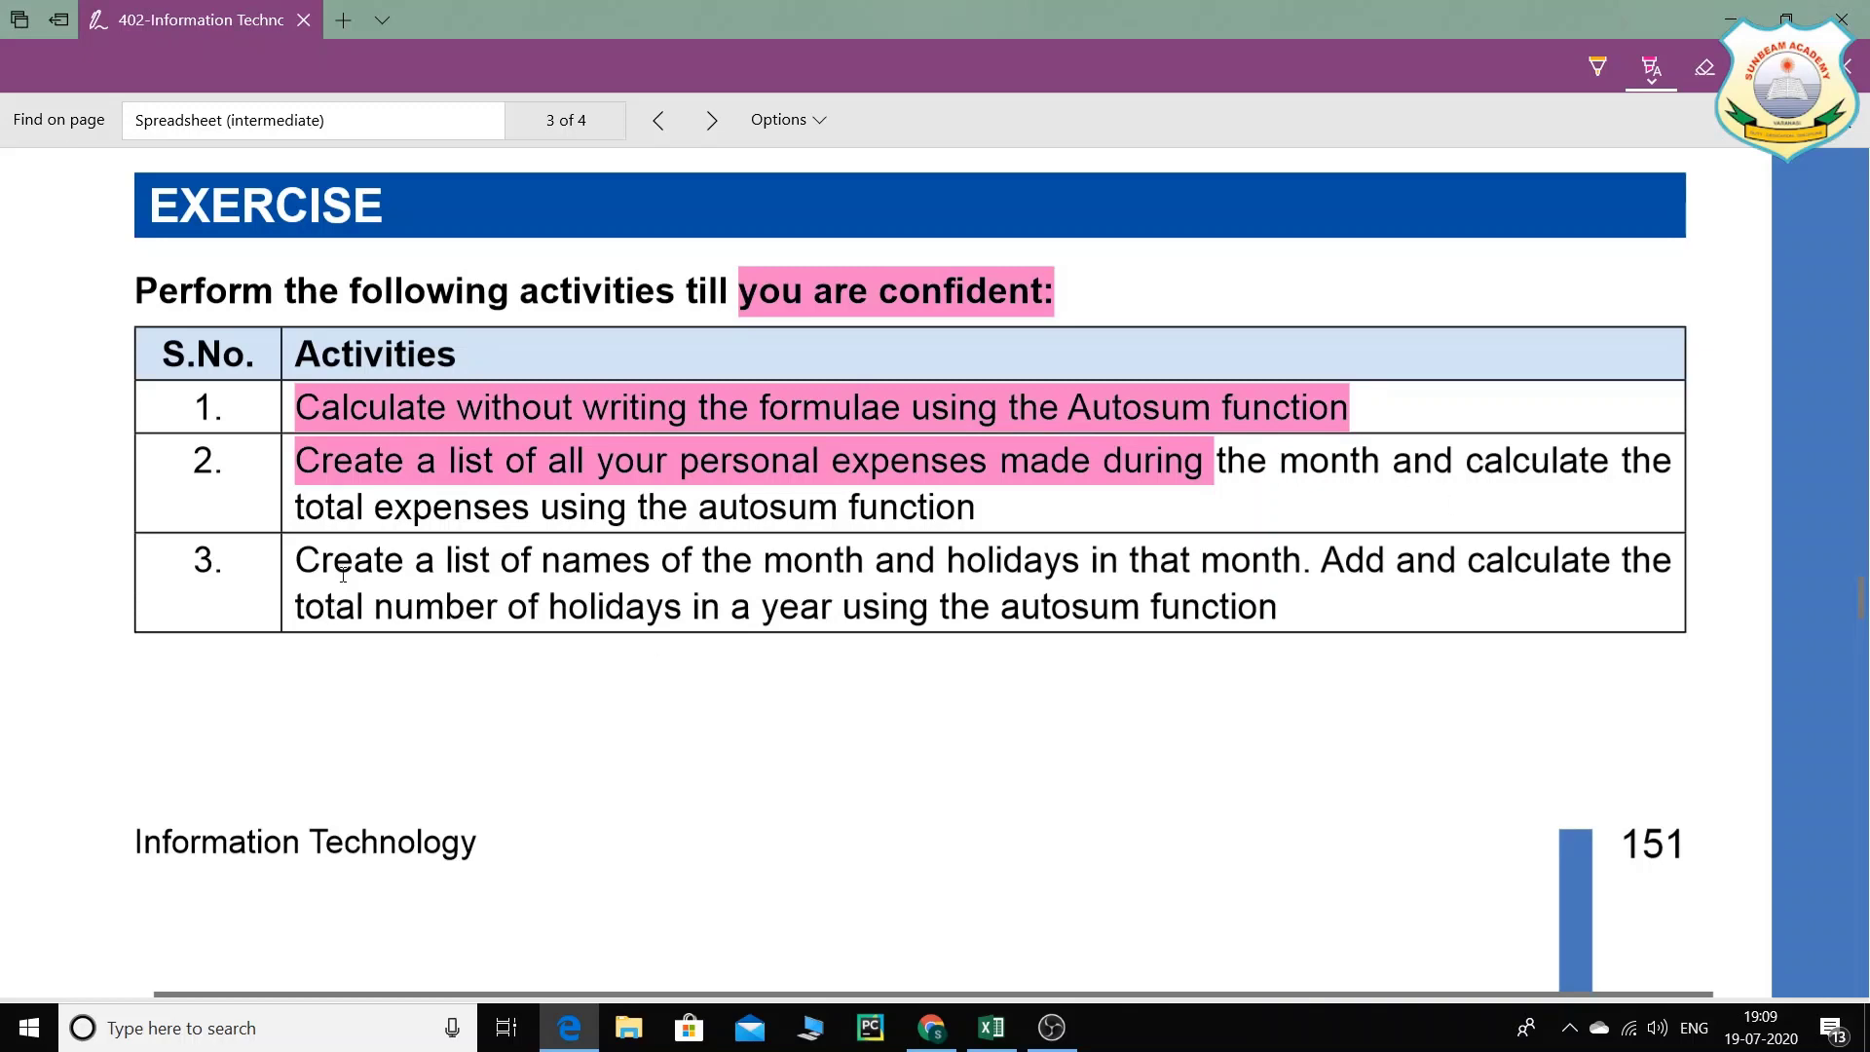
{"action": "left_click_drag", "start_coordinate": [310, 511], "coordinate": [984, 509]}
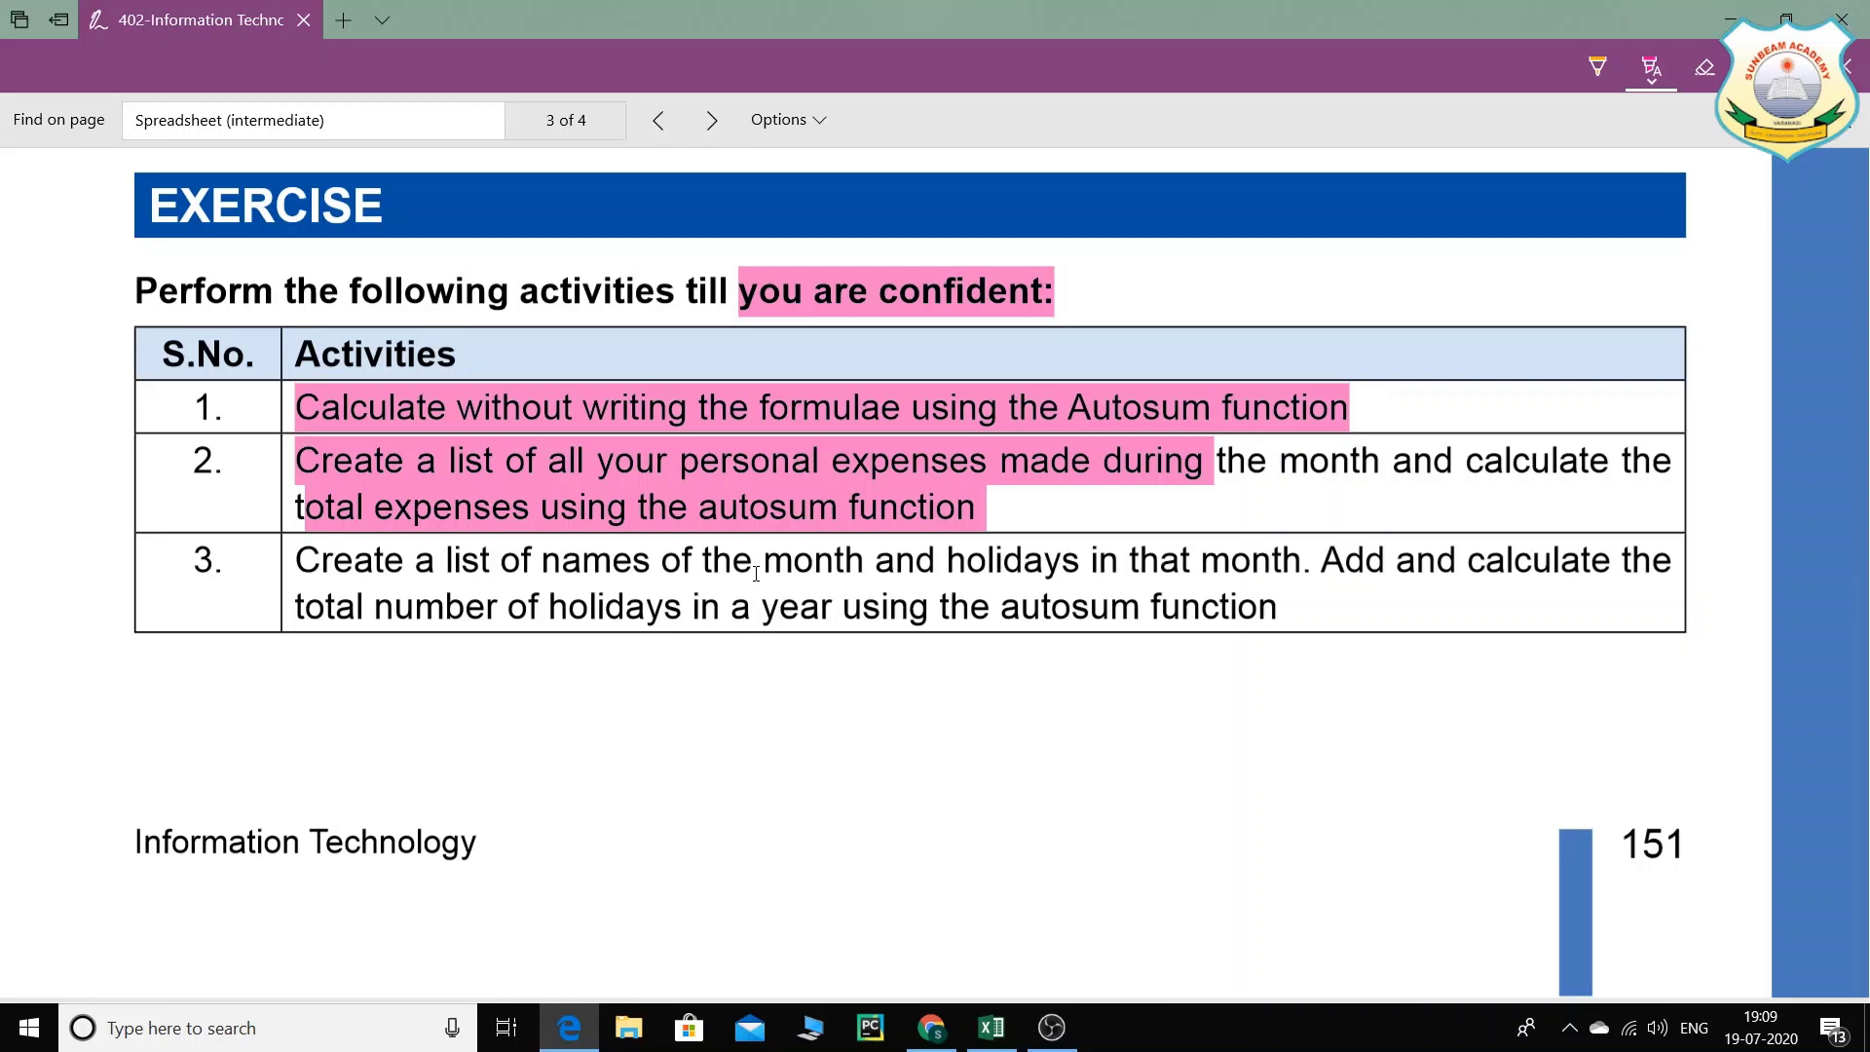
Step: Switch to Excel and start an expense list with Grocery in K2 and 5000 in L2
{"action": "left_click", "coordinate": [991, 1028]}
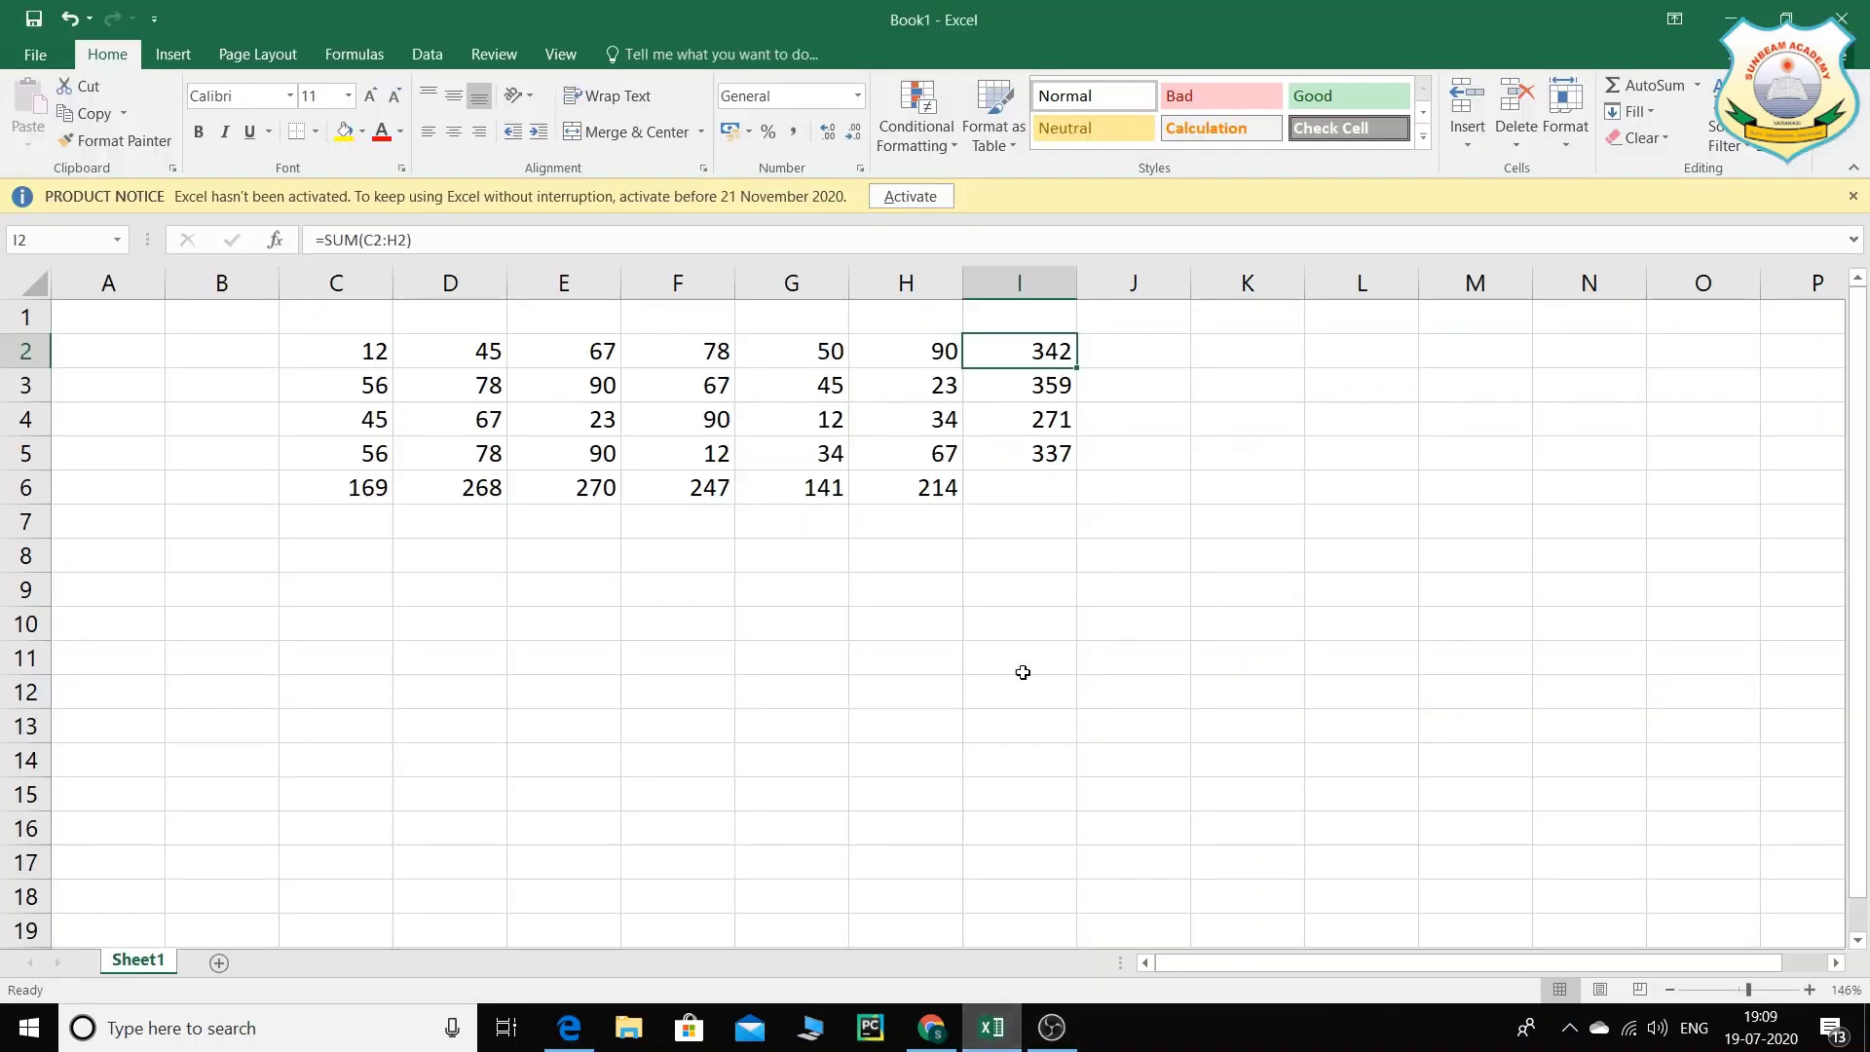
{"action": "left_click", "coordinate": [1018, 576]}
{"action": "left_click", "coordinate": [1301, 356]}
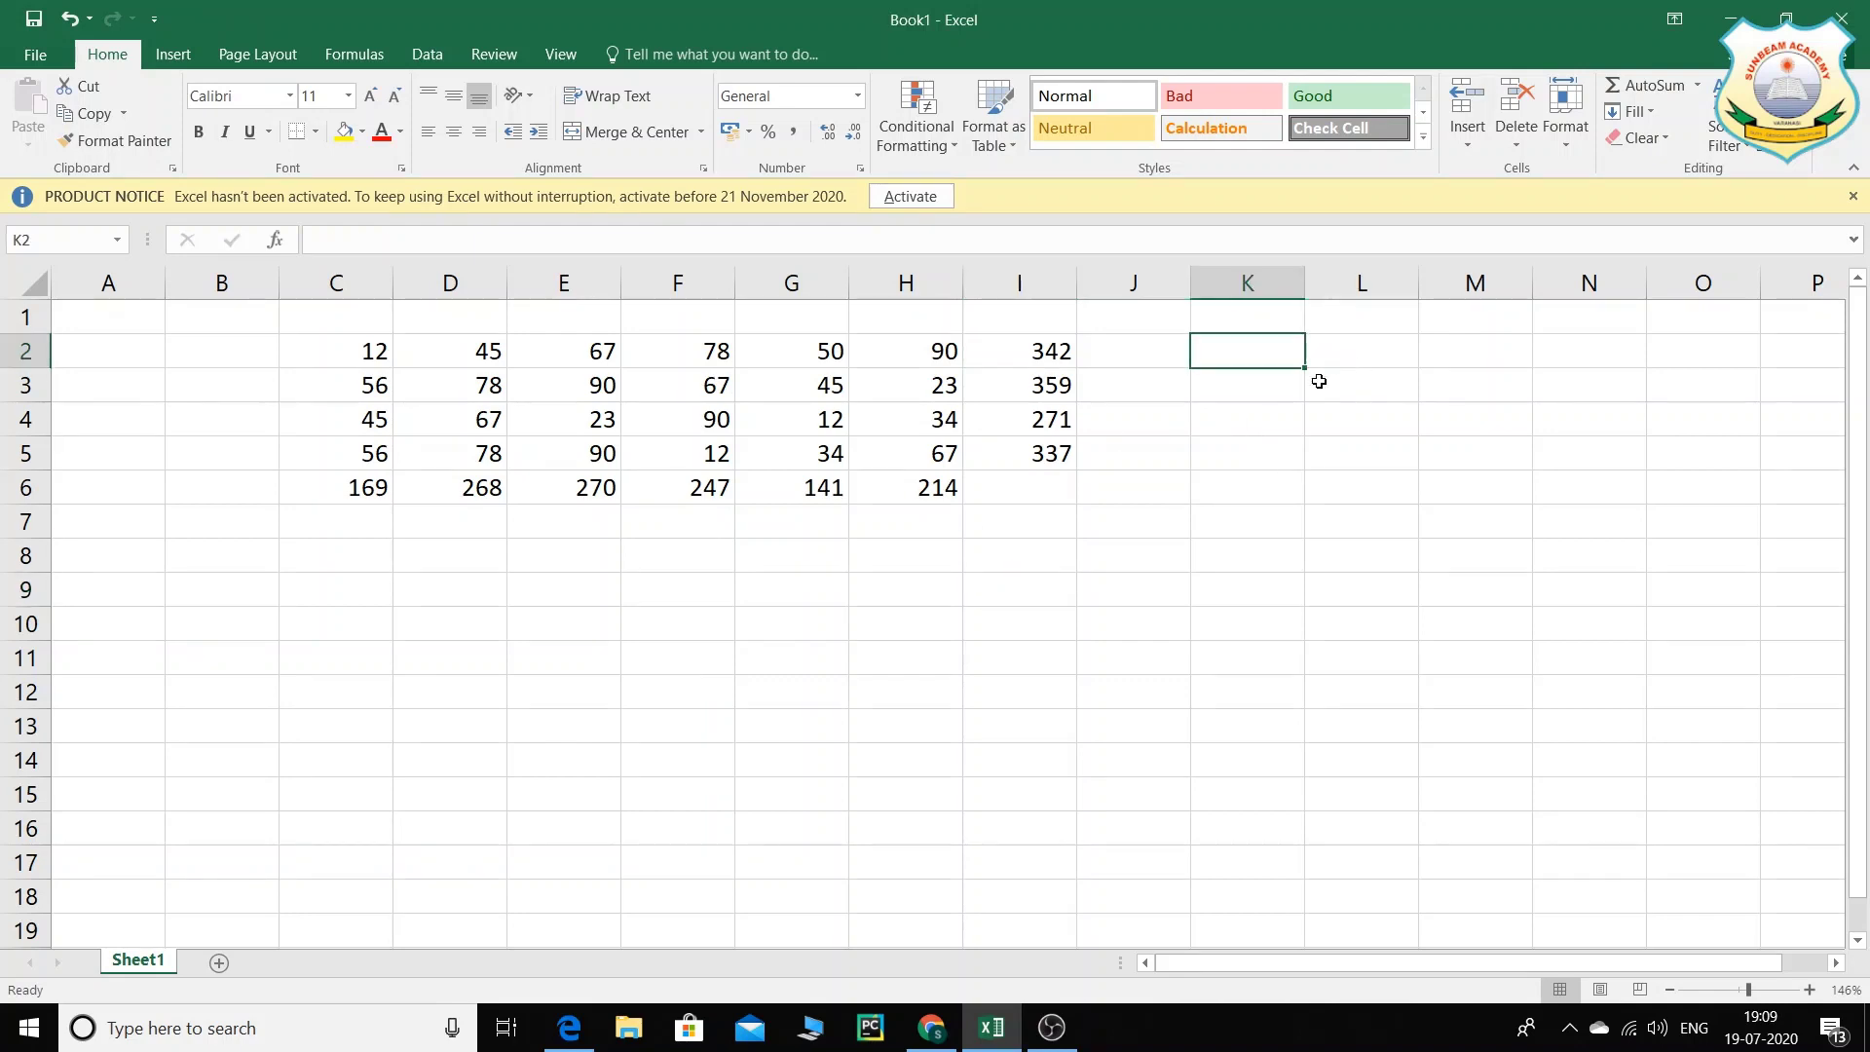
{"action": "type", "text": "12"}
{"action": "key", "text": "Return"}
{"action": "left_click", "coordinate": [1253, 346]}
{"action": "type", "text": "Gra"}
{"action": "key", "text": "BackSpace"}
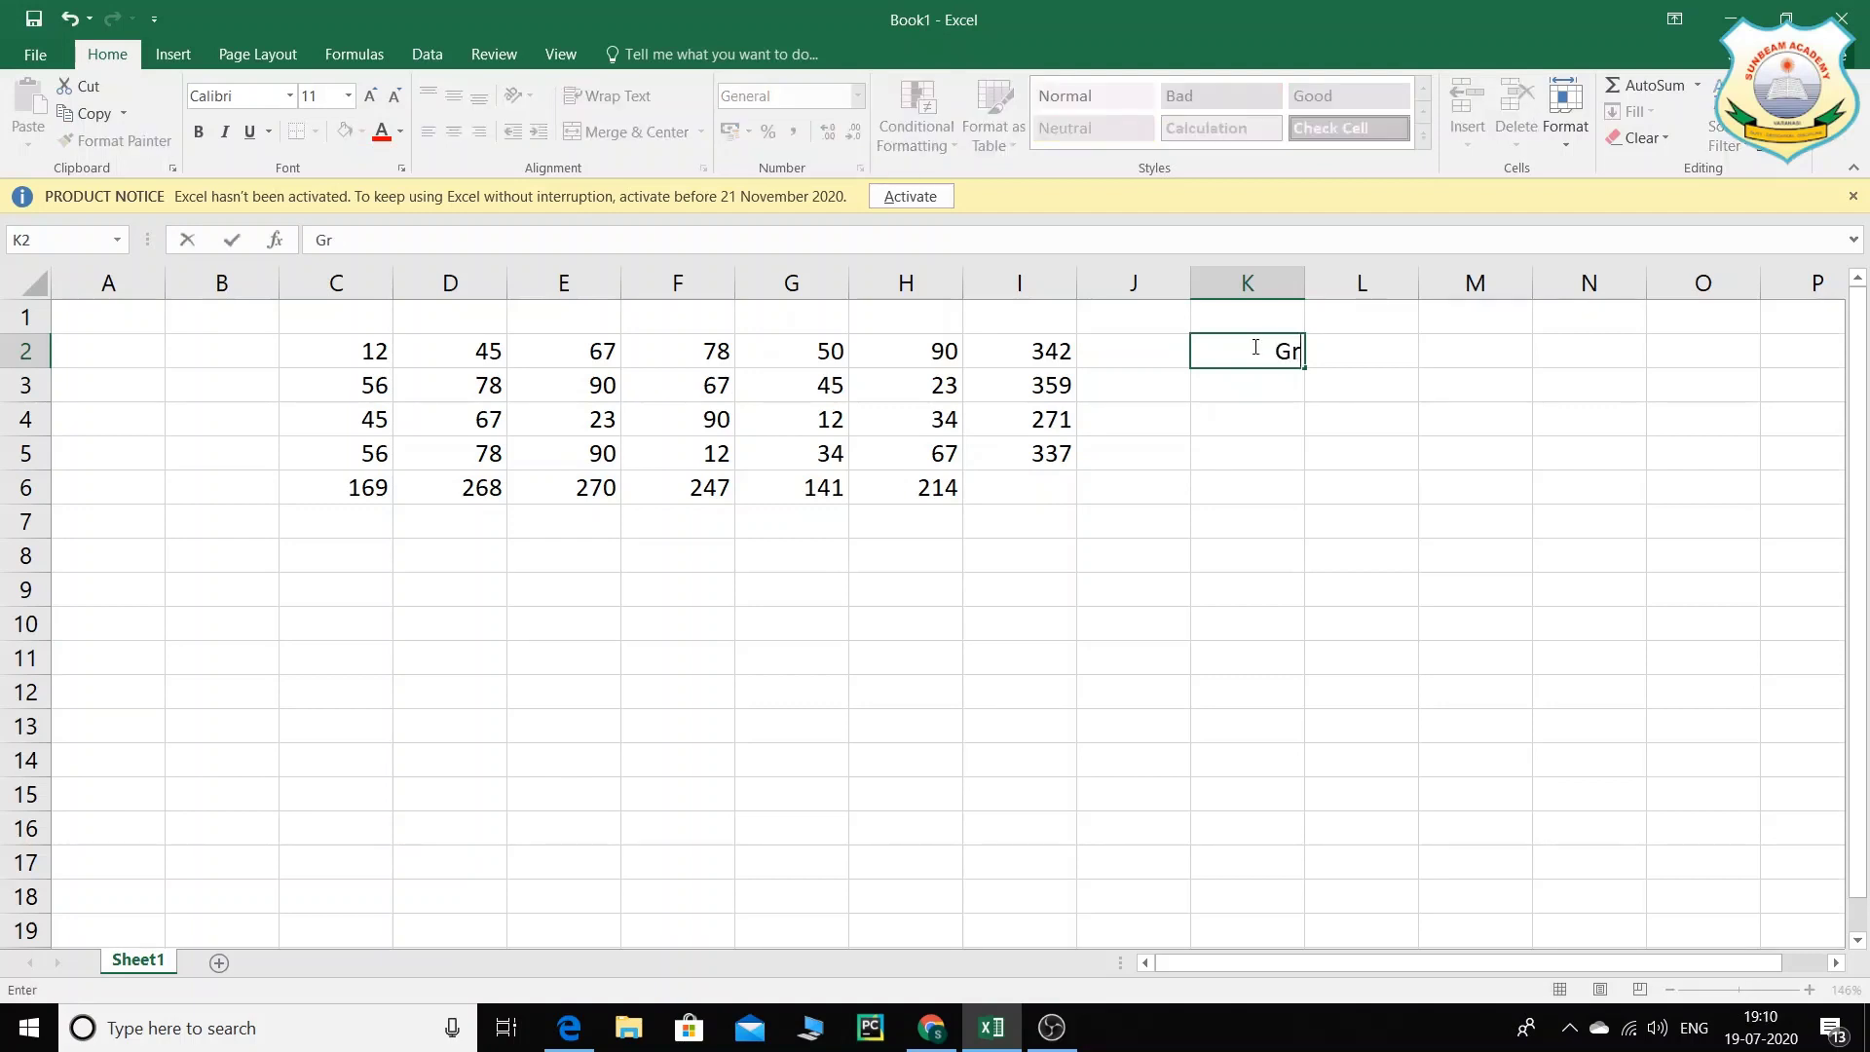
{"action": "type", "text": "ocery"}
{"action": "key", "text": "Tab"}
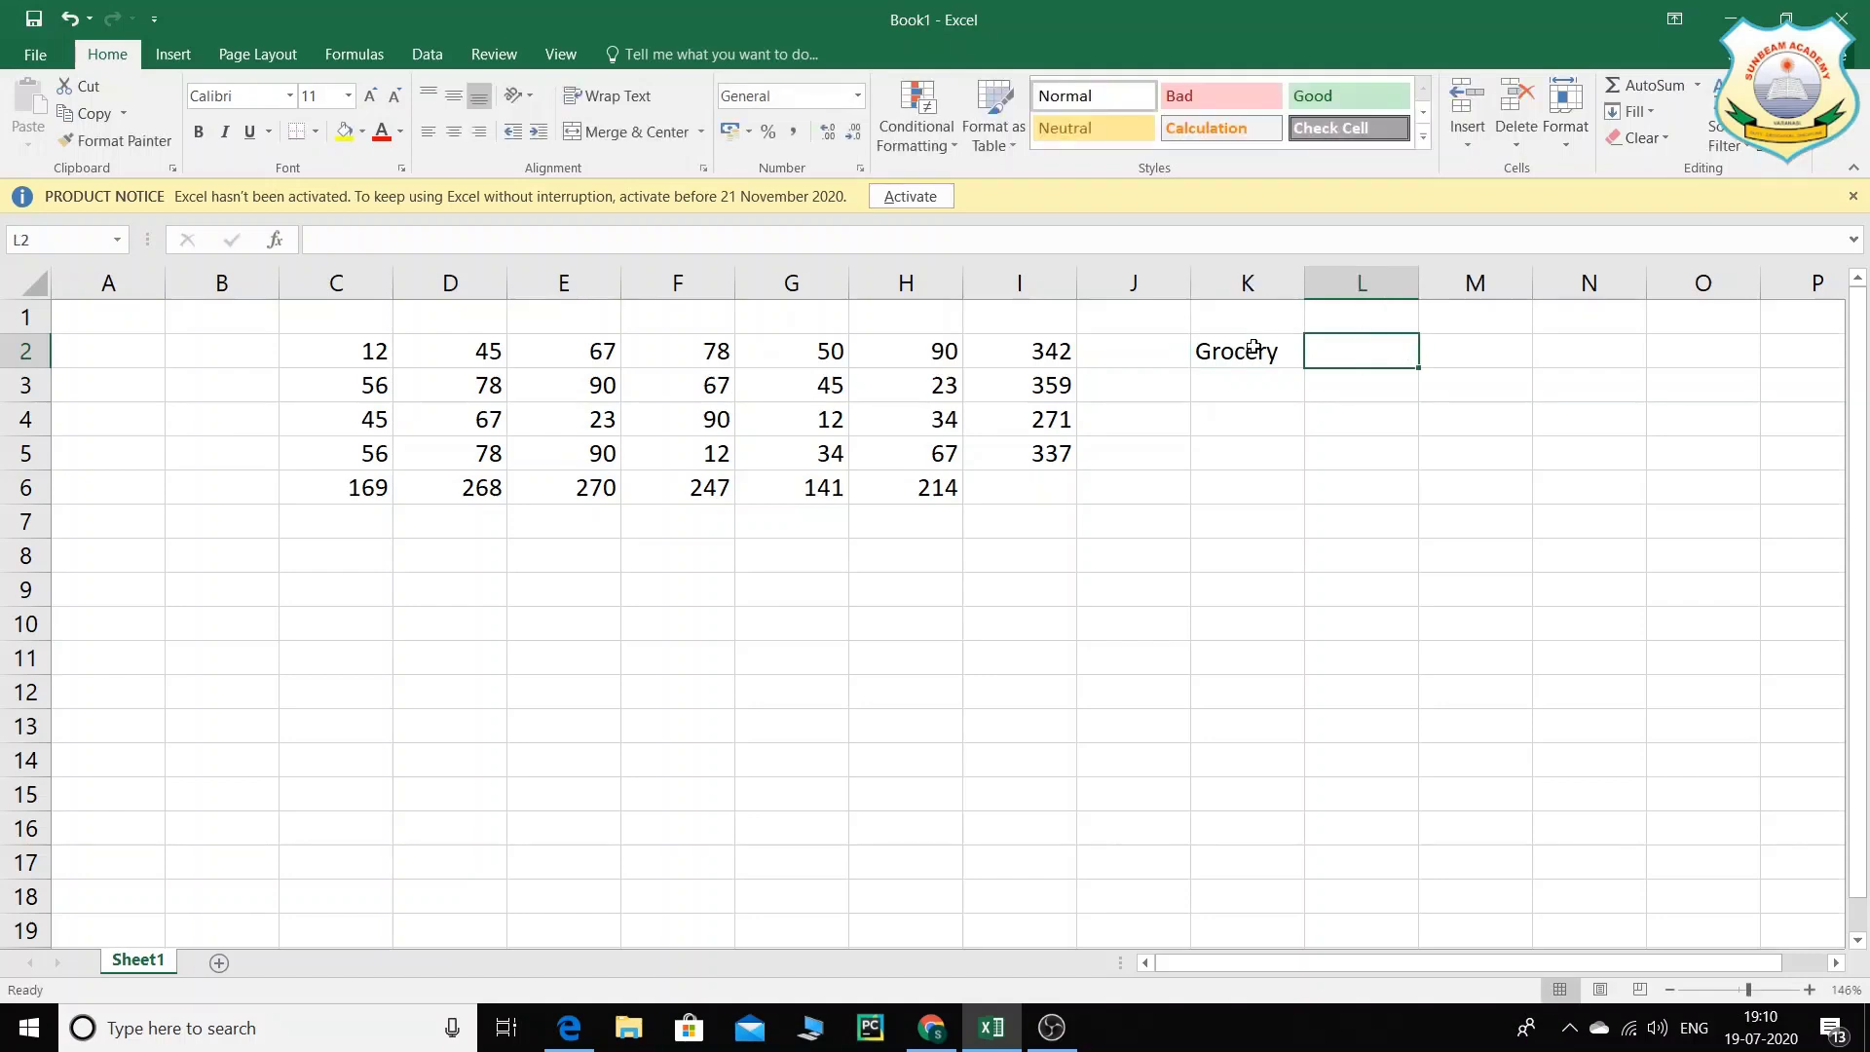
{"action": "type", "text": "5000"}
{"action": "key", "text": "Return"}
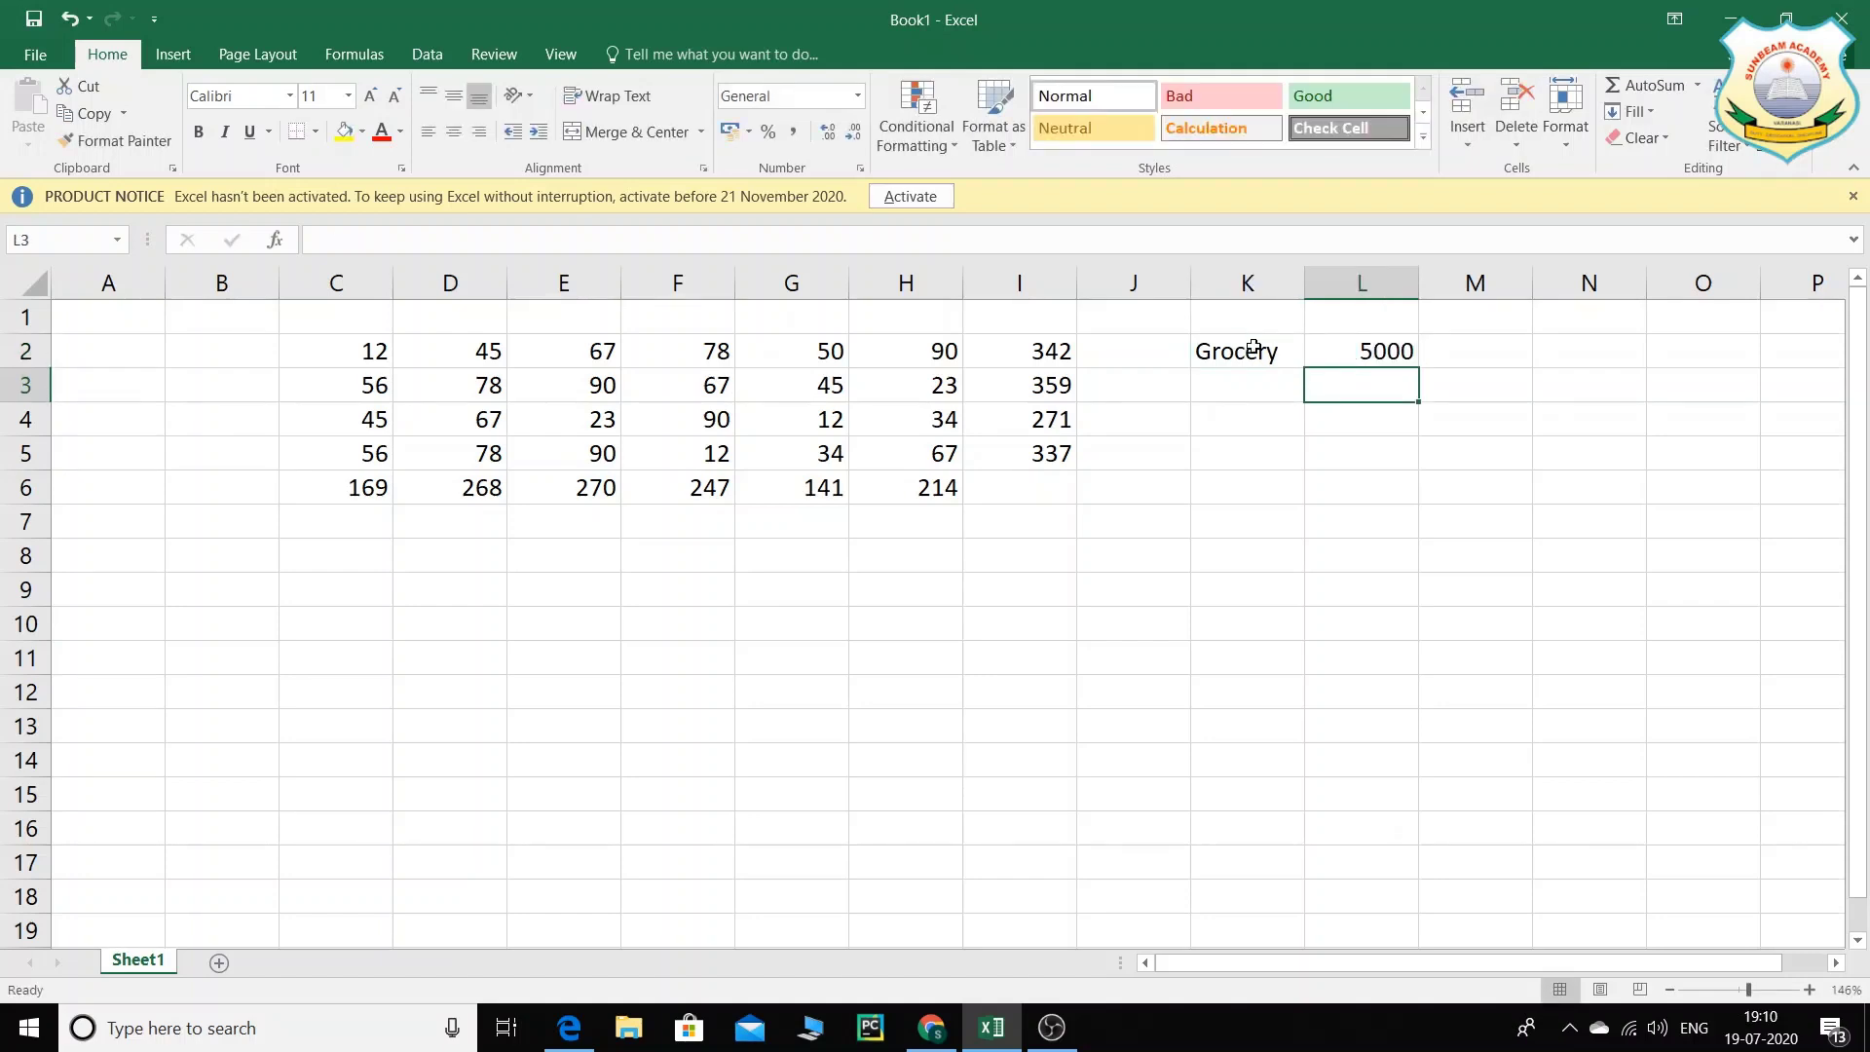
Step: Add the expense Milk in K3 with the amount 1200 in L3
{"action": "type", "text": "Milk"}
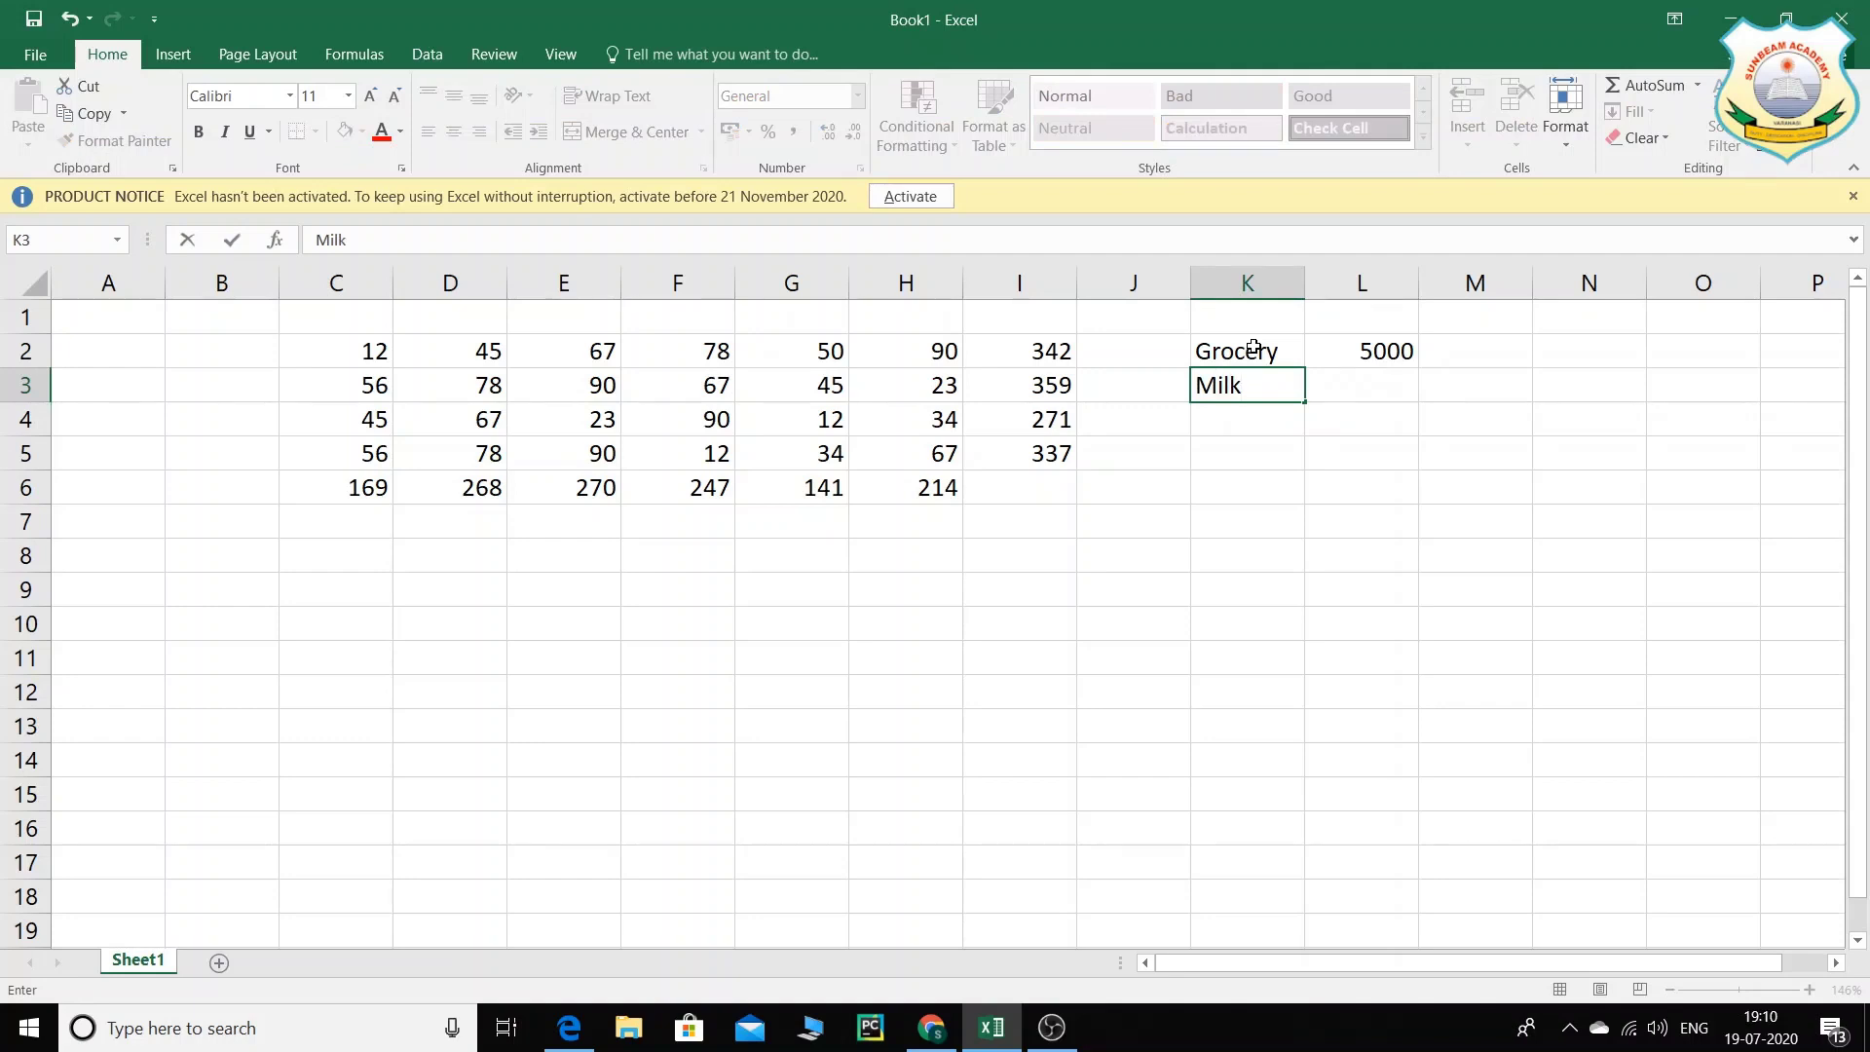
{"action": "key", "text": "Tab"}
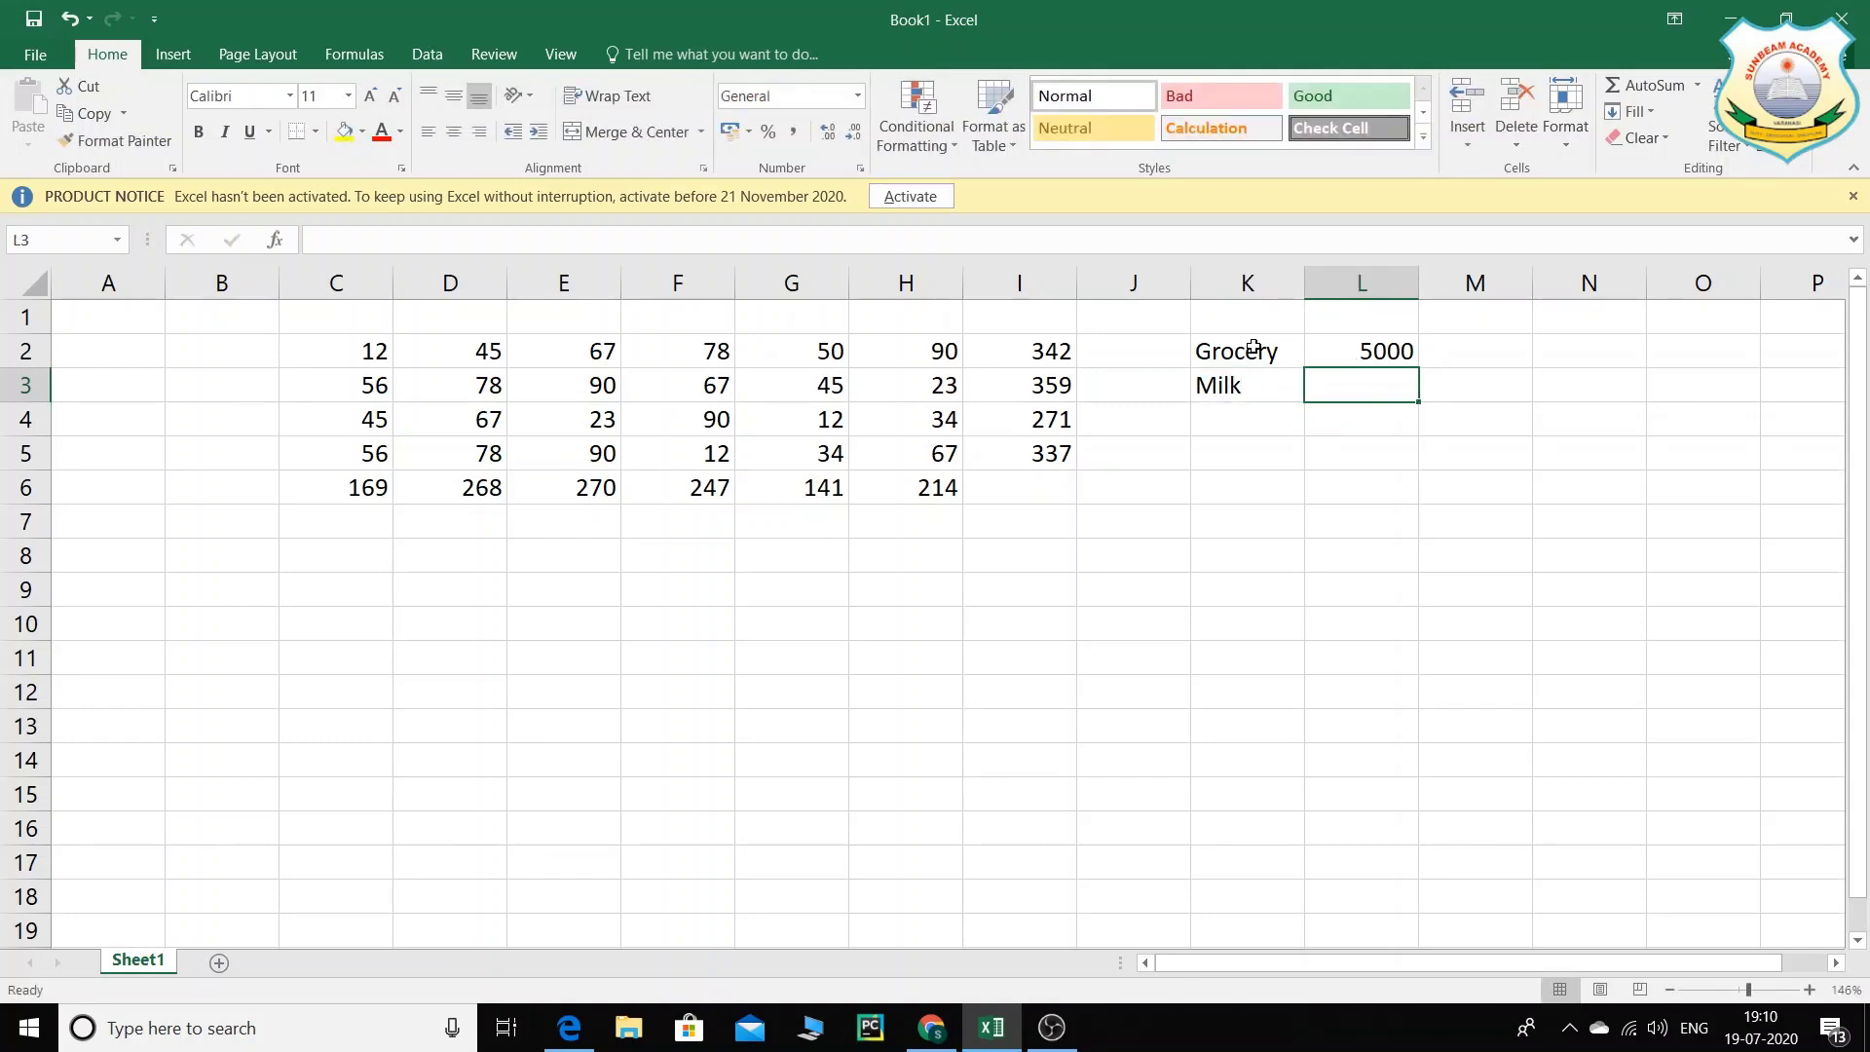
{"action": "type", "text": "1200"}
{"action": "key", "text": "Return"}
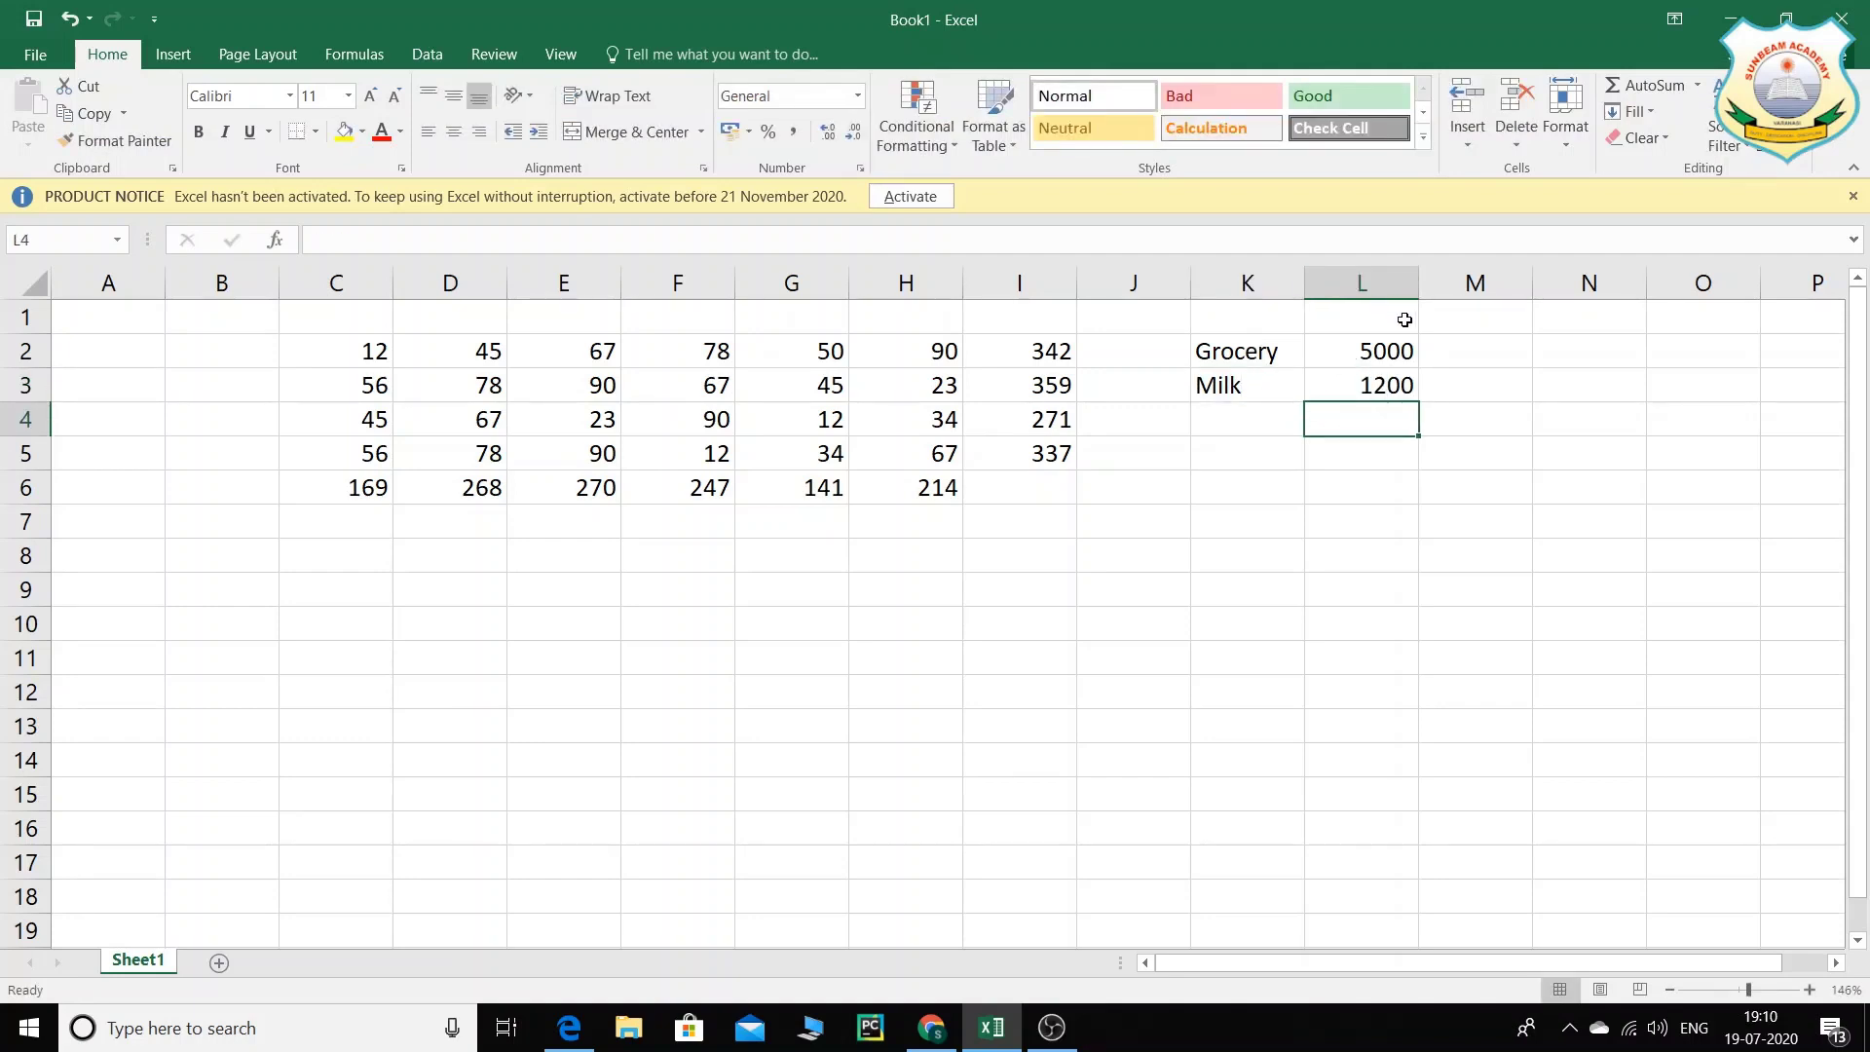
{"action": "left_click", "coordinate": [1368, 592]}
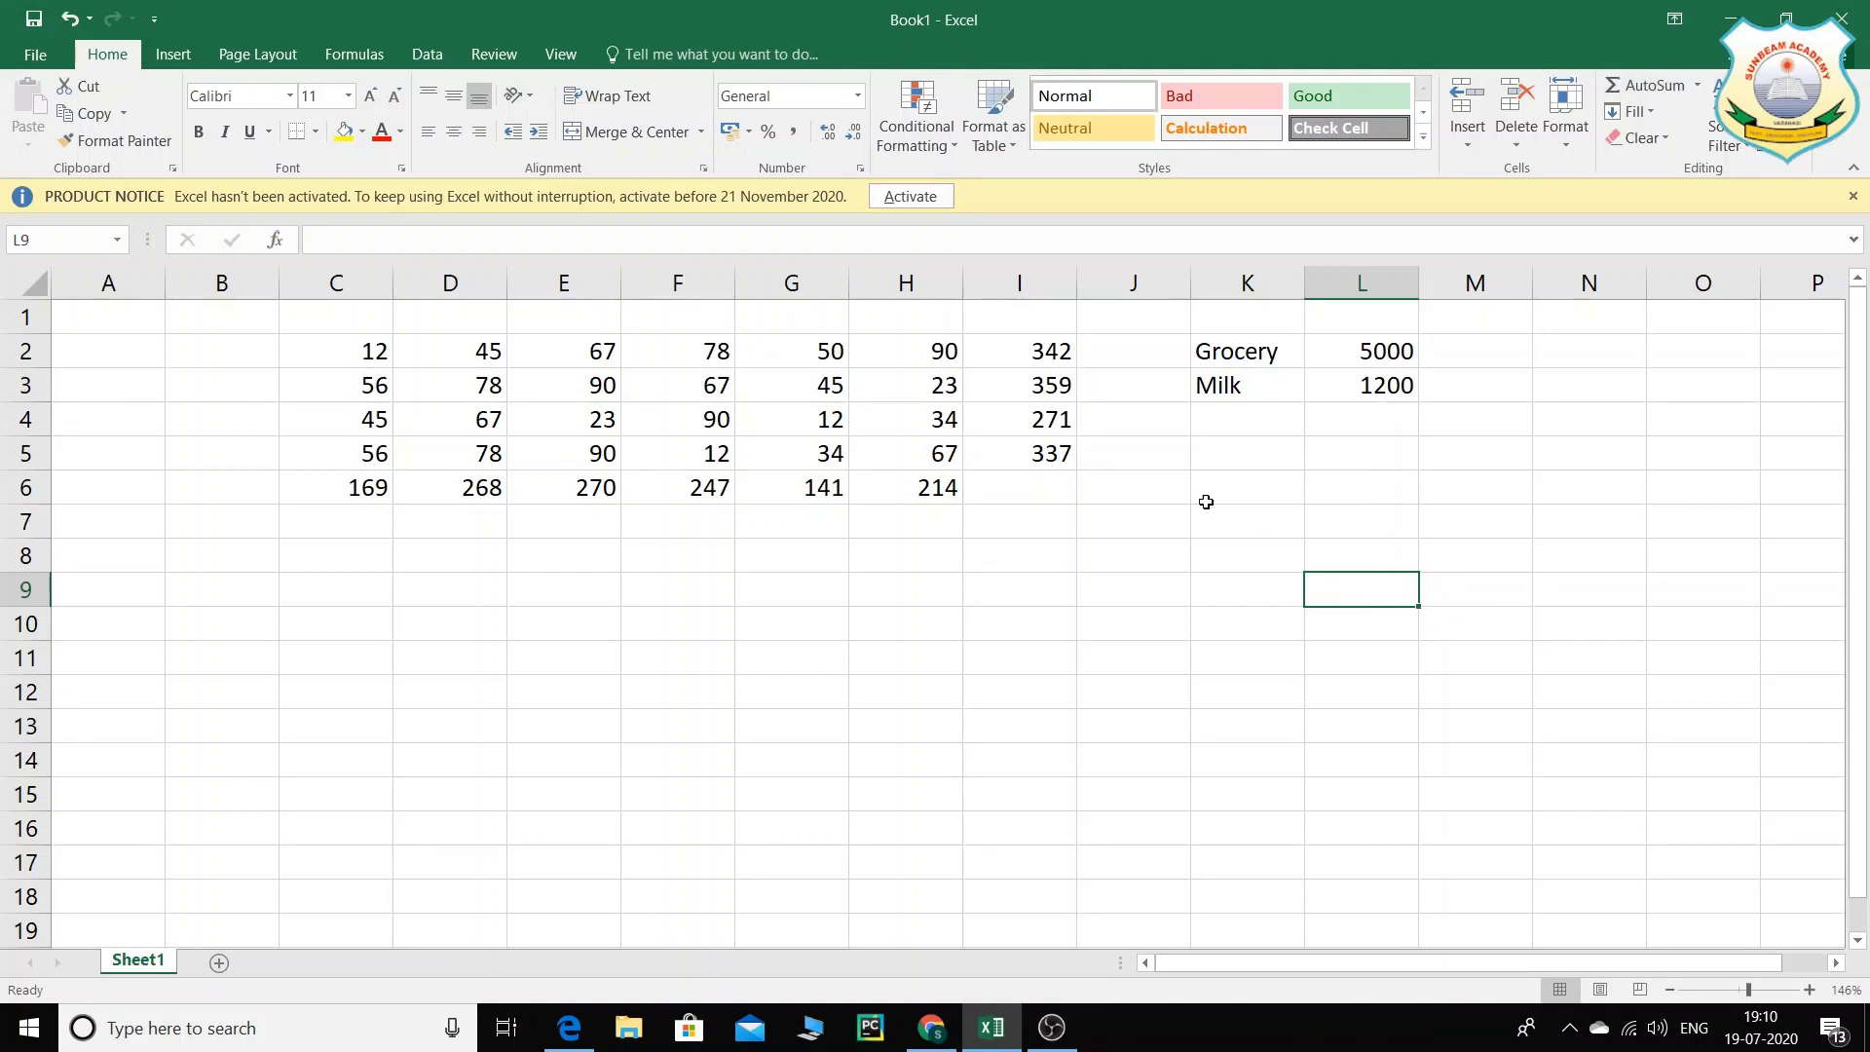
Step: Enter the subject headings Hindi, Science and Maths in cells C1, D1 and E1
{"action": "left_click", "coordinate": [263, 360]}
{"action": "left_click", "coordinate": [388, 317]}
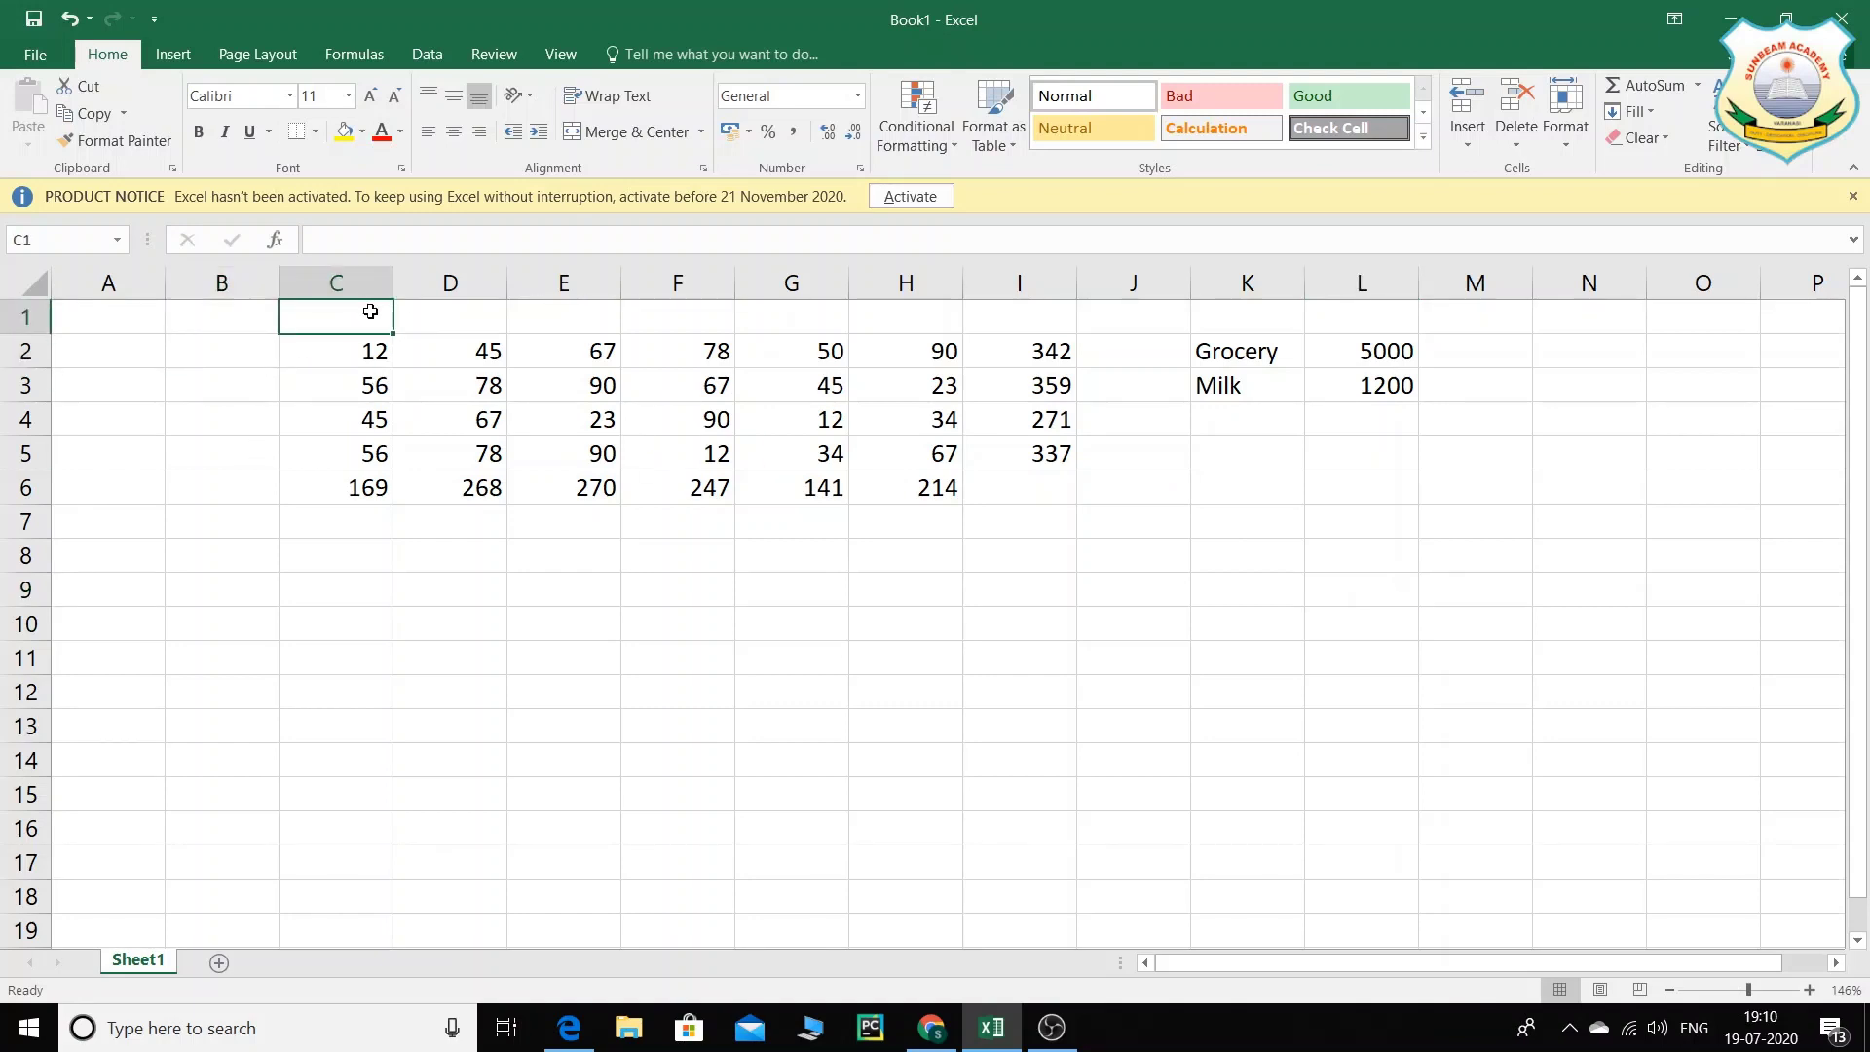
{"action": "type", "text": "Hin"}
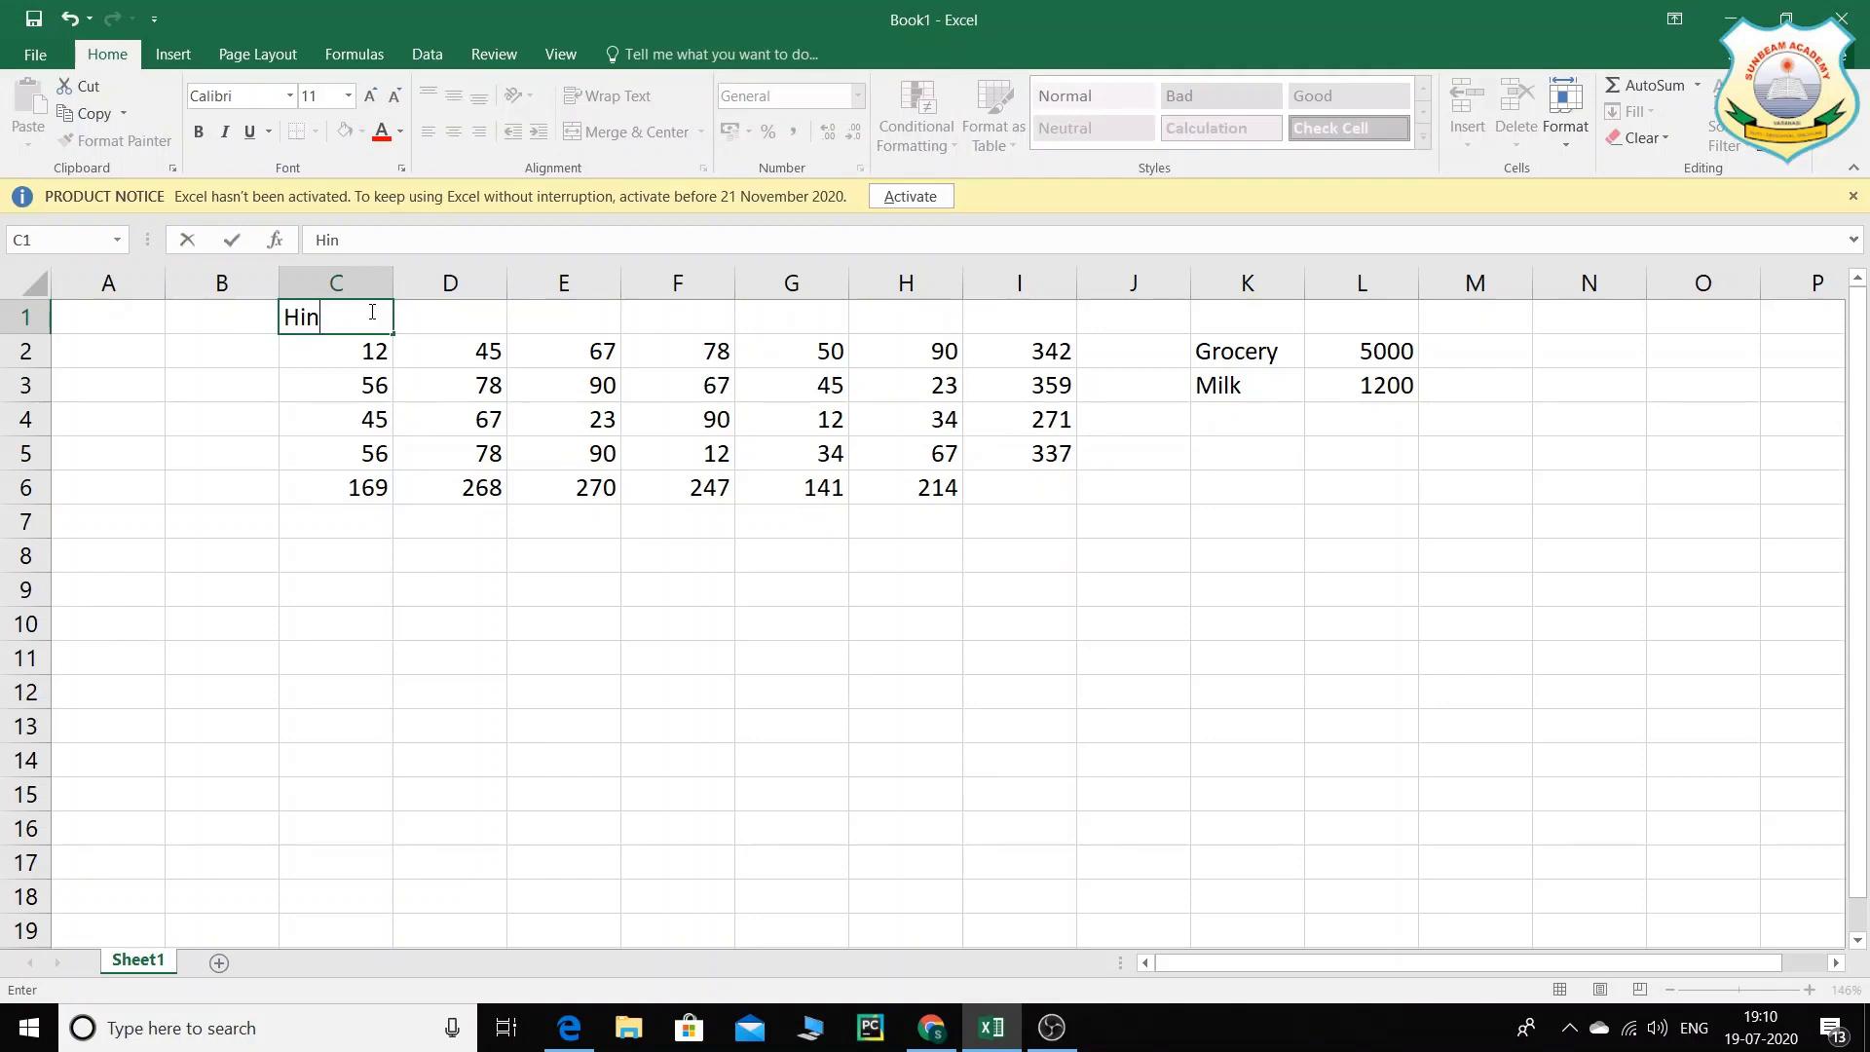
{"action": "type", "text": "di"}
{"action": "key", "text": "Tab"}
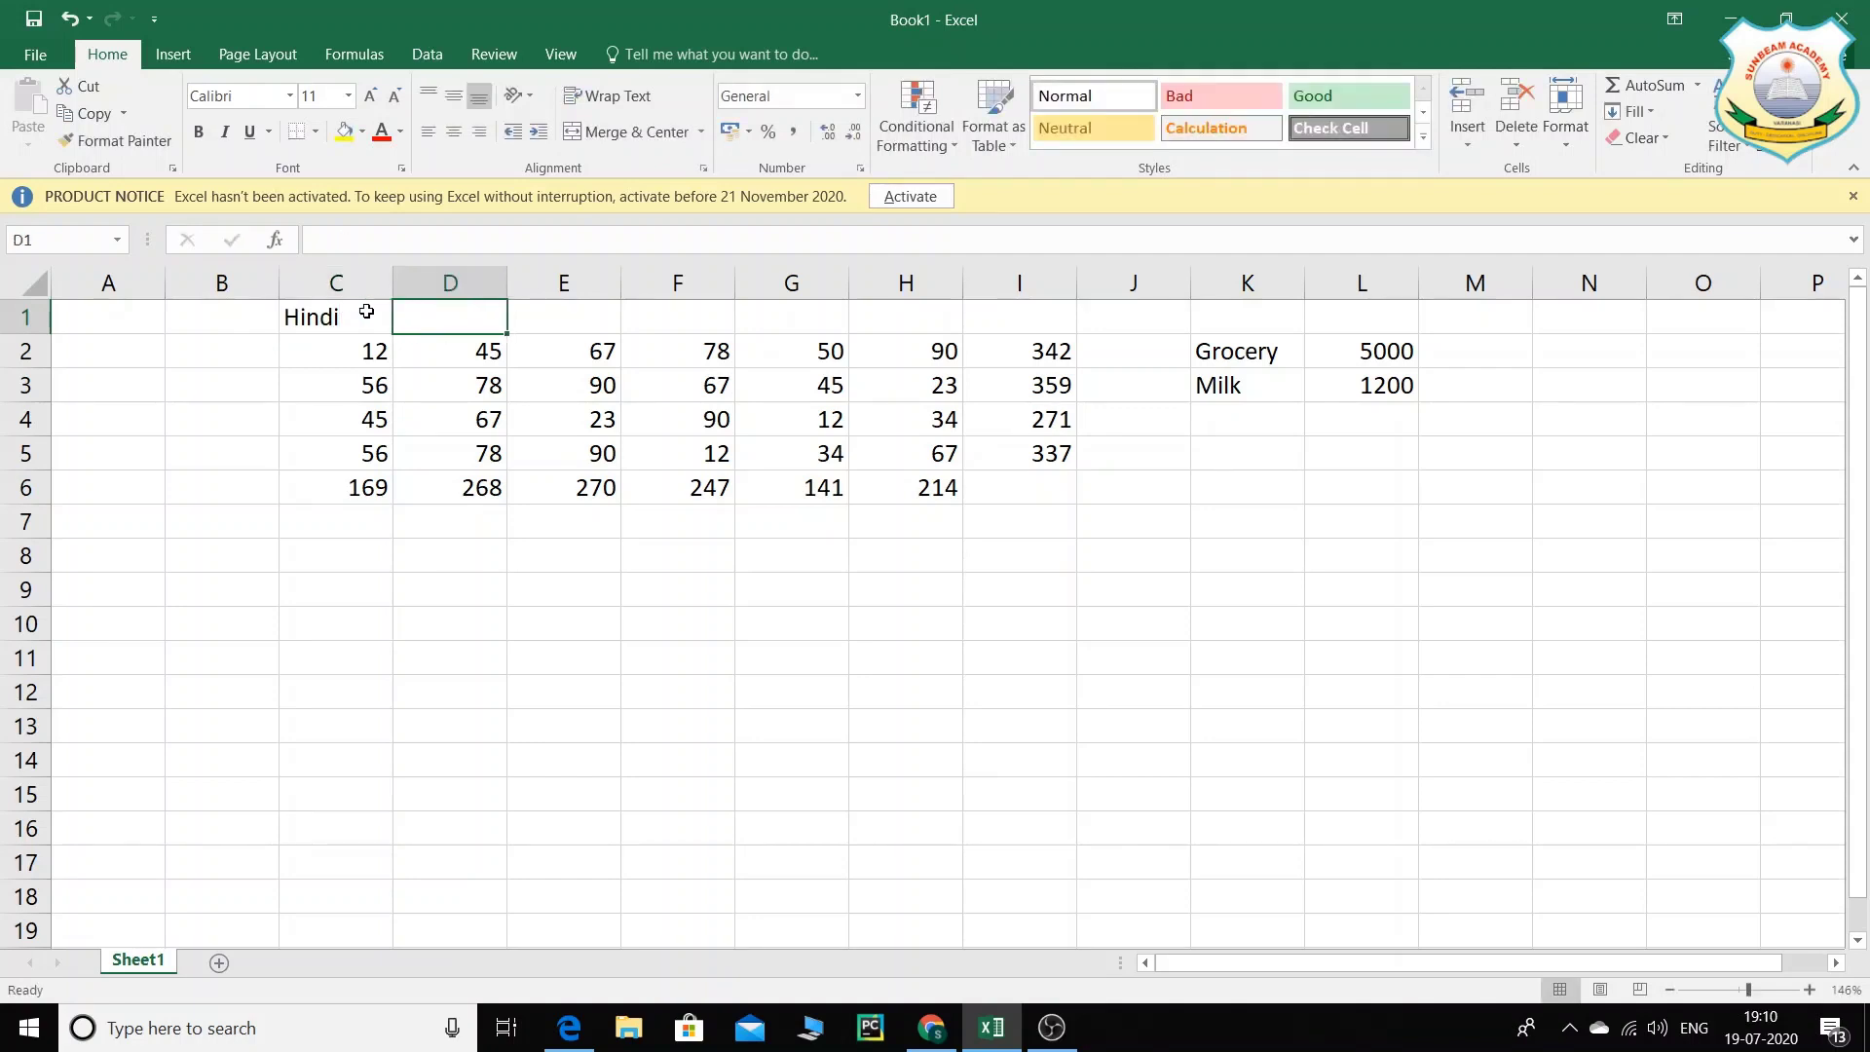
{"action": "type", "text": "Science"}
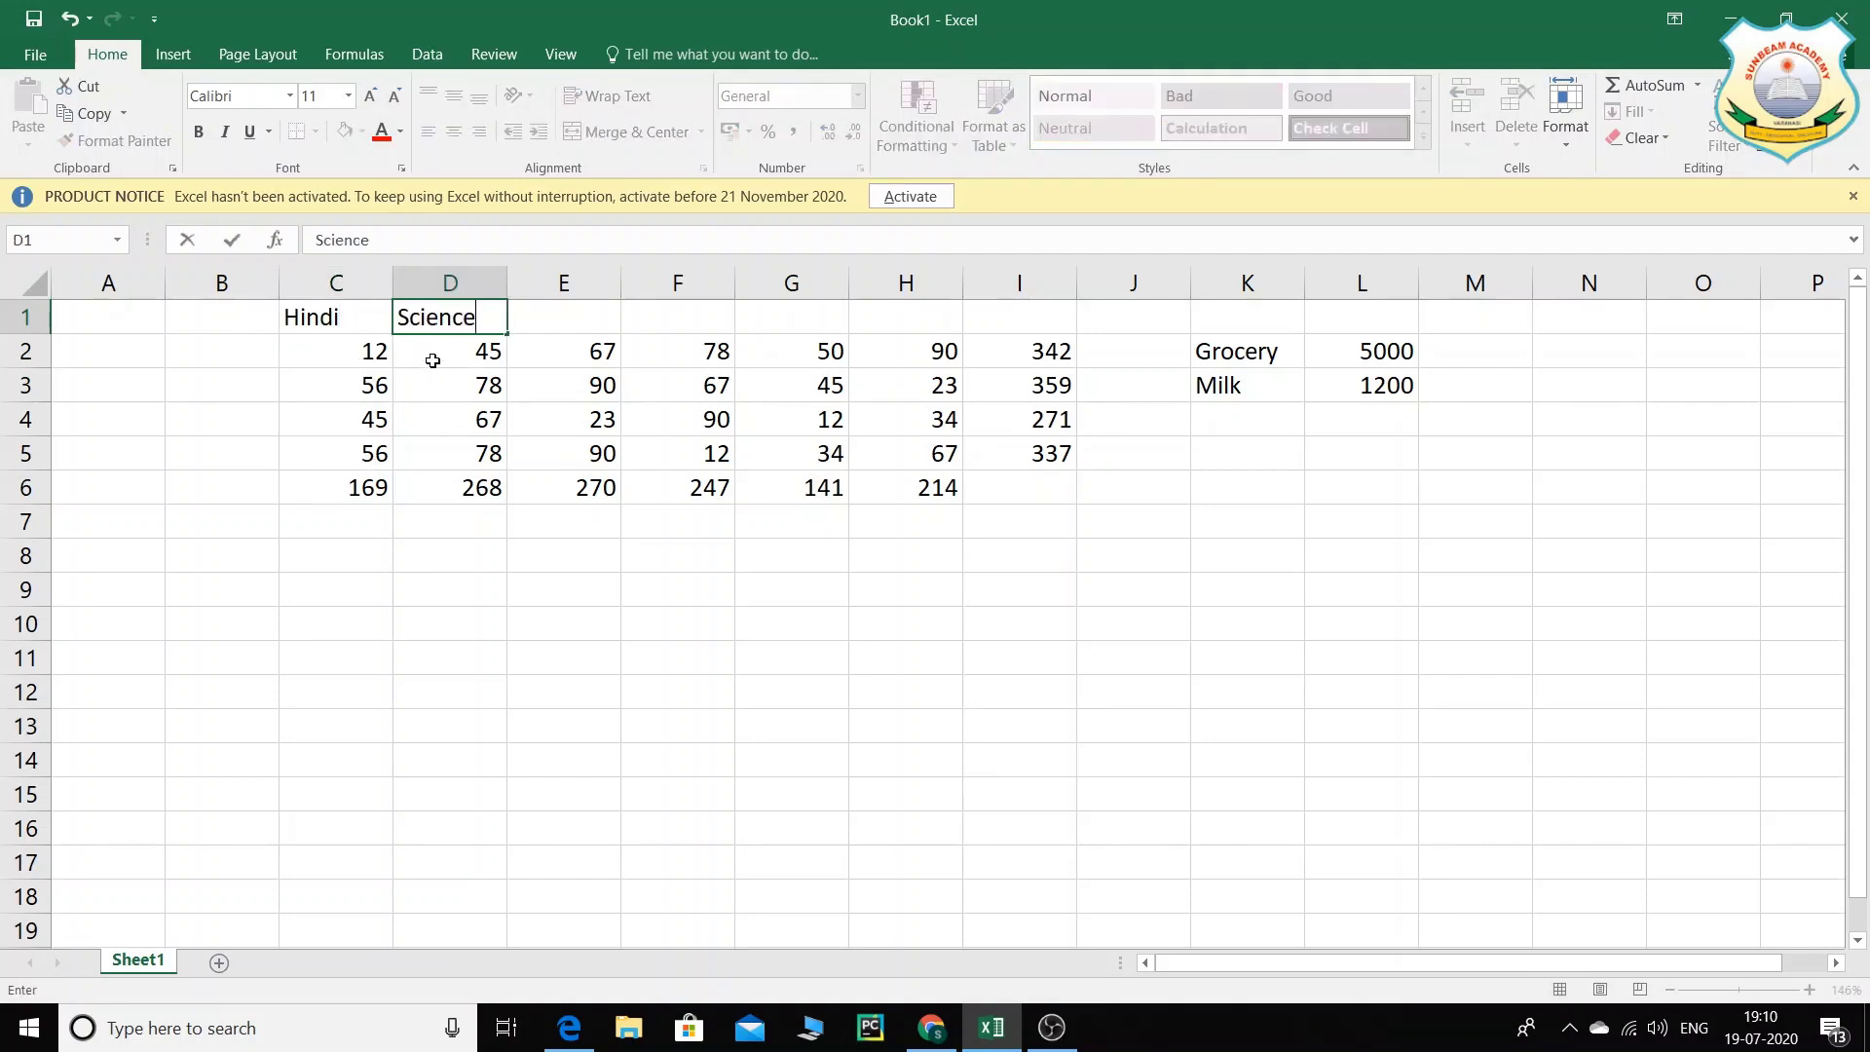
{"action": "key", "text": "Tab"}
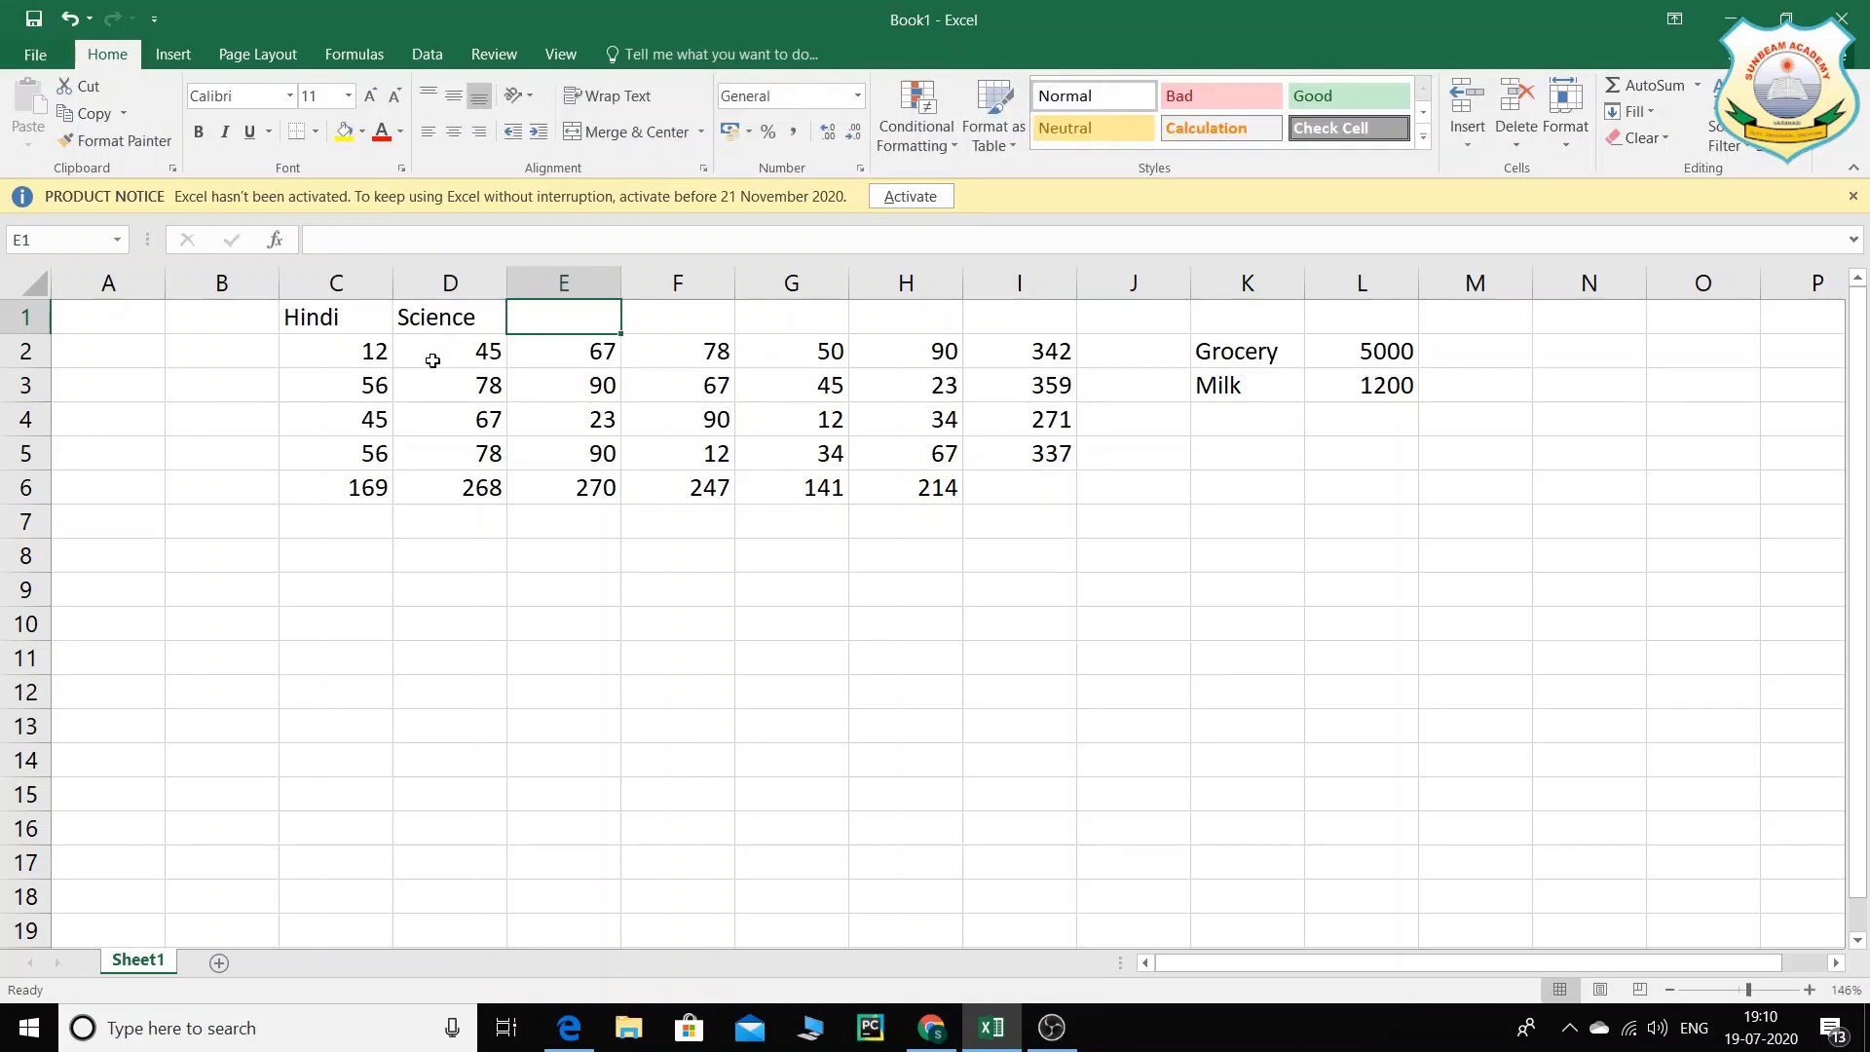
{"action": "type", "text": "Maths"}
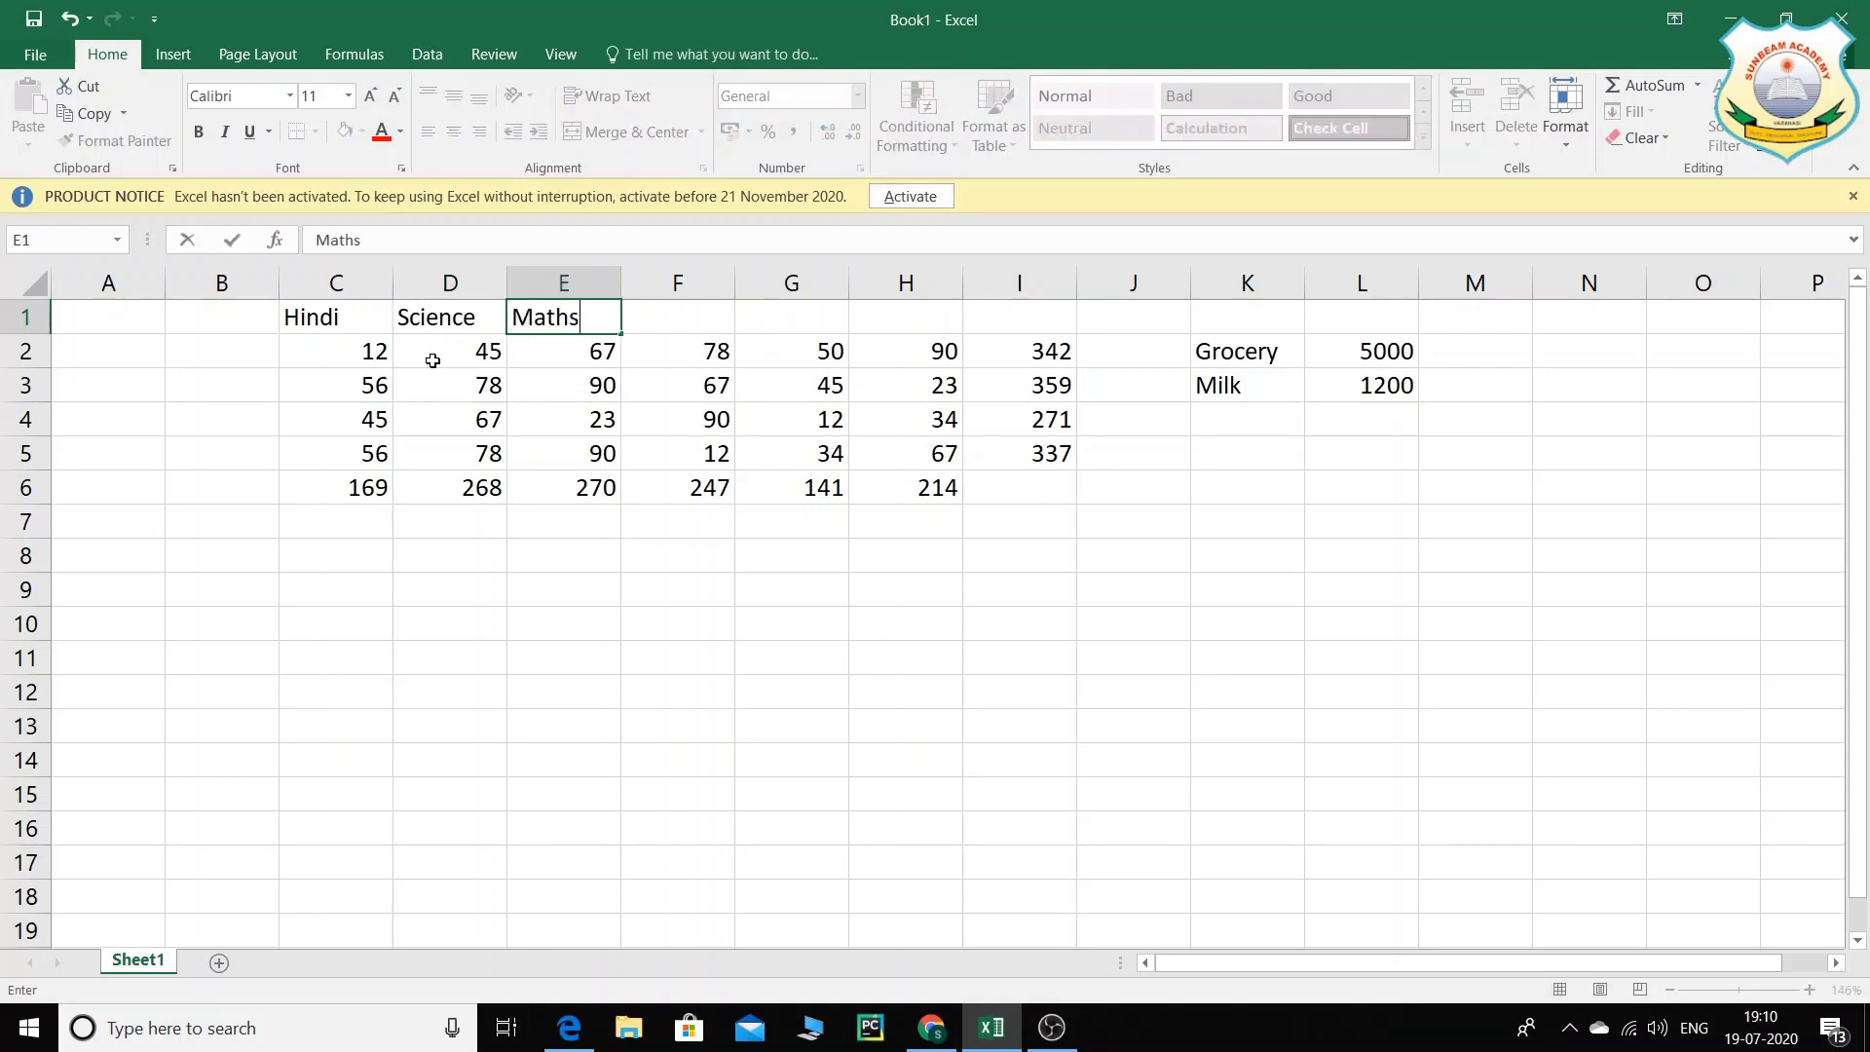
{"action": "key", "text": "Tab"}
Step: Enter the first two students' names in cells B2 and B3
{"action": "key", "text": "Return"}
{"action": "key", "text": "Left"}
{"action": "key", "text": "Left"}
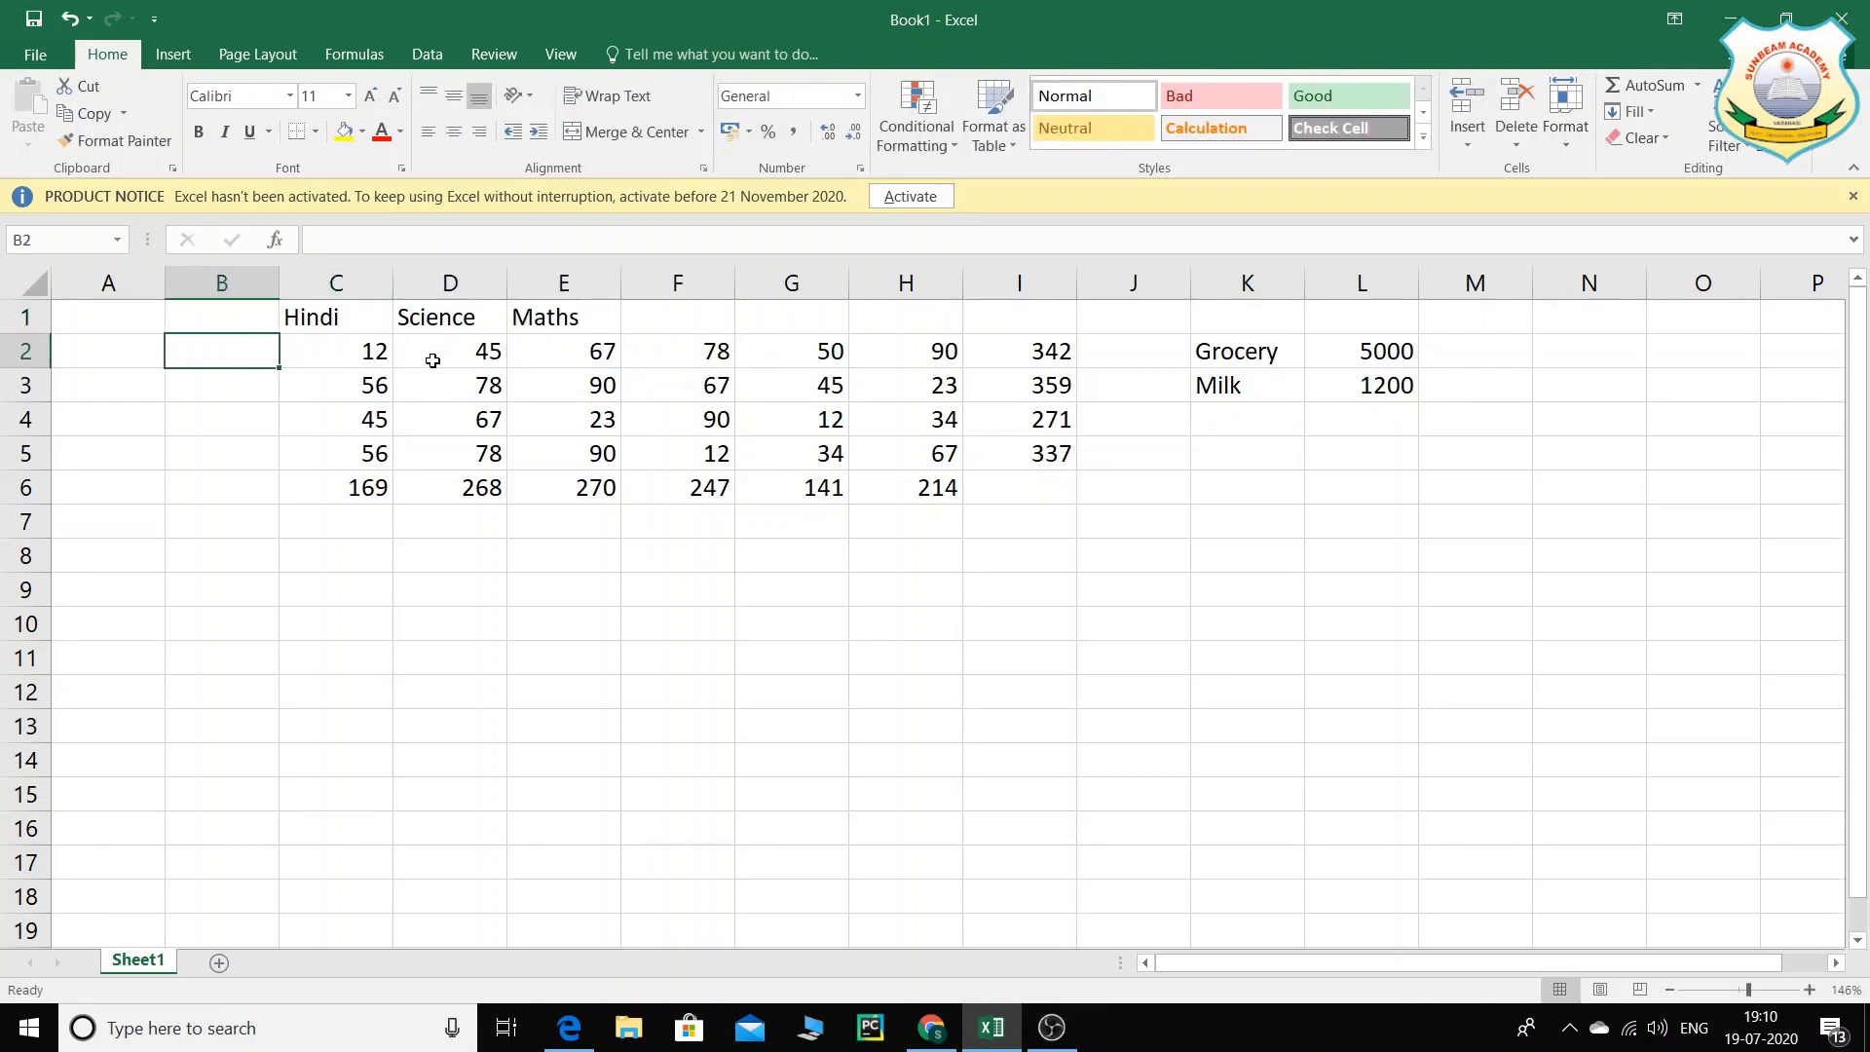
{"action": "type", "text": "Ajay"}
{"action": "key", "text": "Return"}
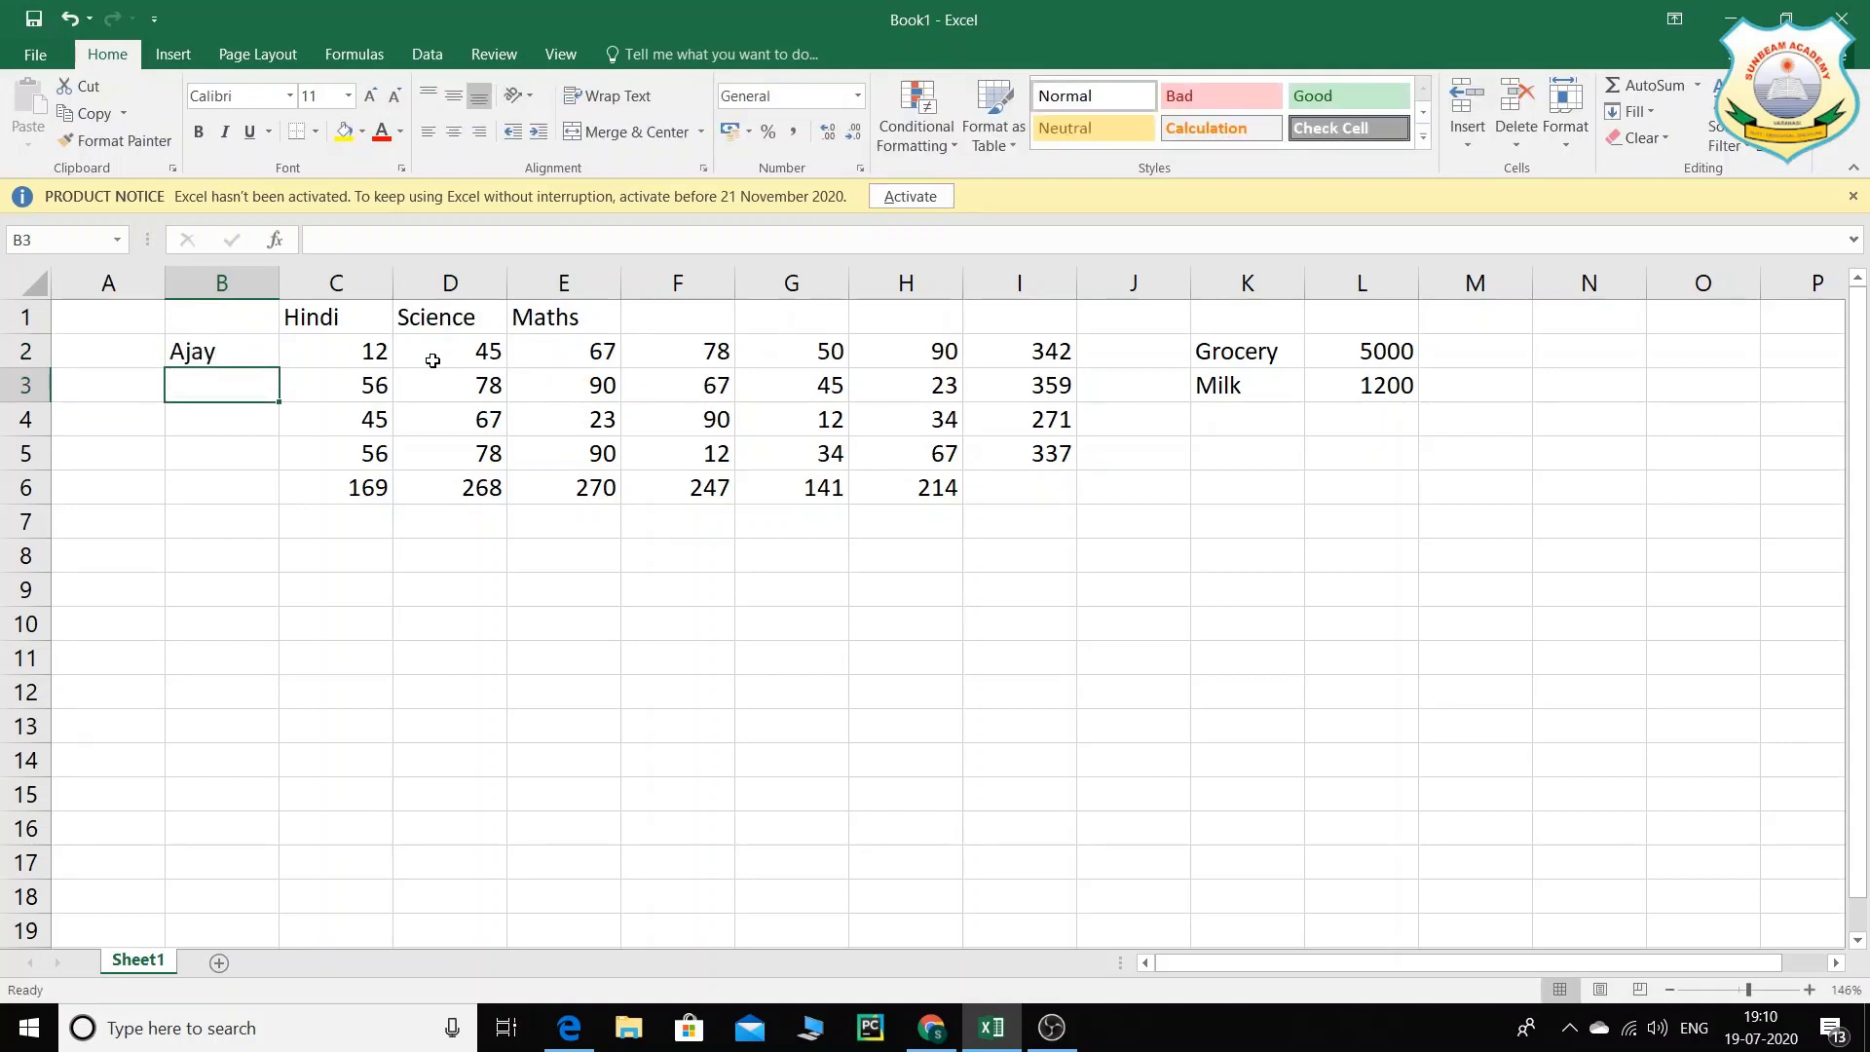
{"action": "type", "text": "Vijay"}
{"action": "key", "text": "Return"}
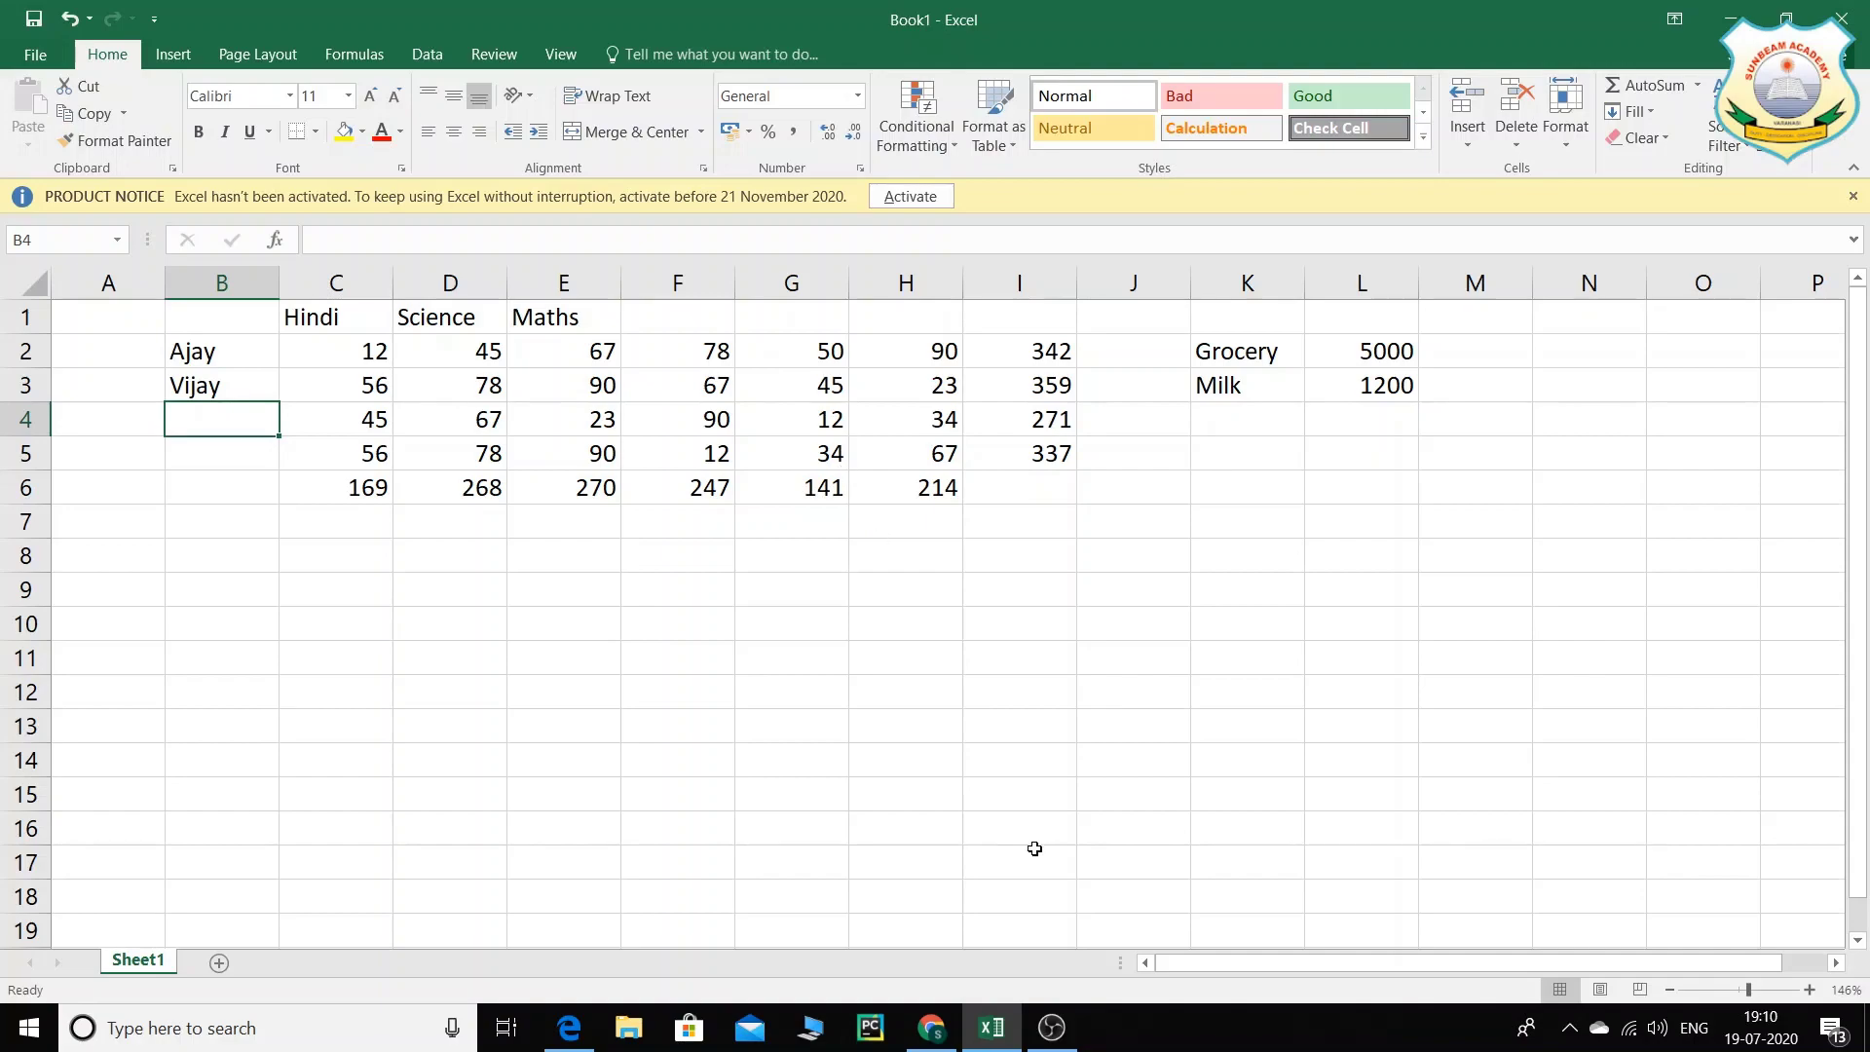
Step: Switch to the textbook PDF and review the Figure 4 marks table, the note and the exercise activities
{"action": "left_click", "coordinate": [569, 1027]}
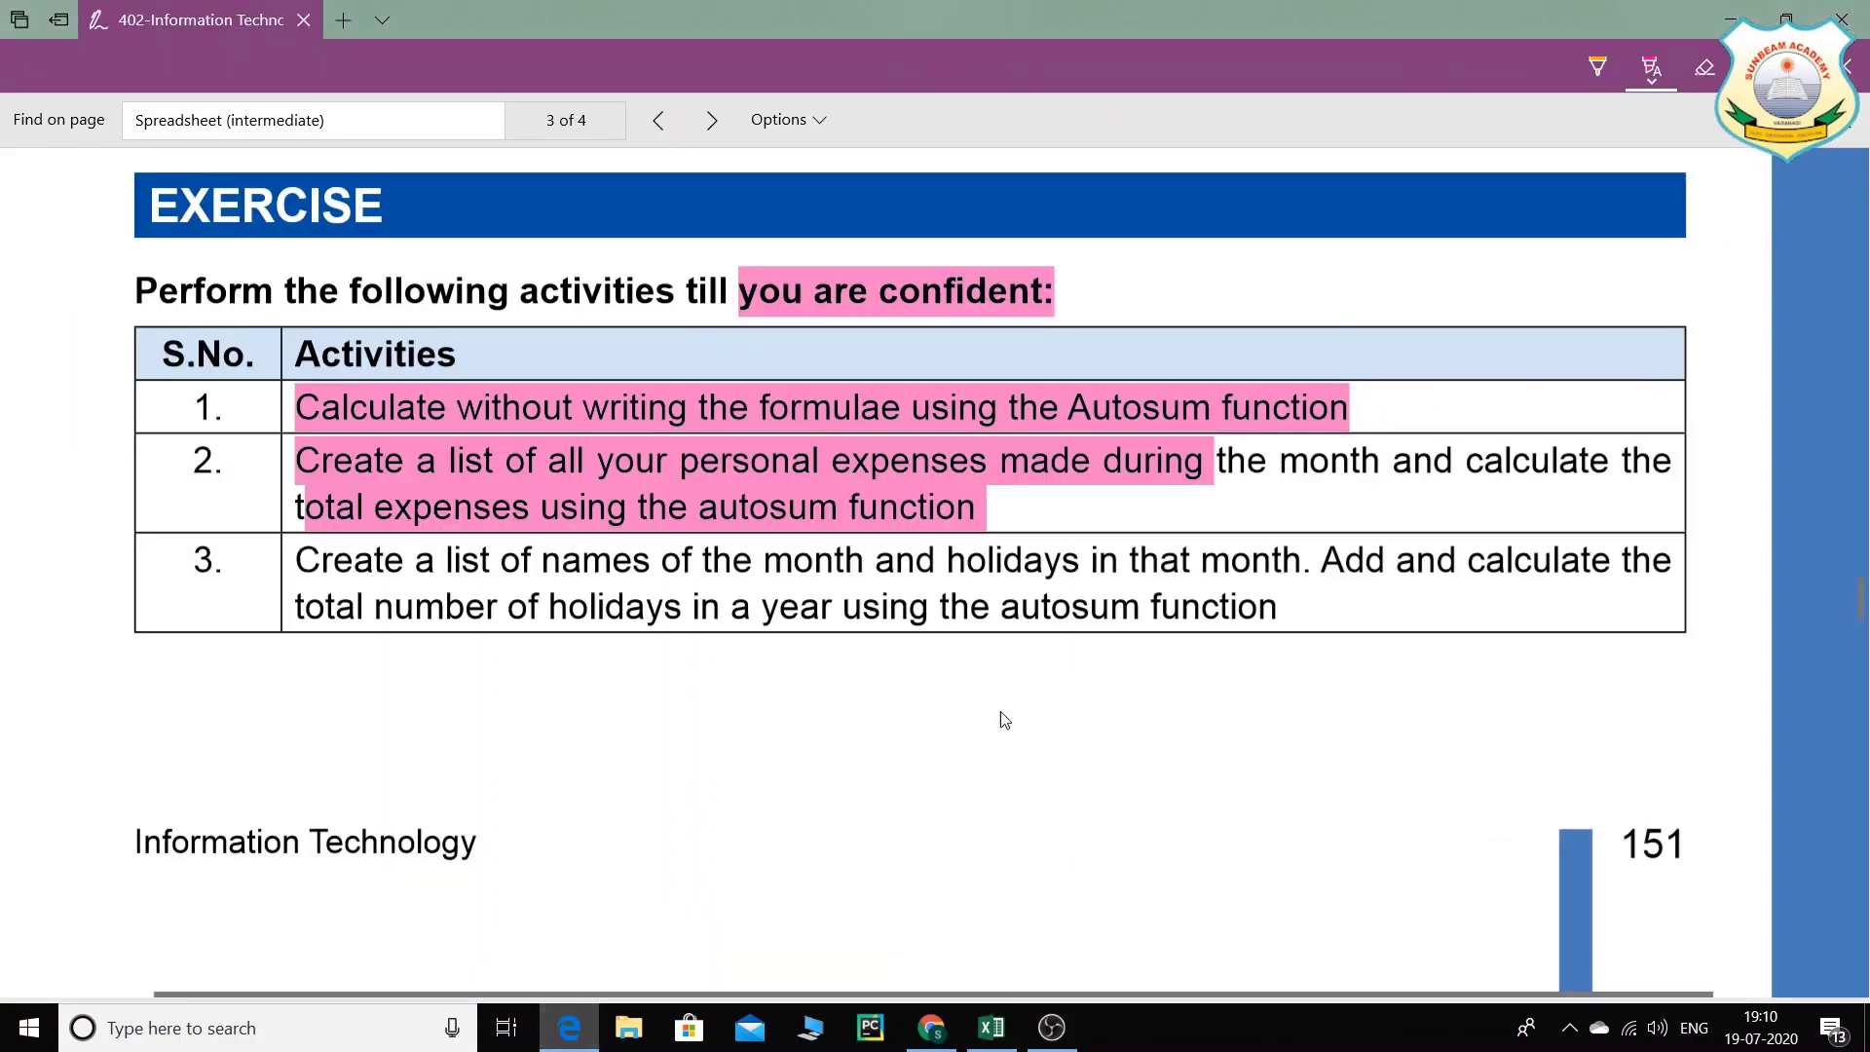
{"action": "scroll", "coordinate": [387, 706], "scroll_direction": "up", "scroll_amount": 10}
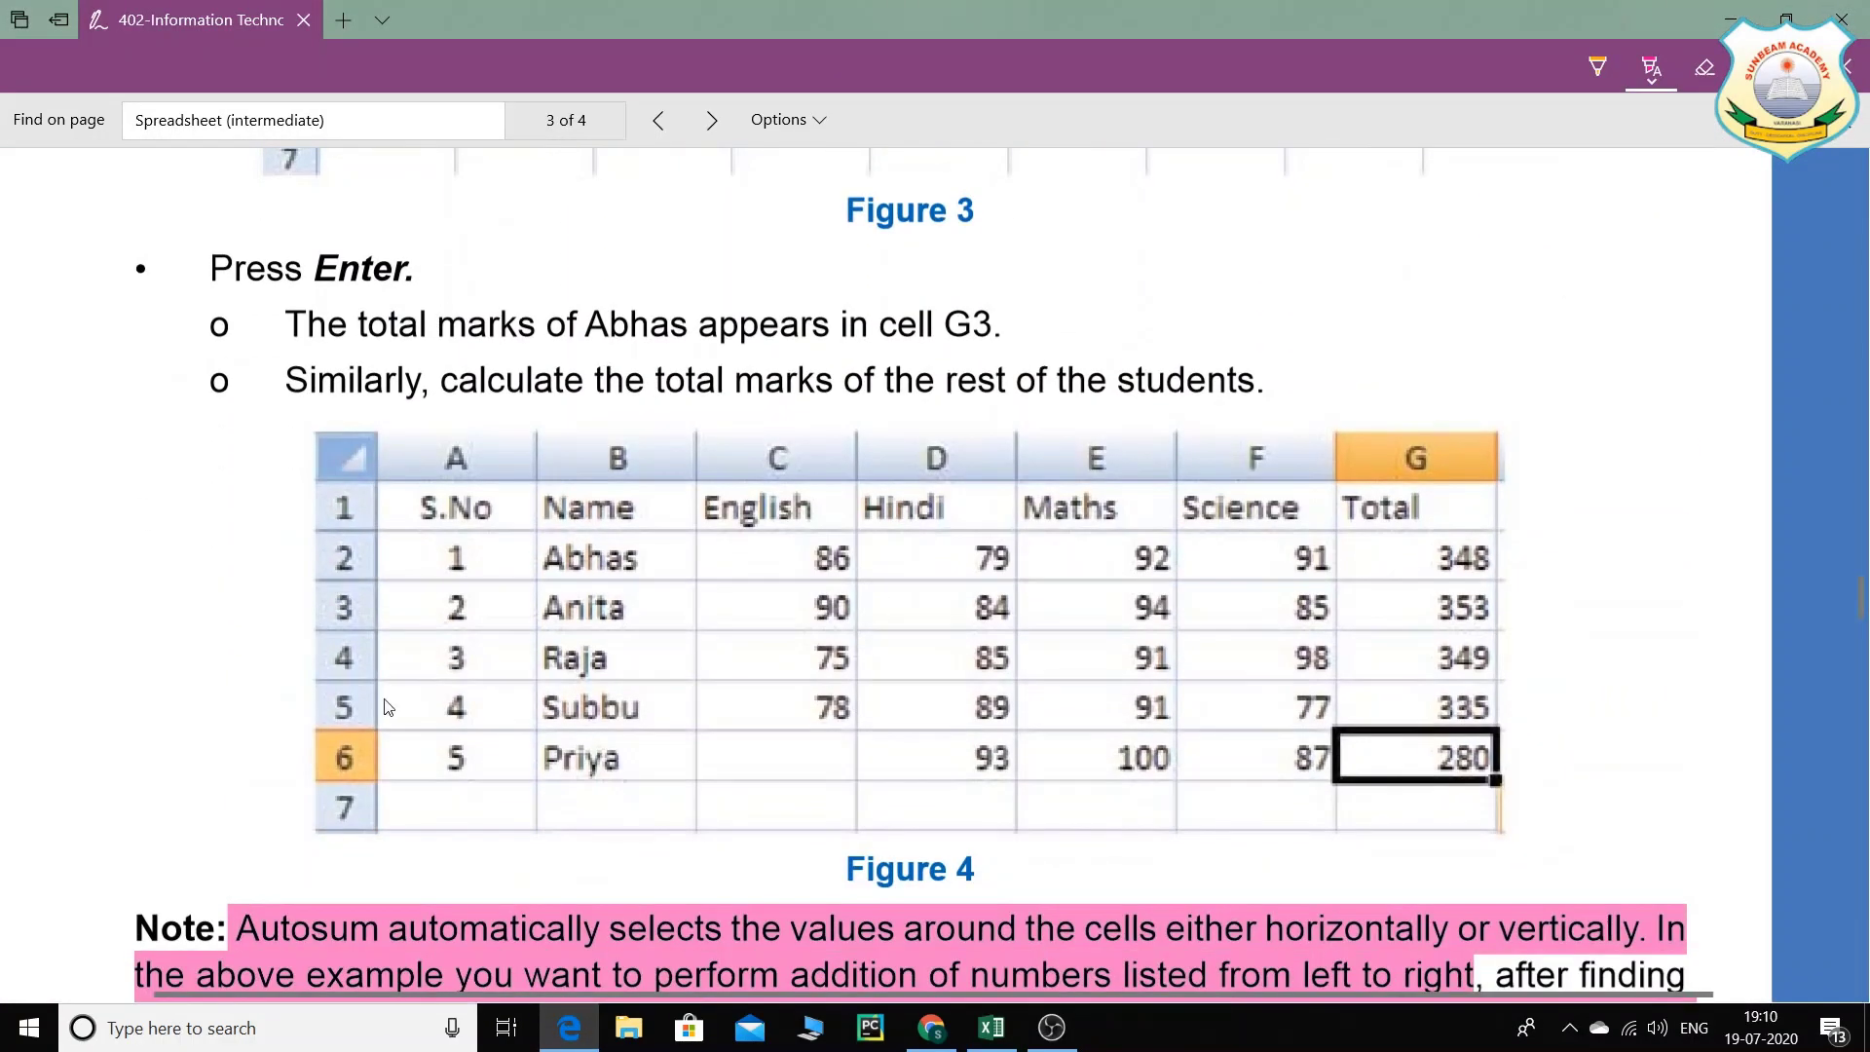
{"action": "scroll", "coordinate": [745, 785], "scroll_direction": "down", "scroll_amount": 3}
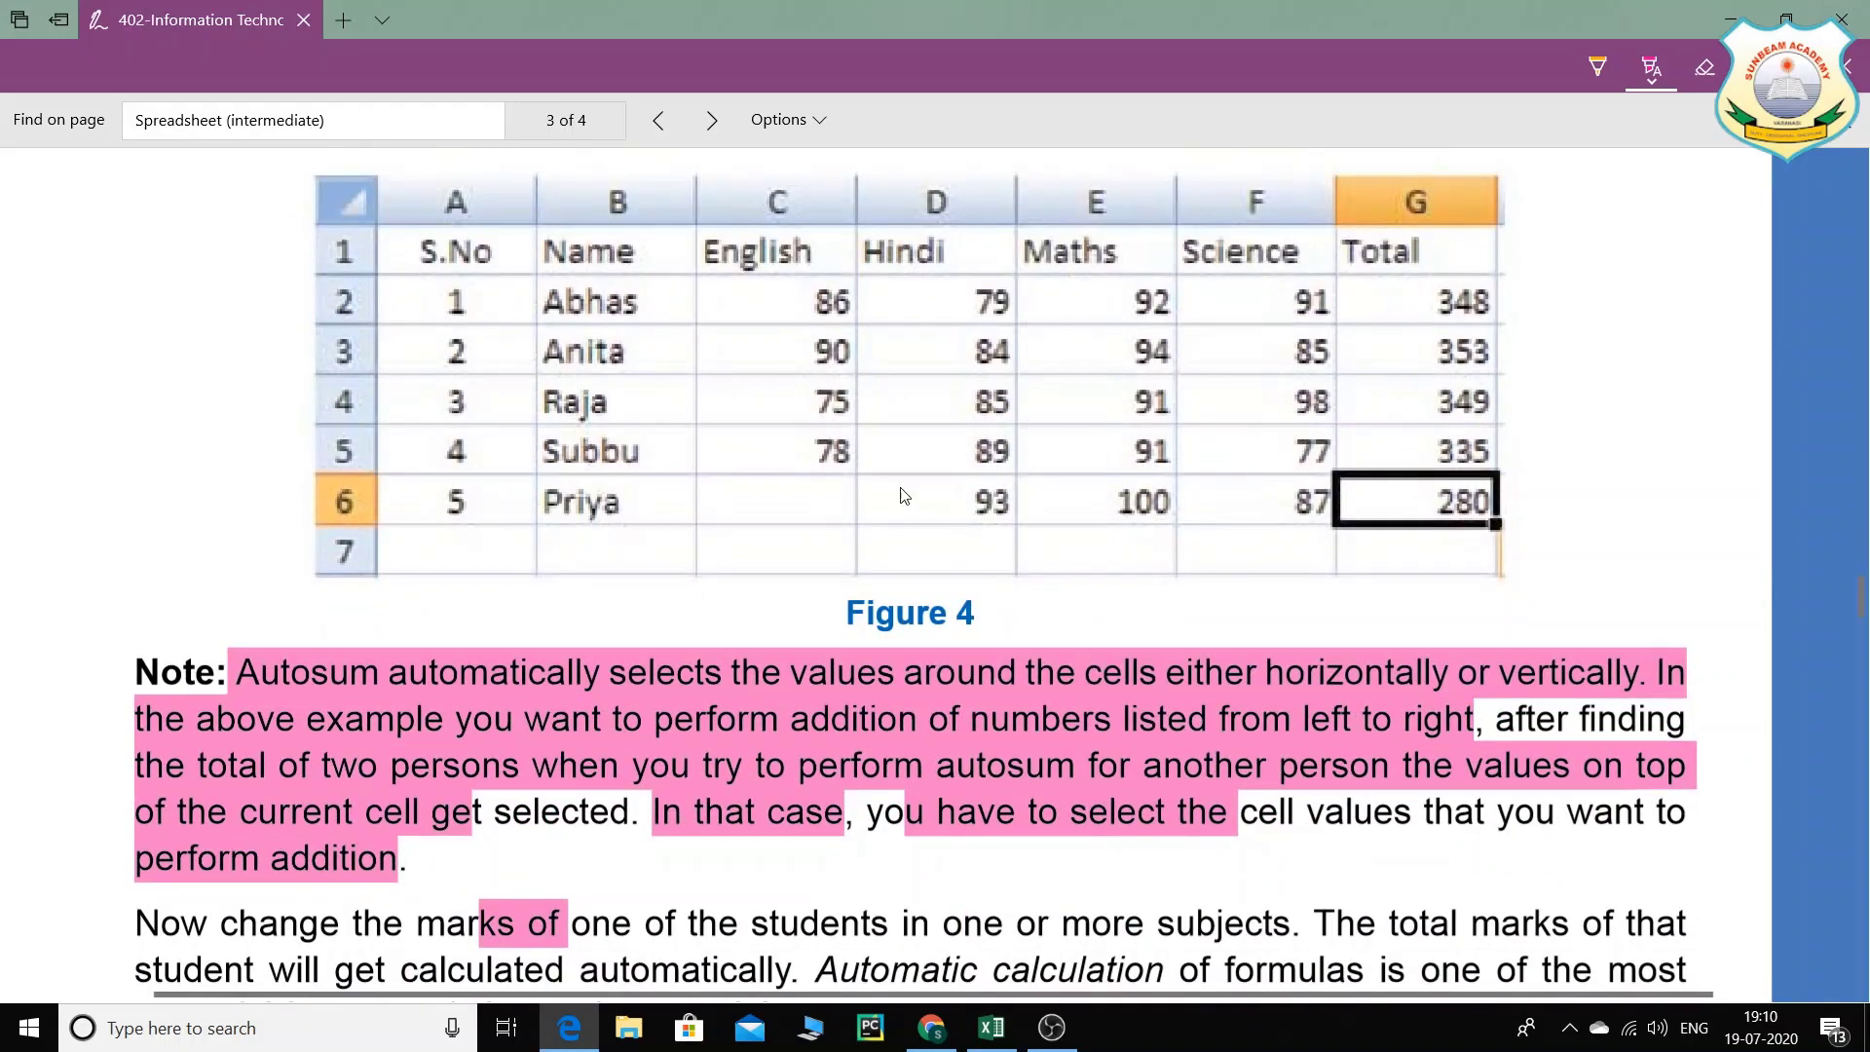
{"action": "scroll", "coordinate": [941, 502], "scroll_direction": "down", "scroll_amount": 12}
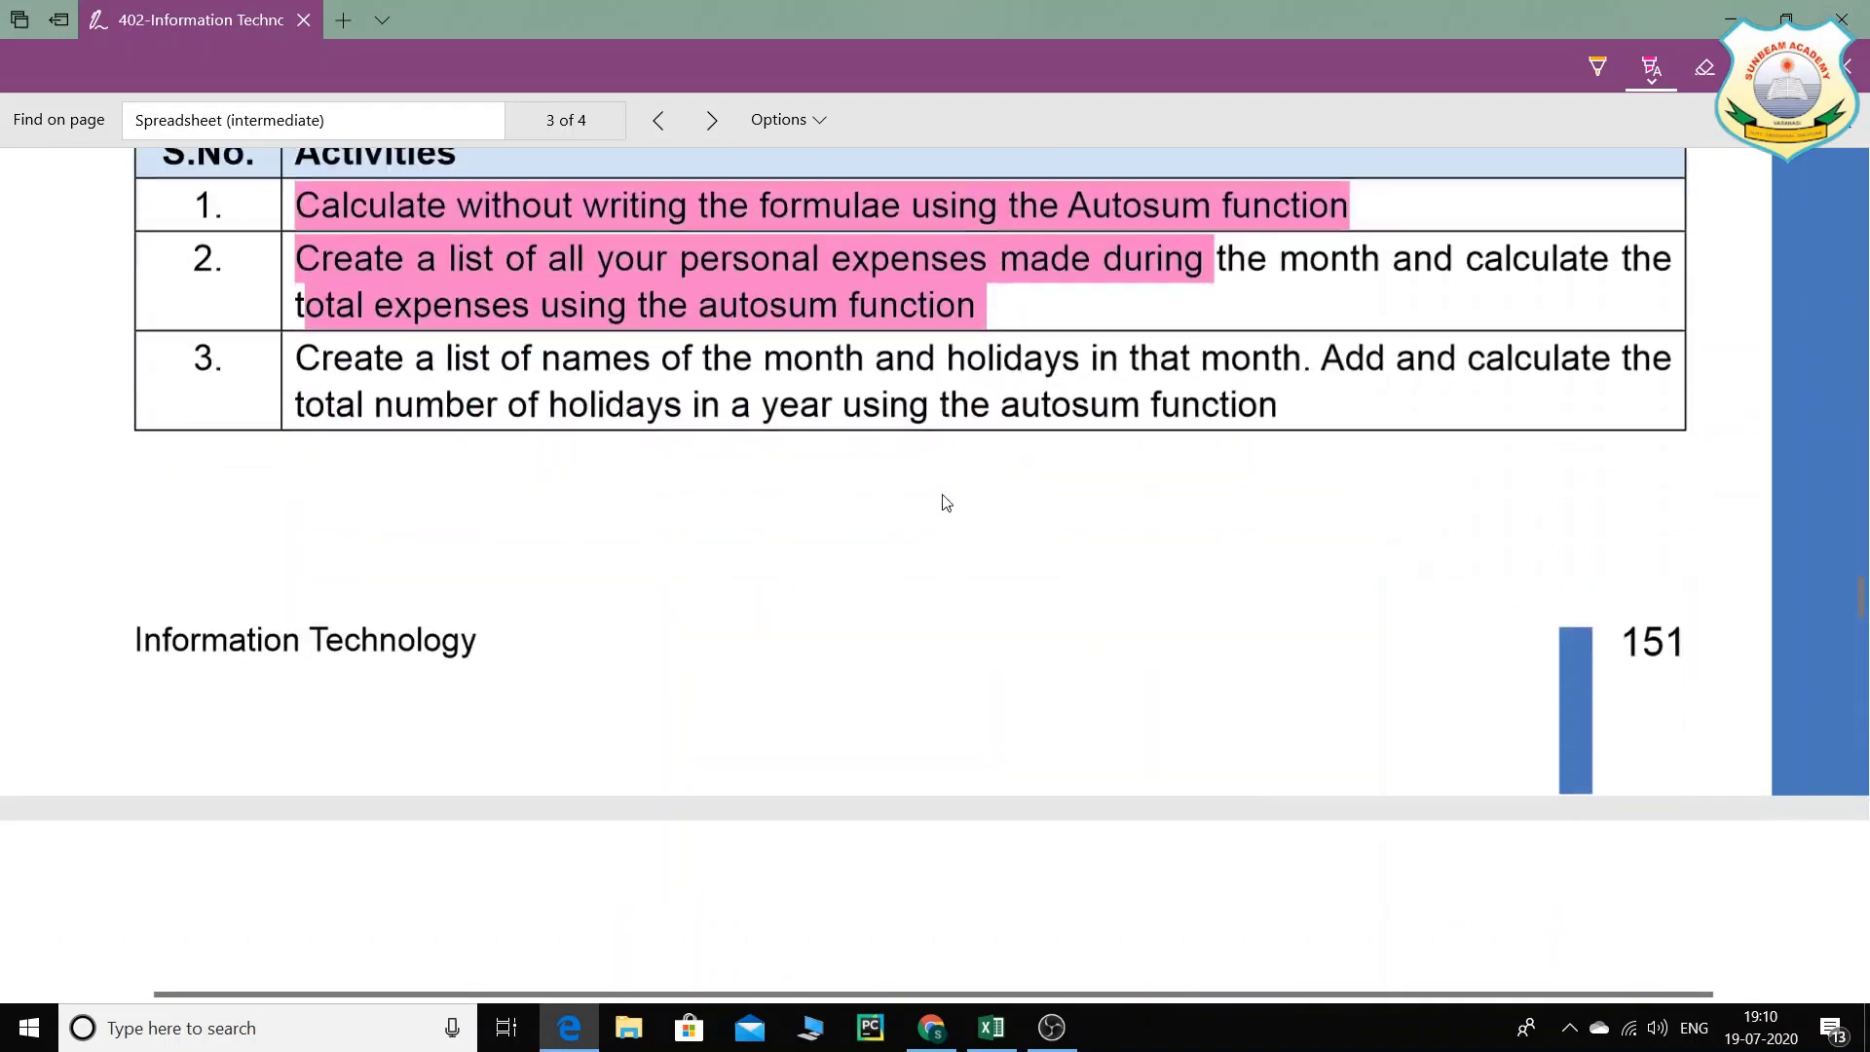
Step: Review the Assessment fill-in-the-blanks questions, then look back through the Session 1 text, Figure 1 and Figure 2
{"action": "scroll", "coordinate": [944, 502], "scroll_direction": "down", "scroll_amount": 10}
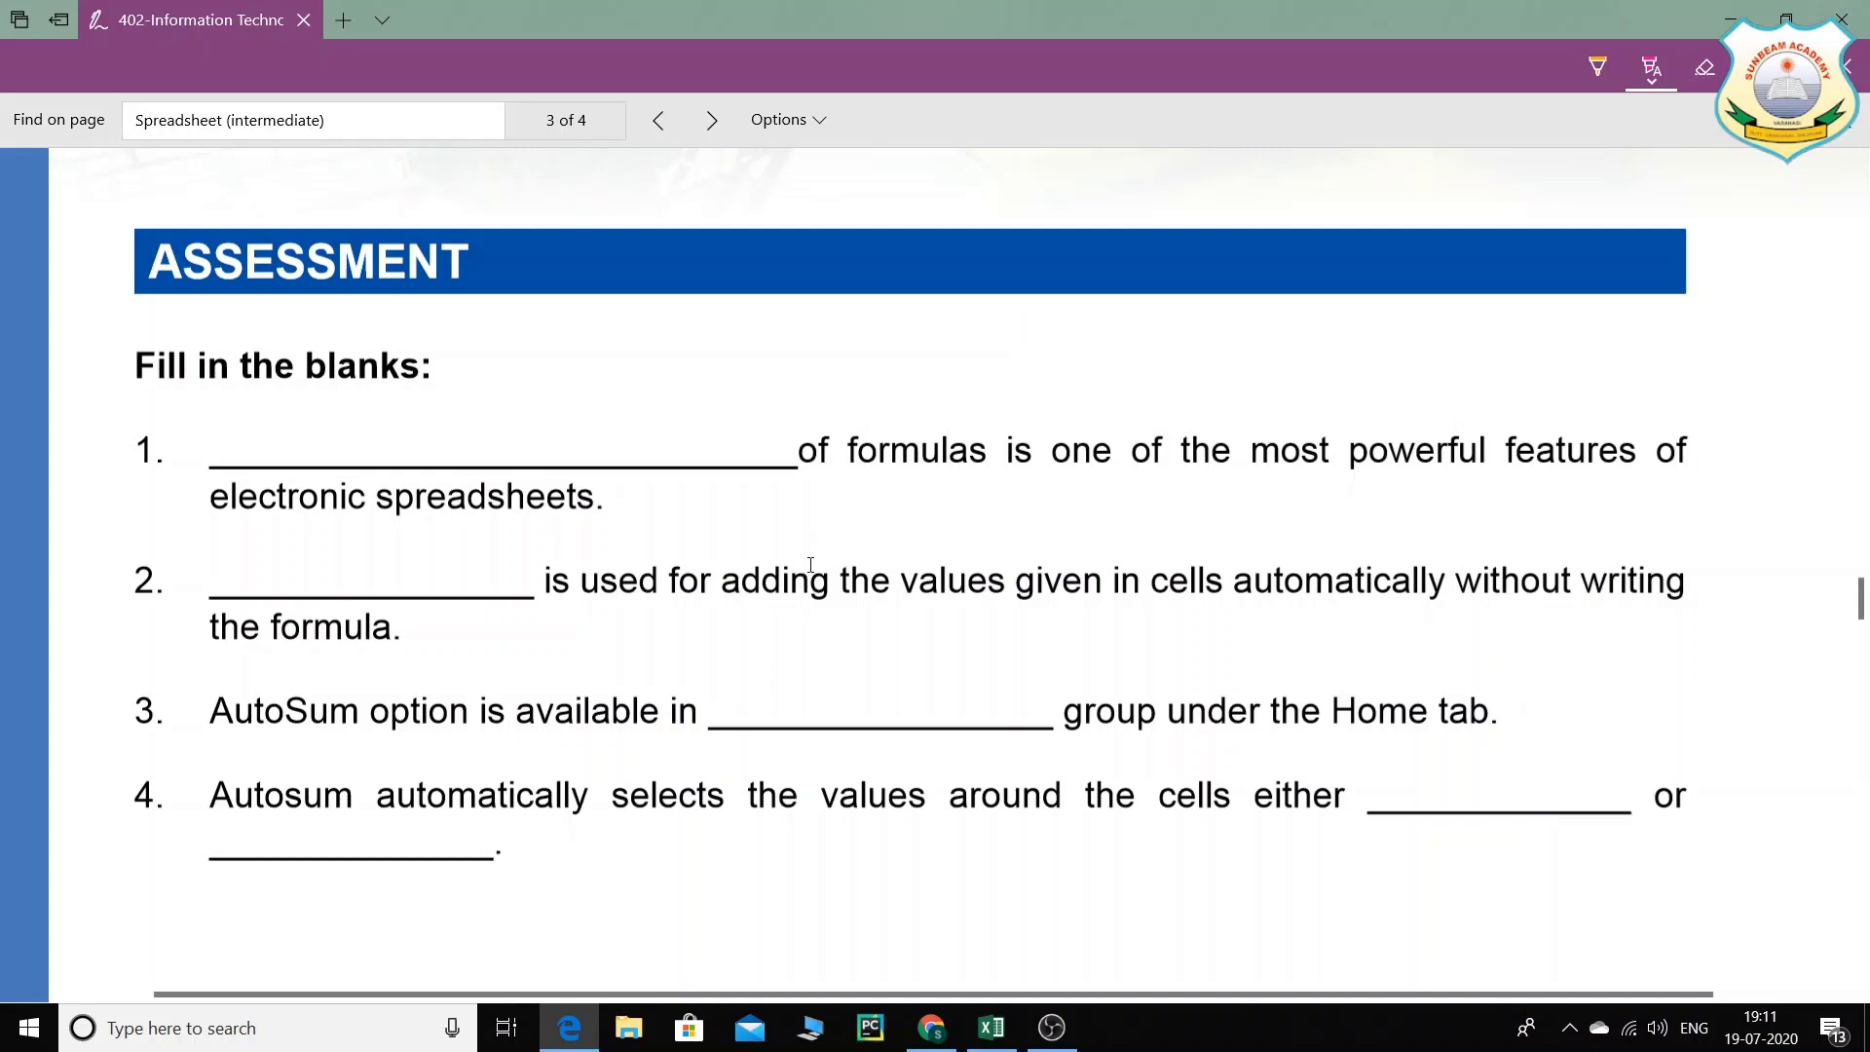
{"action": "scroll", "coordinate": [589, 492], "scroll_direction": "down", "scroll_amount": 3}
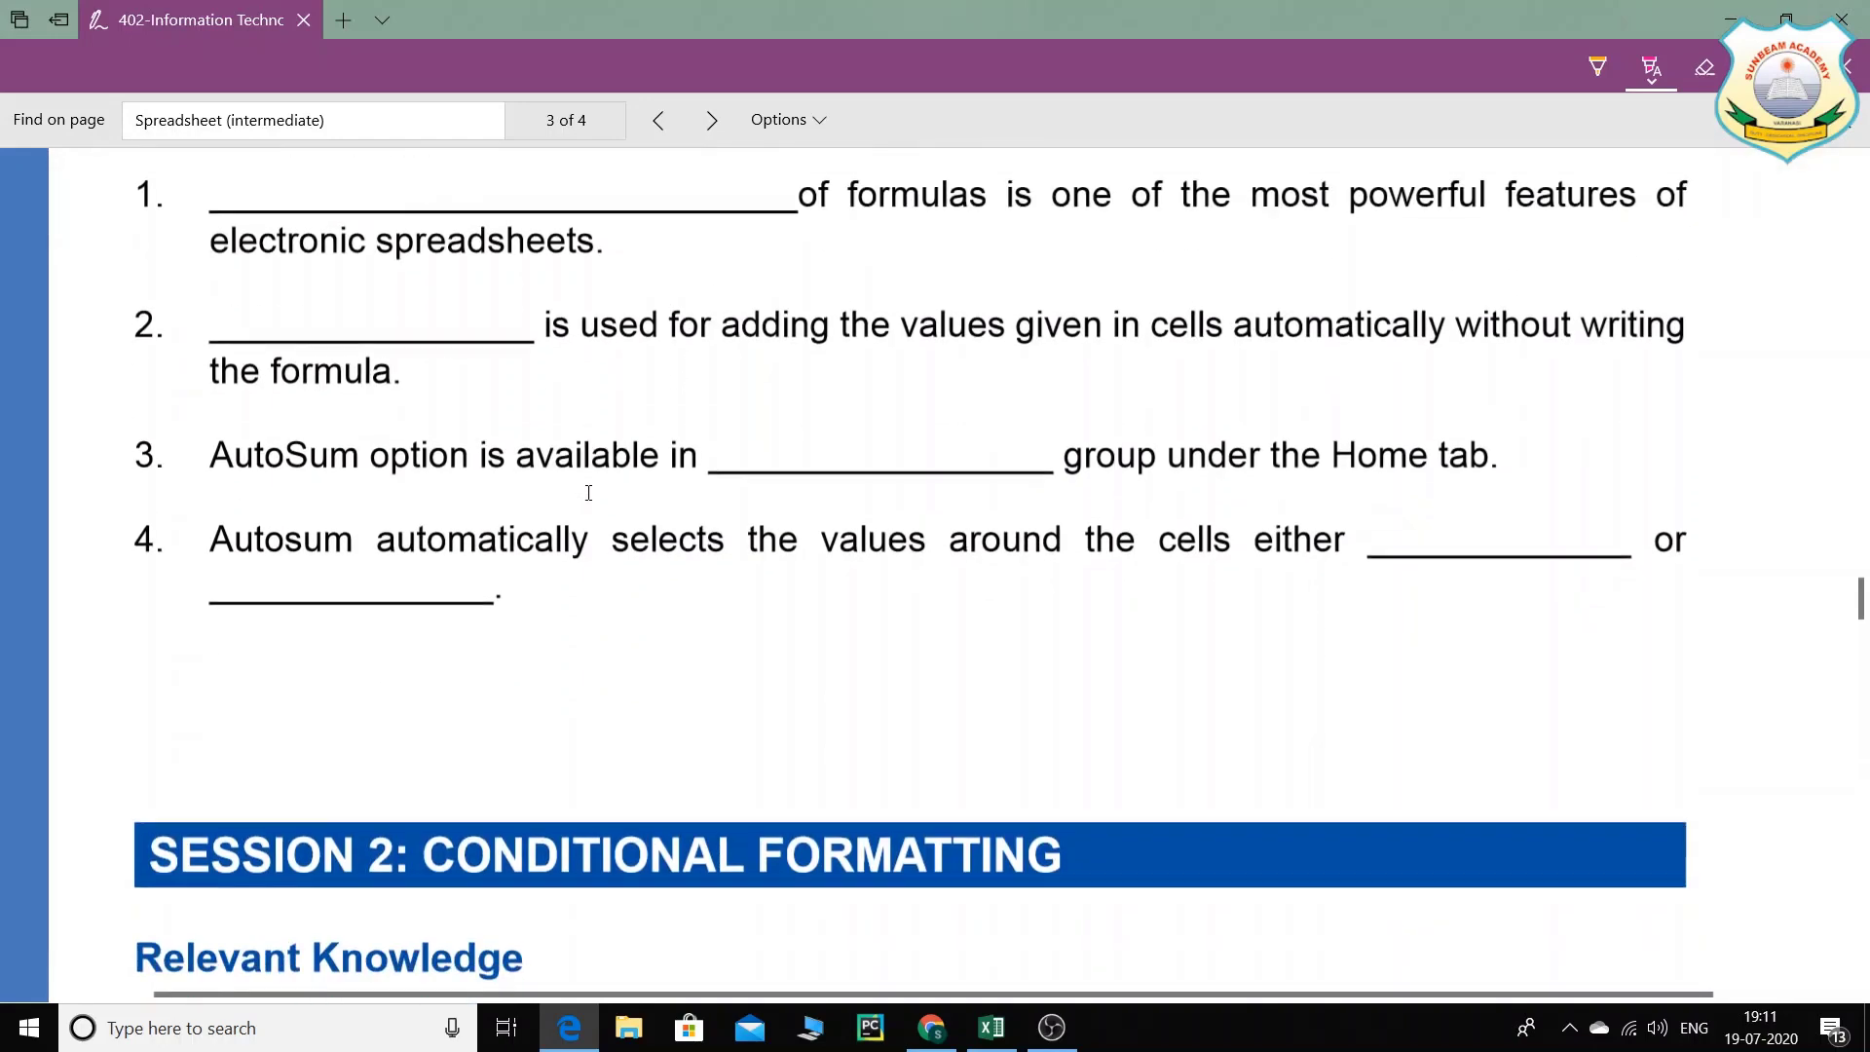
{"action": "scroll", "coordinate": [588, 492], "scroll_direction": "up", "scroll_amount": 3}
{"action": "scroll", "coordinate": [584, 494], "scroll_direction": "down", "scroll_amount": 1, "text": "ctrl"}
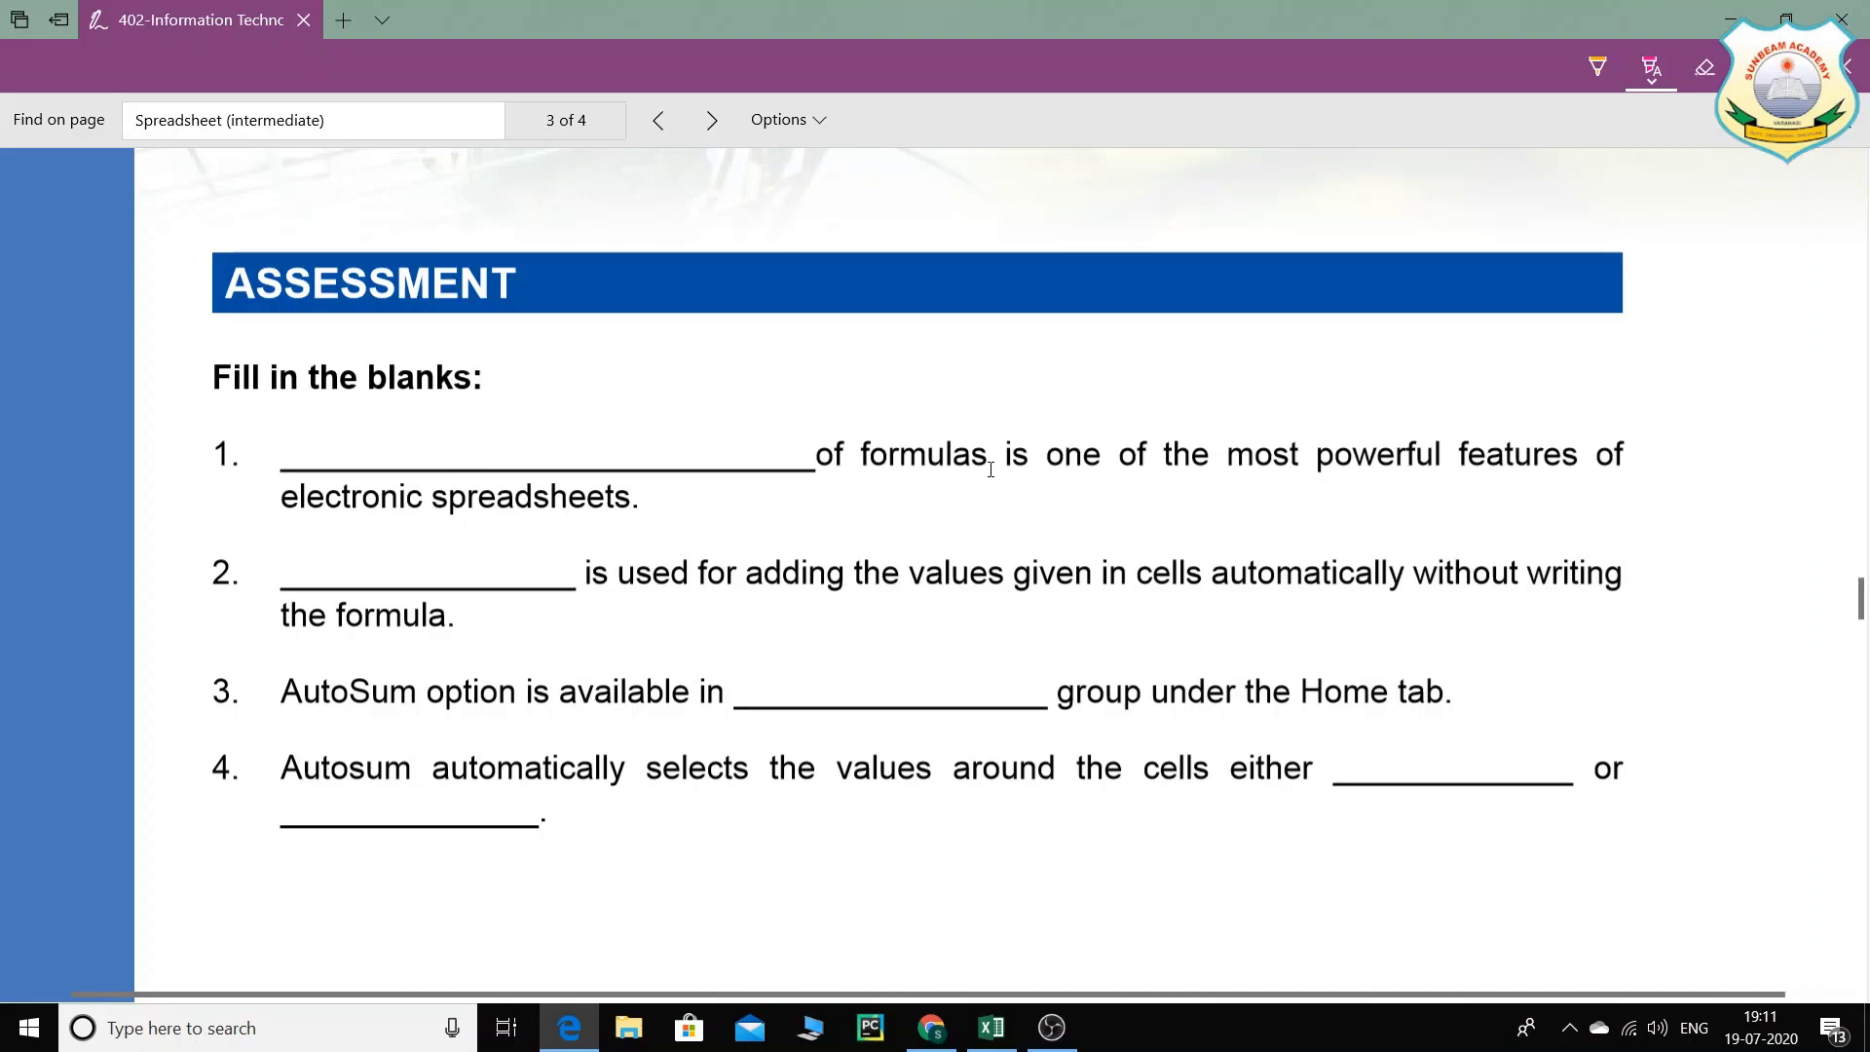
{"action": "scroll", "coordinate": [1058, 482], "scroll_direction": "up", "scroll_amount": 20}
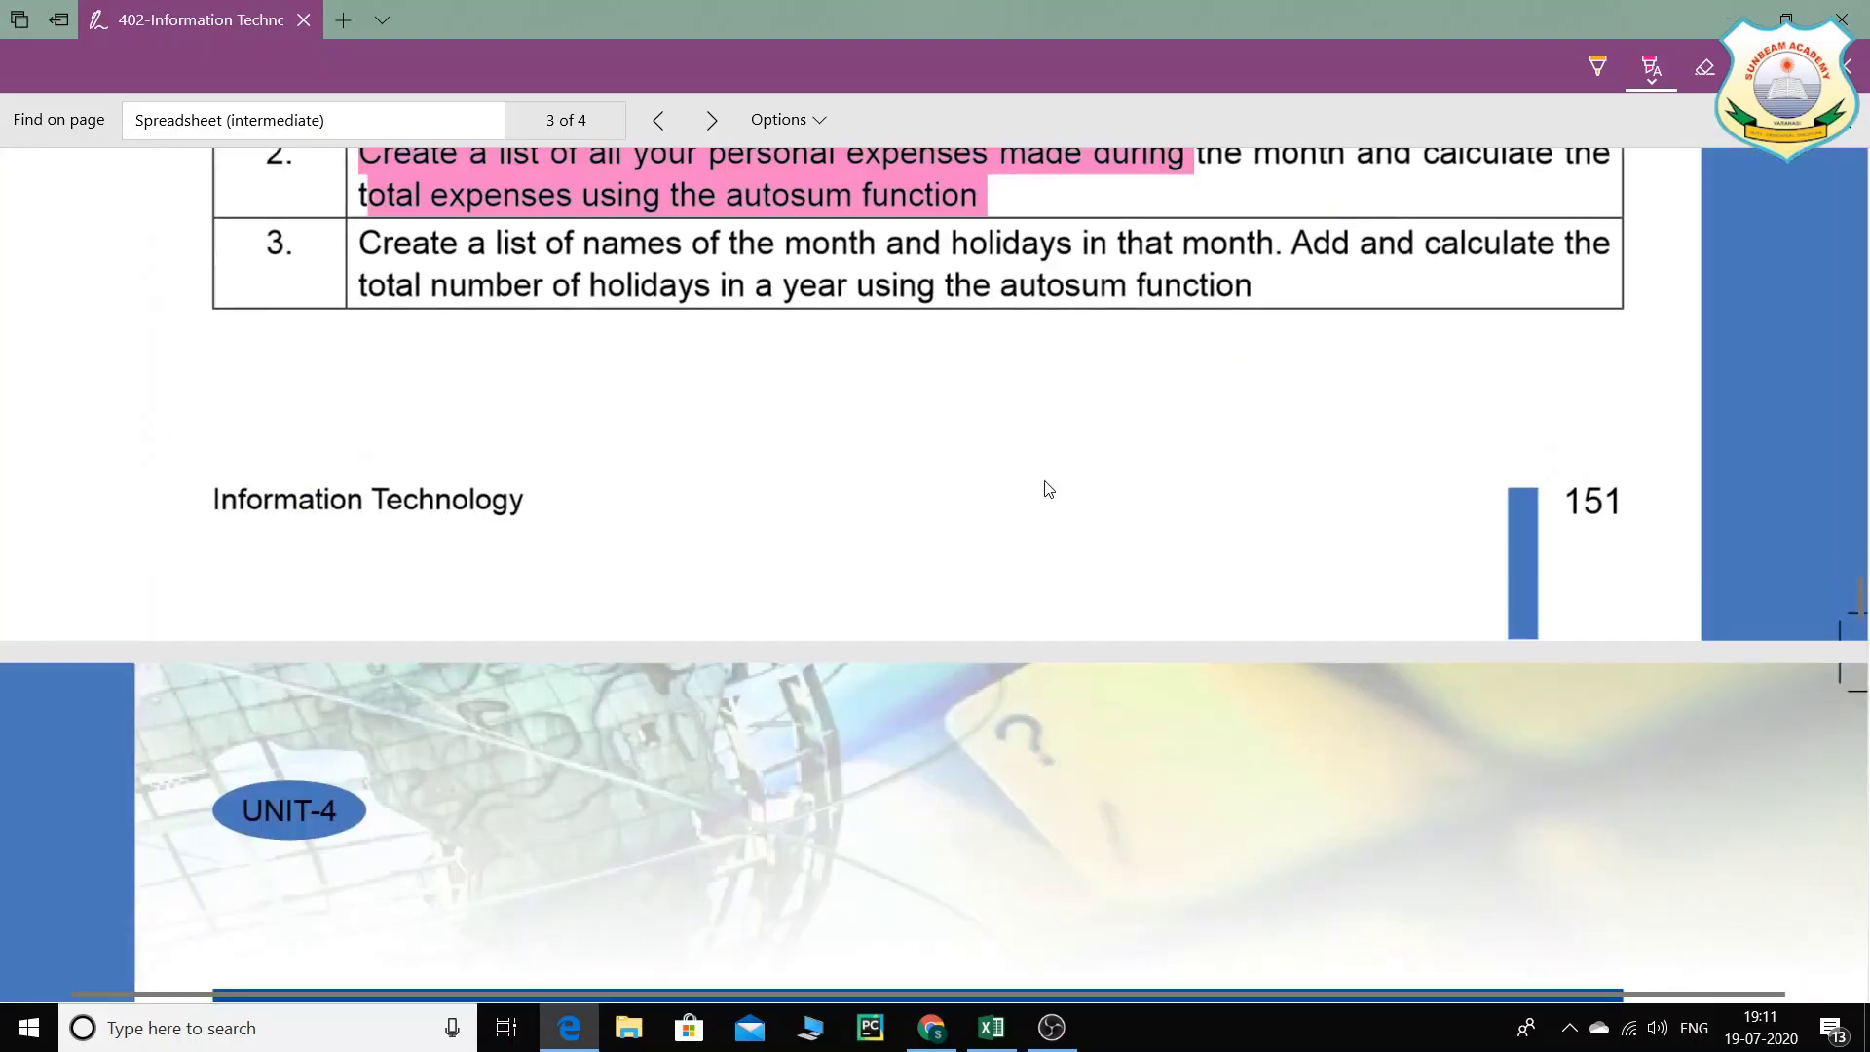
{"action": "scroll", "coordinate": [978, 481], "scroll_direction": "up", "scroll_amount": 15}
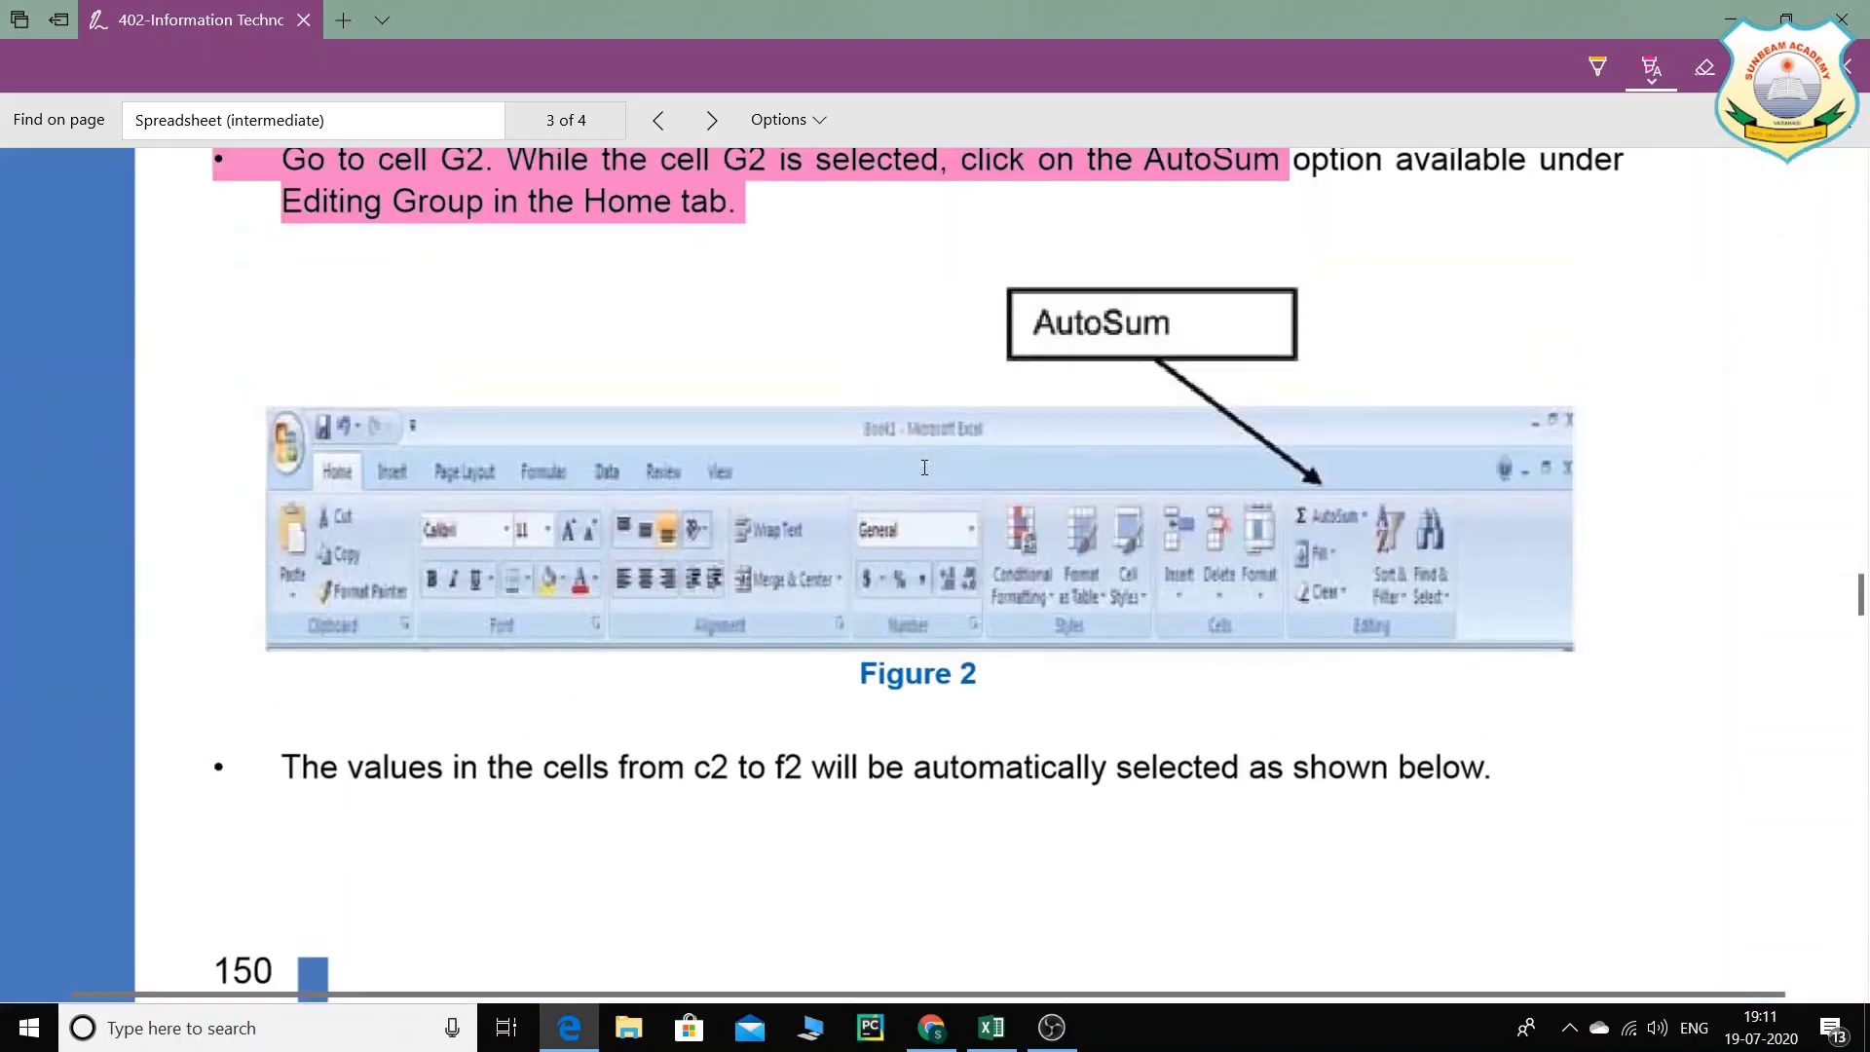
{"action": "scroll", "coordinate": [924, 467], "scroll_direction": "up", "scroll_amount": 2}
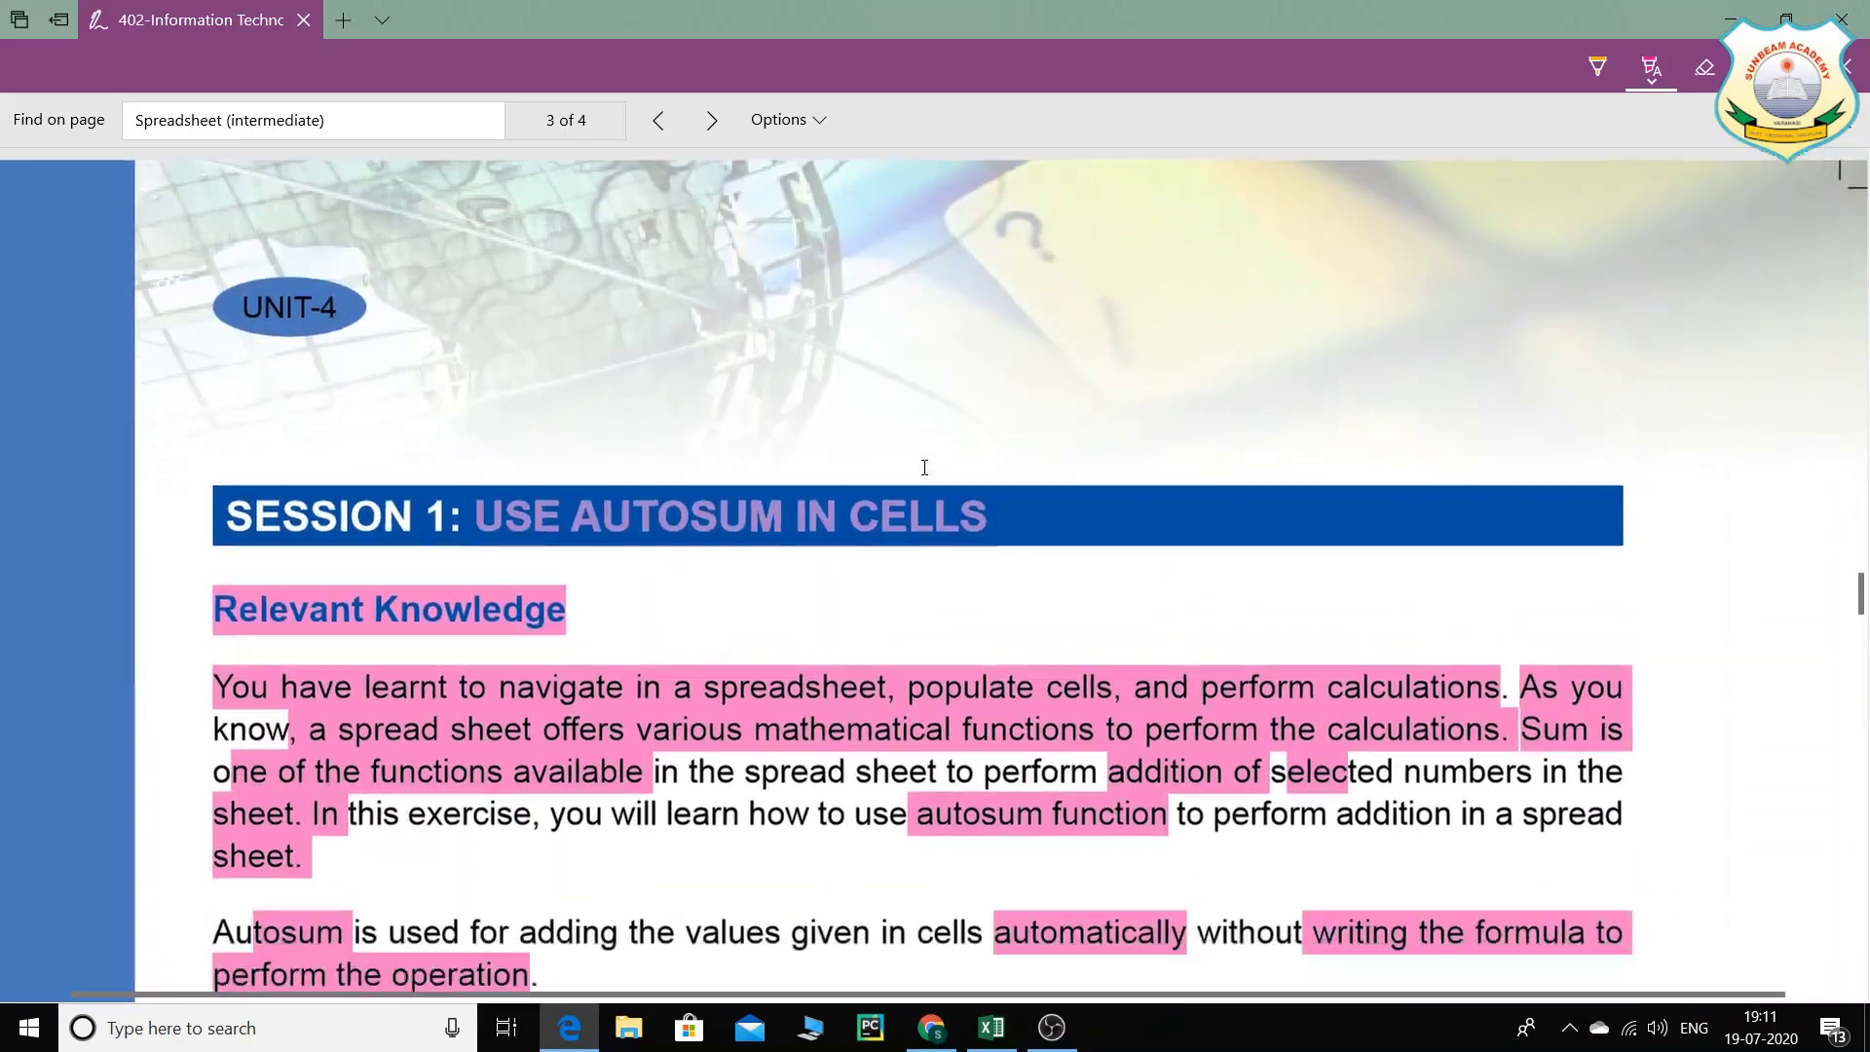
{"action": "scroll", "coordinate": [925, 467], "scroll_direction": "down", "scroll_amount": 4}
{"action": "left_click", "coordinate": [432, 543]}
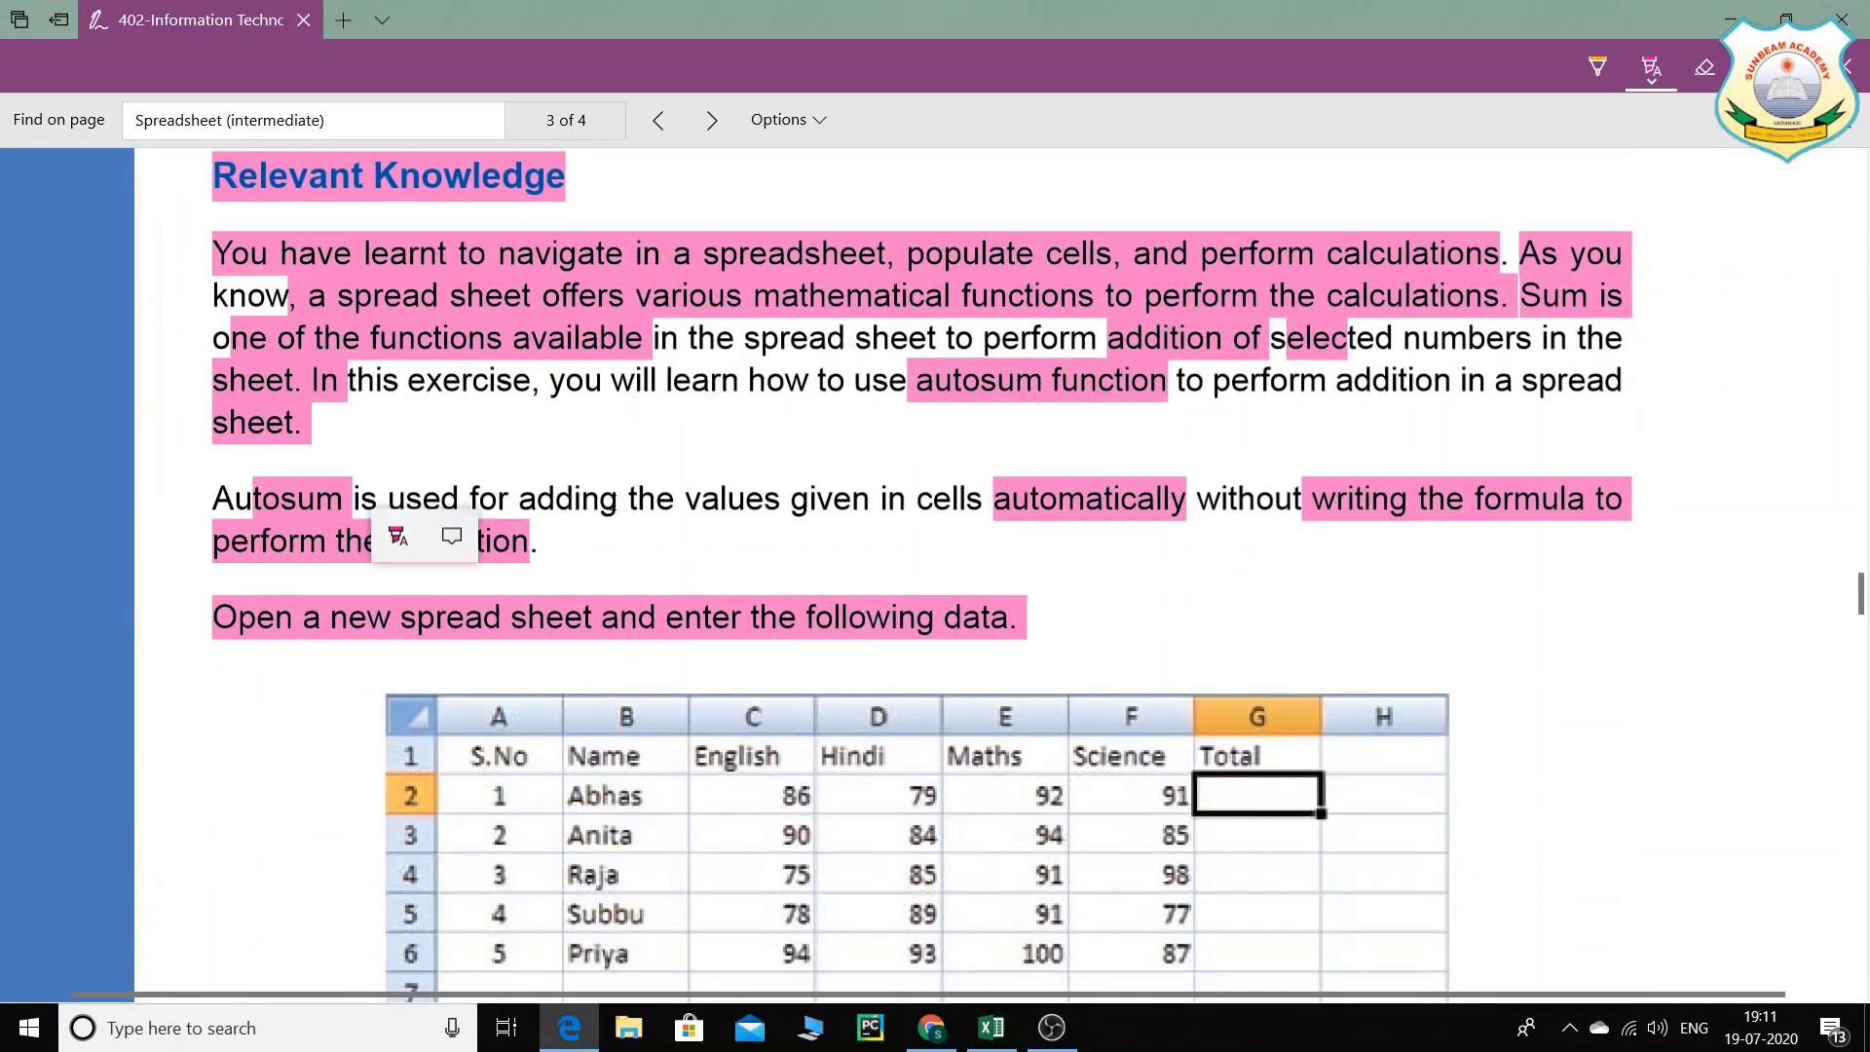
{"action": "scroll", "coordinate": [617, 500], "scroll_direction": "down", "scroll_amount": 6}
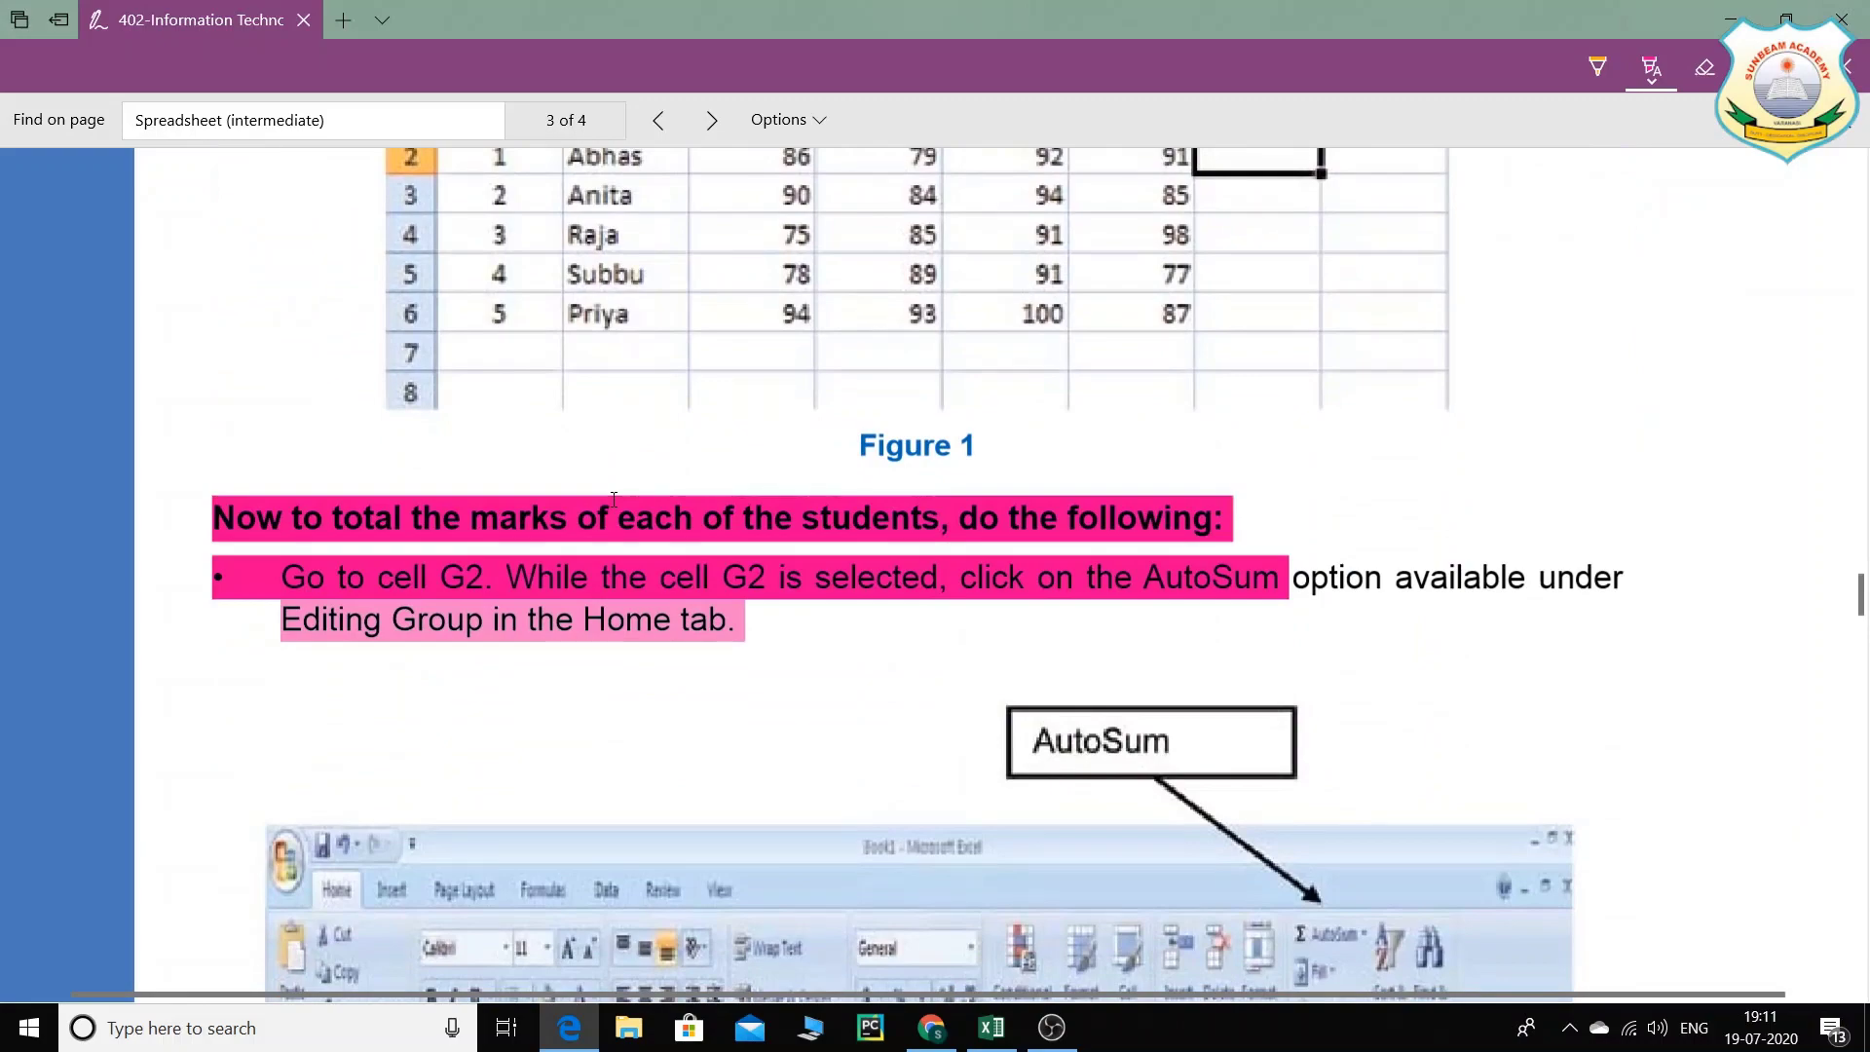
{"action": "scroll", "coordinate": [613, 498], "scroll_direction": "up", "scroll_amount": 6}
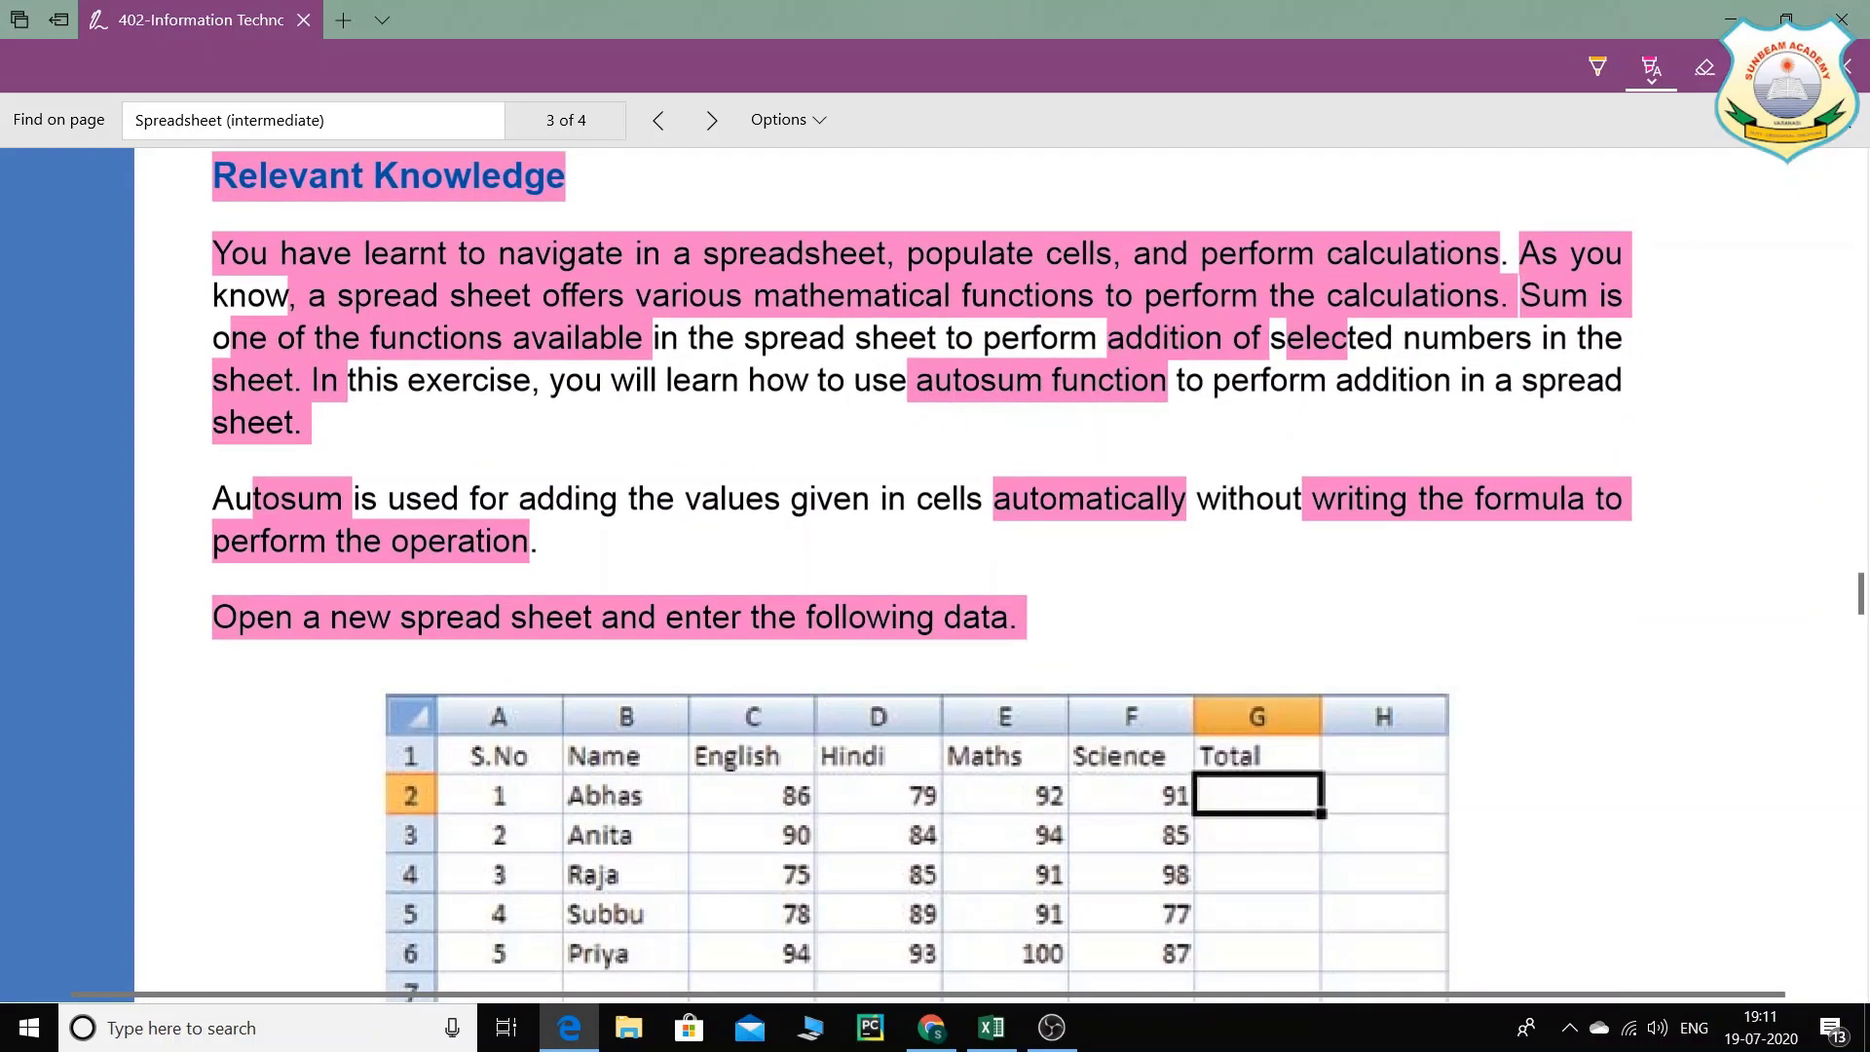
Step: Erase the pink highlights from the Session 1 introduction, the data-entry line and the instructions for totalling each student's marks
{"action": "left_click", "coordinate": [1706, 63]}
{"action": "mouse_move", "coordinate": [973, 380]}
{"action": "left_mouse_down"}
{"action": "mouse_move", "coordinate": [1071, 294]}
{"action": "mouse_move", "coordinate": [1254, 440]}
{"action": "mouse_move", "coordinate": [1558, 484]}
{"action": "mouse_move", "coordinate": [307, 456]}
{"action": "mouse_move", "coordinate": [516, 330]}
{"action": "mouse_move", "coordinate": [1281, 261]}
{"action": "mouse_move", "coordinate": [1499, 364]}
{"action": "mouse_move", "coordinate": [1060, 389]}
{"action": "left_mouse_up"}
{"action": "left_click_drag", "start_coordinate": [1493, 310], "coordinate": [763, 484]}
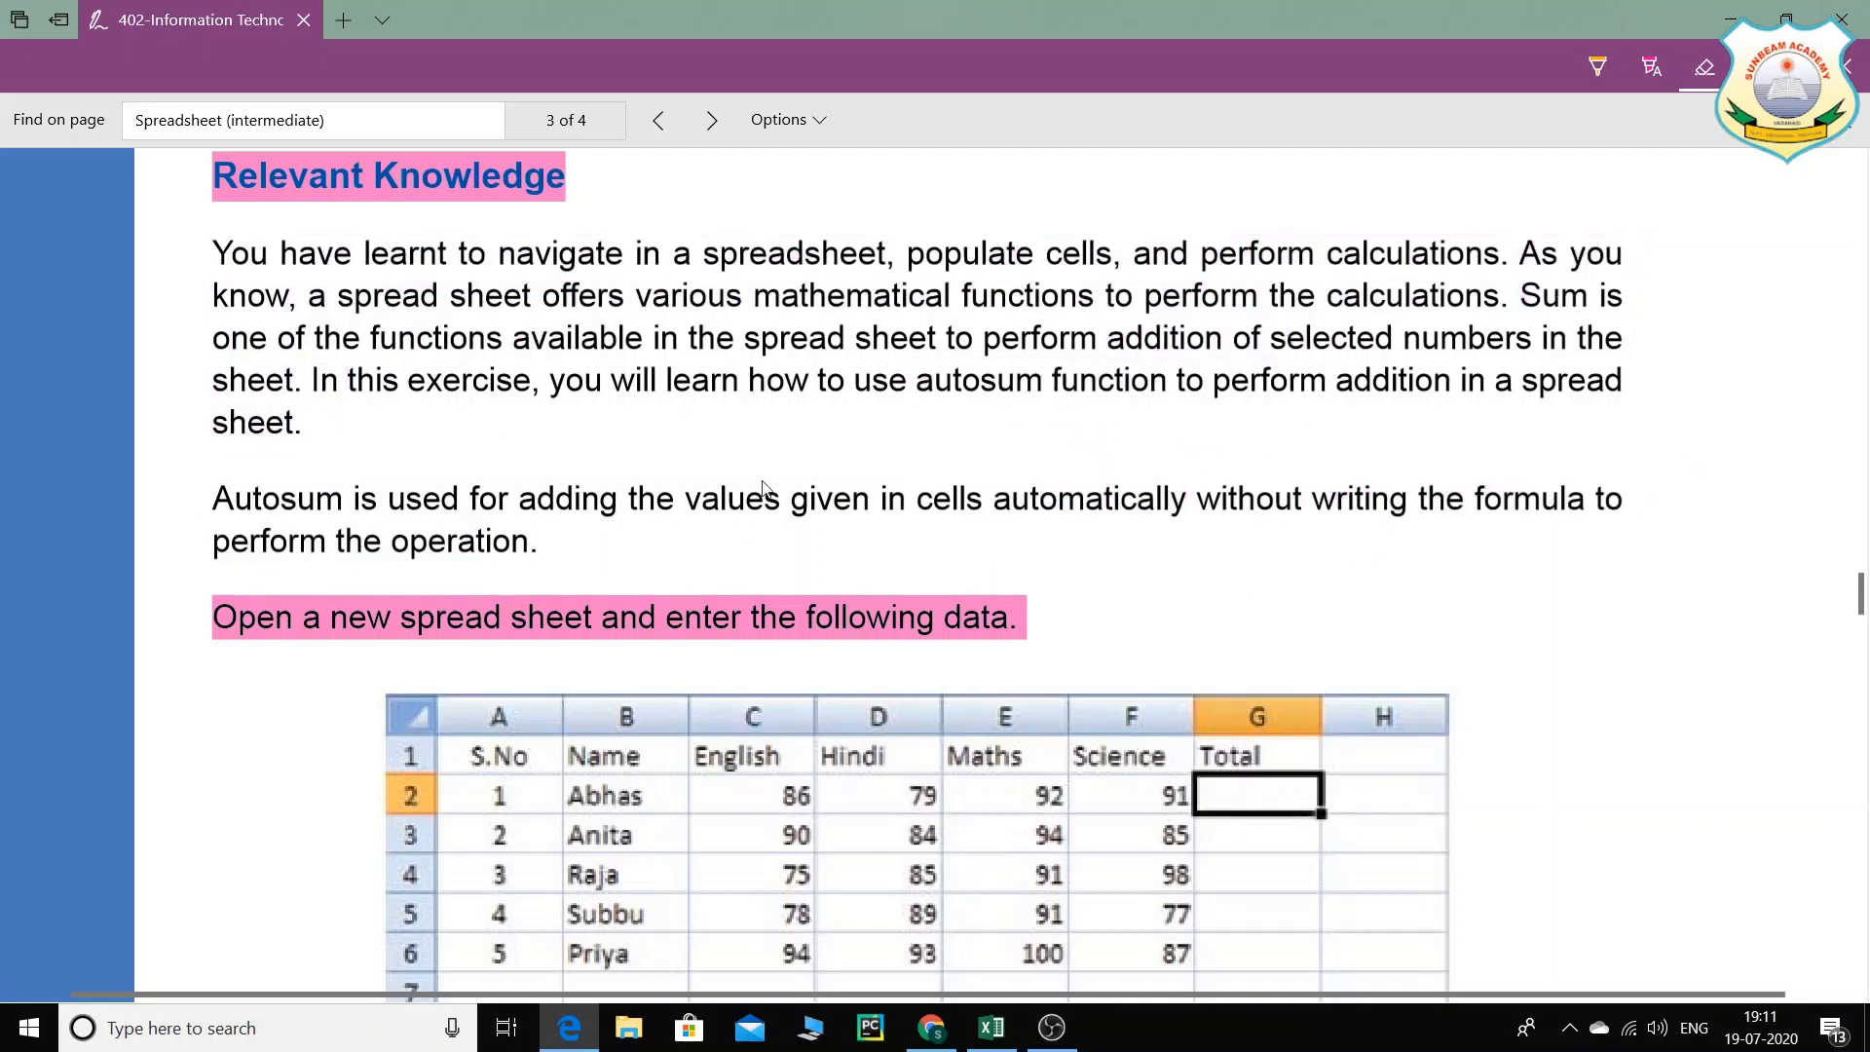
{"action": "mouse_move", "coordinate": [584, 616]}
{"action": "left_mouse_down"}
{"action": "mouse_move", "coordinate": [360, 611]}
{"action": "mouse_move", "coordinate": [356, 651]}
{"action": "mouse_move", "coordinate": [575, 596]}
{"action": "left_mouse_up"}
{"action": "scroll", "coordinate": [393, 416], "scroll_direction": "up", "scroll_amount": 2}
{"action": "scroll", "coordinate": [392, 416], "scroll_direction": "down", "scroll_amount": 2}
{"action": "scroll", "coordinate": [388, 407], "scroll_direction": "down", "scroll_amount": 6}
{"action": "scroll", "coordinate": [614, 589], "scroll_direction": "down", "scroll_amount": 2}
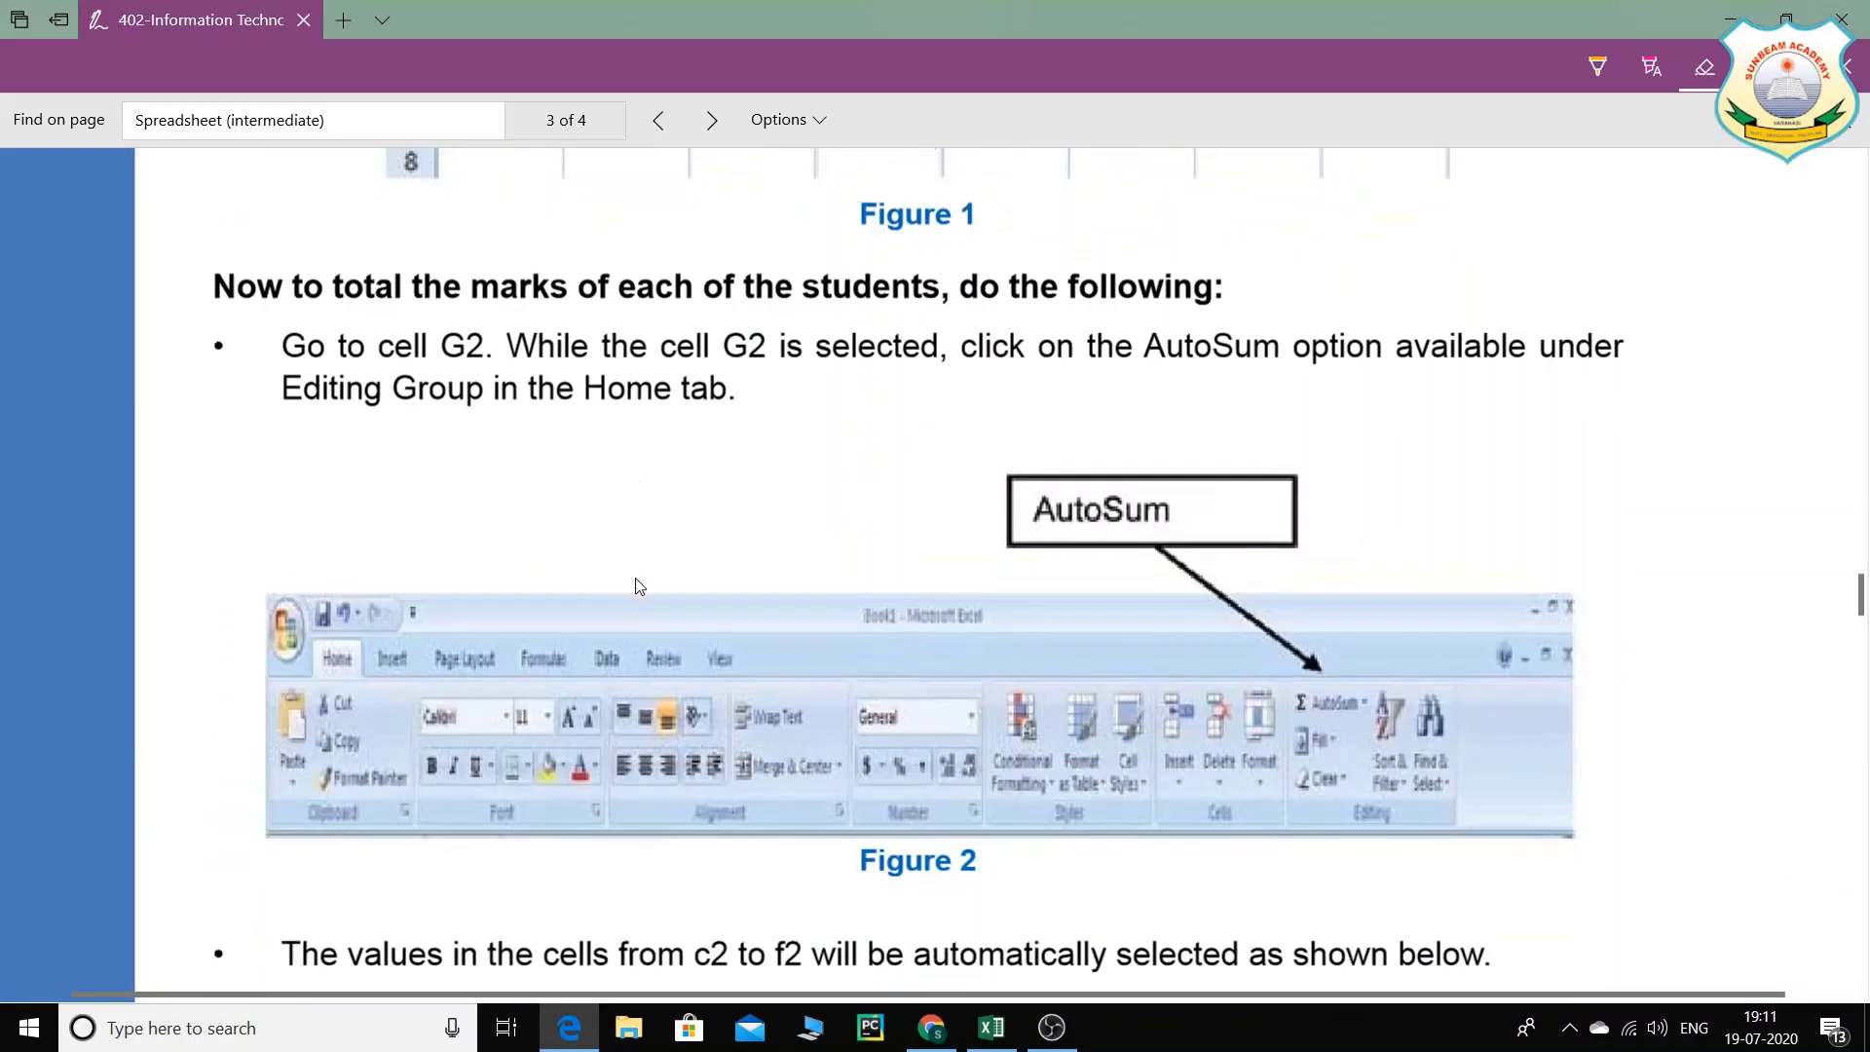
{"action": "scroll", "coordinate": [638, 586], "scroll_direction": "down", "scroll_amount": 3}
{"action": "scroll", "coordinate": [638, 584], "scroll_direction": "up", "scroll_amount": 4}
{"action": "scroll", "coordinate": [637, 581], "scroll_direction": "down", "scroll_amount": 1}
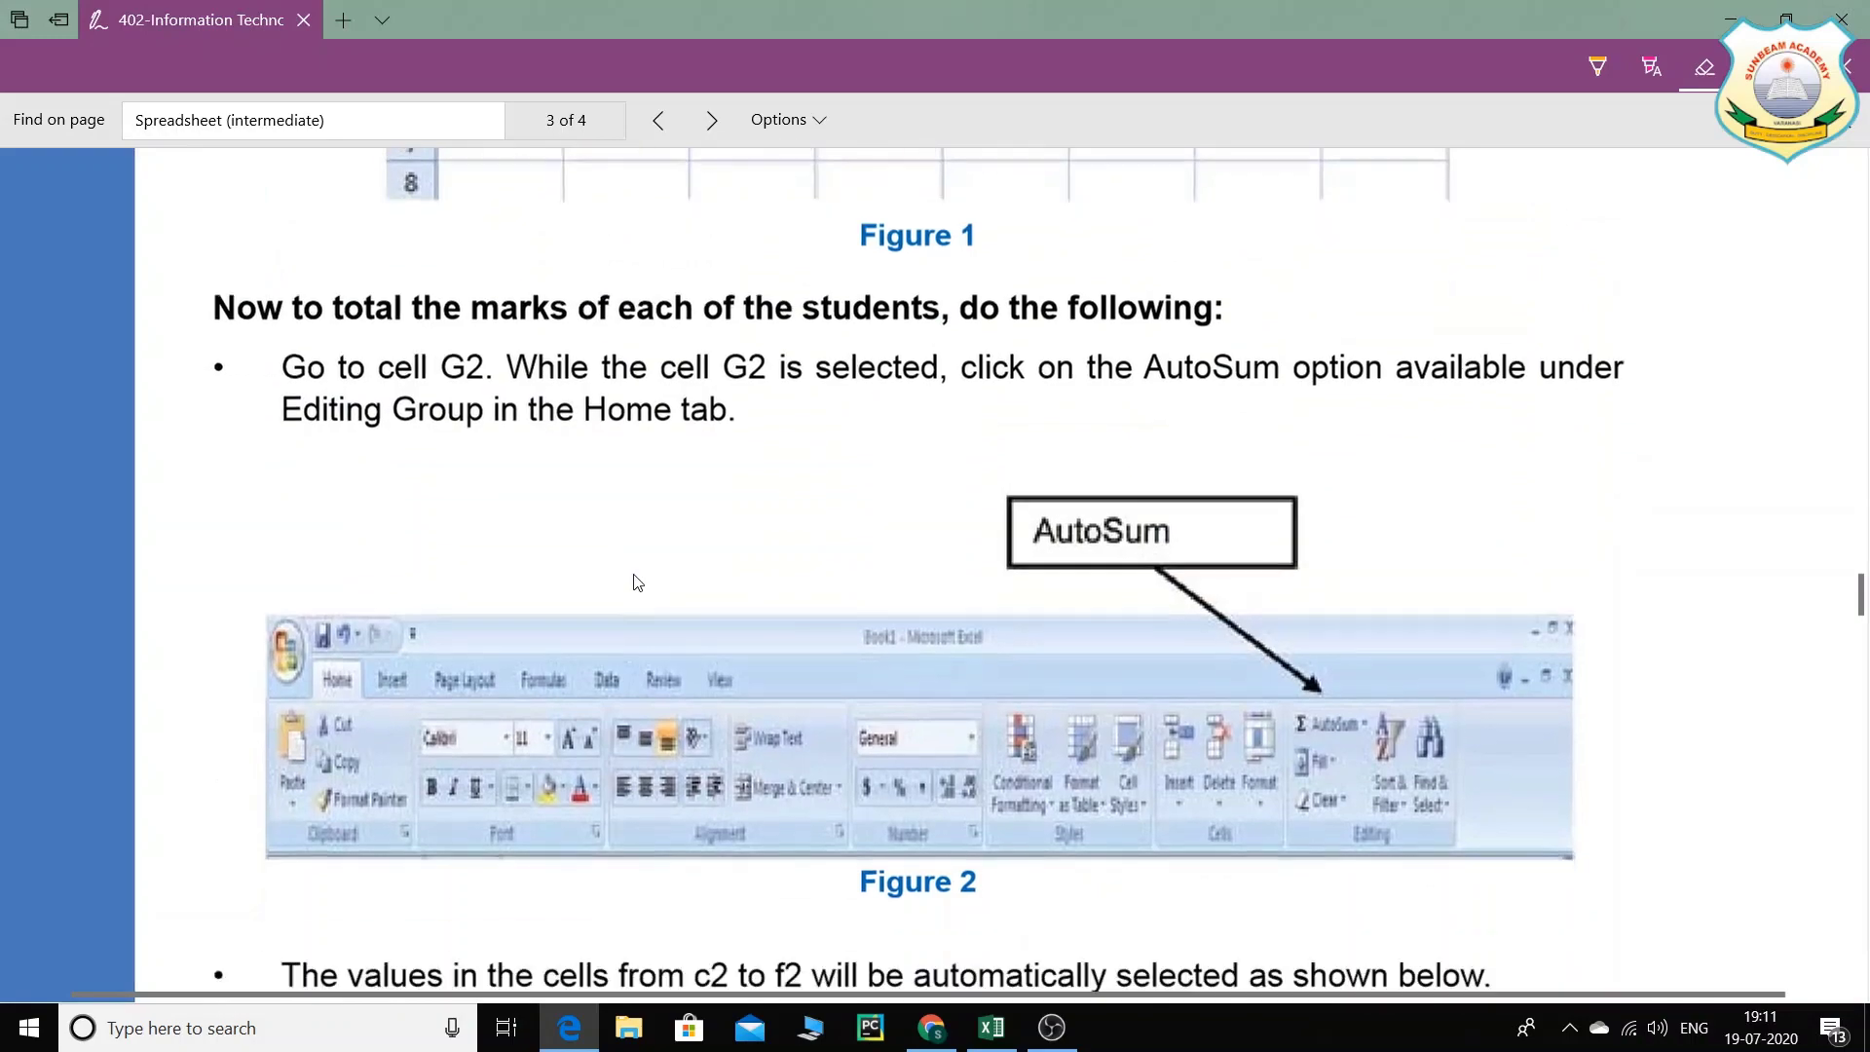
Step: Erase the remaining pink highlights from the Note below Figure 4 and from the Exercise heading line and activities
{"action": "scroll", "coordinate": [636, 583], "scroll_direction": "down", "scroll_amount": 10}
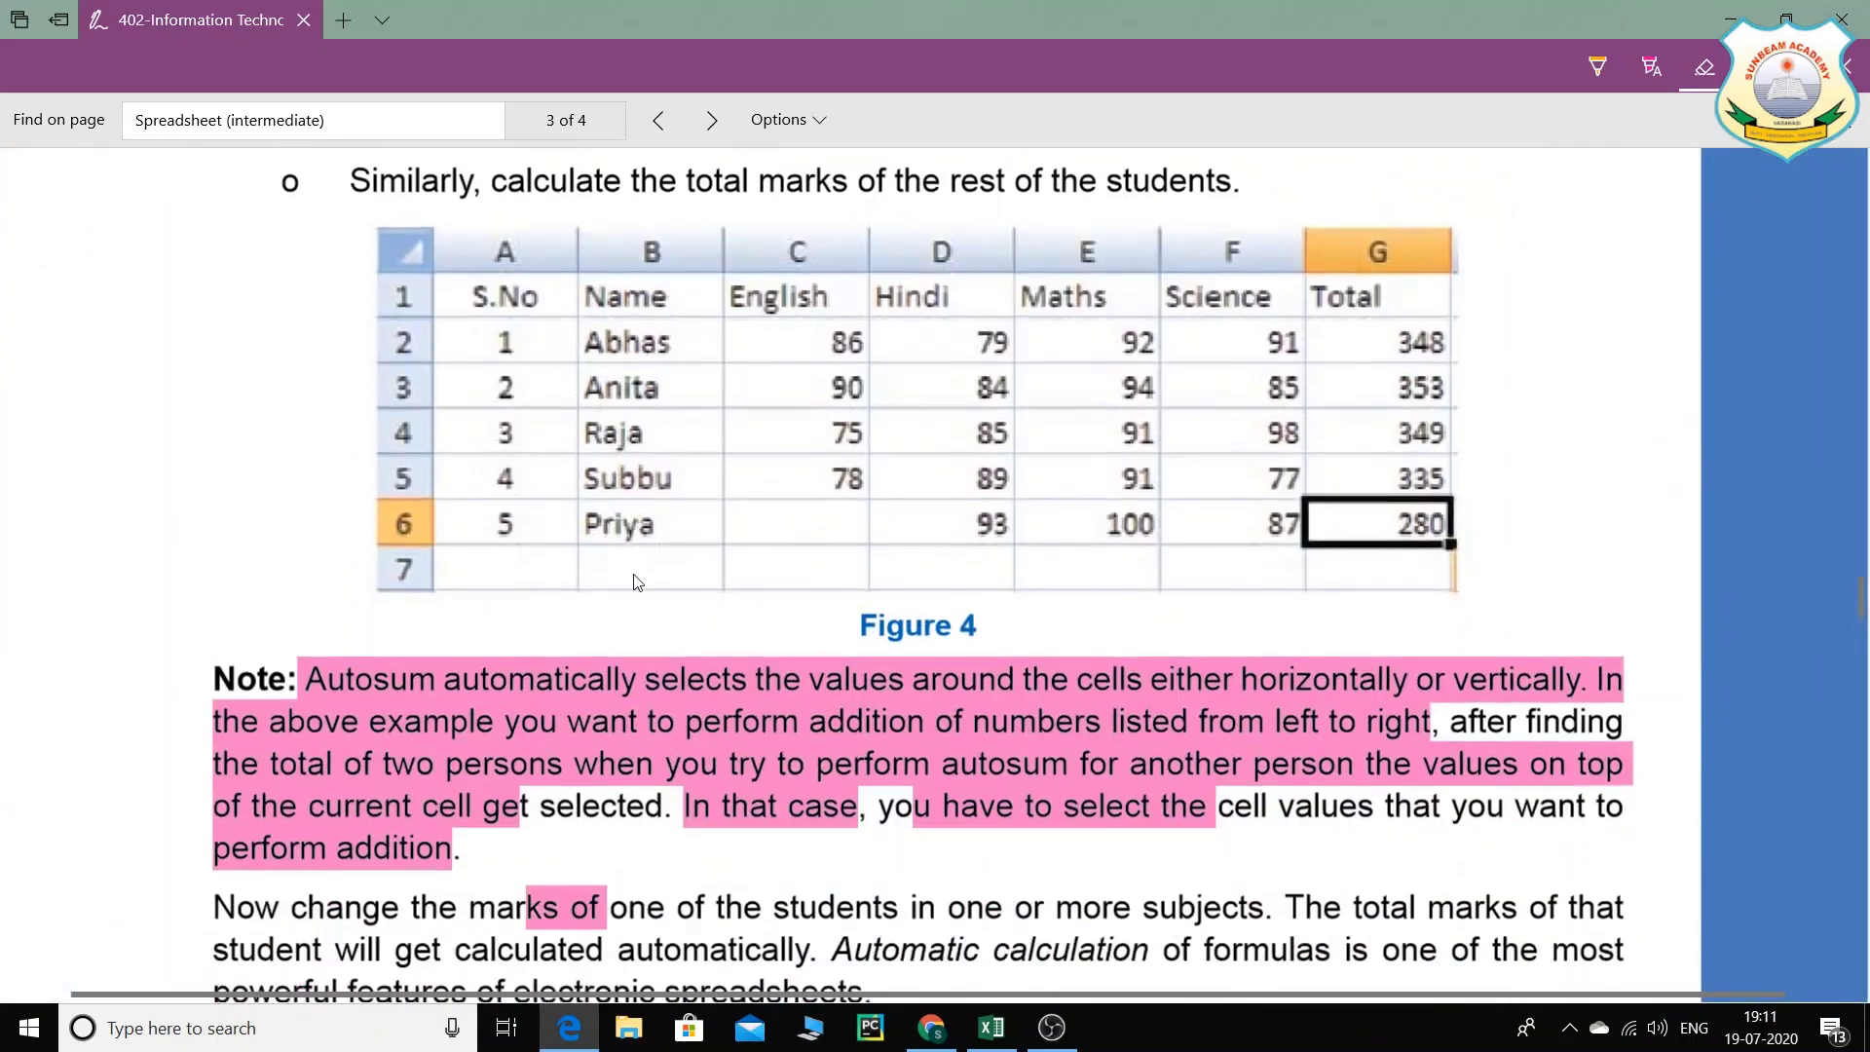
{"action": "scroll", "coordinate": [638, 582], "scroll_direction": "down", "scroll_amount": 2}
{"action": "mouse_move", "coordinate": [638, 583]}
{"action": "left_mouse_down"}
{"action": "mouse_move", "coordinate": [377, 685]}
{"action": "mouse_move", "coordinate": [861, 722]}
{"action": "mouse_move", "coordinate": [983, 755]}
{"action": "mouse_move", "coordinate": [628, 677]}
{"action": "left_mouse_up"}
{"action": "scroll", "coordinate": [635, 645], "scroll_direction": "down", "scroll_amount": 5}
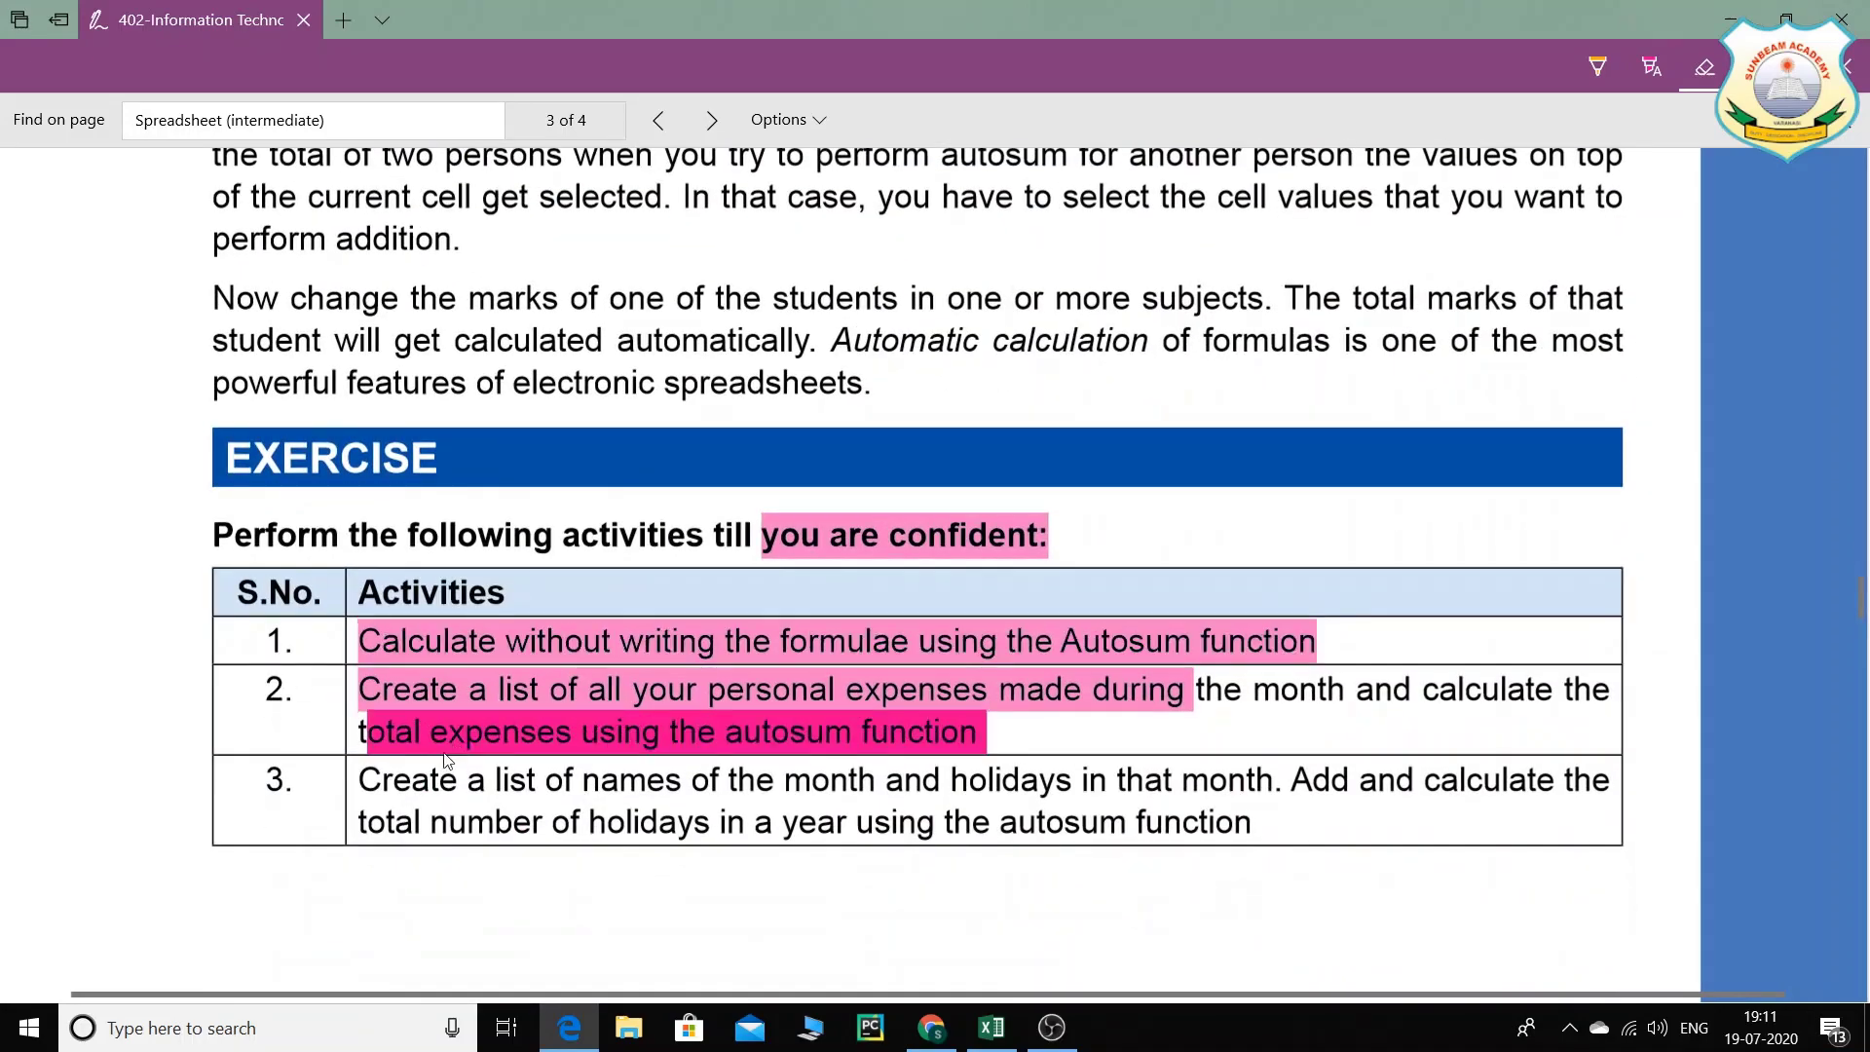
{"action": "left_click_drag", "start_coordinate": [447, 759], "coordinate": [808, 571]}
{"action": "scroll", "coordinate": [718, 603], "scroll_direction": "down", "scroll_amount": 5}
{"action": "scroll", "coordinate": [718, 604], "scroll_direction": "up", "scroll_amount": 4}
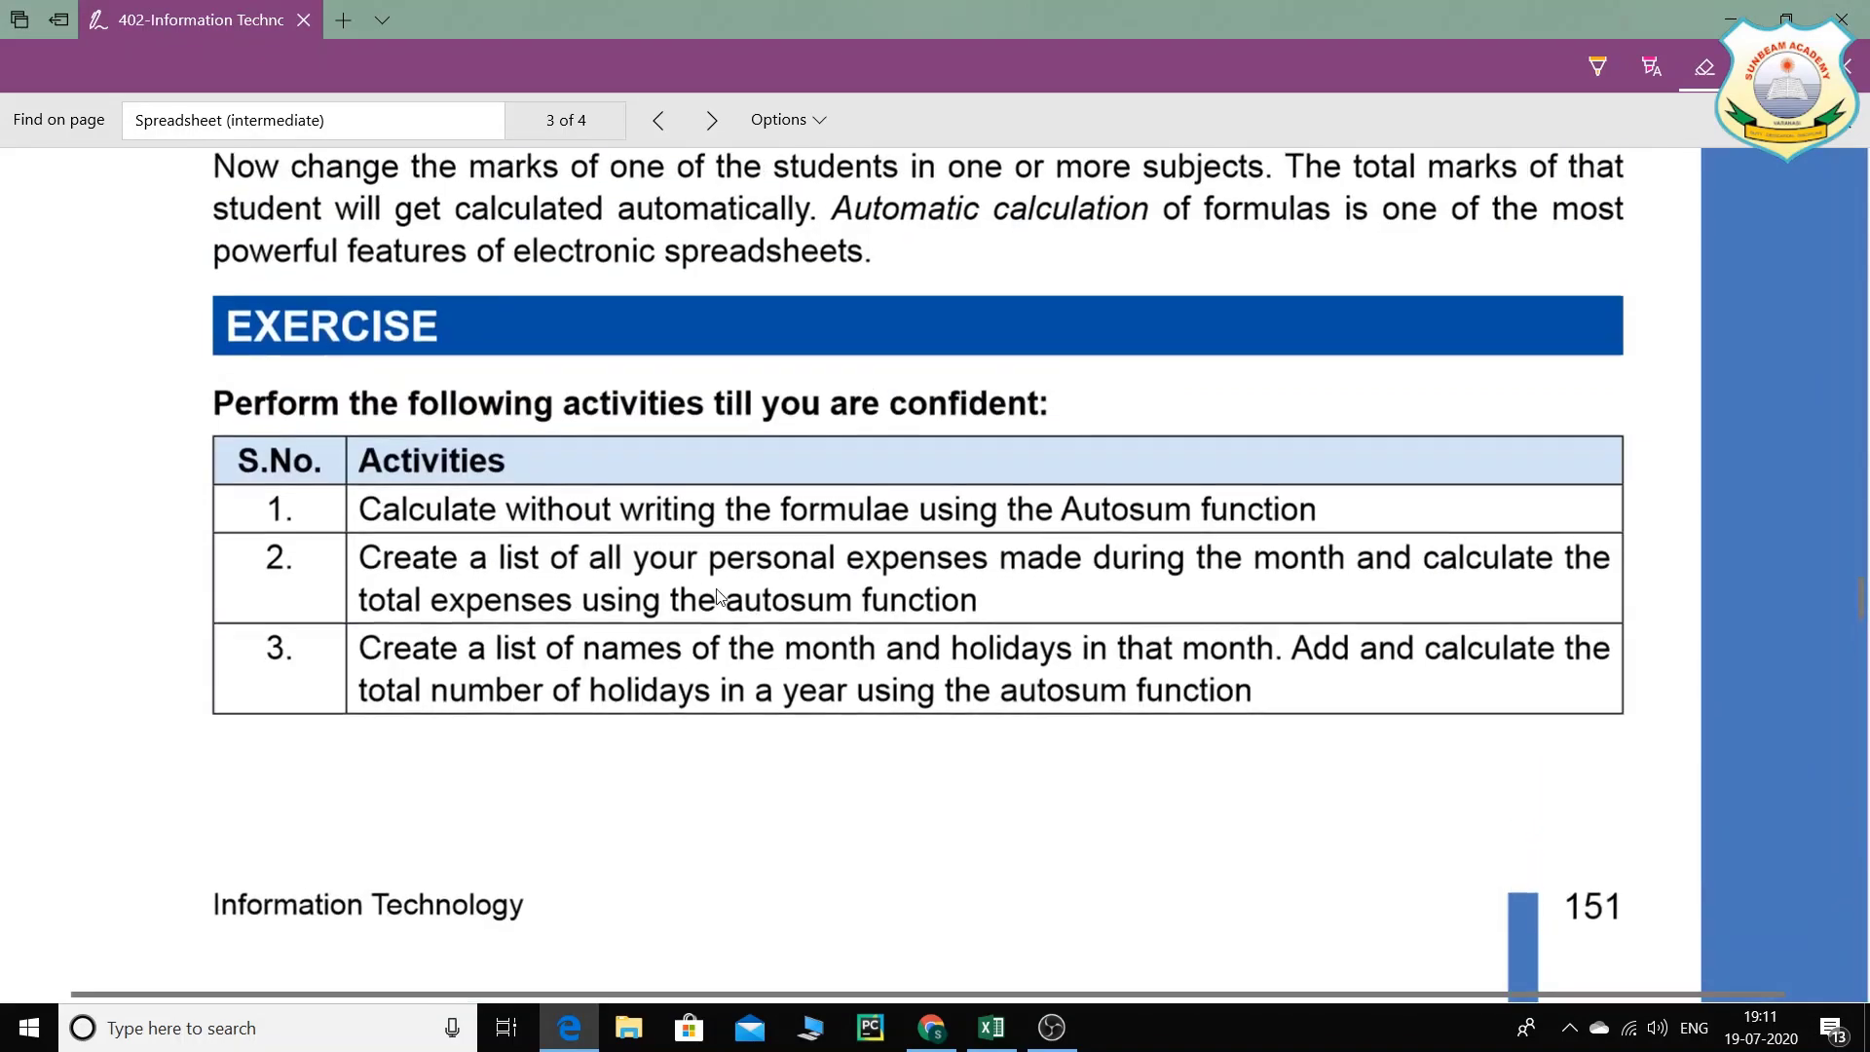
Step: Highlight "Automatic calculation" and the rest of its sentence on the most powerful features of electronic spreadsheets, above the Exercise
{"action": "scroll", "coordinate": [718, 594], "scroll_direction": "down", "scroll_amount": 10}
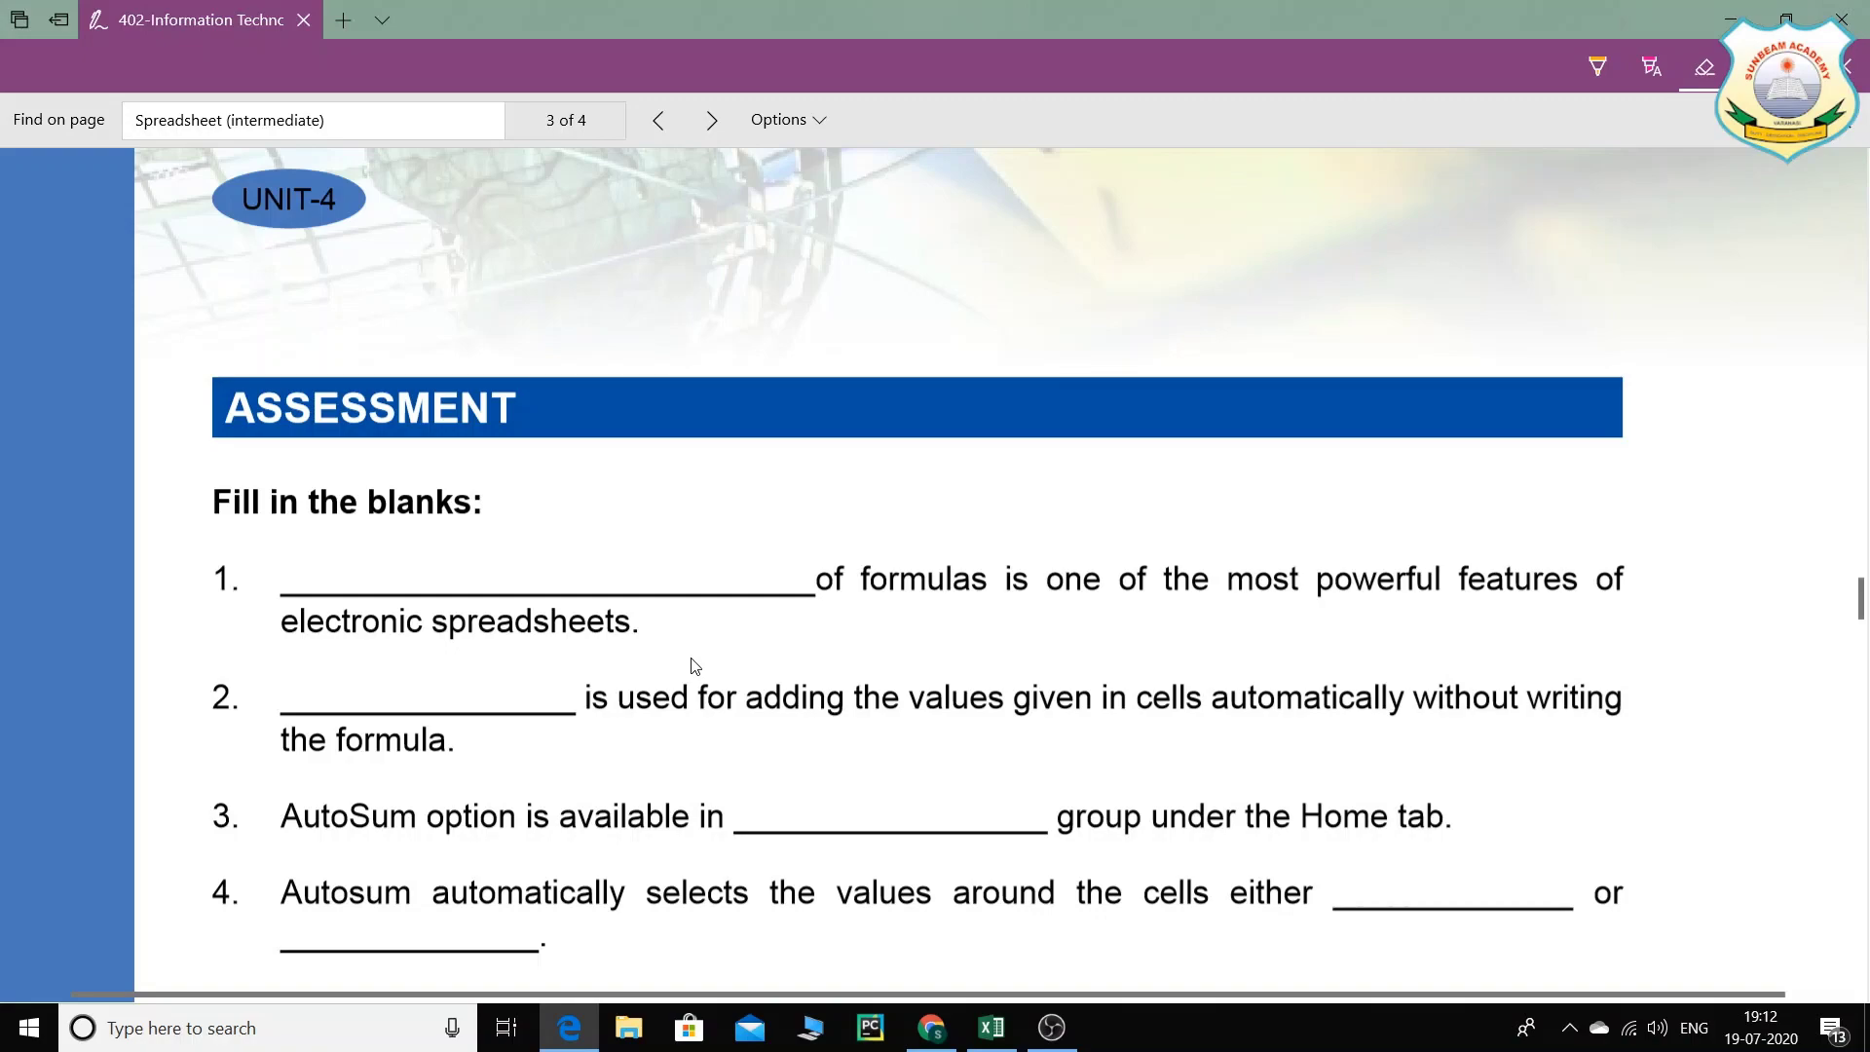
{"action": "scroll", "coordinate": [694, 665], "scroll_direction": "up", "scroll_amount": 10}
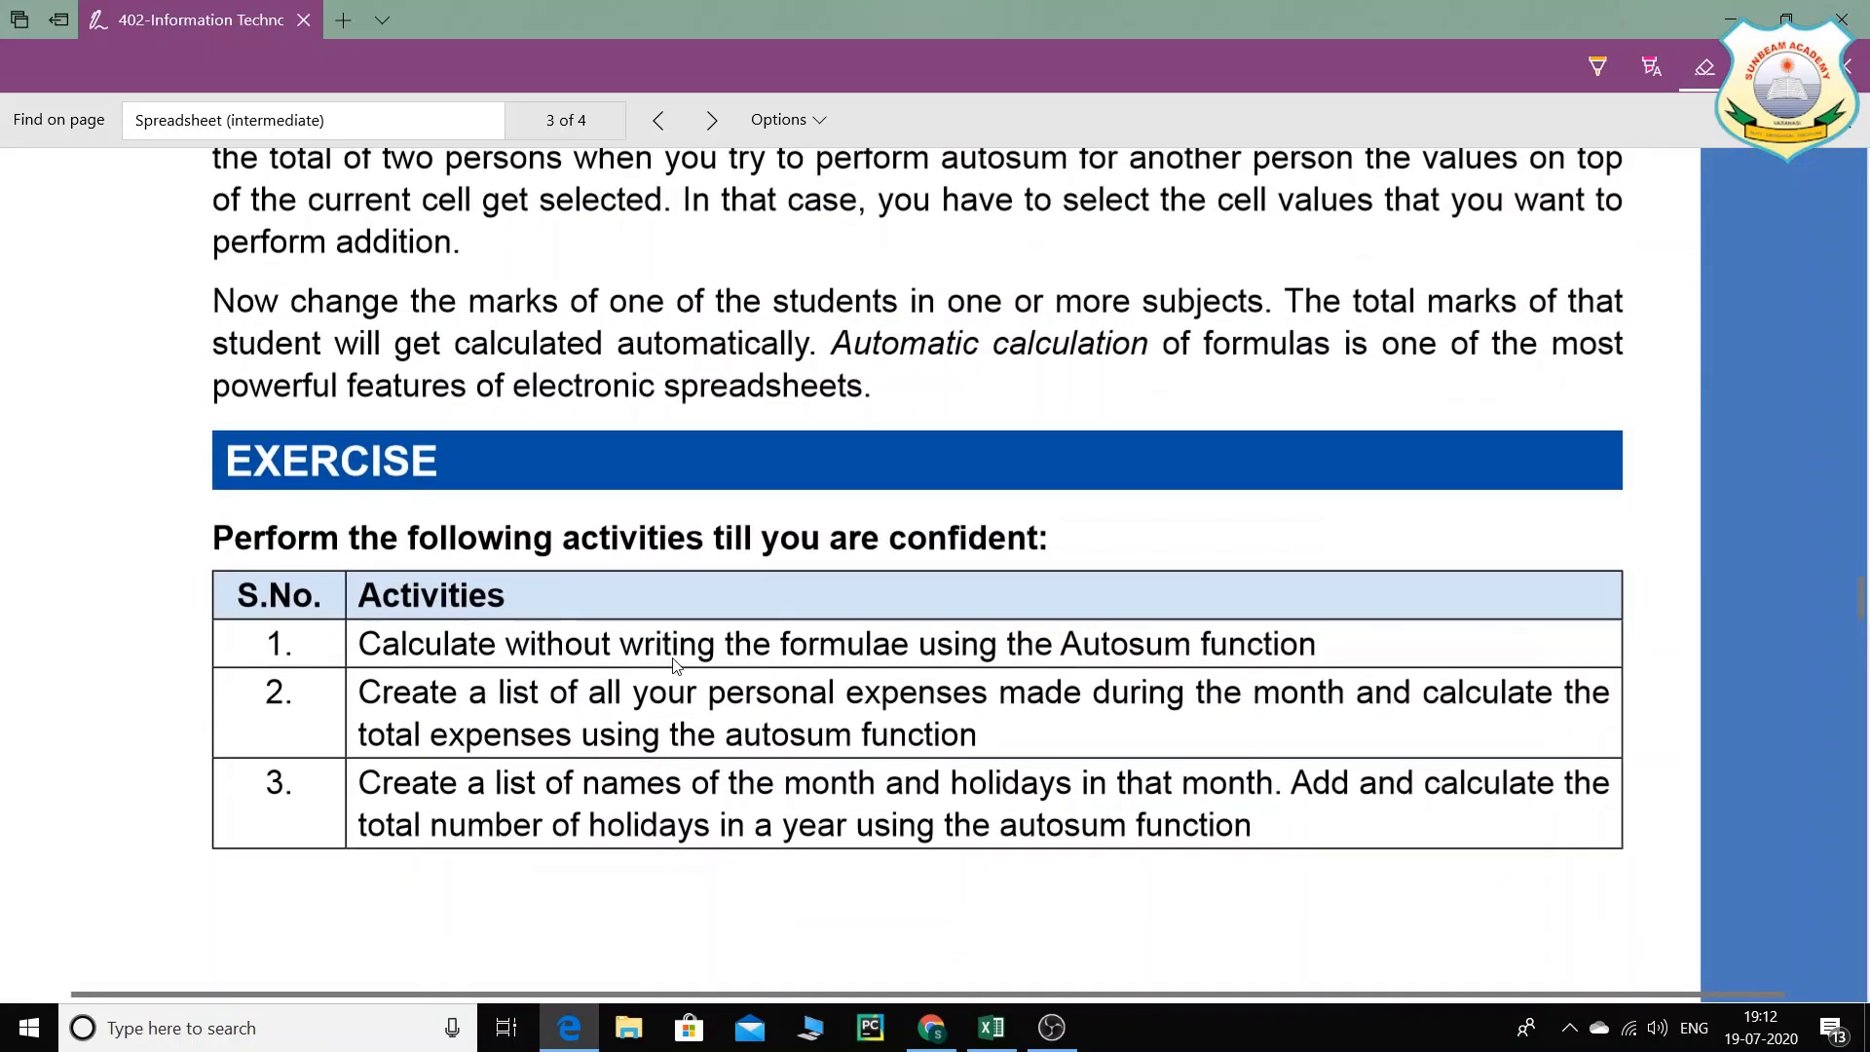
{"action": "scroll", "coordinate": [676, 665], "scroll_direction": "up", "scroll_amount": 3}
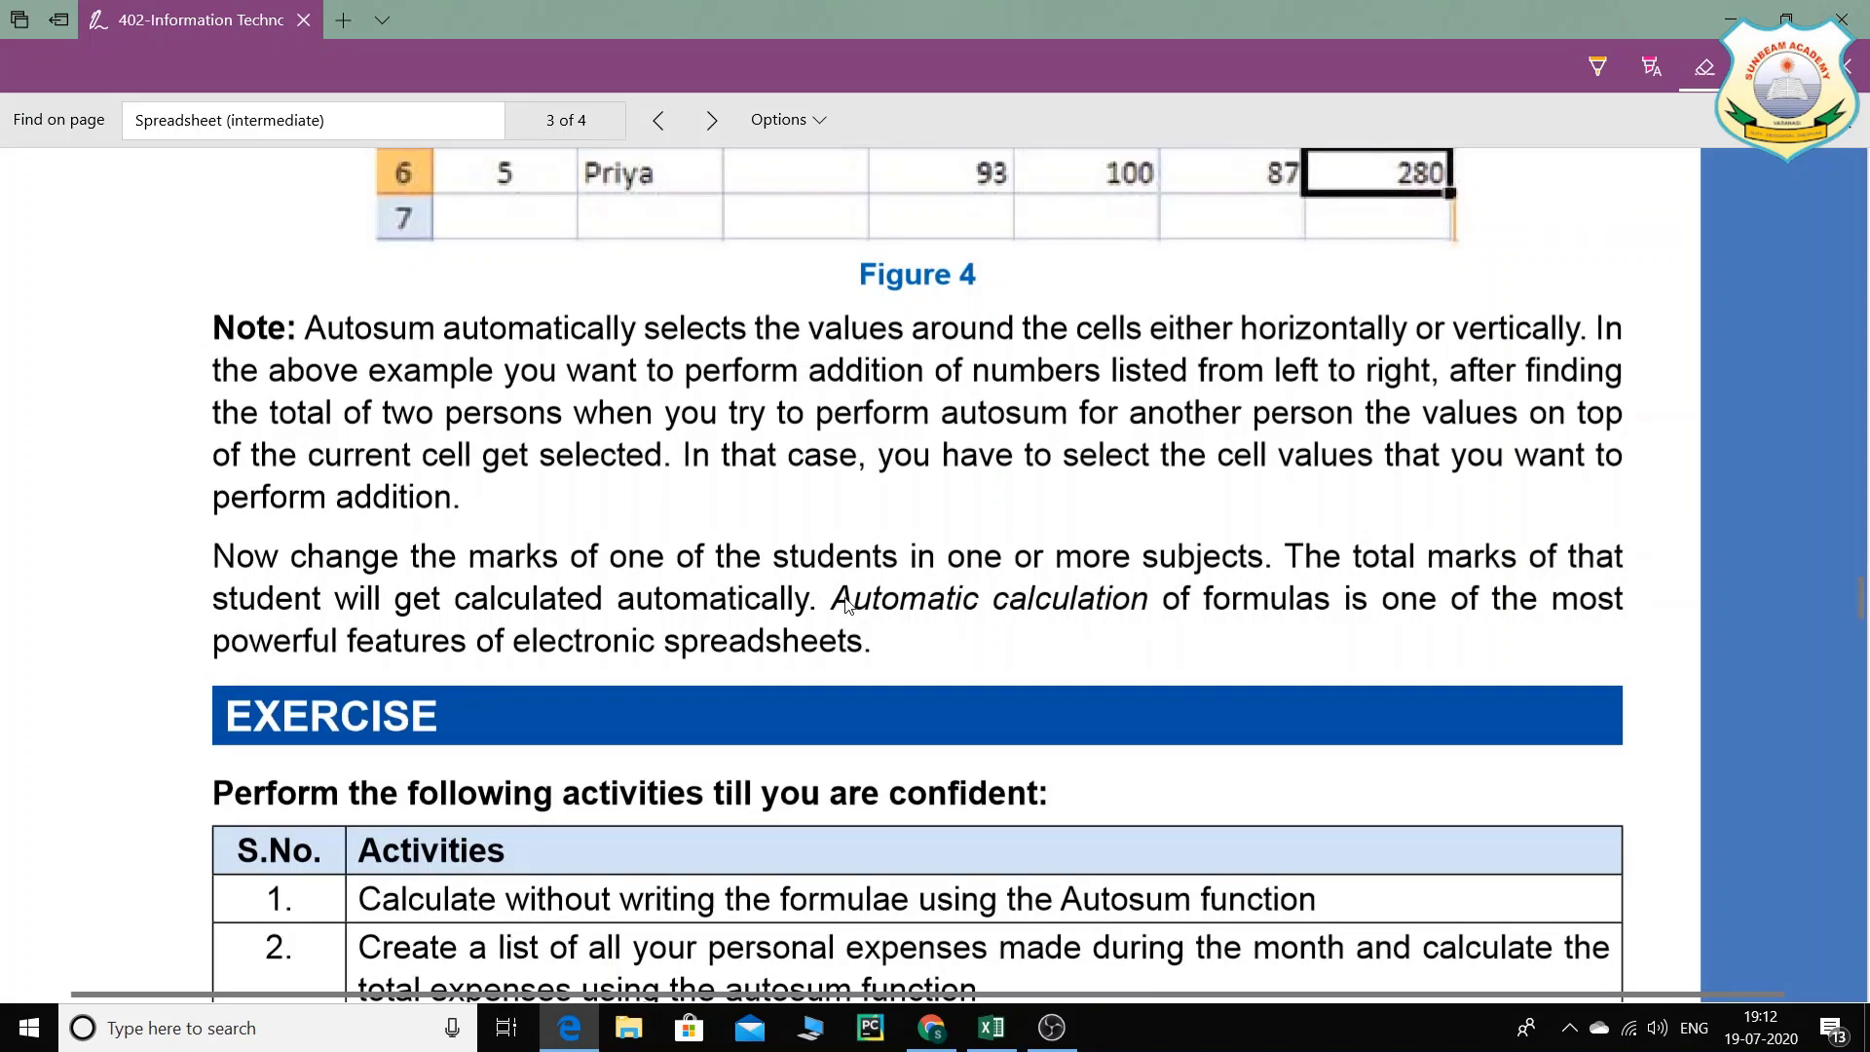
{"action": "left_click", "coordinate": [1648, 70]}
{"action": "left_click_drag", "start_coordinate": [840, 597], "coordinate": [1151, 598]}
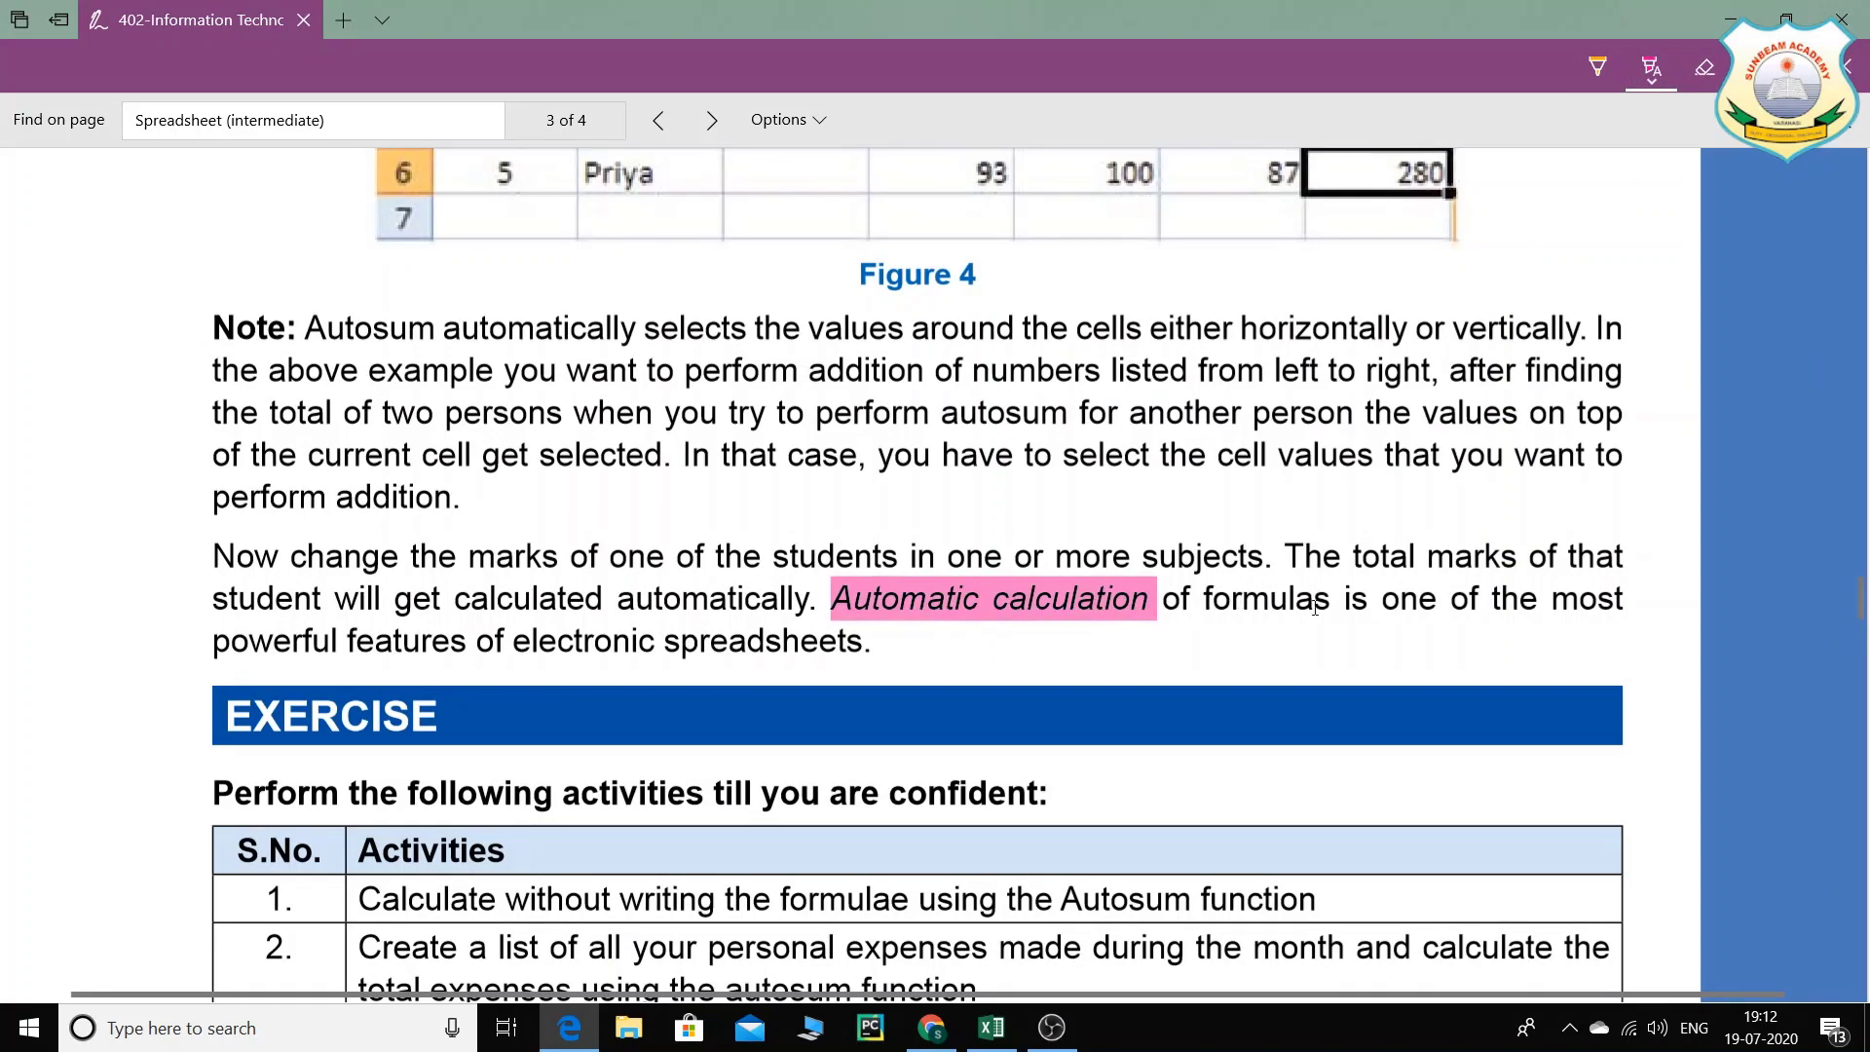
{"action": "left_click_drag", "start_coordinate": [1297, 600], "coordinate": [1628, 600]}
{"action": "left_click_drag", "start_coordinate": [220, 674], "coordinate": [799, 674]}
{"action": "left_click", "coordinate": [152, 1032]}
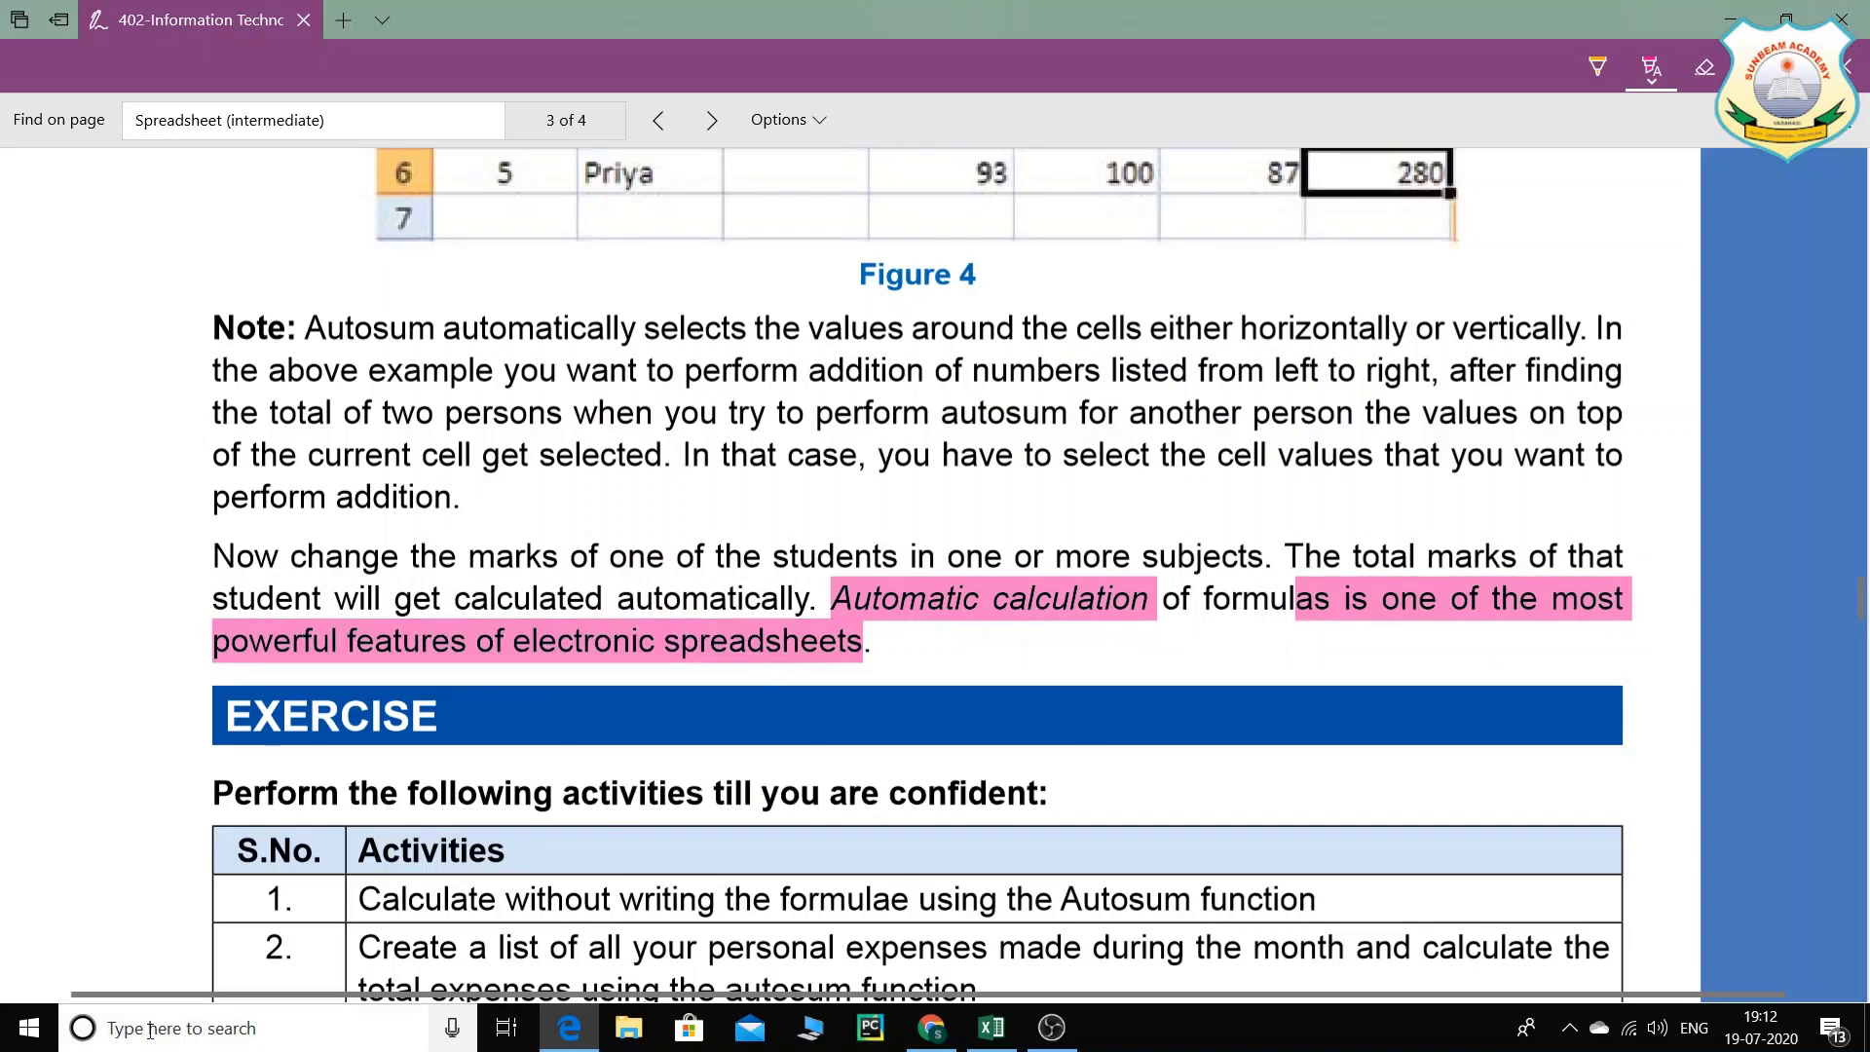
{"action": "type", "text": "ppt"}
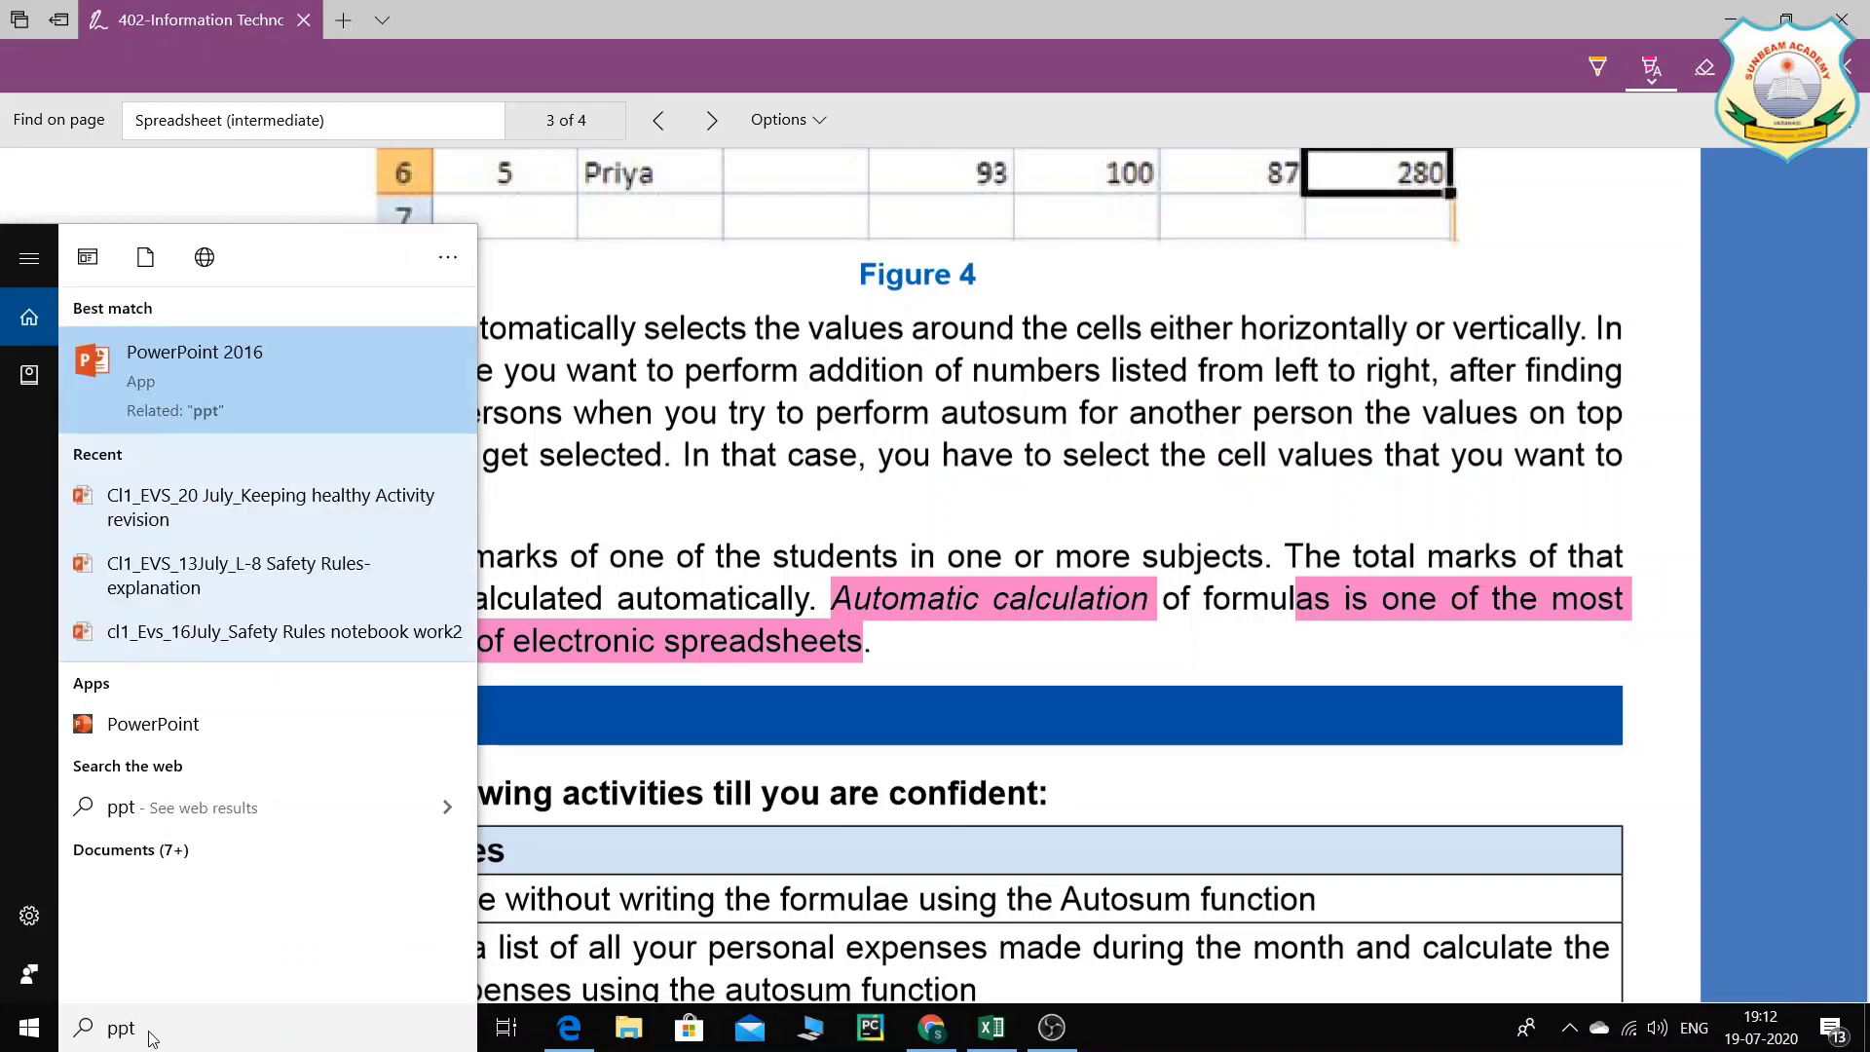
{"action": "key", "text": "BackSpace"}
{"action": "key", "text": "BackSpace"}
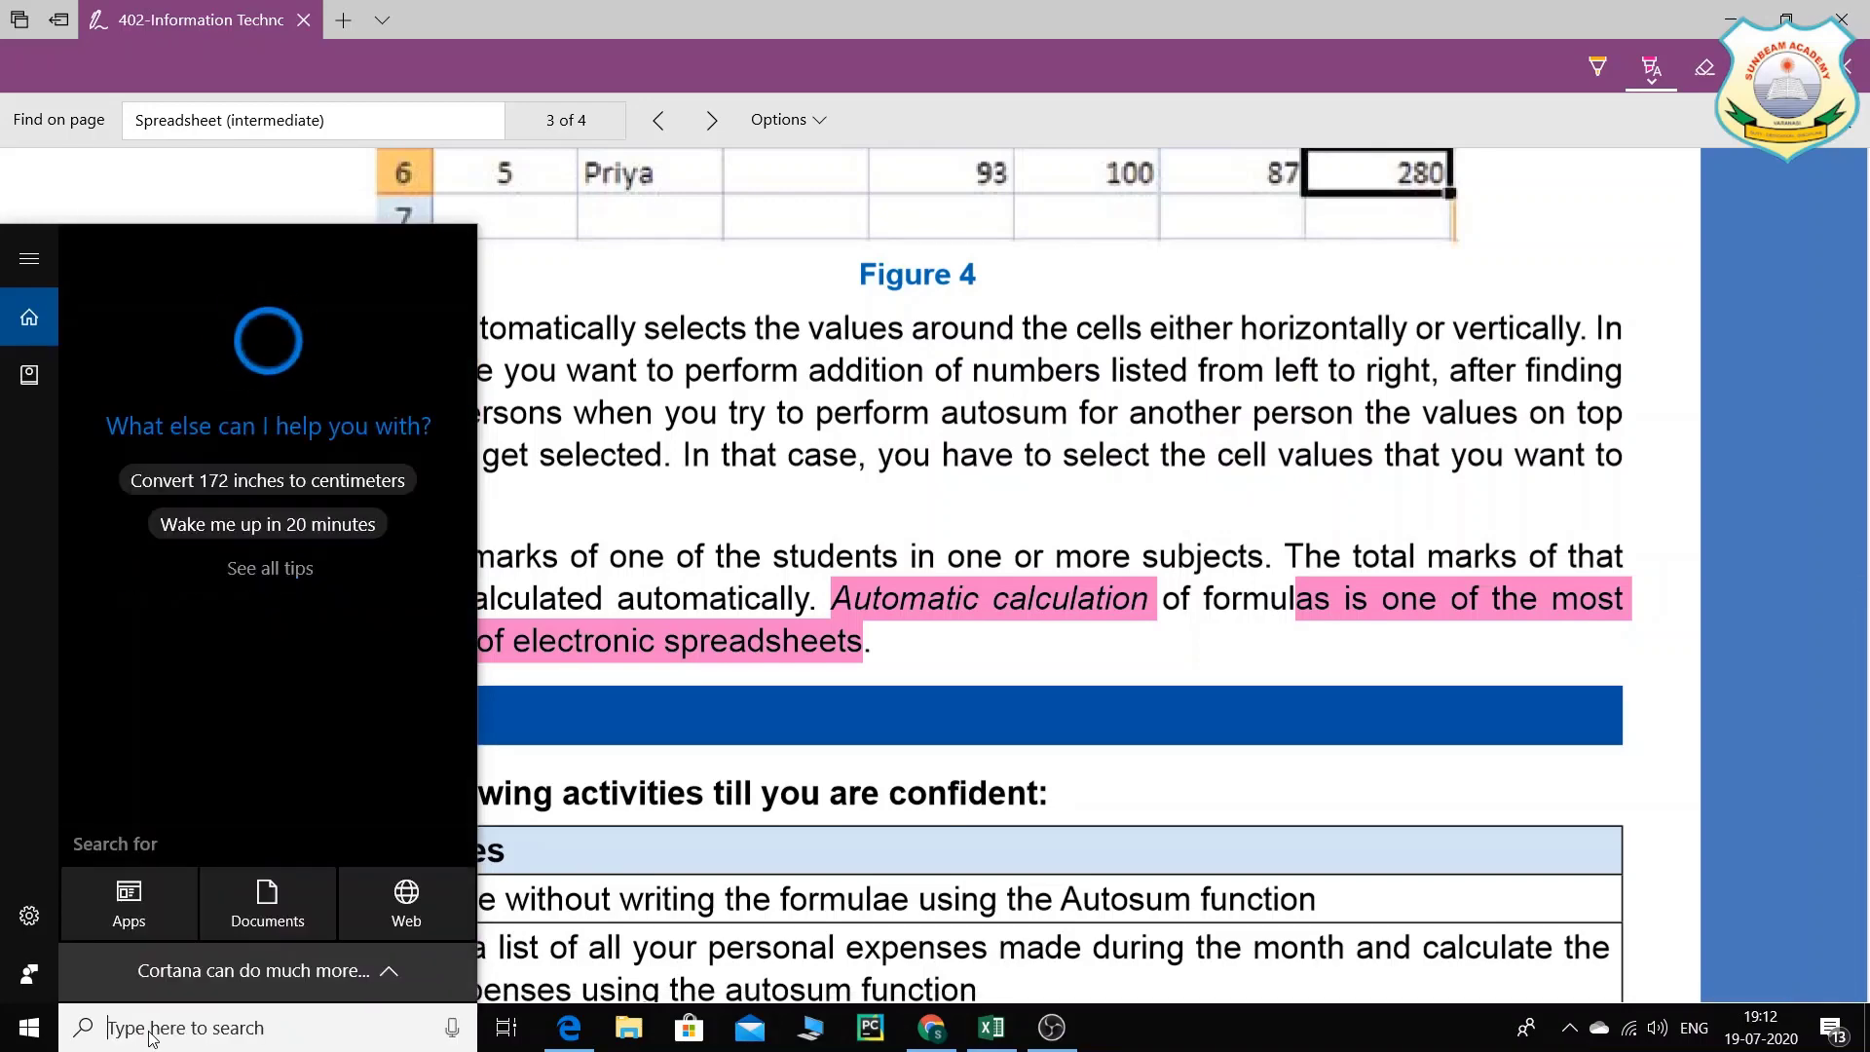
Step: Launch Word 2016 with a blank document and close its Navigation pane
{"action": "type", "text": "word"}
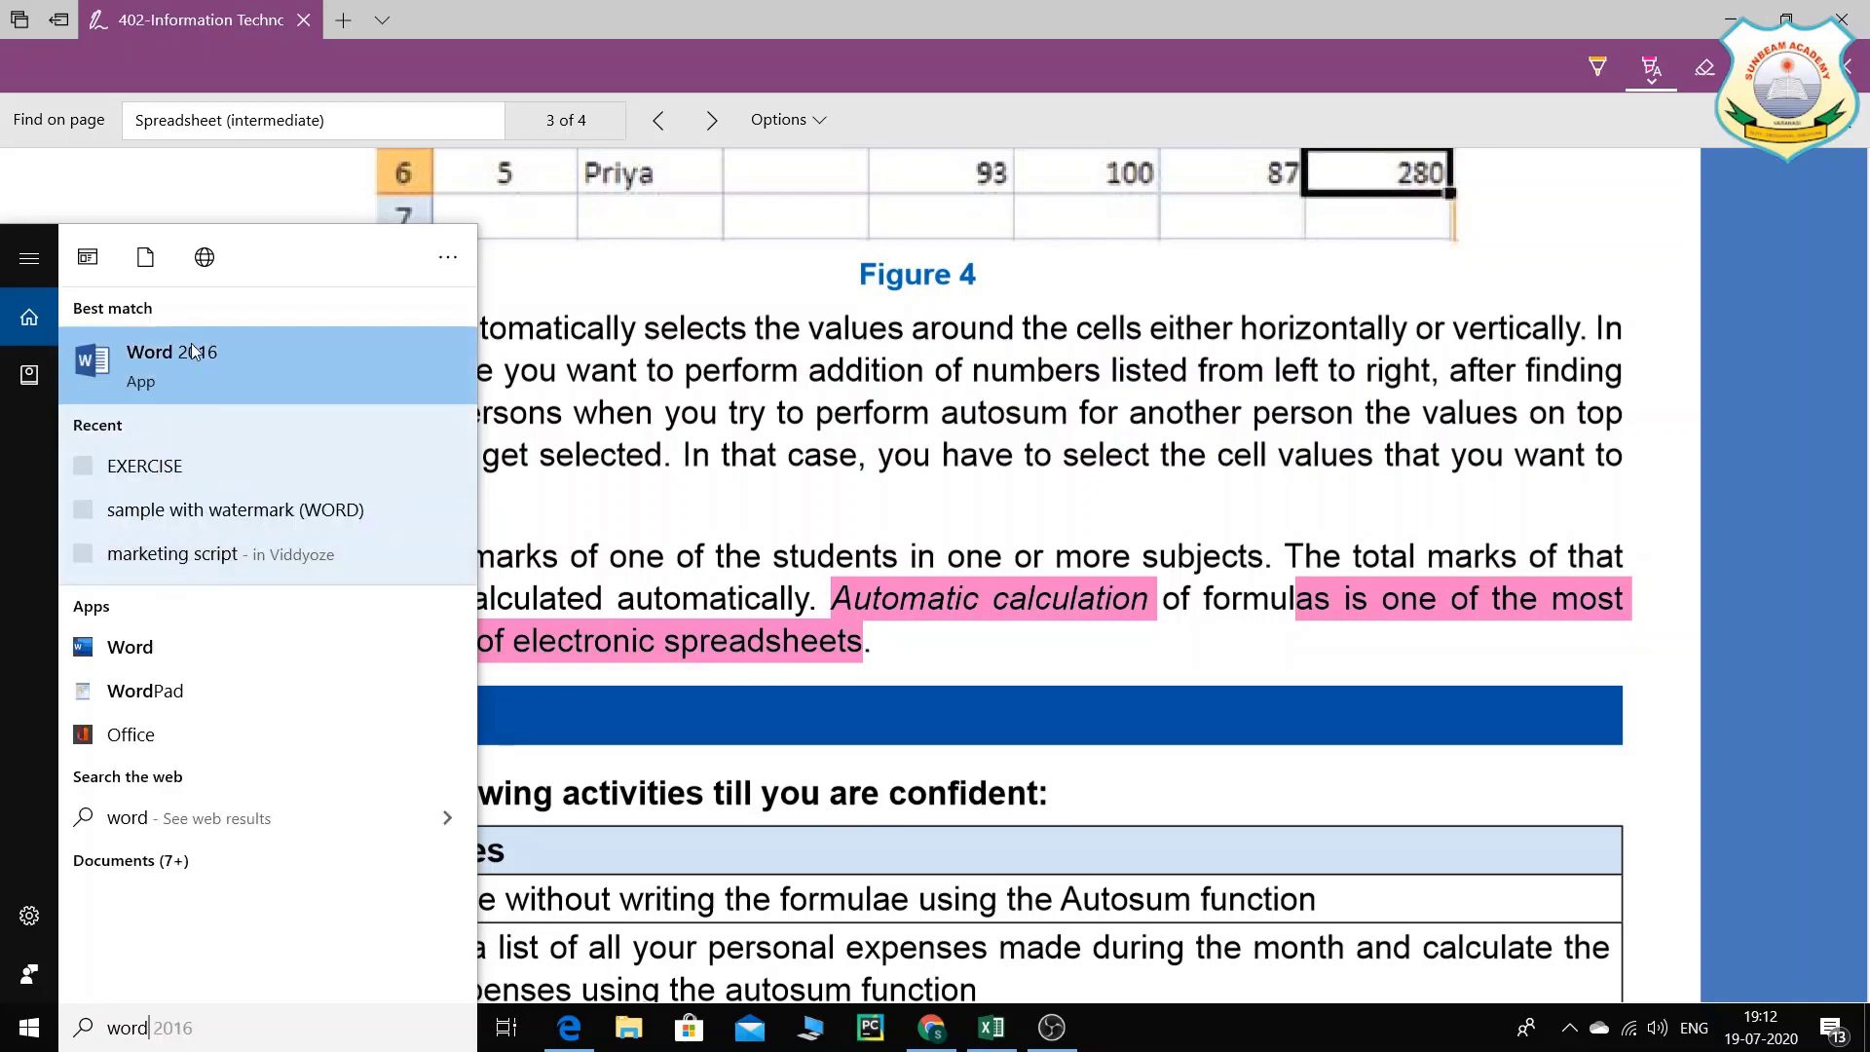
{"action": "key", "text": "Return"}
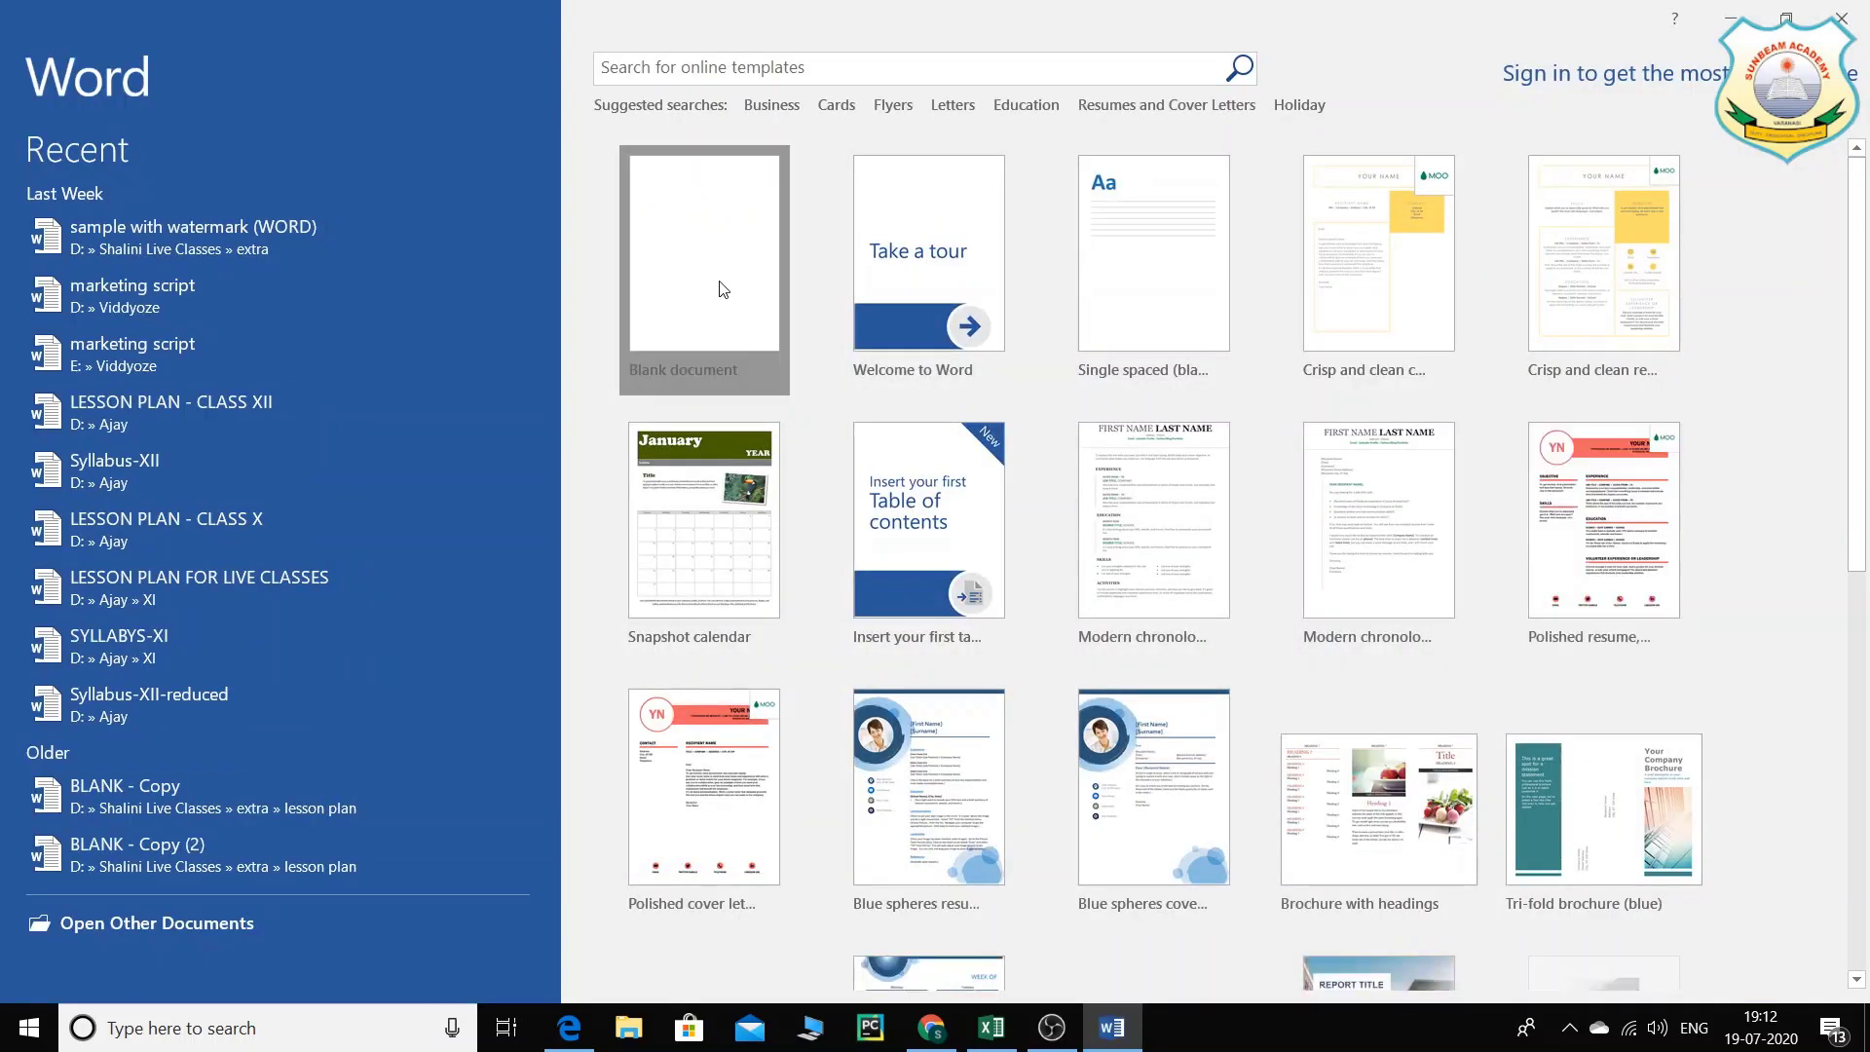
{"action": "left_click", "coordinate": [718, 288]}
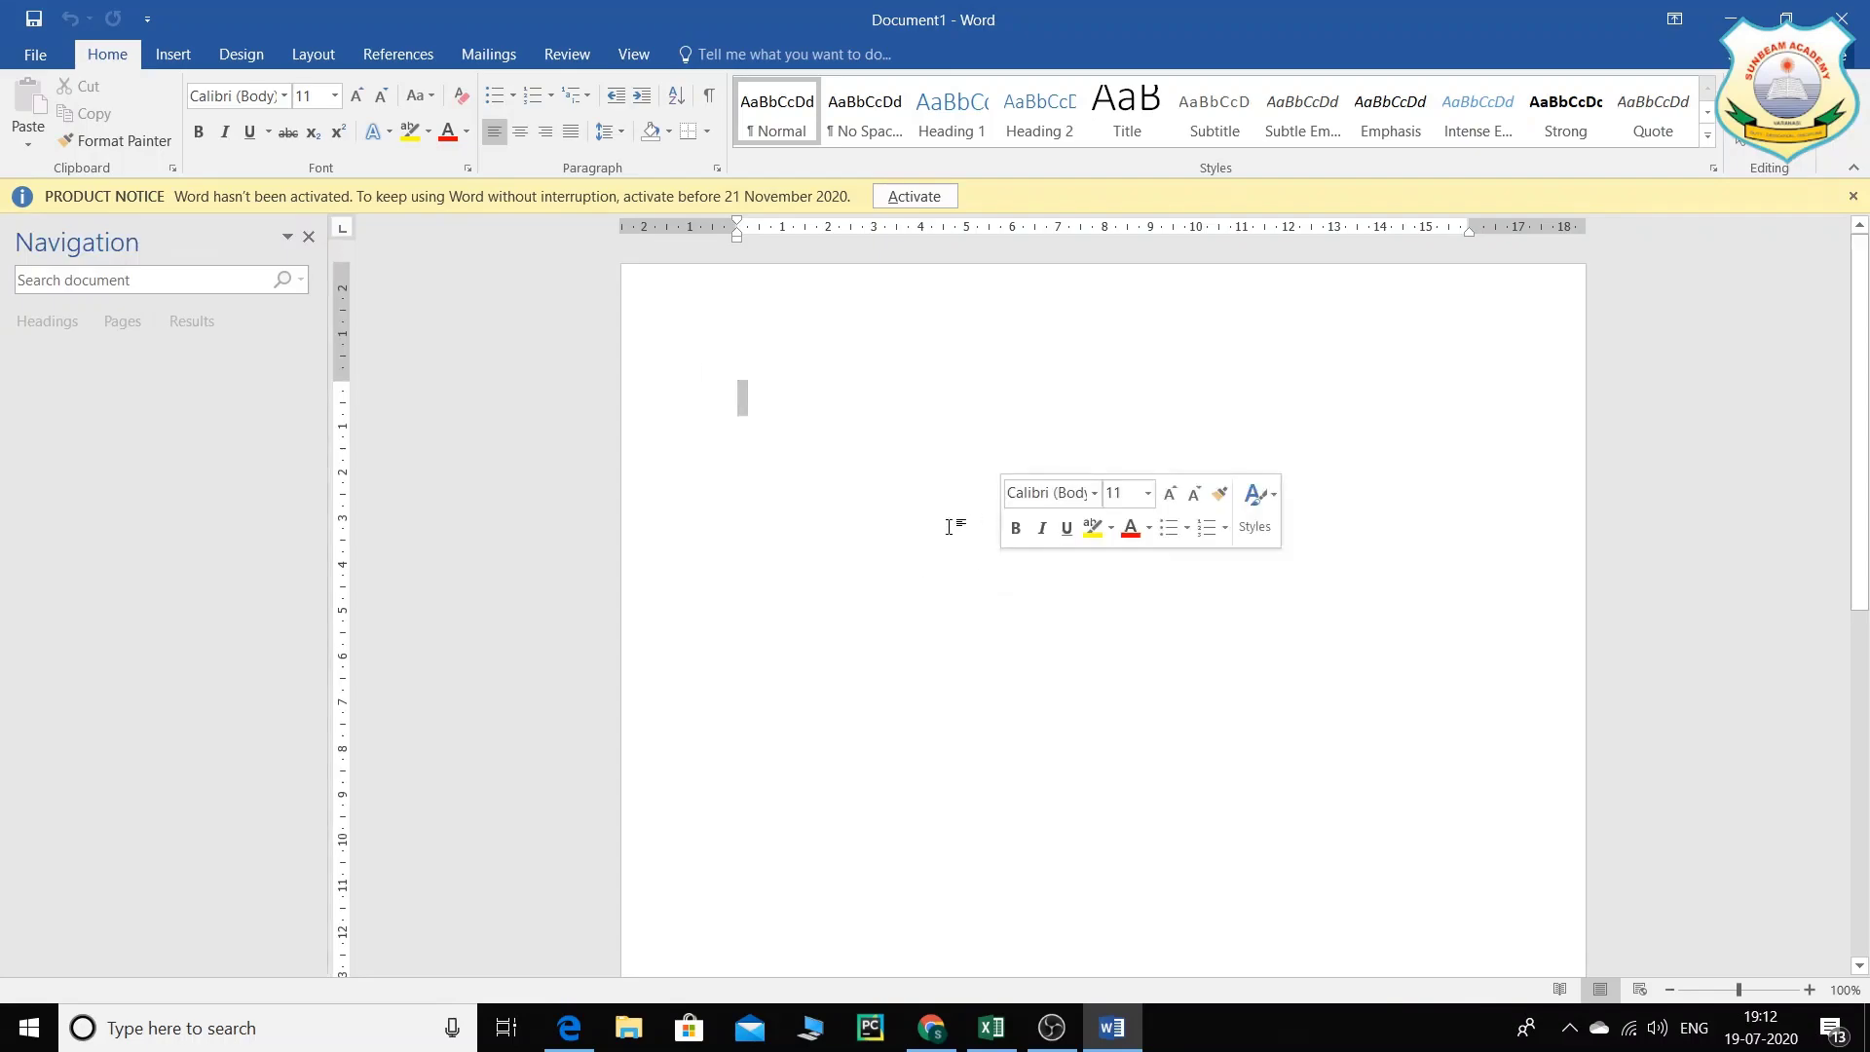
{"action": "left_click", "coordinate": [308, 238]}
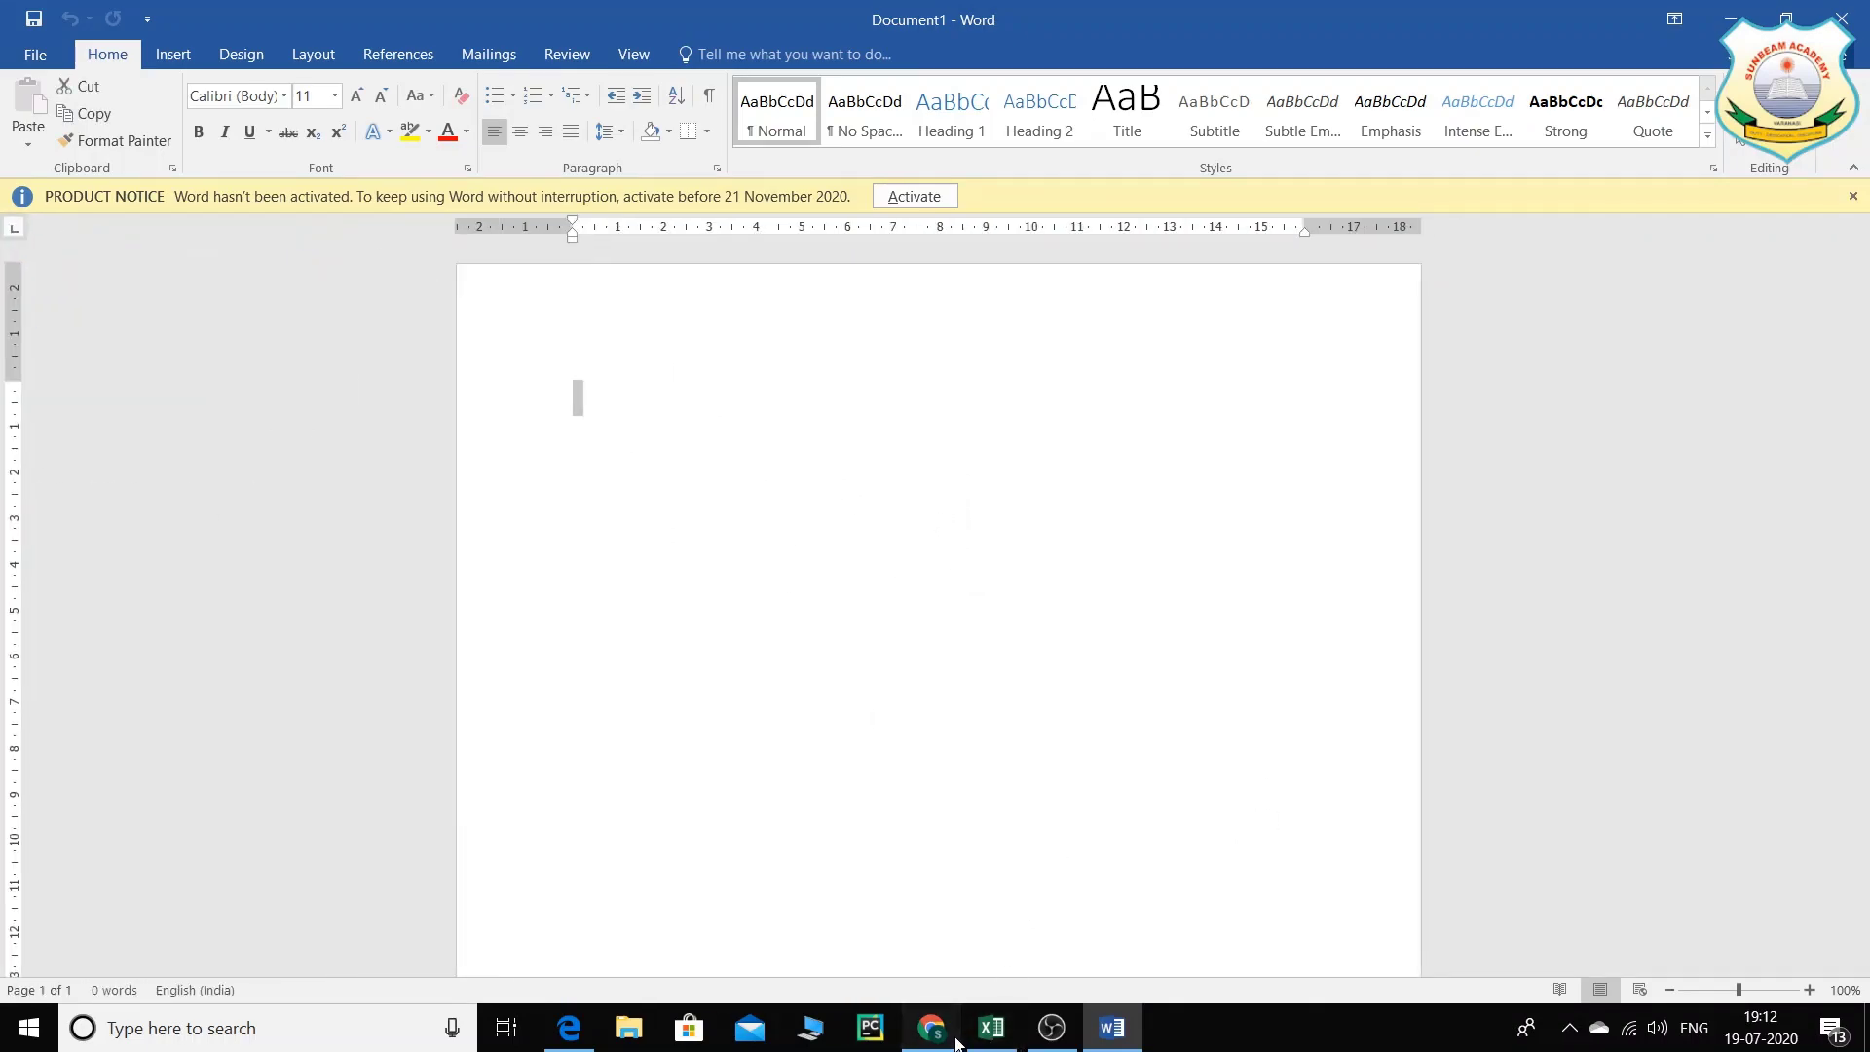
Step: Switch back to the textbook PDF and fit all four Assessment fill-in-the-blanks questions in view
{"action": "left_click", "coordinate": [998, 1035]}
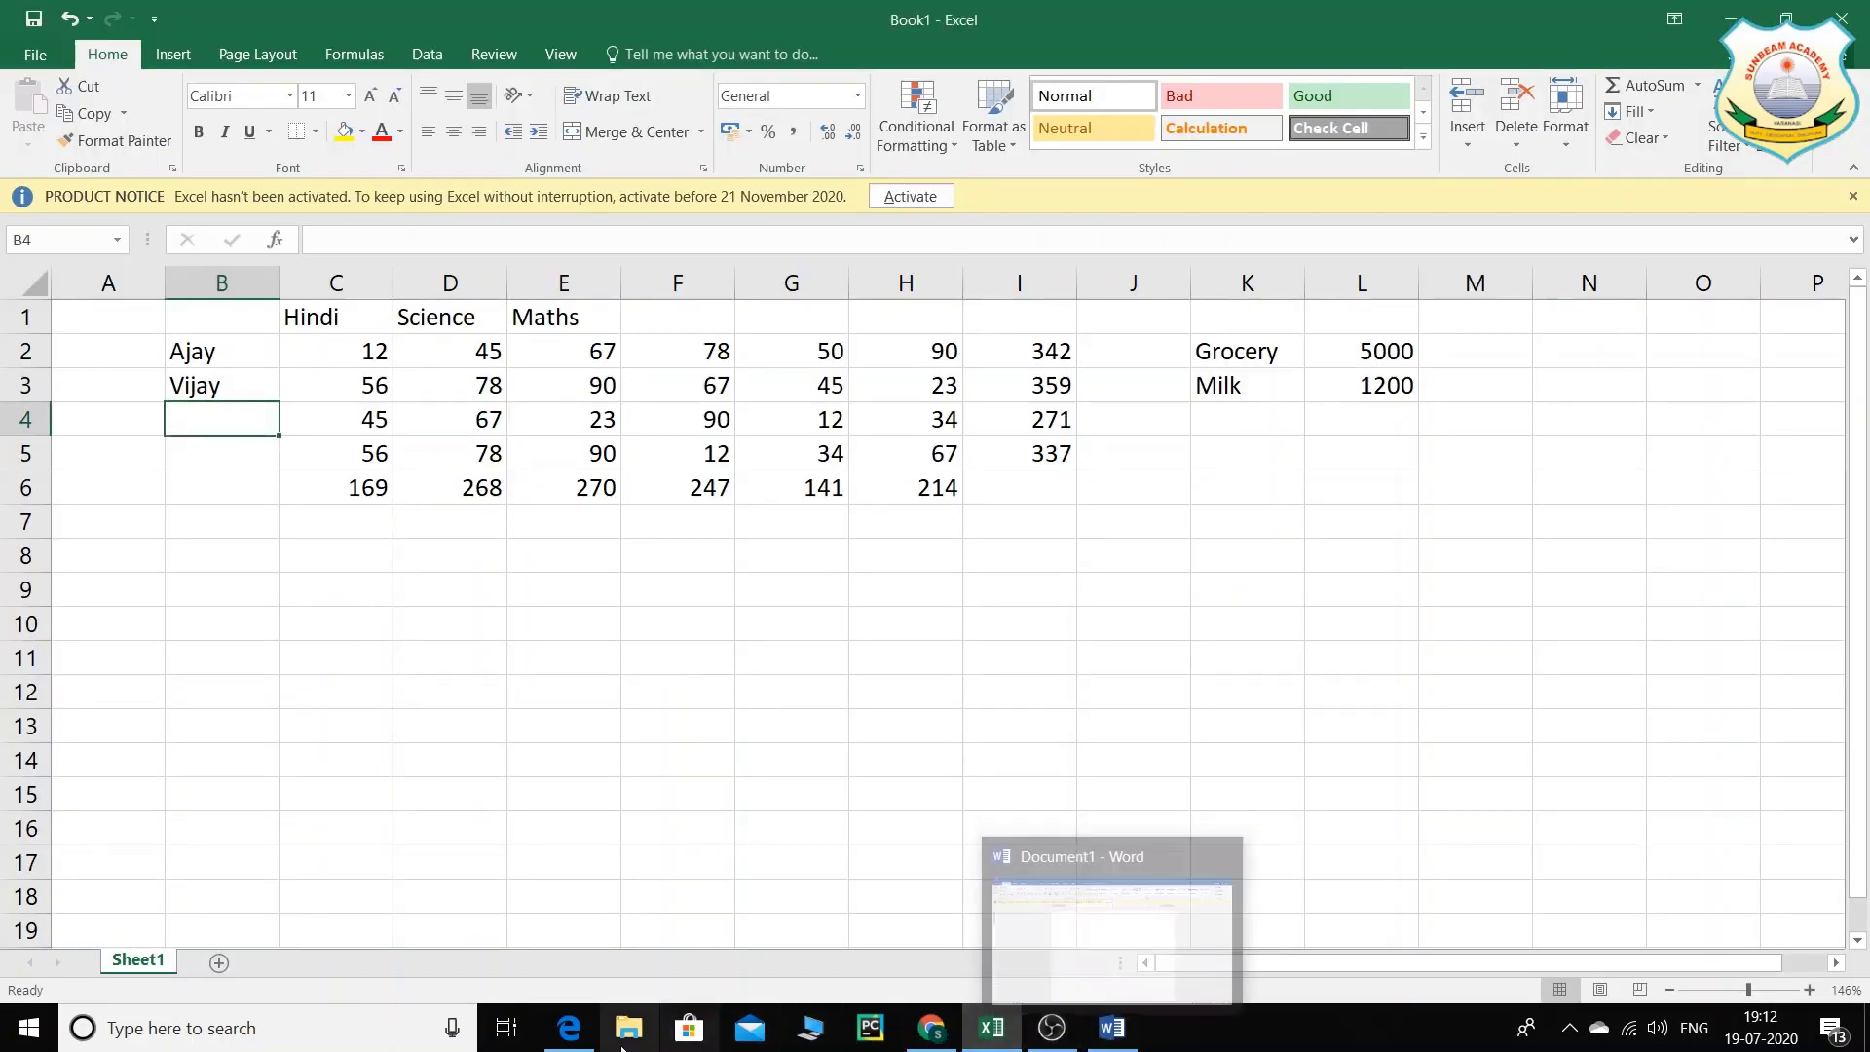
{"action": "left_click", "coordinate": [569, 1027]}
{"action": "scroll", "coordinate": [716, 591], "scroll_direction": "down", "scroll_amount": 10}
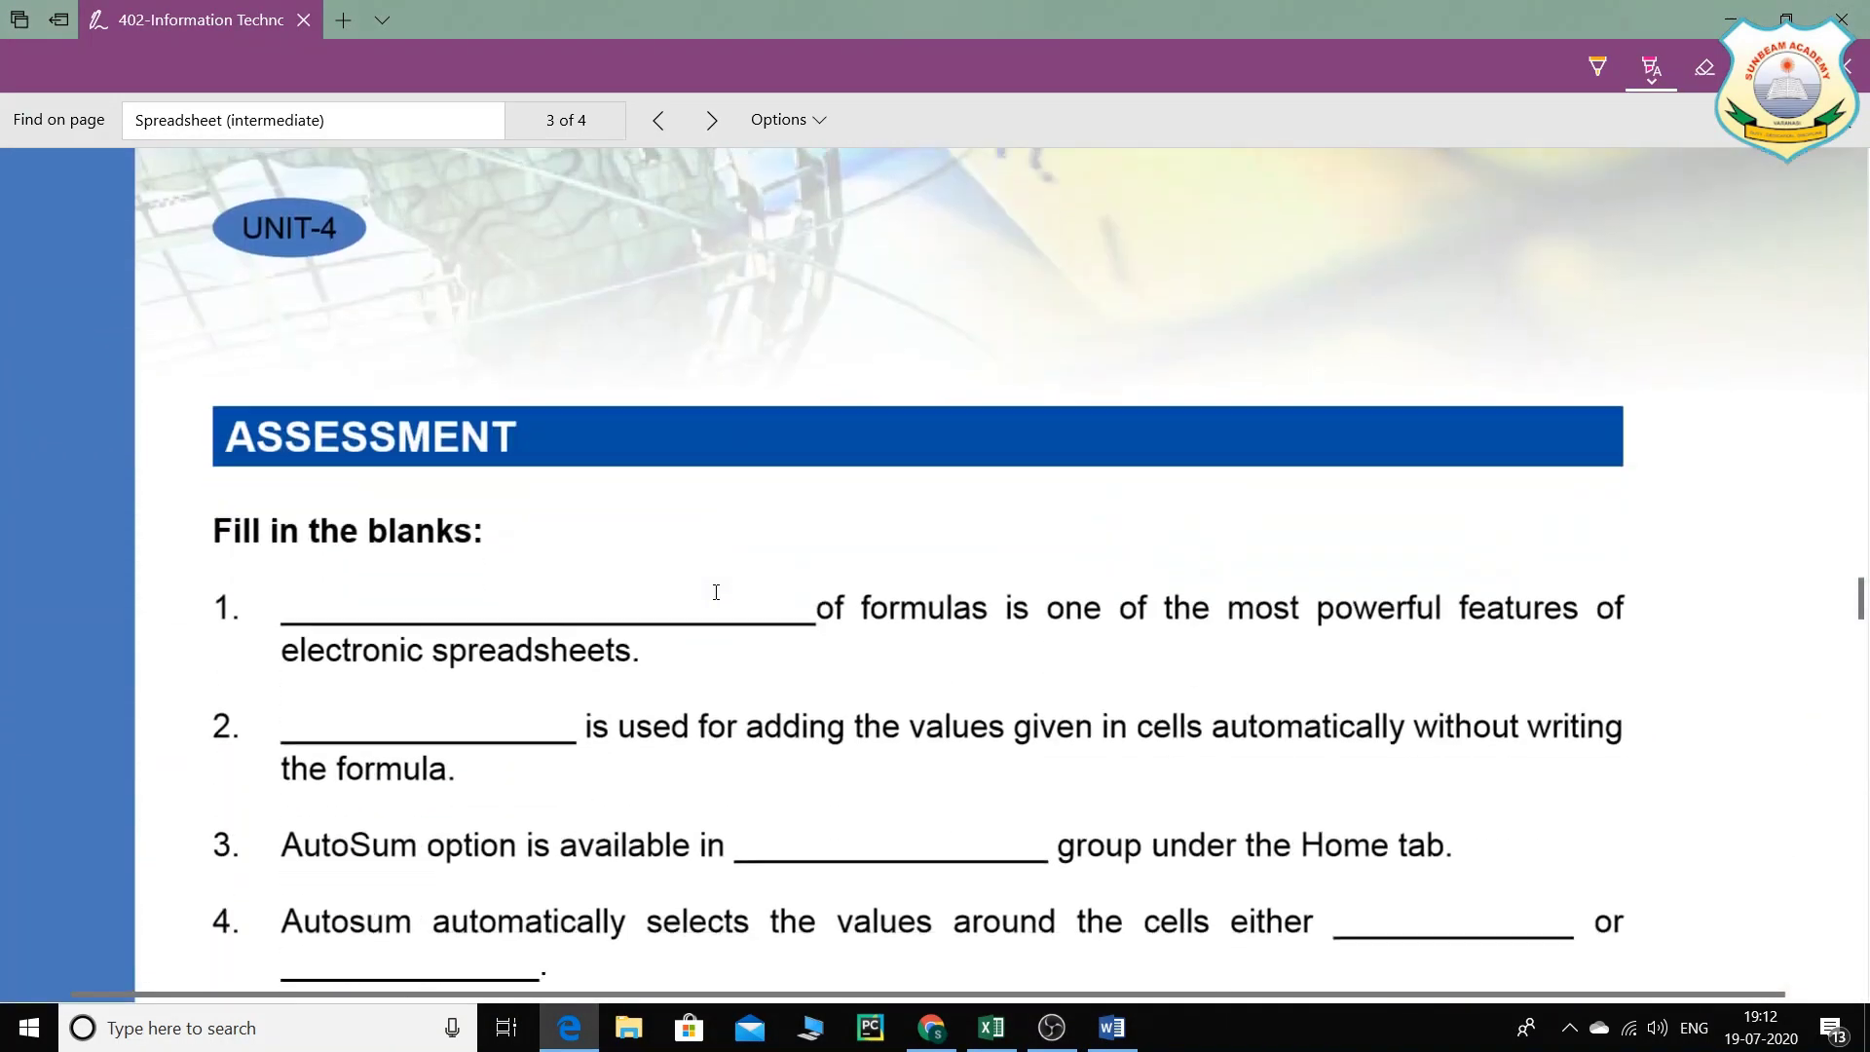
{"action": "scroll", "coordinate": [701, 591], "scroll_direction": "down", "scroll_amount": 2}
{"action": "scroll", "coordinate": [680, 589], "scroll_direction": "down", "scroll_amount": 2, "text": "ctrl"}
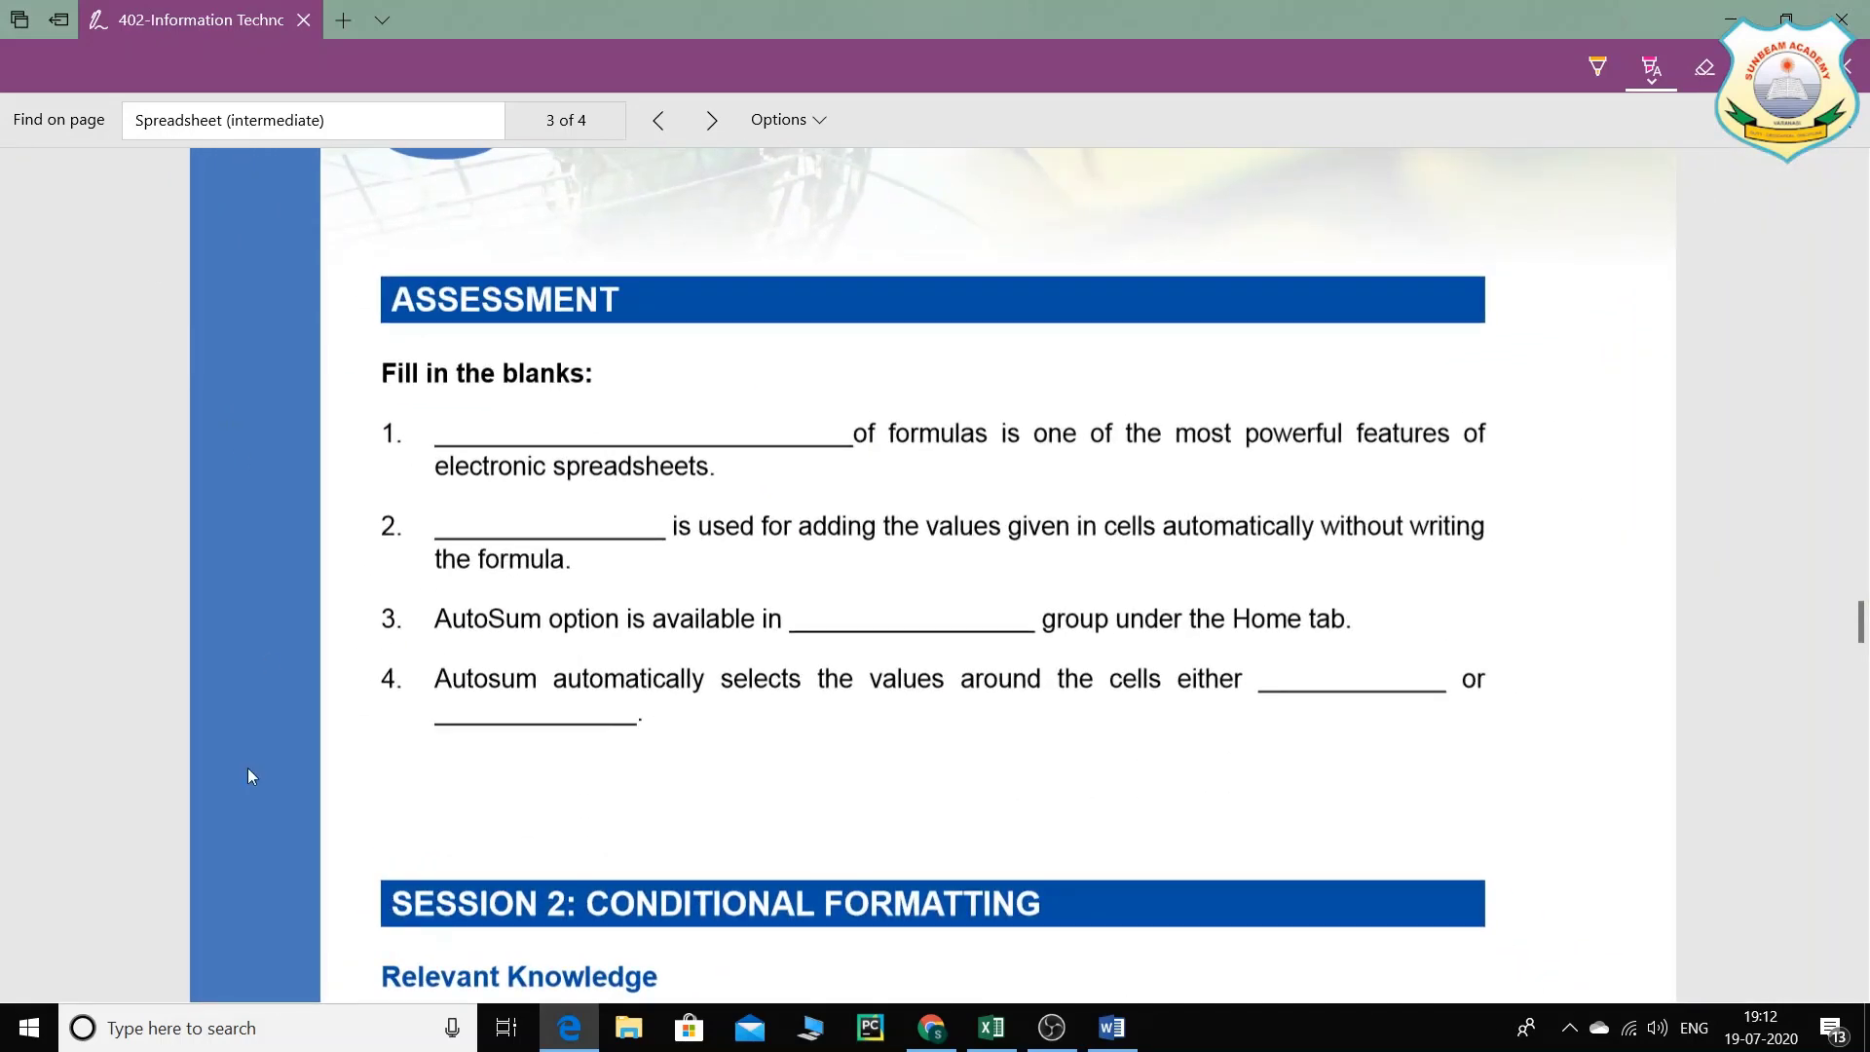
Step: Open the Snipping Tool and capture the Fill in the blanks heading with its four questions as a rectangular snip
{"action": "left_click", "coordinate": [183, 1028]}
{"action": "type", "text": "s"}
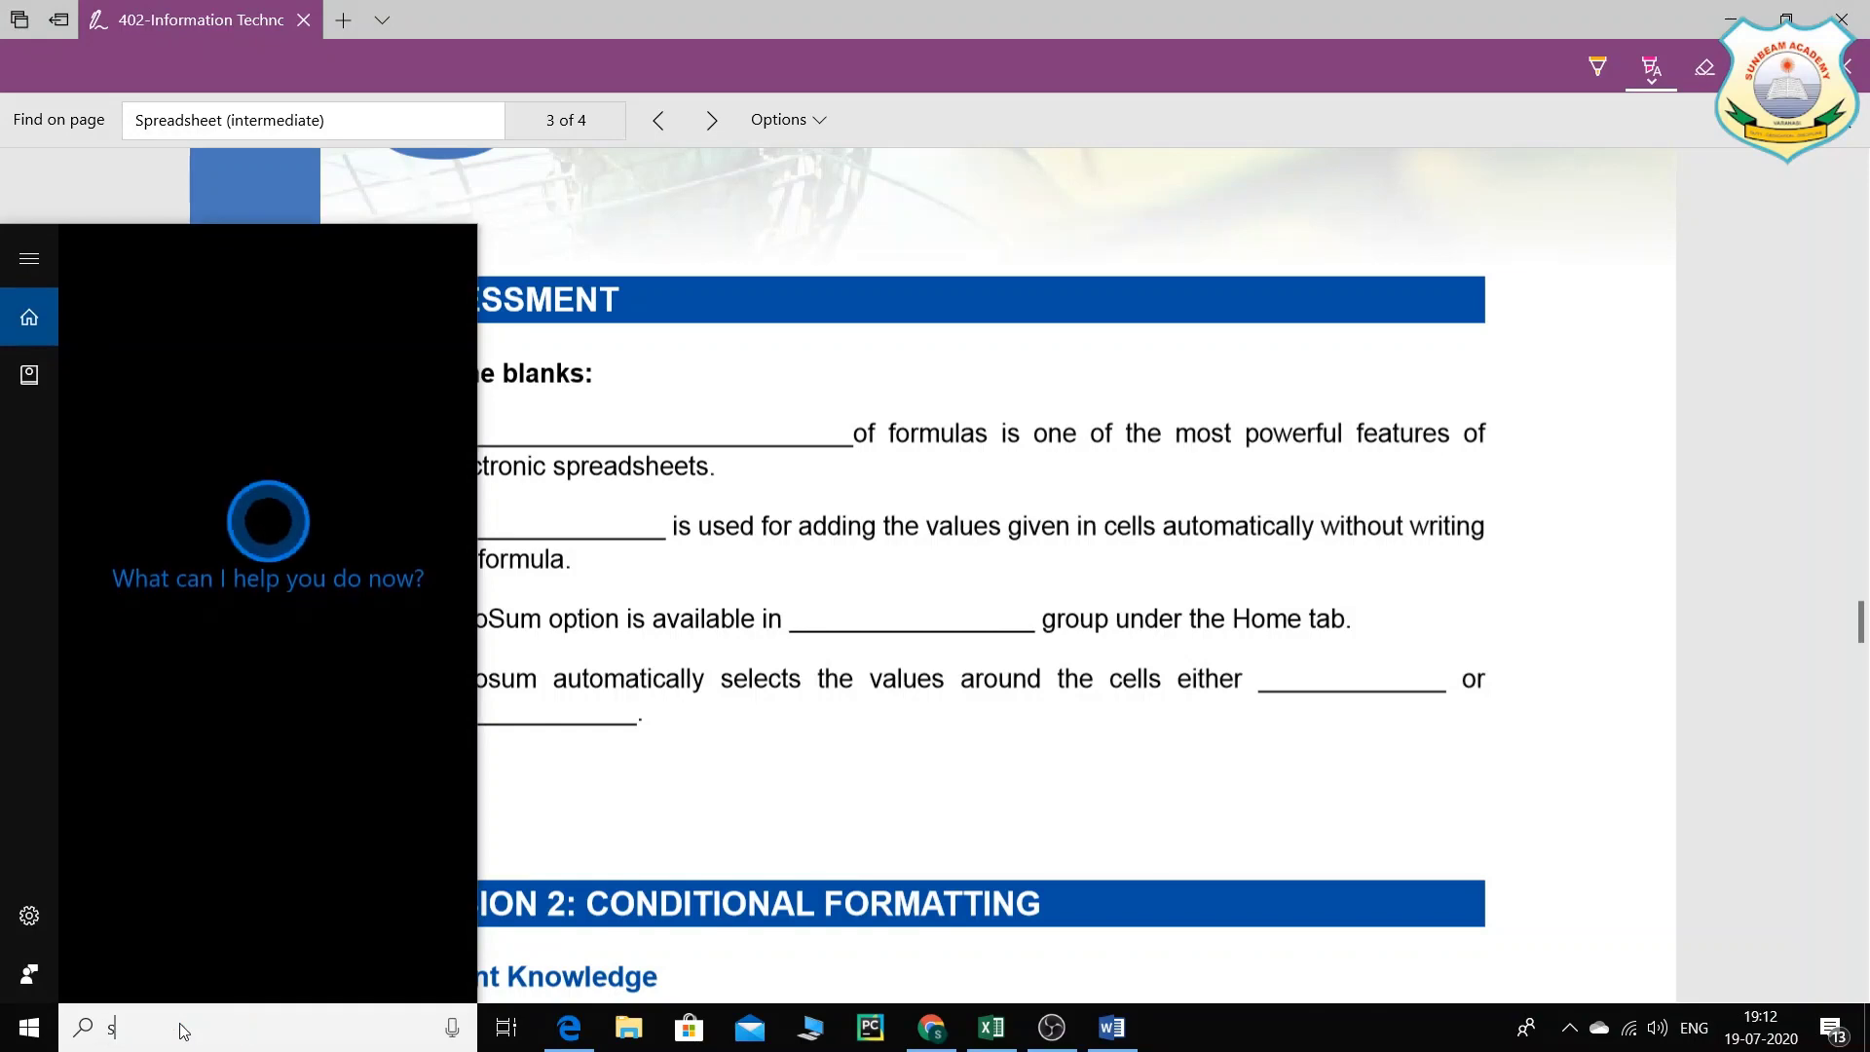
{"action": "type", "text": "nipping"}
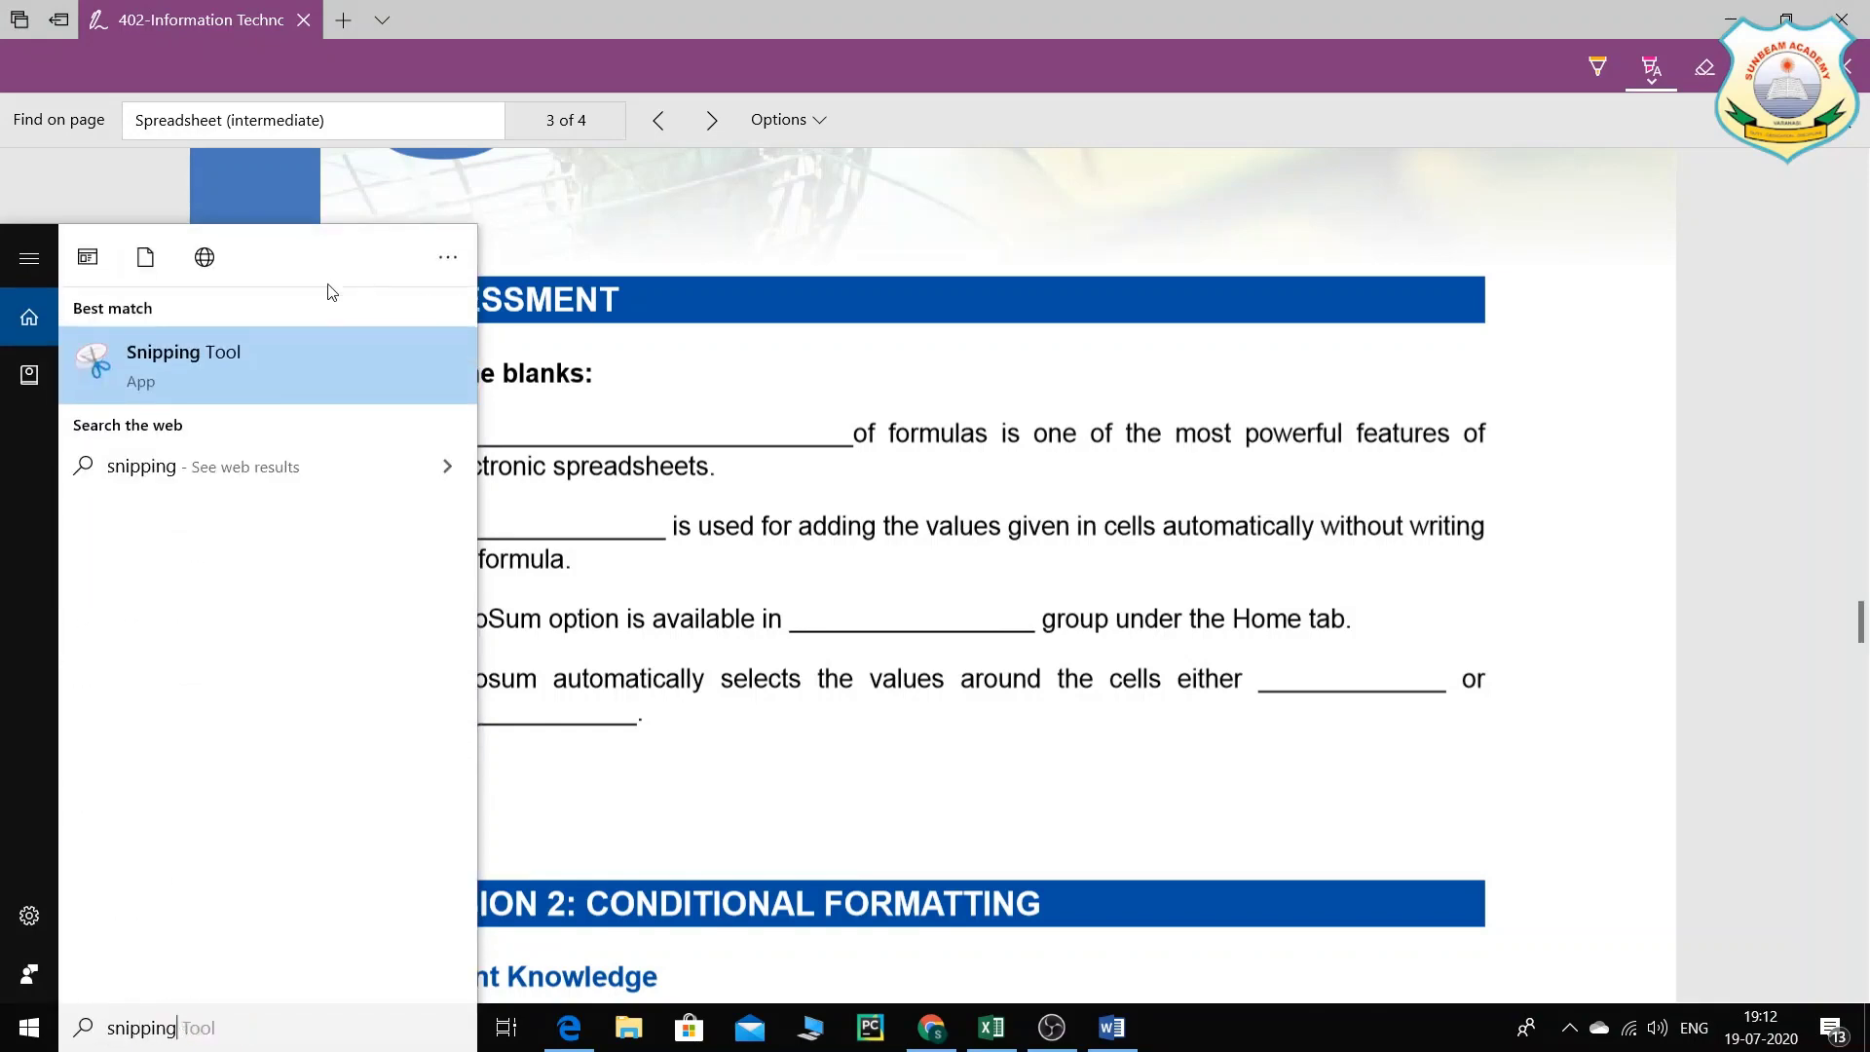
{"action": "left_click", "coordinate": [346, 373]}
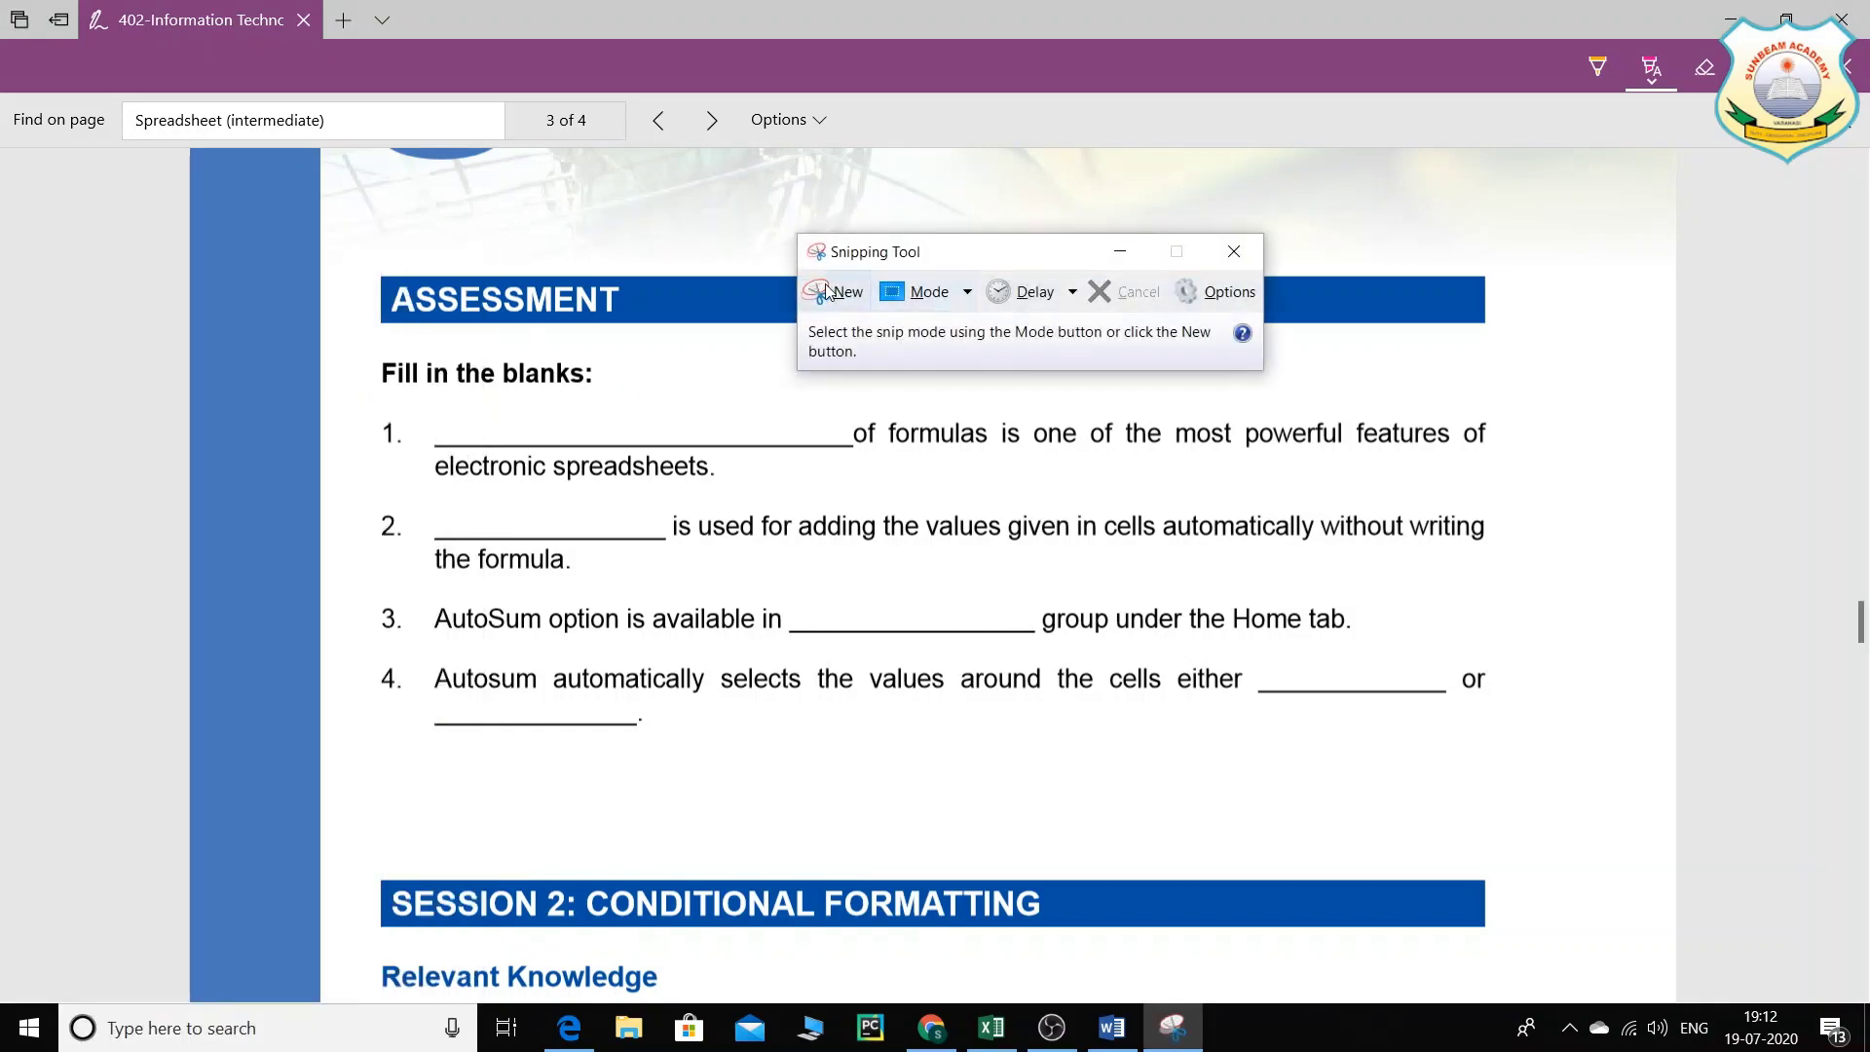
{"action": "left_click", "coordinate": [835, 289]}
{"action": "left_click_drag", "start_coordinate": [348, 340], "coordinate": [1528, 781]}
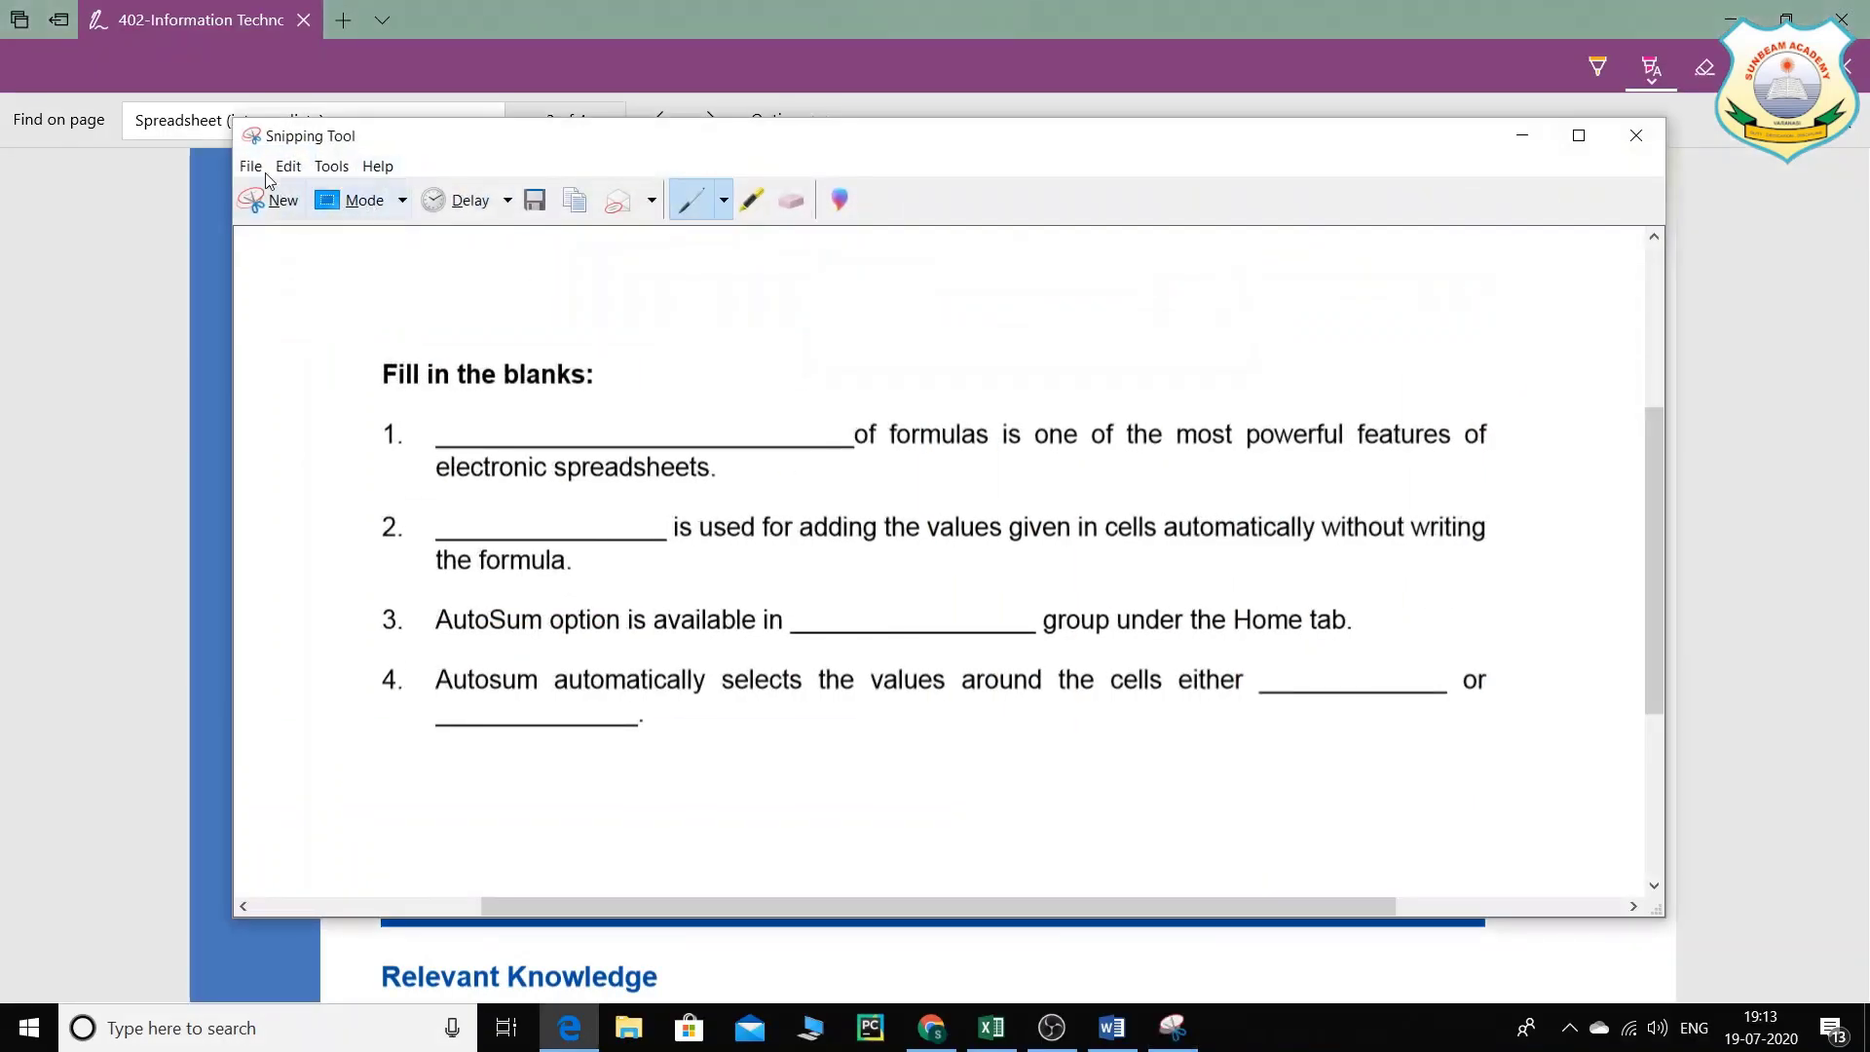
Step: Start saving the captured snip as an image, choose the Desktop folder and select the file name for replacement
{"action": "left_click", "coordinate": [250, 166]}
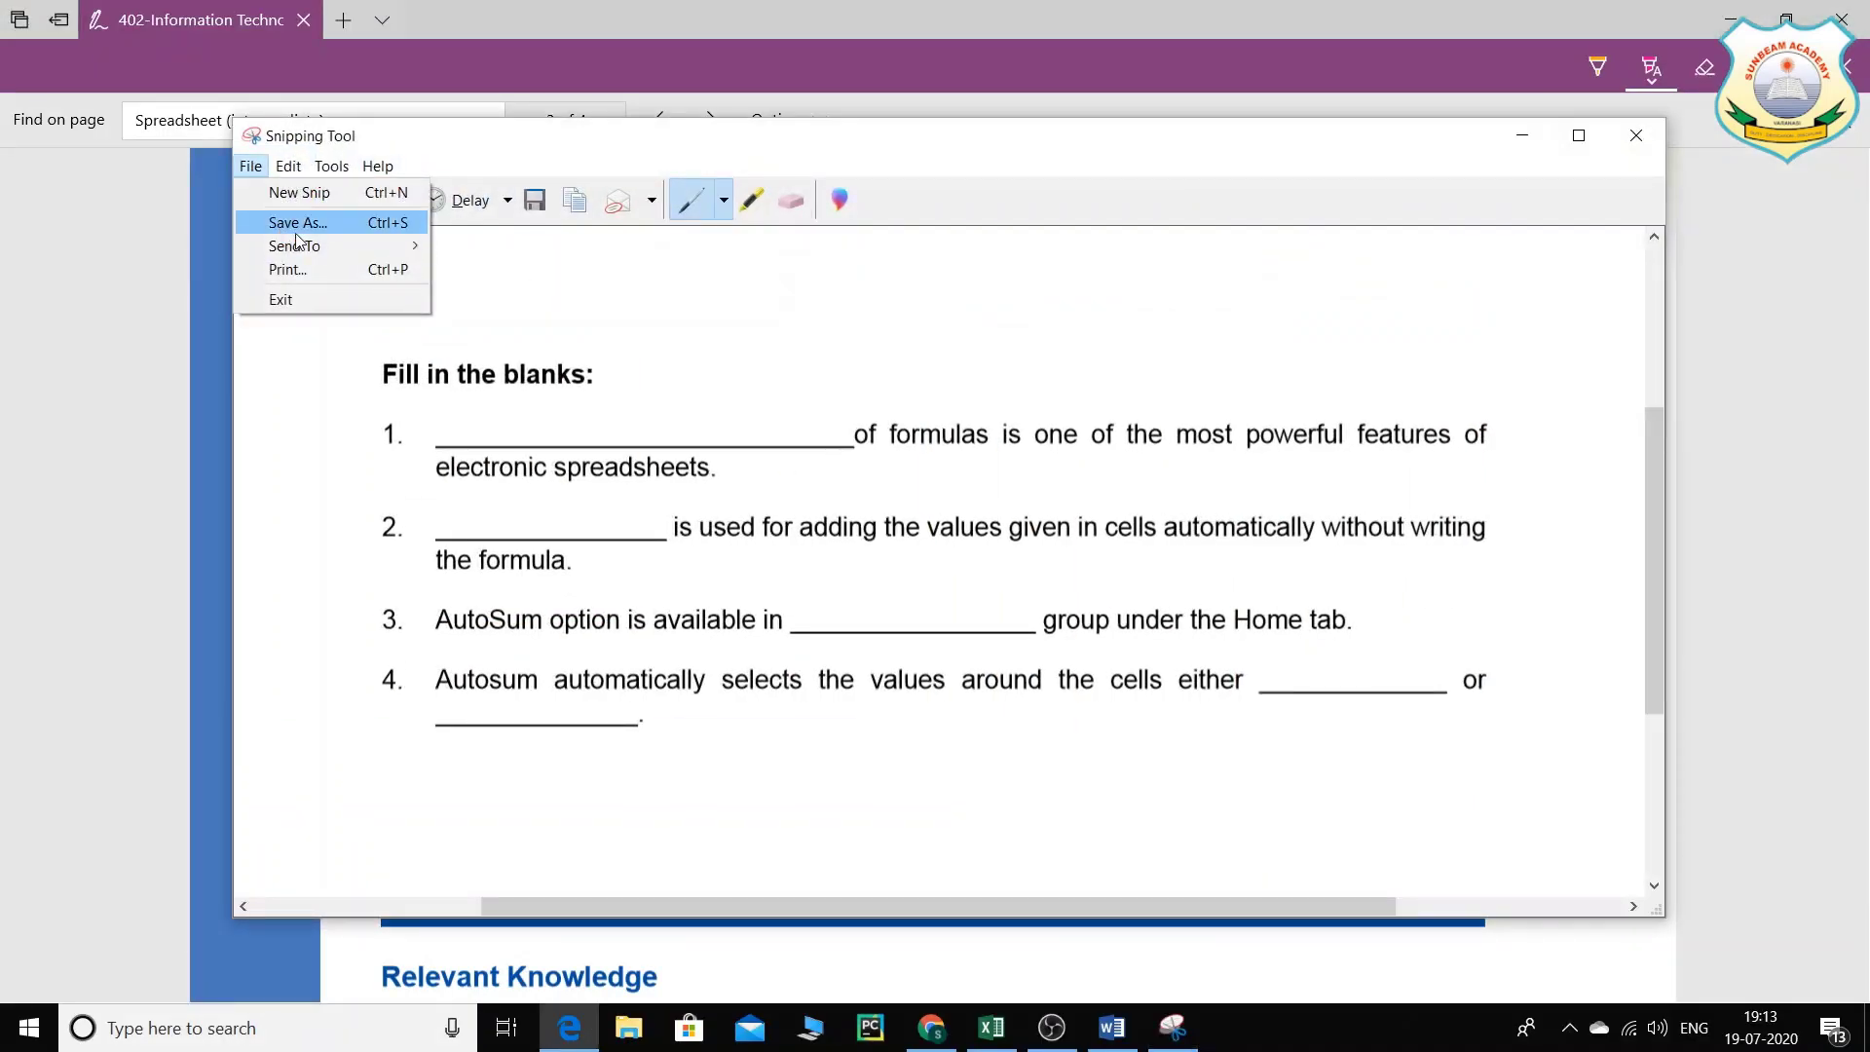
{"action": "left_click", "coordinate": [635, 509]}
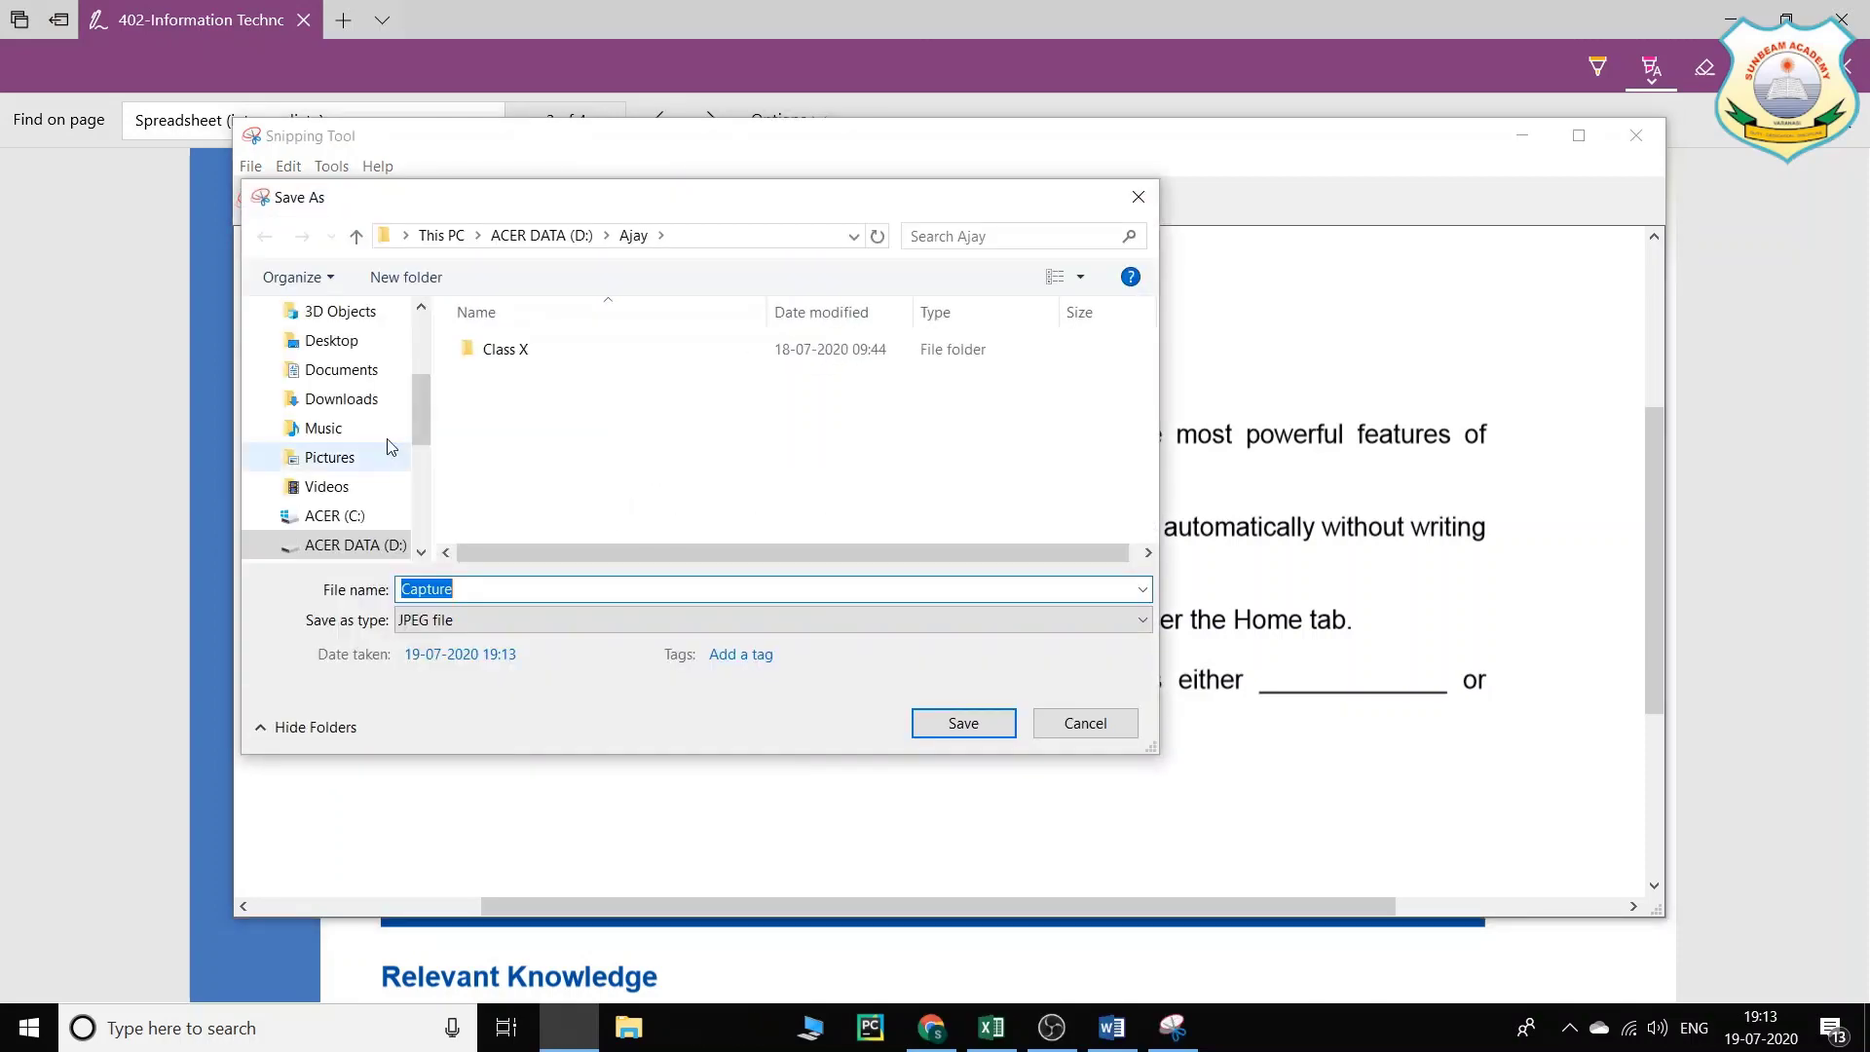
{"action": "left_click", "coordinate": [361, 343]}
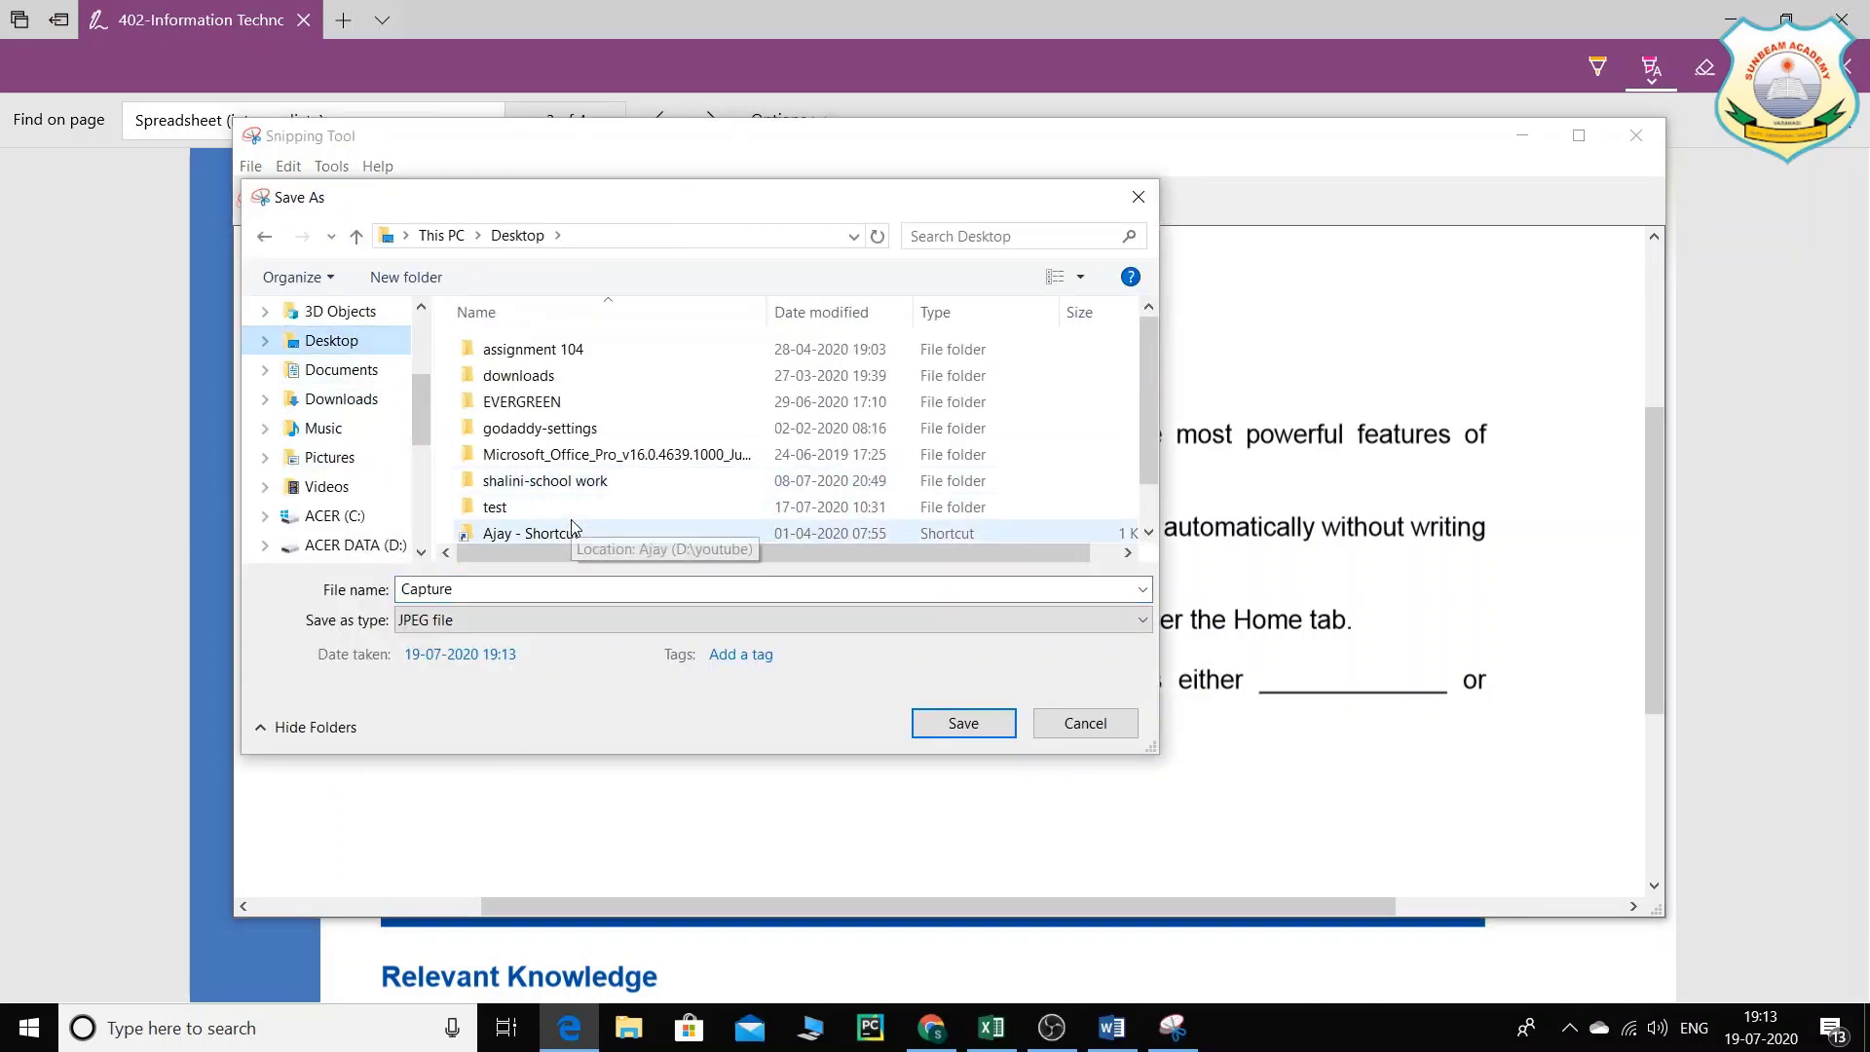
{"action": "double_click", "coordinate": [491, 593]}
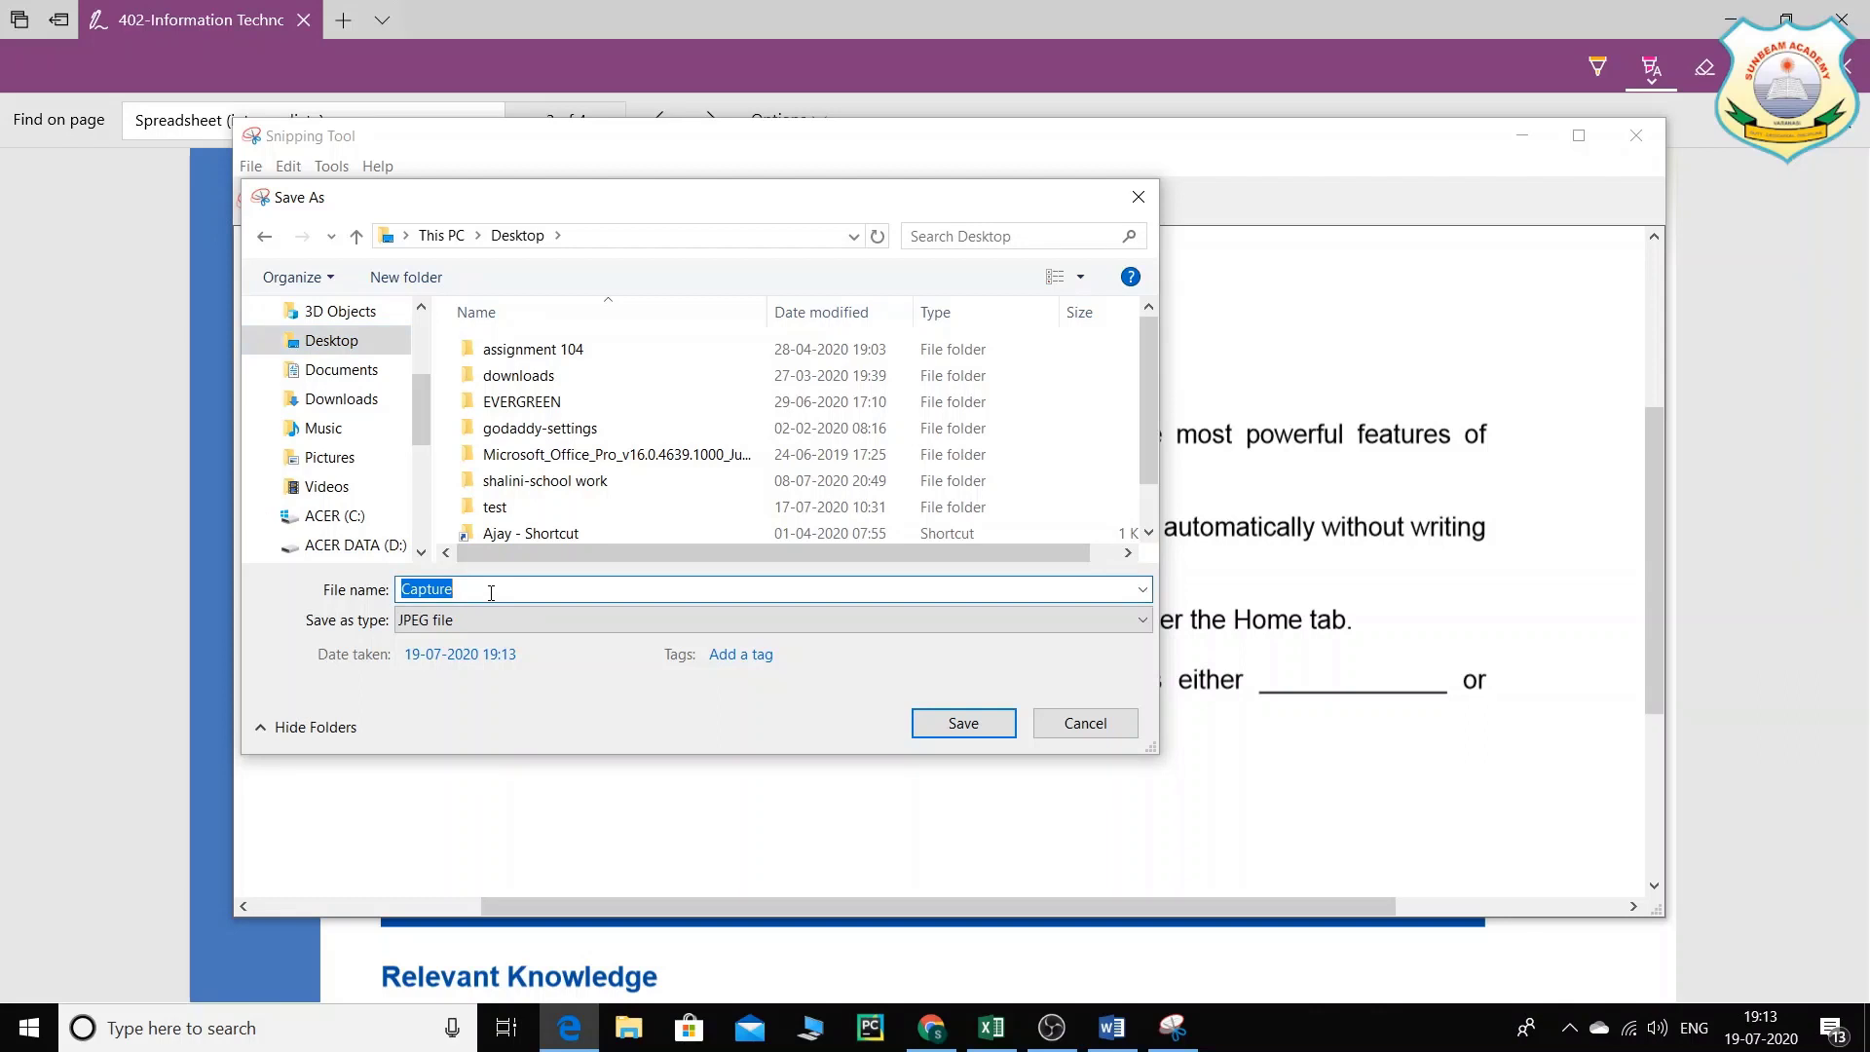
{"action": "type", "text": "fill in the bal"}
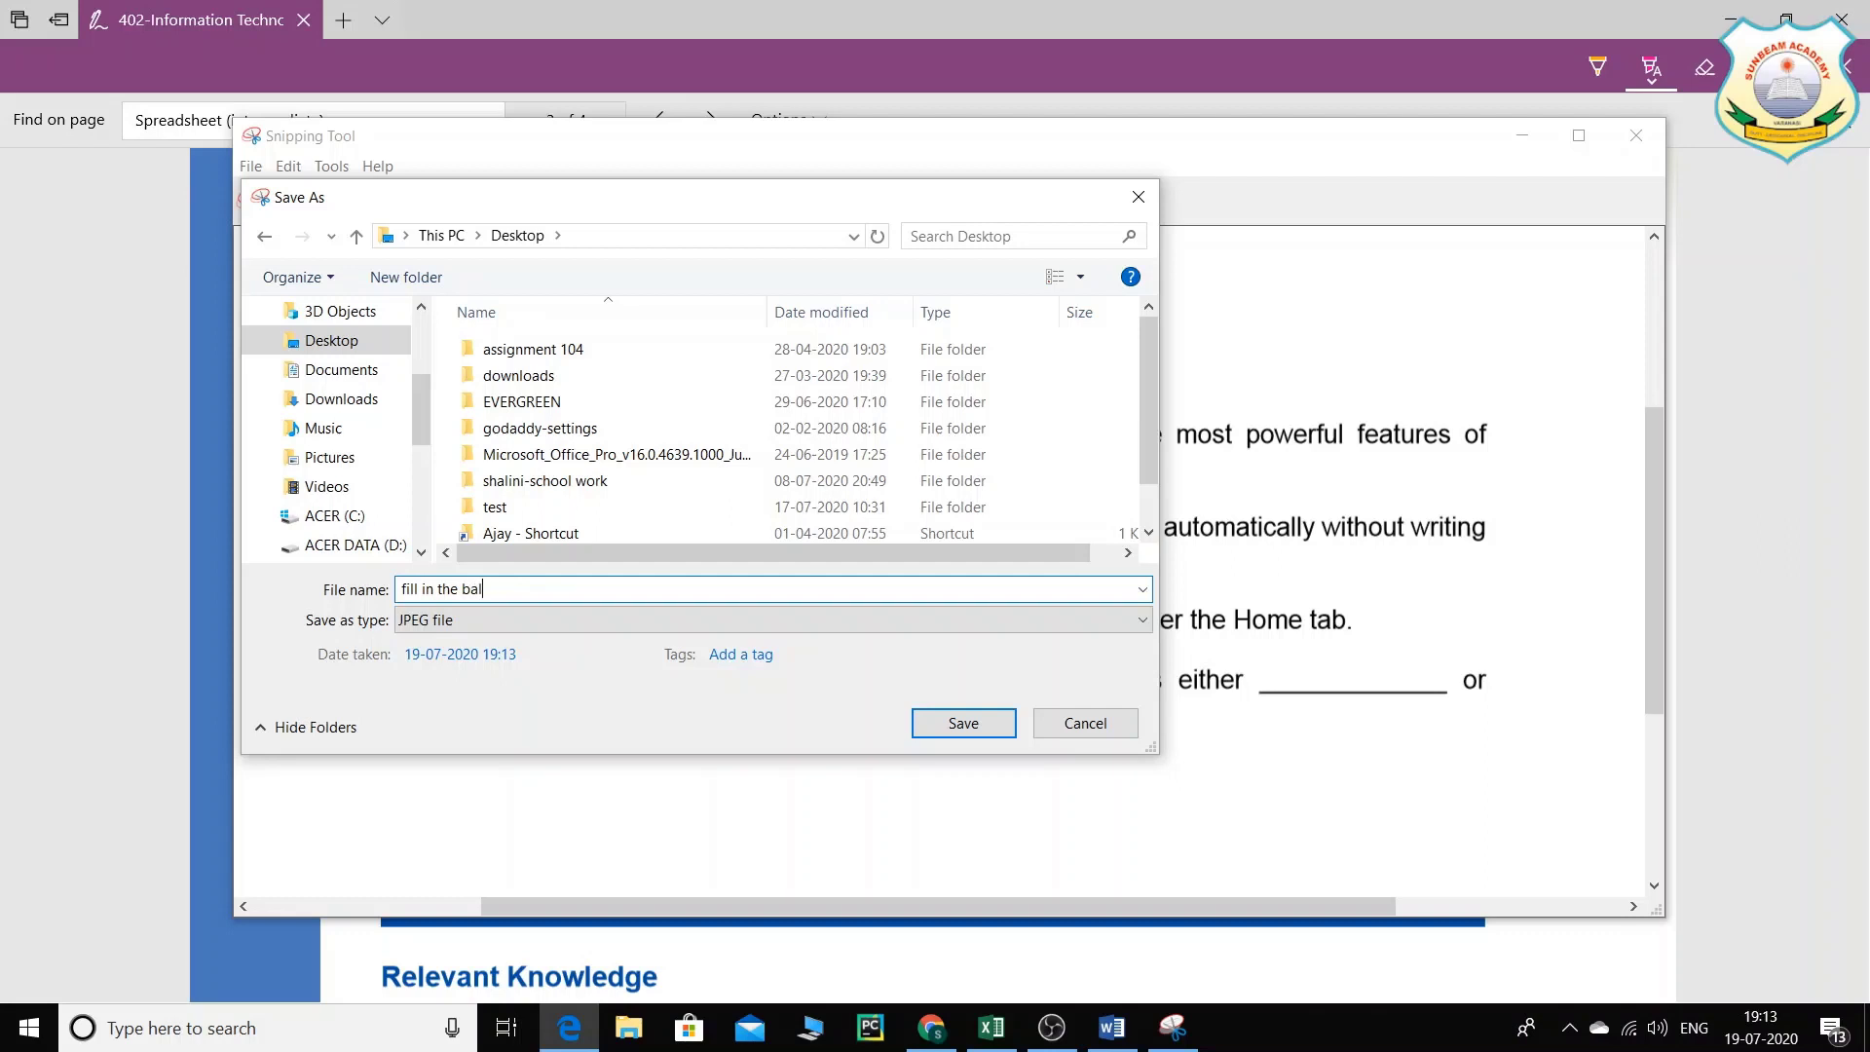
{"action": "key", "text": "BackSpace"}
{"action": "key", "text": "BackSpace"}
{"action": "key", "text": "BackSpace"}
{"action": "key", "text": "BackSpace"}
{"action": "key", "text": "BackSpace"}
{"action": "key", "text": "BackSpace"}
{"action": "key", "text": "BackSpace"}
{"action": "key", "text": "BackSpace"}
{"action": "key", "text": "BackSpace"}
{"action": "key", "text": "BackSpace"}
{"action": "key", "text": "BackSpace"}
{"action": "key", "text": "BackSpace"}
{"action": "key", "text": "BackSpace"}
{"action": "key", "text": "BackSpace"}
Step: Name the JPEG snip "spreadsheet" and save it
{"action": "type", "text": "spreadsheet"}
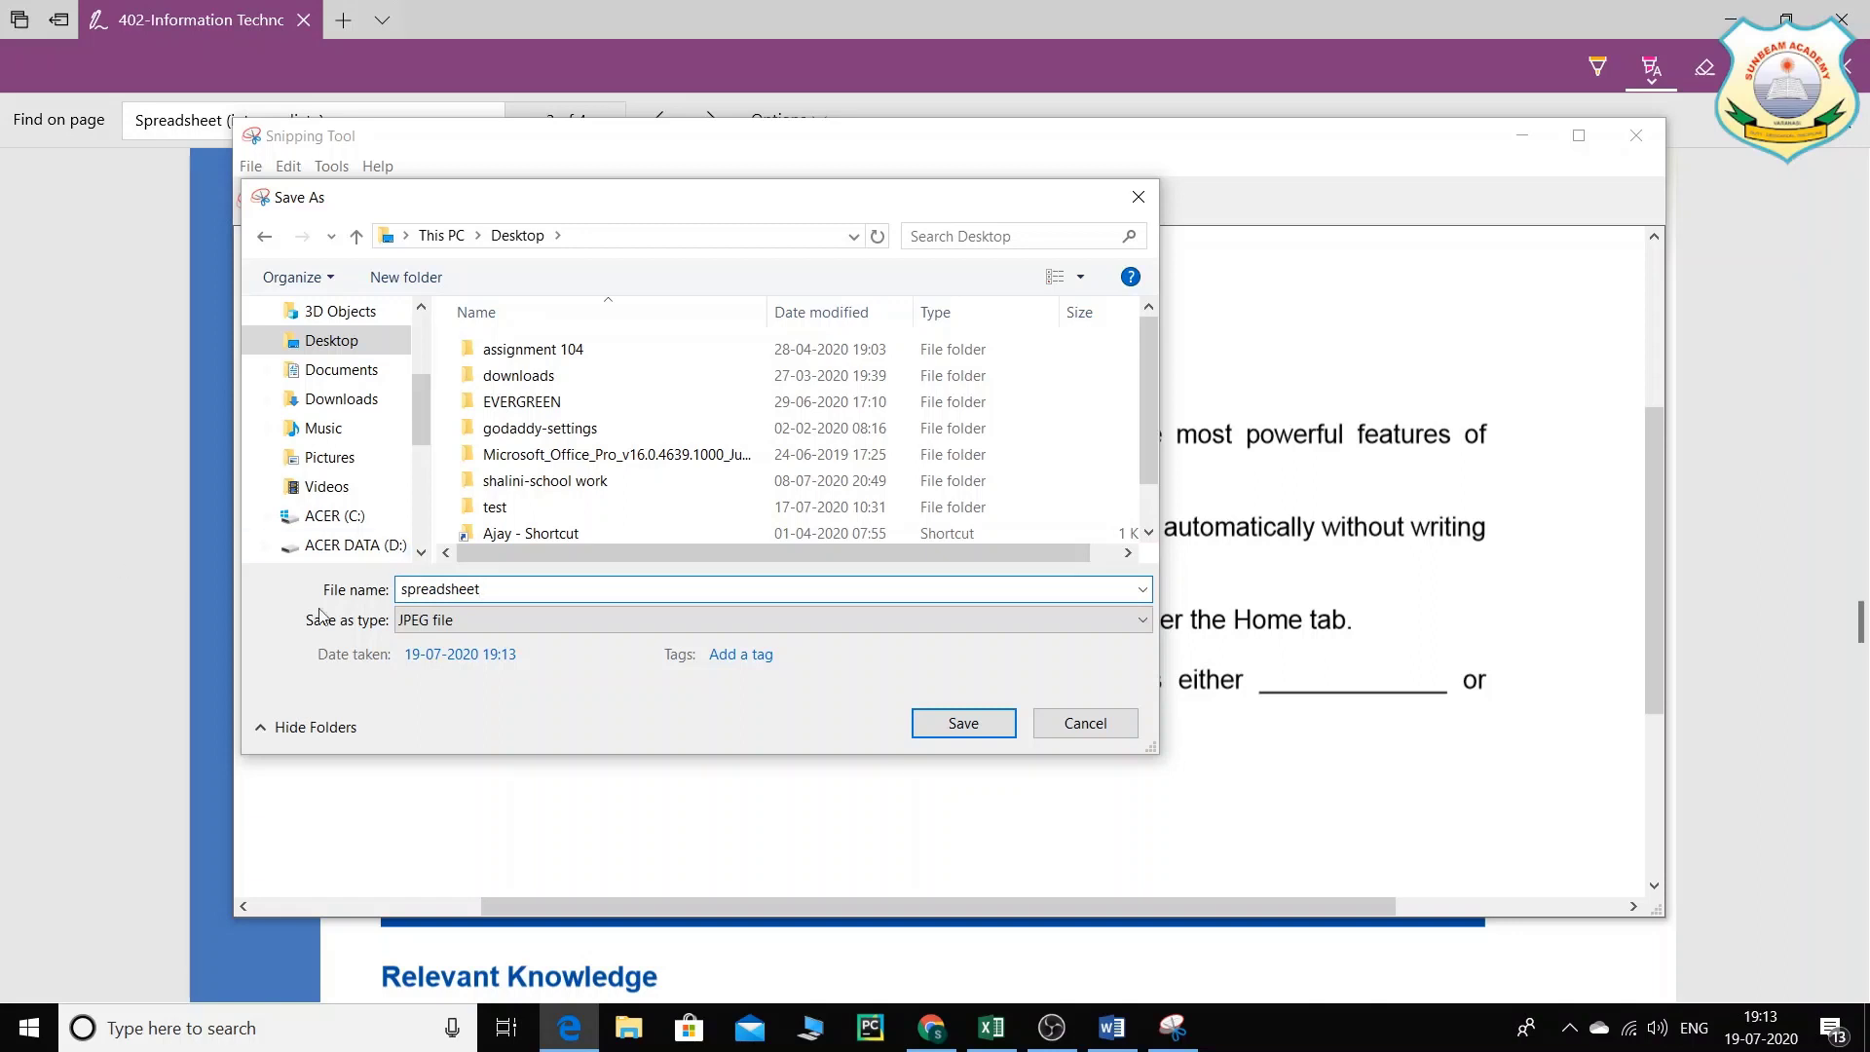
{"action": "left_click", "coordinate": [935, 724]}
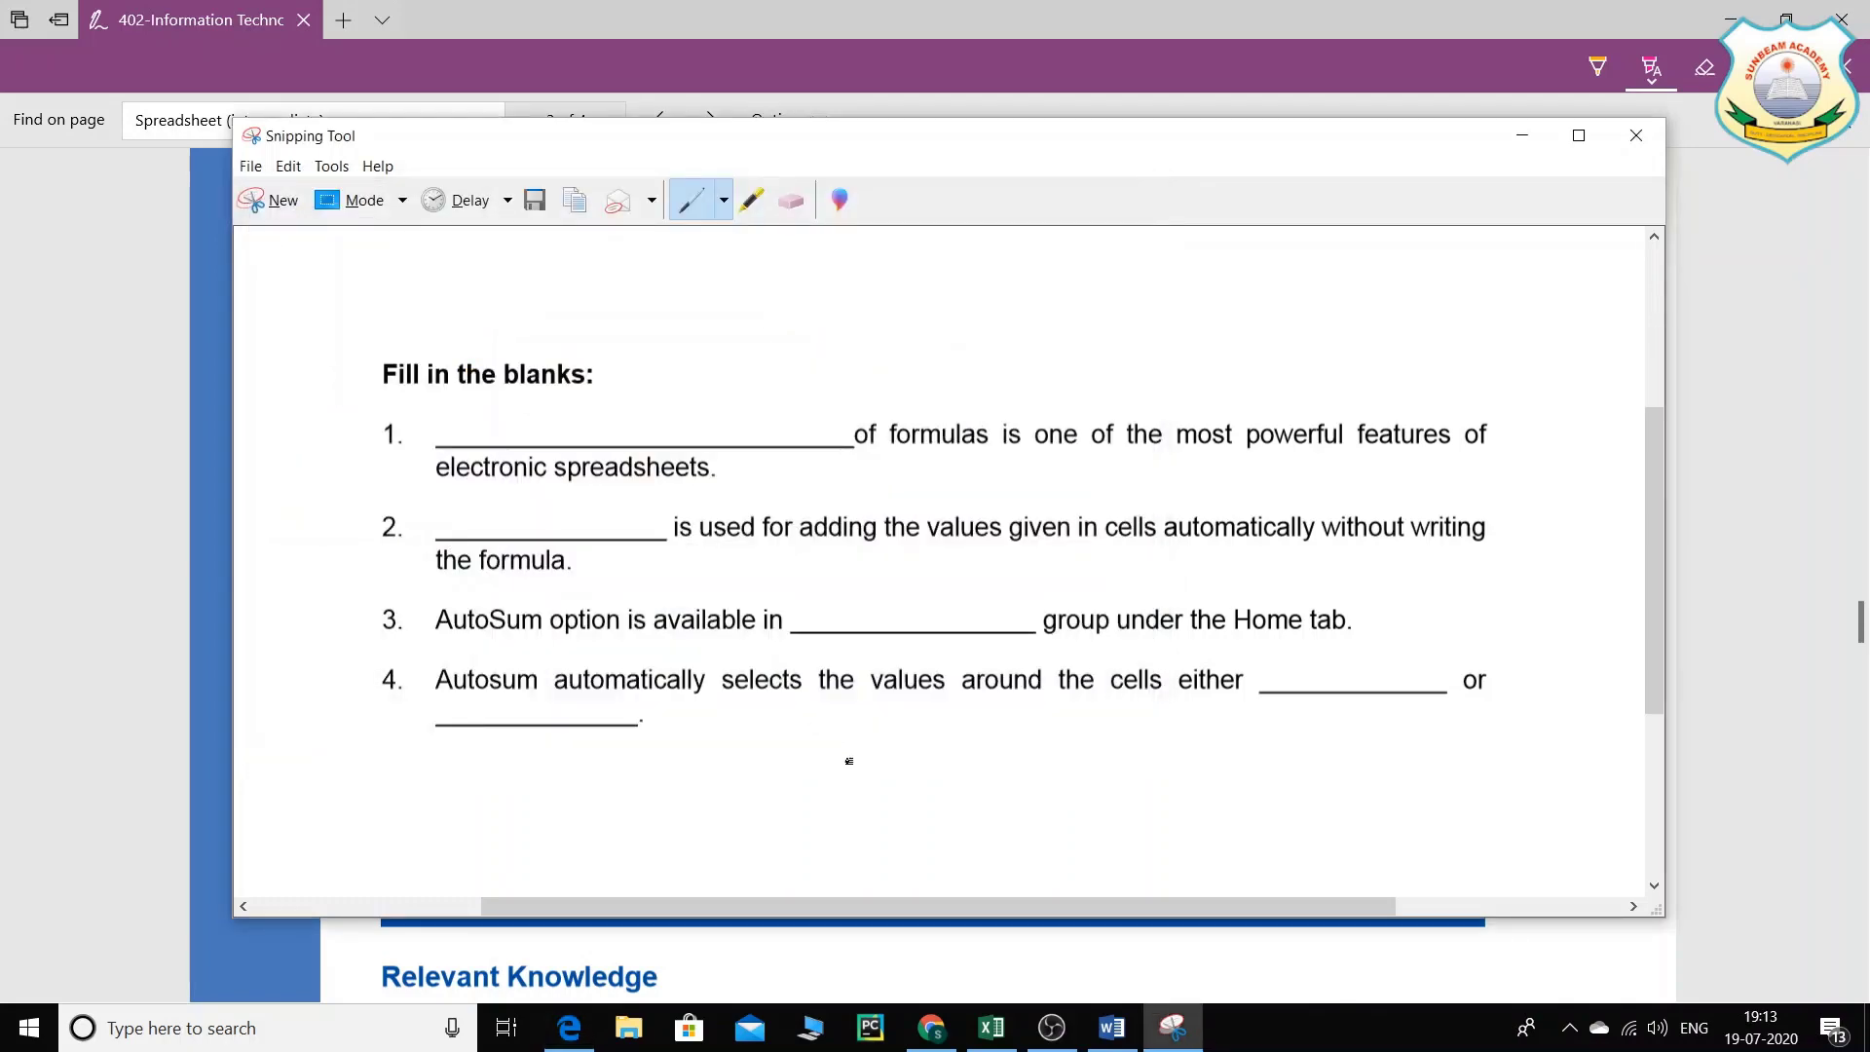
{"action": "left_click", "coordinate": [991, 1028]}
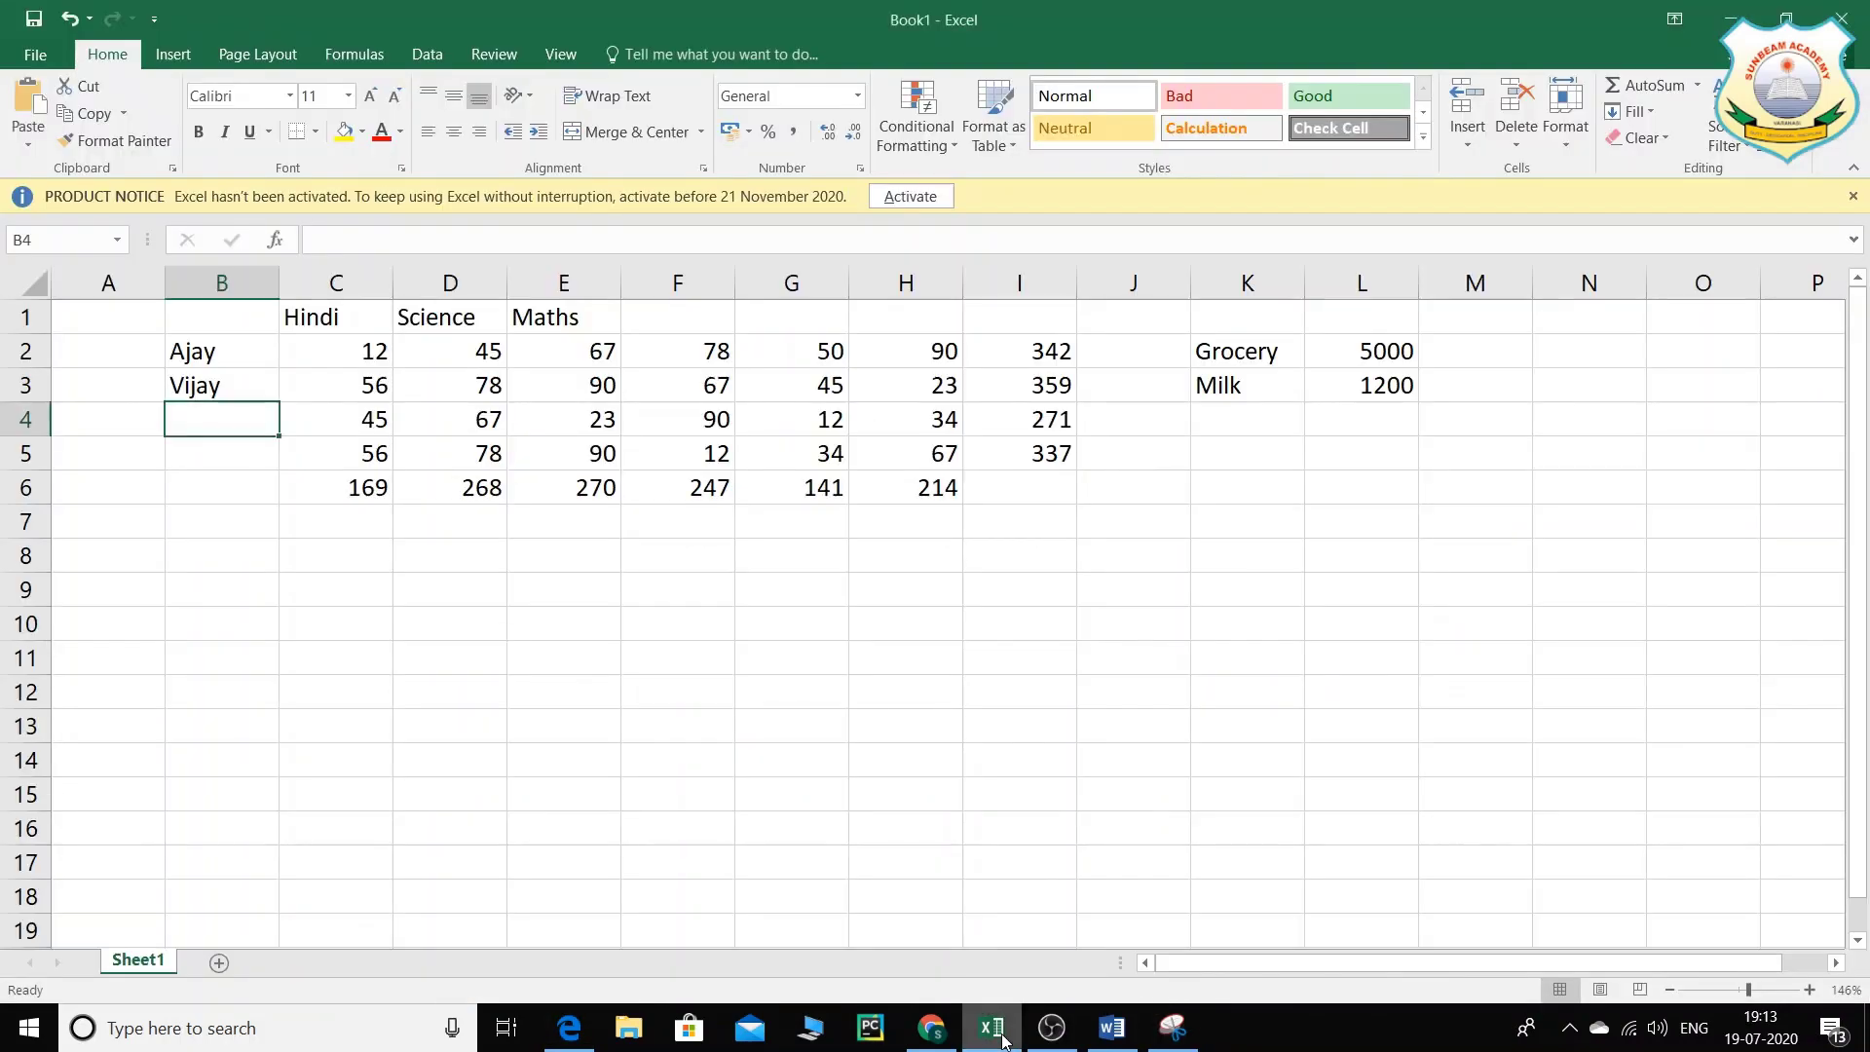
{"action": "left_click", "coordinate": [569, 1027]}
{"action": "scroll", "coordinate": [711, 730], "scroll_direction": "up", "scroll_amount": 2}
{"action": "scroll", "coordinate": [704, 688], "scroll_direction": "up", "scroll_amount": 15}
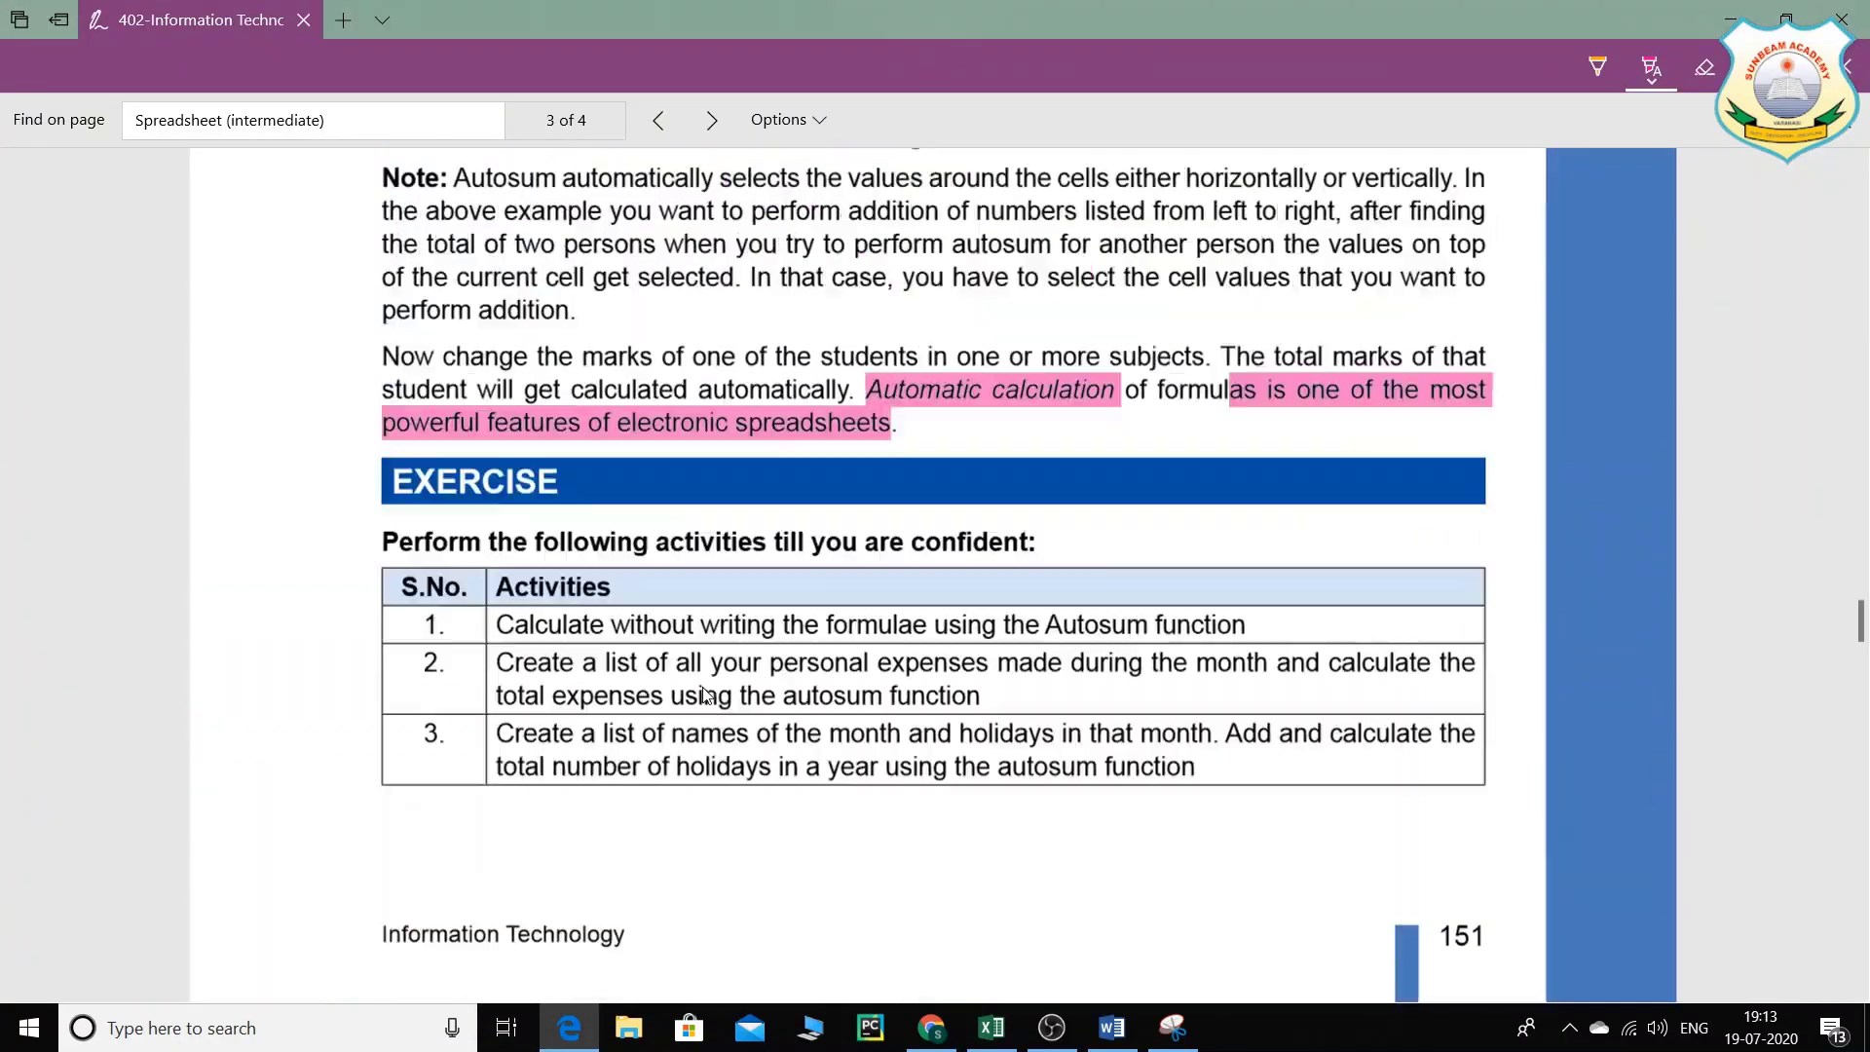
{"action": "scroll", "coordinate": [691, 687], "scroll_direction": "up", "scroll_amount": 15}
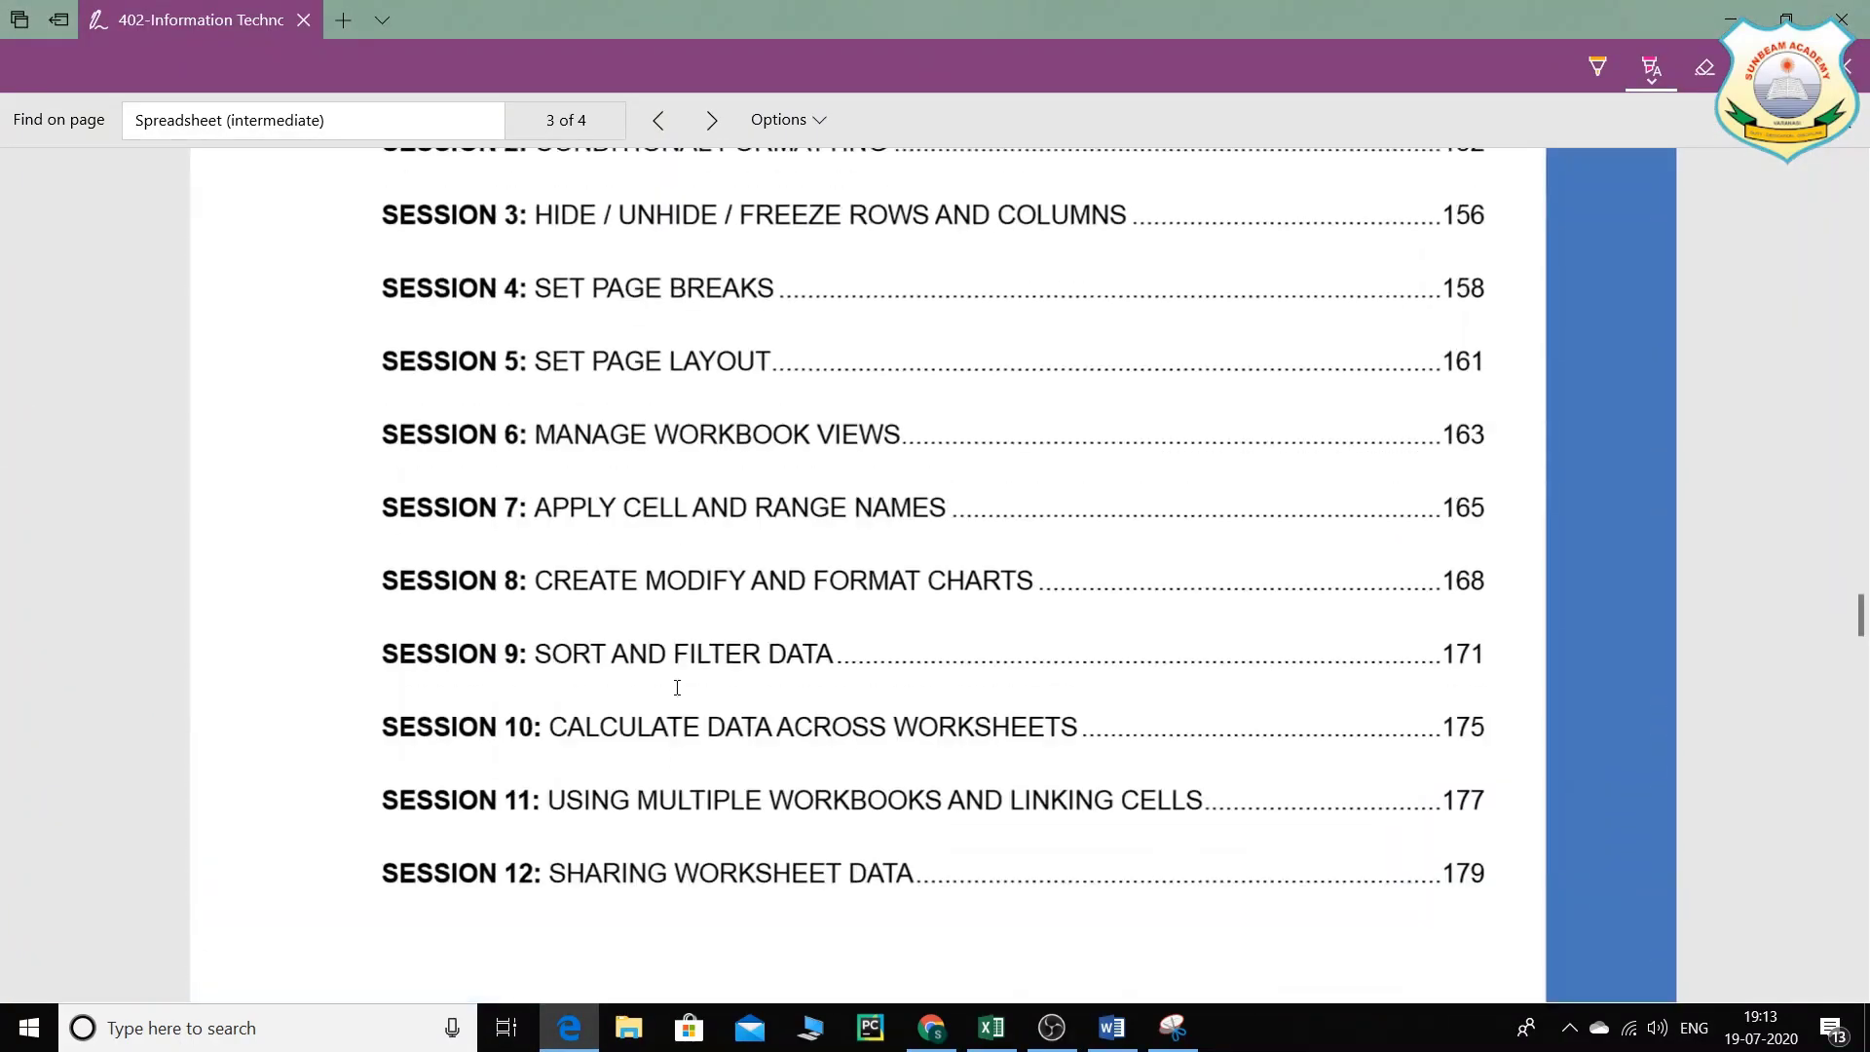
{"action": "scroll", "coordinate": [677, 687], "scroll_direction": "down", "scroll_amount": 15}
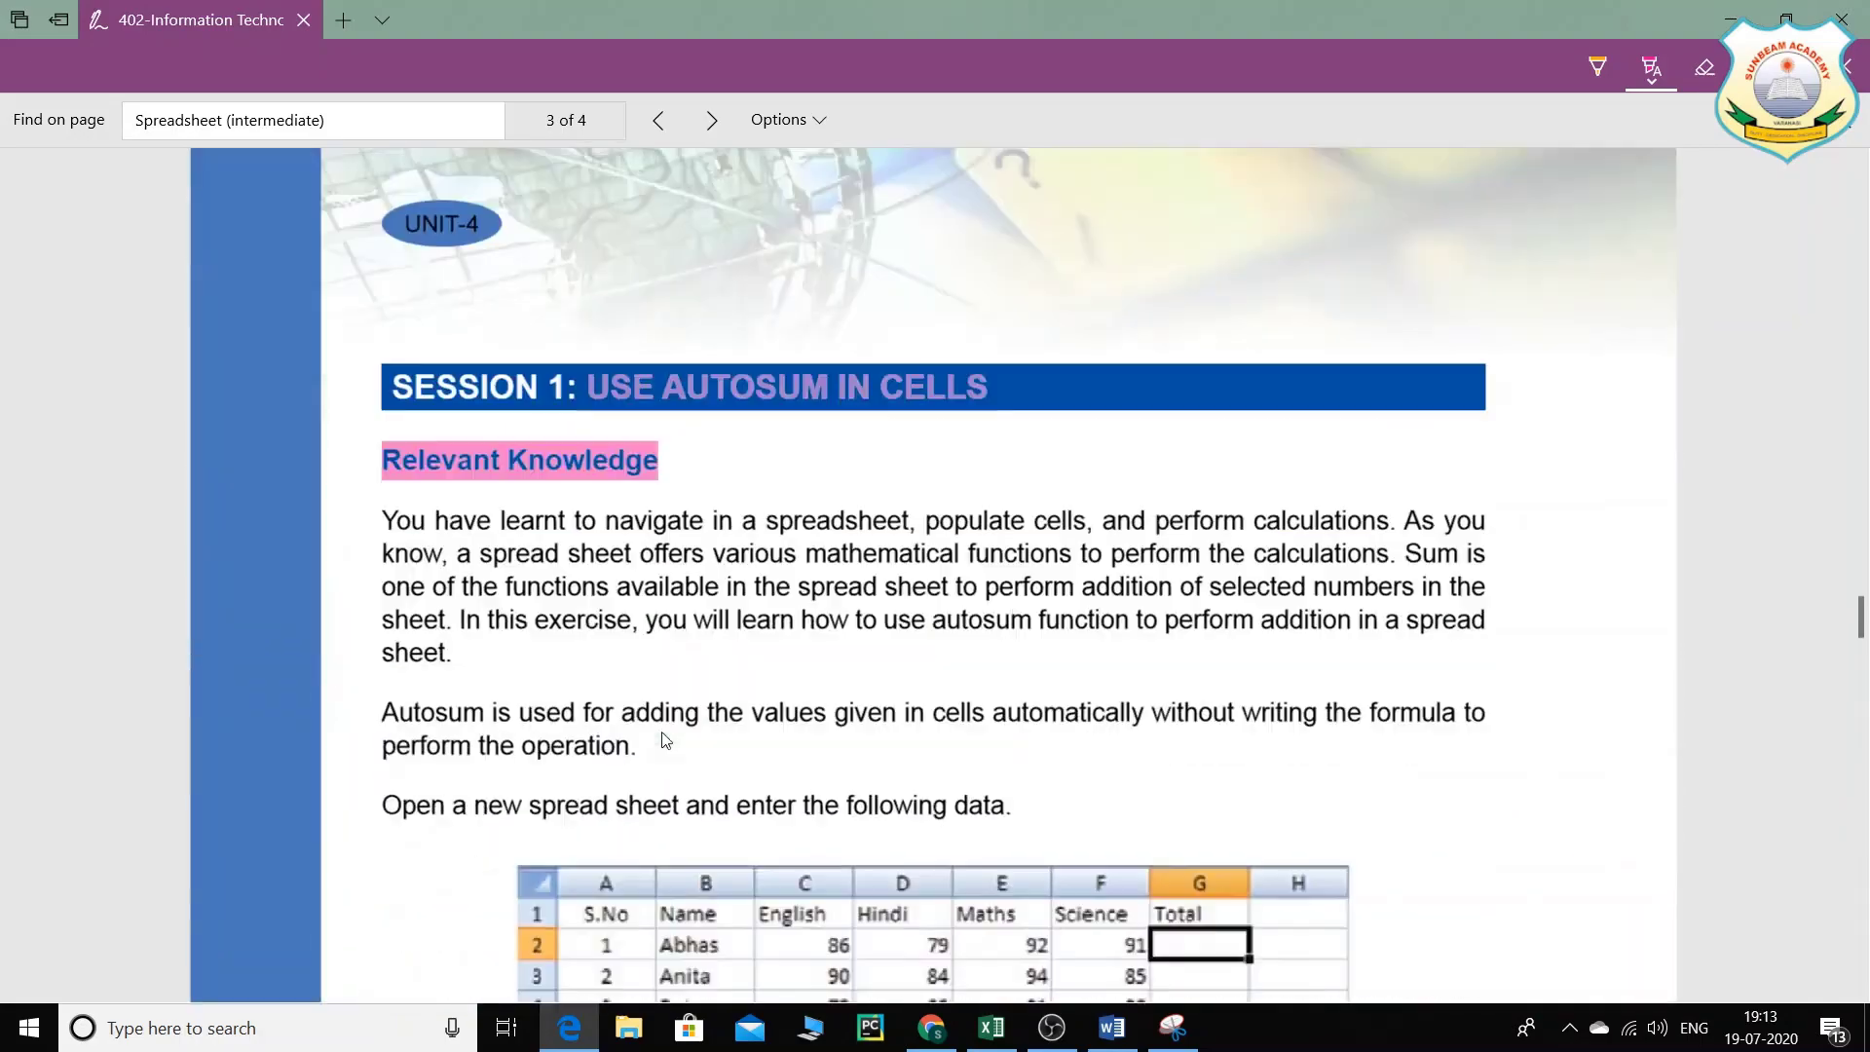
{"action": "scroll", "coordinate": [662, 738], "scroll_direction": "down", "scroll_amount": 10}
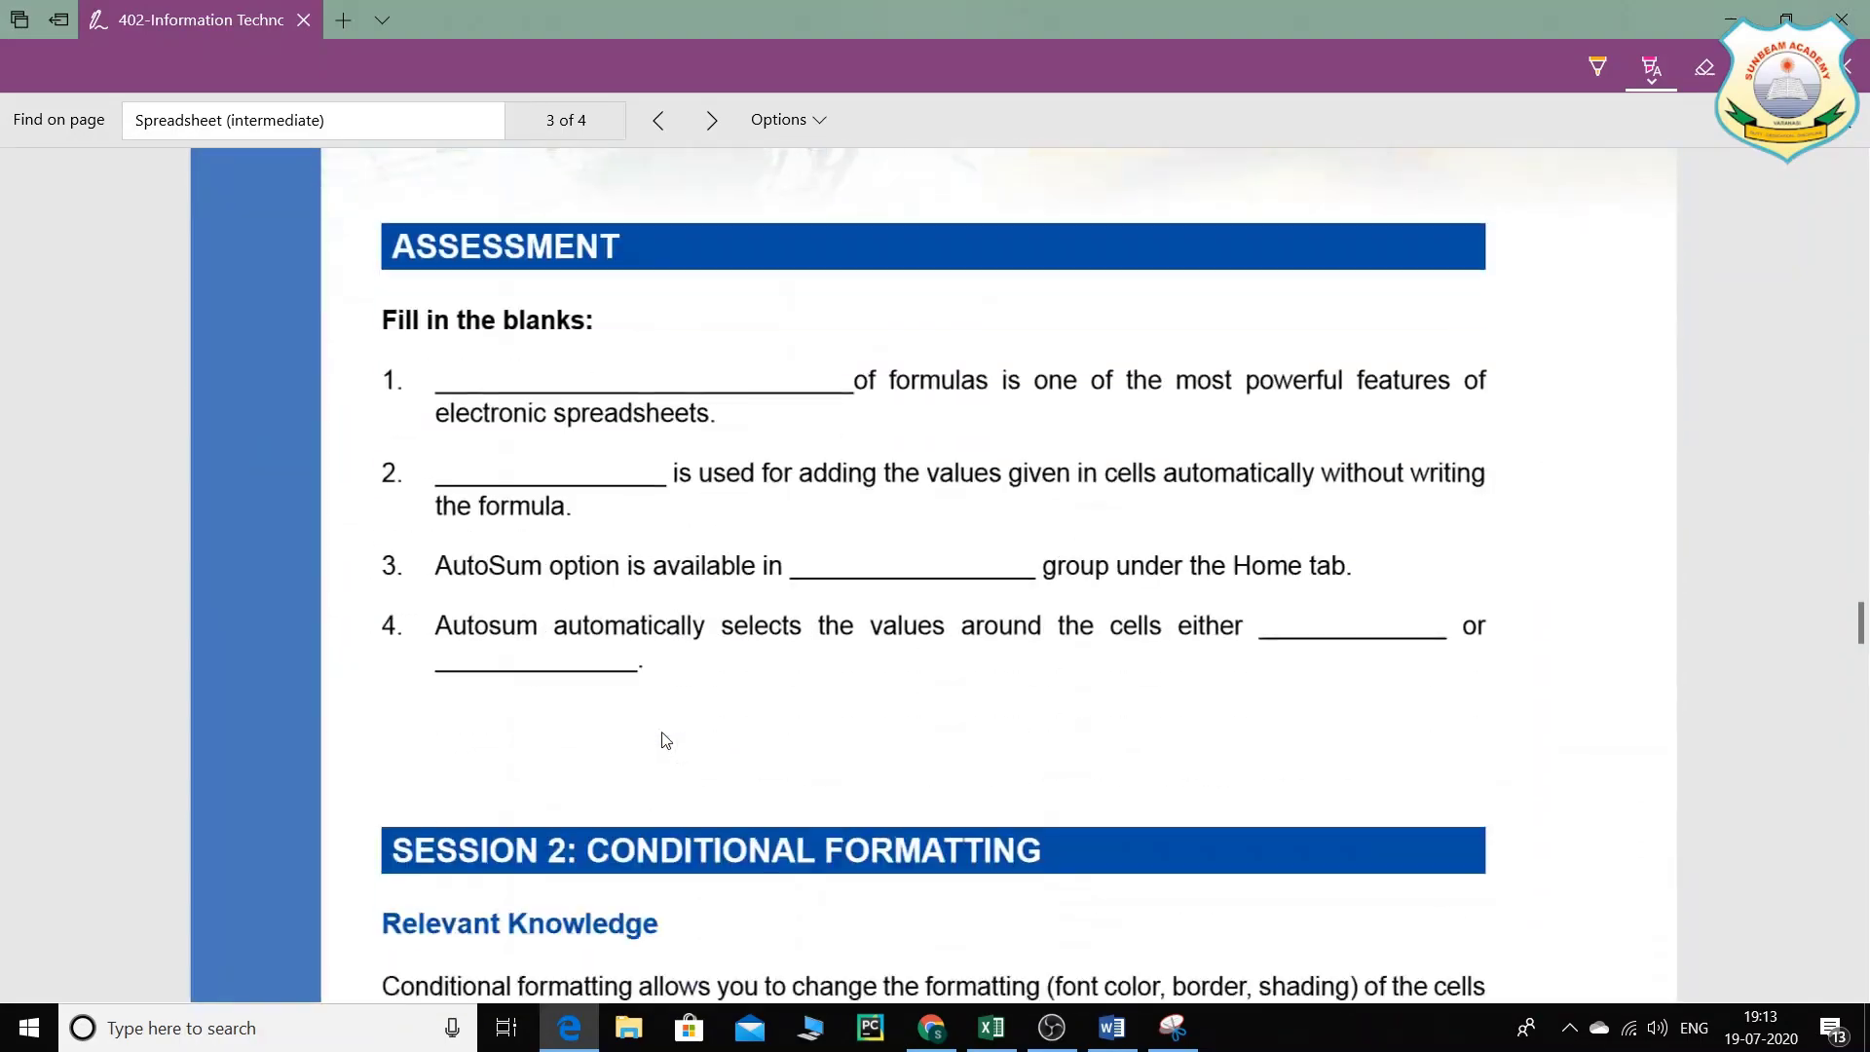
Step: Switch to the blank Word document and insert the "spreadsheet" picture from the Desktop
{"action": "left_click", "coordinate": [1111, 1027]}
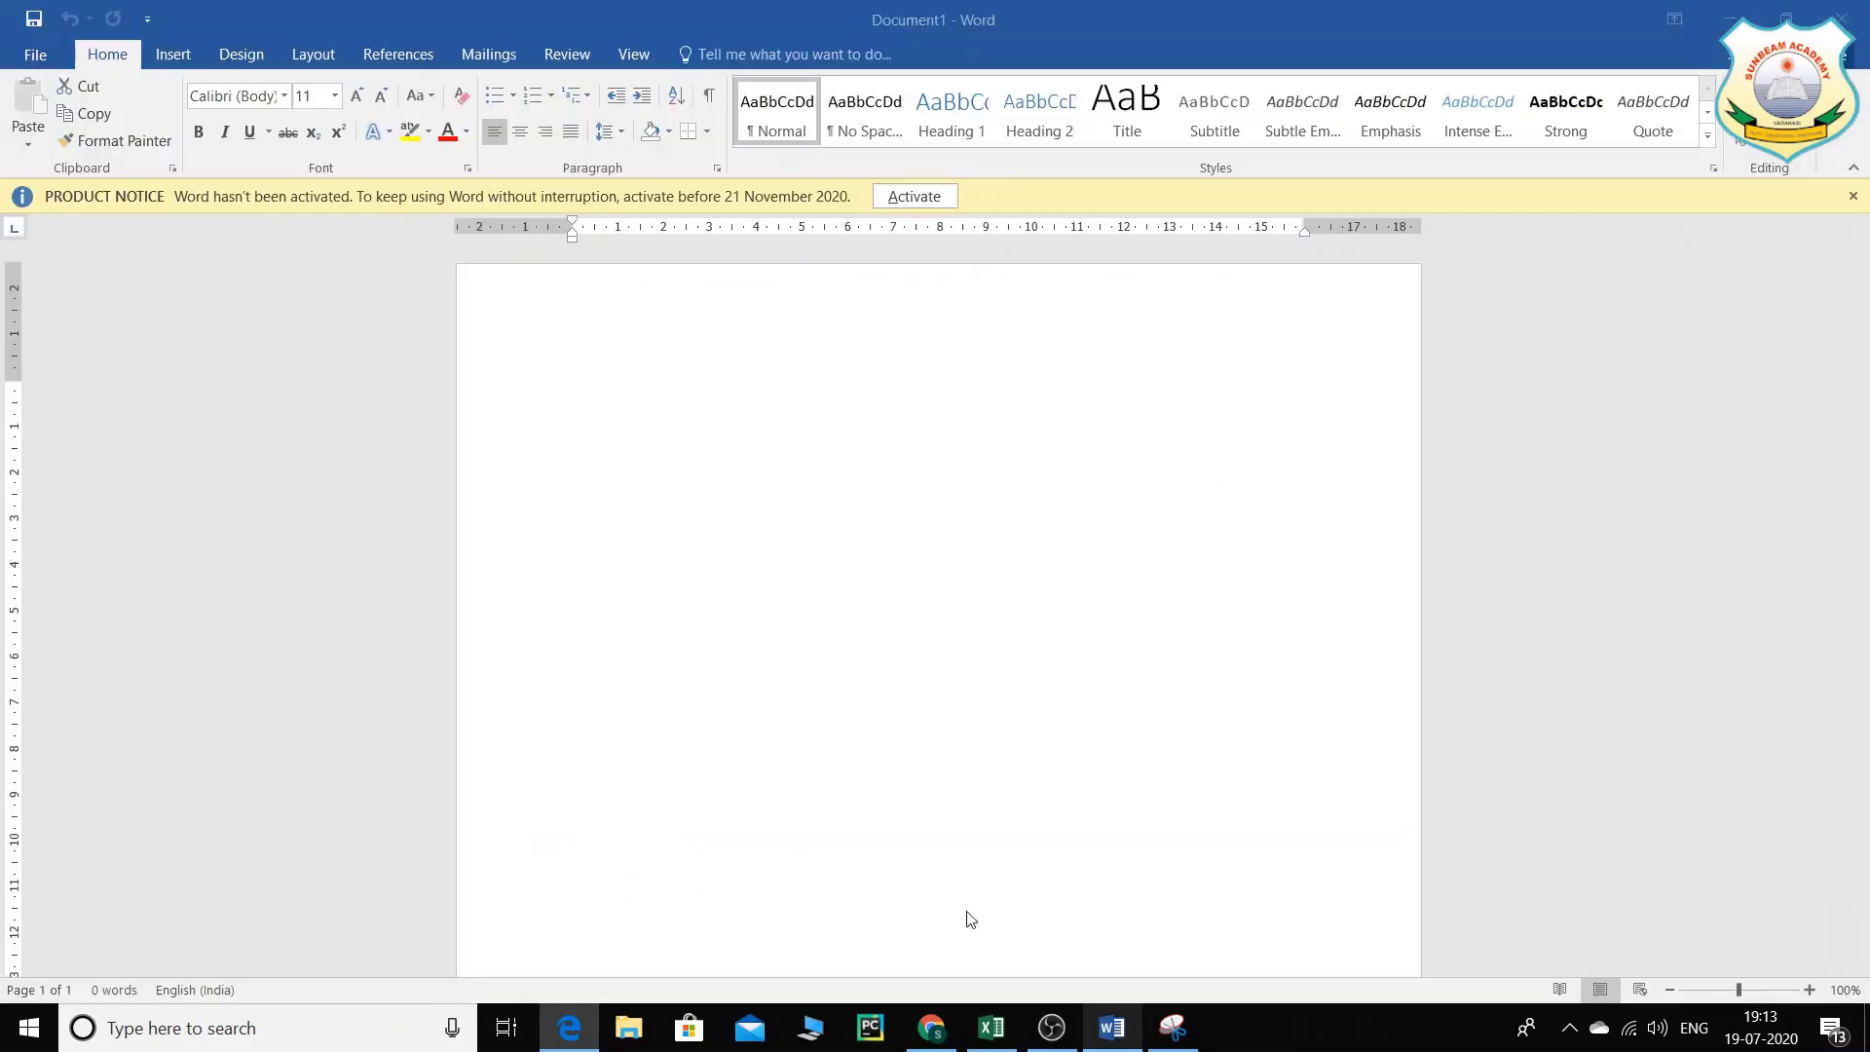
{"action": "left_click", "coordinate": [175, 56]}
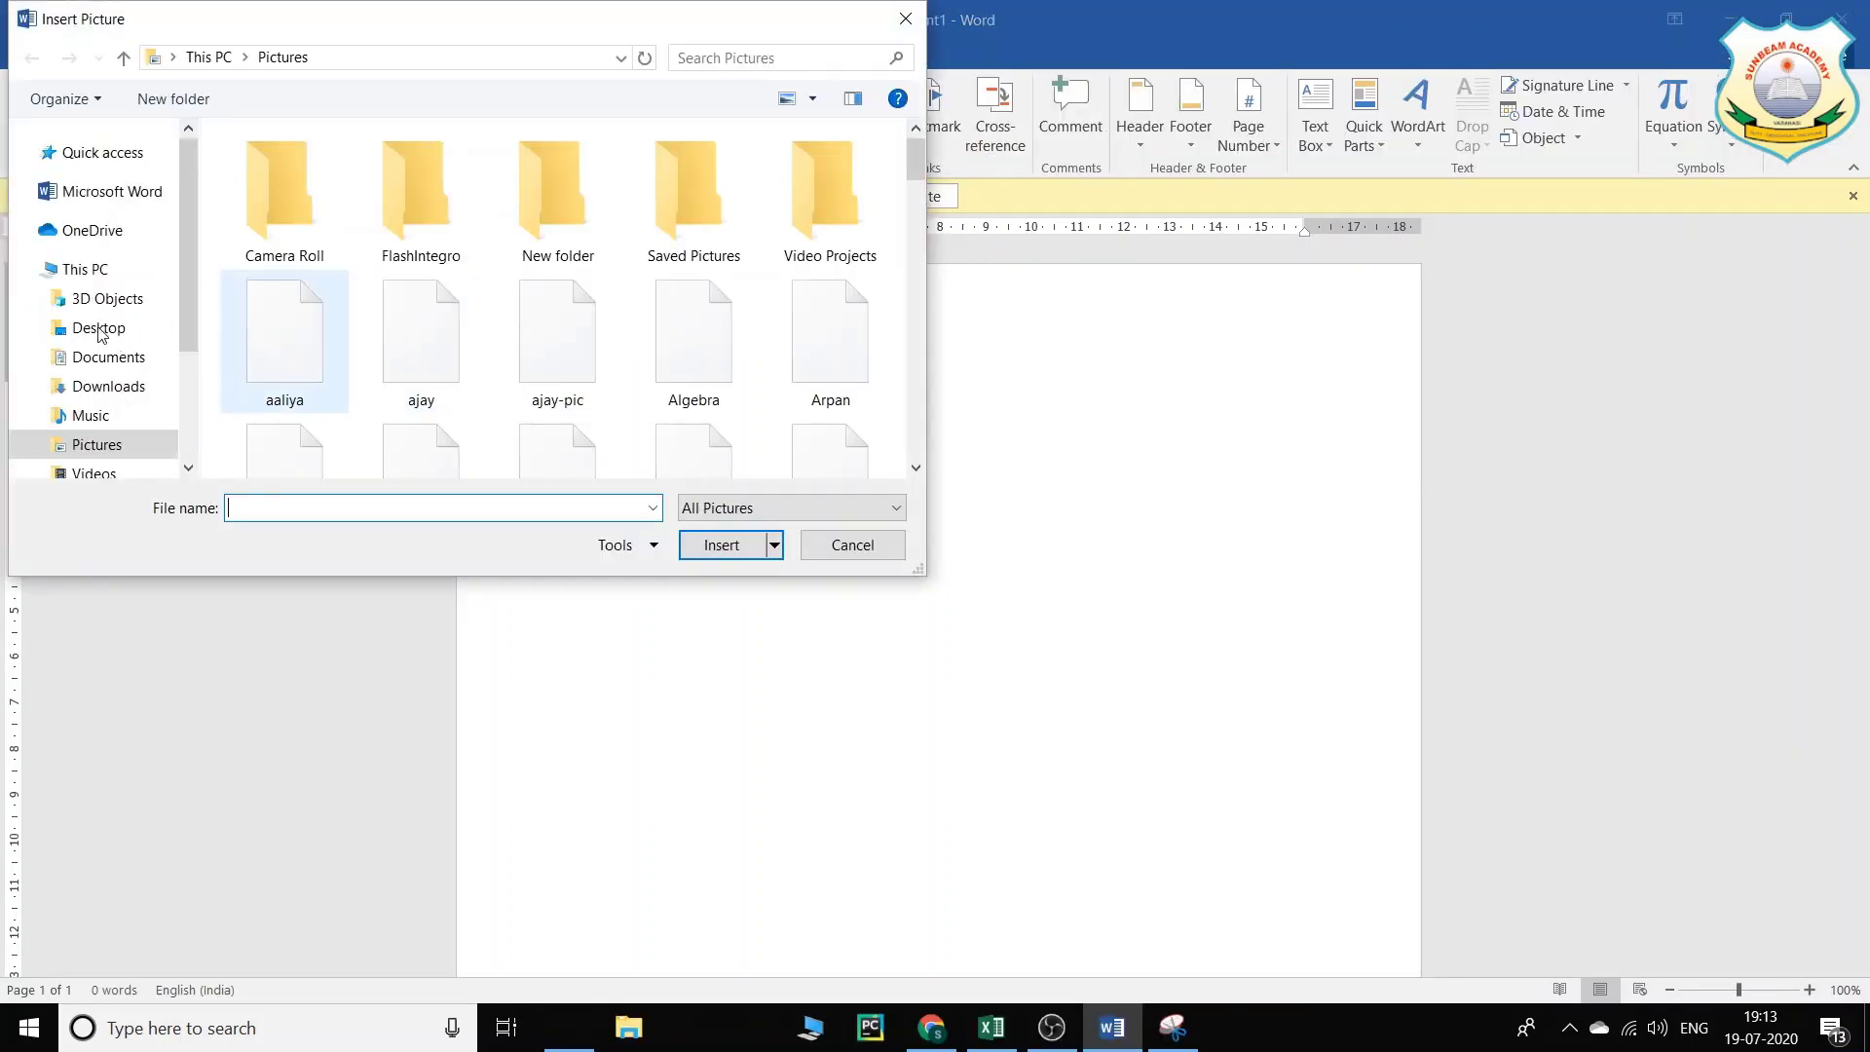
{"action": "left_click", "coordinate": [98, 329]}
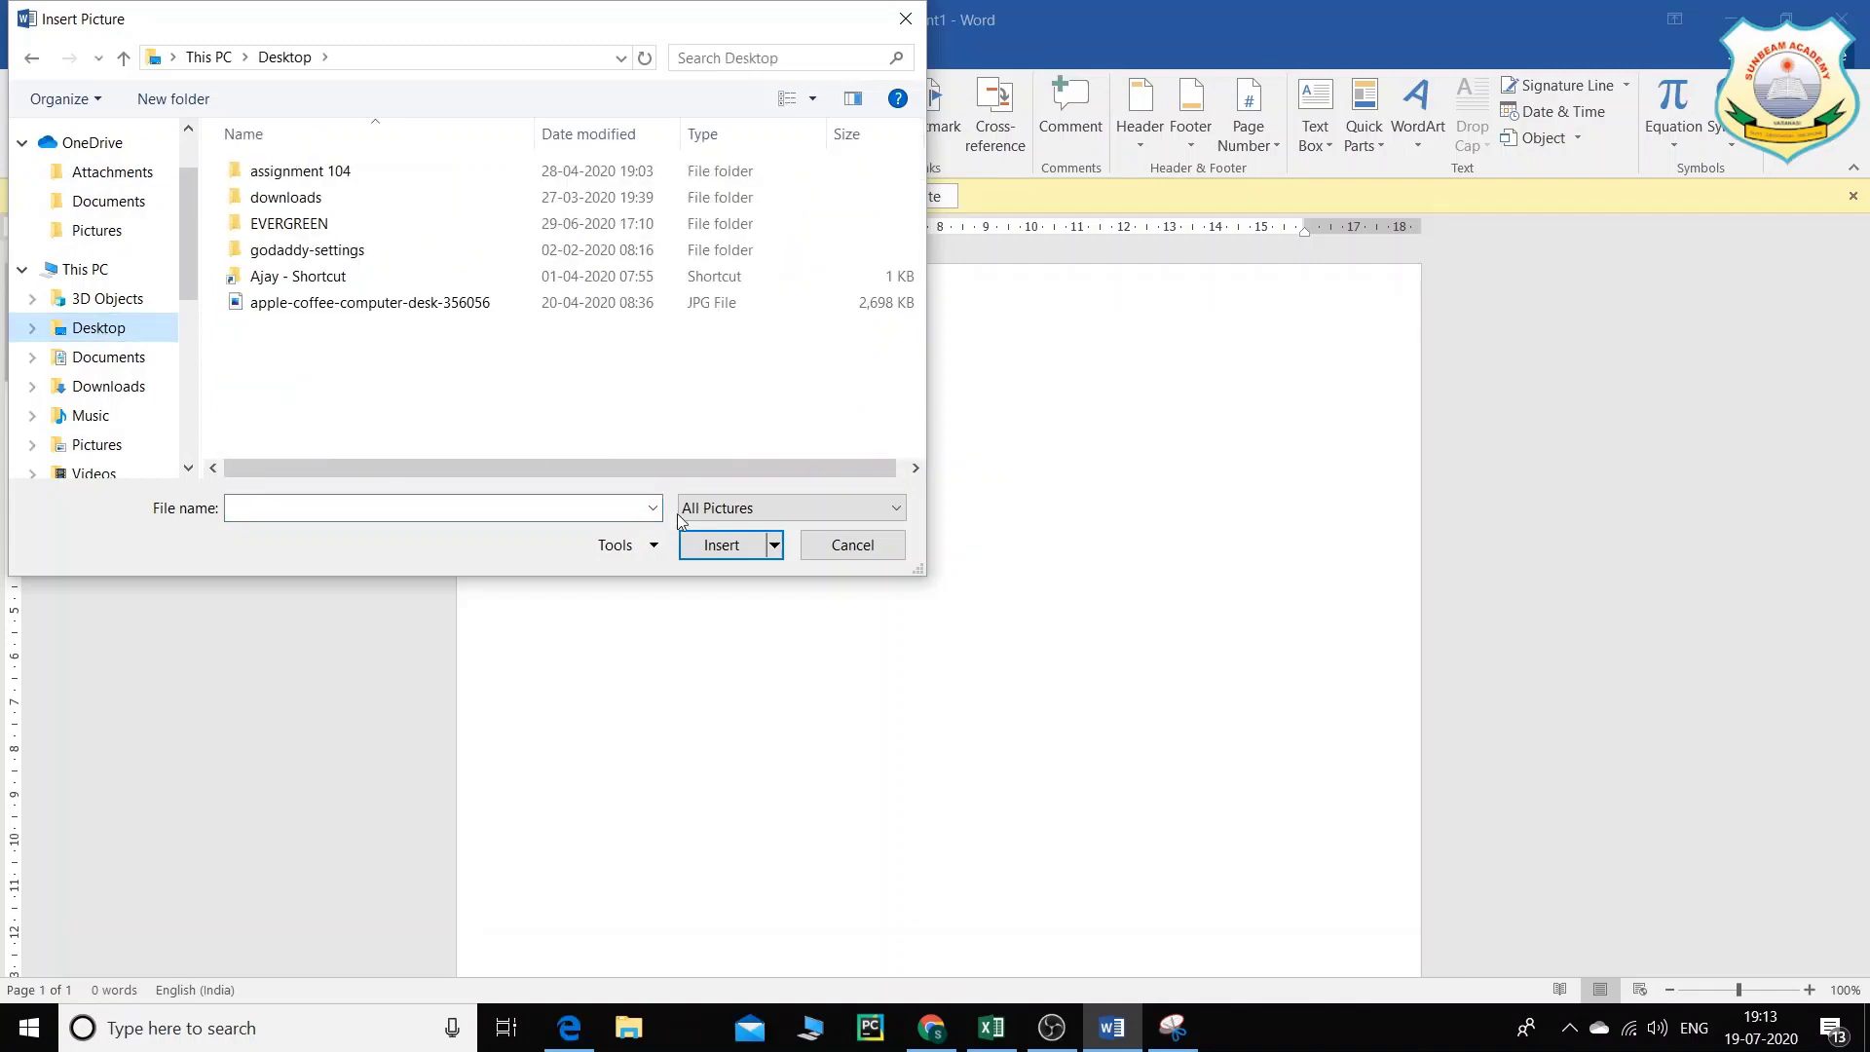
{"action": "left_click", "coordinate": [382, 313]}
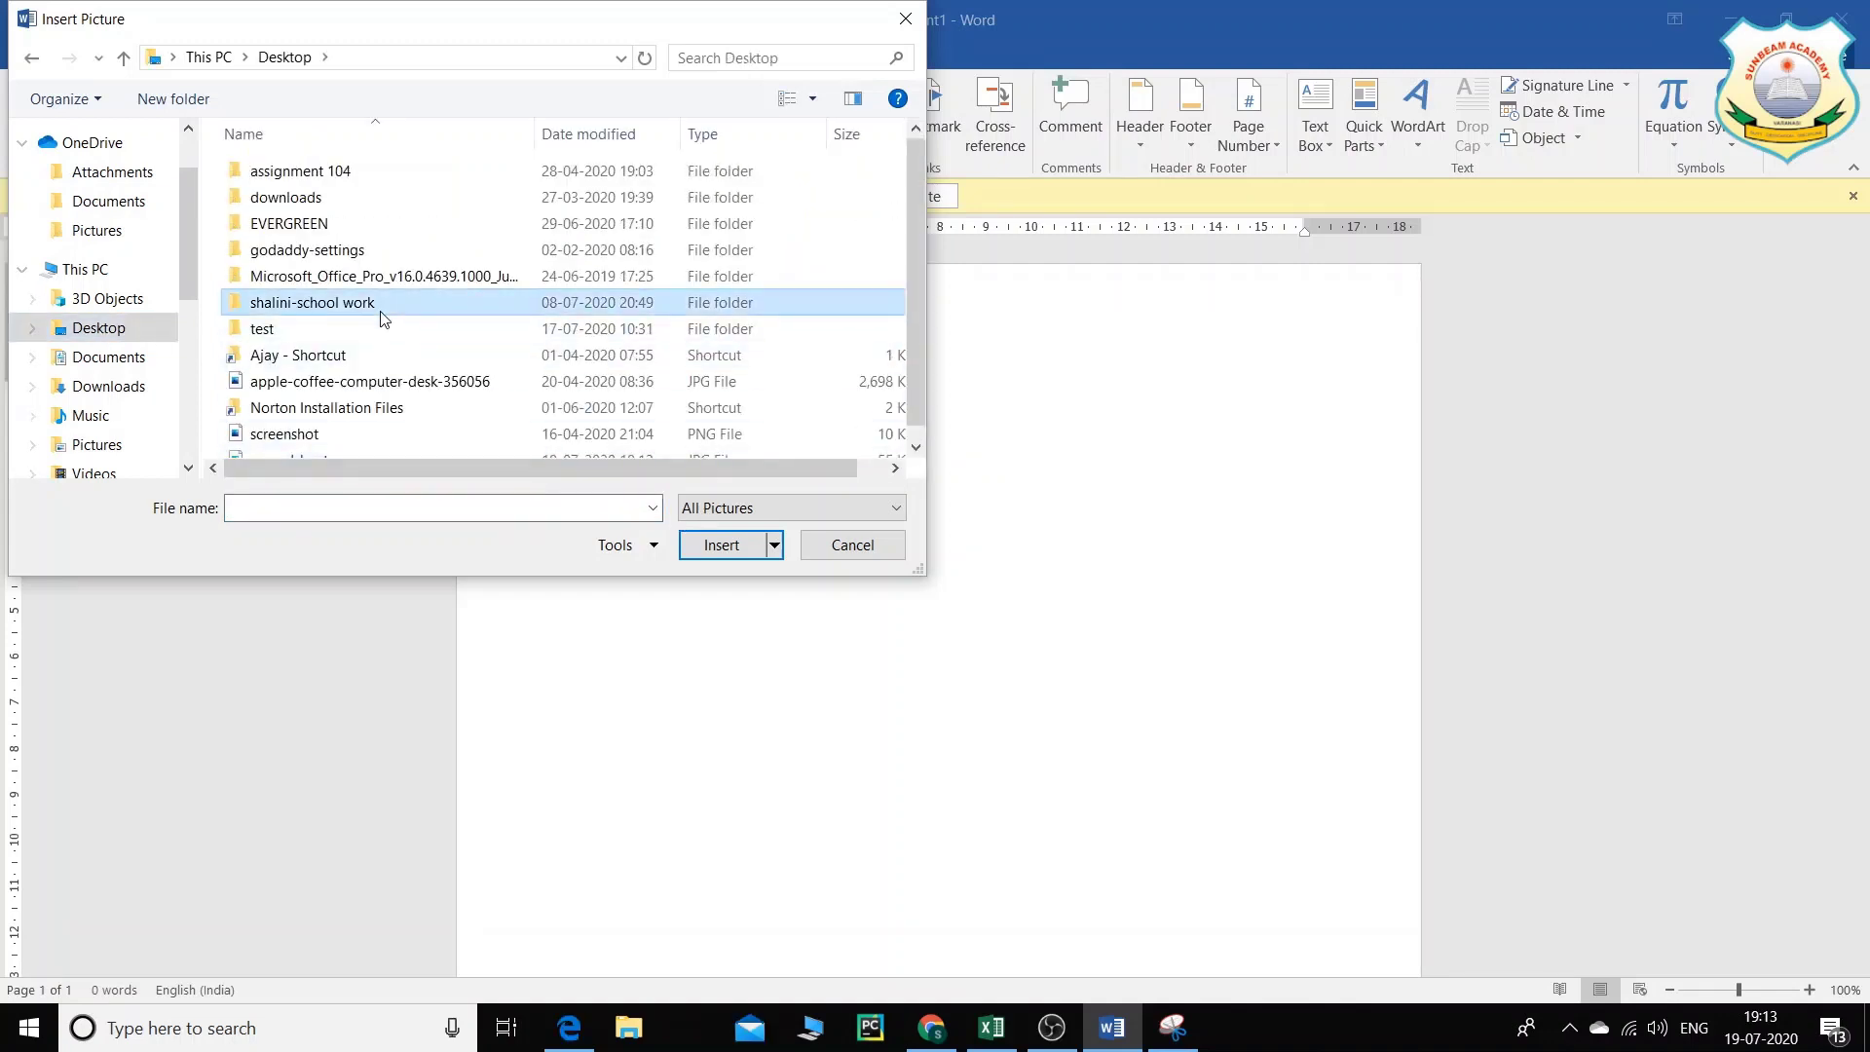
{"action": "left_click", "coordinate": [365, 433]}
{"action": "left_click", "coordinate": [352, 456]}
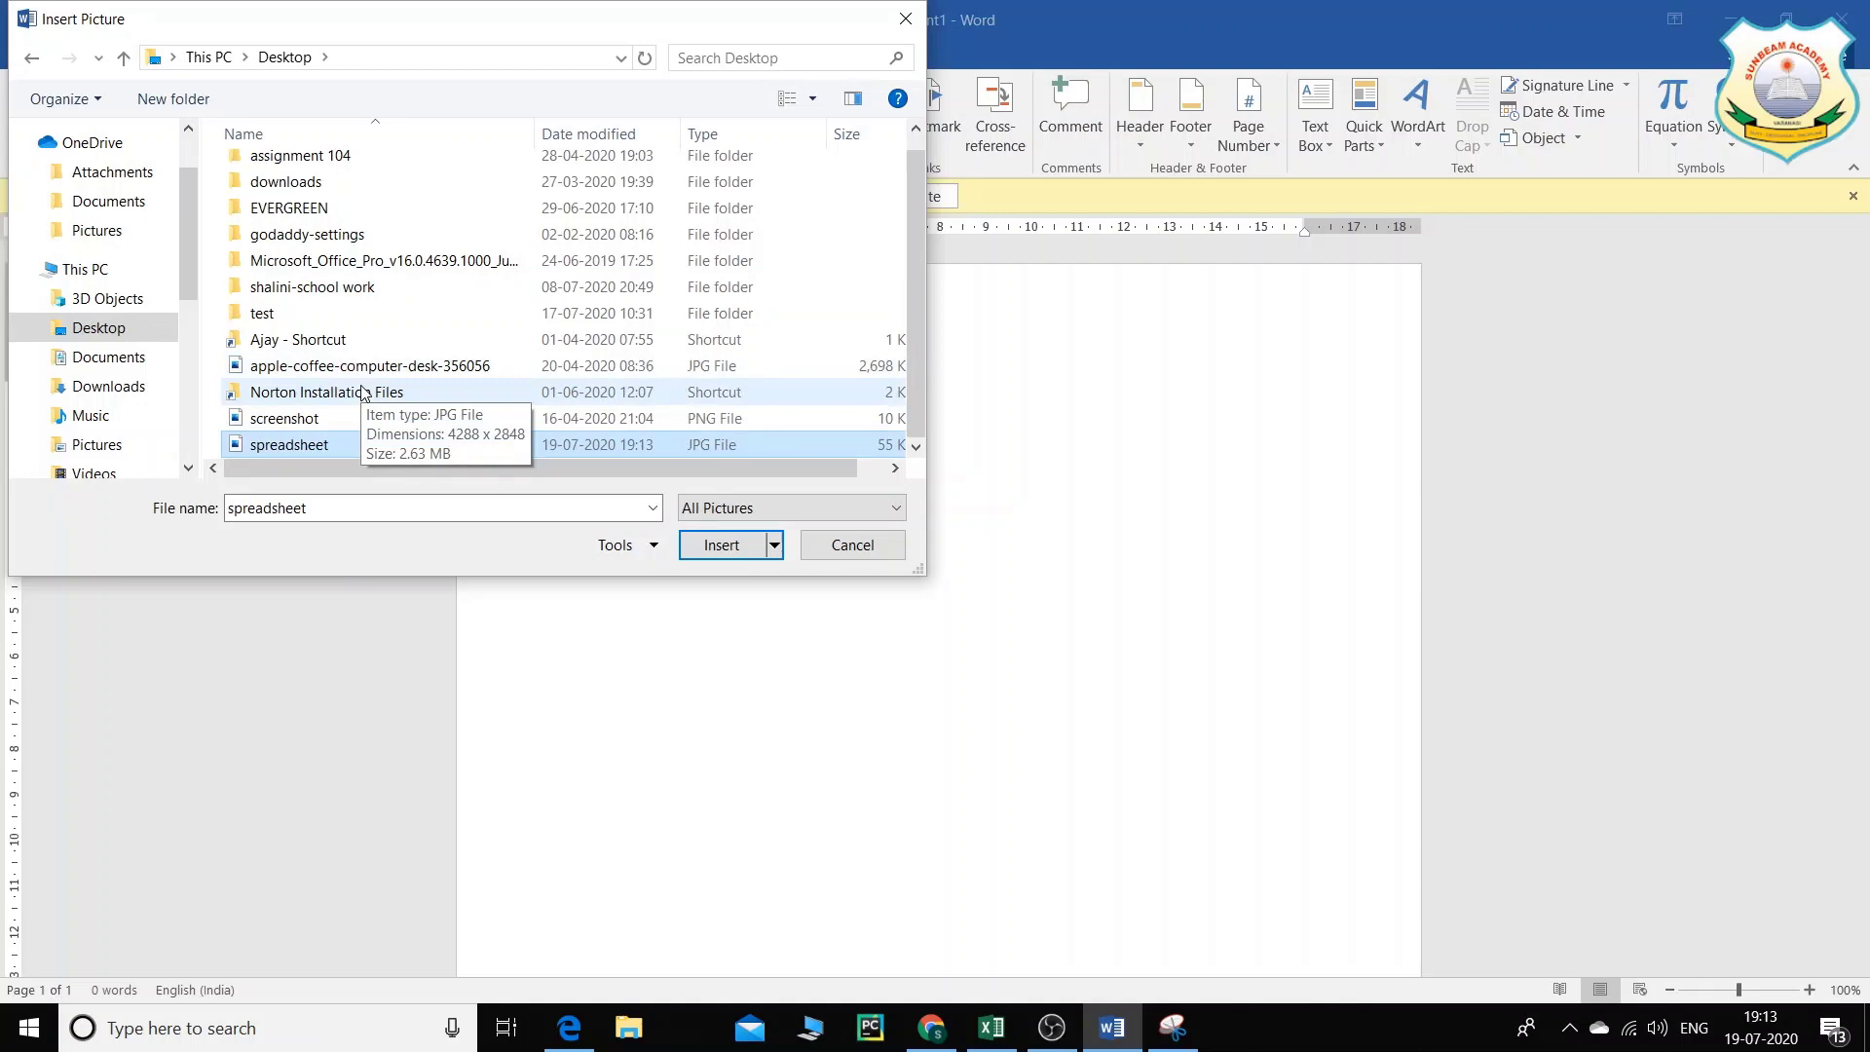
{"action": "double_click", "coordinate": [351, 454]}
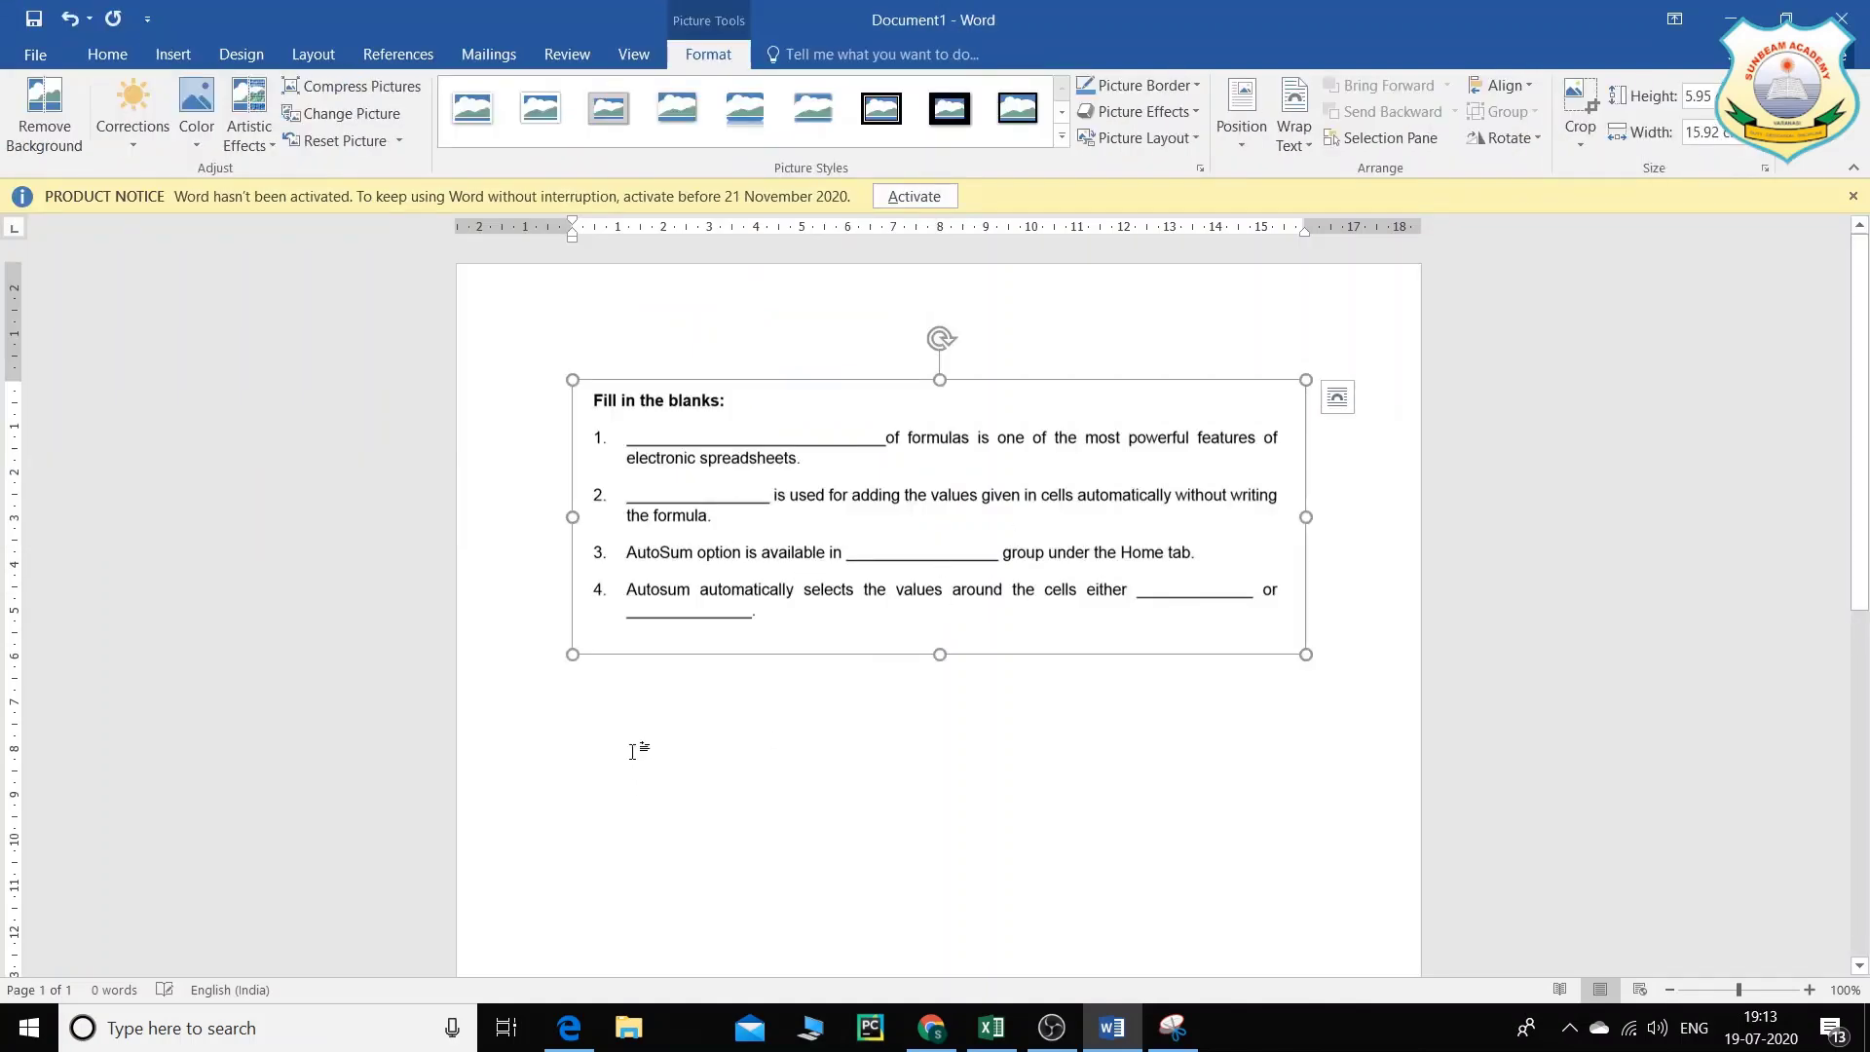
Step: Start a numbered answer list with "1)" on a new line below the inserted questions picture
{"action": "left_click", "coordinate": [1337, 648]}
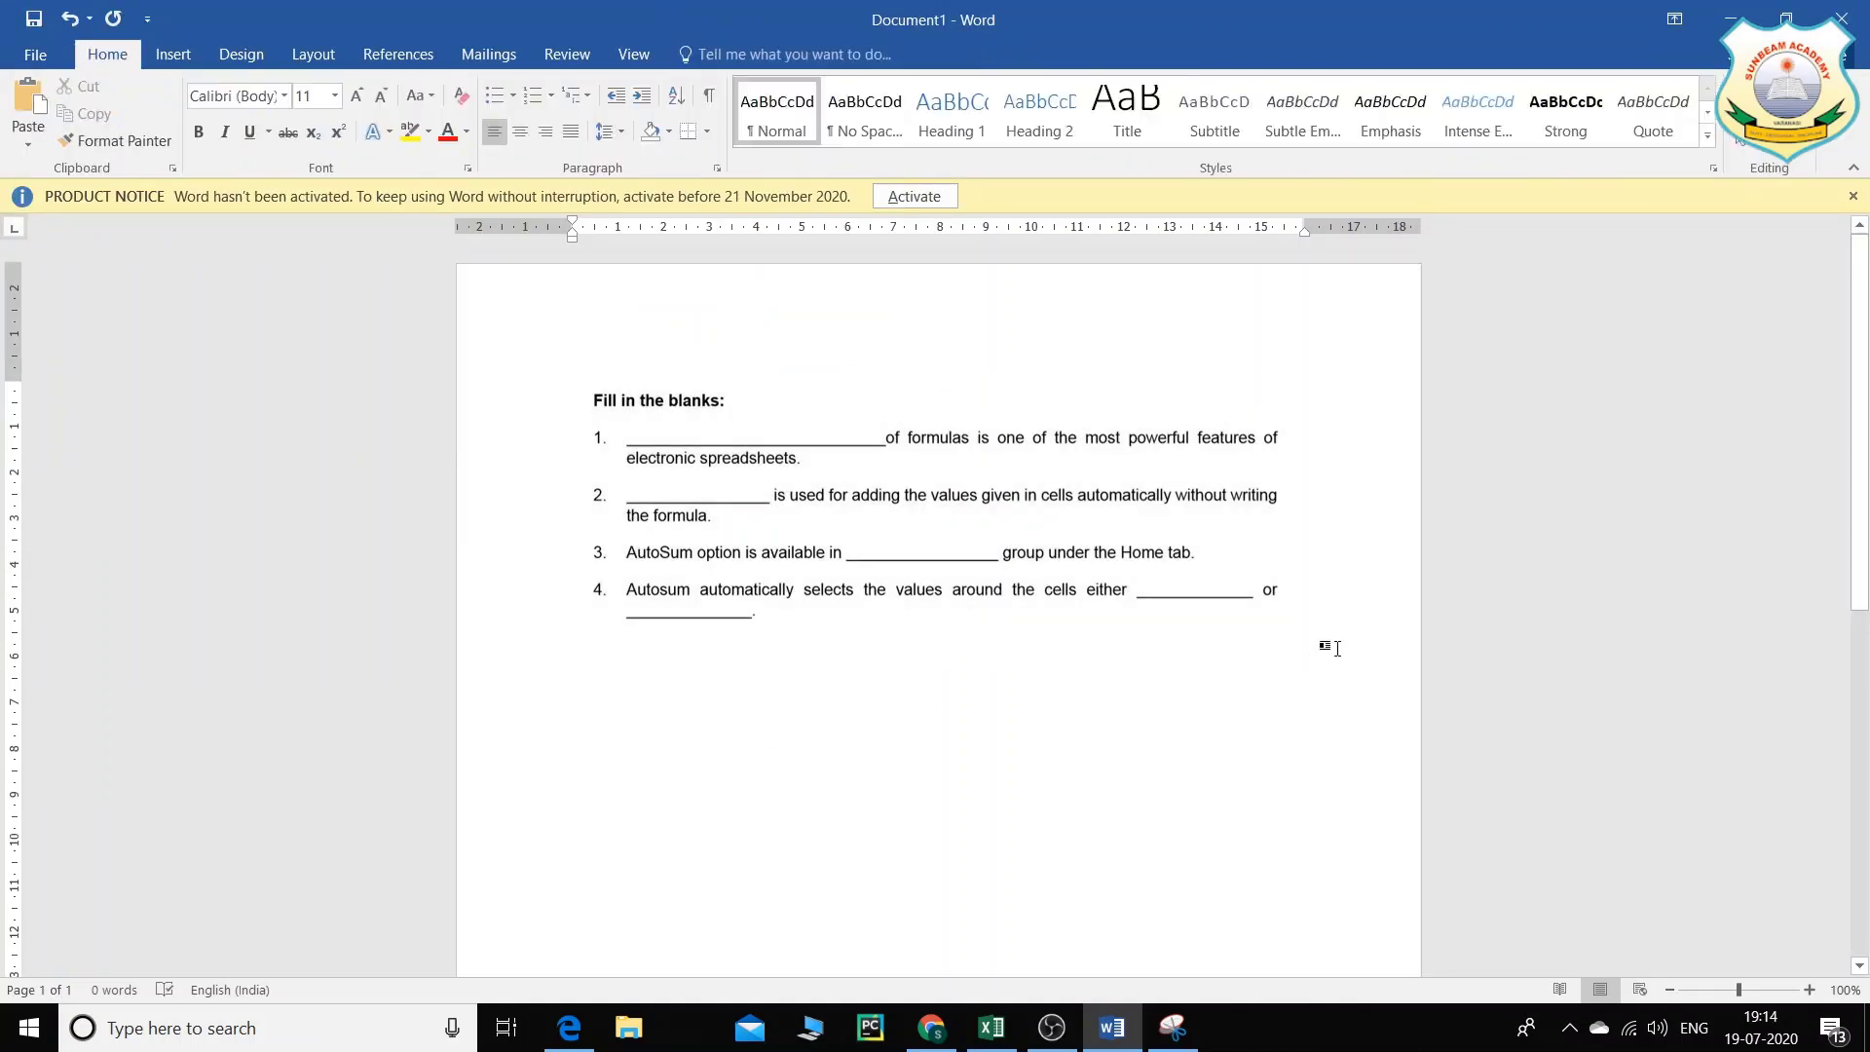
{"action": "key", "text": "Return"}
{"action": "type", "text": "1"}
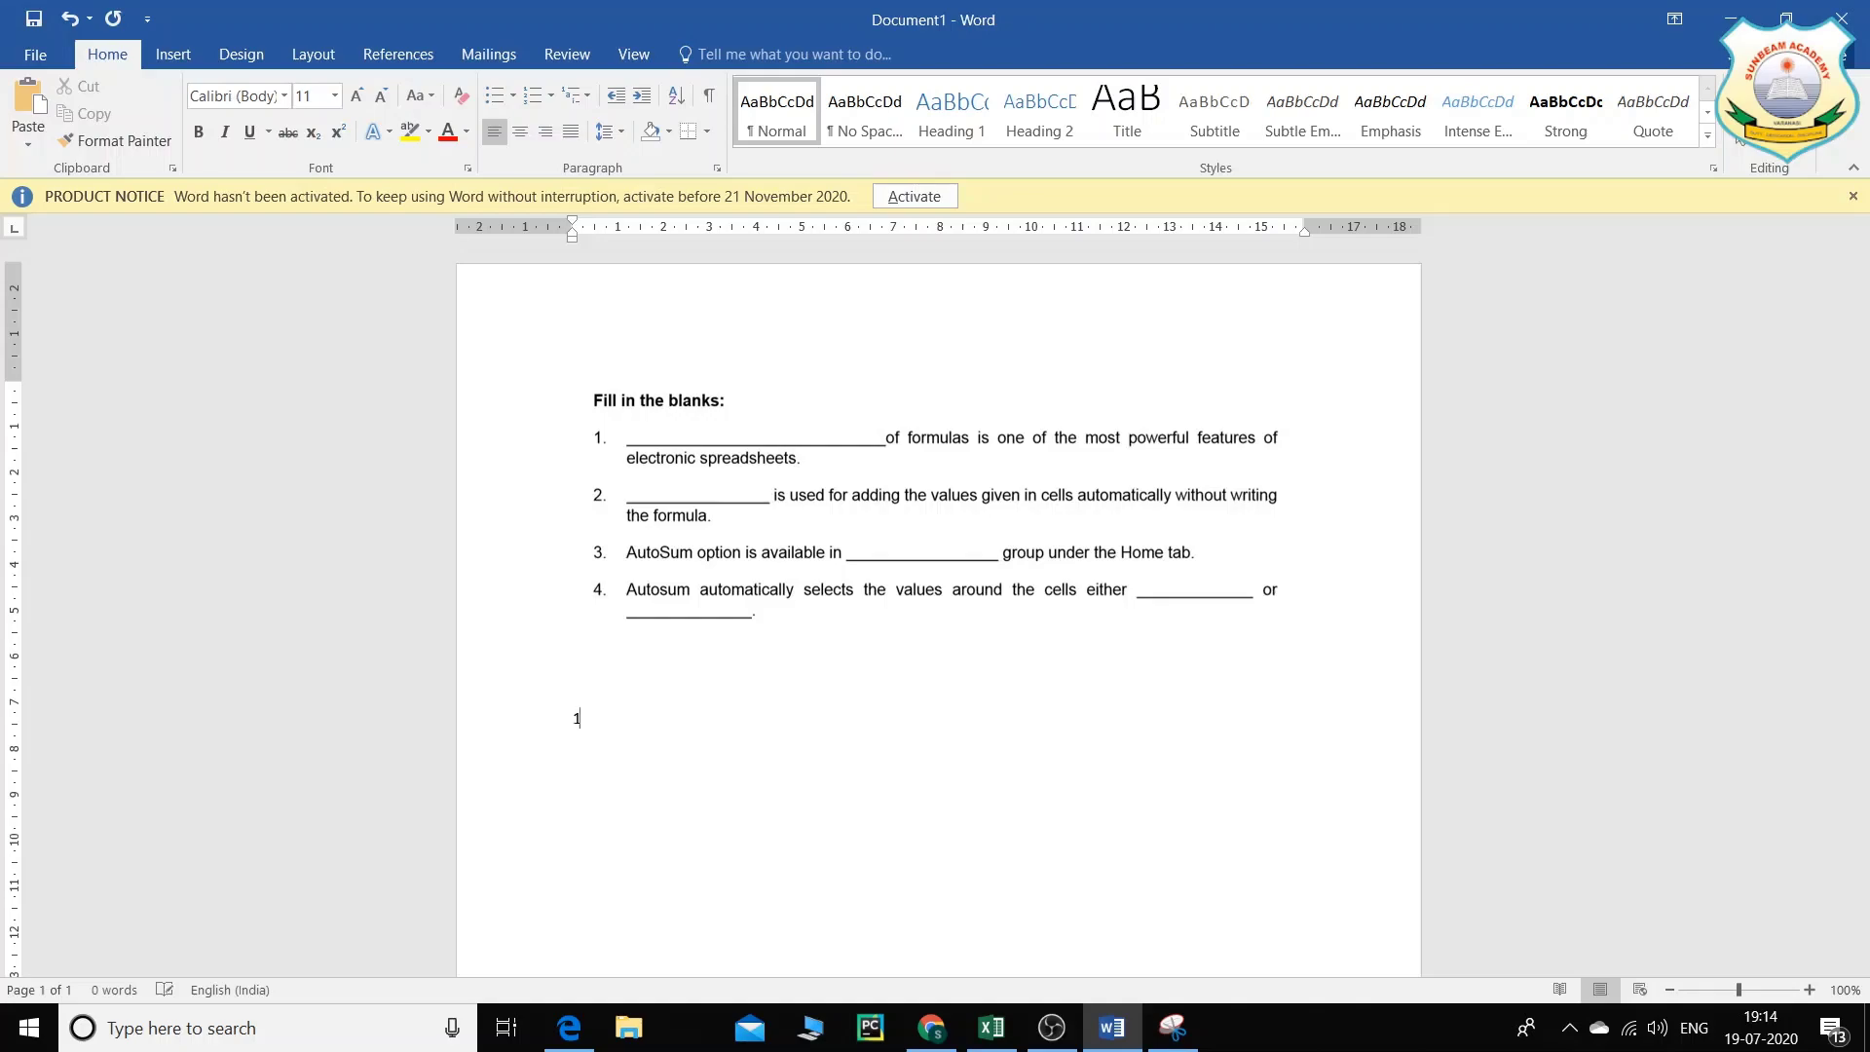
{"action": "type", "text": ")"}
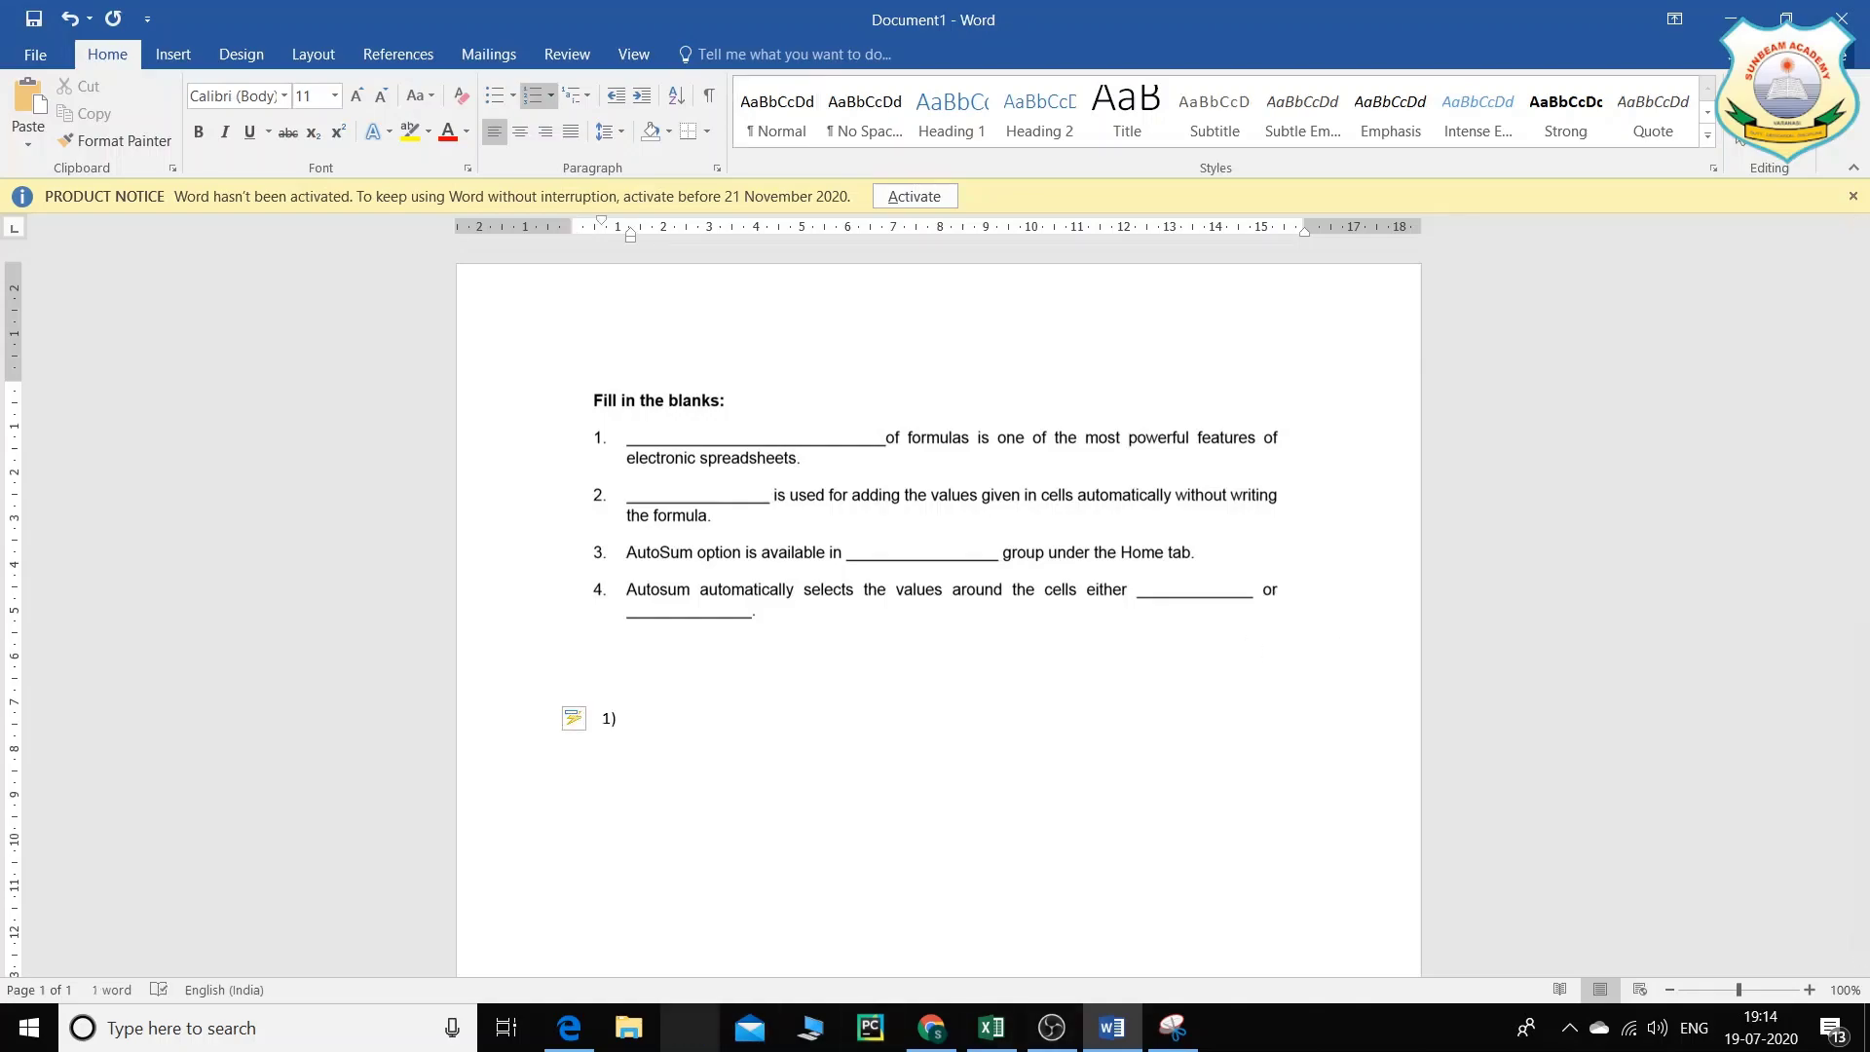
Step: Check the highlighted automatic calculation sentence in the textbook PDF, and enter "Automatic Calculations" as answer 1 in Word, adding item 2
{"action": "left_click", "coordinate": [569, 1027]}
{"action": "scroll", "coordinate": [1040, 608], "scroll_direction": "up", "scroll_amount": 5}
{"action": "scroll", "coordinate": [1039, 607], "scroll_direction": "up", "scroll_amount": 8}
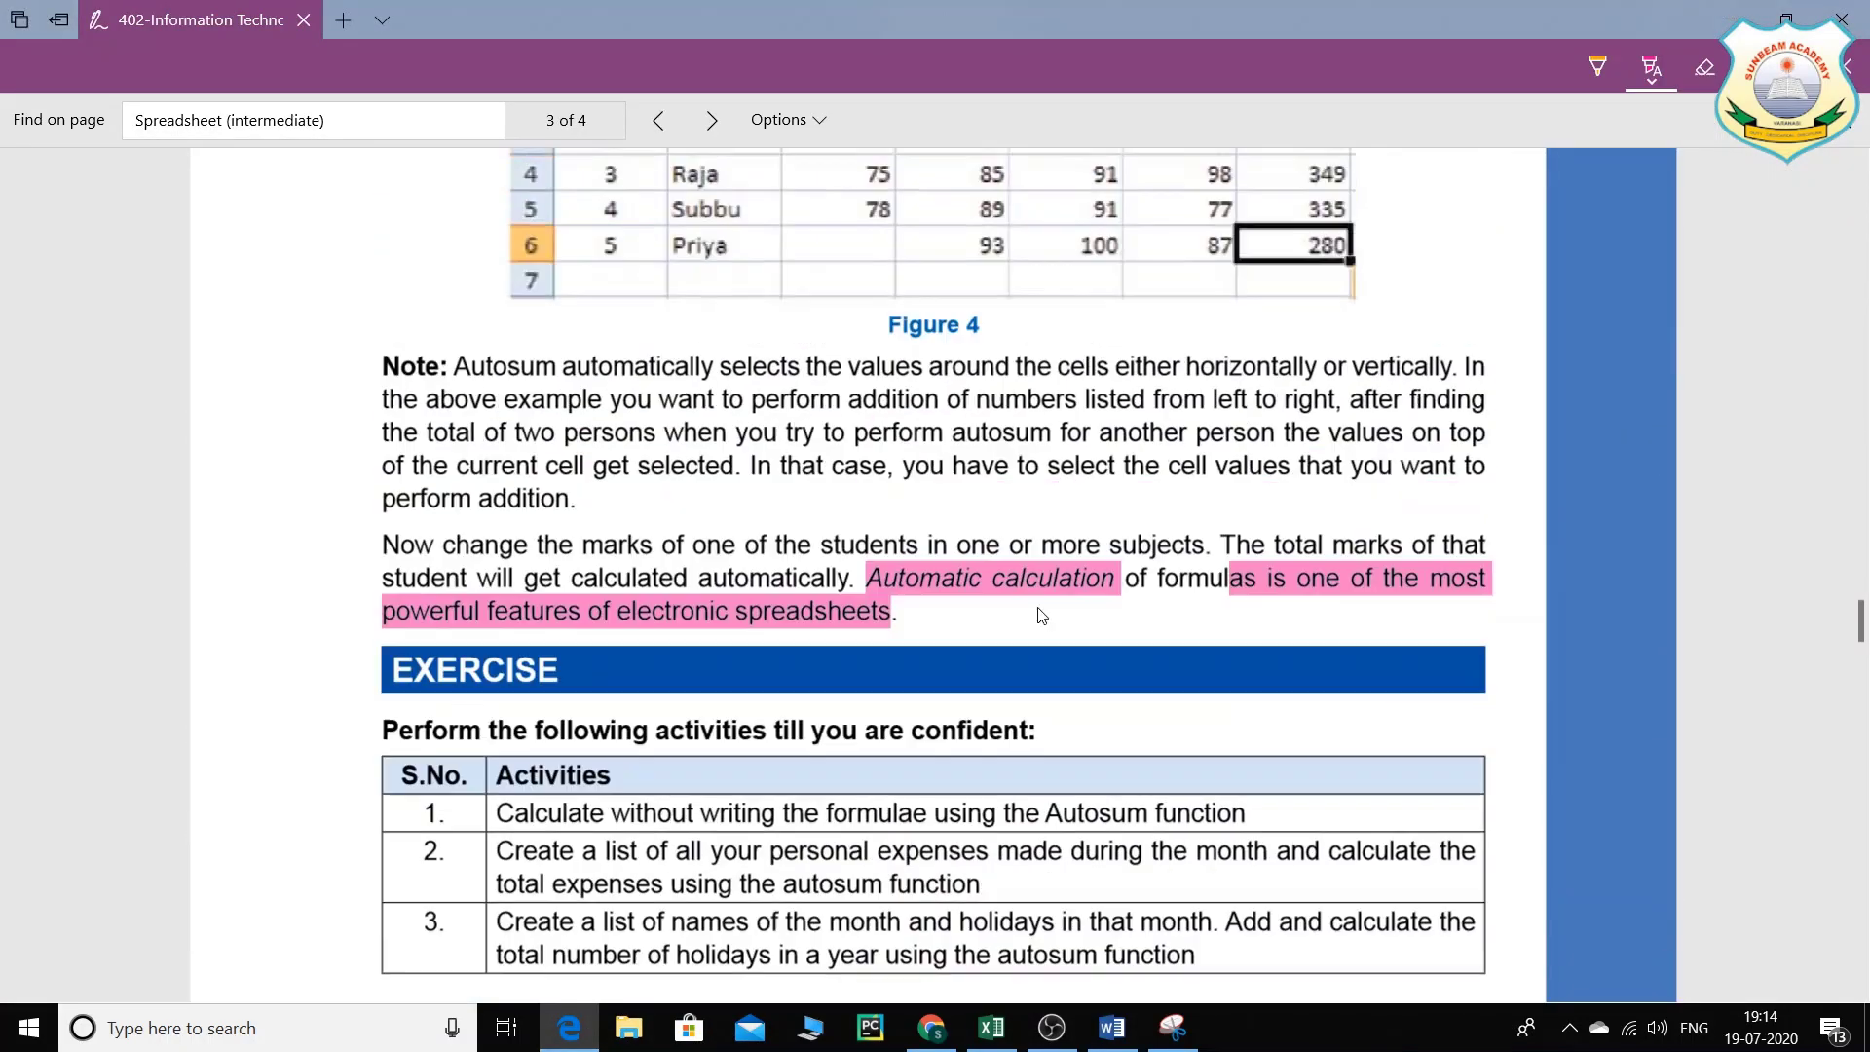
{"action": "scroll", "coordinate": [1062, 662], "scroll_direction": "down", "scroll_amount": 3}
{"action": "scroll", "coordinate": [1061, 667], "scroll_direction": "down", "scroll_amount": 1}
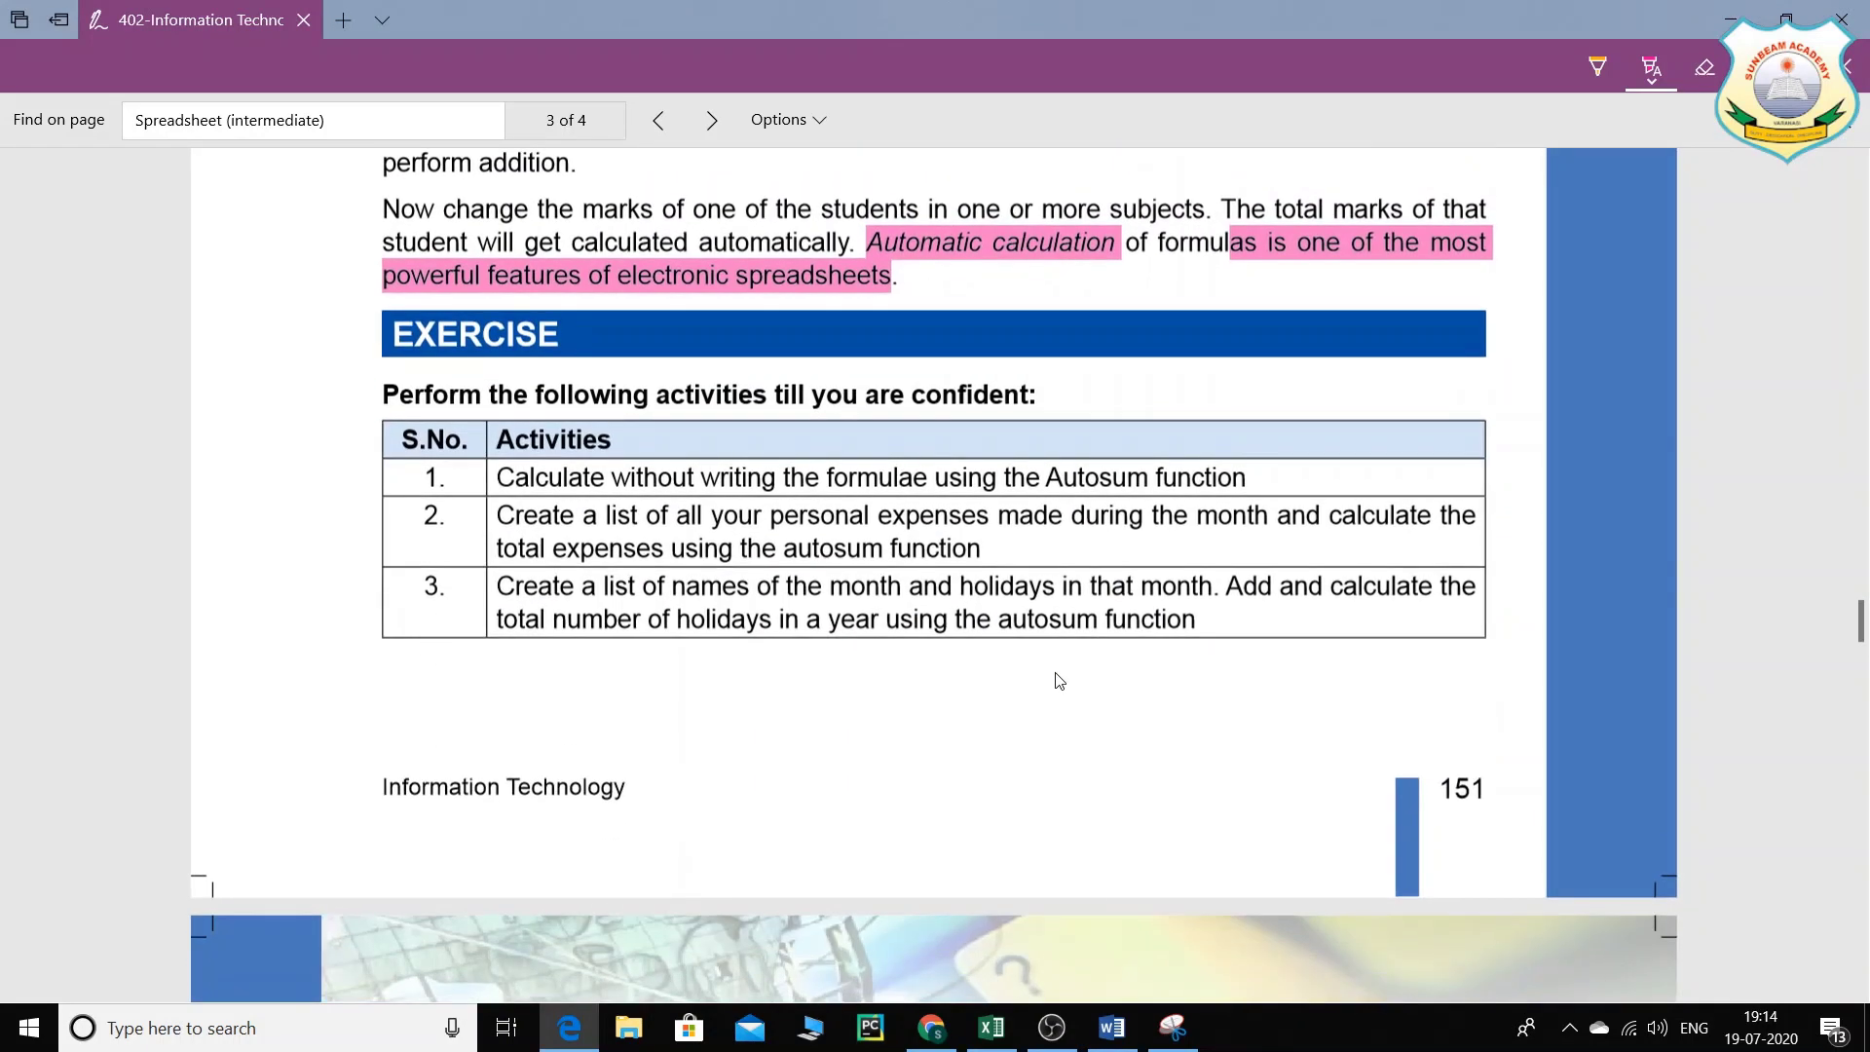
{"action": "left_click", "coordinate": [1112, 1027]}
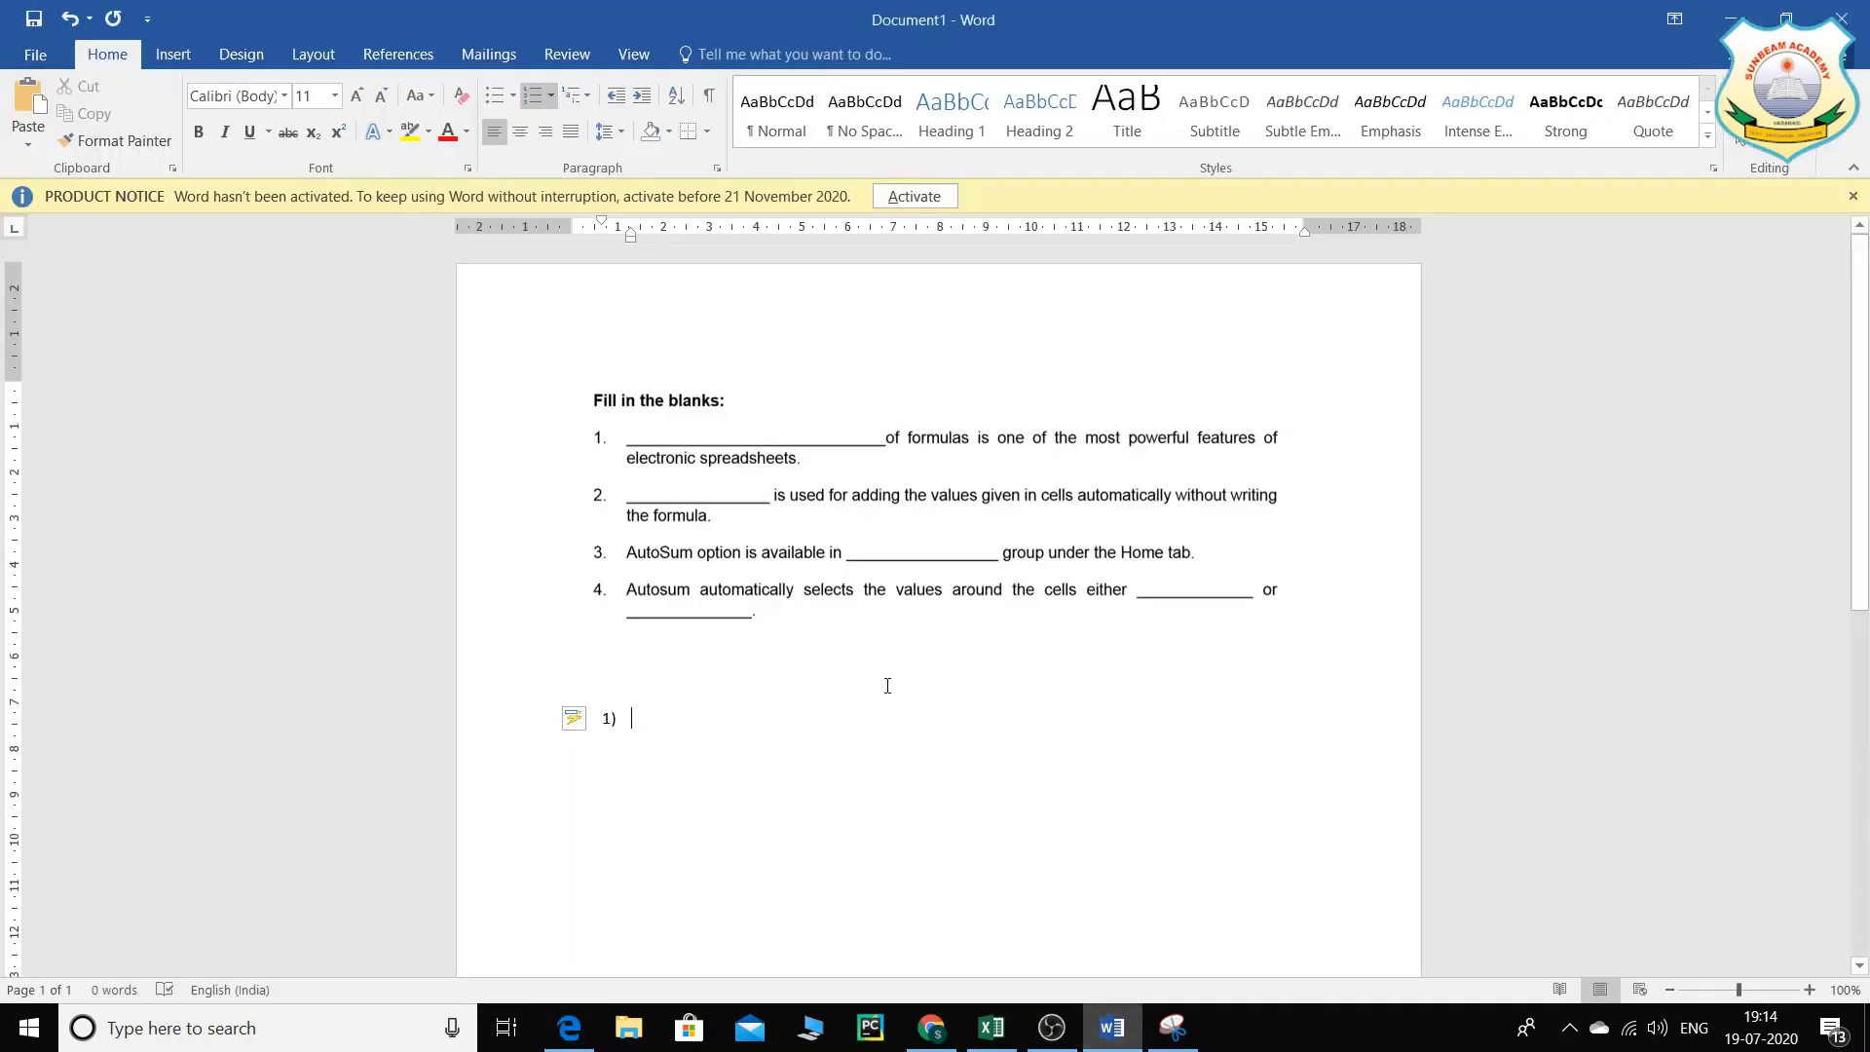
{"action": "type", "text": "Auto"}
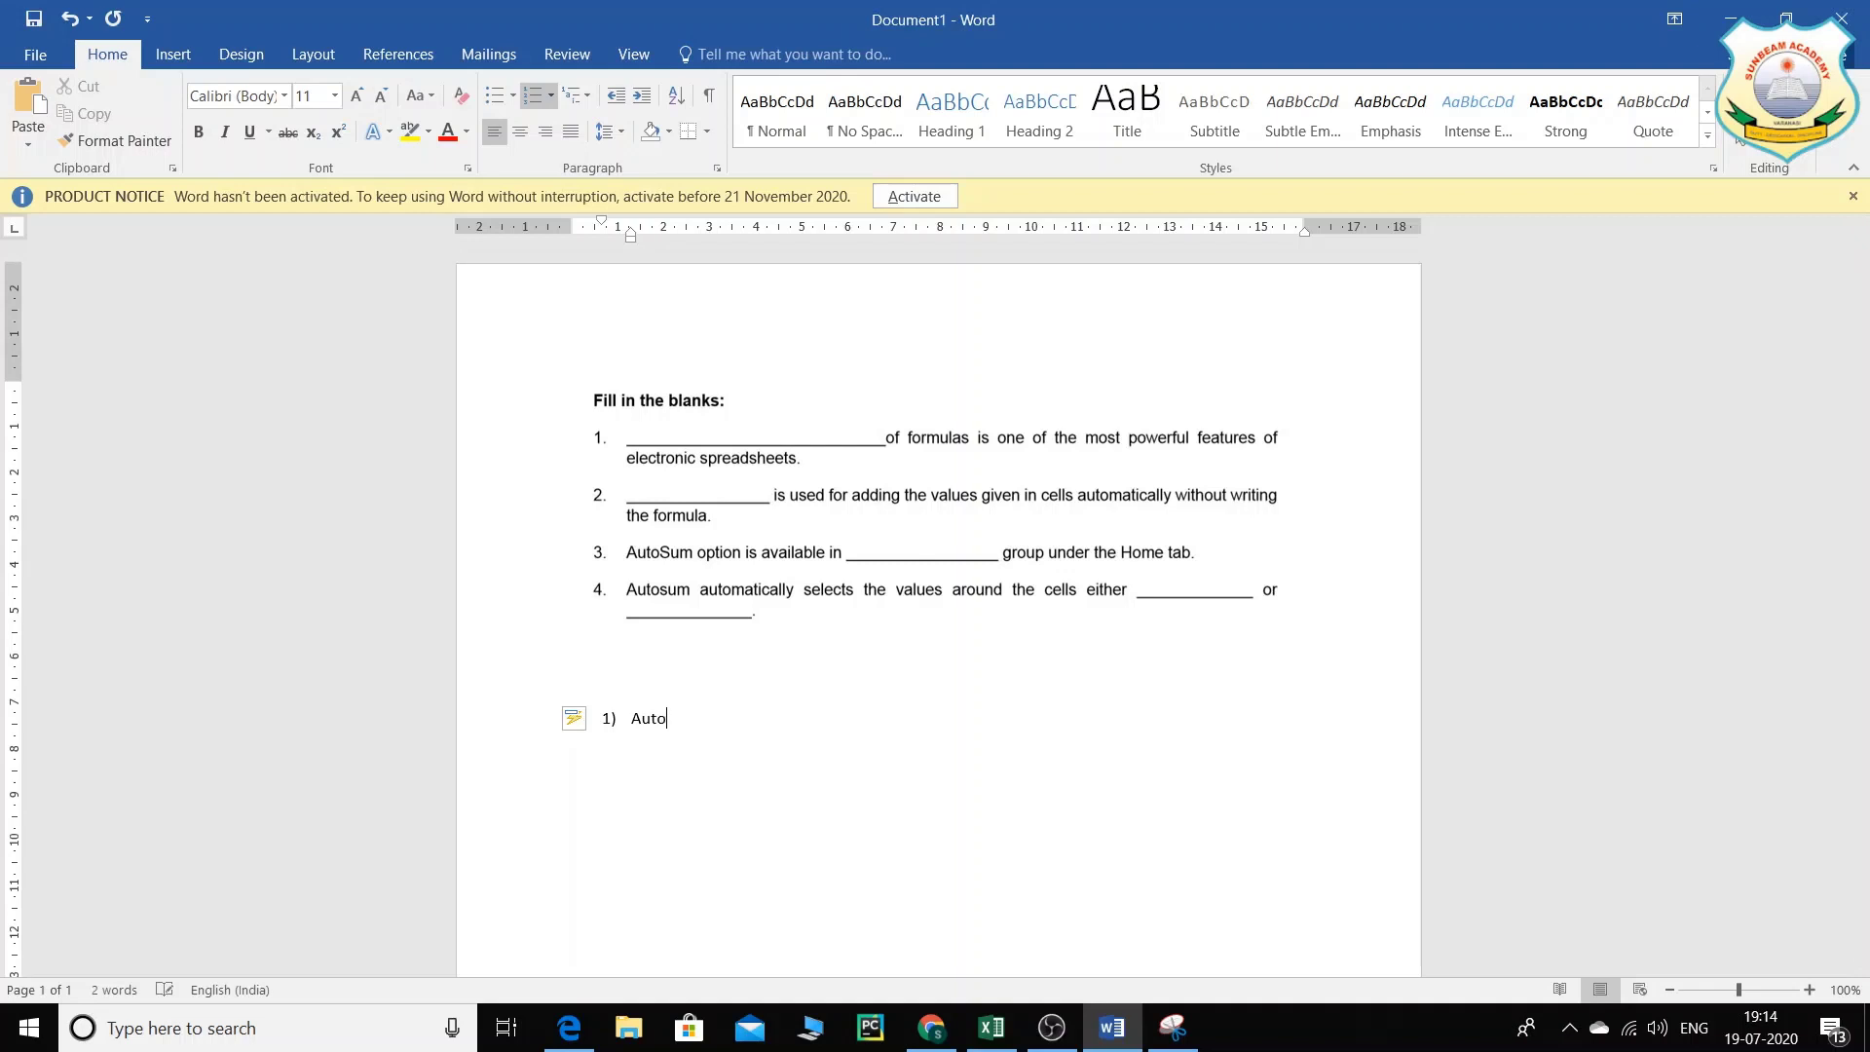
{"action": "type", "text": "matic Calcu;lations"}
{"action": "key", "text": "Return"}
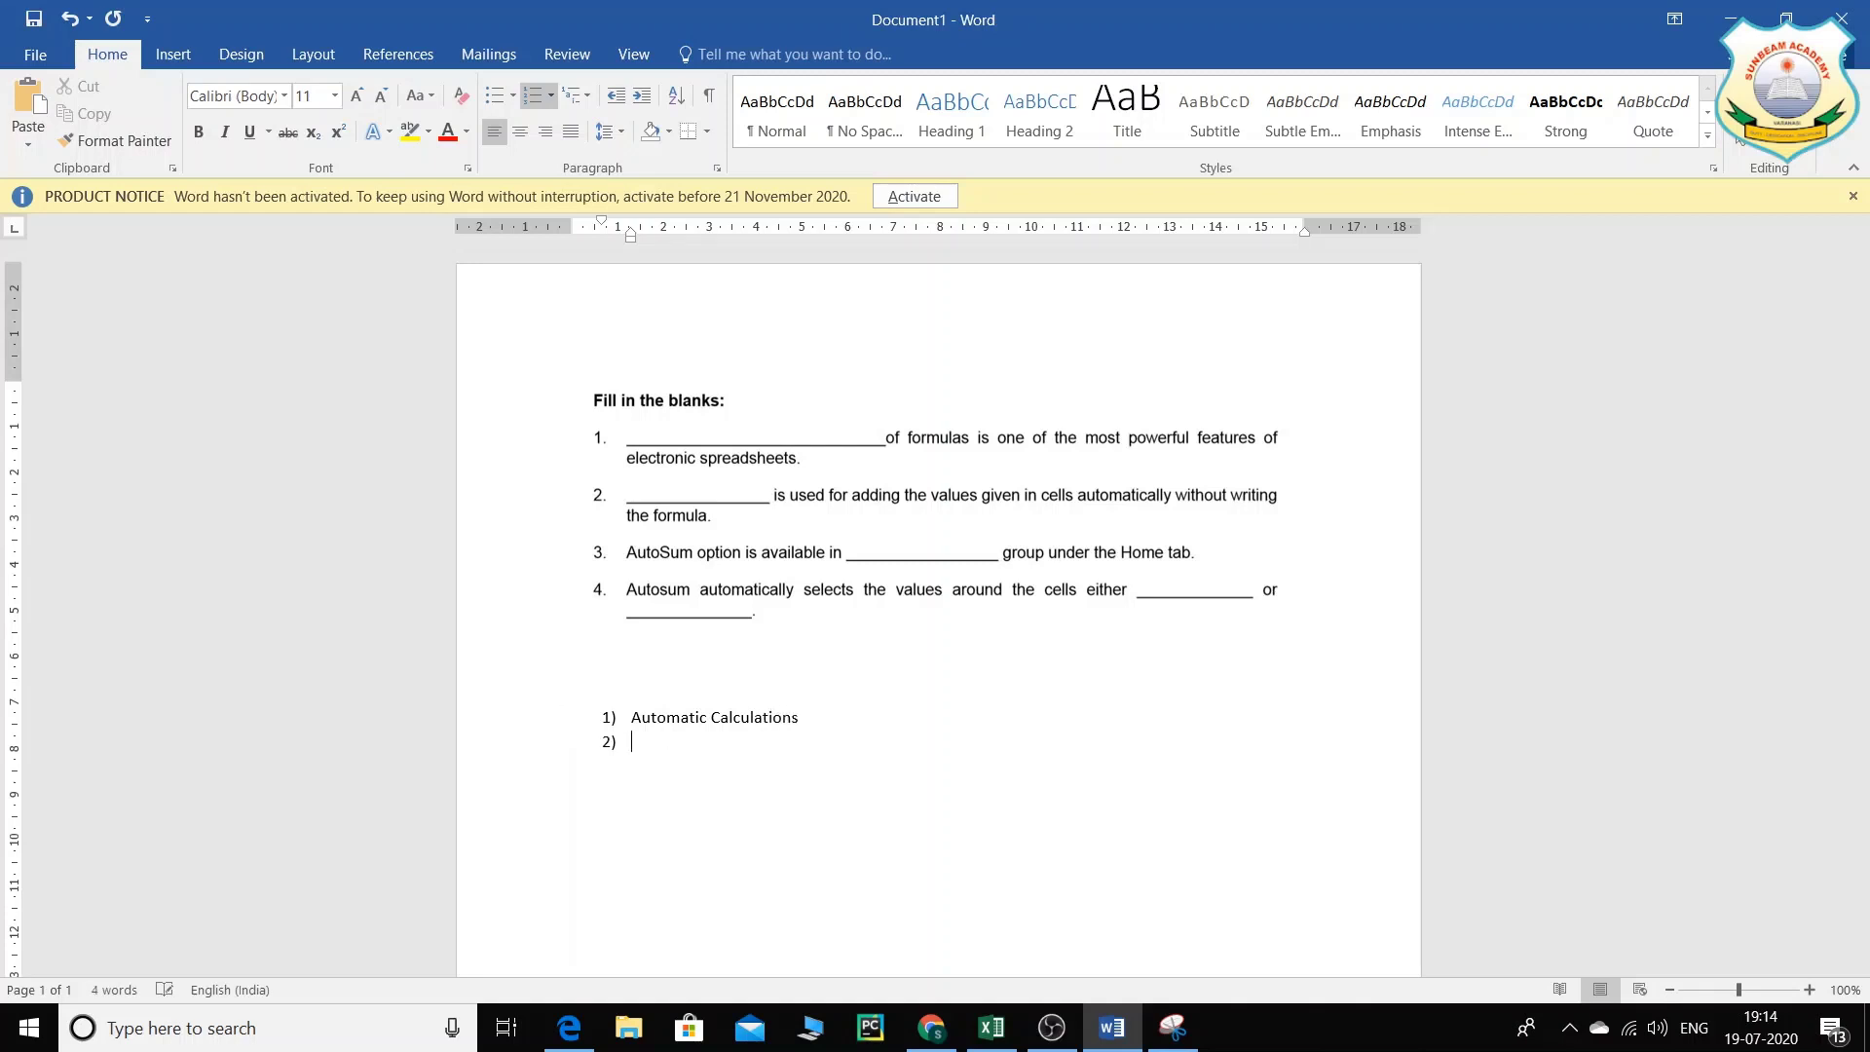
Step: Add the heading "Answer )" above the numbered list and return to the empty item 2
{"action": "left_click", "coordinate": [685, 682]}
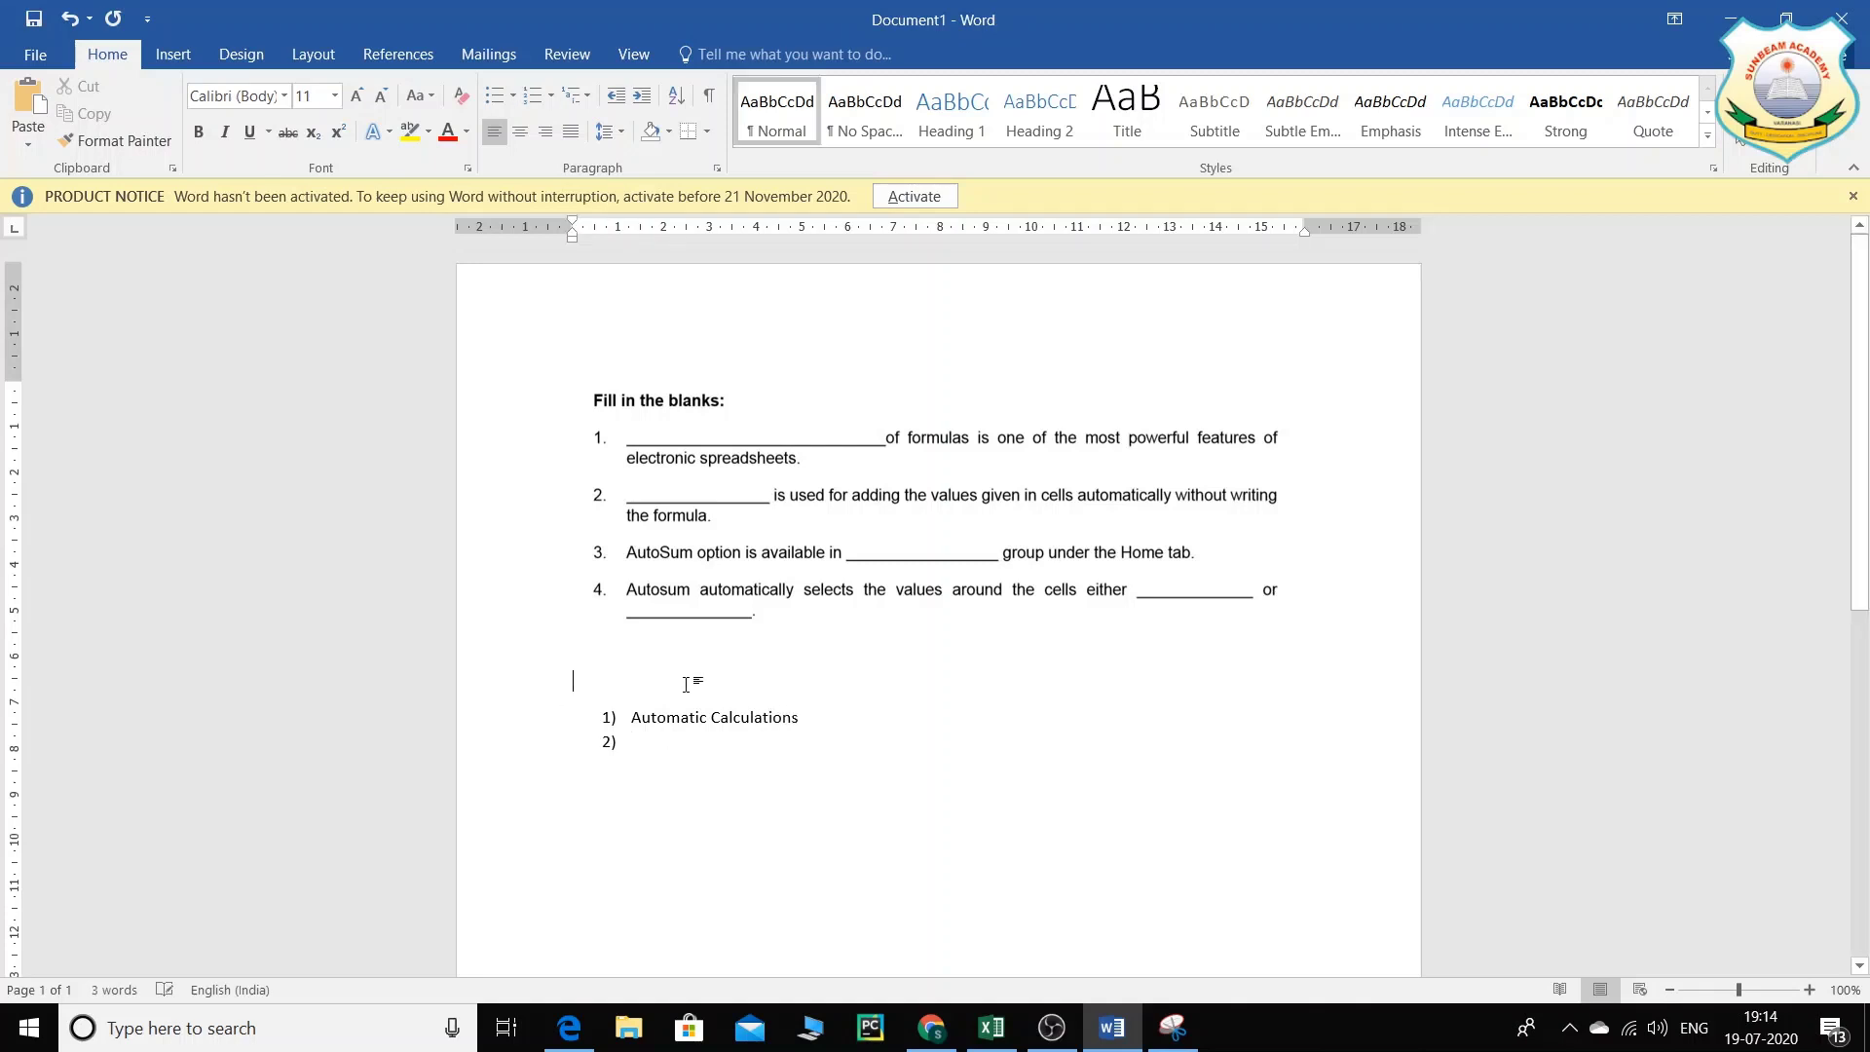
{"action": "type", "text": "Answer )"}
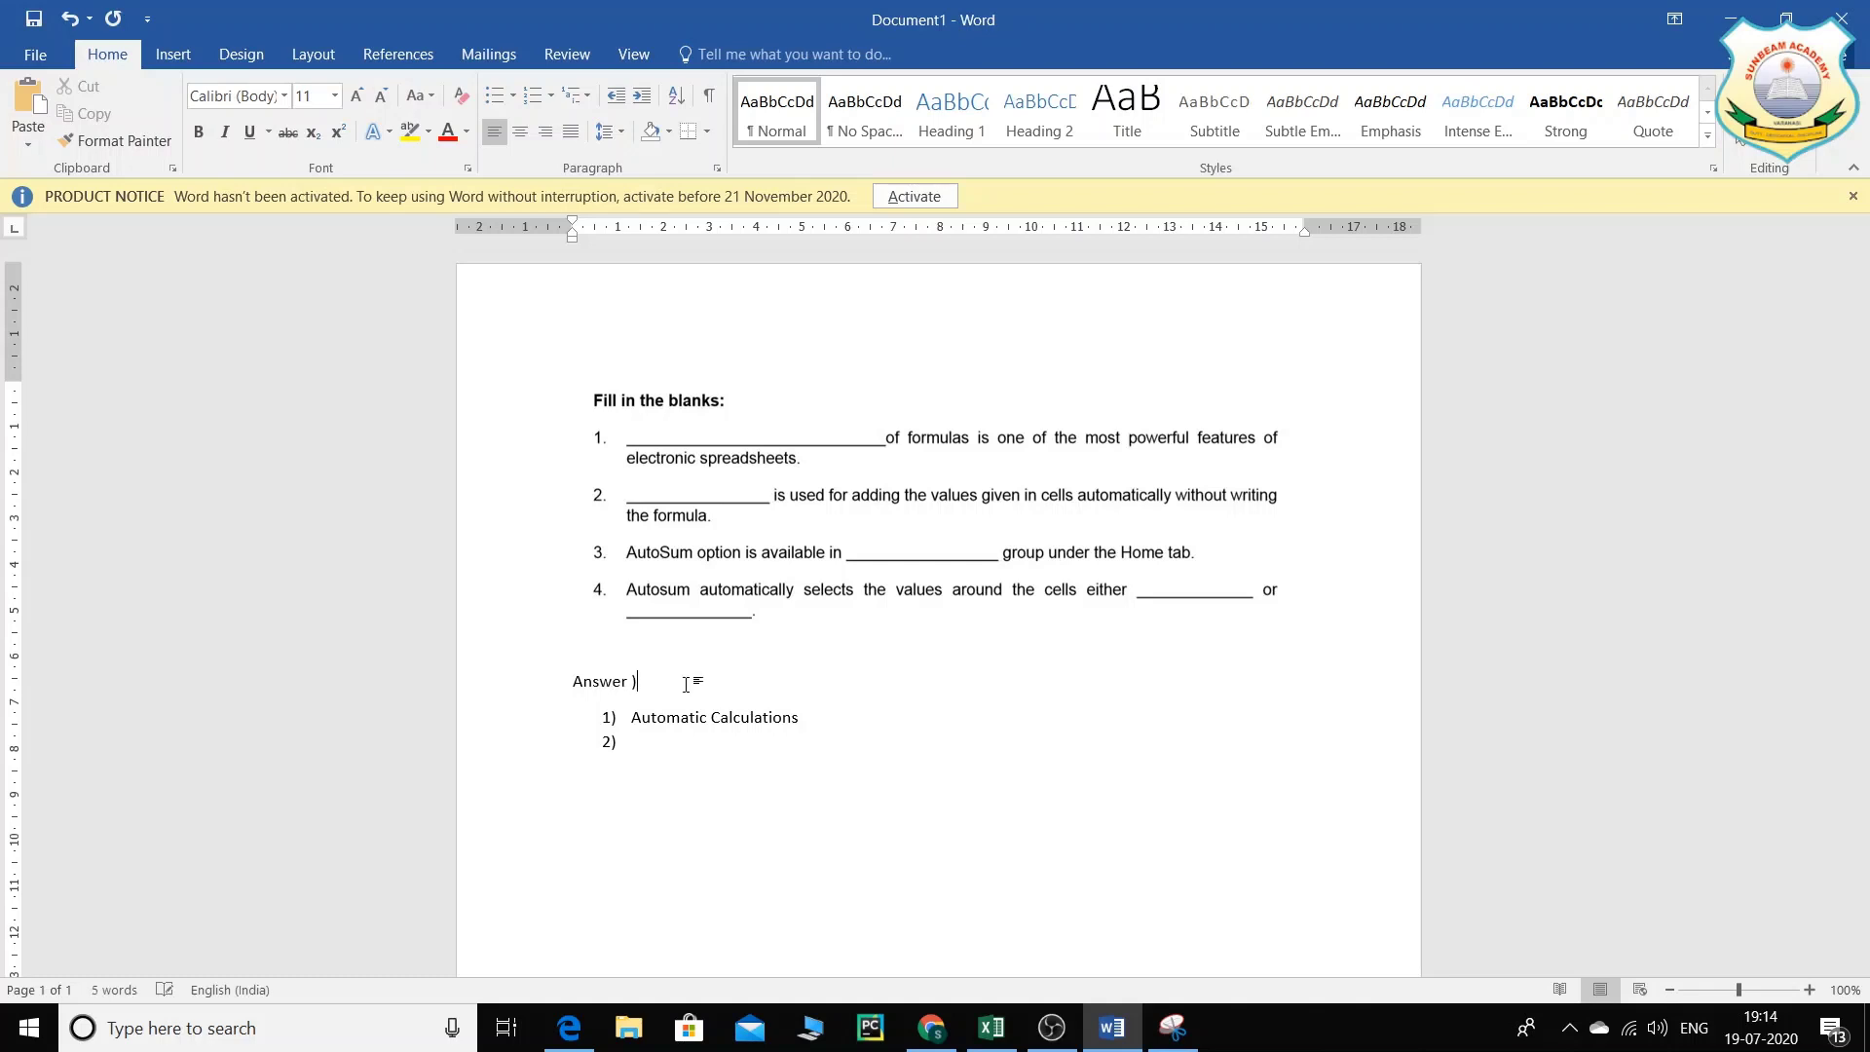
{"action": "left_click", "coordinate": [686, 742]}
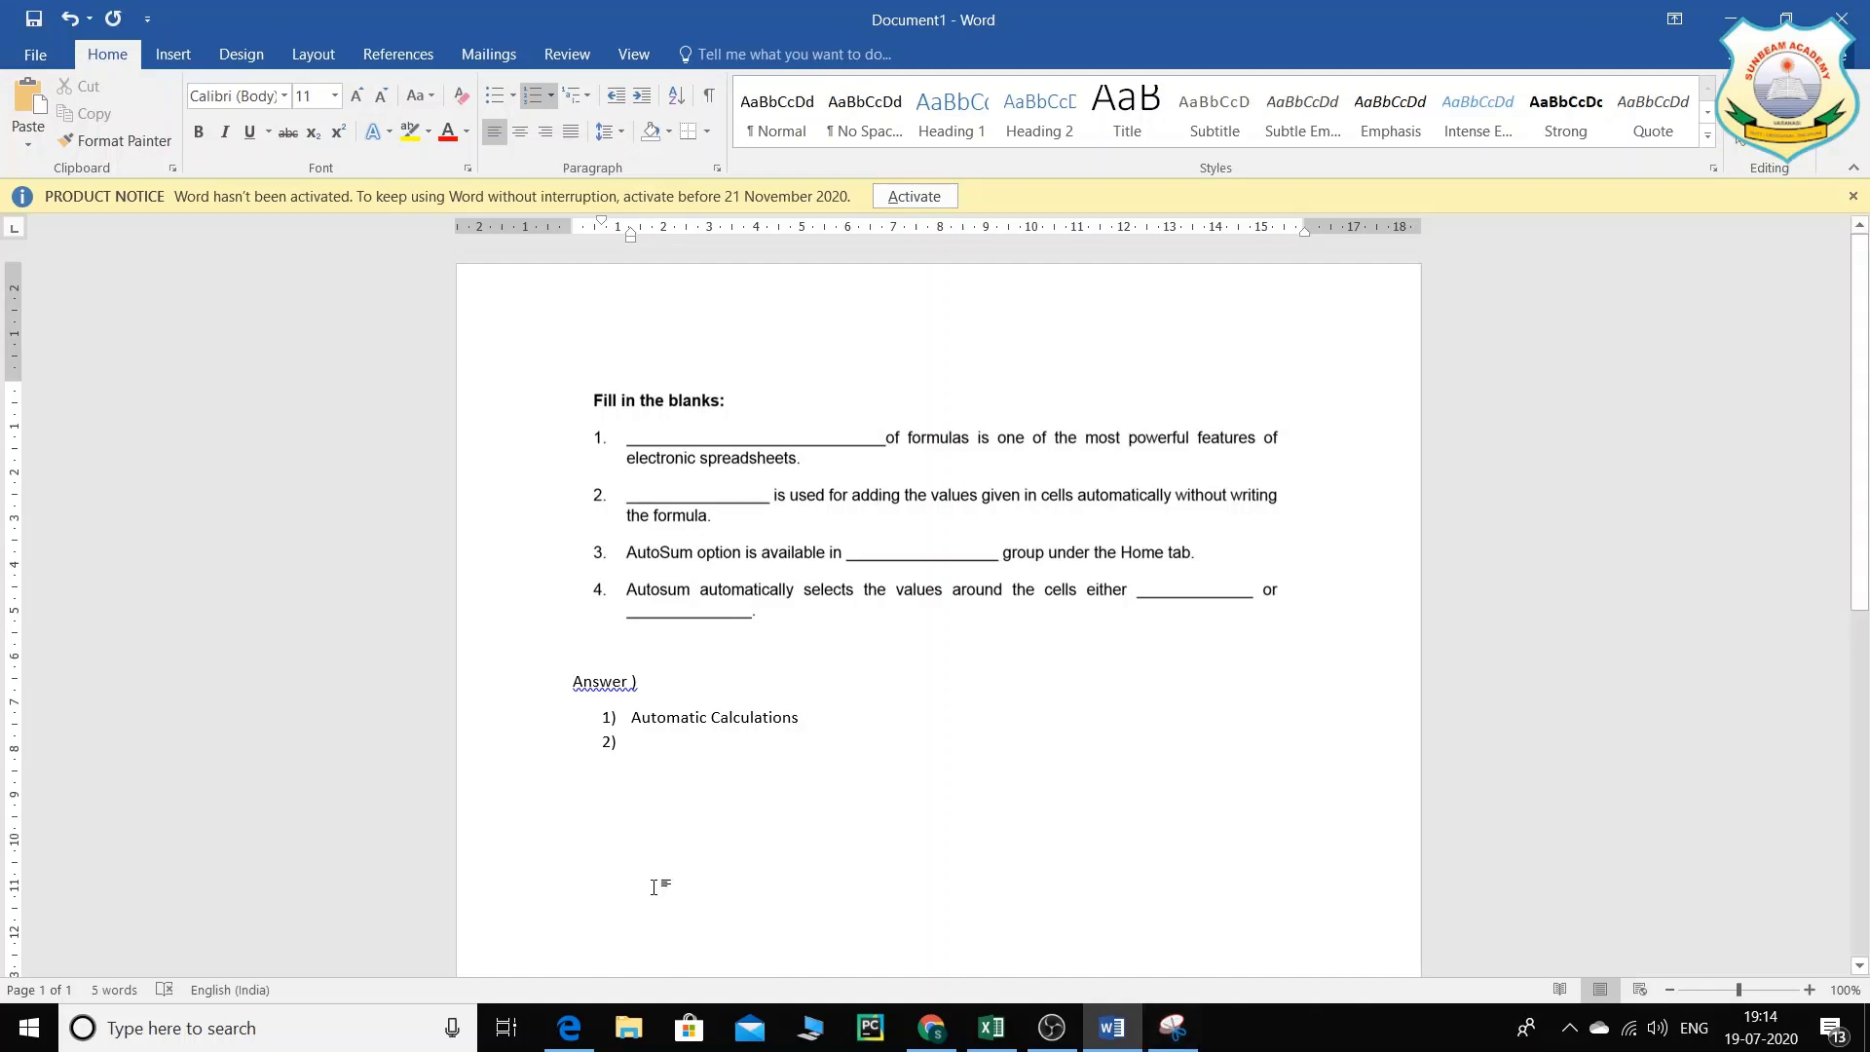
Step: Highlight "Autosum is used for adding the values given in cells" under Relevant Knowledge in the textbook PDF, and return to the Word document
{"action": "key", "text": "alt+Tab"}
{"action": "scroll", "coordinate": [537, 508], "scroll_direction": "up", "scroll_amount": 1}
{"action": "scroll", "coordinate": [596, 687], "scroll_direction": "down", "scroll_amount": 8}
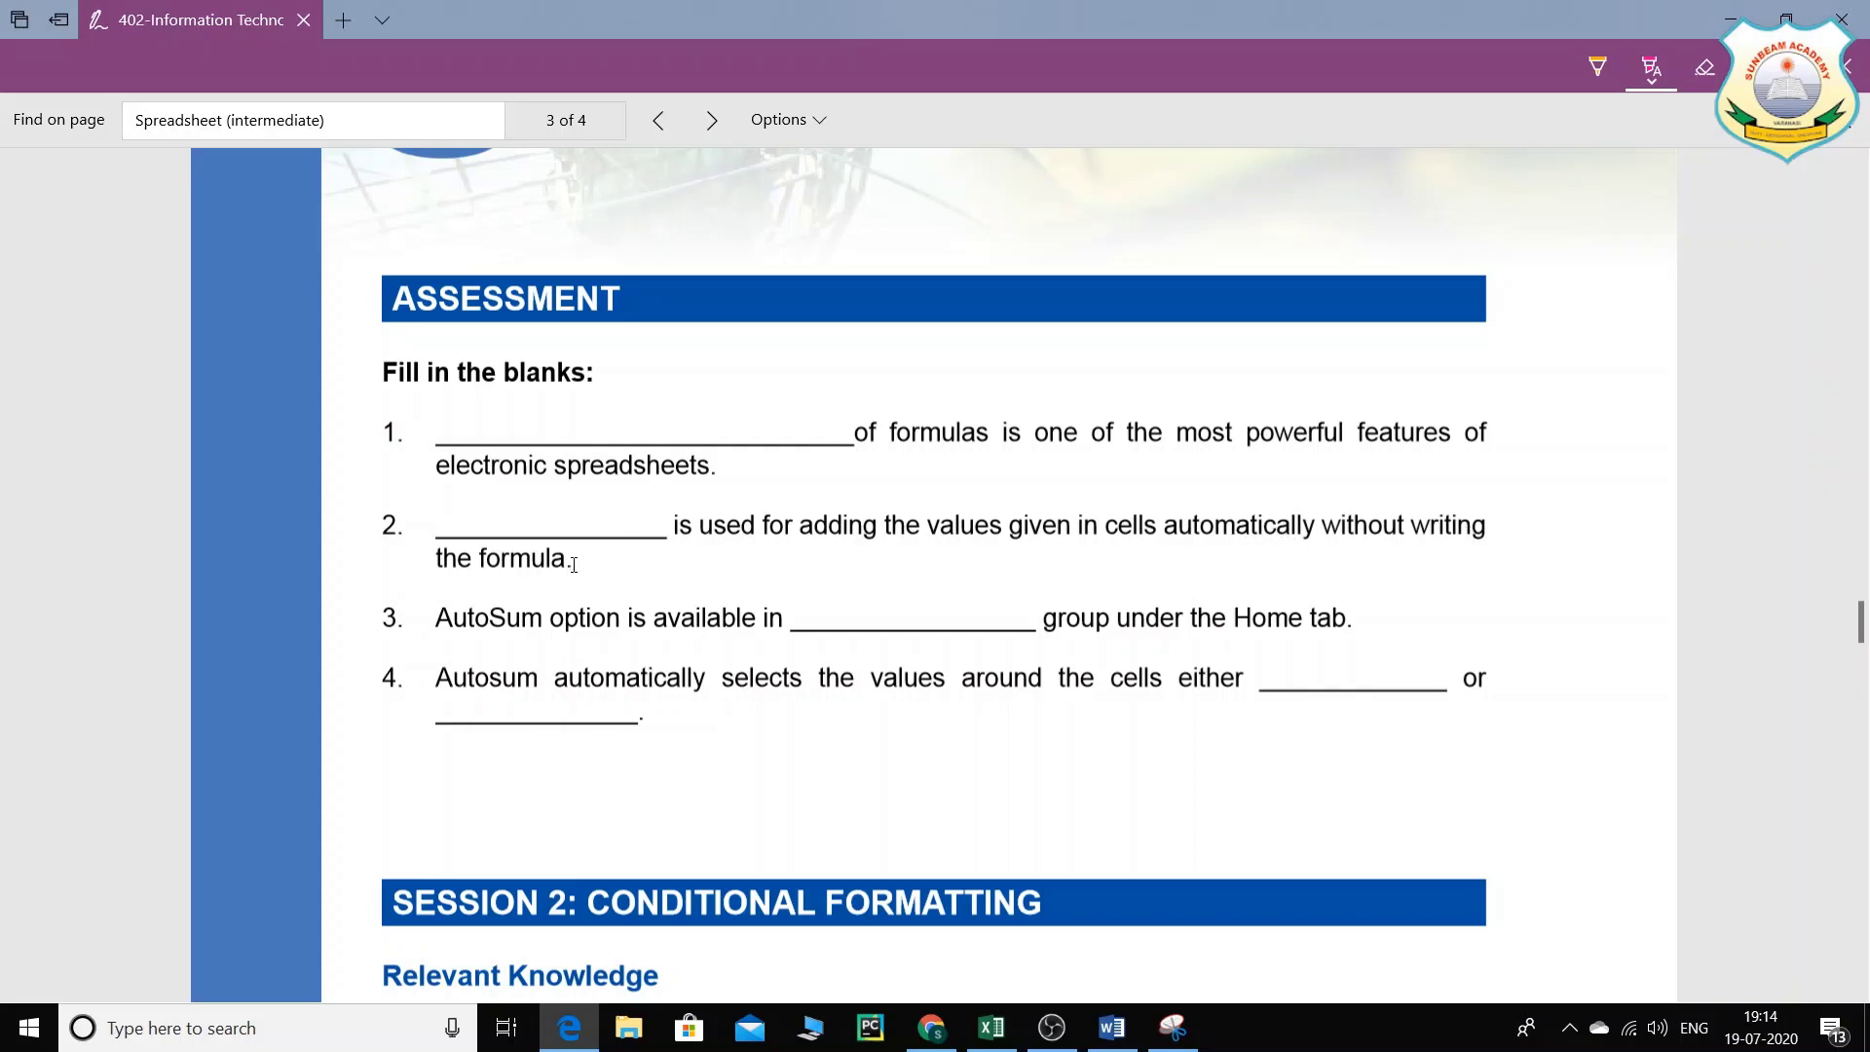
{"action": "scroll", "coordinate": [576, 572], "scroll_direction": "up", "scroll_amount": 20}
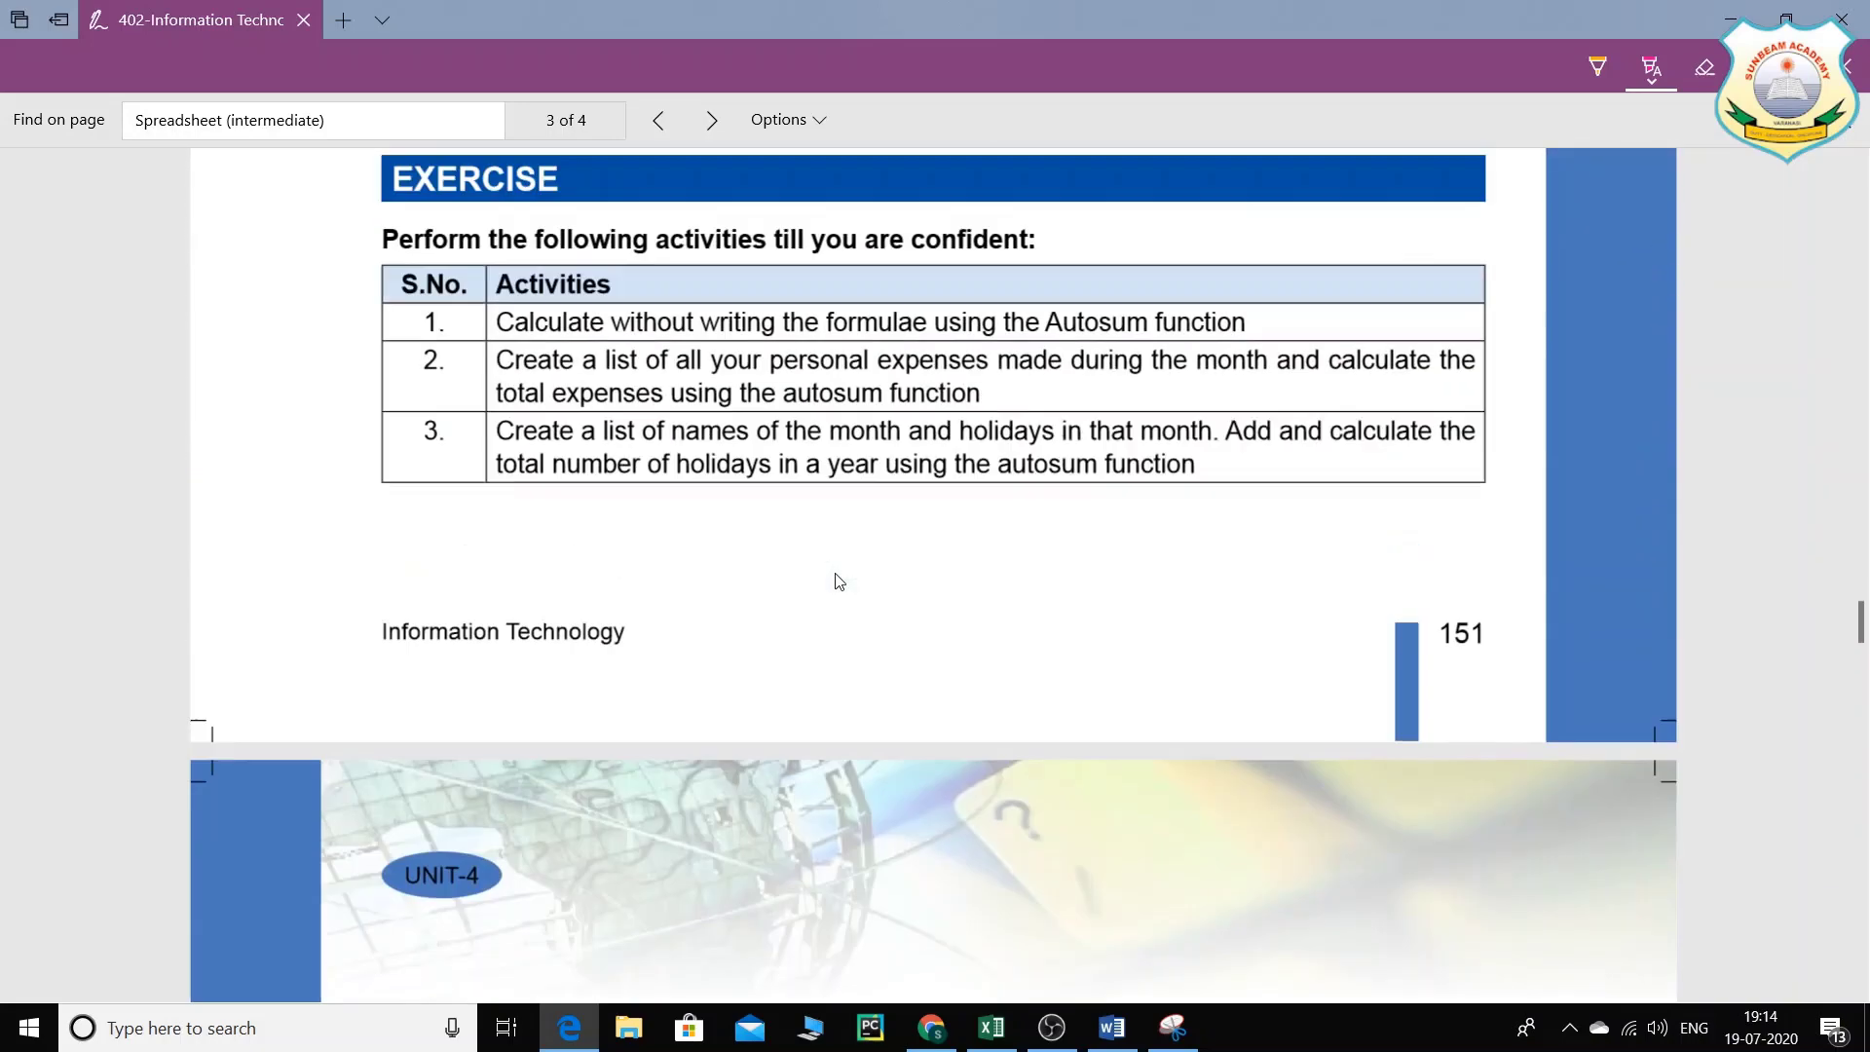
{"action": "scroll", "coordinate": [772, 566], "scroll_direction": "up", "scroll_amount": 15}
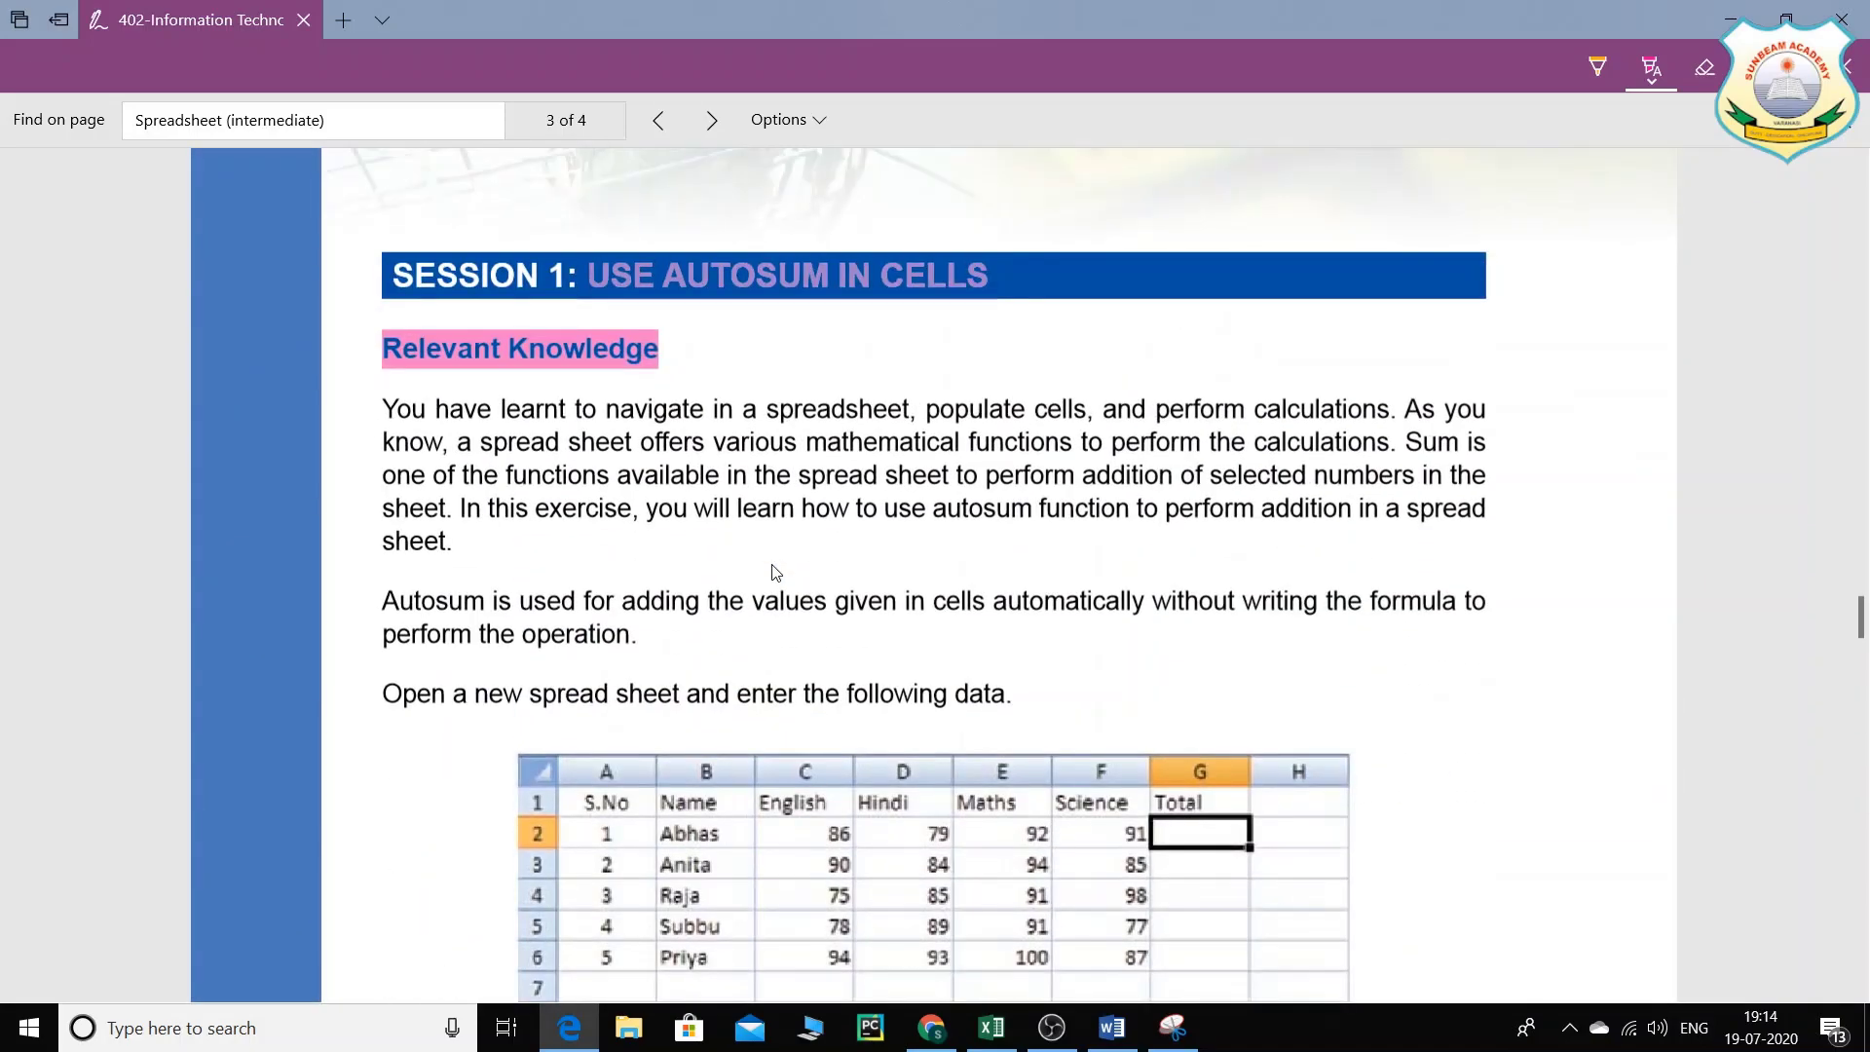
{"action": "scroll", "coordinate": [774, 572], "scroll_direction": "down", "scroll_amount": 1}
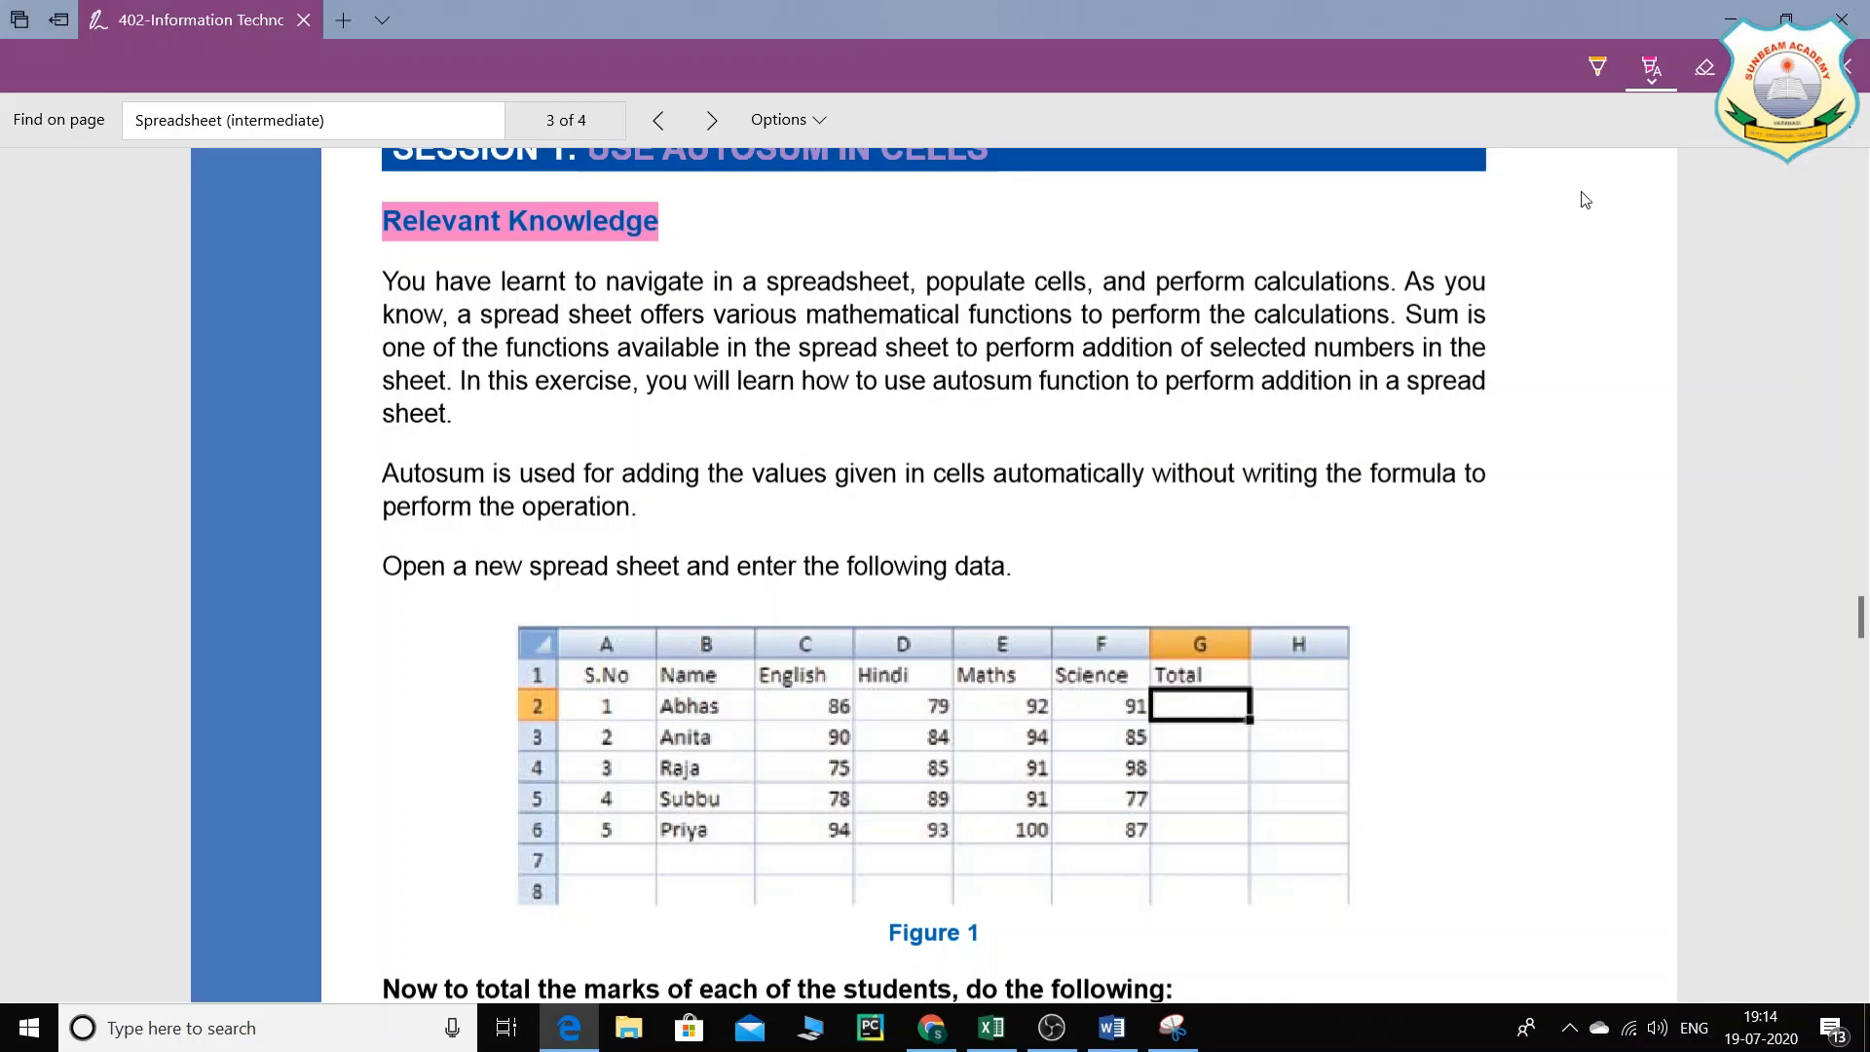
{"action": "left_click", "coordinate": [1651, 68]}
{"action": "left_click", "coordinate": [387, 474]}
{"action": "left_click_drag", "start_coordinate": [390, 478], "coordinate": [955, 477]}
{"action": "scroll", "coordinate": [955, 477], "scroll_direction": "up", "scroll_amount": 3, "text": "ctrl"}
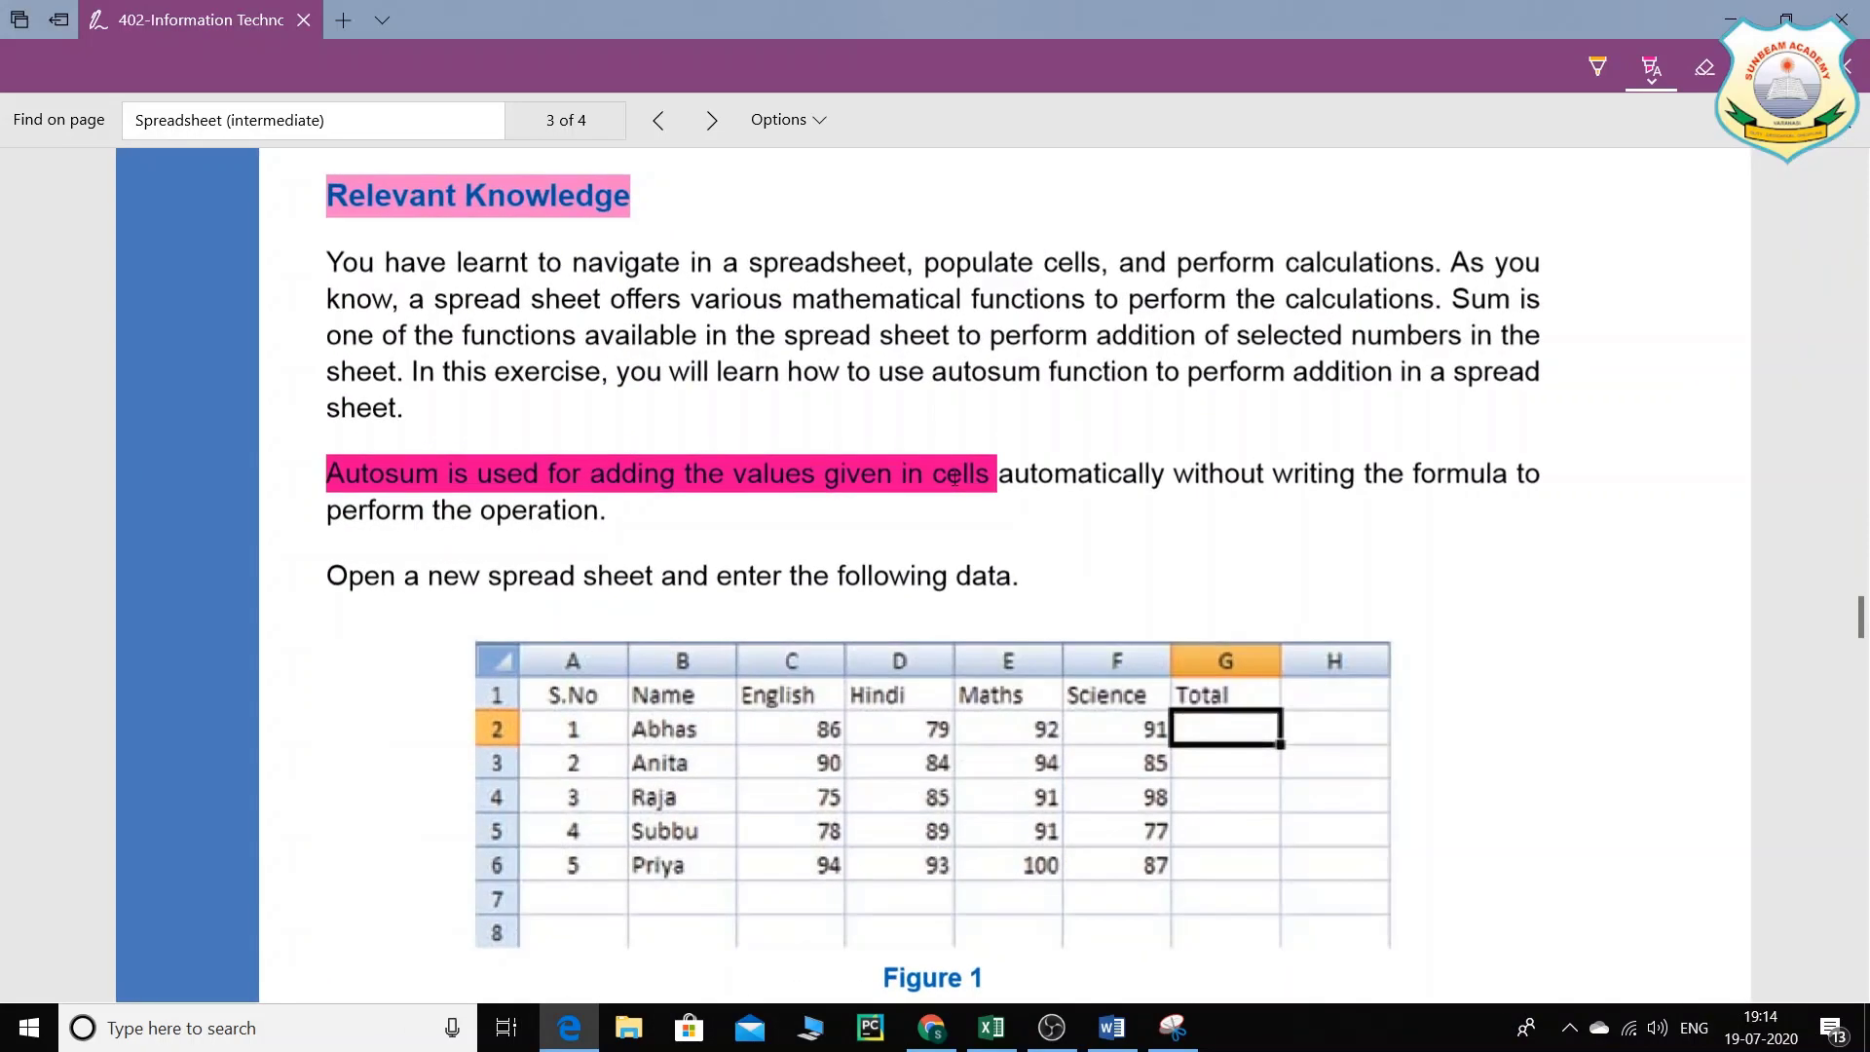
{"action": "left_click", "coordinate": [1112, 1030]}
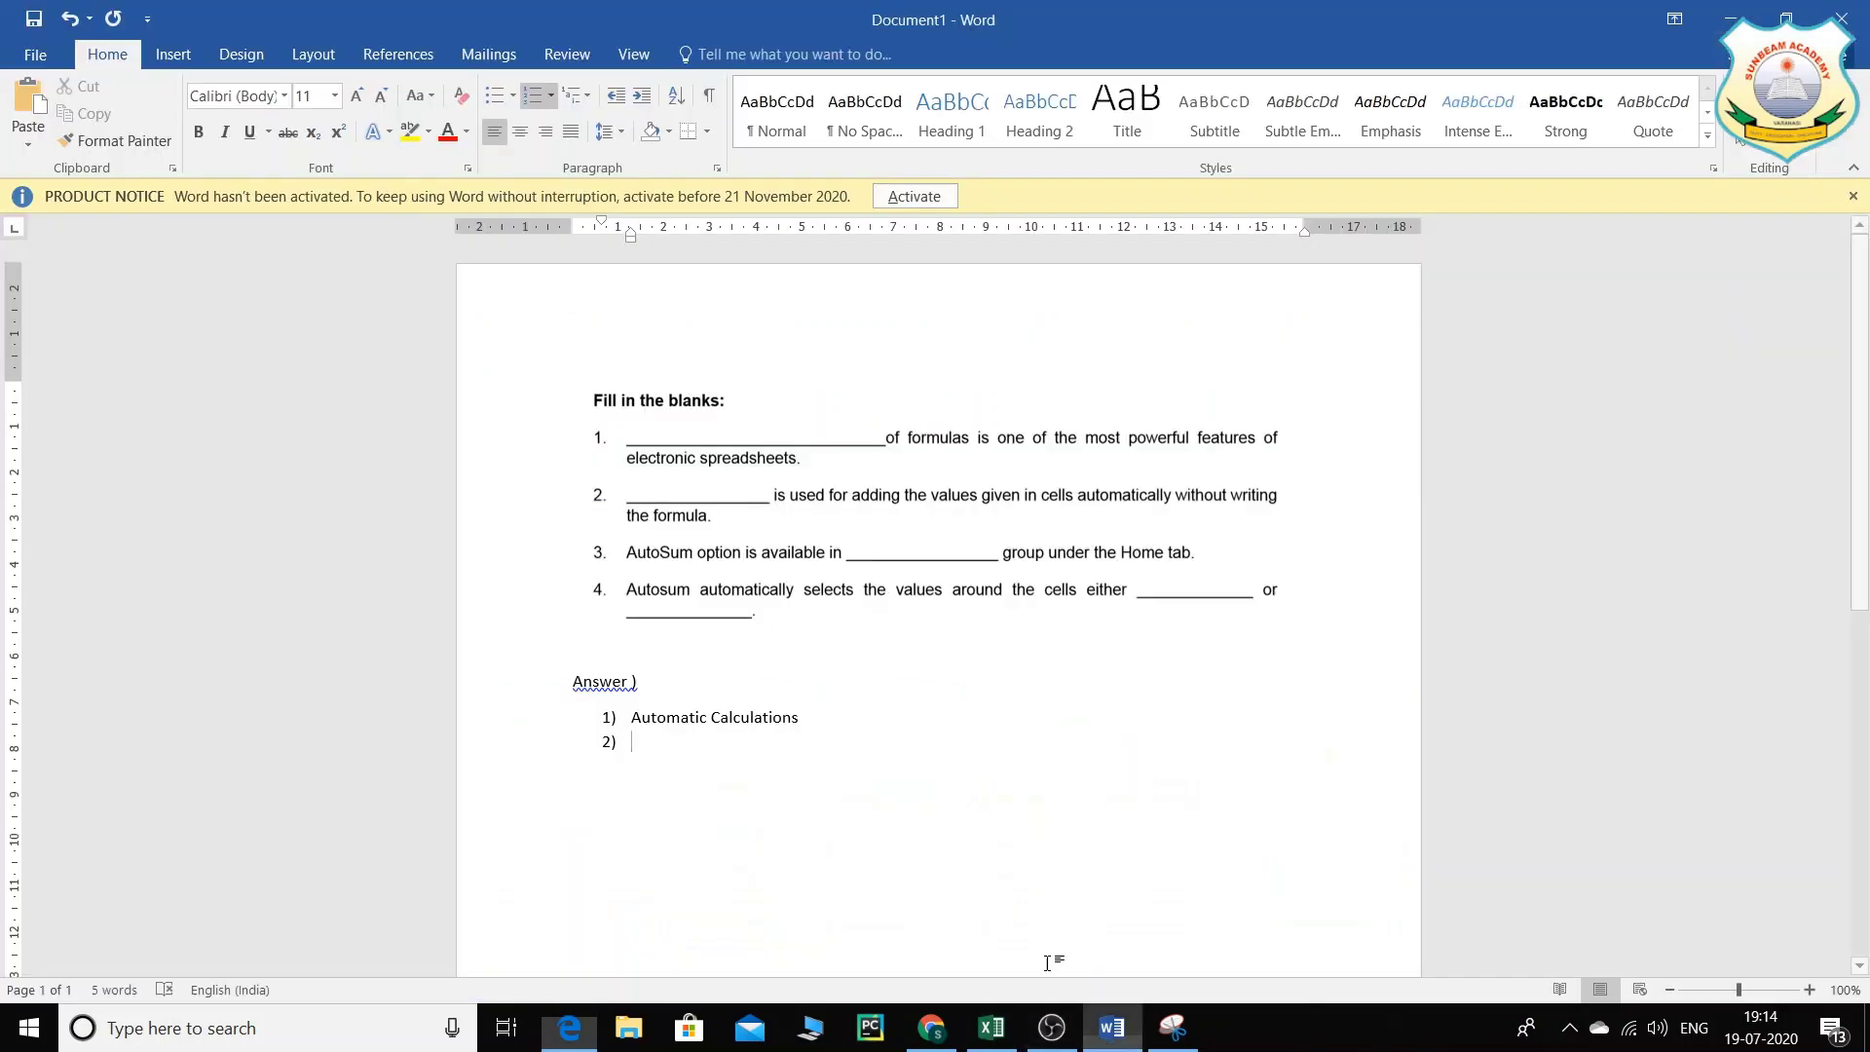
Step: Enter "AutoSum" as answer 2 in the Word list and add item 3
{"action": "type", "text": "Au"}
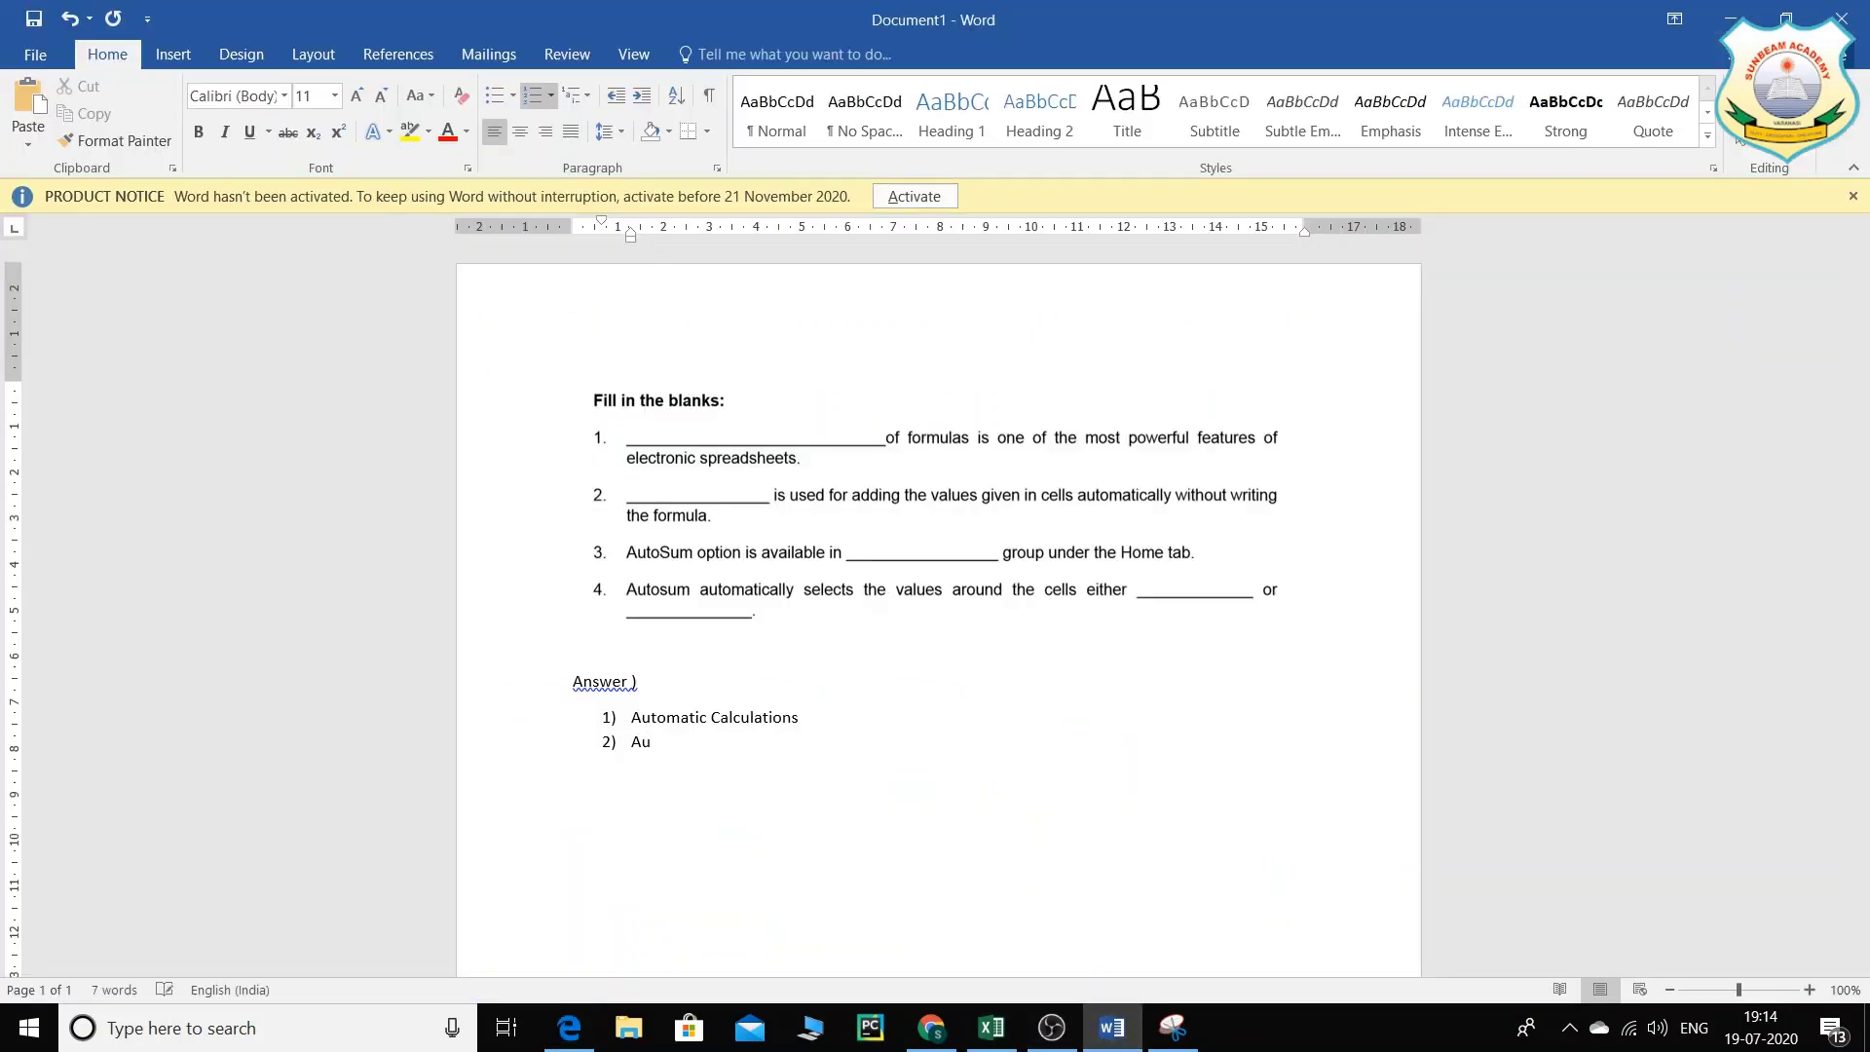
{"action": "type", "text": "toSum"}
{"action": "key", "text": "Return"}
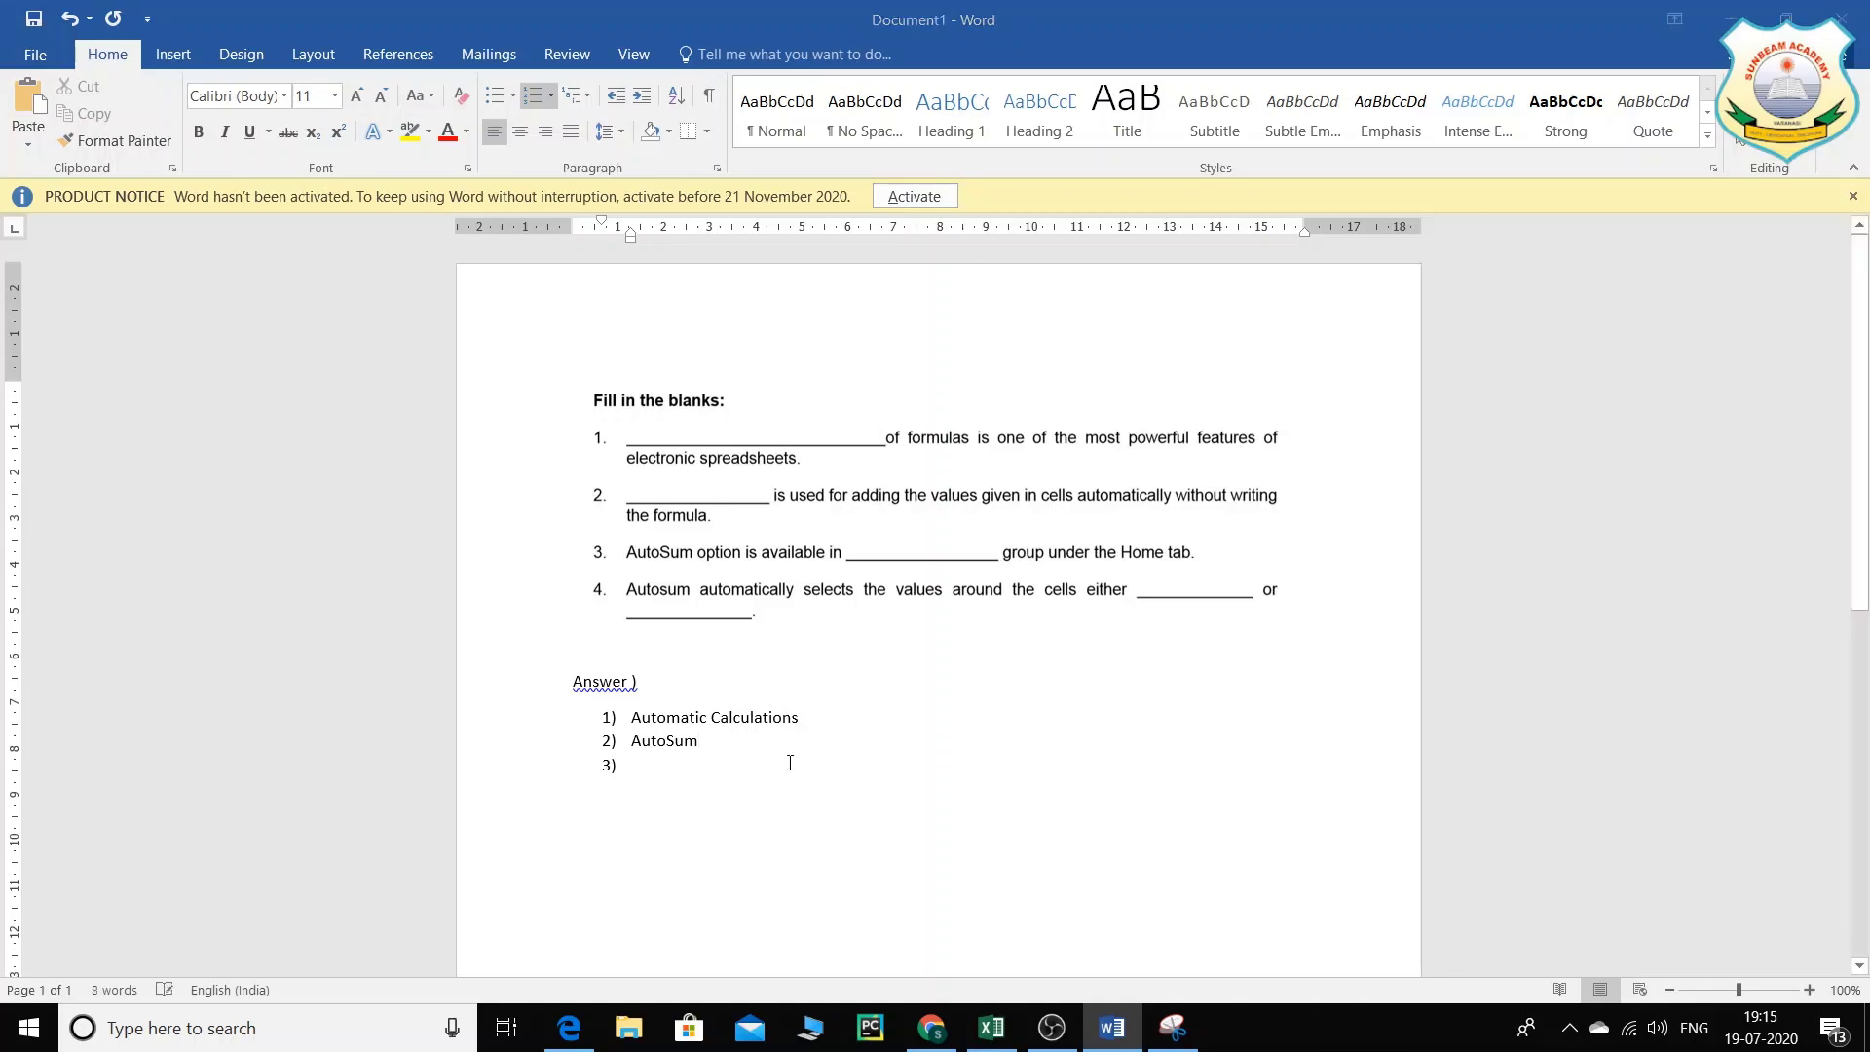
Step: Switch to the textbook PDF and highlight "Editing Group" in the instruction about the AutoSum option below Figure 1
{"action": "key", "text": "alt+Tab"}
{"action": "scroll", "coordinate": [779, 705], "scroll_direction": "down", "scroll_amount": 15}
{"action": "scroll", "coordinate": [779, 703], "scroll_direction": "down", "scroll_amount": 20}
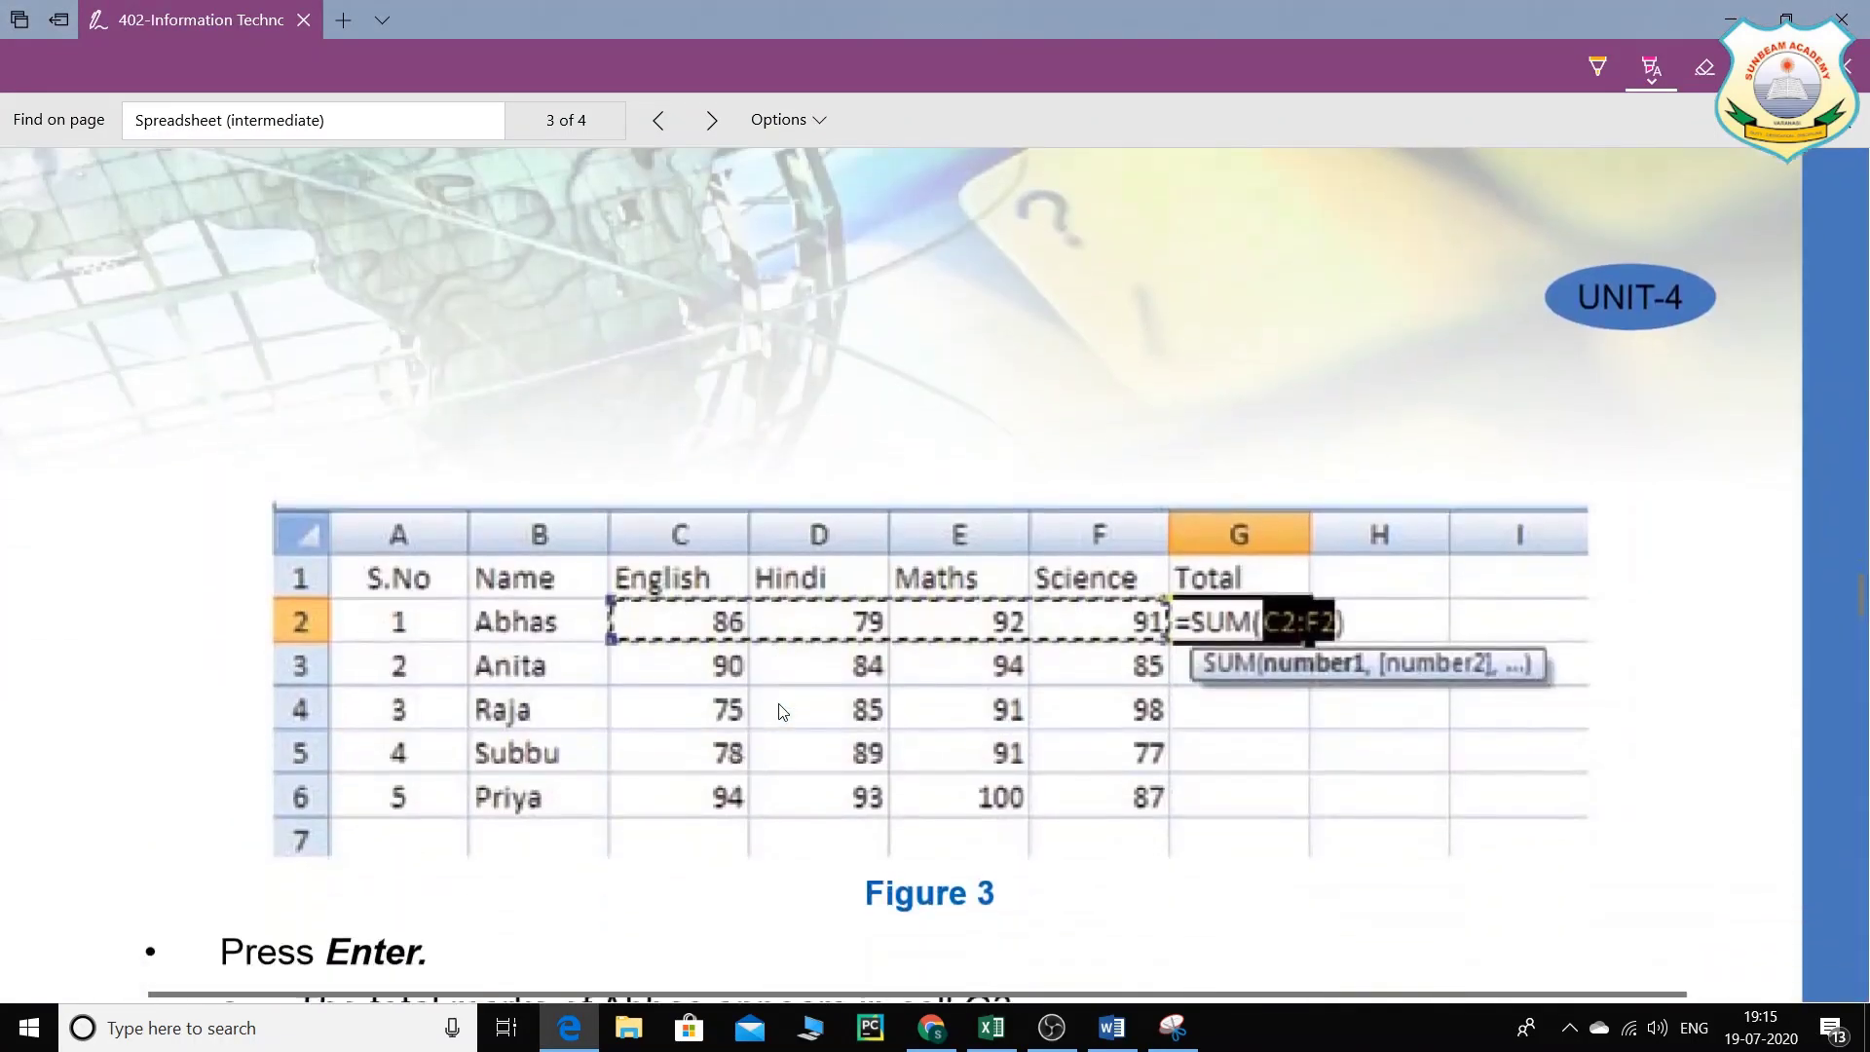
{"action": "scroll", "coordinate": [779, 711], "scroll_direction": "down", "scroll_amount": 8}
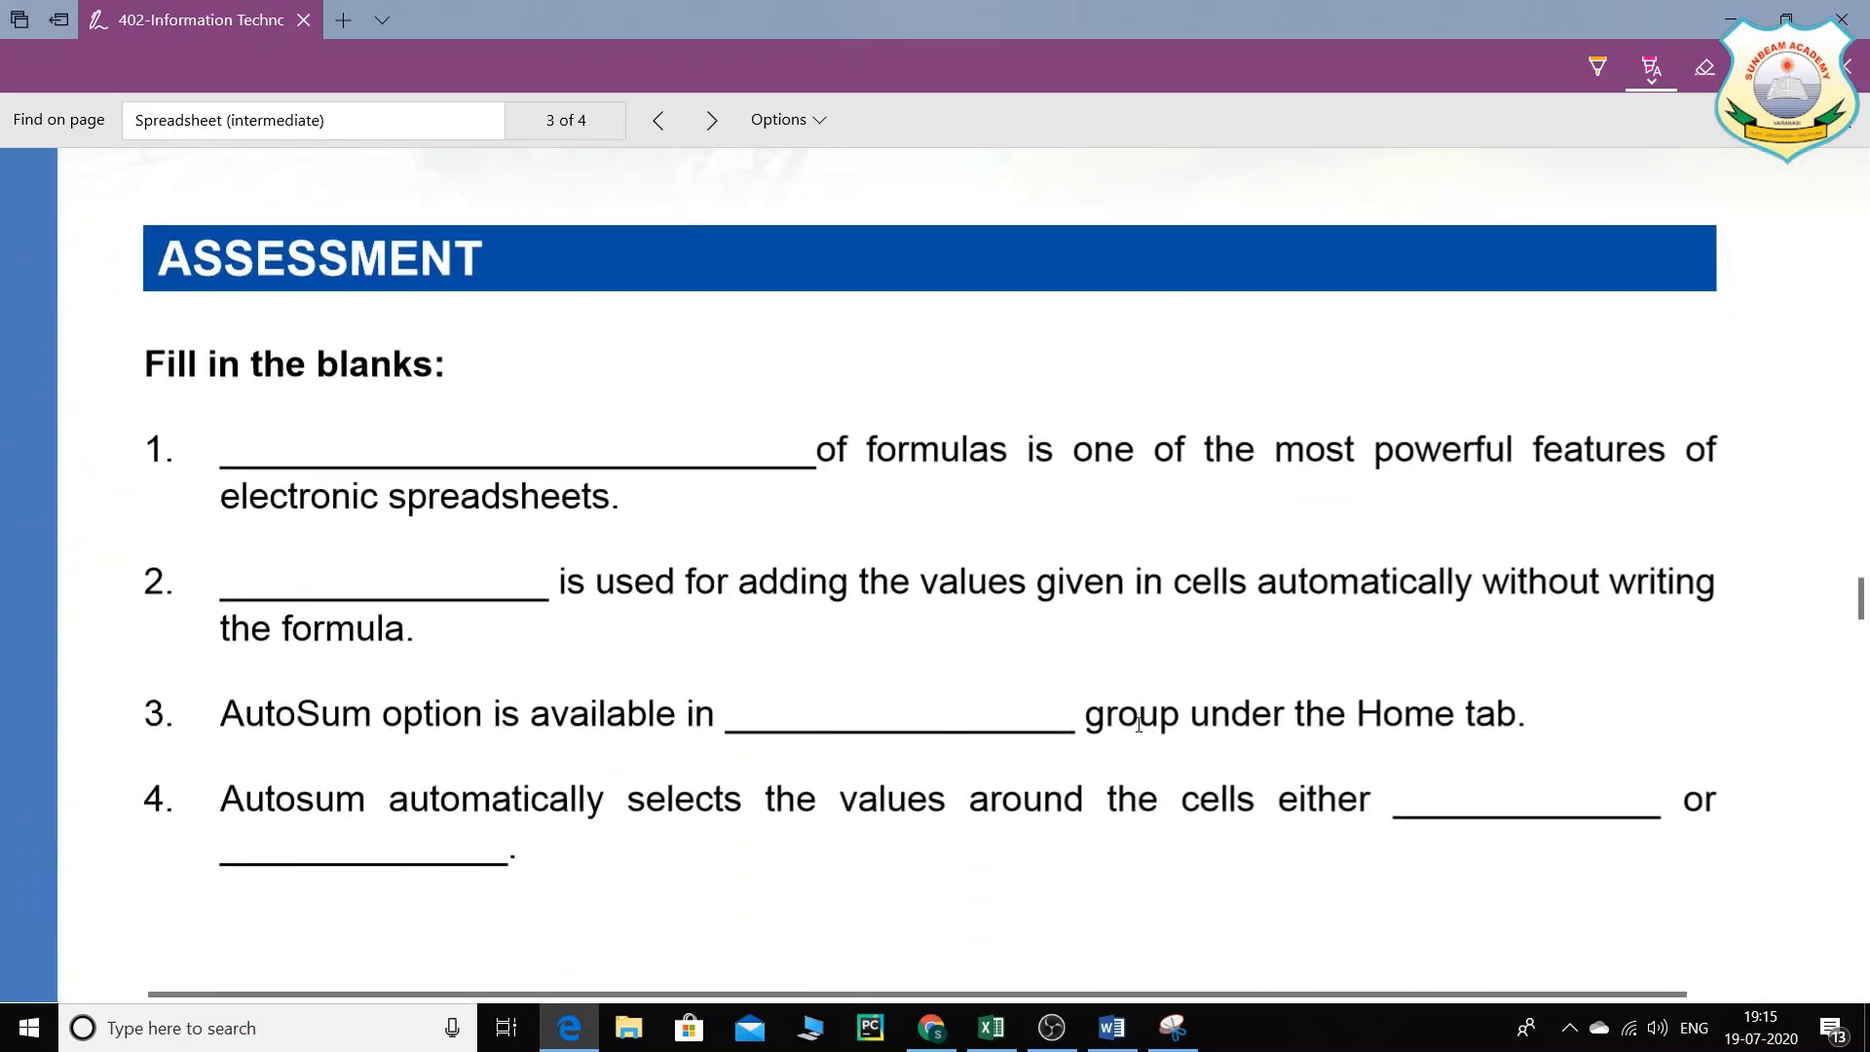
{"action": "scroll", "coordinate": [1136, 723], "scroll_direction": "up", "scroll_amount": 12}
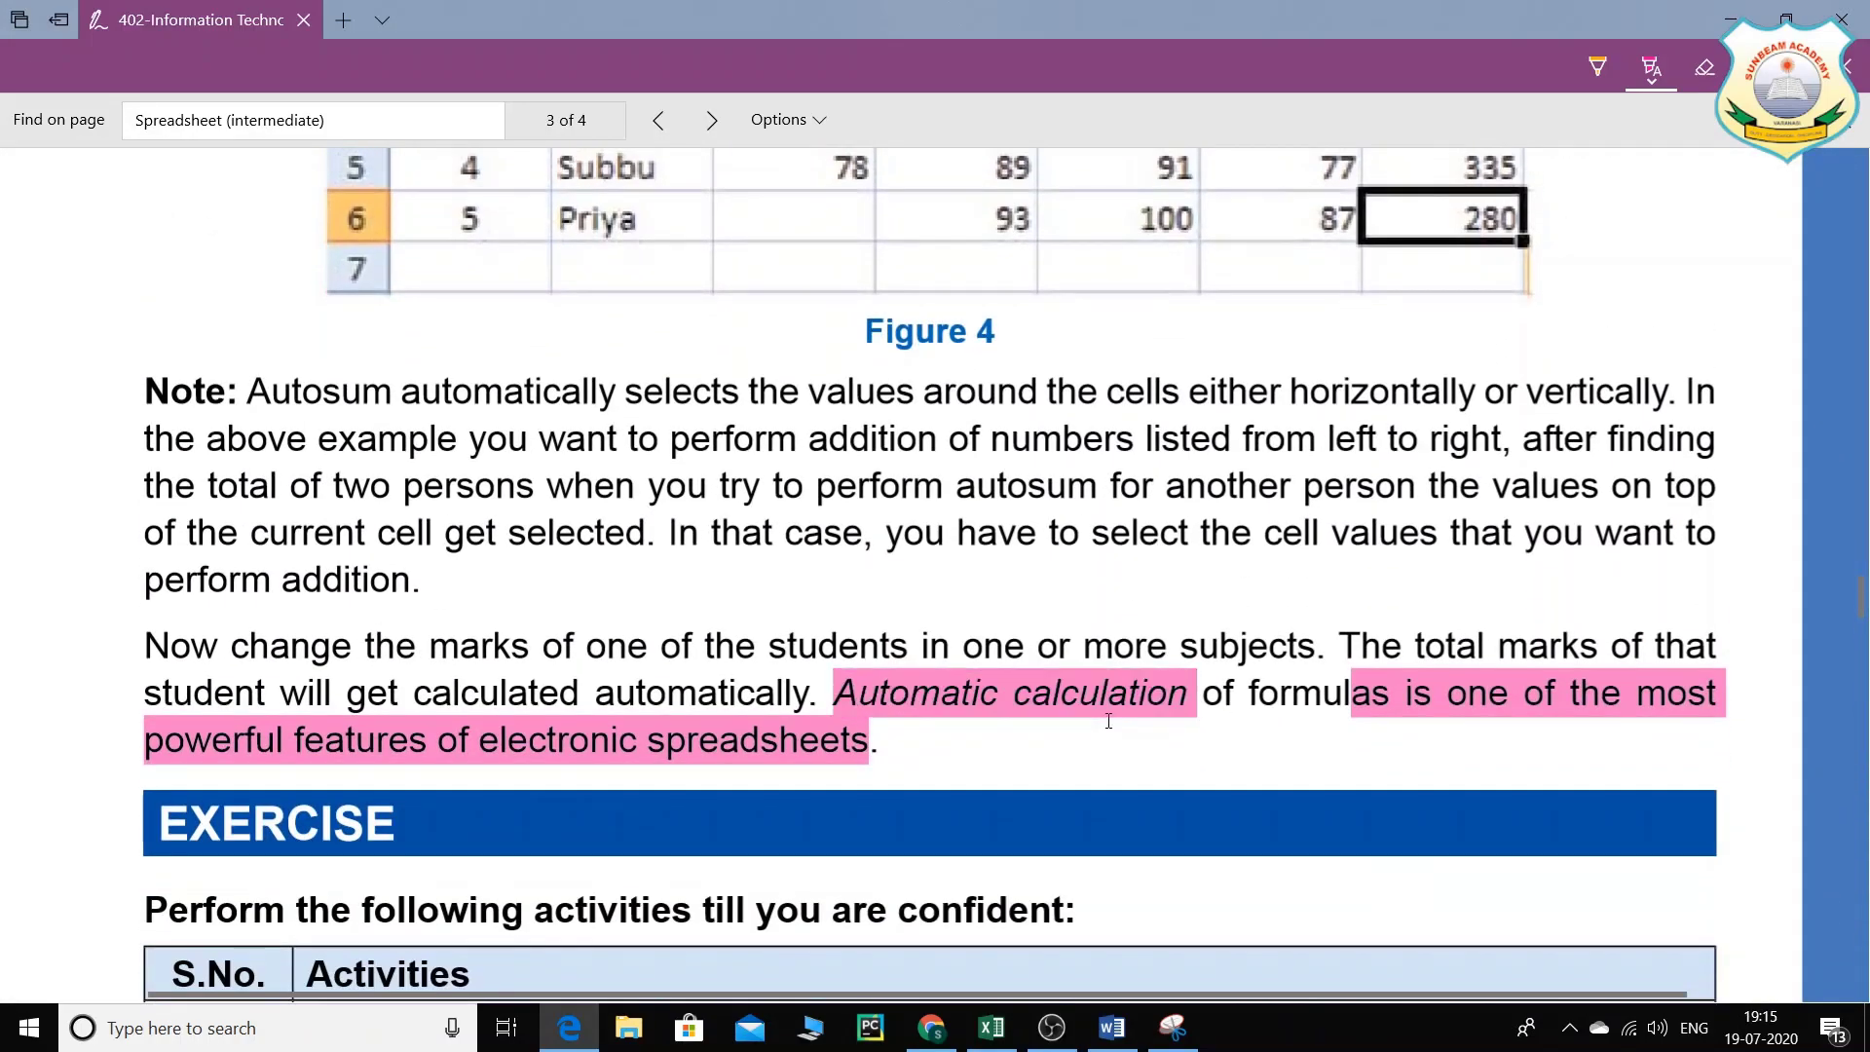
{"action": "scroll", "coordinate": [1108, 721], "scroll_direction": "up", "scroll_amount": 7}
{"action": "scroll", "coordinate": [1103, 724], "scroll_direction": "up", "scroll_amount": 10}
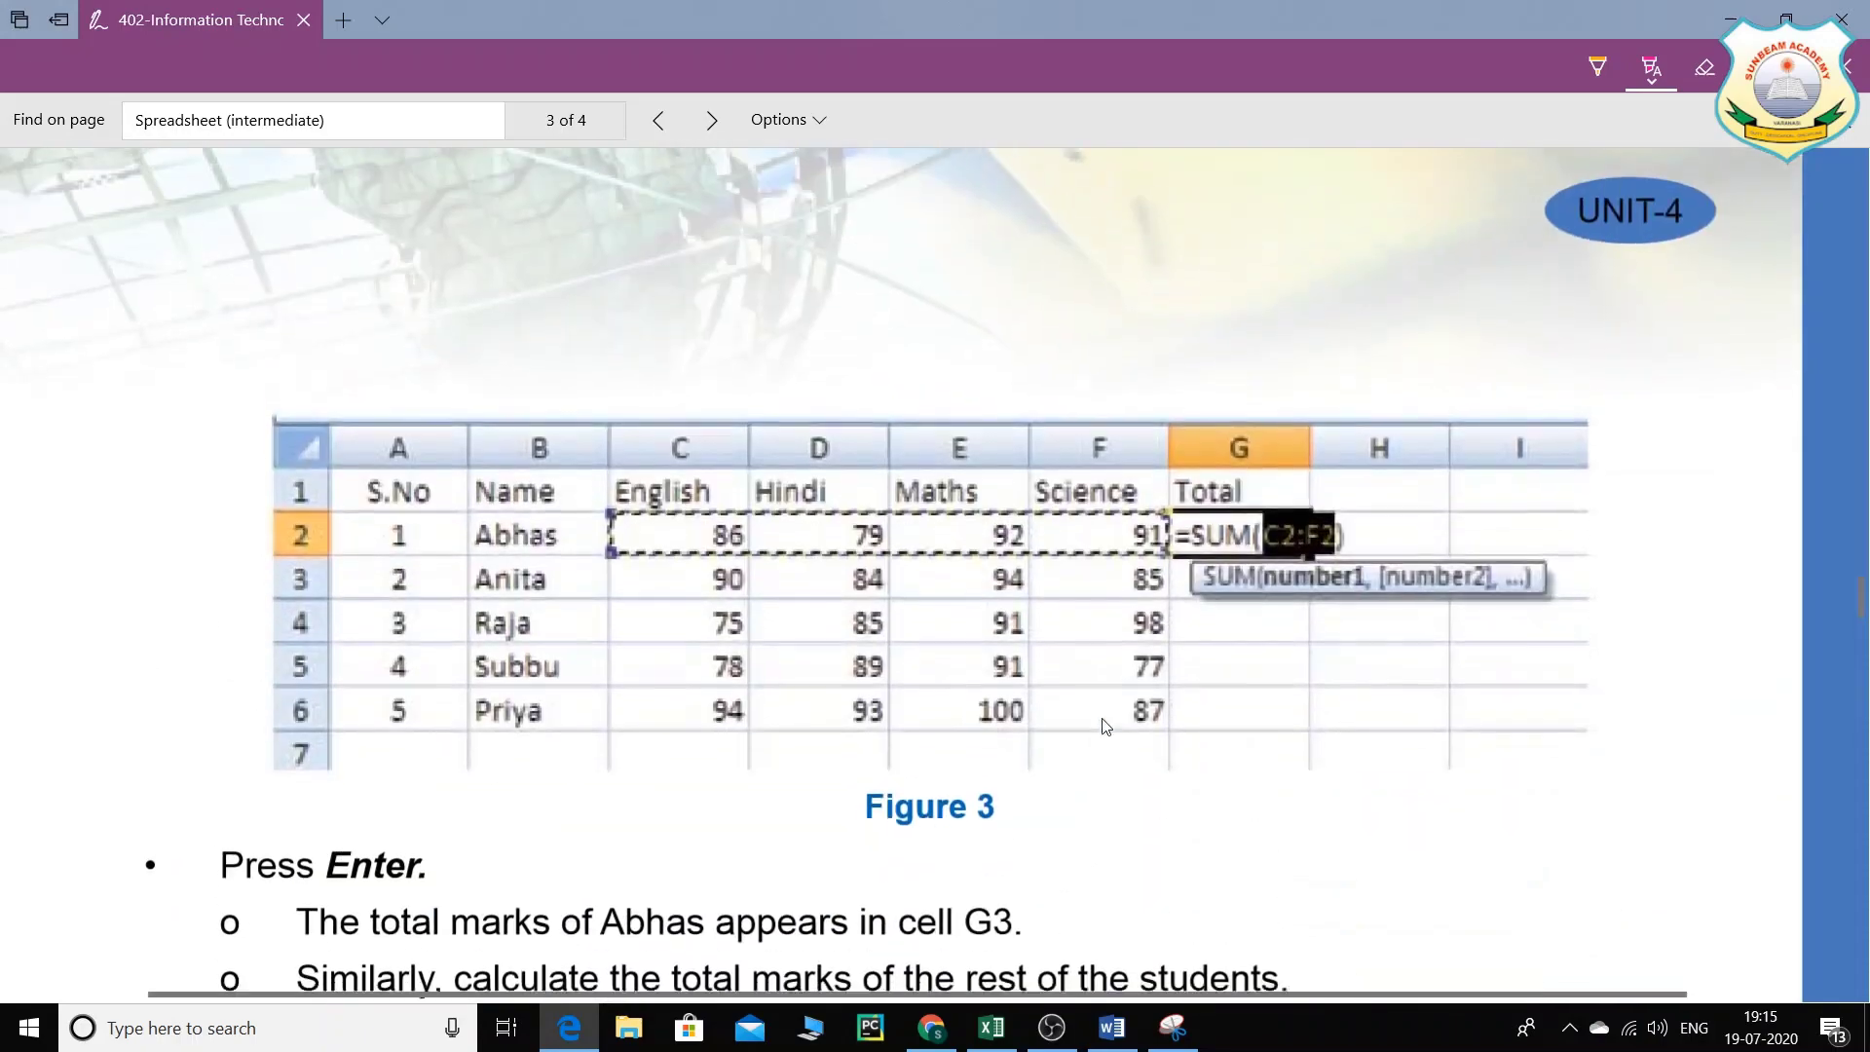
{"action": "scroll", "coordinate": [1105, 727], "scroll_direction": "up", "scroll_amount": 6}
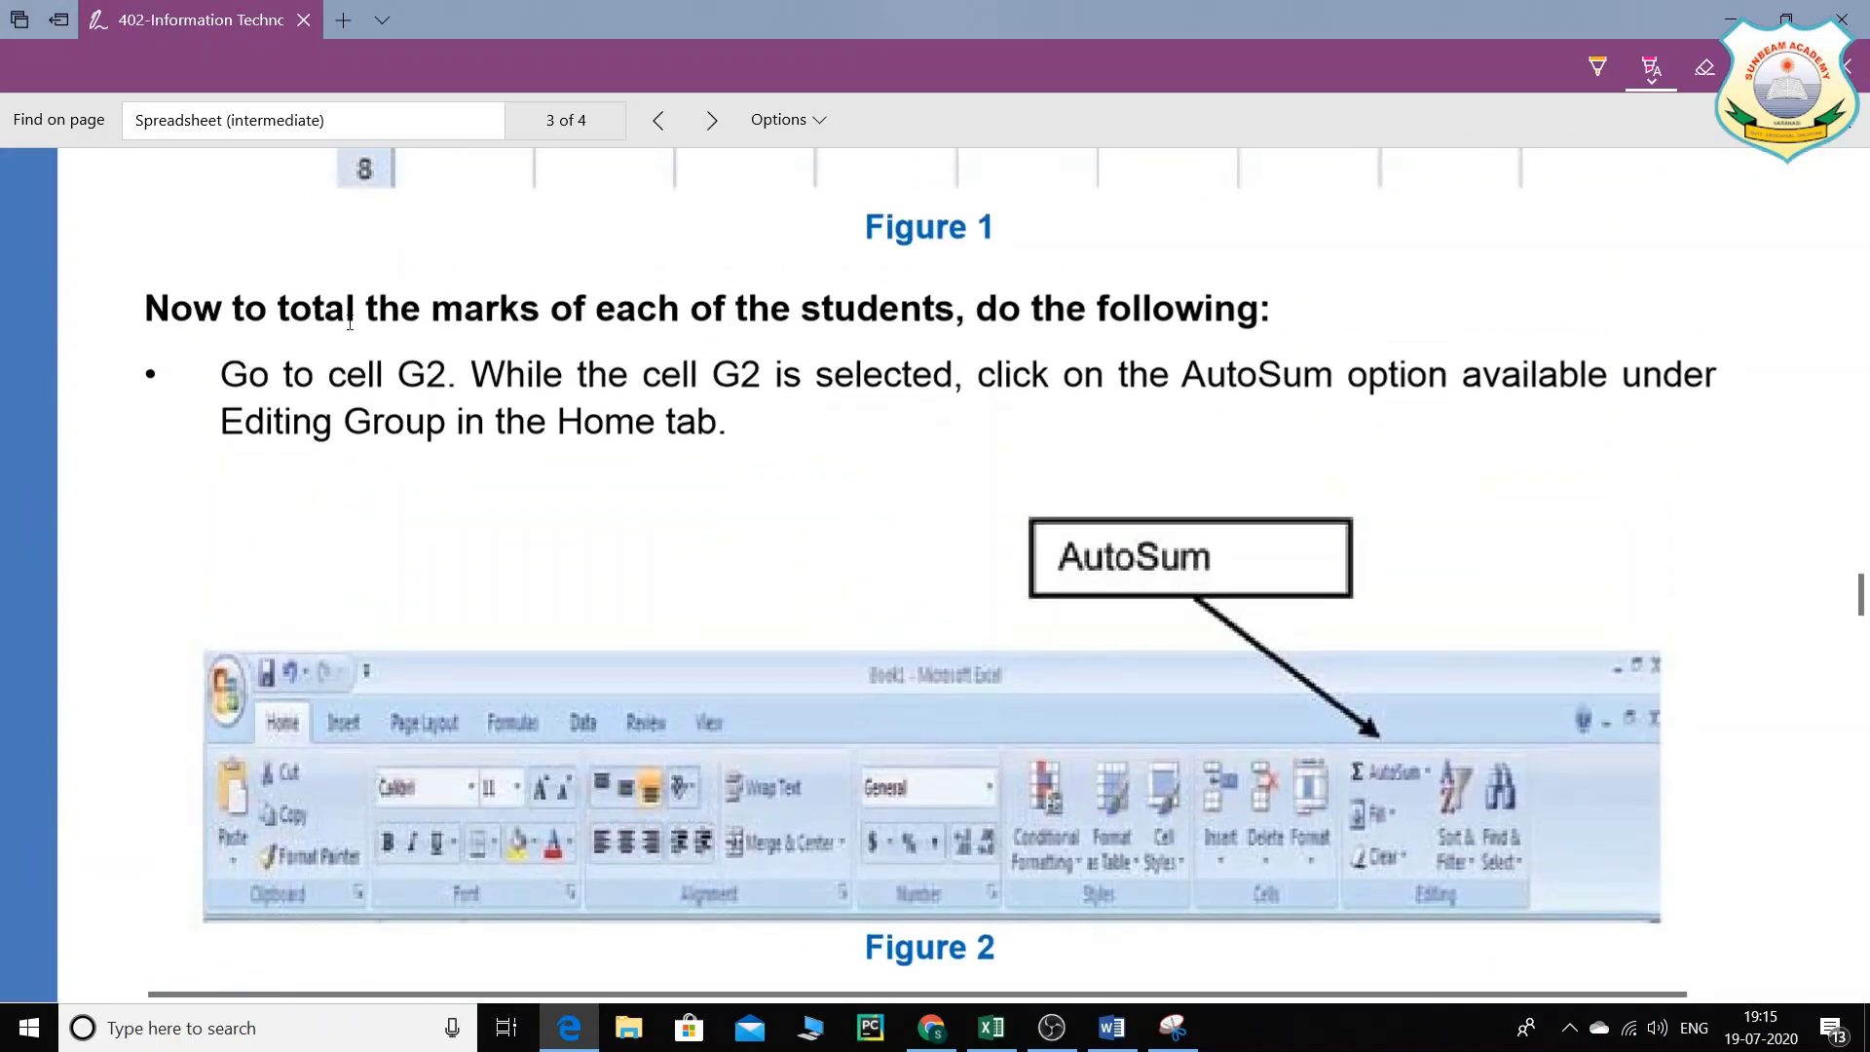
{"action": "left_click_drag", "start_coordinate": [221, 422], "coordinate": [454, 421]}
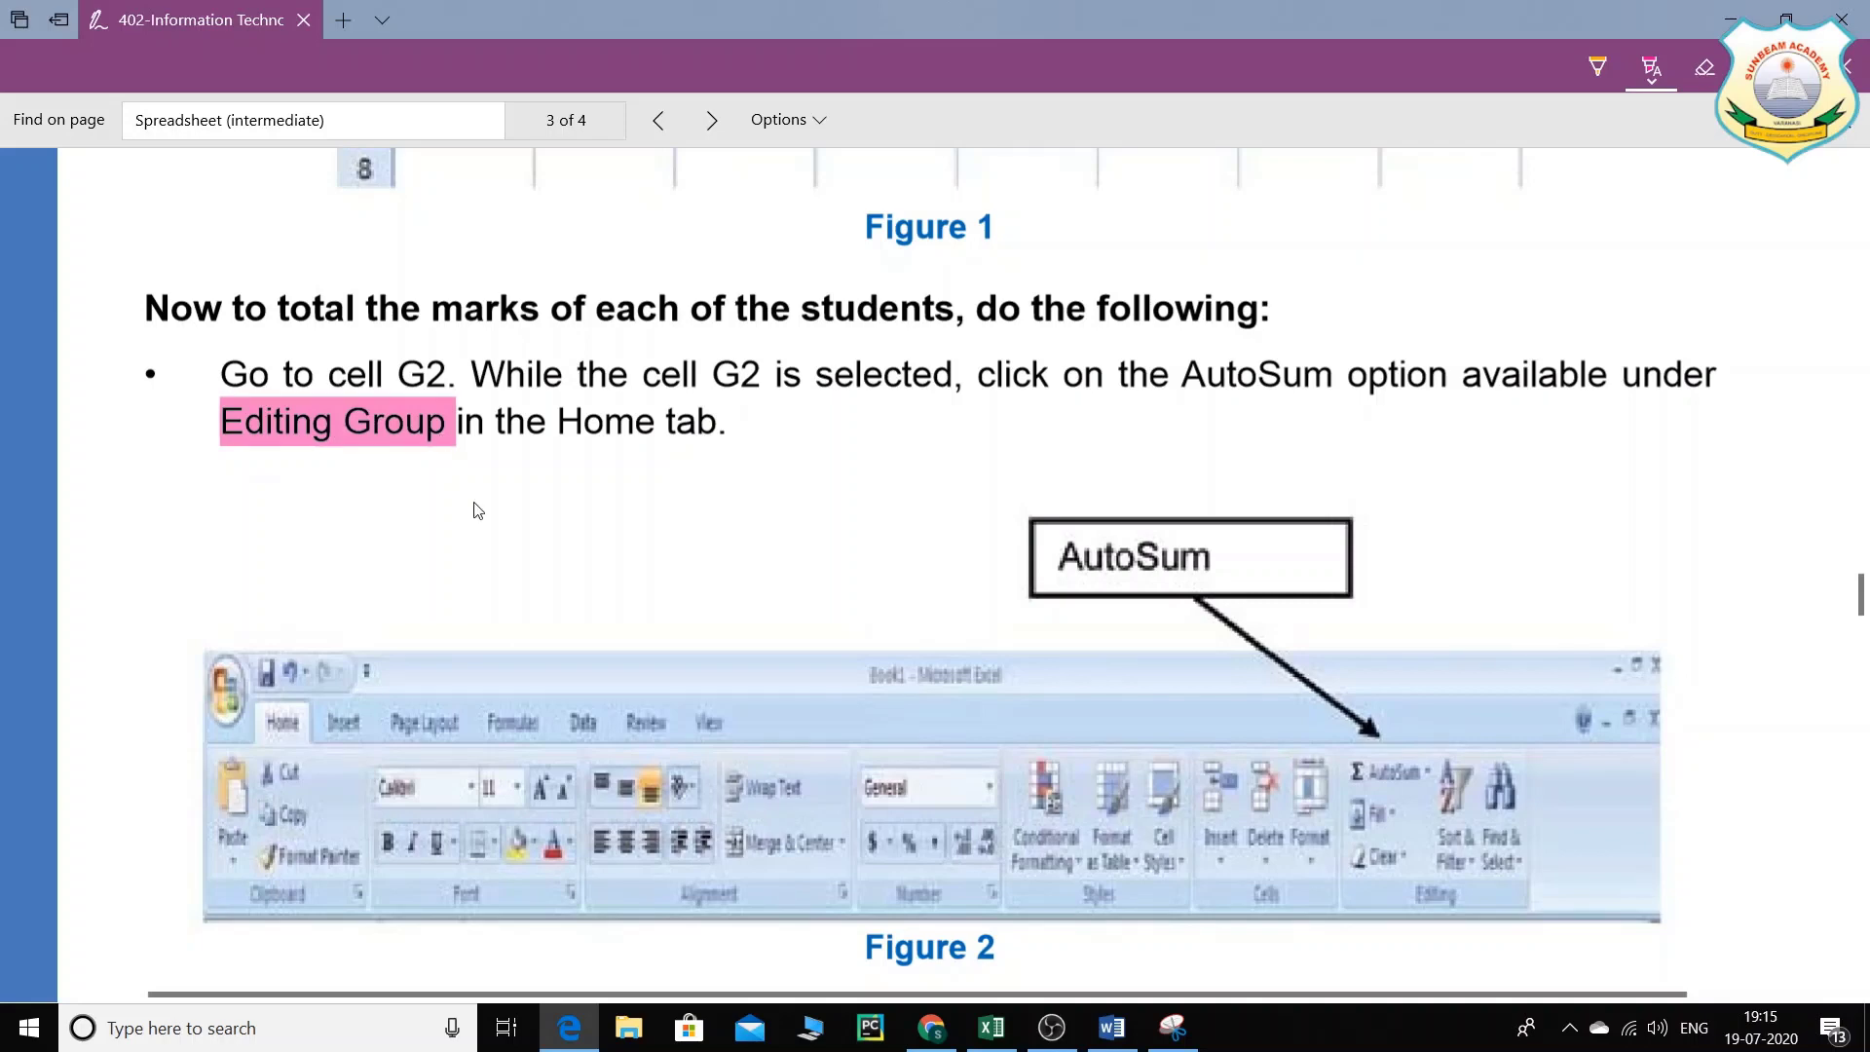
Step: Return to the Word document, enter "Editing" as answer 3 and add item 4
{"action": "key", "text": "alt+Tab"}
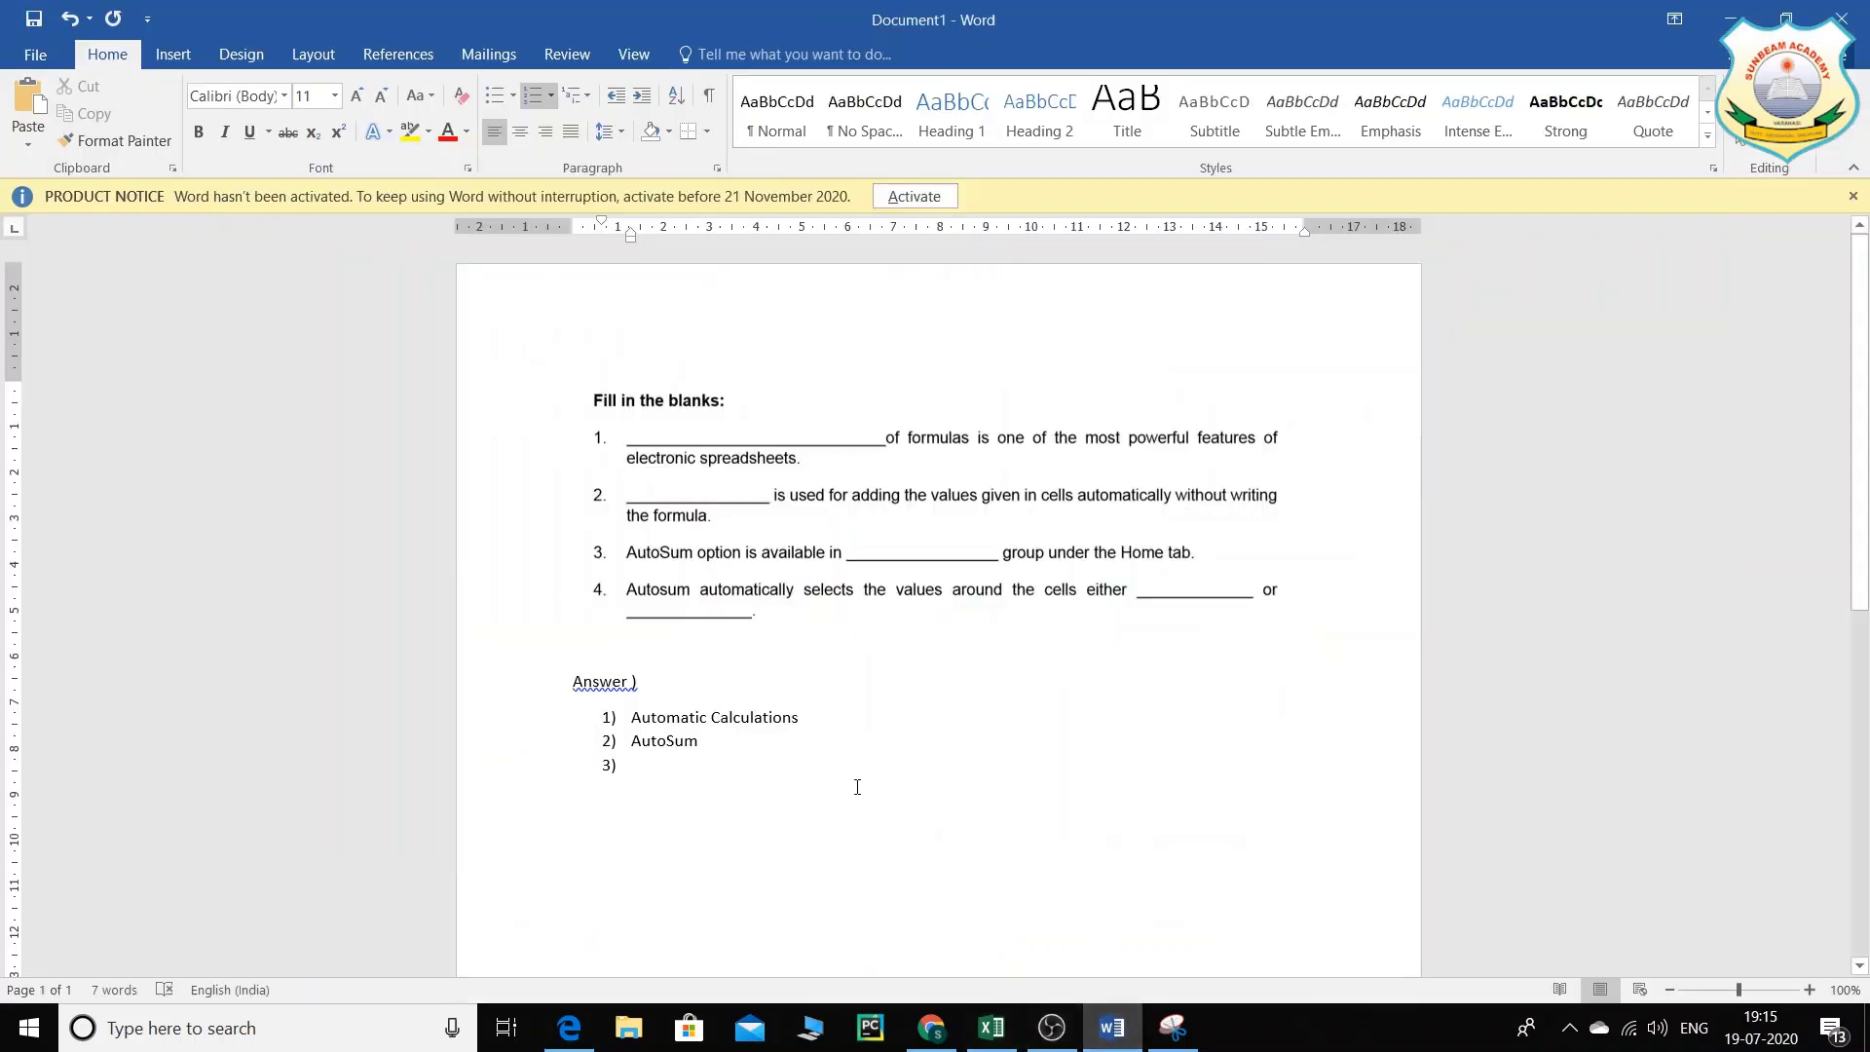
{"action": "type", "text": "Editing"}
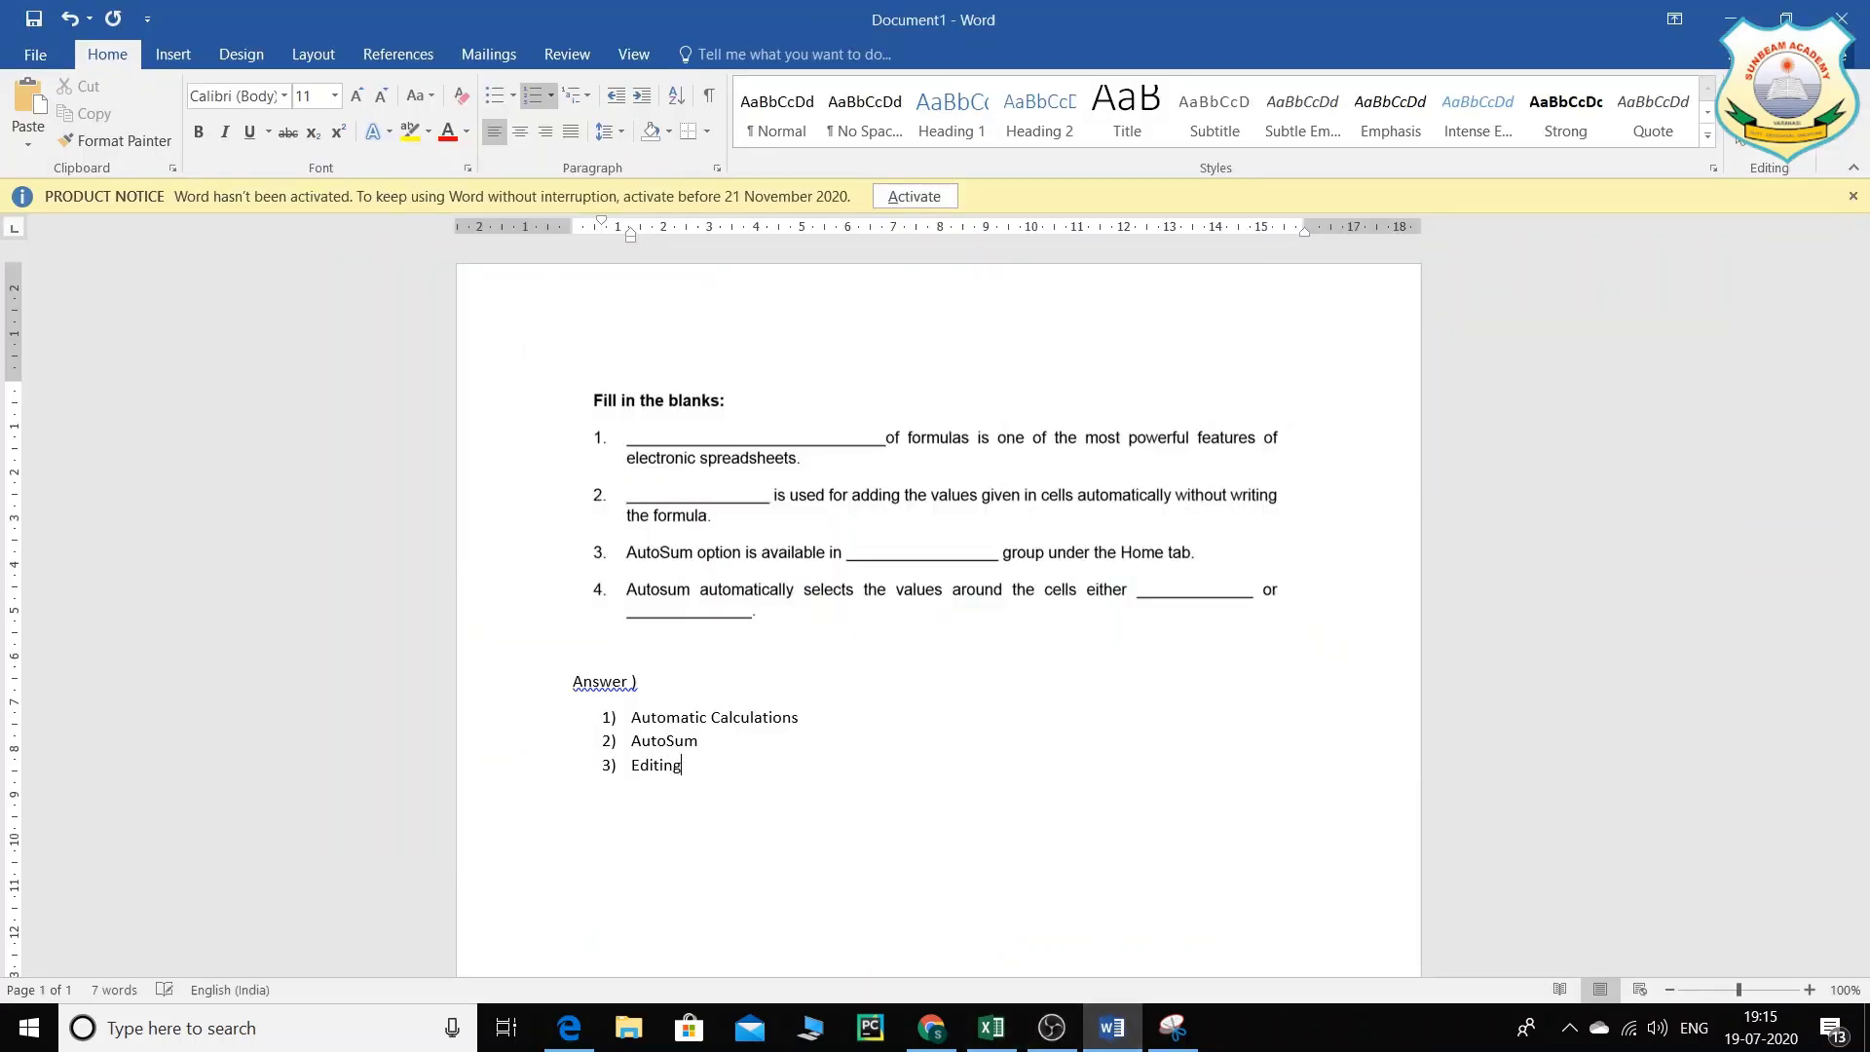
{"action": "key", "text": "Return"}
Step: Switch to the textbook PDF, check question 4, and highlight "horizontally or vertically" in the note below Figure 4
{"action": "key", "text": "alt+Tab"}
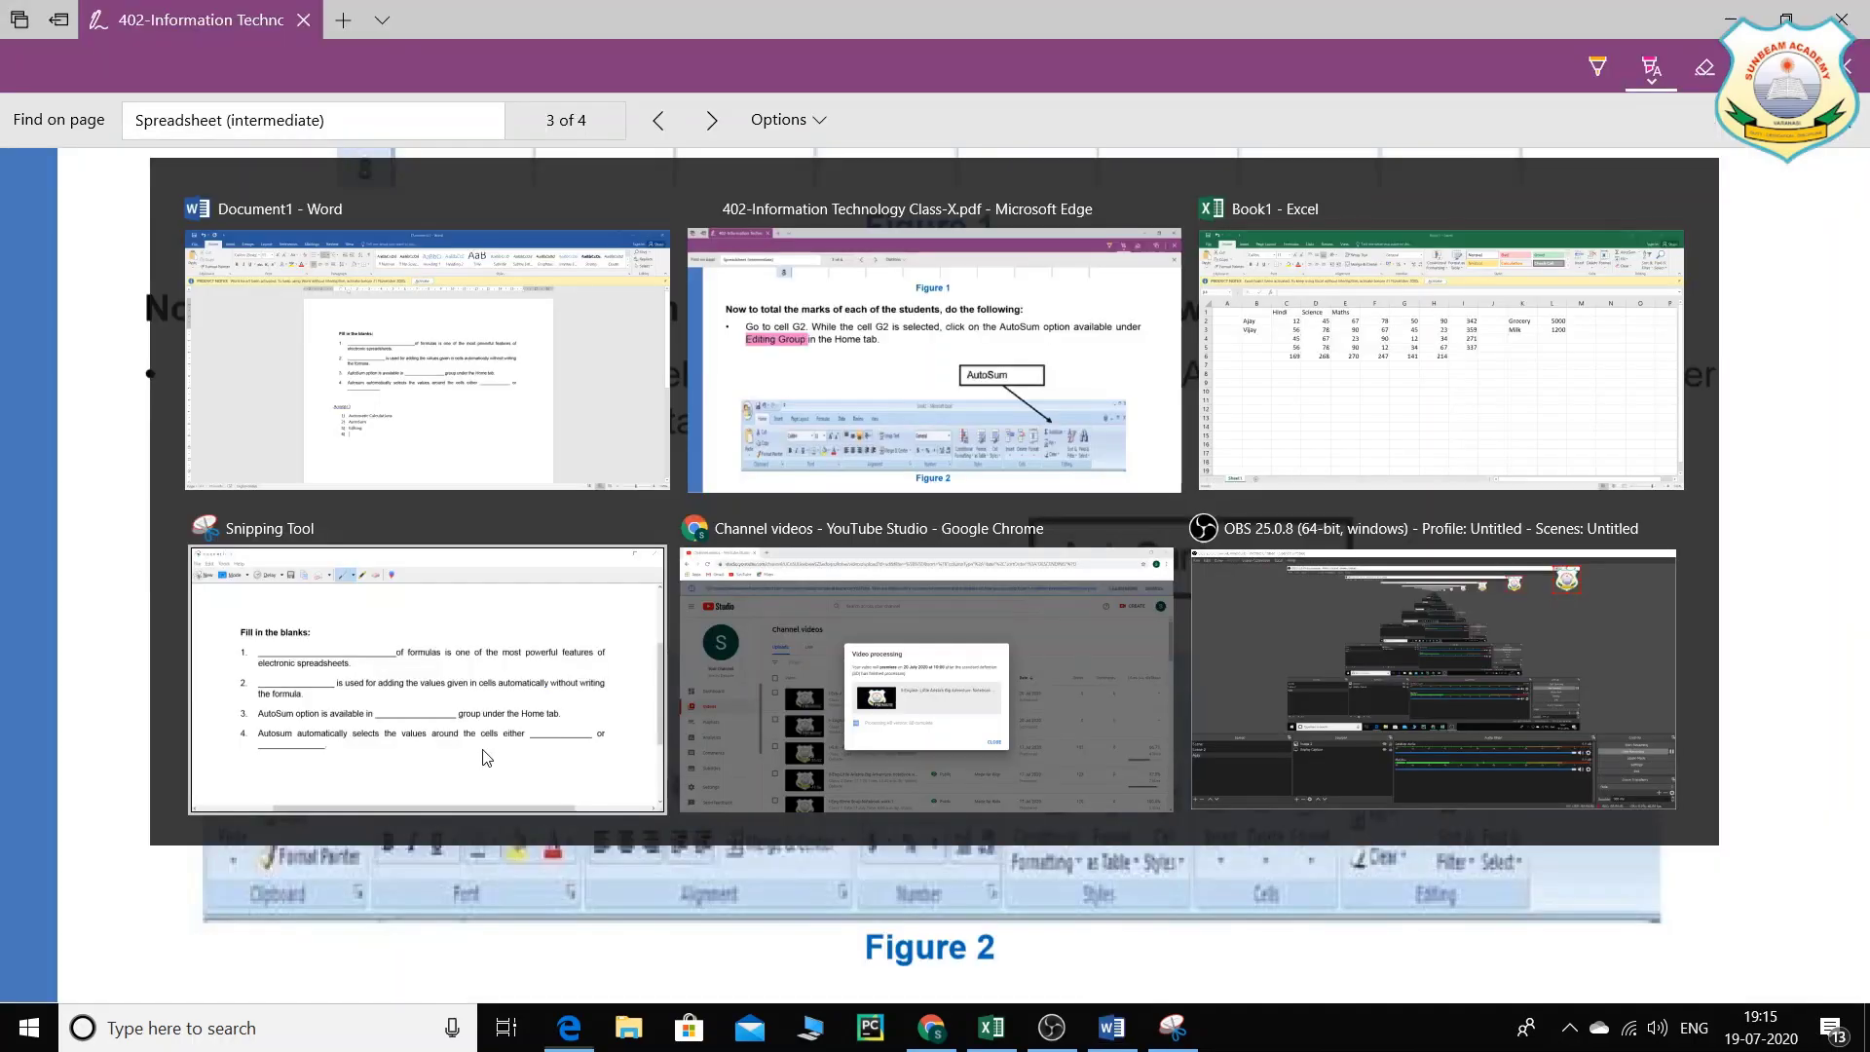
{"action": "scroll", "coordinate": [448, 676], "scroll_direction": "down", "scroll_amount": 10}
{"action": "scroll", "coordinate": [448, 682], "scroll_direction": "down", "scroll_amount": 15}
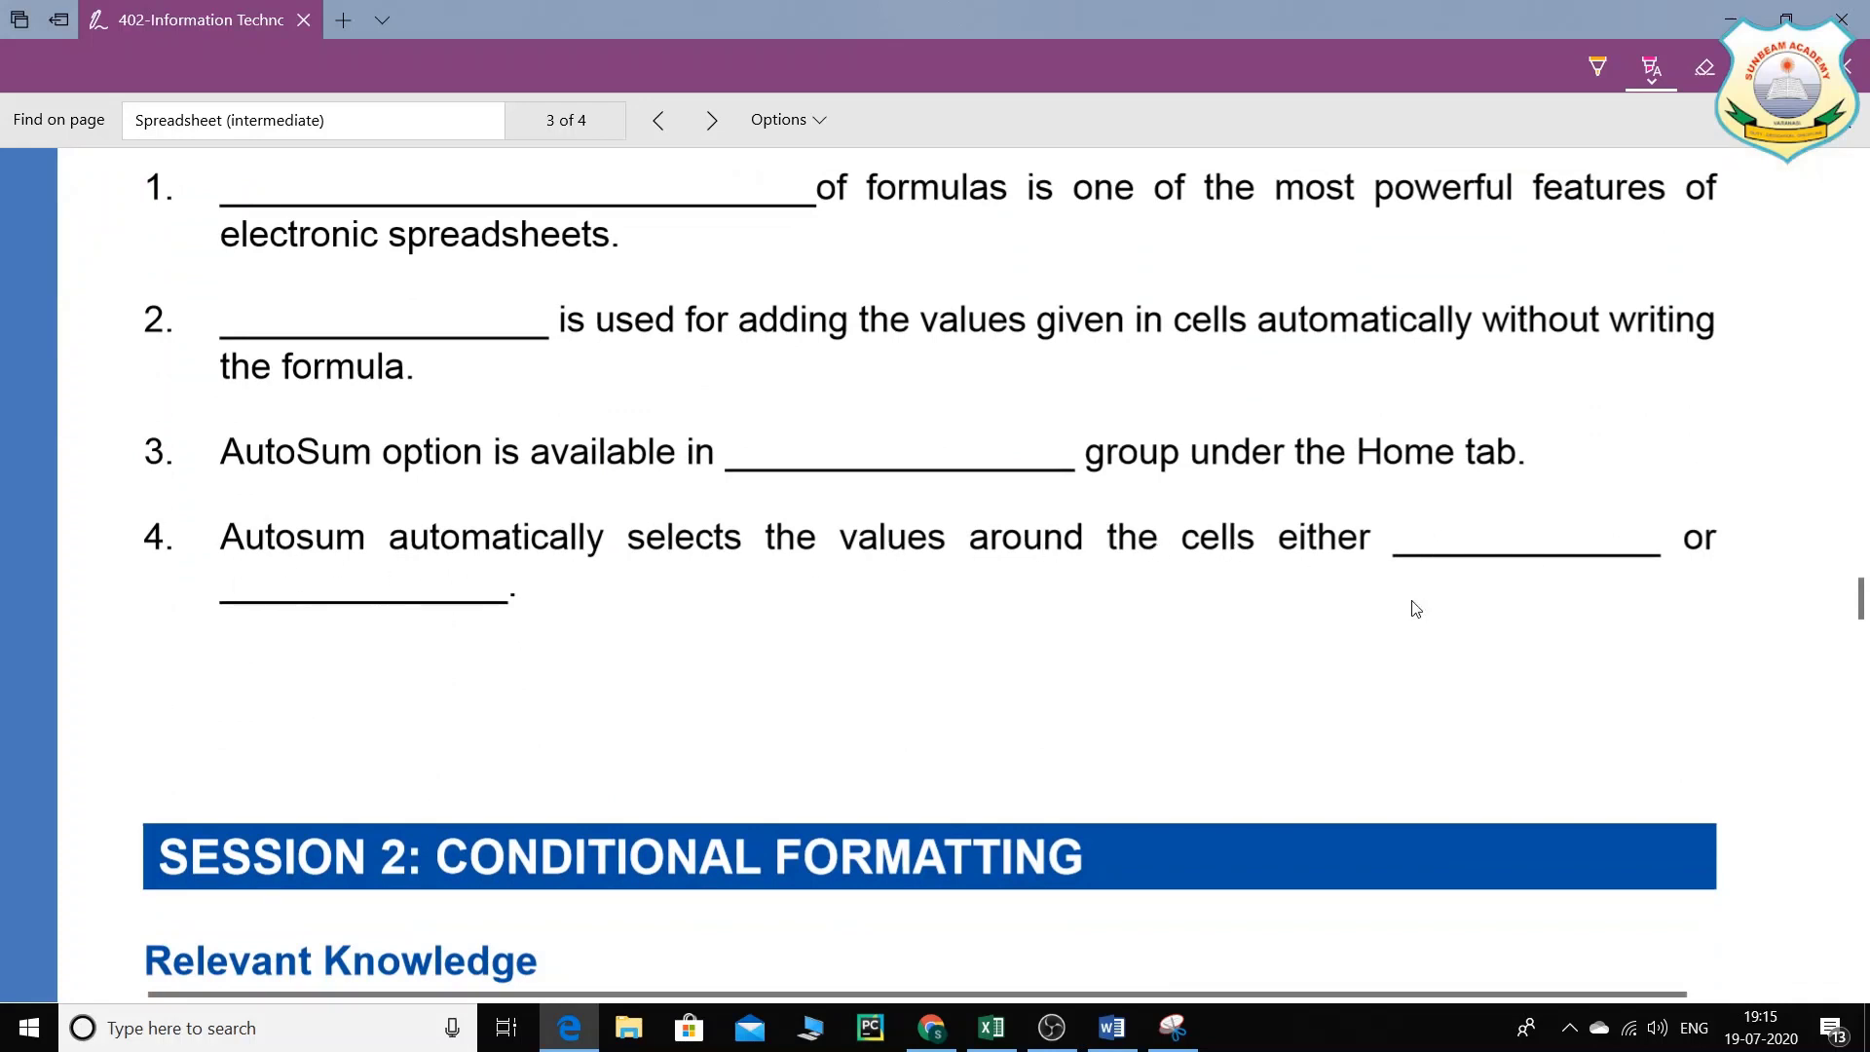
{"action": "scroll", "coordinate": [635, 597], "scroll_direction": "up", "scroll_amount": 12}
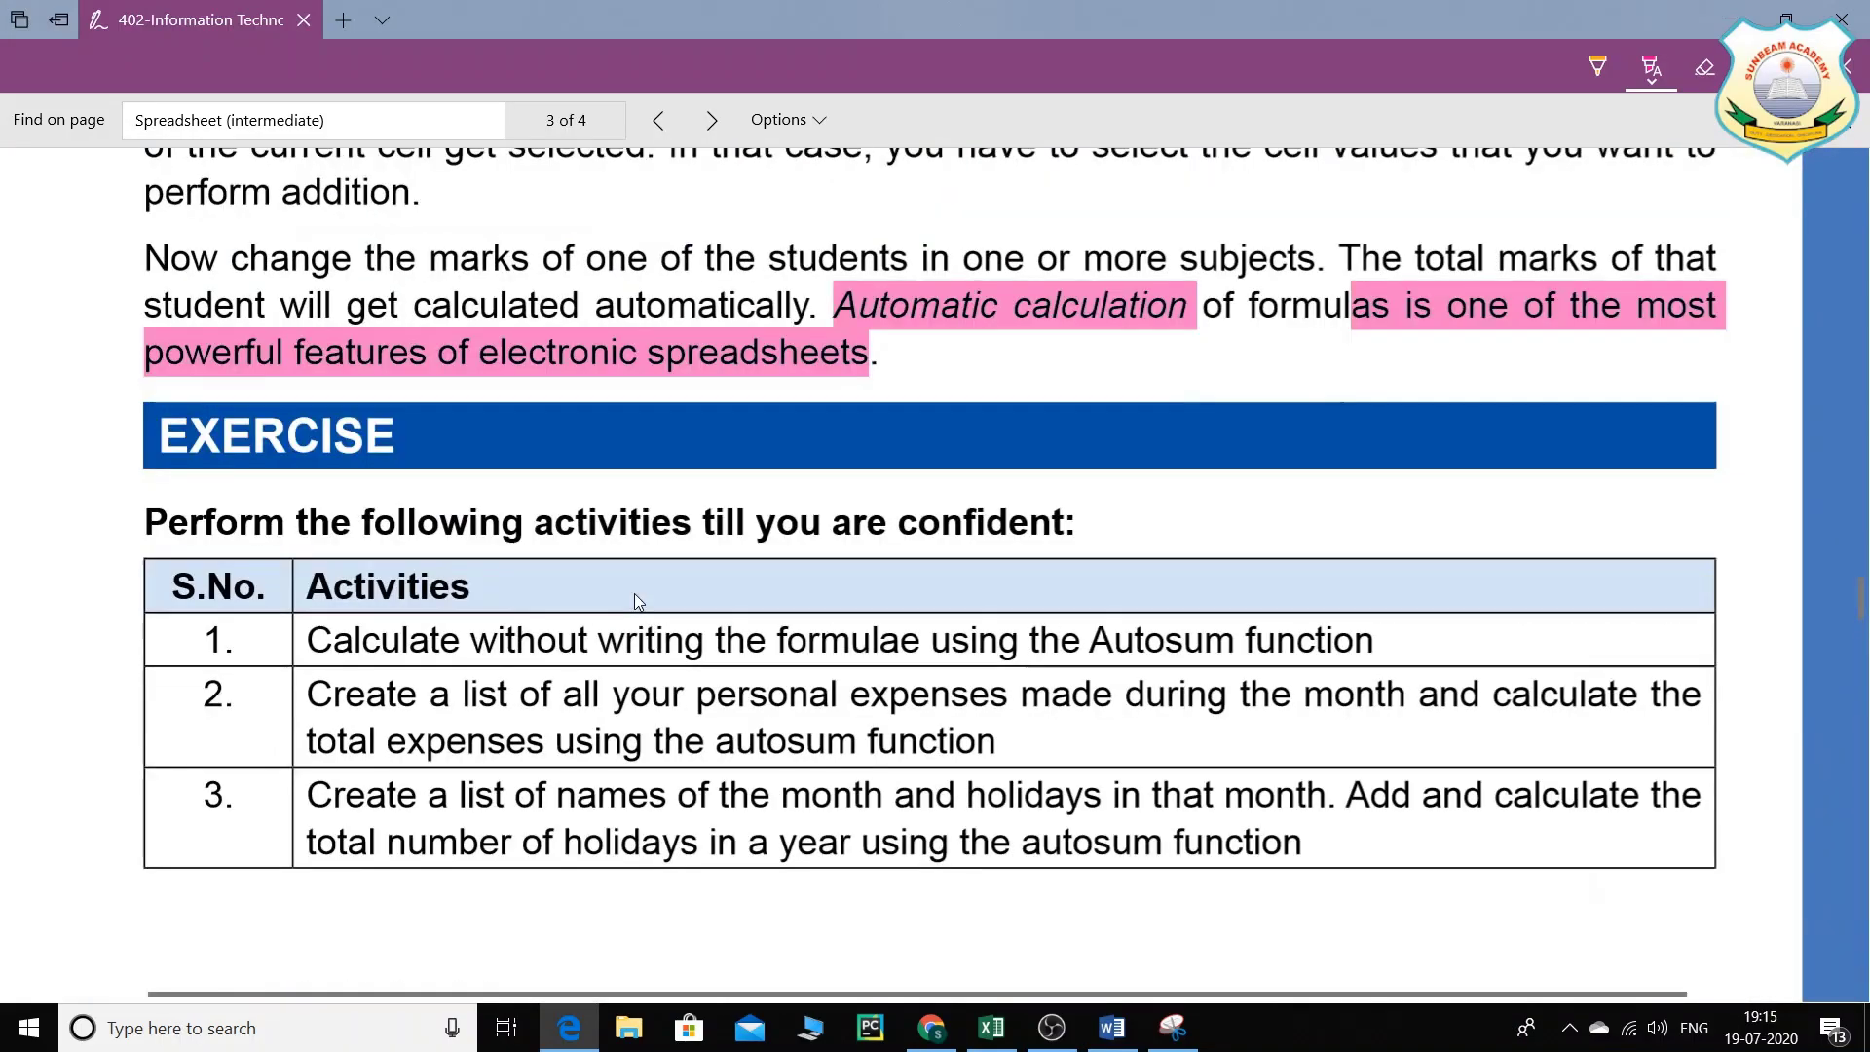
{"action": "scroll", "coordinate": [635, 596], "scroll_direction": "up", "scroll_amount": 15}
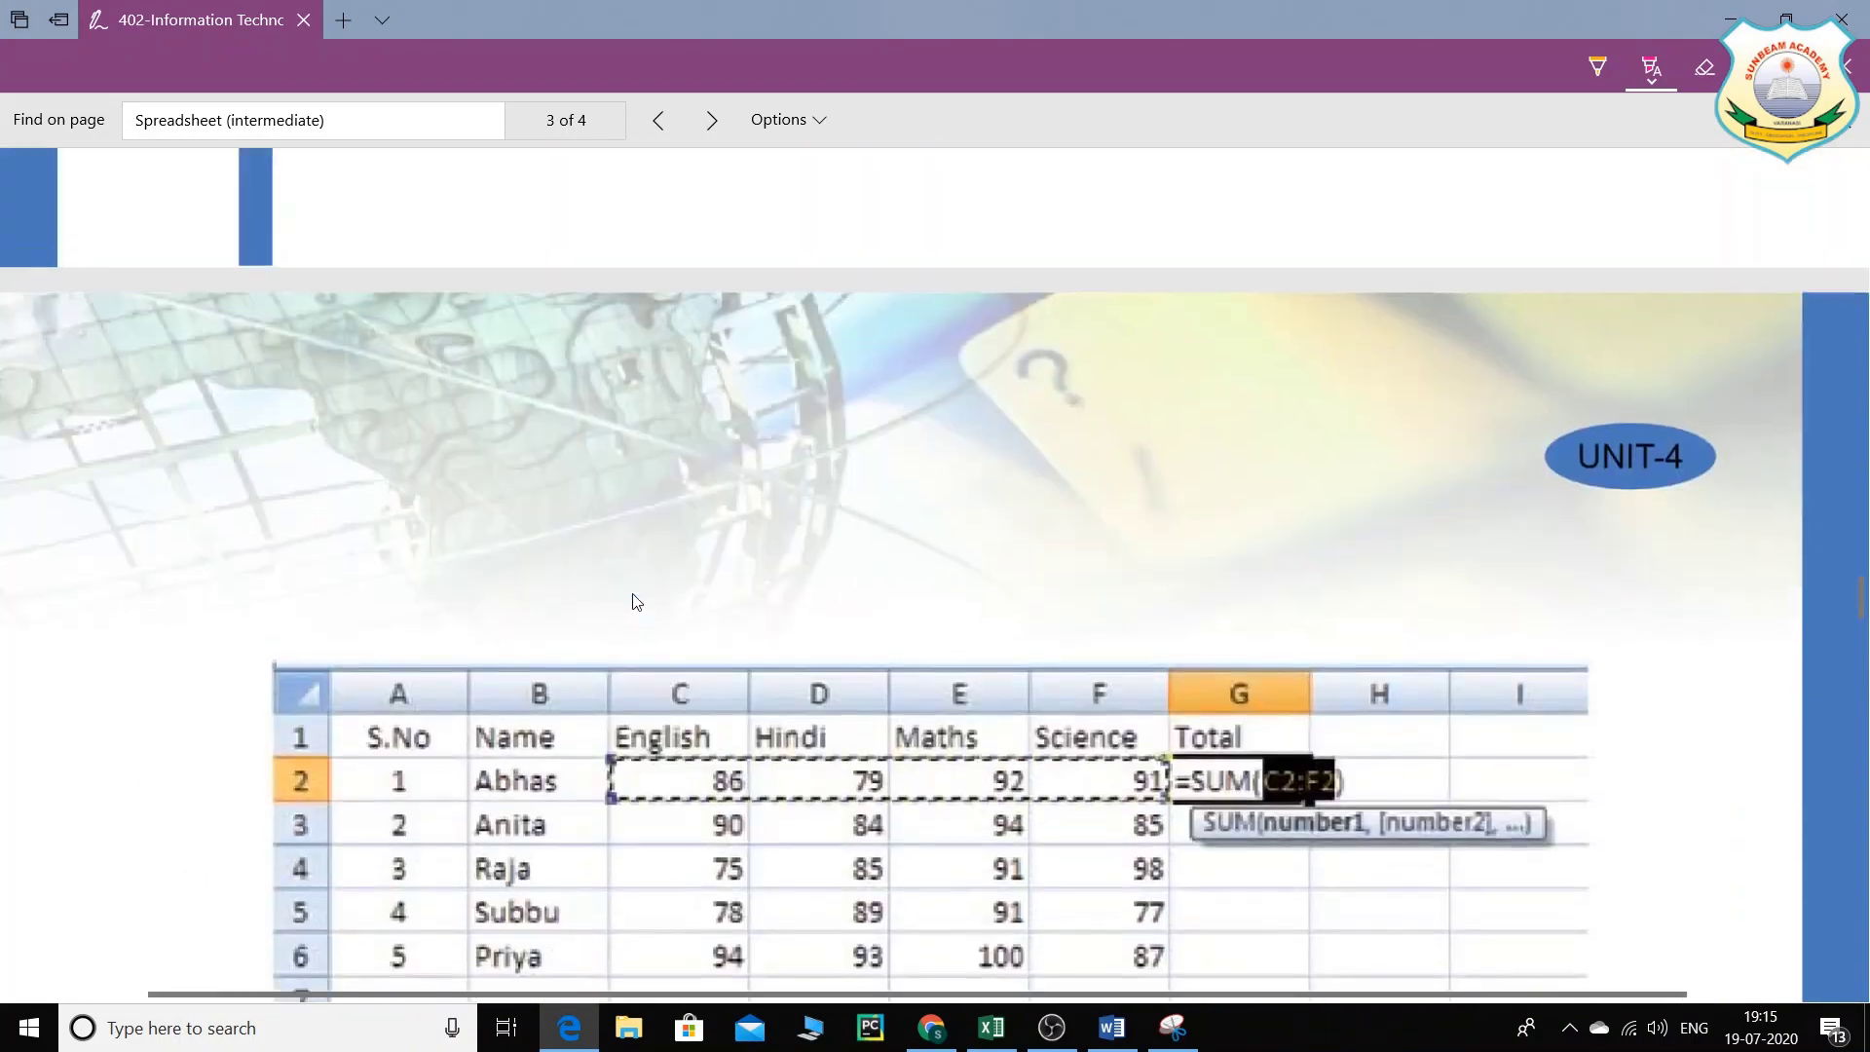
{"action": "scroll", "coordinate": [635, 600], "scroll_direction": "up", "scroll_amount": 12}
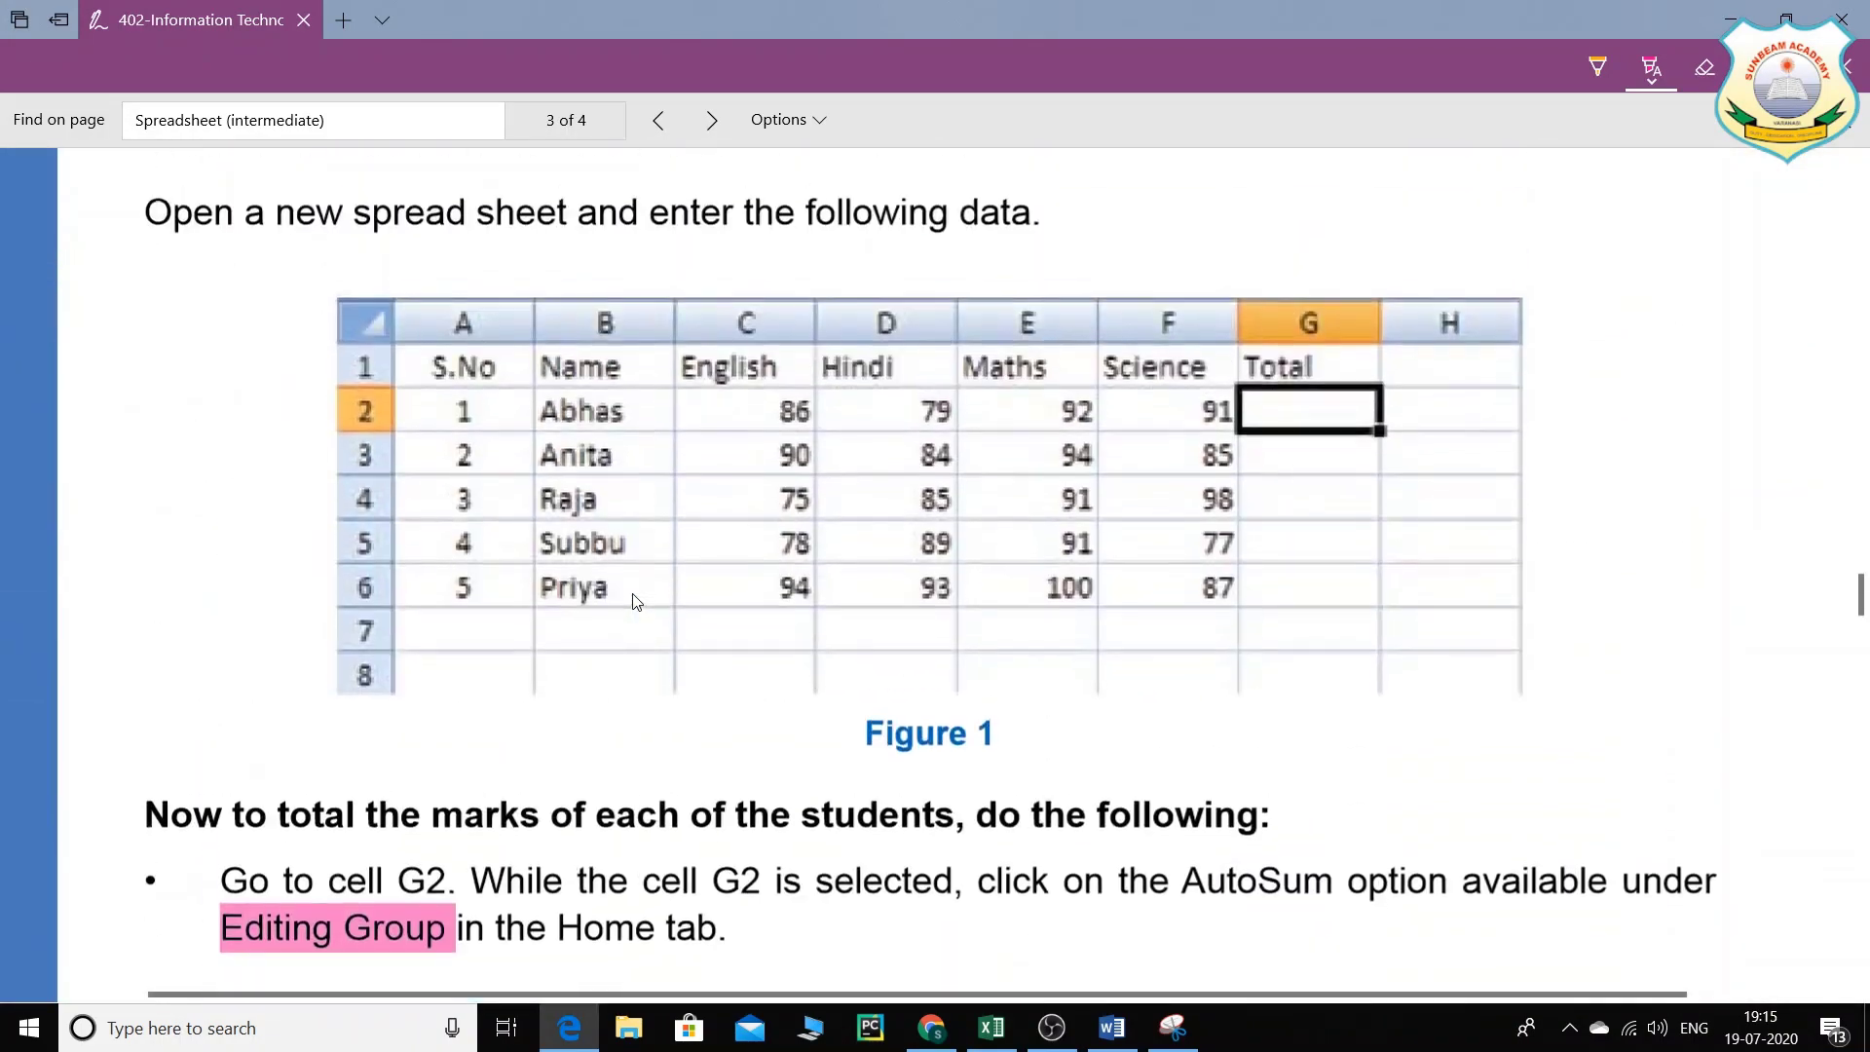
{"action": "scroll", "coordinate": [633, 601], "scroll_direction": "up", "scroll_amount": 4}
{"action": "scroll", "coordinate": [959, 555], "scroll_direction": "up", "scroll_amount": 1}
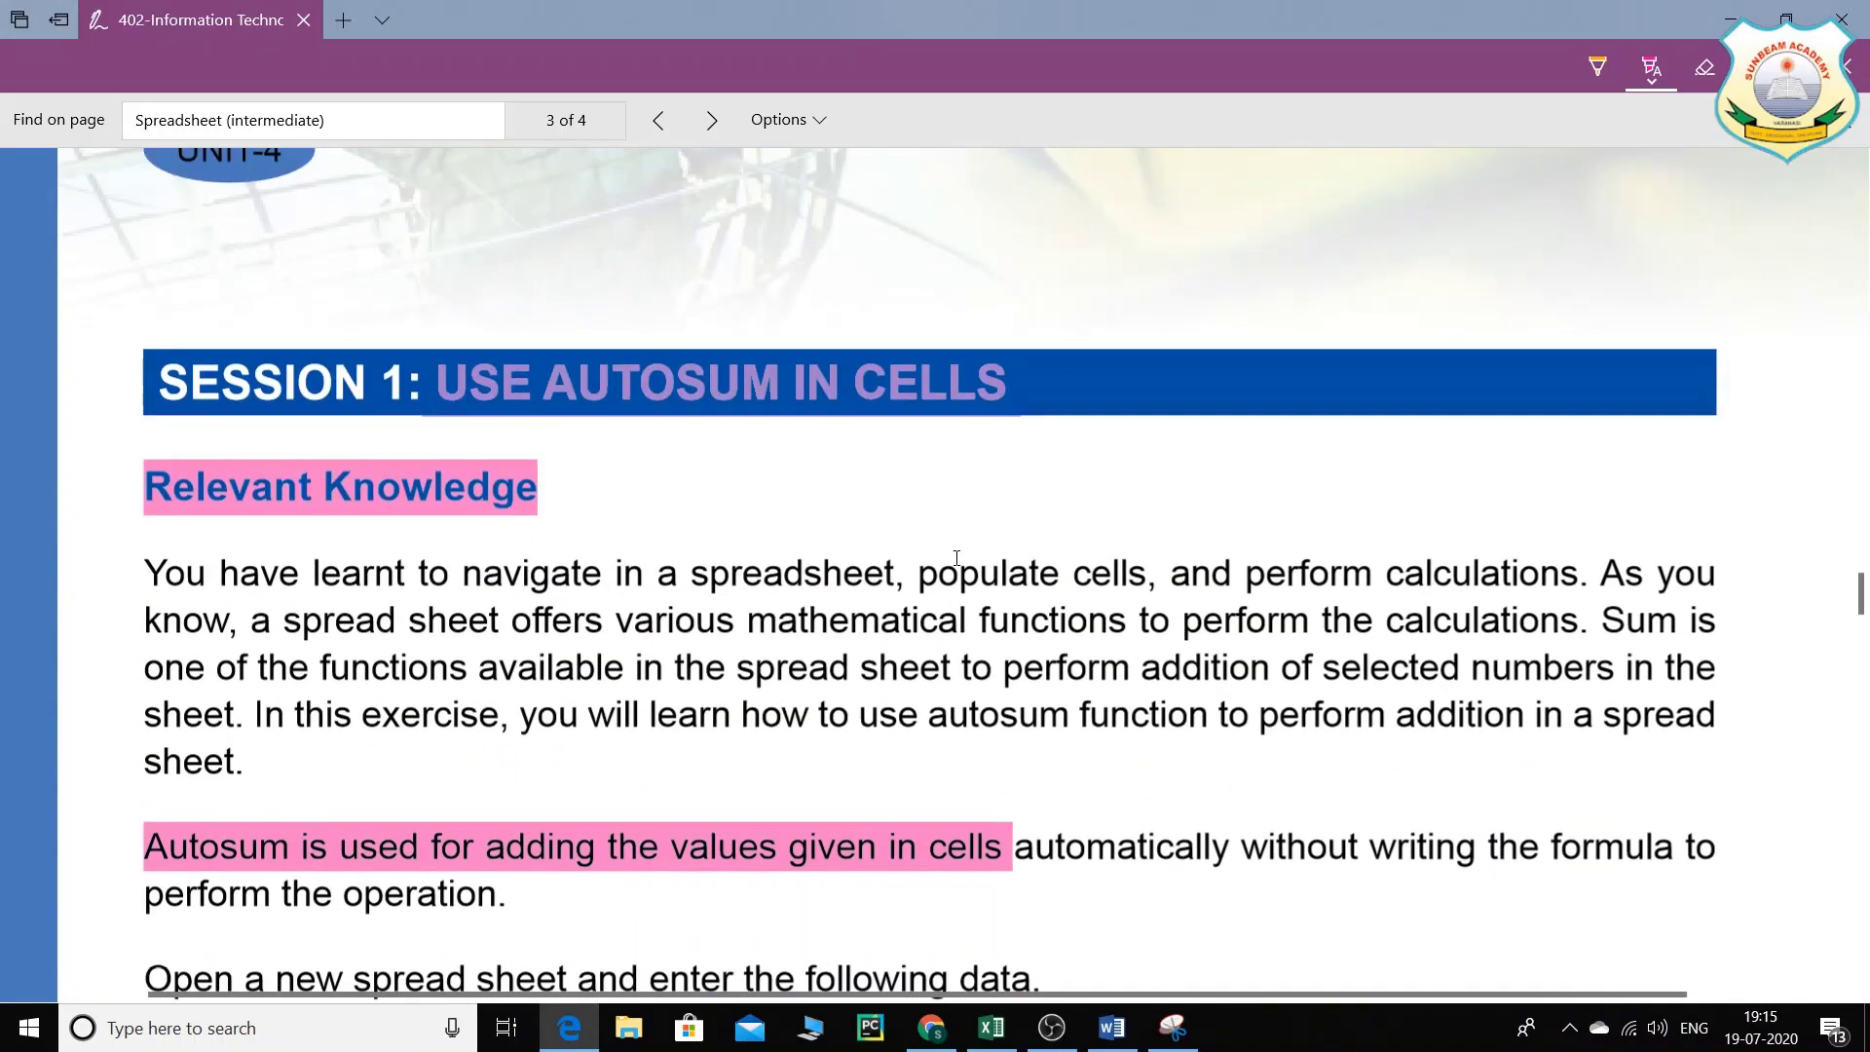
{"action": "scroll", "coordinate": [959, 555], "scroll_direction": "down", "scroll_amount": 3}
{"action": "scroll", "coordinate": [929, 568], "scroll_direction": "down", "scroll_amount": 8}
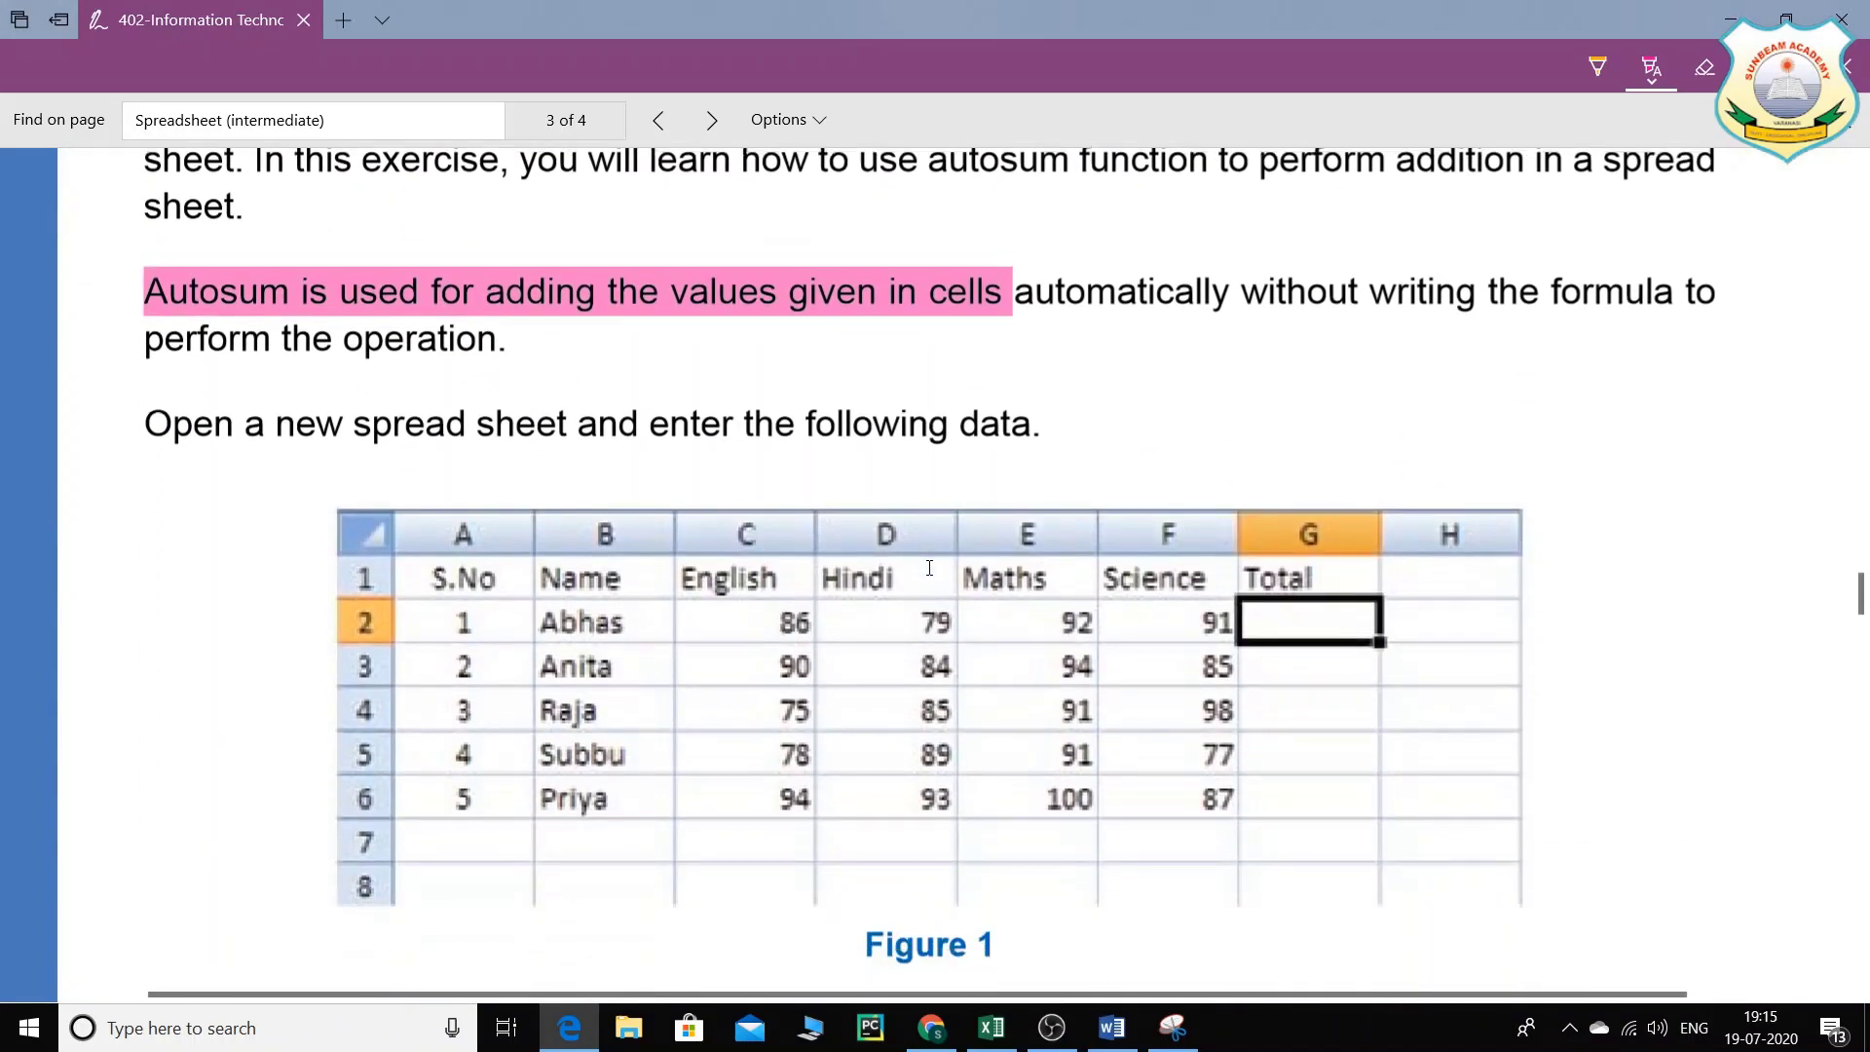
{"action": "scroll", "coordinate": [818, 585], "scroll_direction": "down", "scroll_amount": 8}
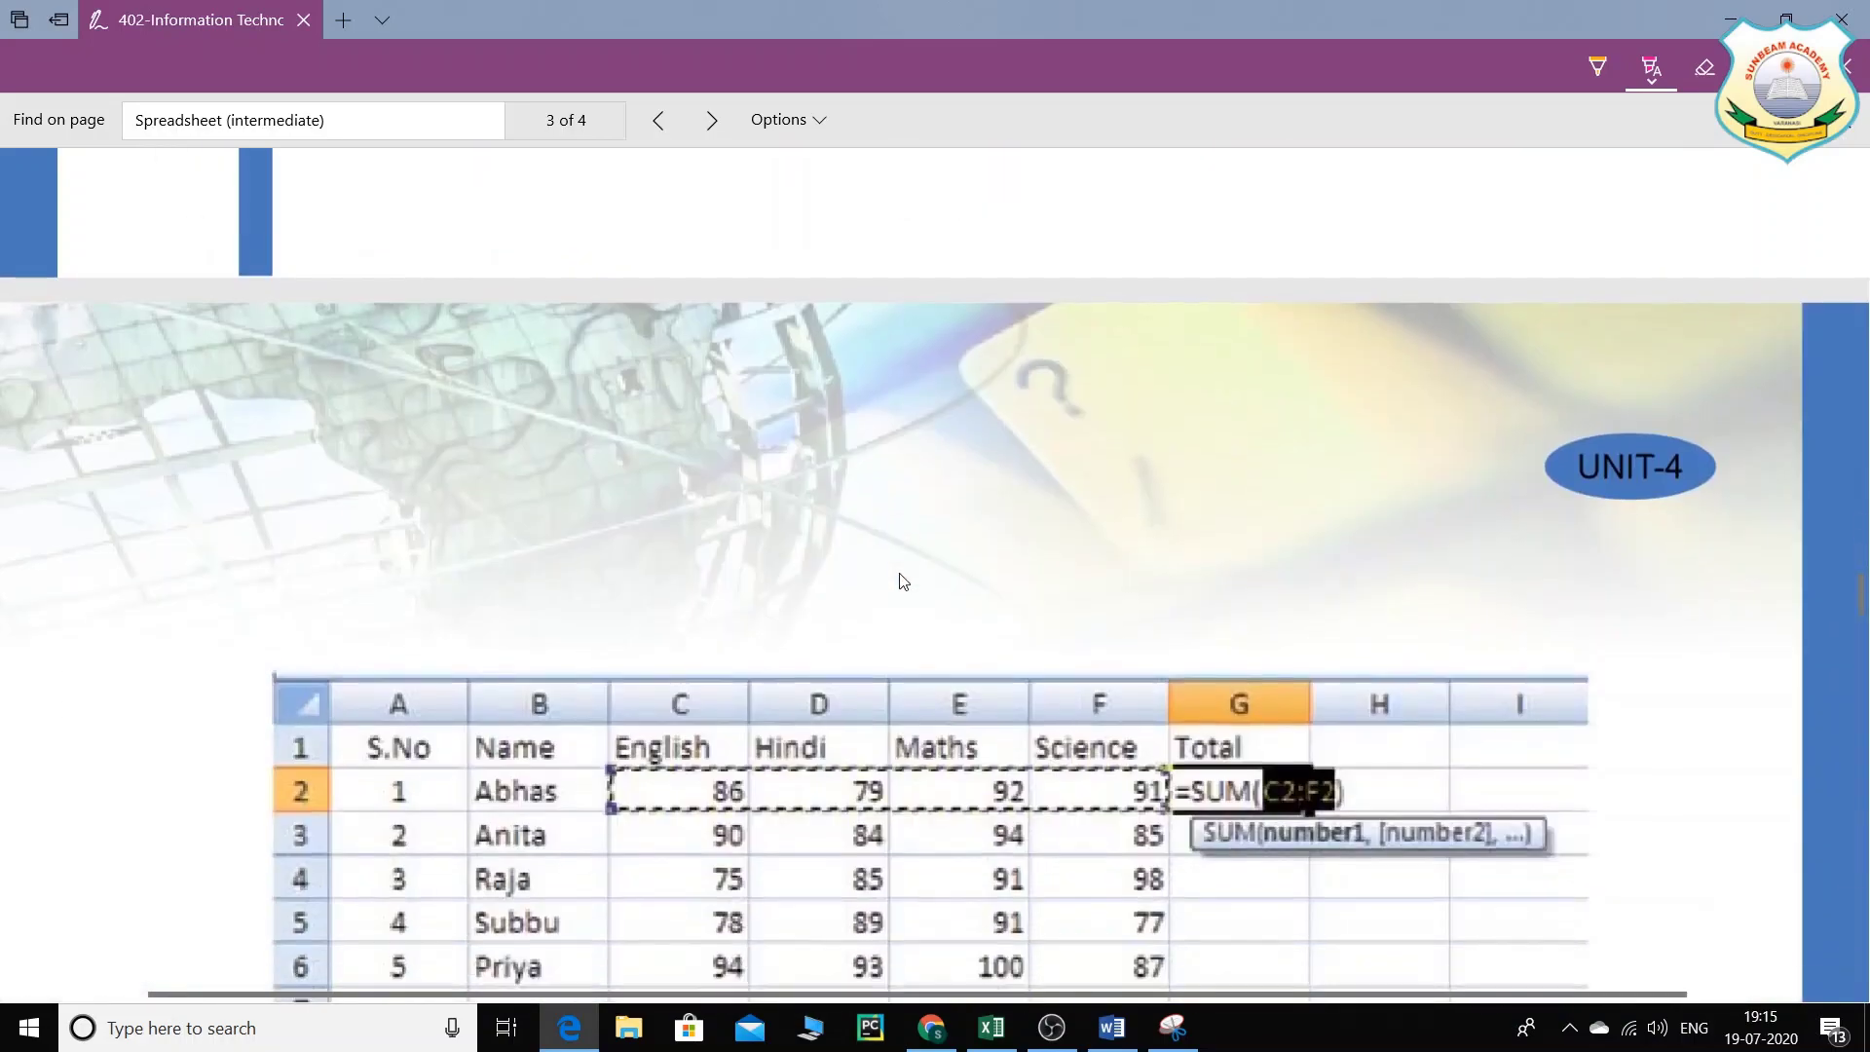
{"action": "scroll", "coordinate": [902, 582], "scroll_direction": "down", "scroll_amount": 12}
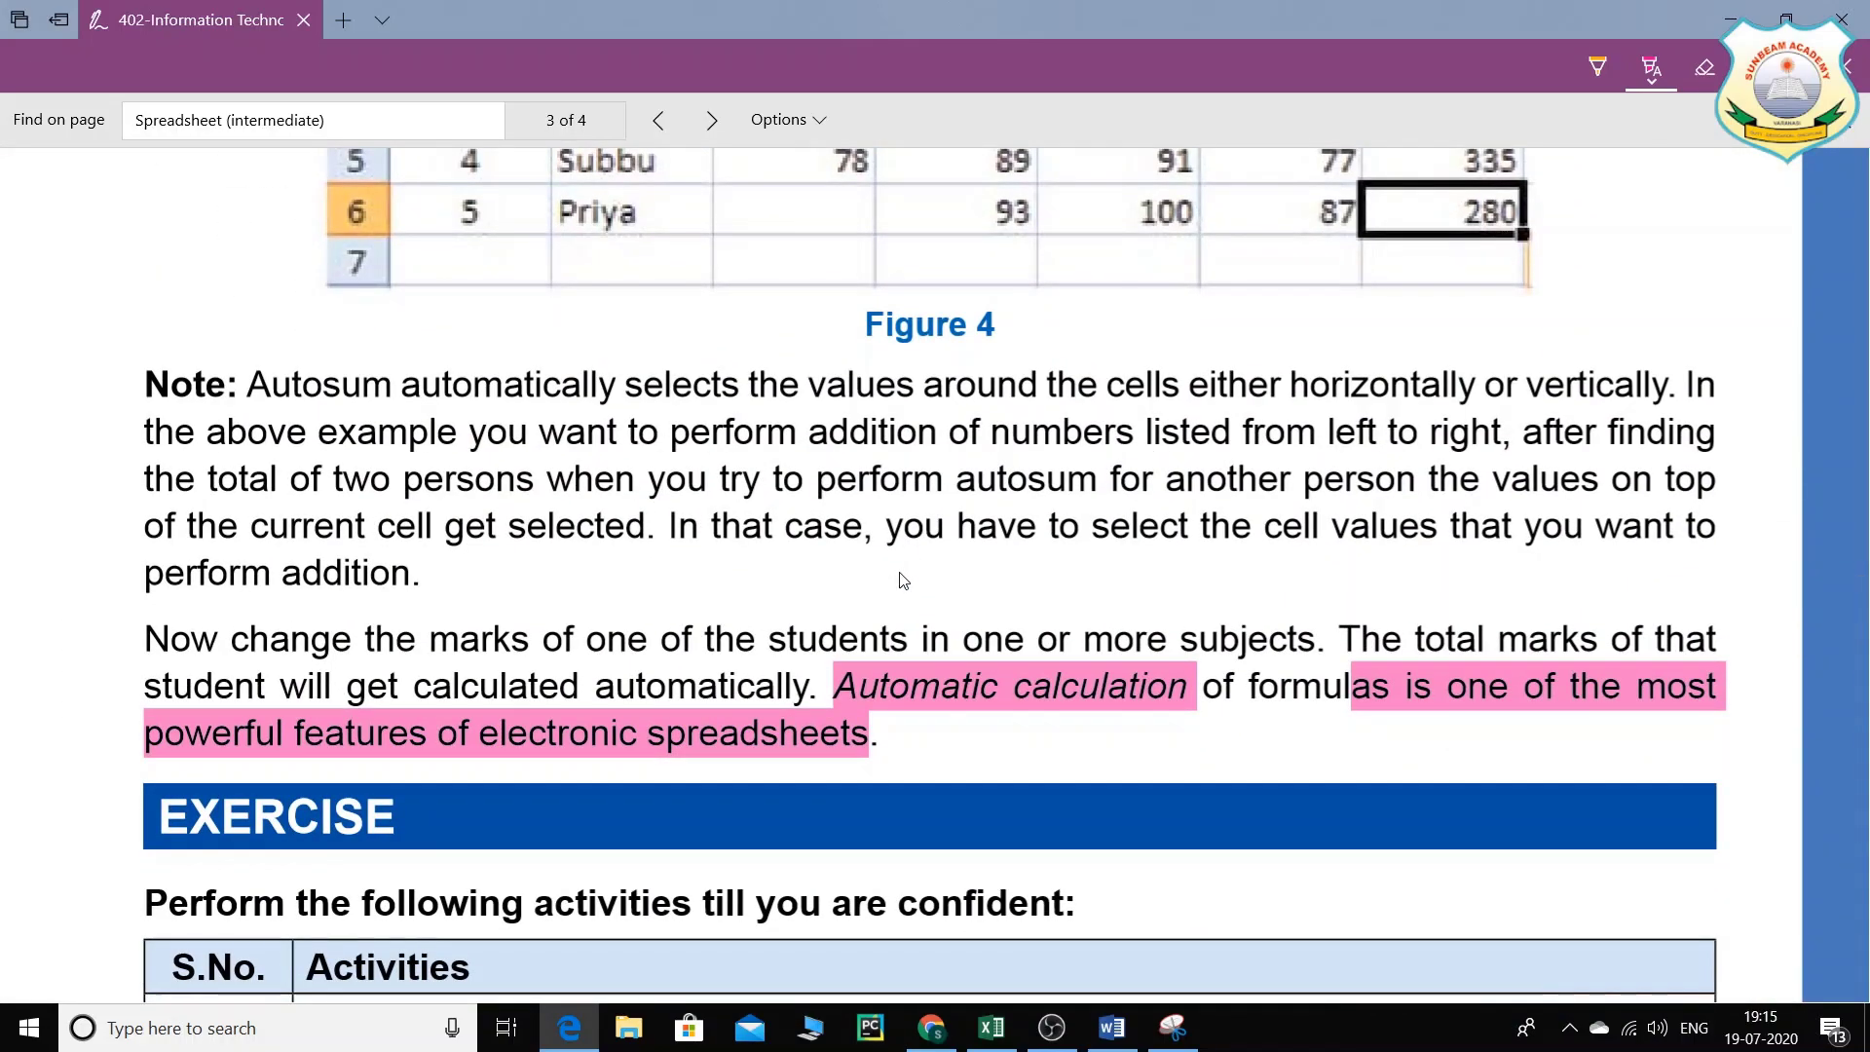
{"action": "scroll", "coordinate": [903, 580], "scroll_direction": "down", "scroll_amount": 3}
{"action": "scroll", "coordinate": [898, 570], "scroll_direction": "up", "scroll_amount": 3}
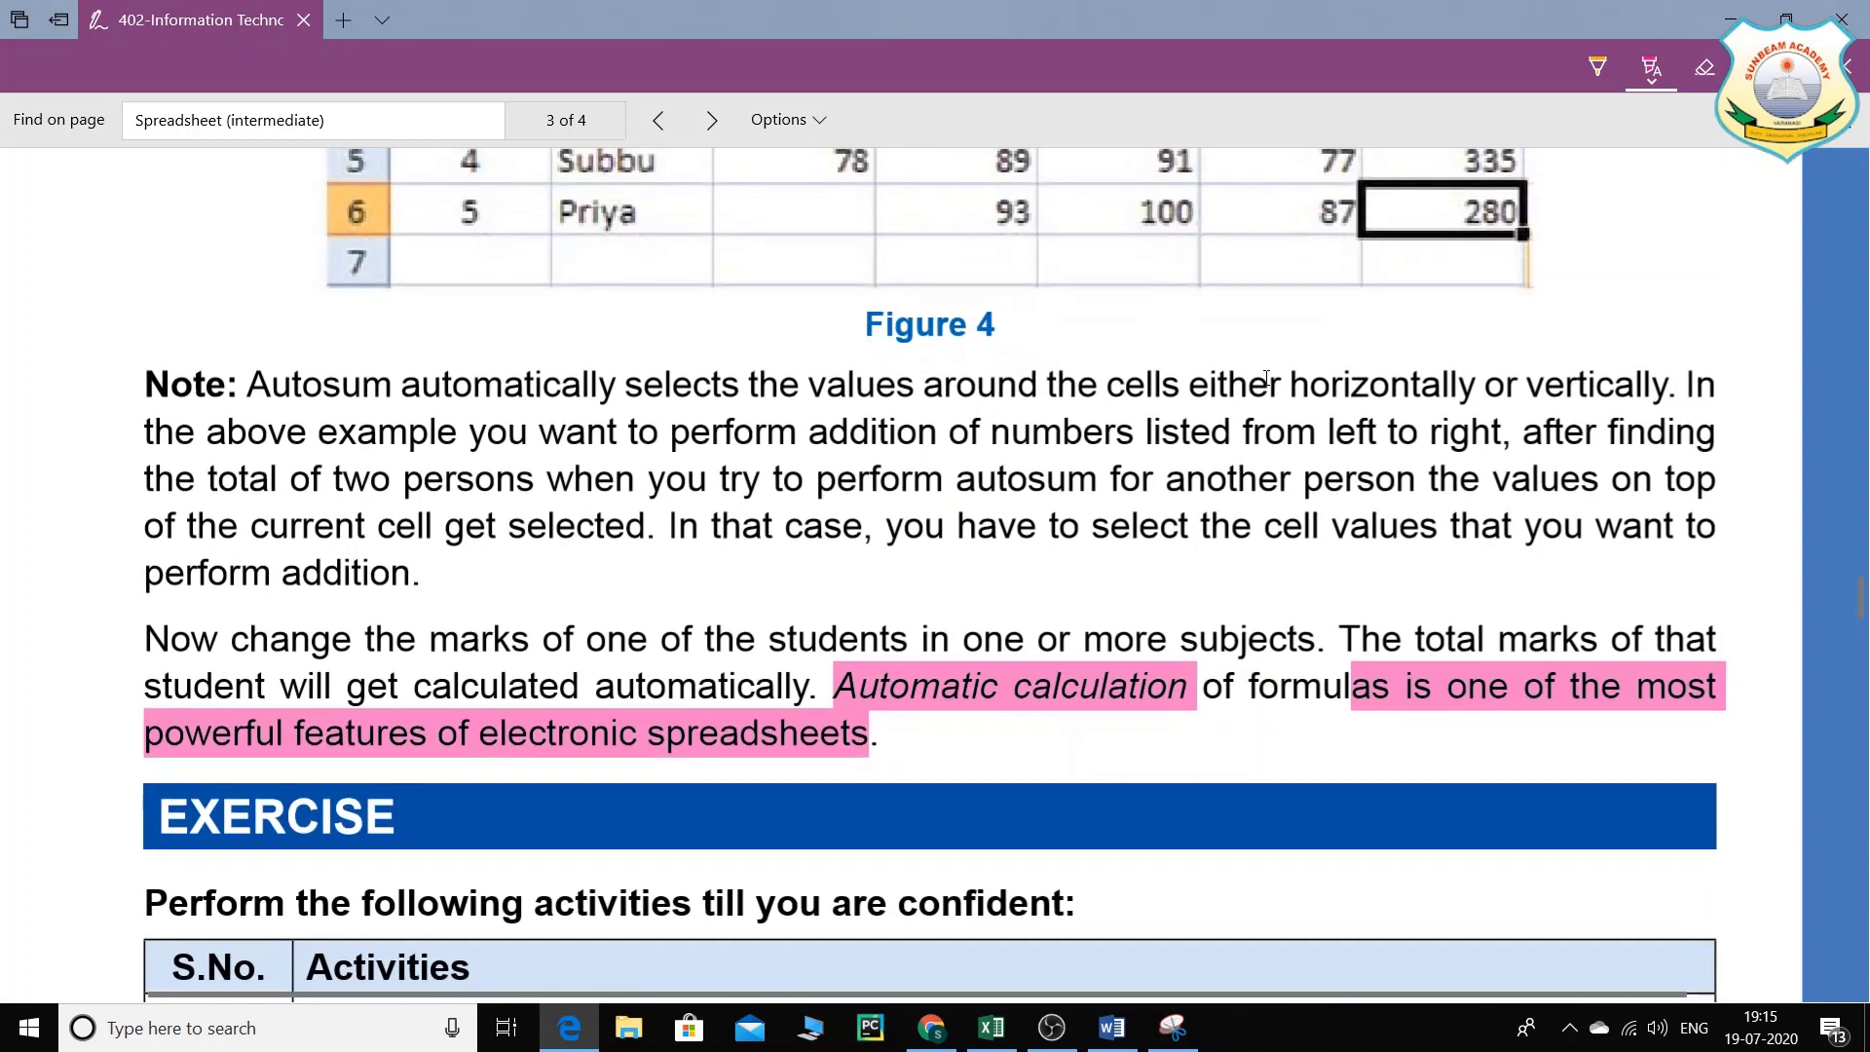
{"action": "left_click_drag", "start_coordinate": [1285, 378], "coordinate": [1652, 405]}
Step: Return to the Word document and enter "Horizontally and Vertically" as answer 4, checking the spelling against the textbook PDF
{"action": "key", "text": "alt+Tab"}
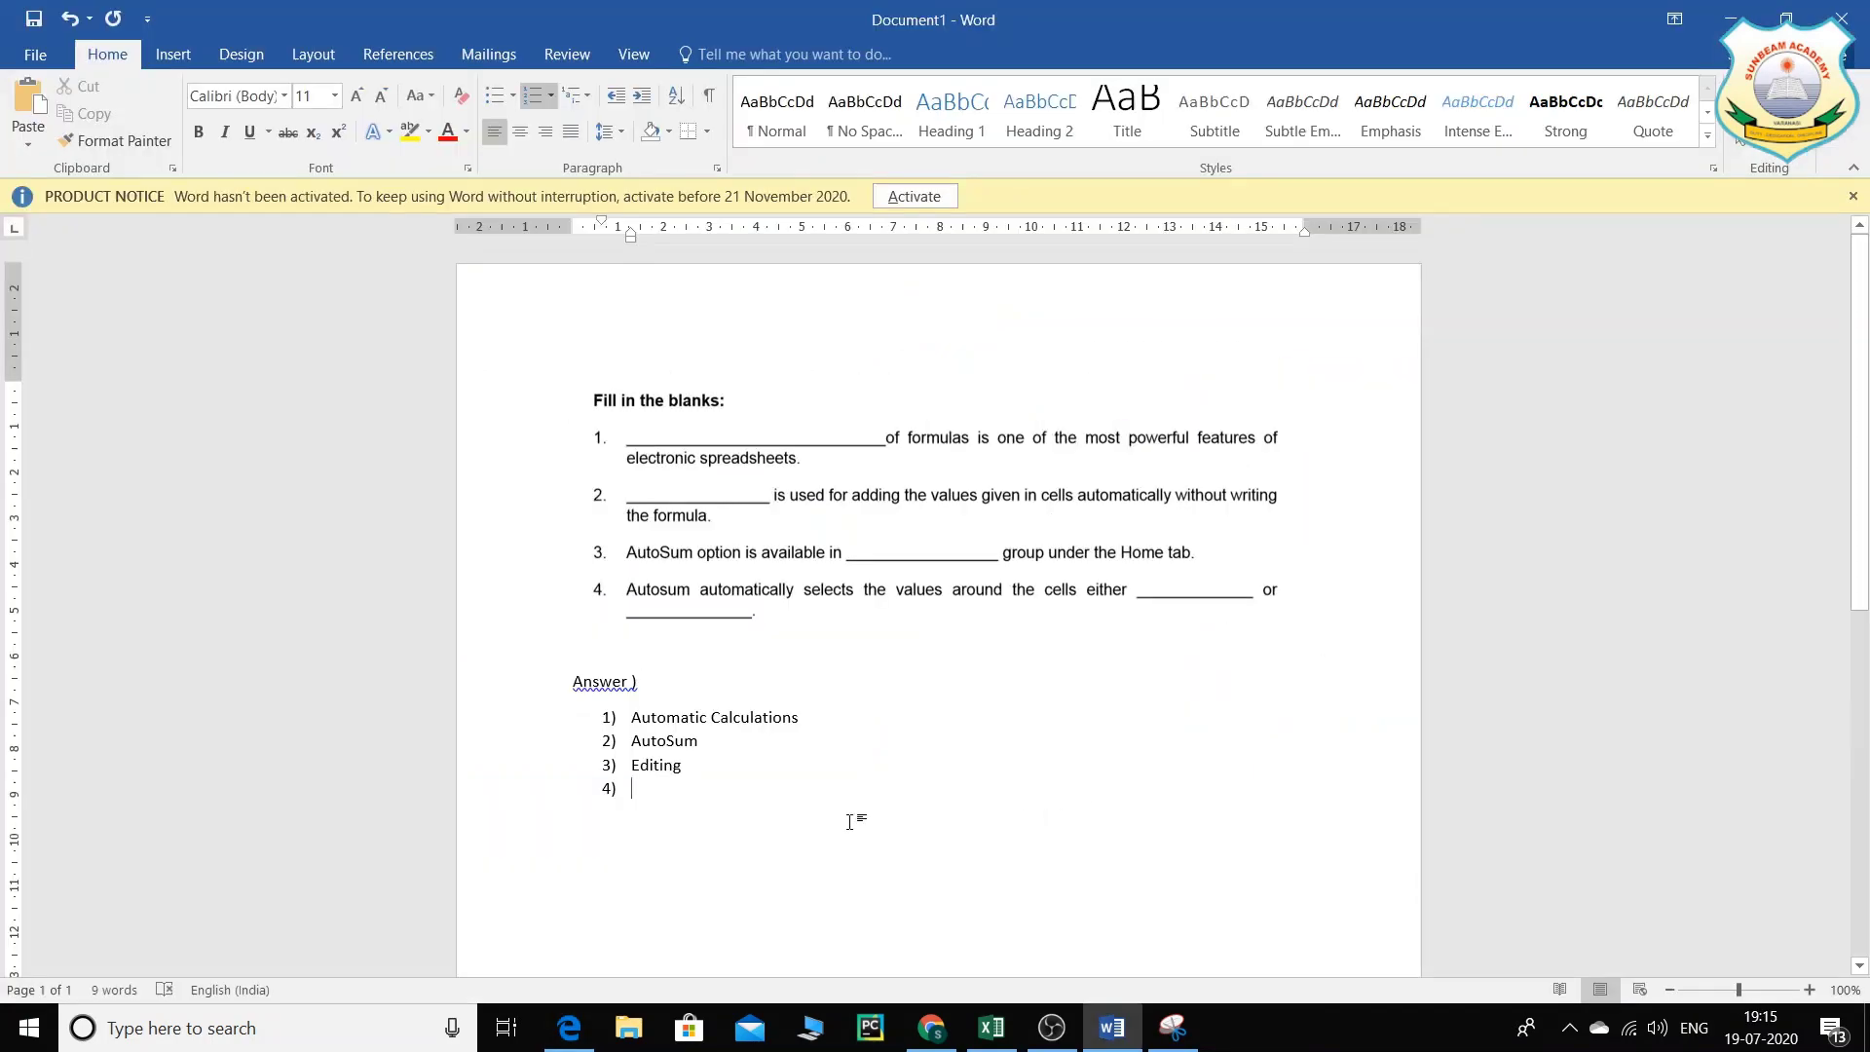
{"action": "type", "text": "Hori"}
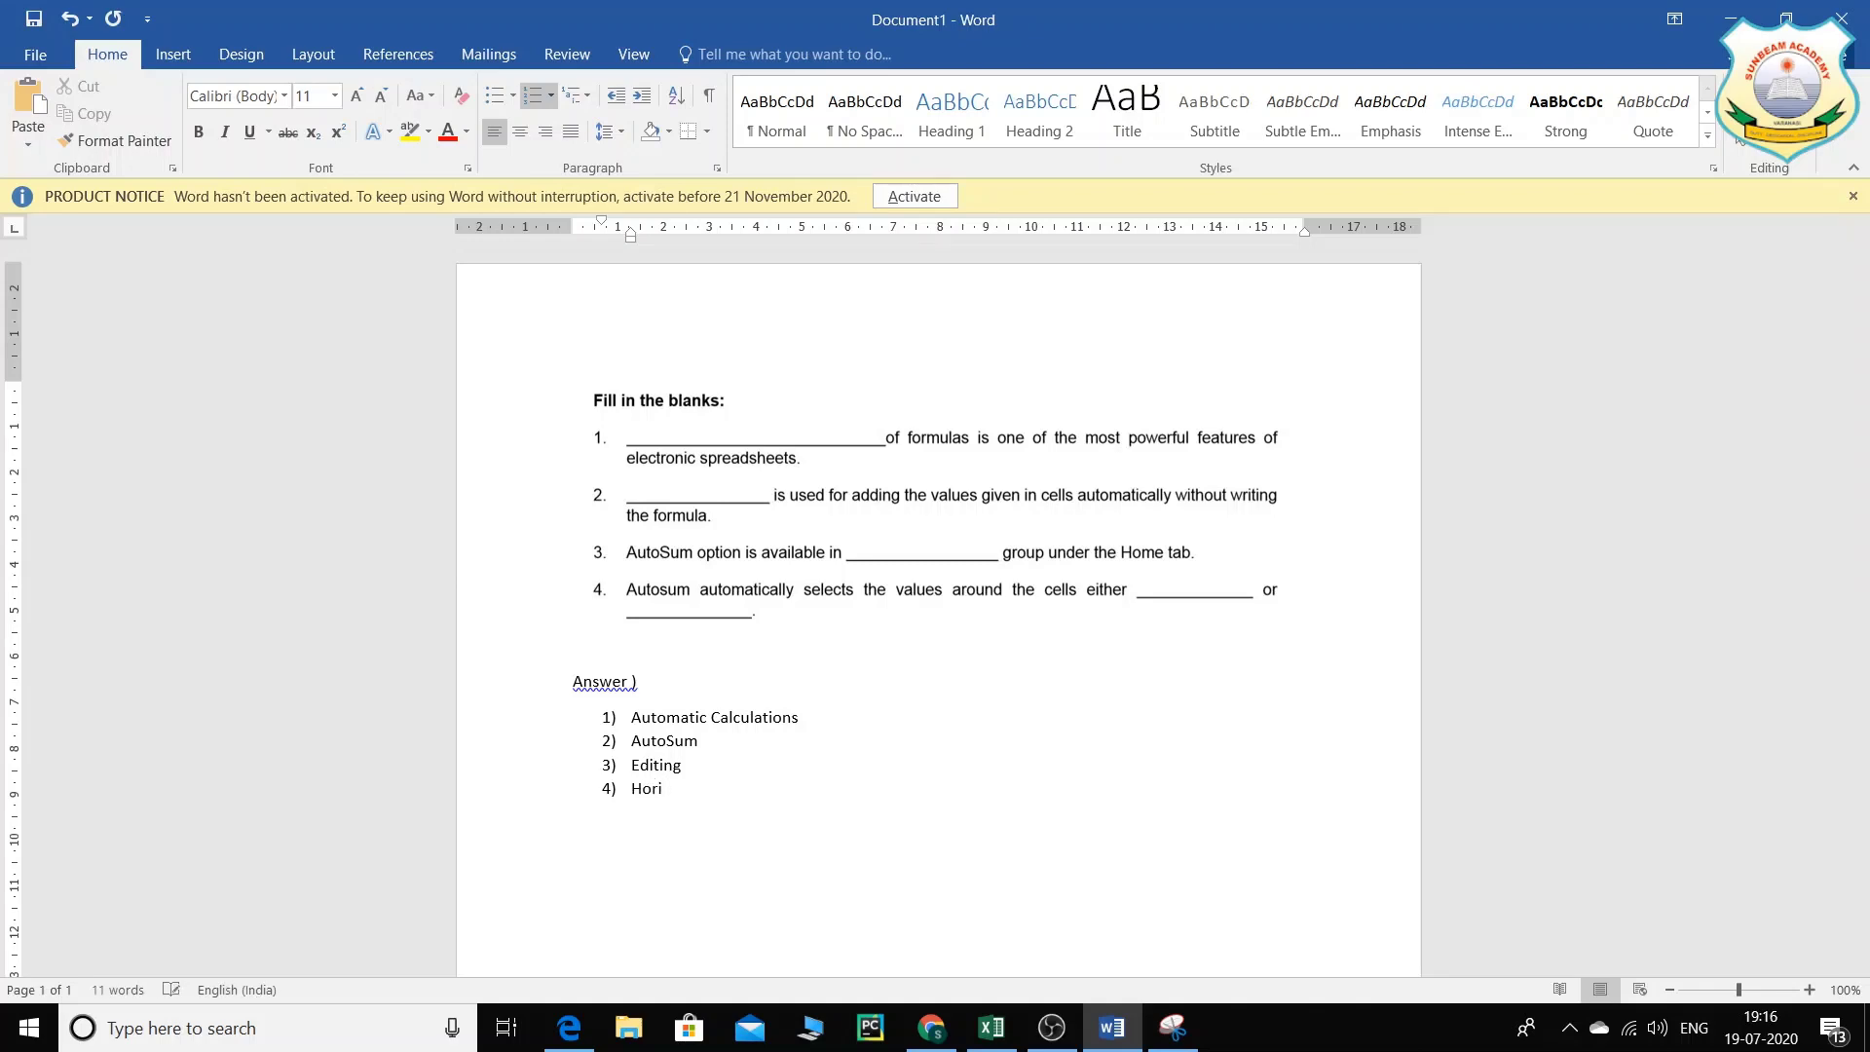
{"action": "type", "text": "z"}
{"action": "key", "text": "alt+Tab"}
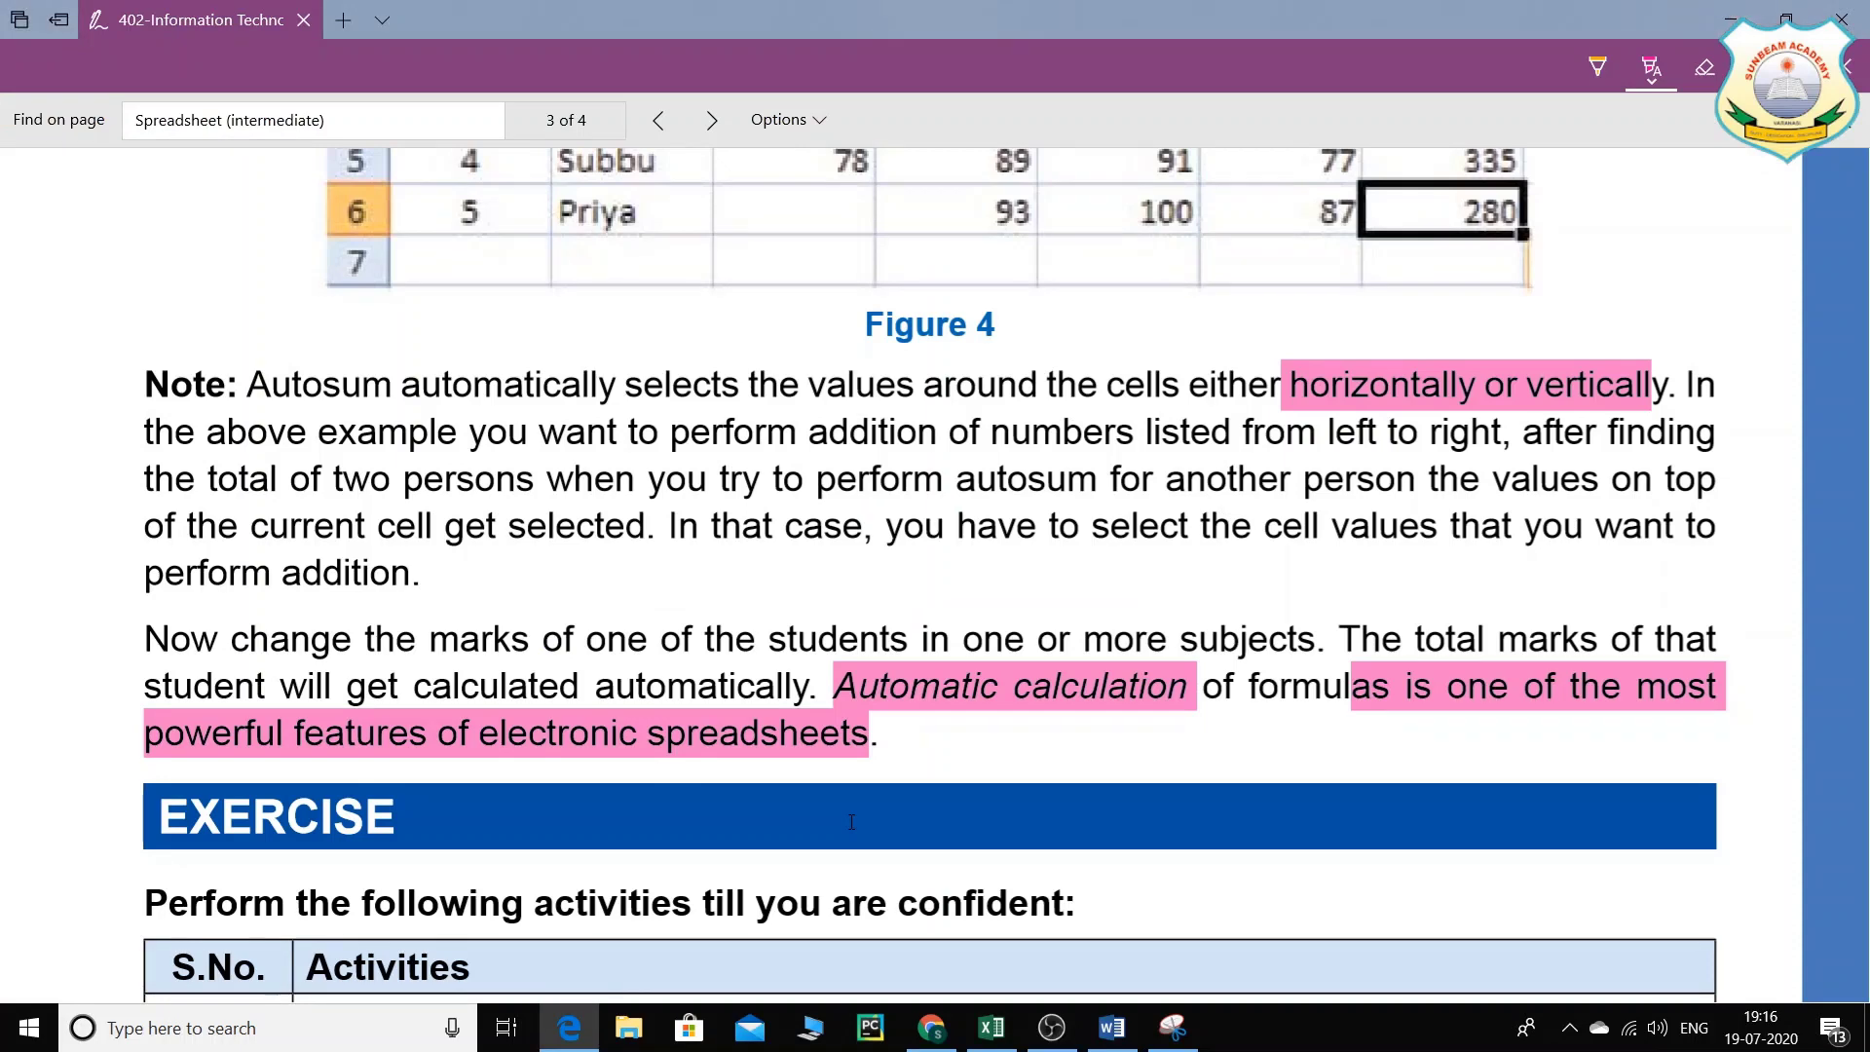
{"action": "key", "text": "alt+Tab"}
{"action": "type", "text": "ontal"}
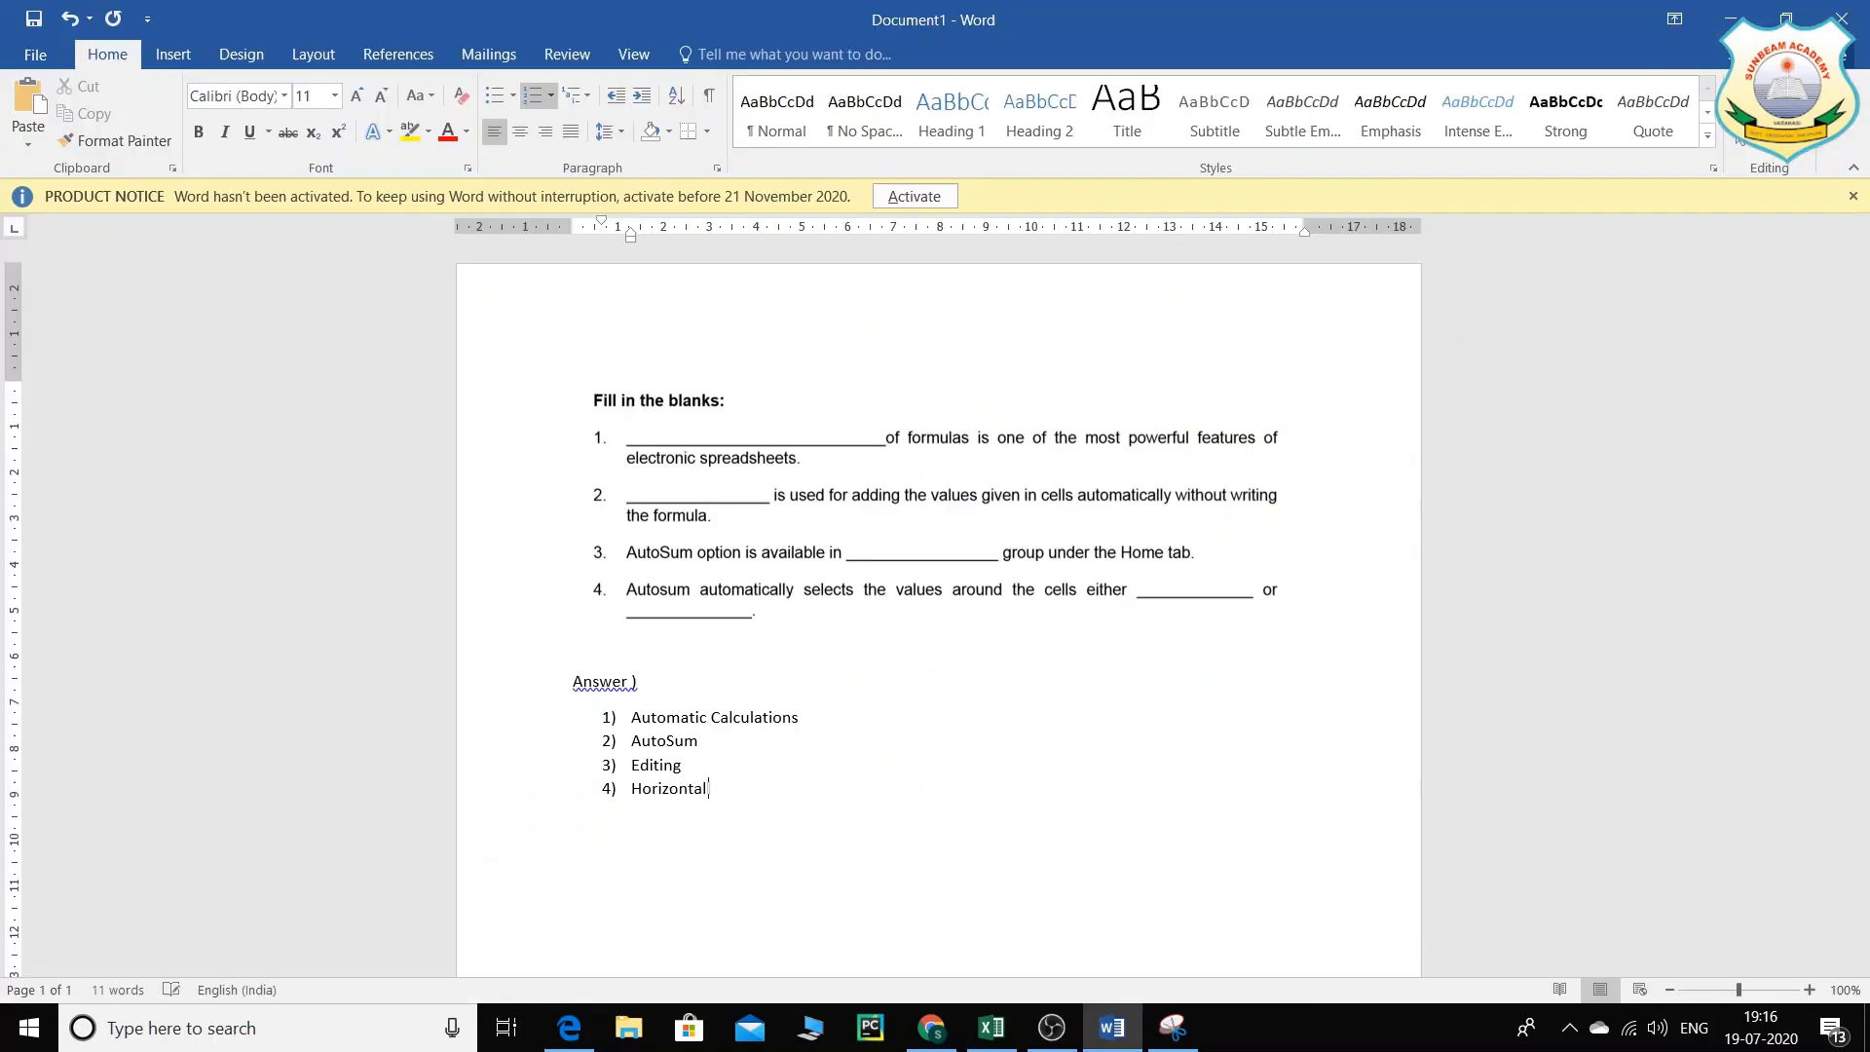
{"action": "type", "text": "ly and Vertically"}
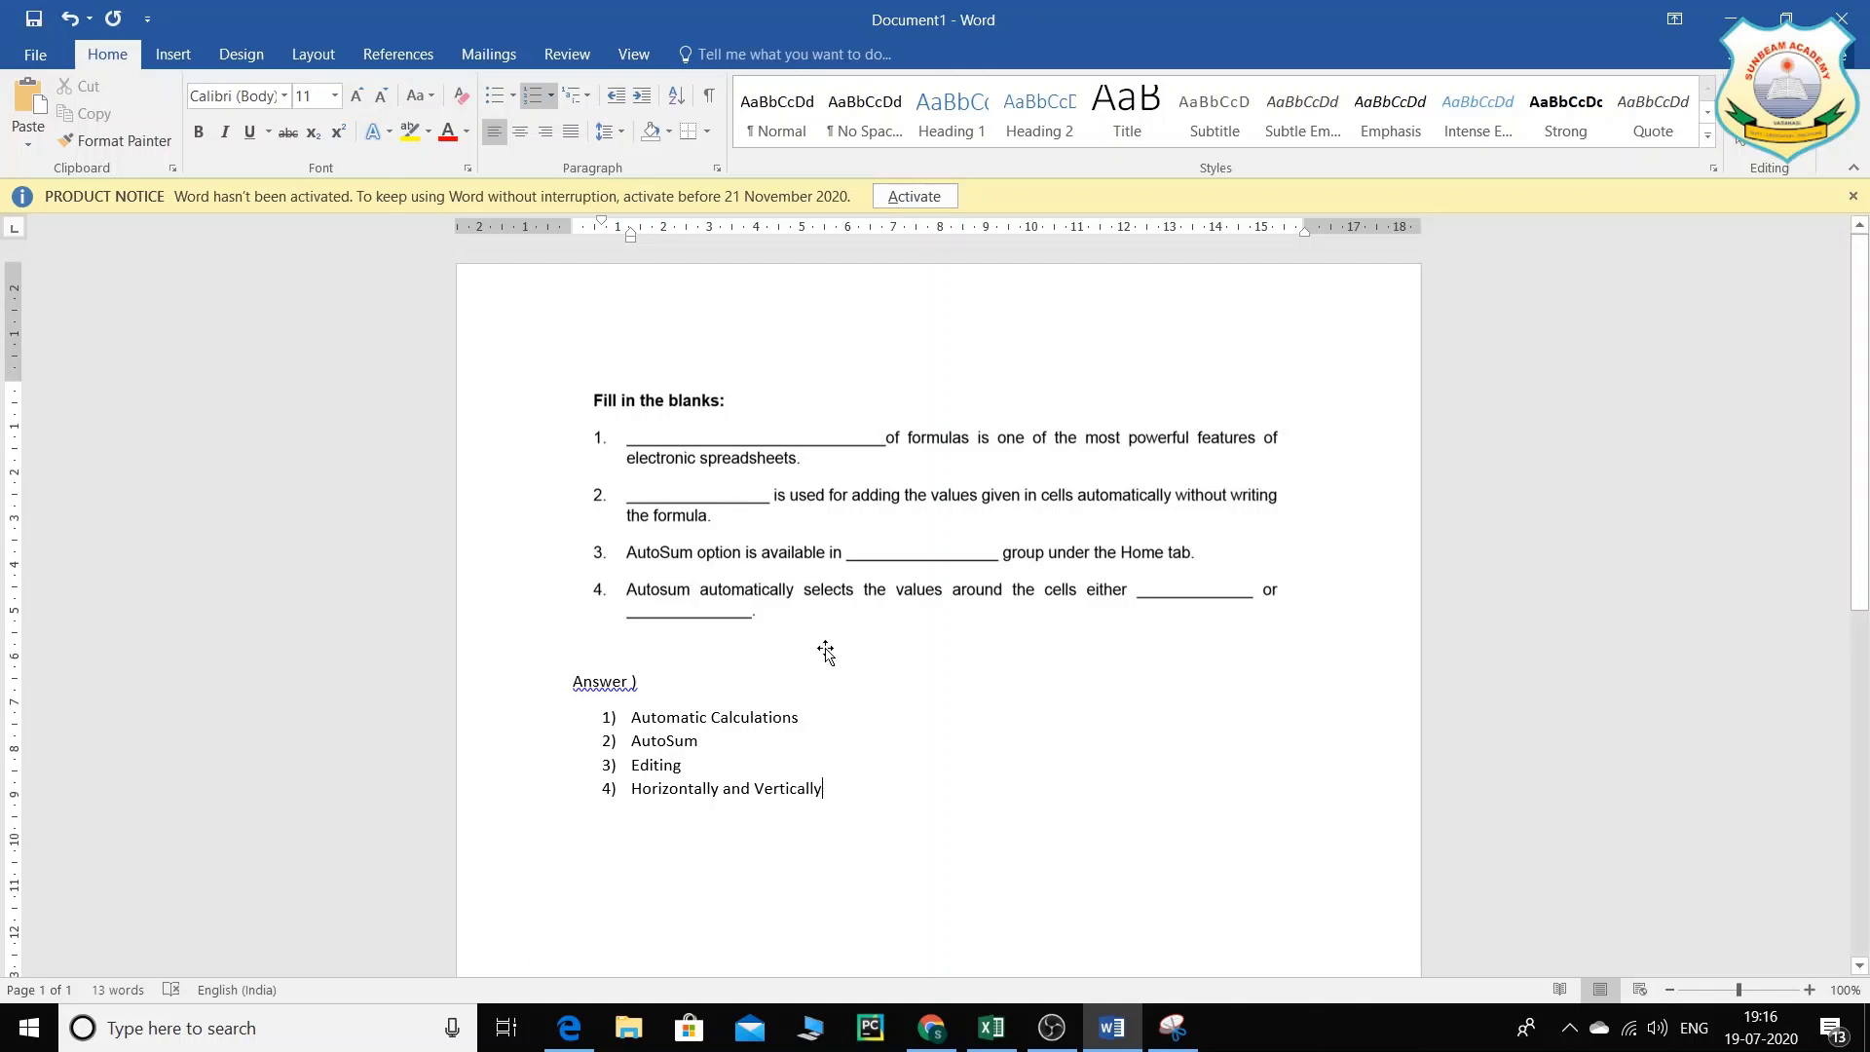
{"action": "scroll", "coordinate": [867, 723], "scroll_direction": "up", "scroll_amount": 5, "text": "ctrl"}
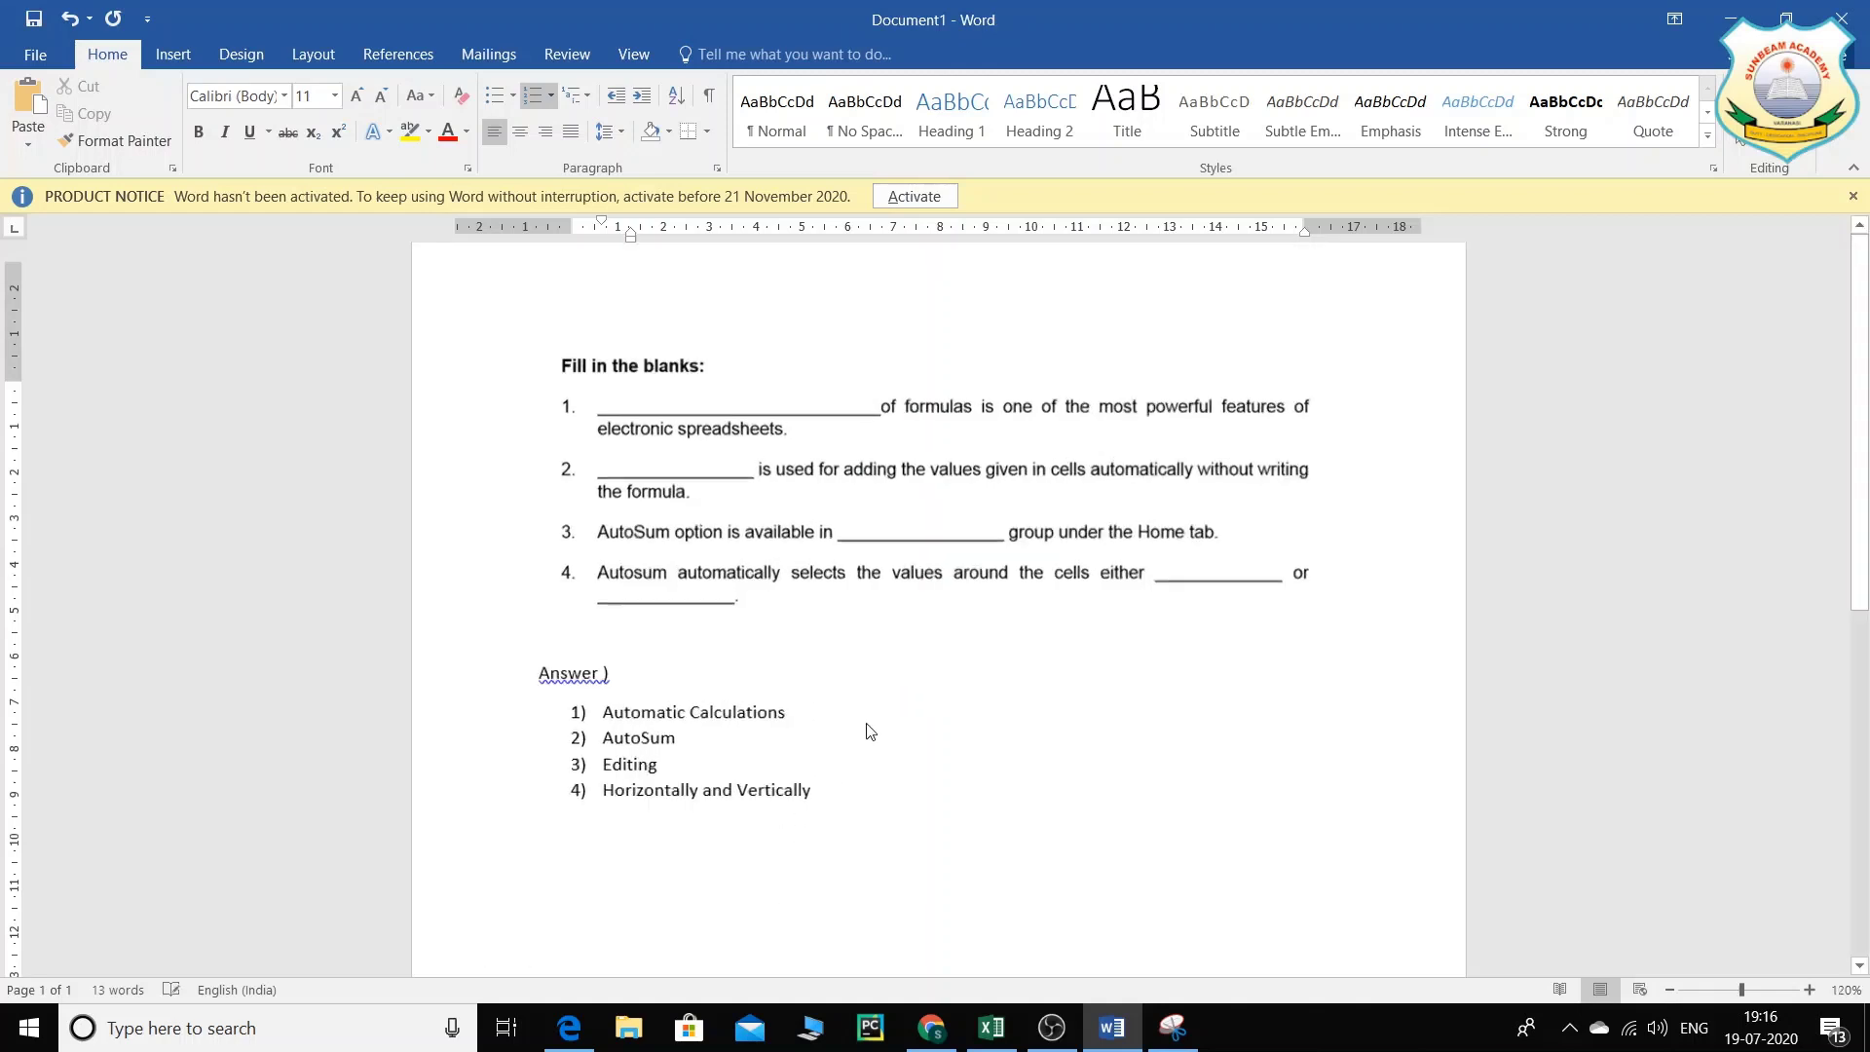
{"action": "scroll", "coordinate": [868, 708], "scroll_direction": "up", "scroll_amount": 1}
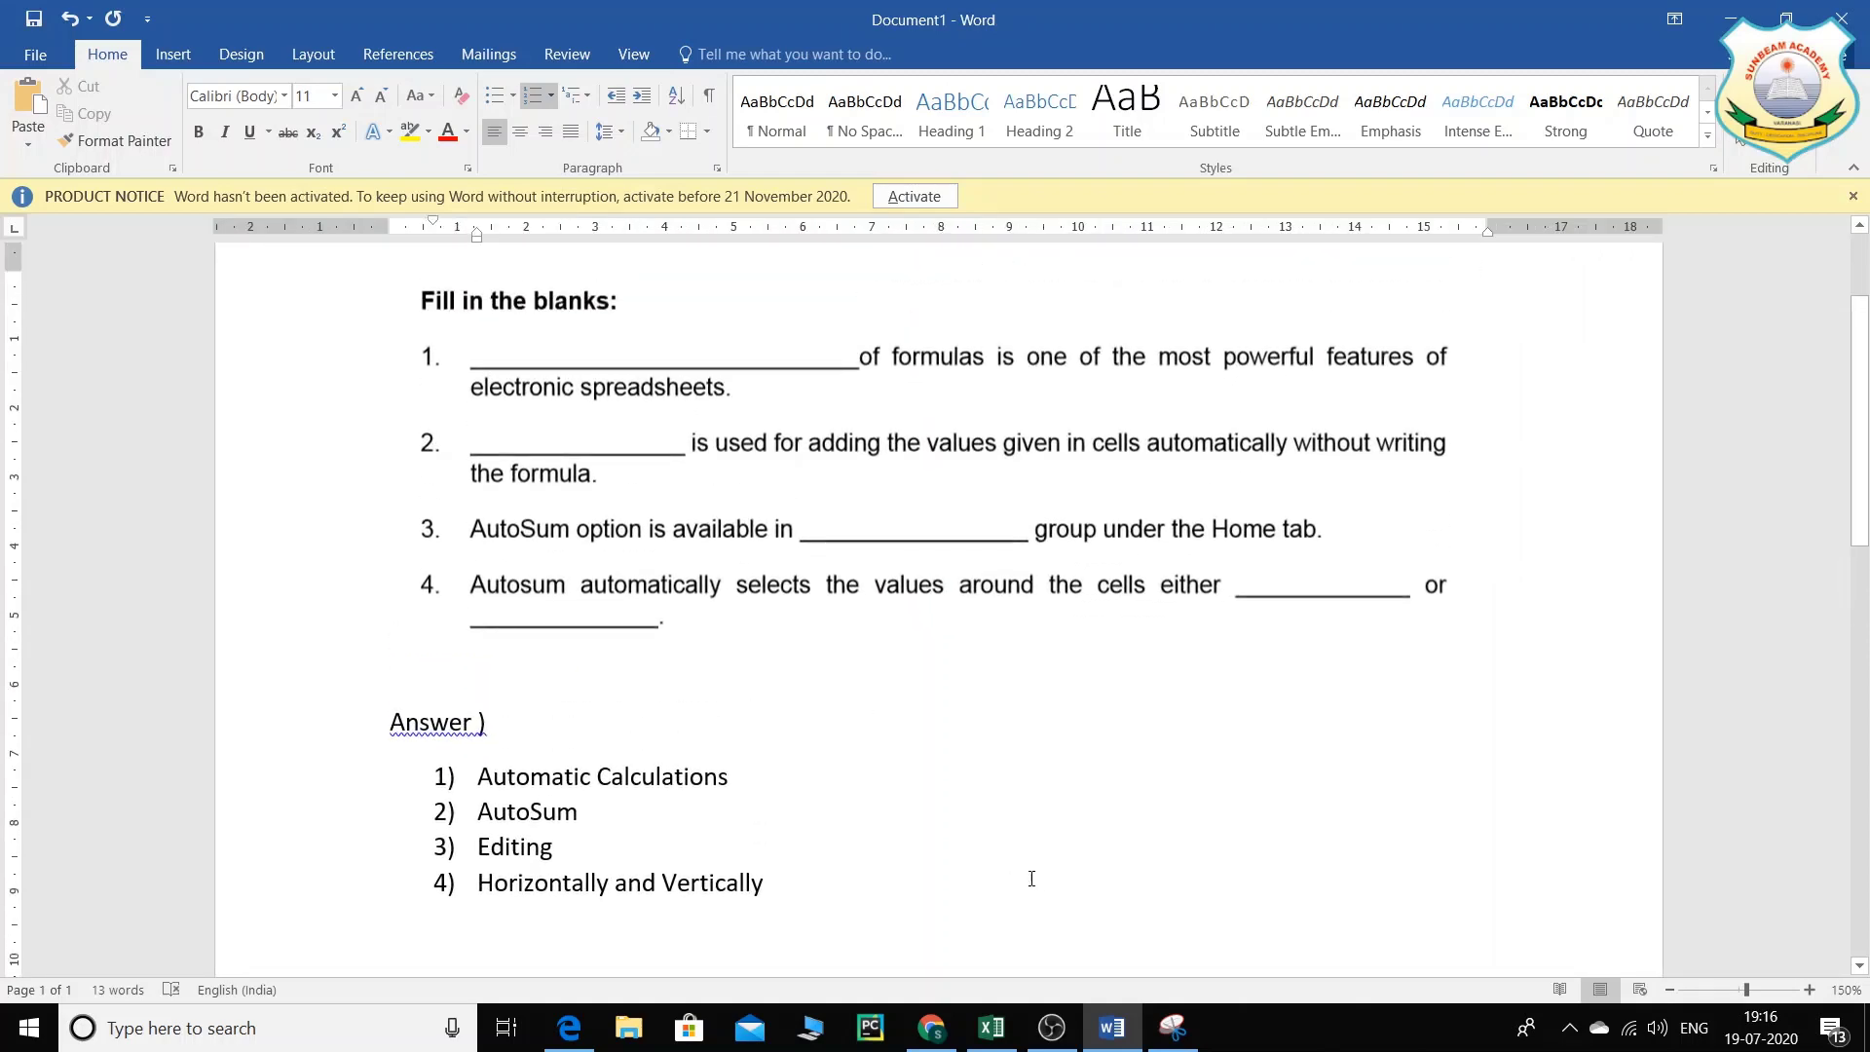
Step: Switch to the textbook PDF and review Session 1 from its Relevant Knowledge section through to the Assessment questions
{"action": "mouse_move", "coordinate": [955, 1024]}
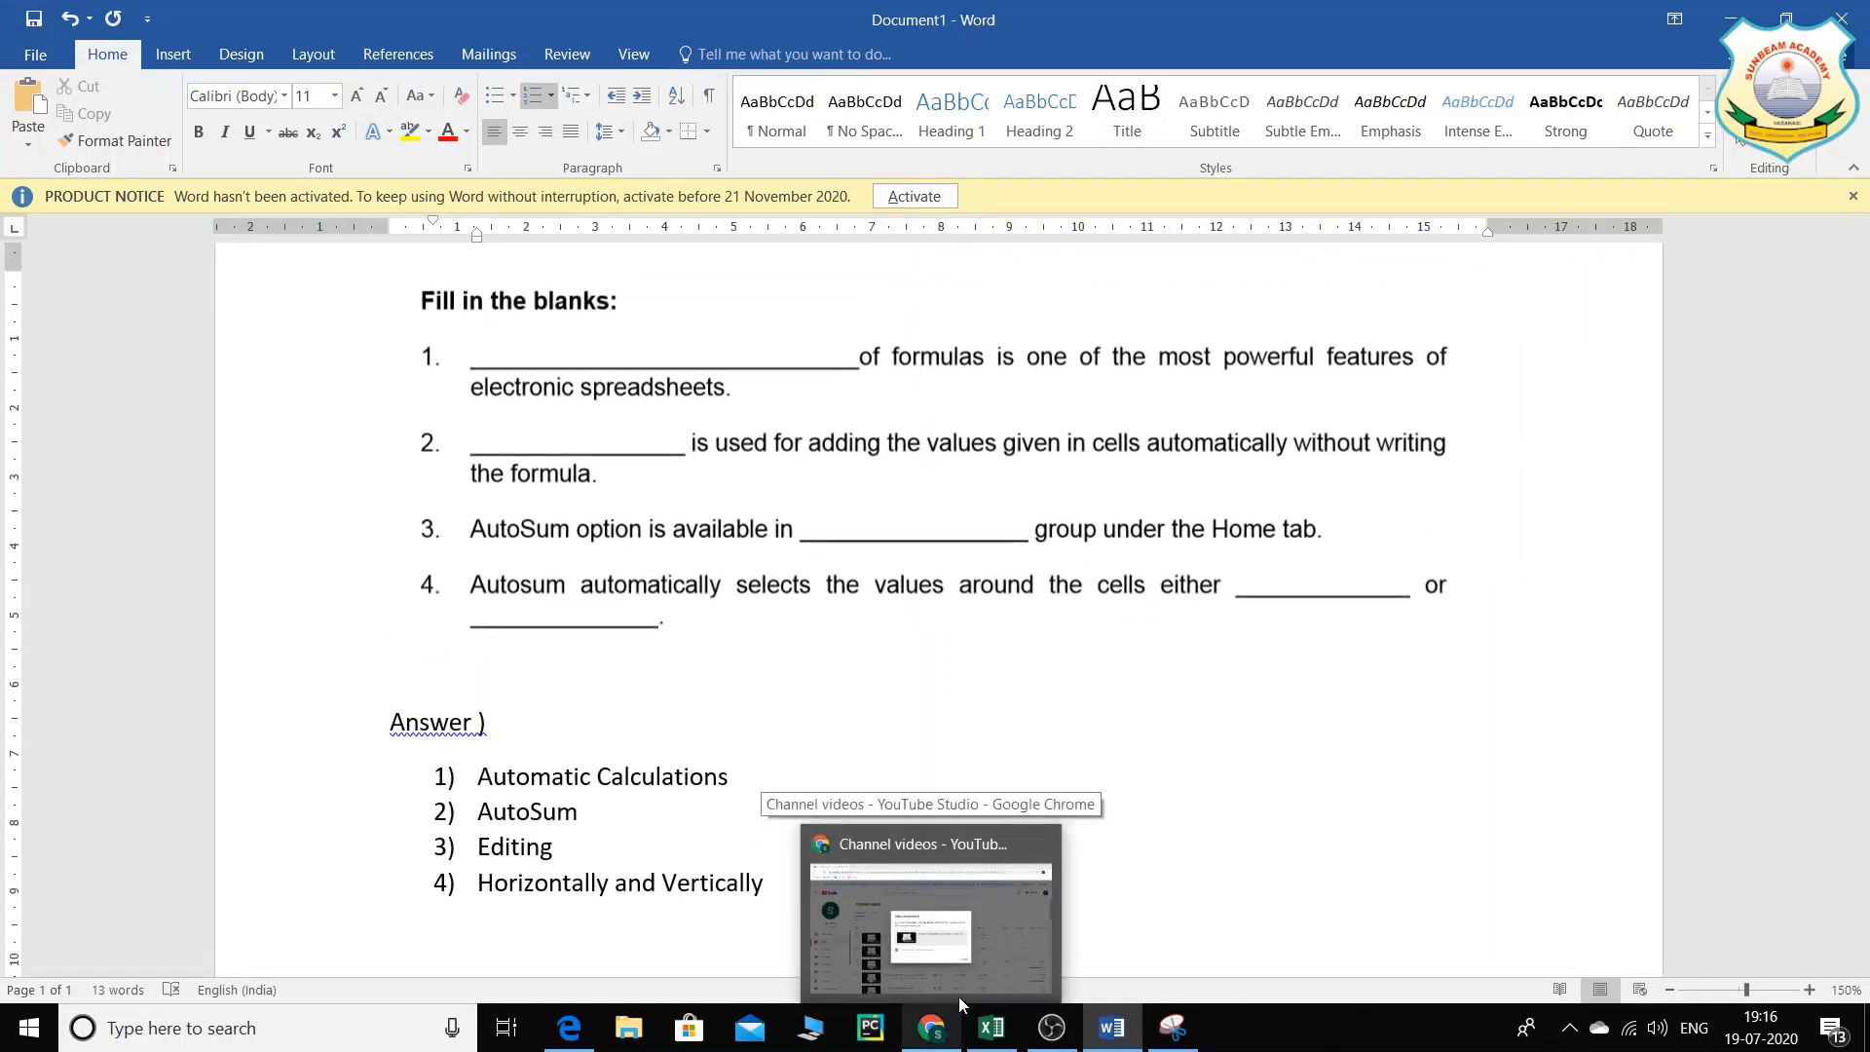
{"action": "left_click", "coordinate": [571, 1030]}
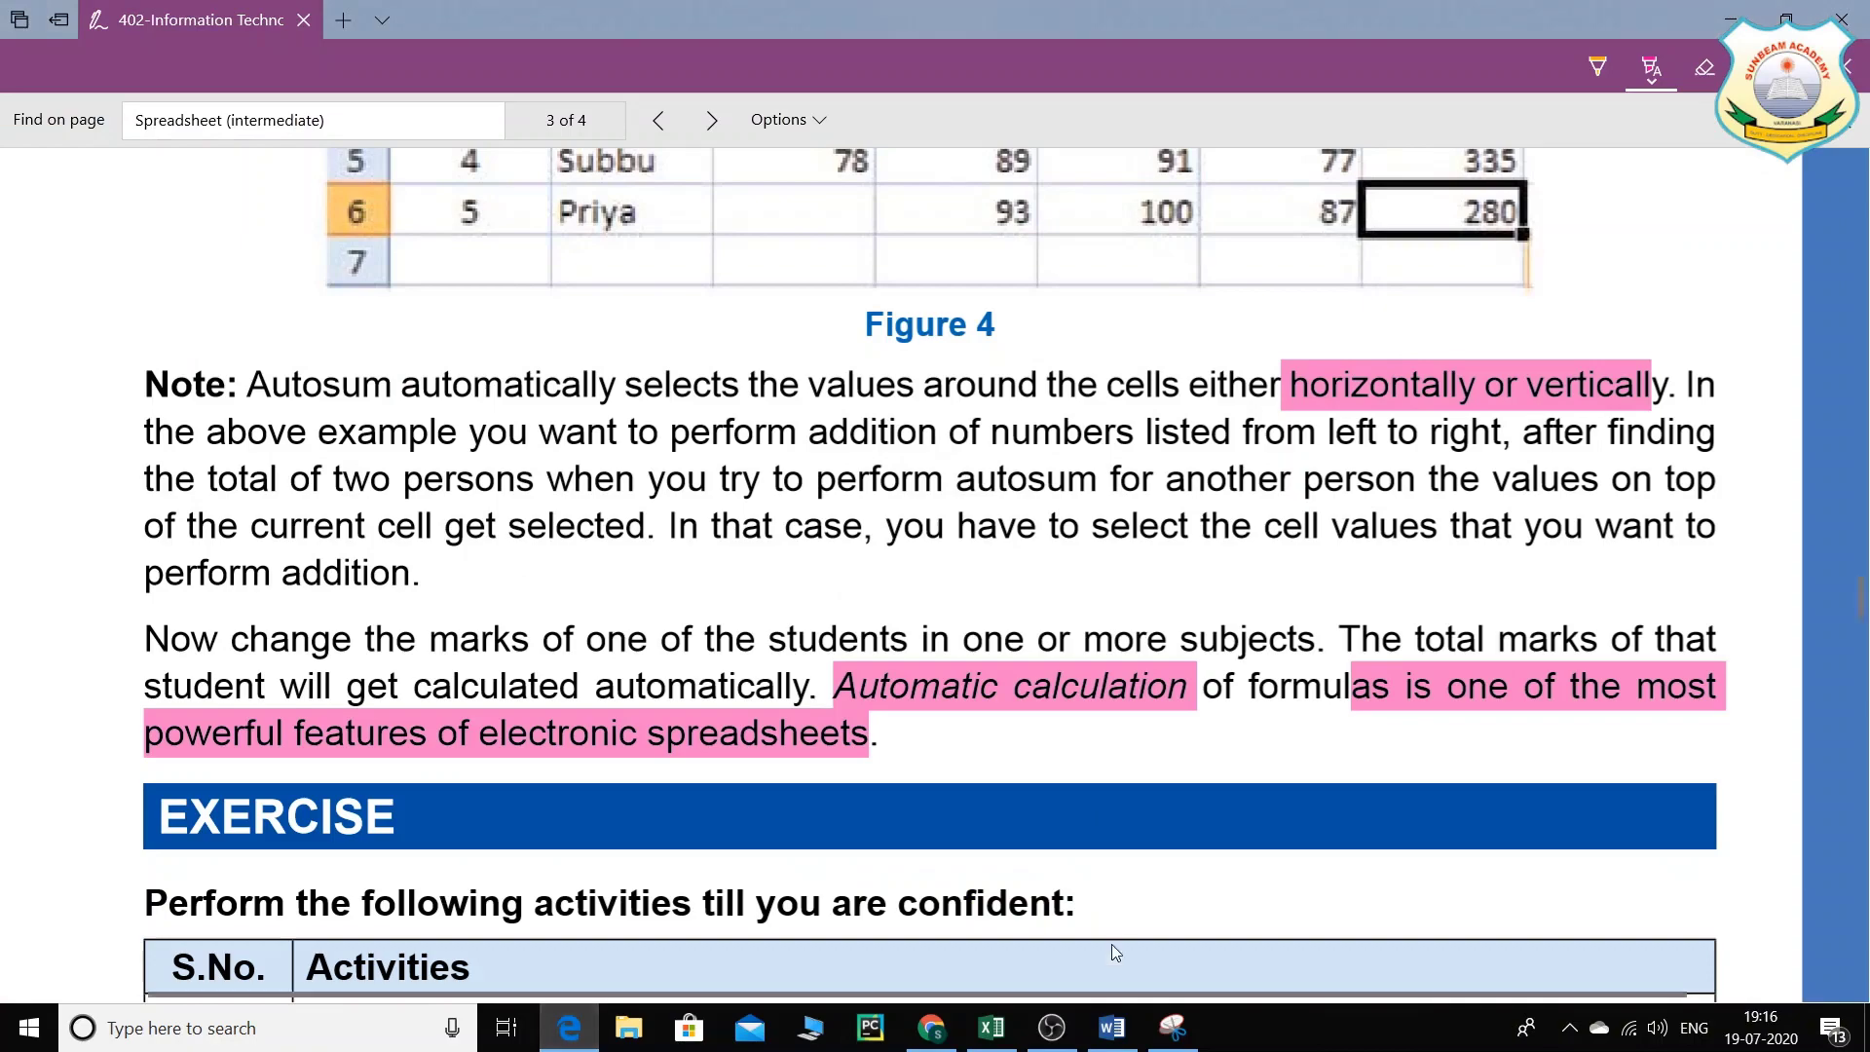
{"action": "left_click", "coordinate": [1051, 1027]}
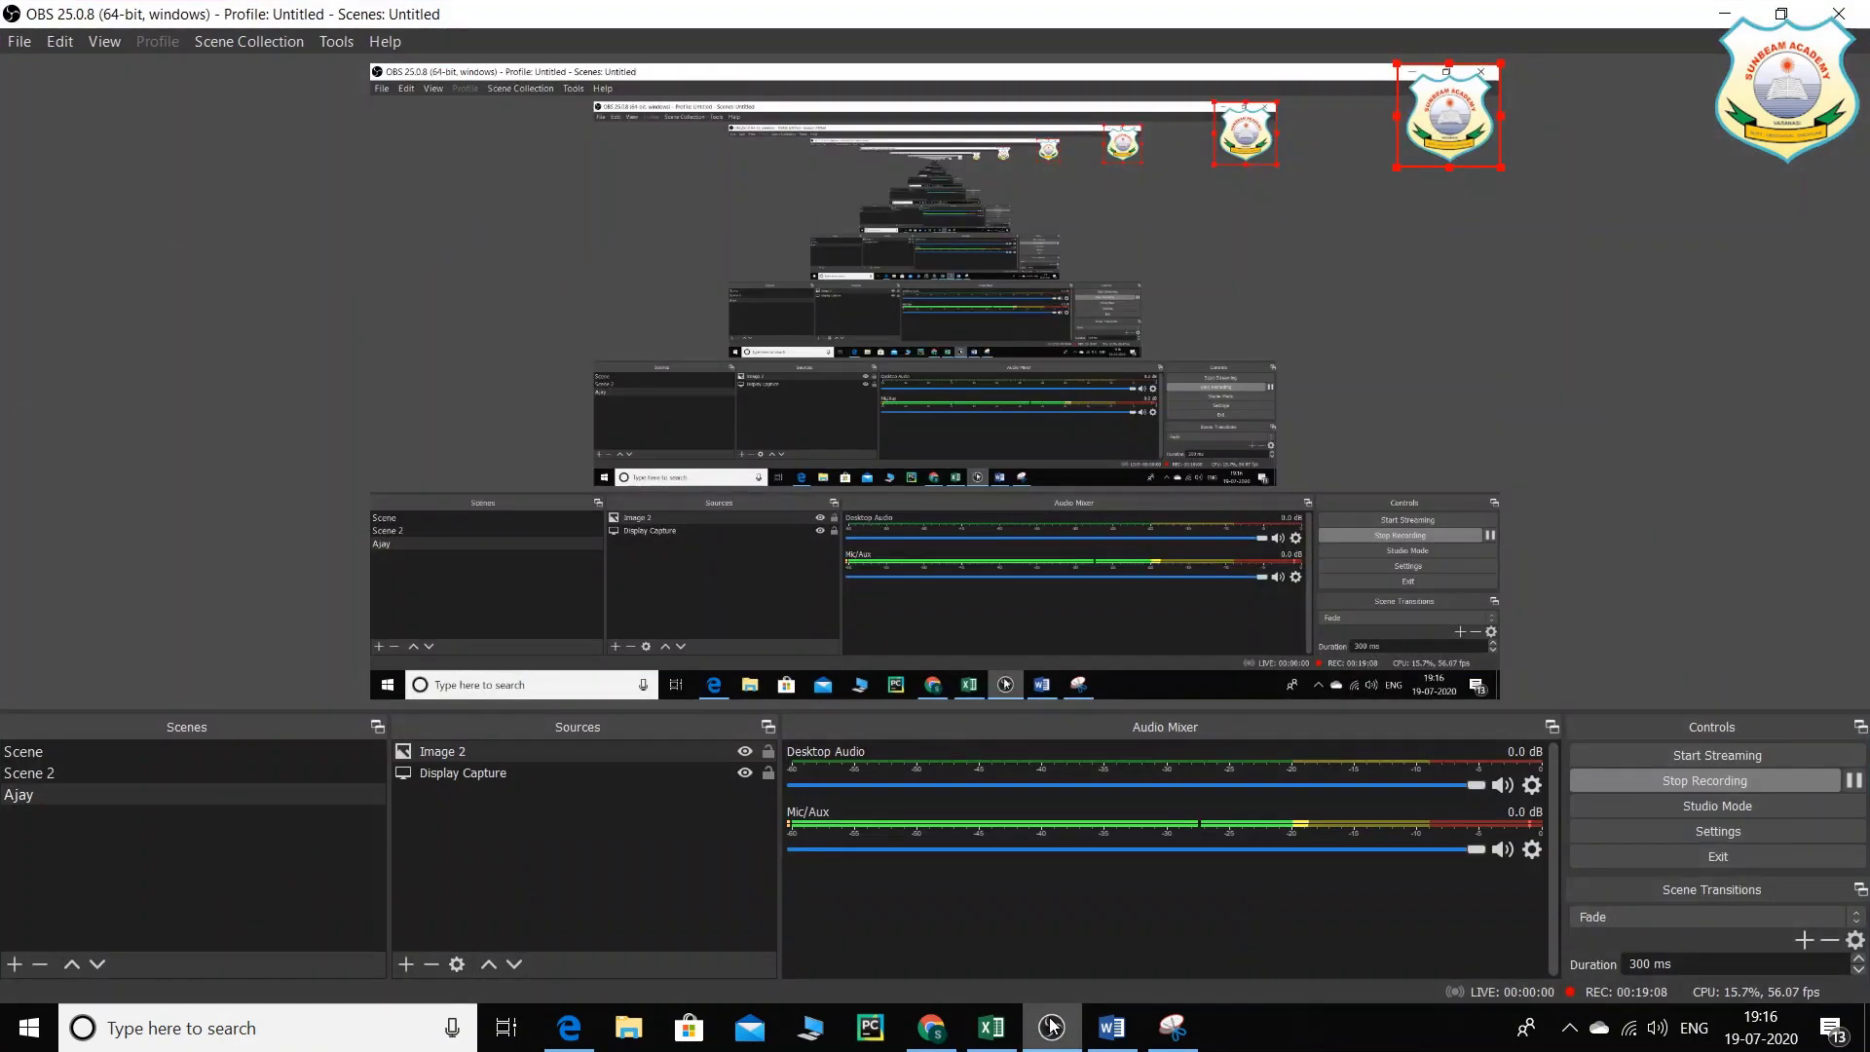
{"action": "left_click", "coordinate": [1052, 1027]}
{"action": "scroll", "coordinate": [923, 617], "scroll_direction": "up", "scroll_amount": 3}
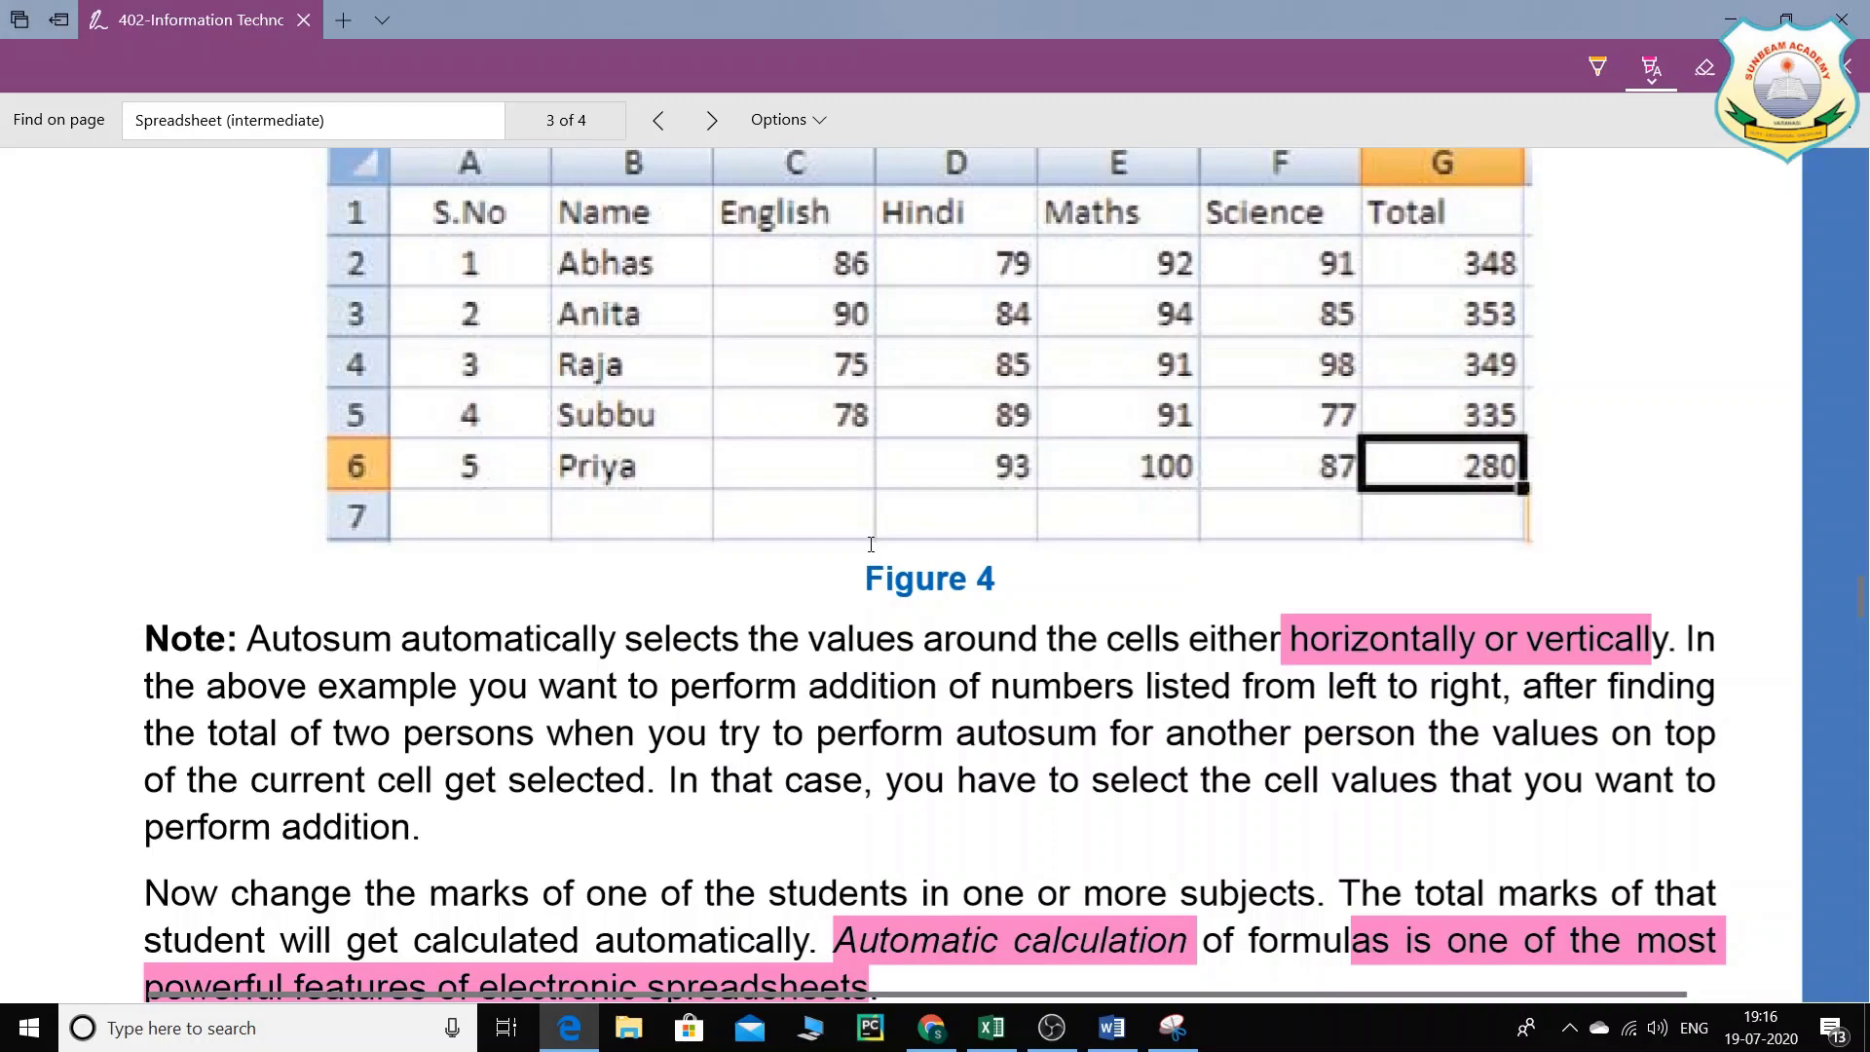
{"action": "scroll", "coordinate": [870, 543], "scroll_direction": "up", "scroll_amount": 15}
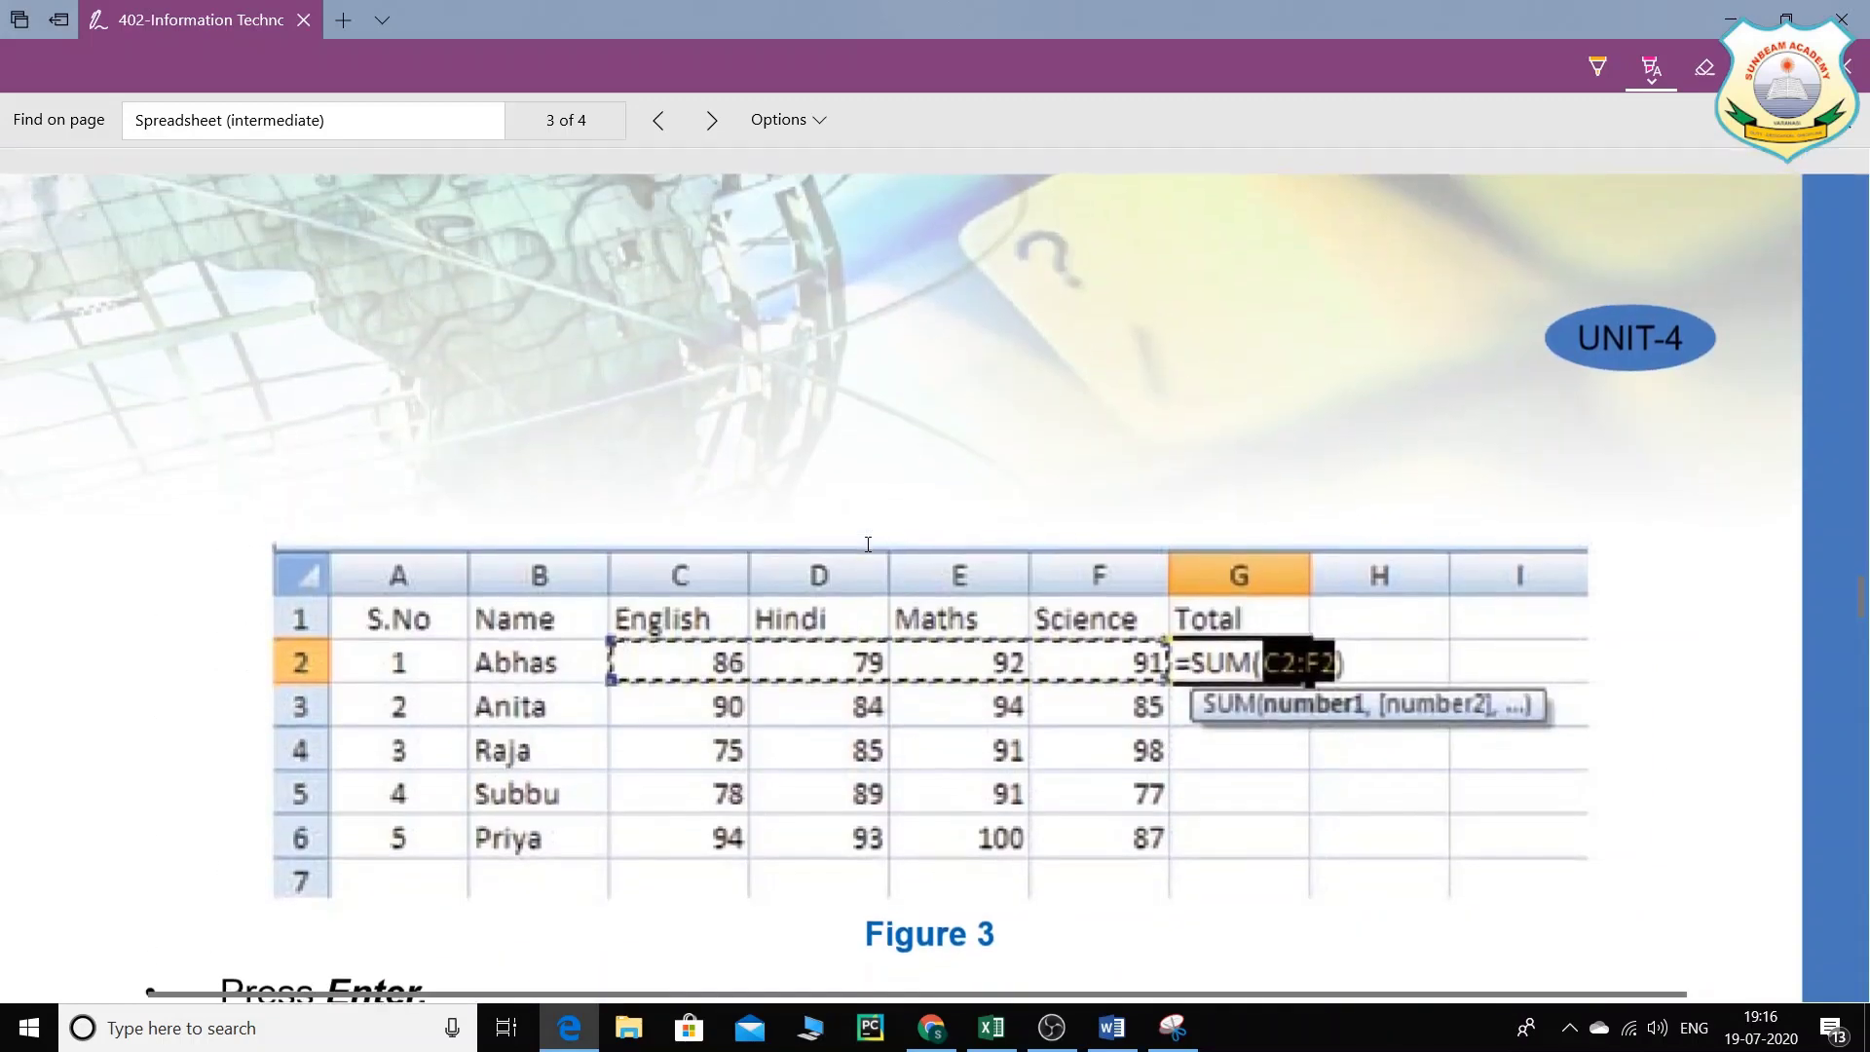
{"action": "scroll", "coordinate": [867, 552], "scroll_direction": "up", "scroll_amount": 15}
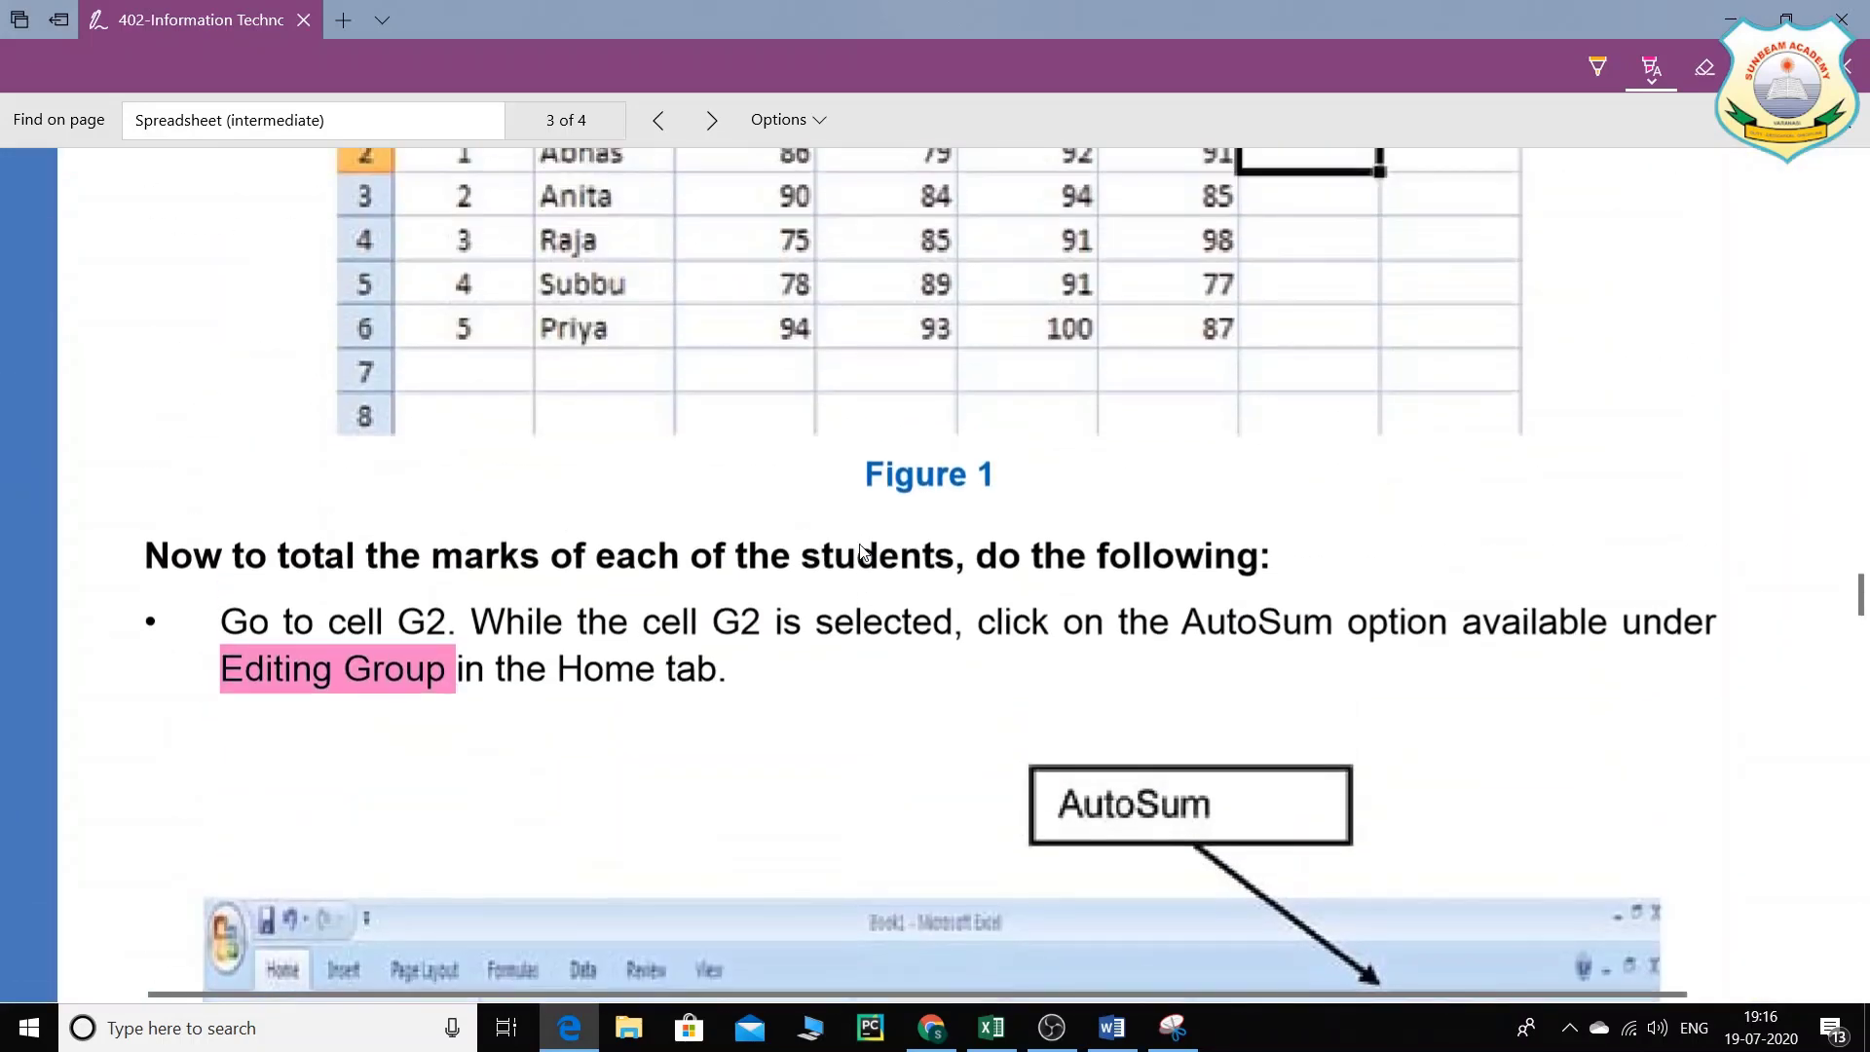
{"action": "scroll", "coordinate": [862, 552], "scroll_direction": "up", "scroll_amount": 5}
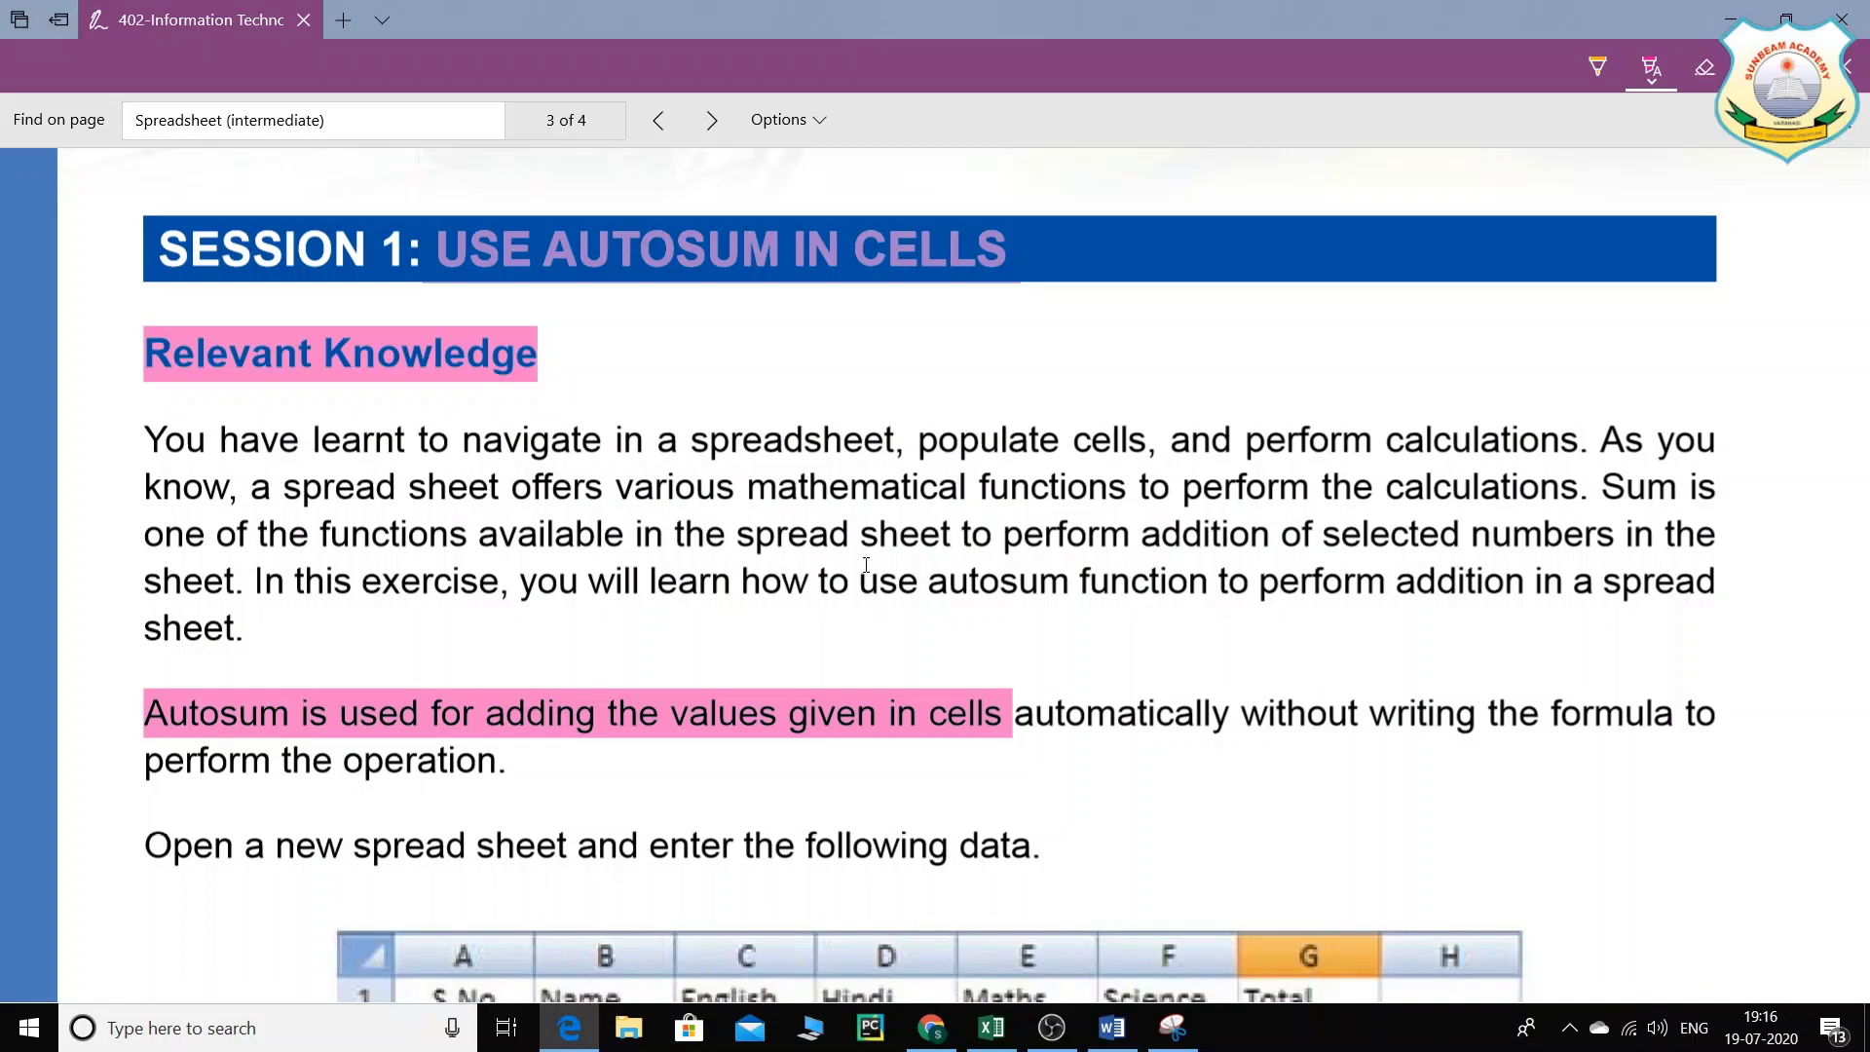
{"action": "scroll", "coordinate": [866, 565], "scroll_direction": "down", "scroll_amount": 20}
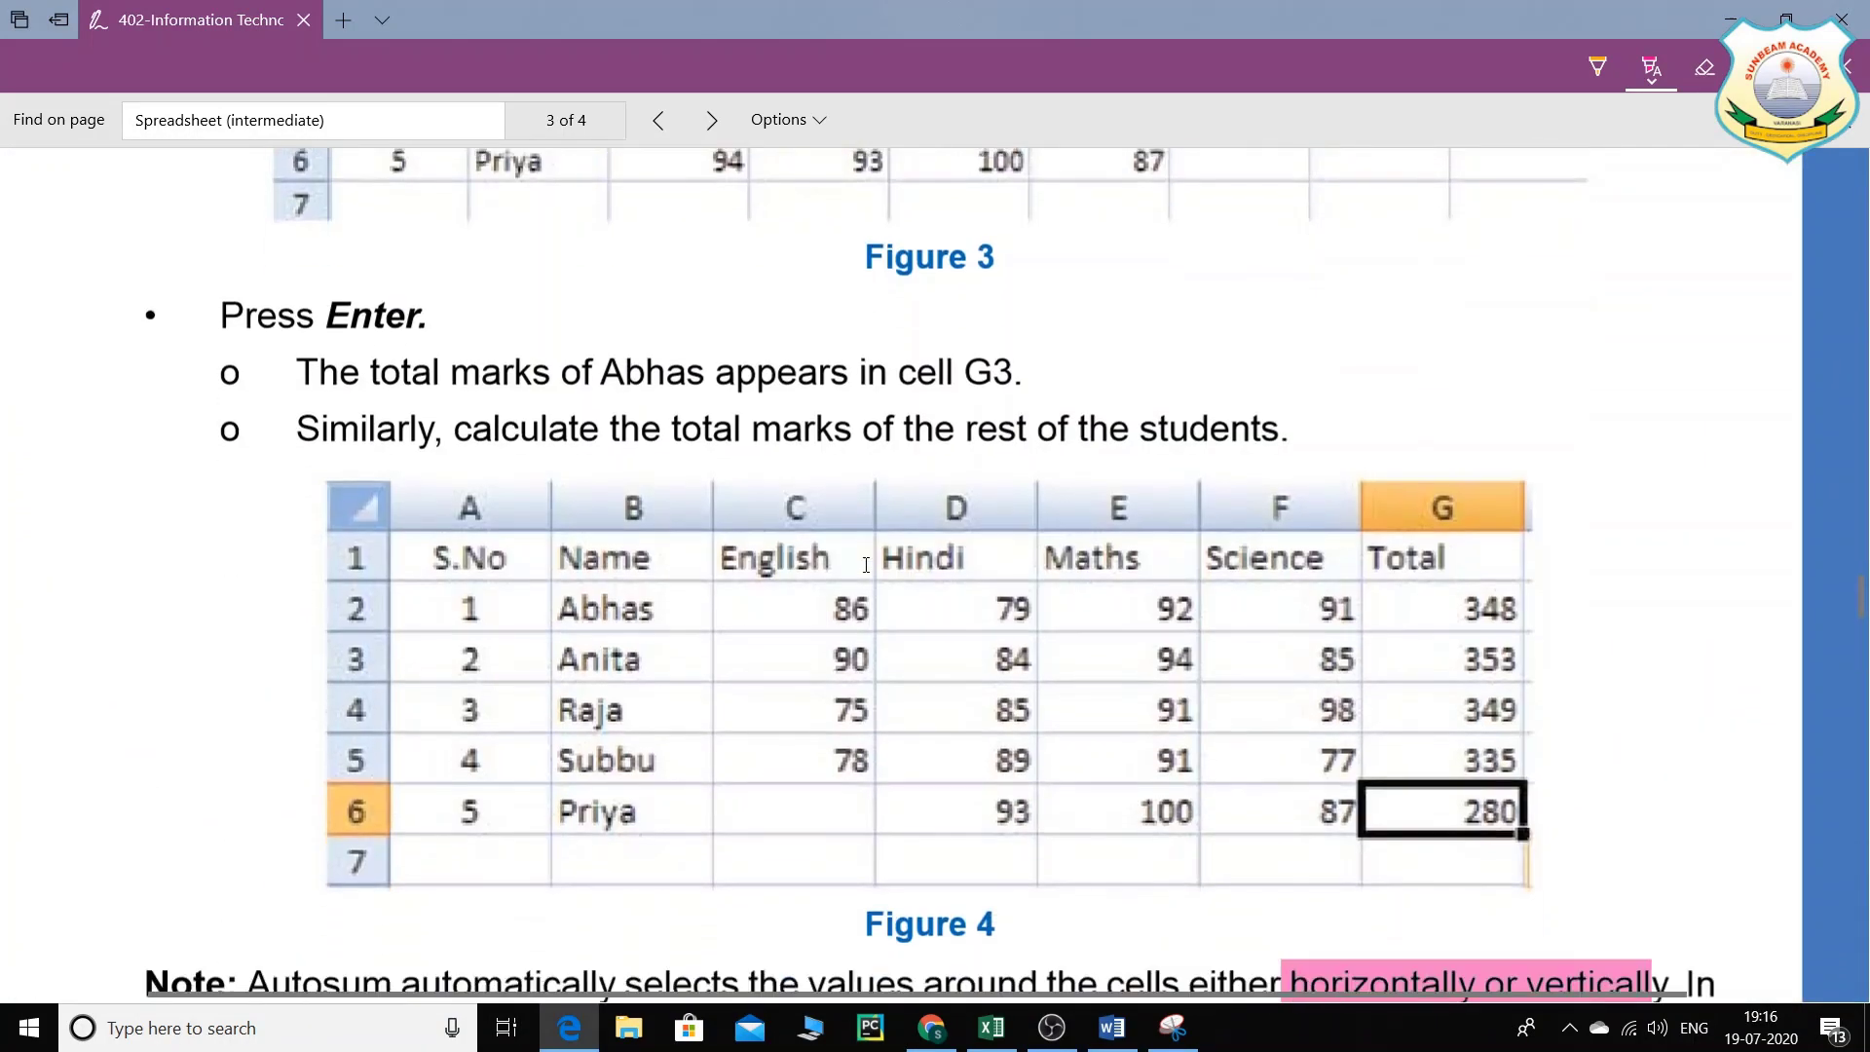
{"action": "scroll", "coordinate": [865, 564], "scroll_direction": "down", "scroll_amount": 20}
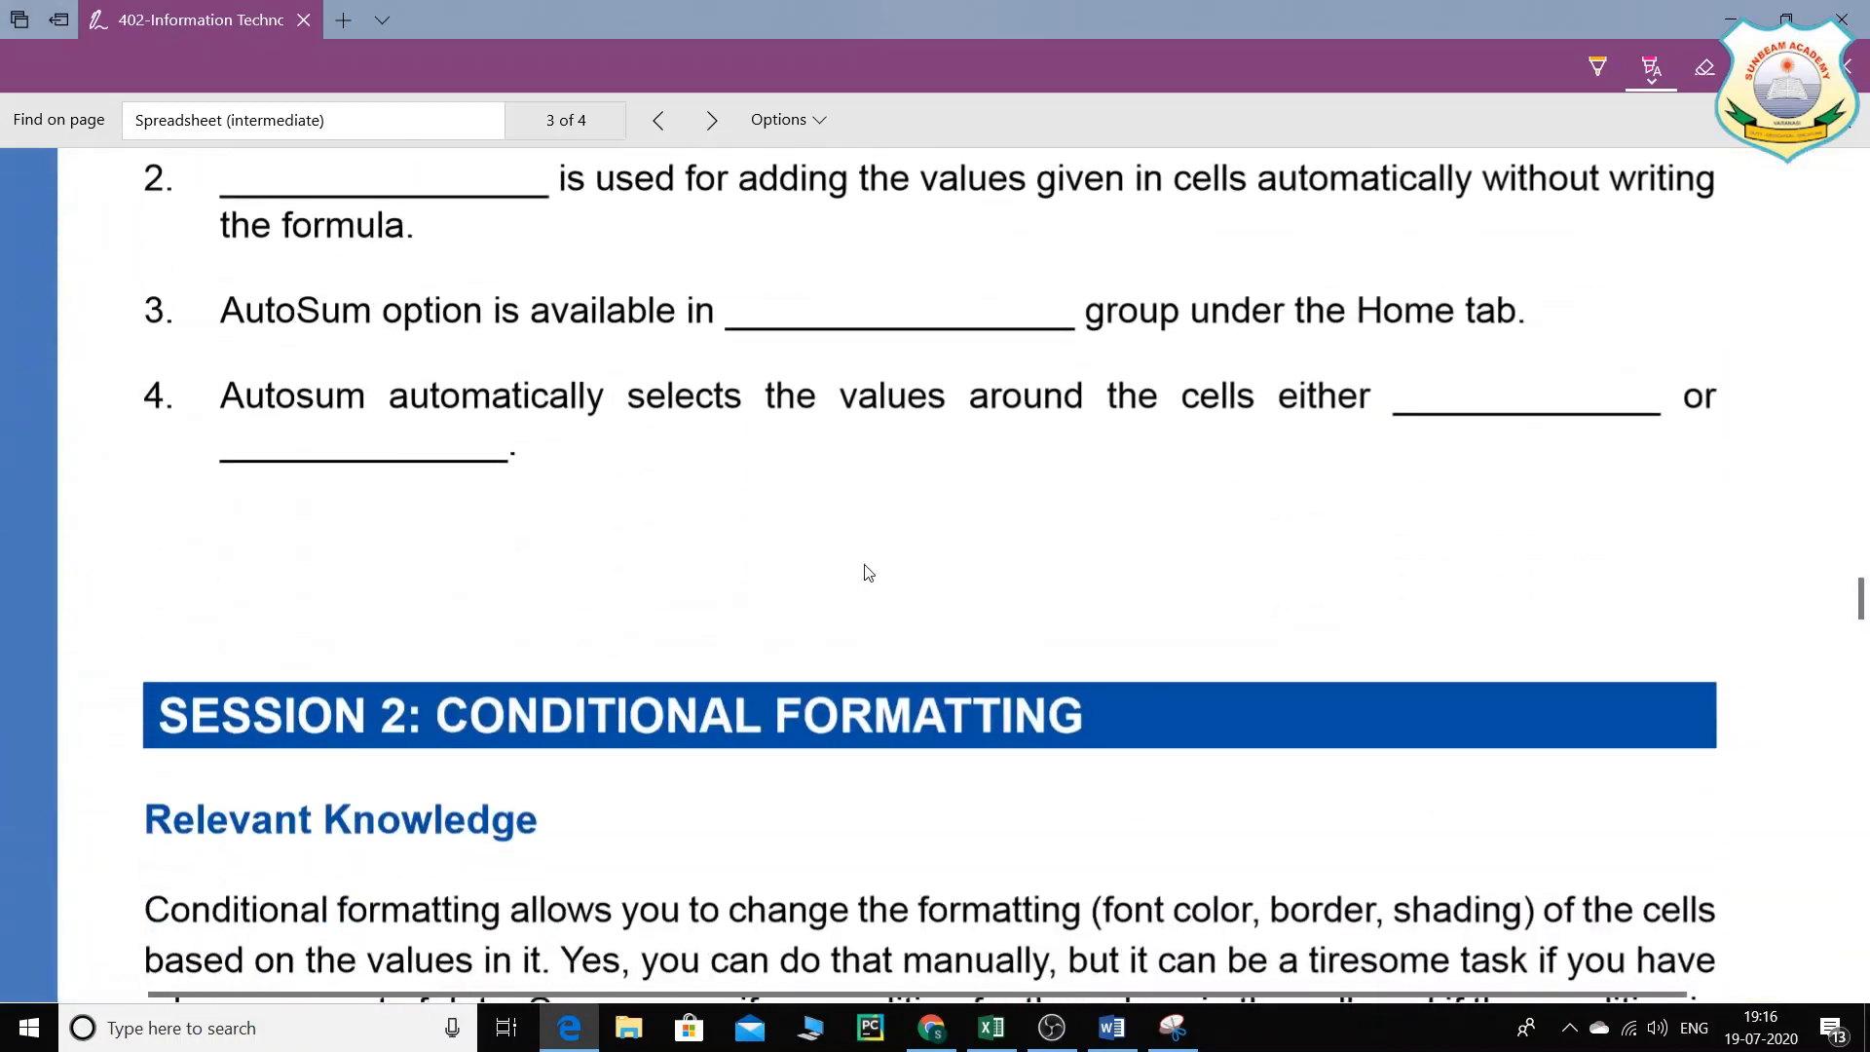
{"action": "scroll", "coordinate": [868, 573], "scroll_direction": "up", "scroll_amount": 4}
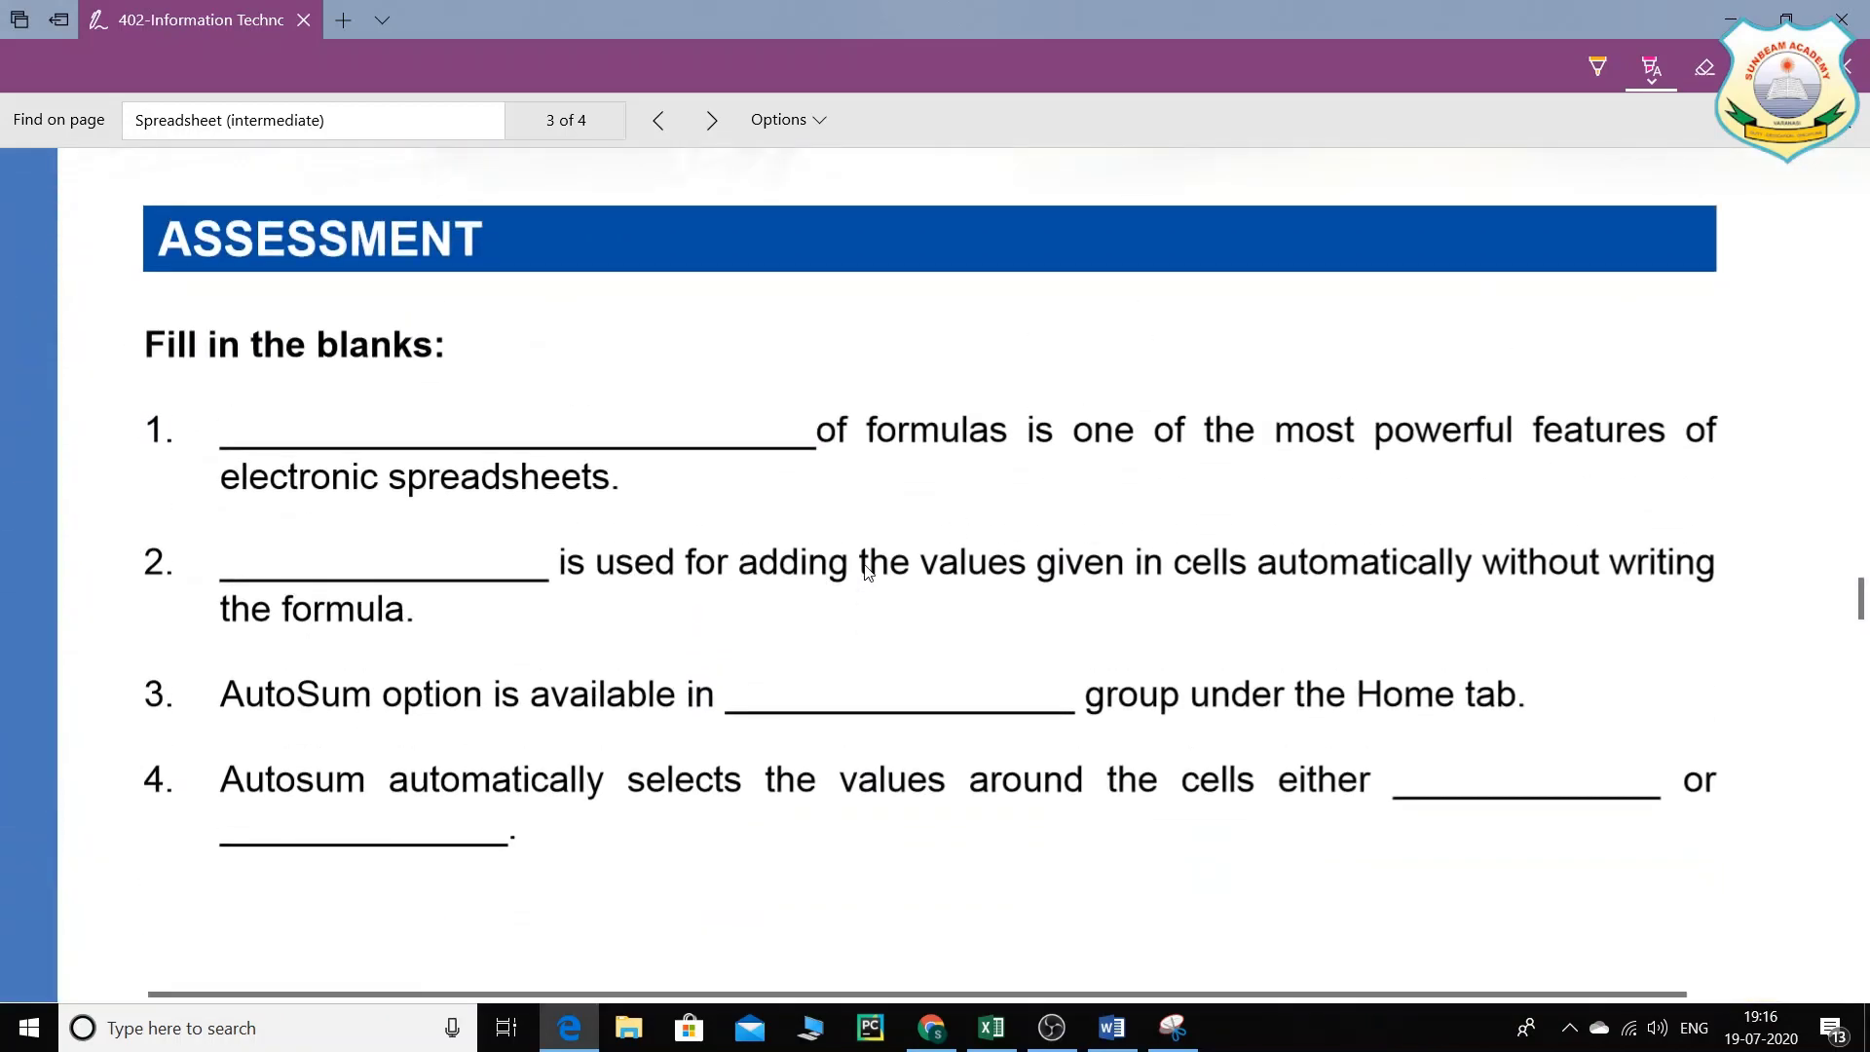